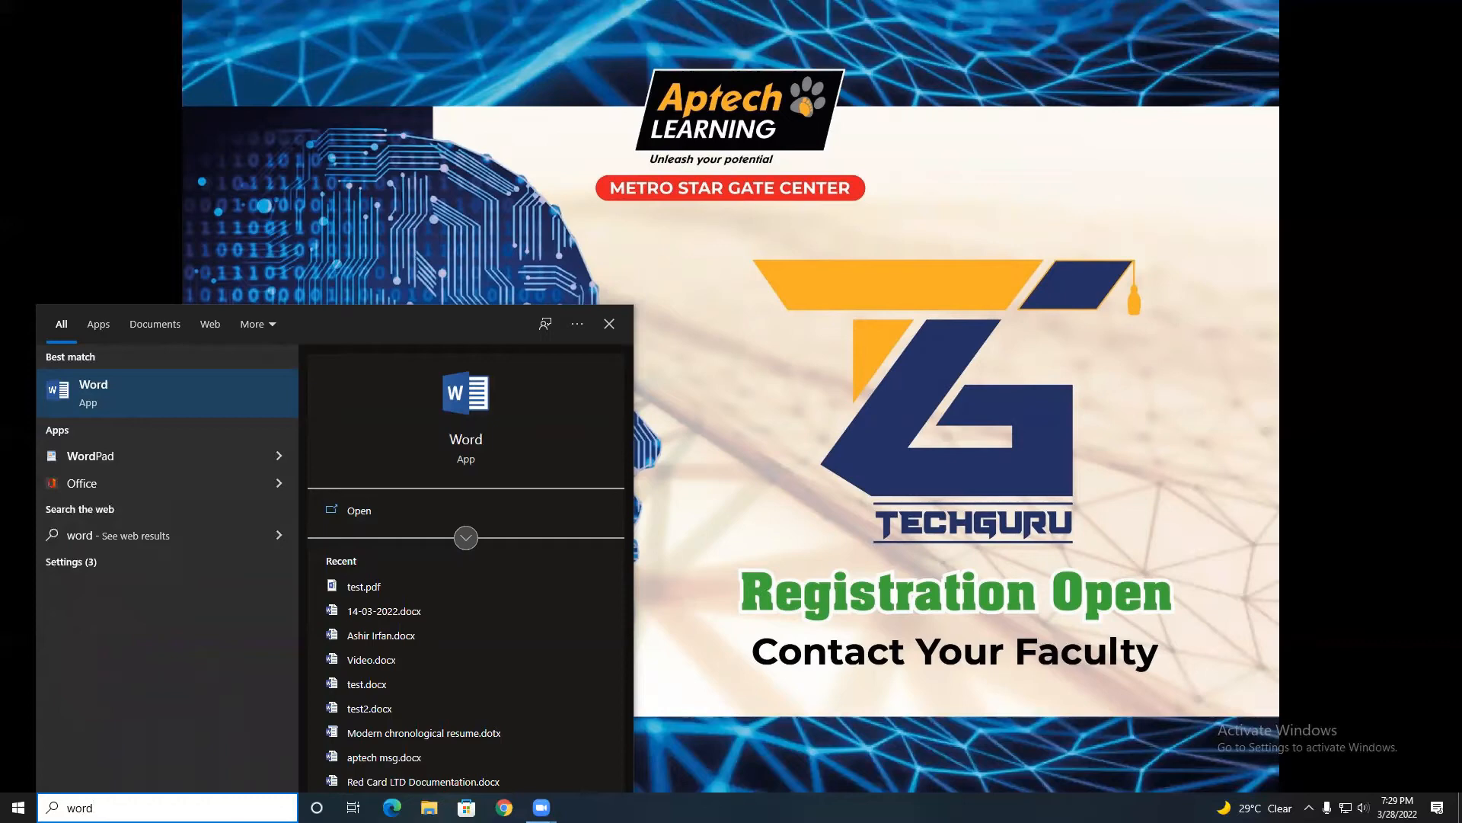
Launch Microsoft Word from the Start menu search results.
{"action": "key", "text": "Return"}
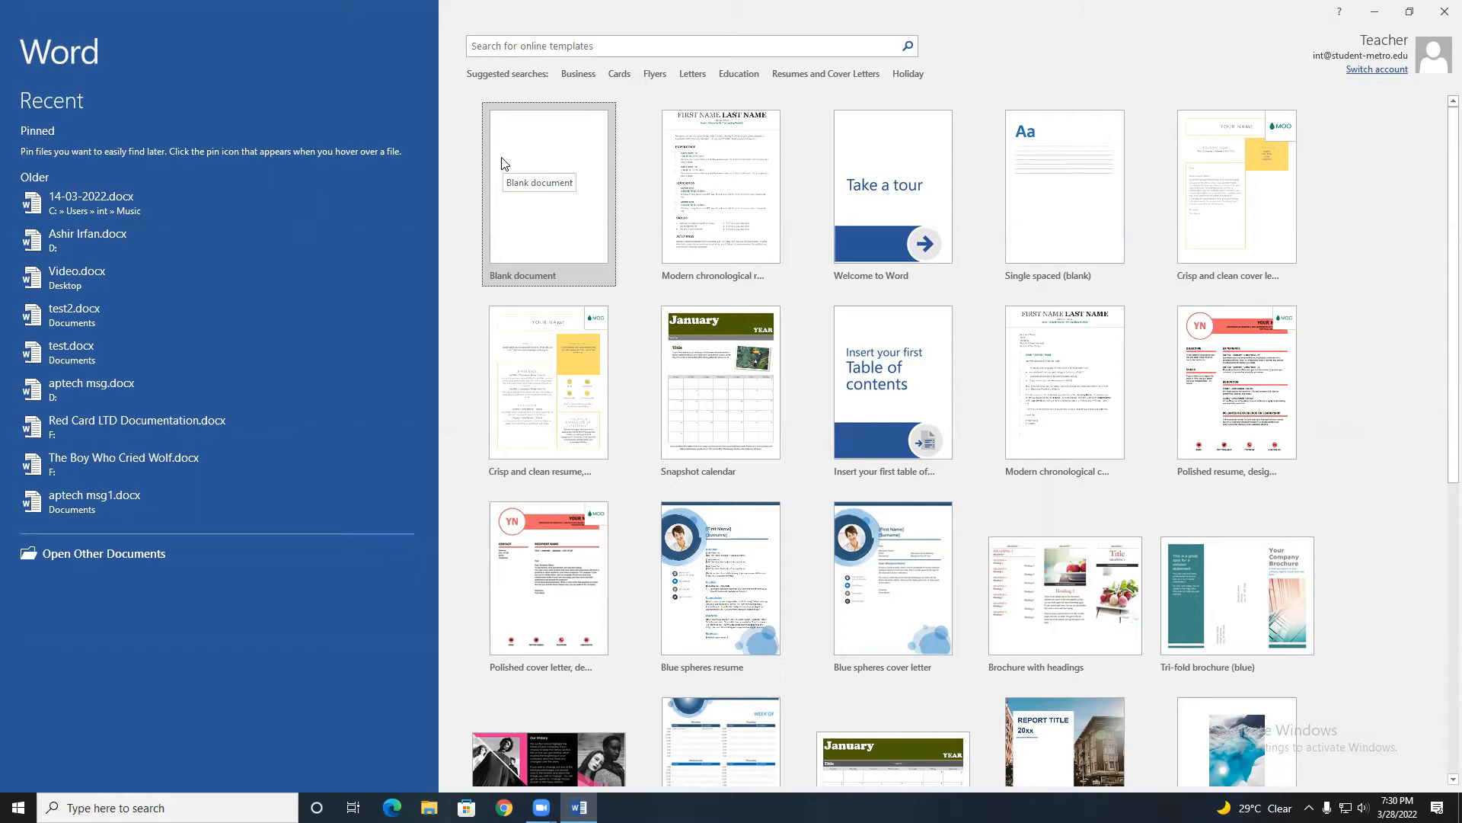
Open test.docx from Recent, then create a blank document with Ctrl+N and close it.
{"action": "left_click", "coordinate": [126, 350]}
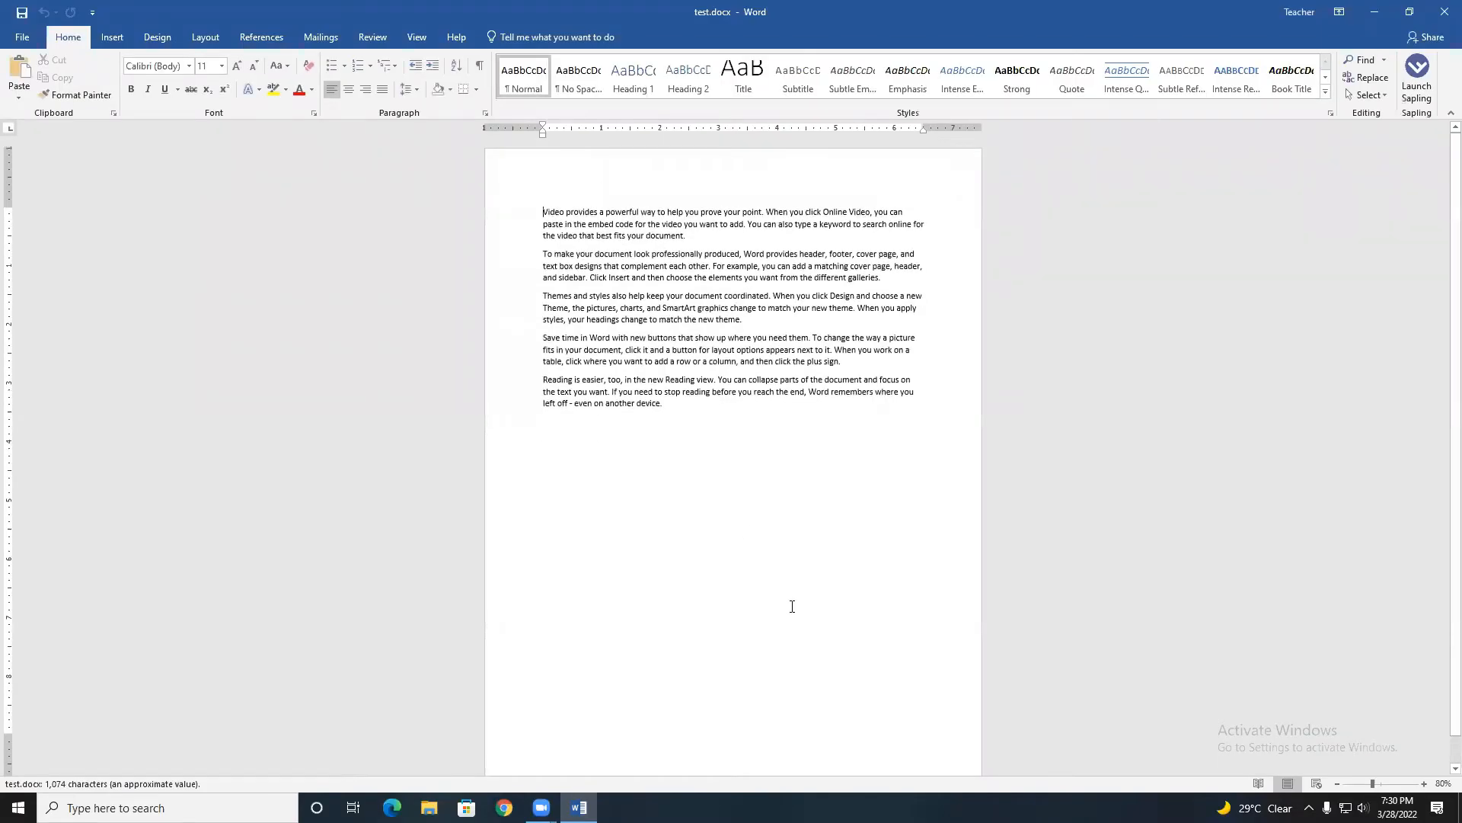
{"action": "left_click", "coordinate": [756, 530]}
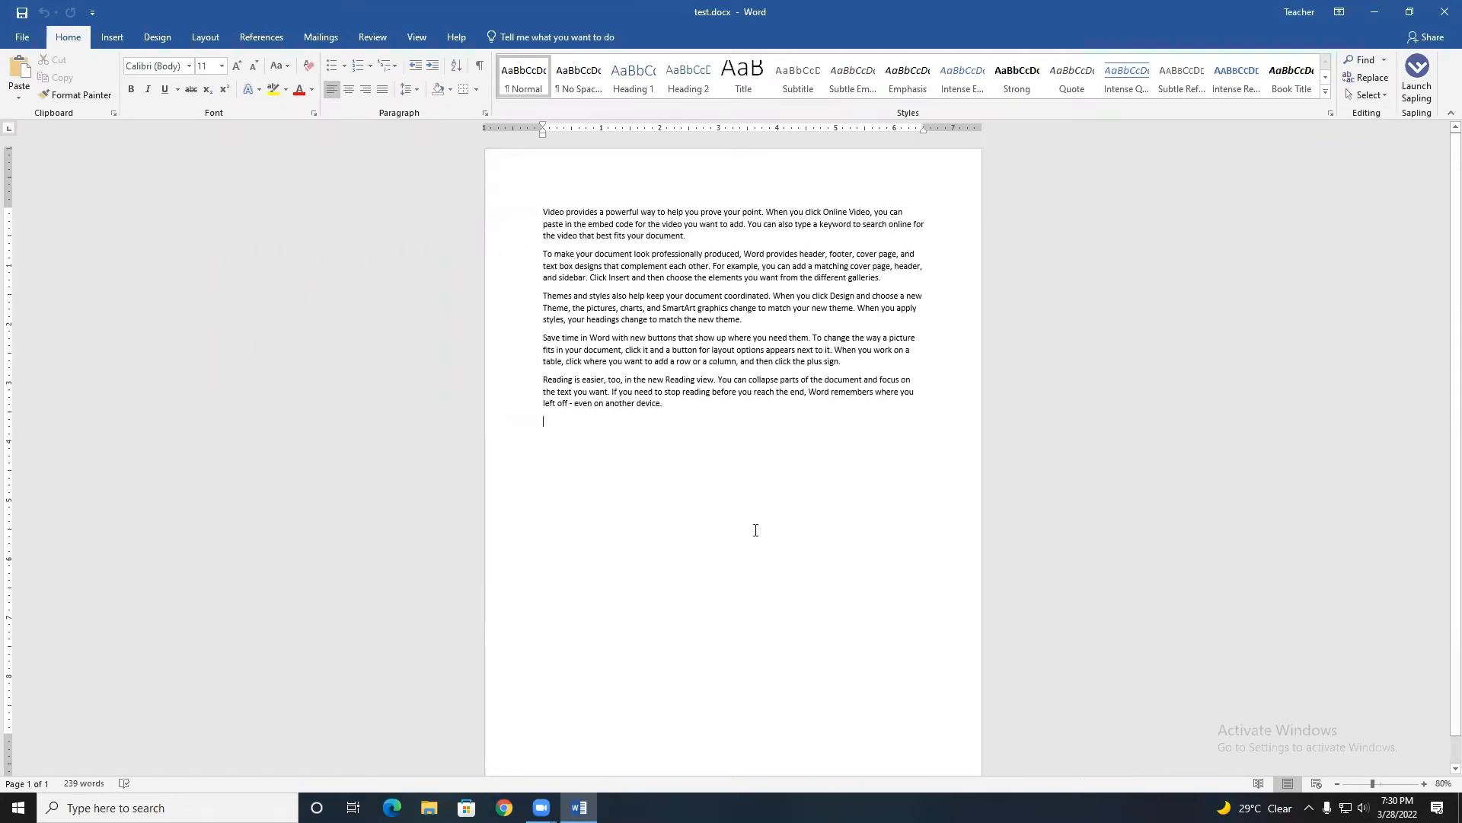
{"action": "key", "text": "ctrl+n"}
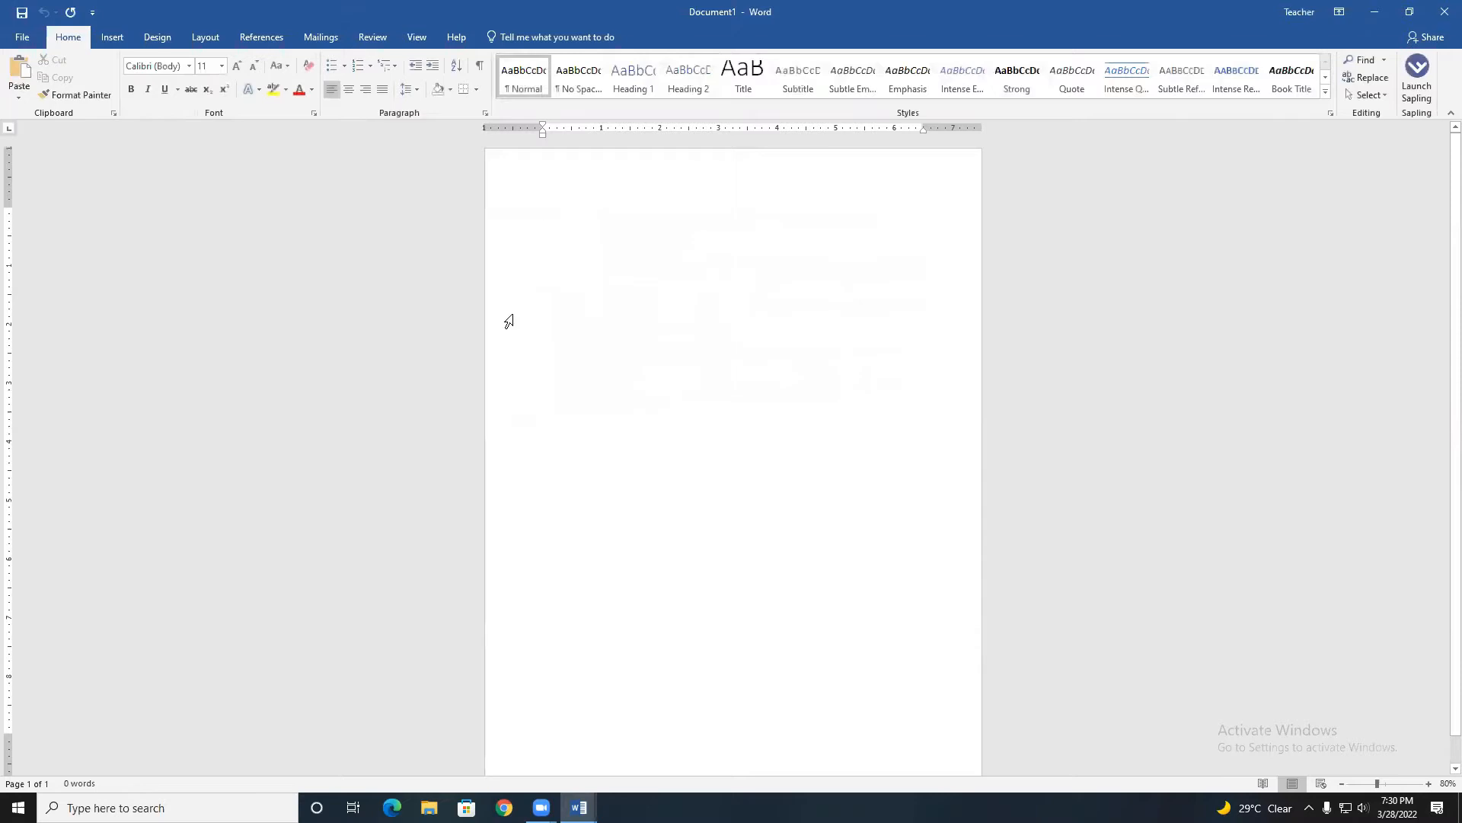
{"action": "left_click", "coordinate": [1445, 11]}
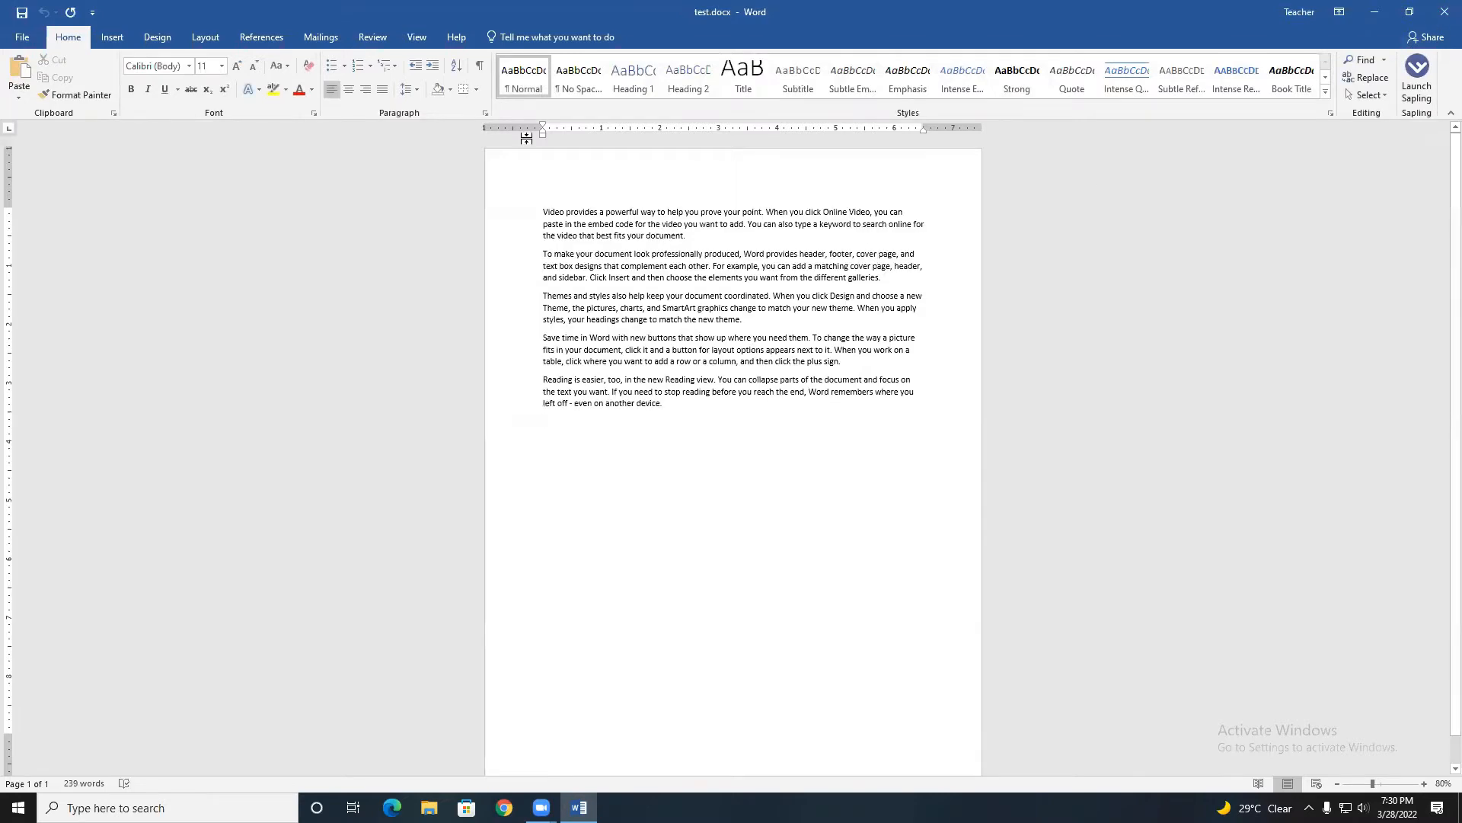
Review test.docx on the File > Info page, then go to the New templates gallery.
{"action": "left_click", "coordinate": [22, 38]}
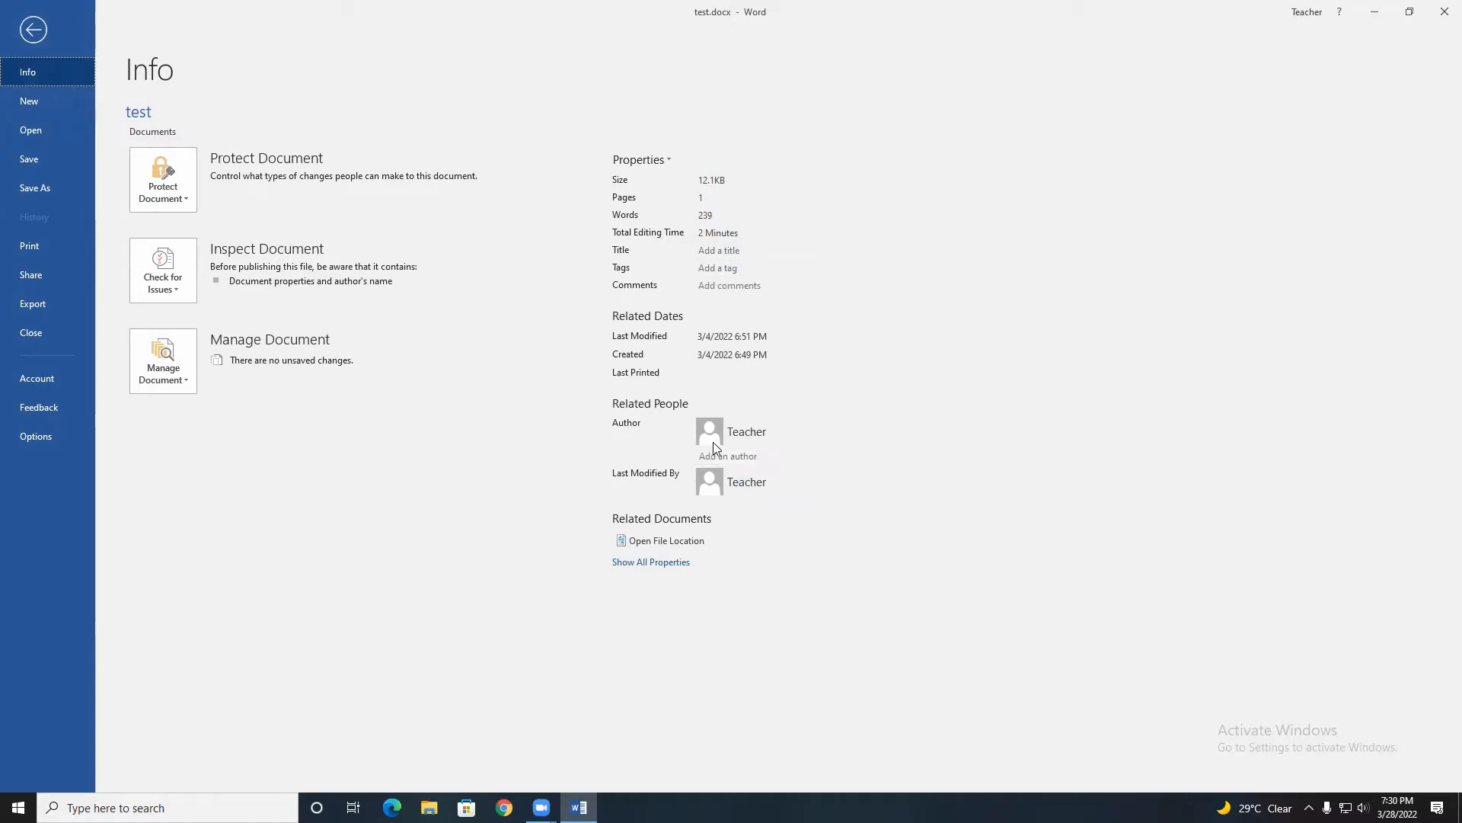
{"action": "mouse_move", "coordinate": [743, 436]}
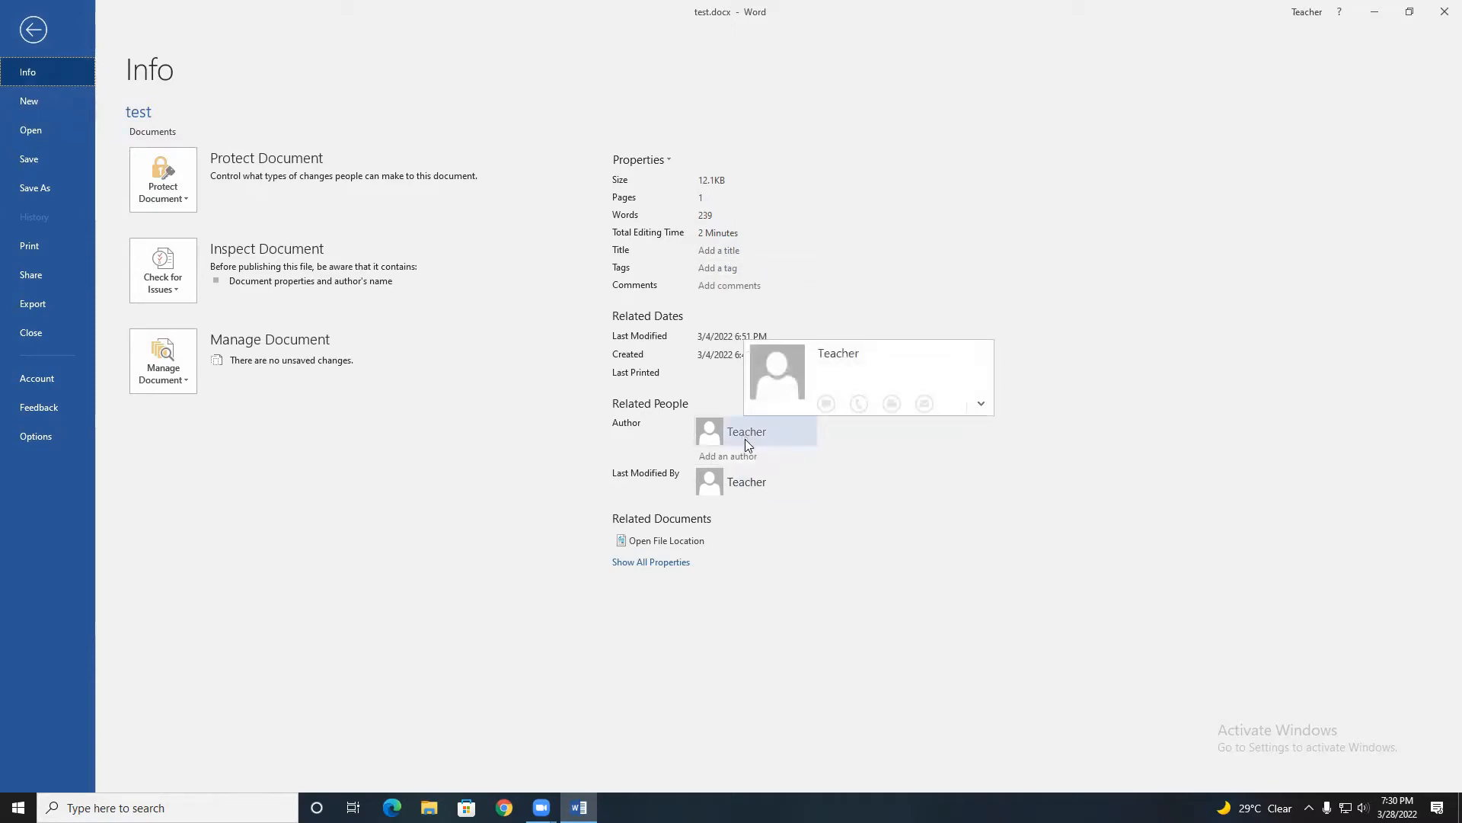
{"action": "mouse_move", "coordinate": [815, 488]}
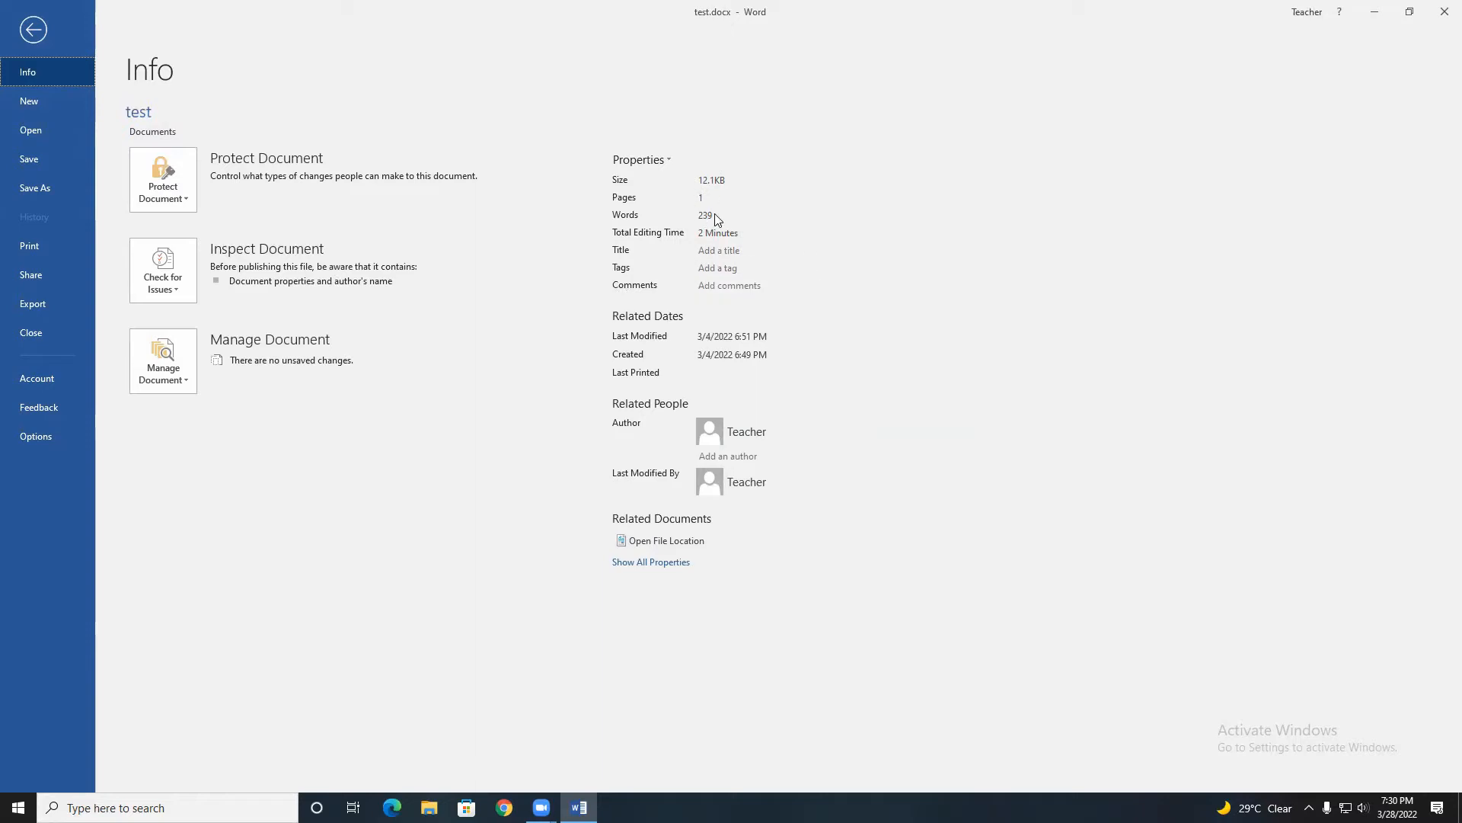
{"action": "left_click", "coordinate": [57, 103]}
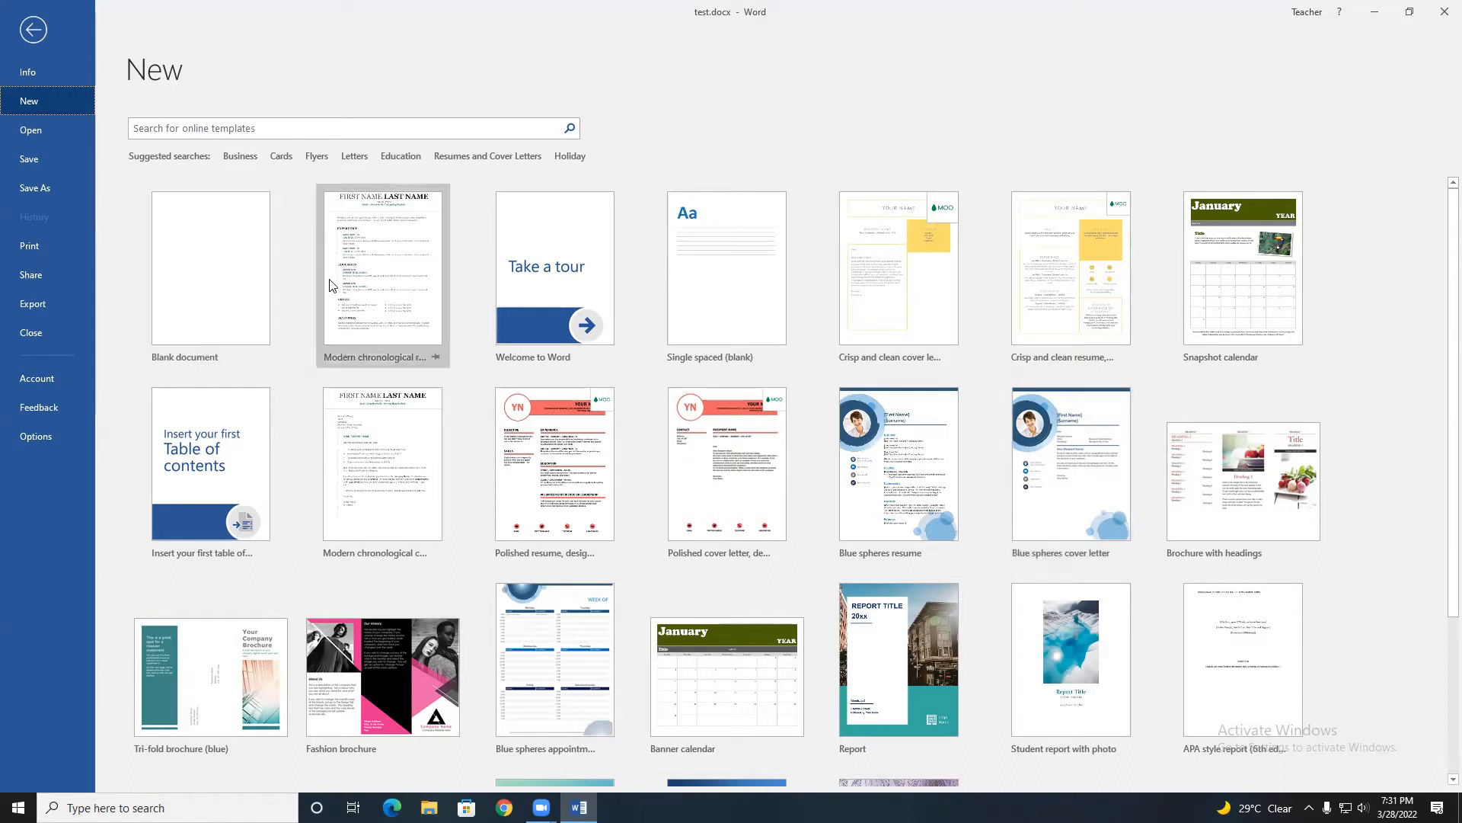
Preview the Polished resume template, then switch to Chrome and focus its address bar.
{"action": "left_click", "coordinate": [548, 467]}
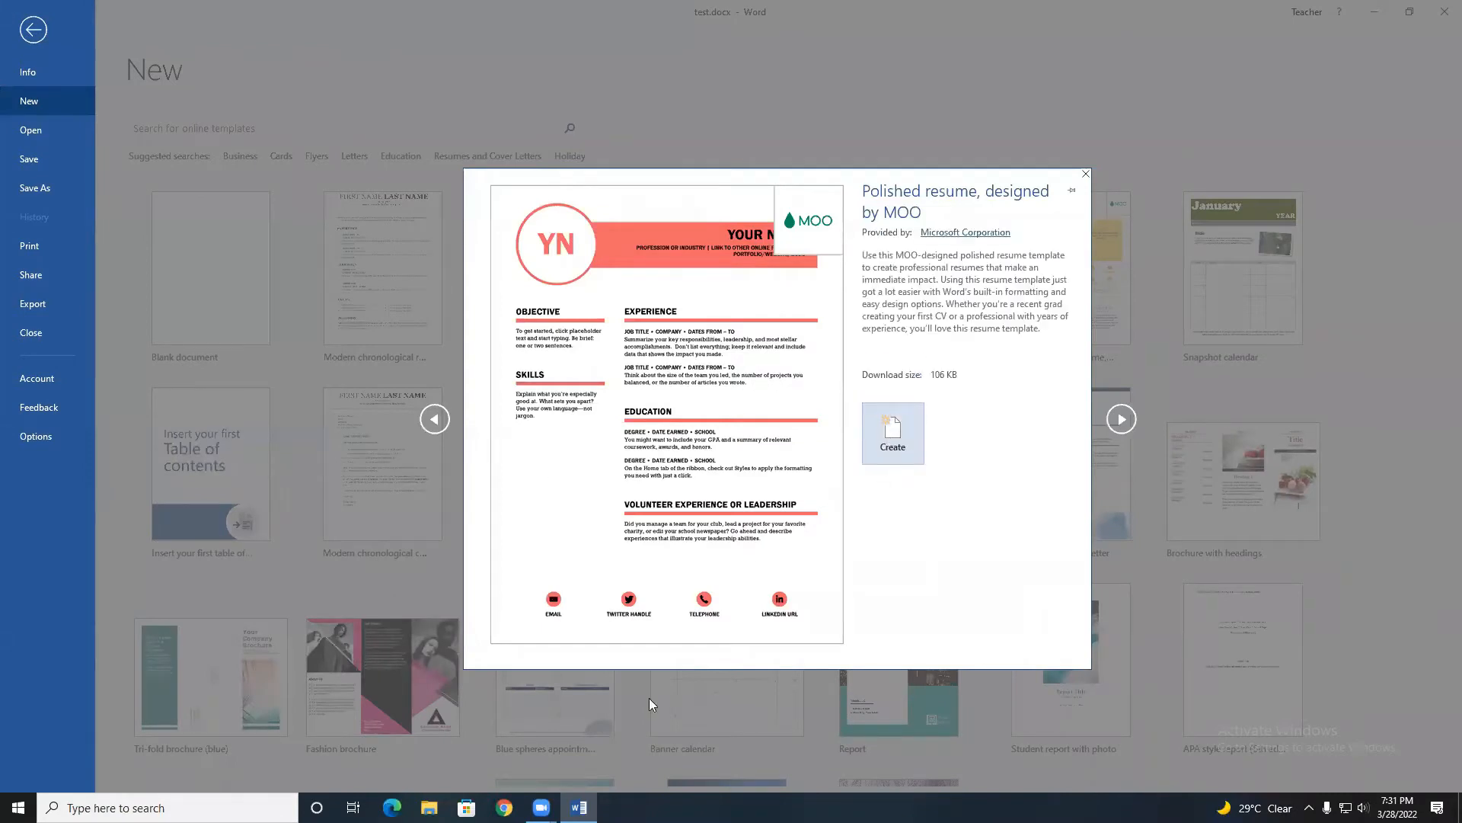
{"action": "left_click", "coordinate": [504, 807]}
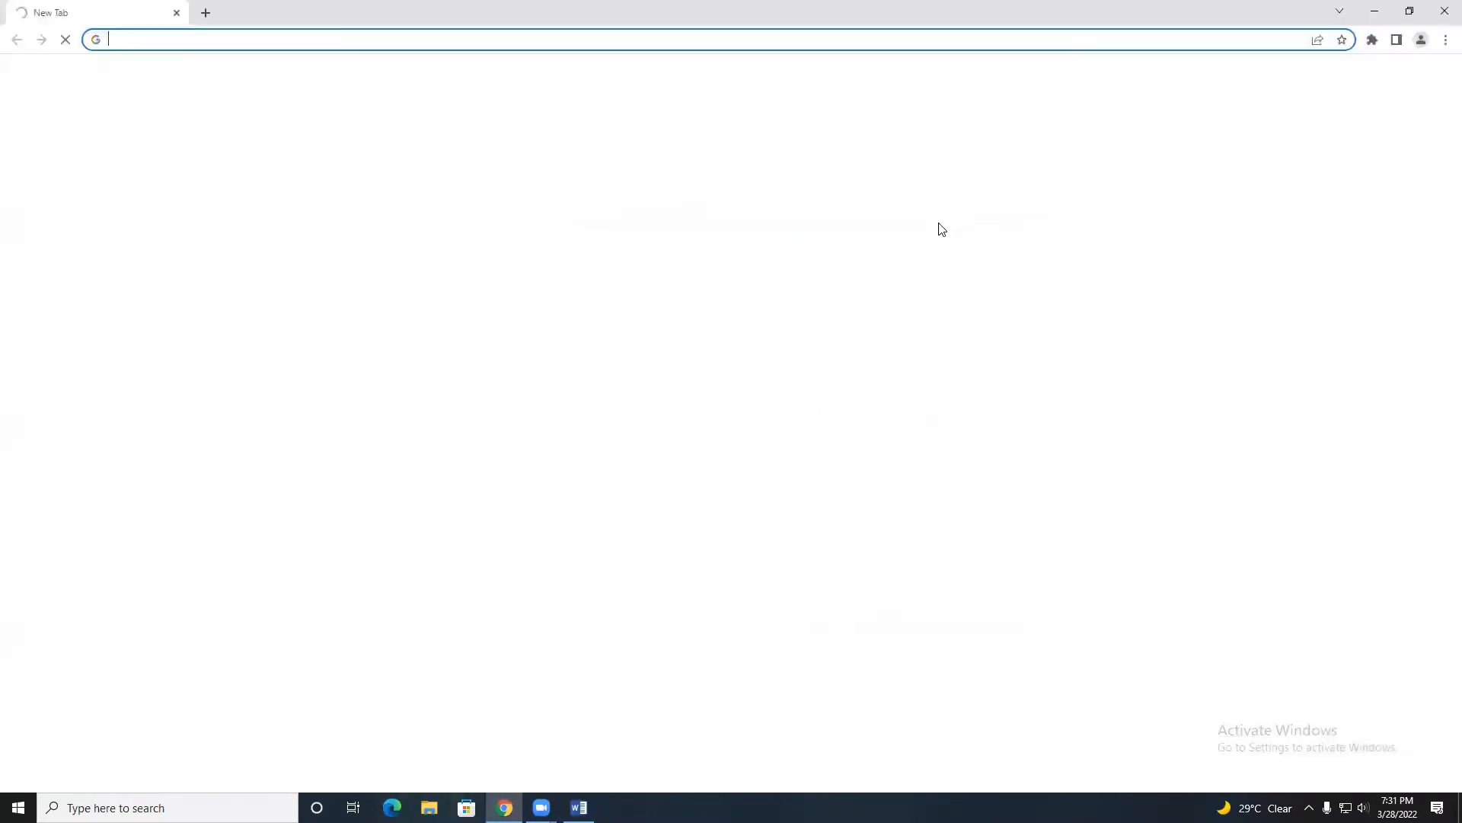
{"action": "left_click", "coordinate": [1376, 12]}
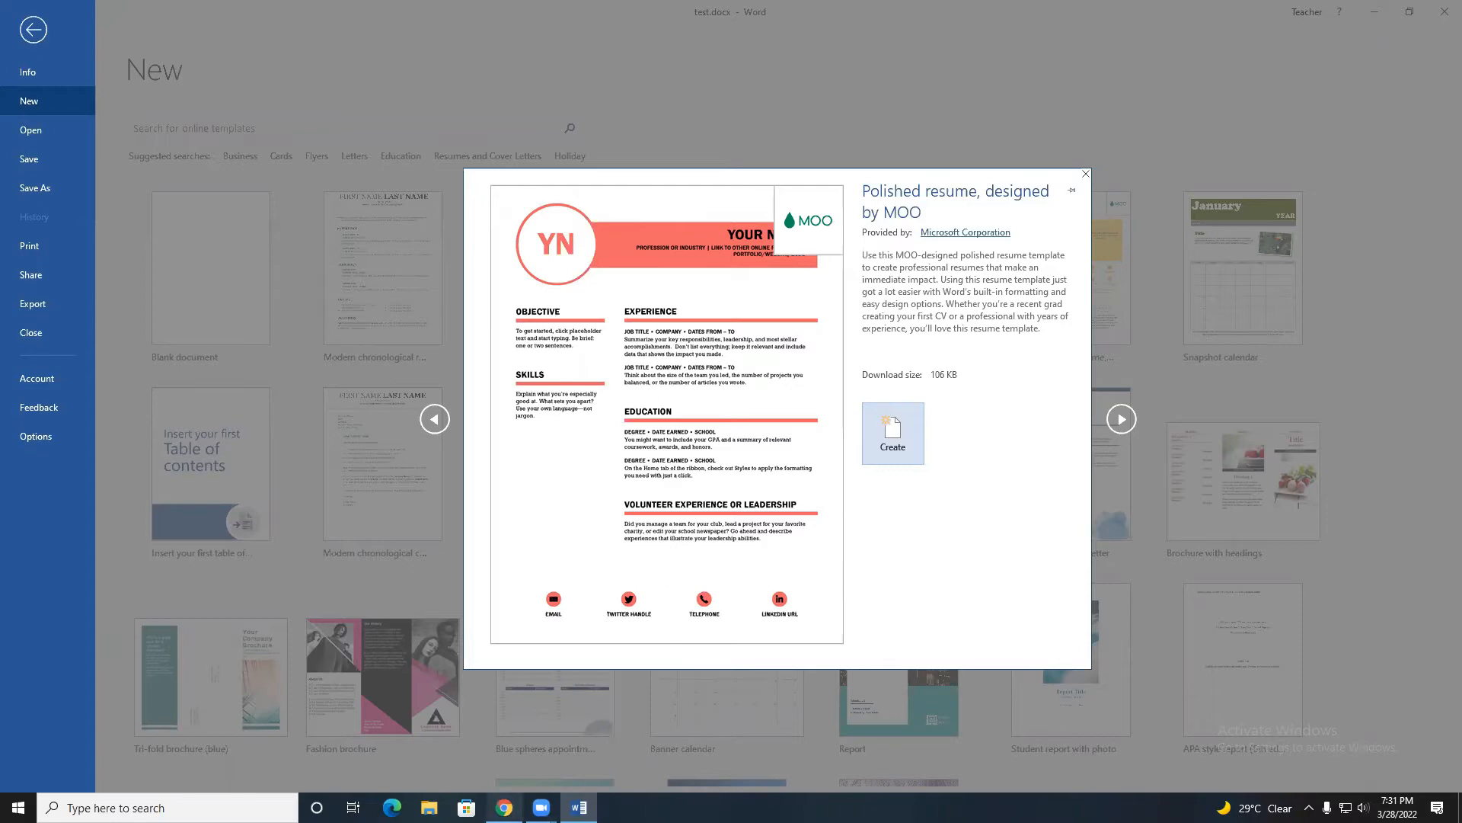
{"action": "left_click", "coordinate": [504, 807]}
{"action": "left_click", "coordinate": [413, 41]}
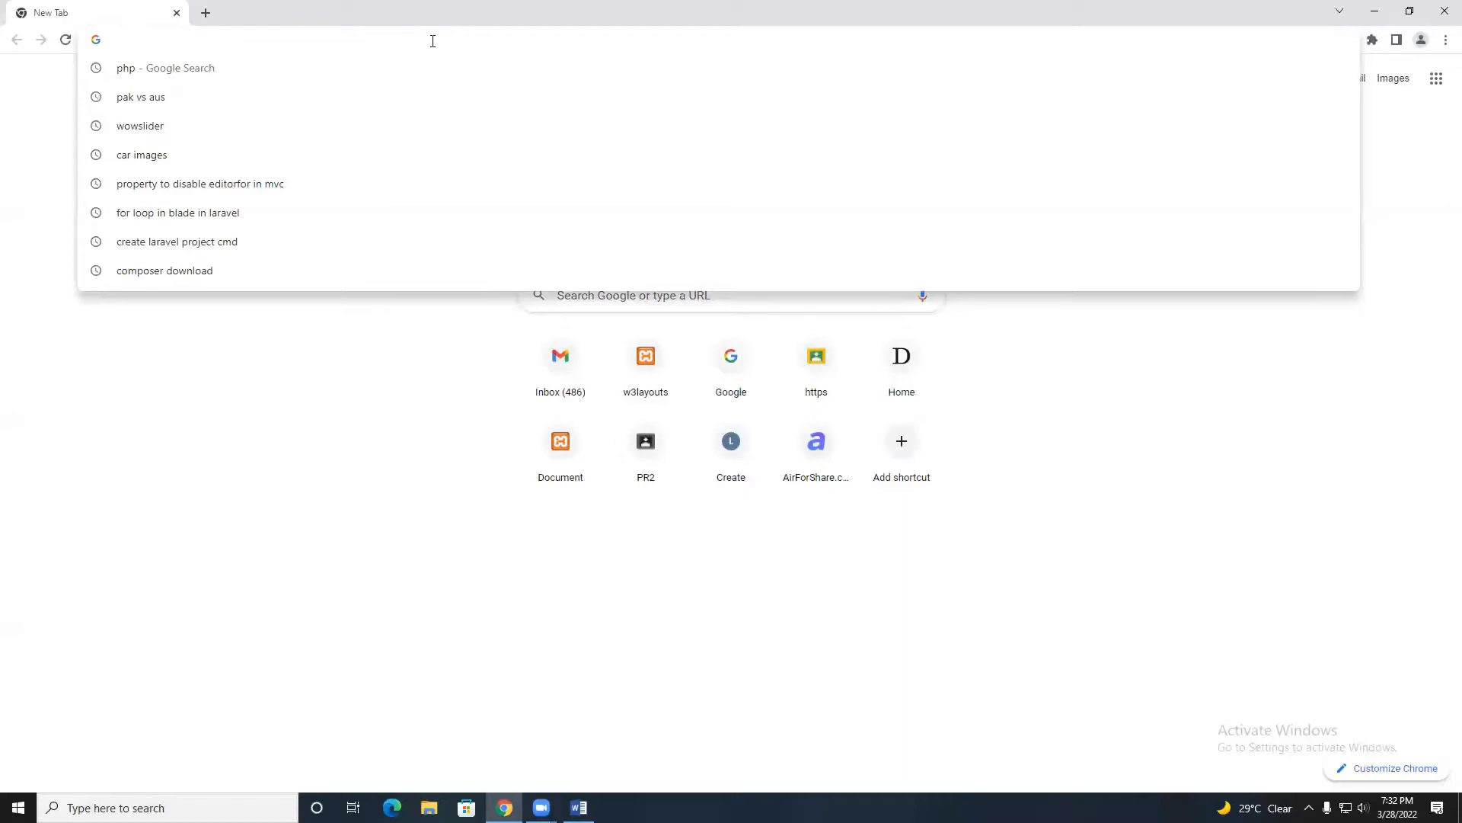
Search Google Images for 'cv in word simple' and preview a couple of CV results.
{"action": "type", "text": "cv in "}
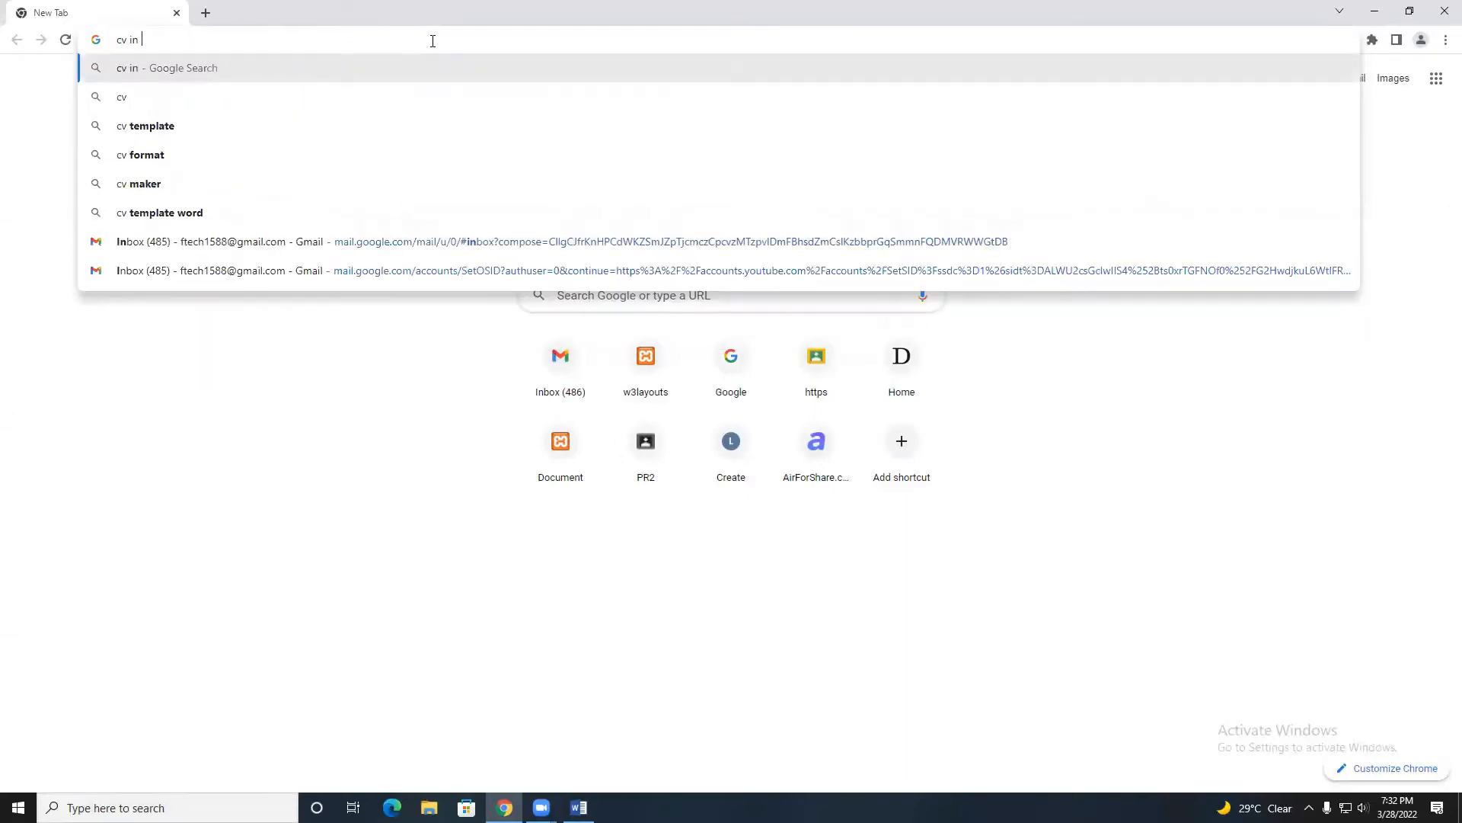
{"action": "type", "text": "word simpl"}
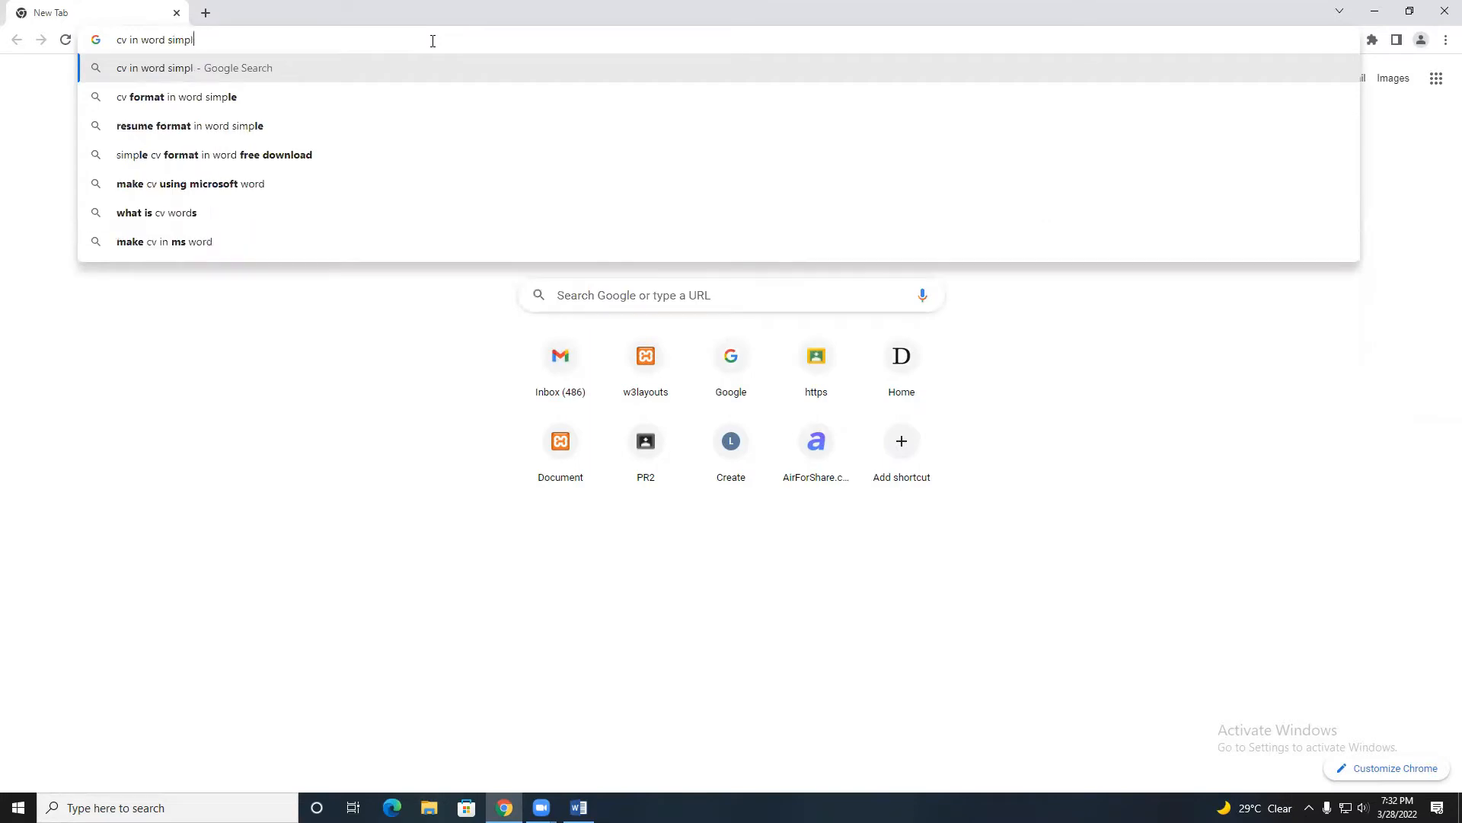
{"action": "type", "text": "e"}
{"action": "key", "text": "Return"}
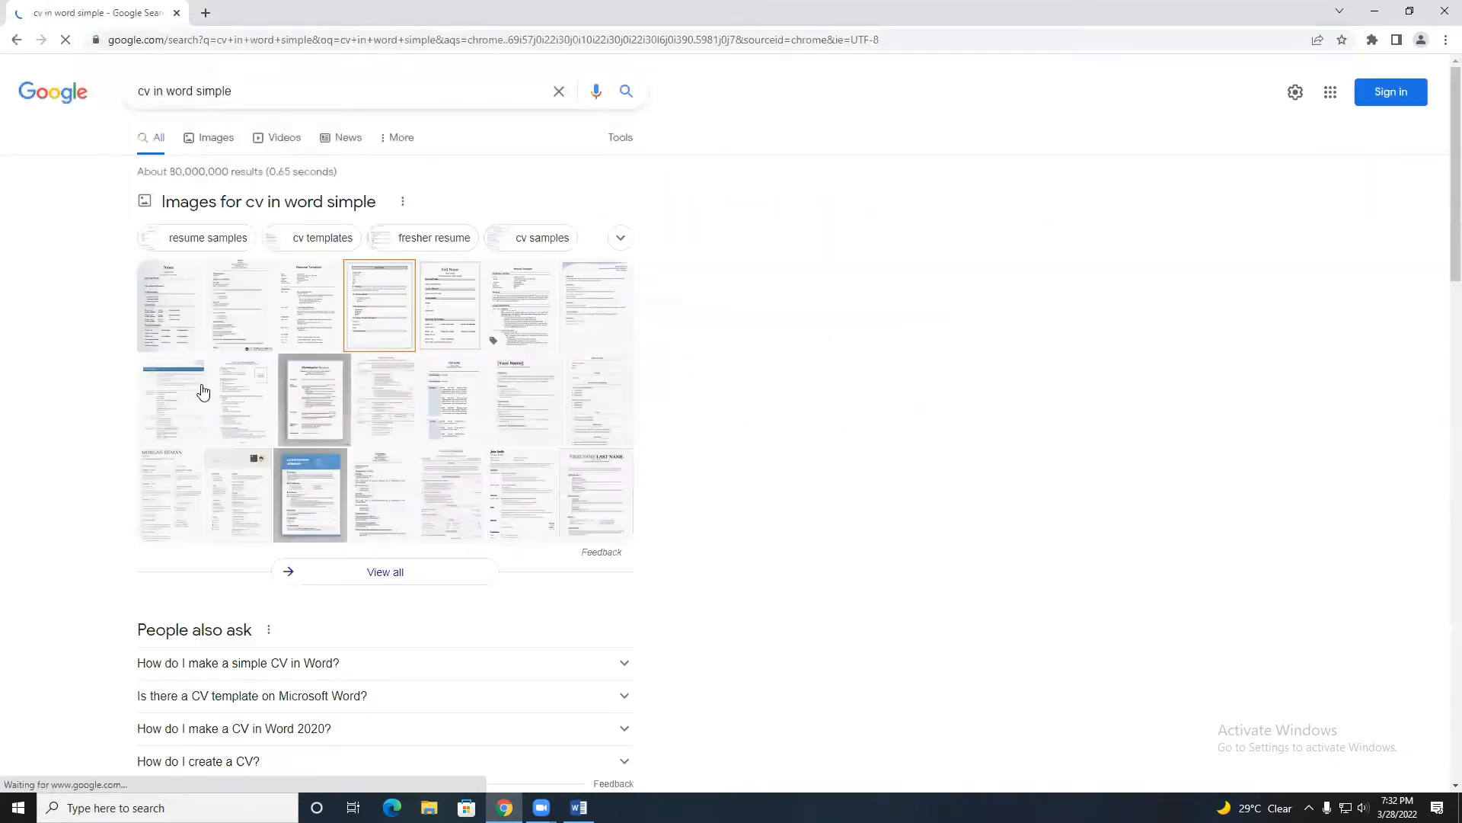
{"action": "left_click", "coordinate": [254, 310]}
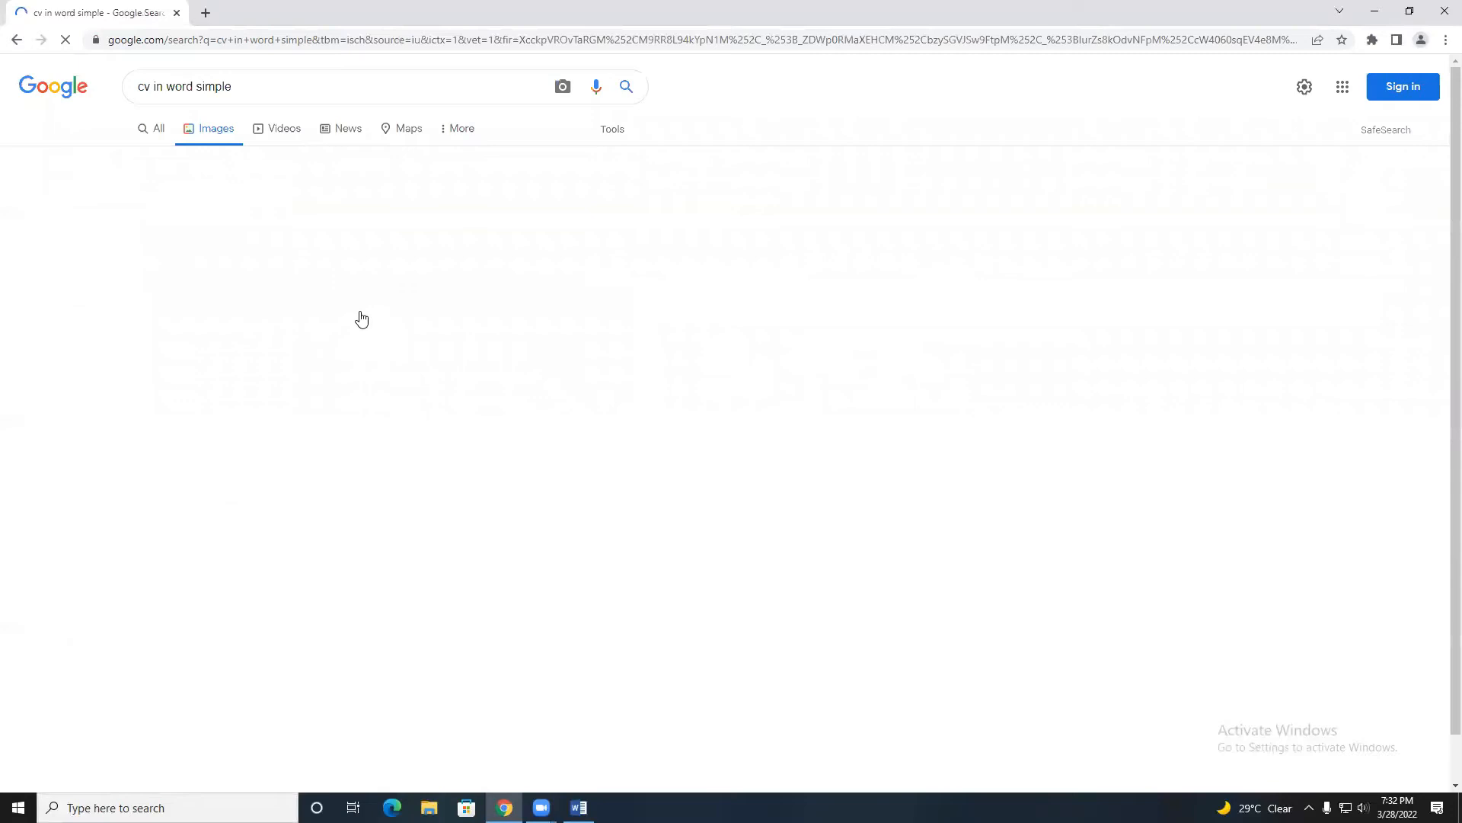
{"action": "scroll", "coordinate": [784, 284], "scroll_direction": "down", "scroll_amount": 2}
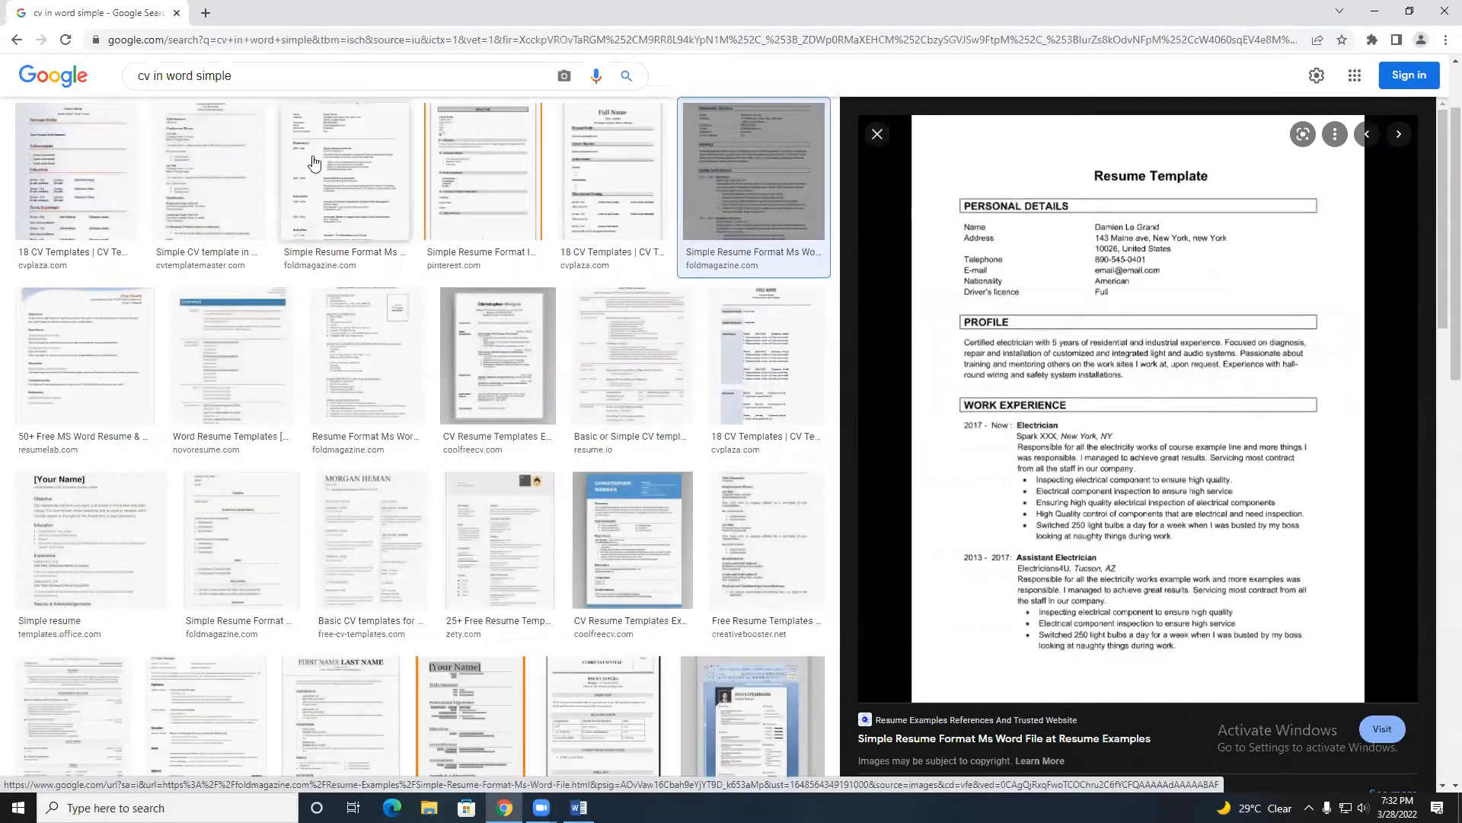
{"action": "left_click", "coordinate": [339, 198]}
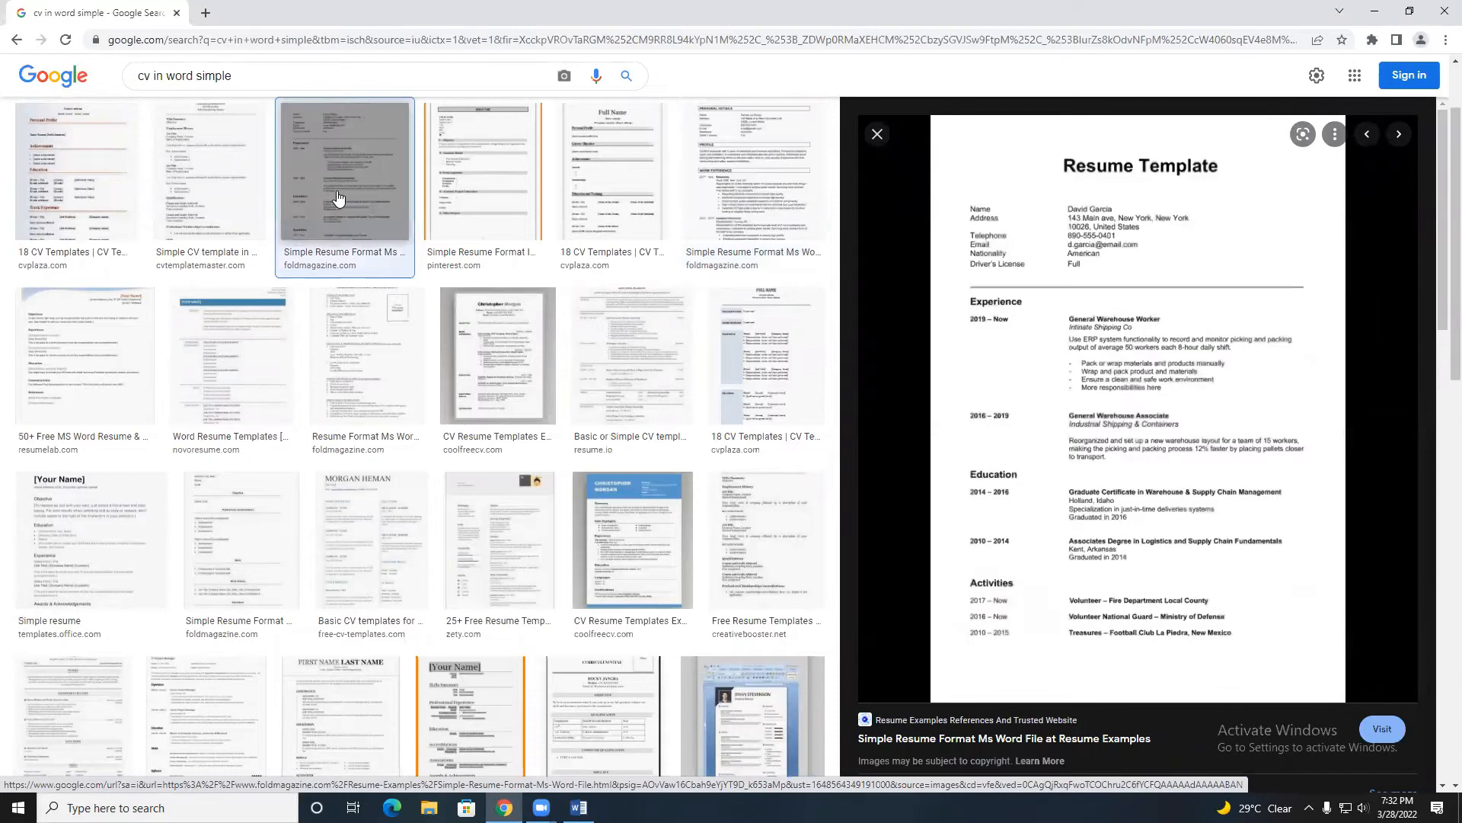
{"action": "left_click", "coordinate": [202, 190]}
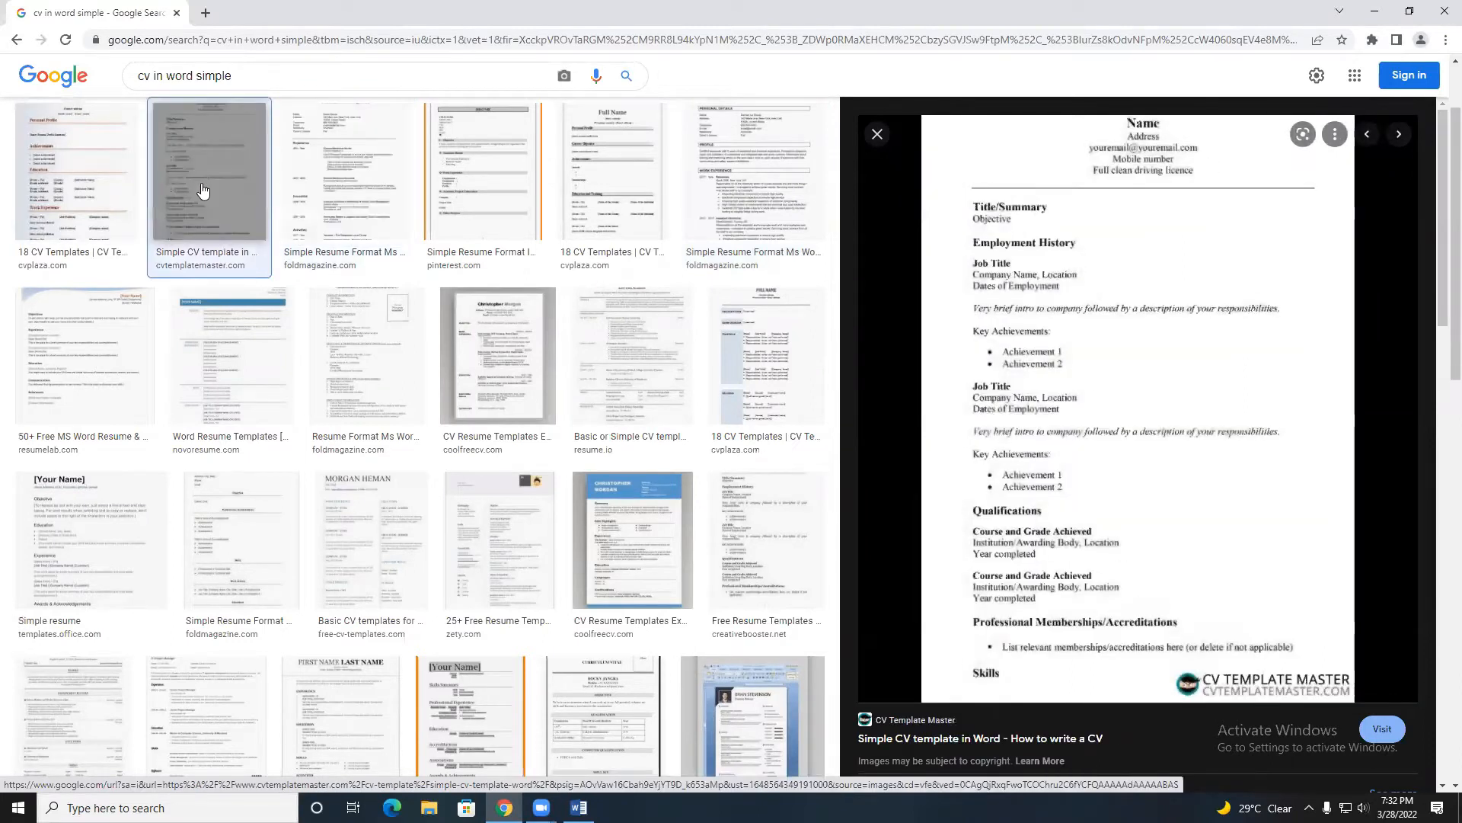
{"action": "scroll", "coordinate": [201, 190], "scroll_direction": "down", "scroll_amount": 2}
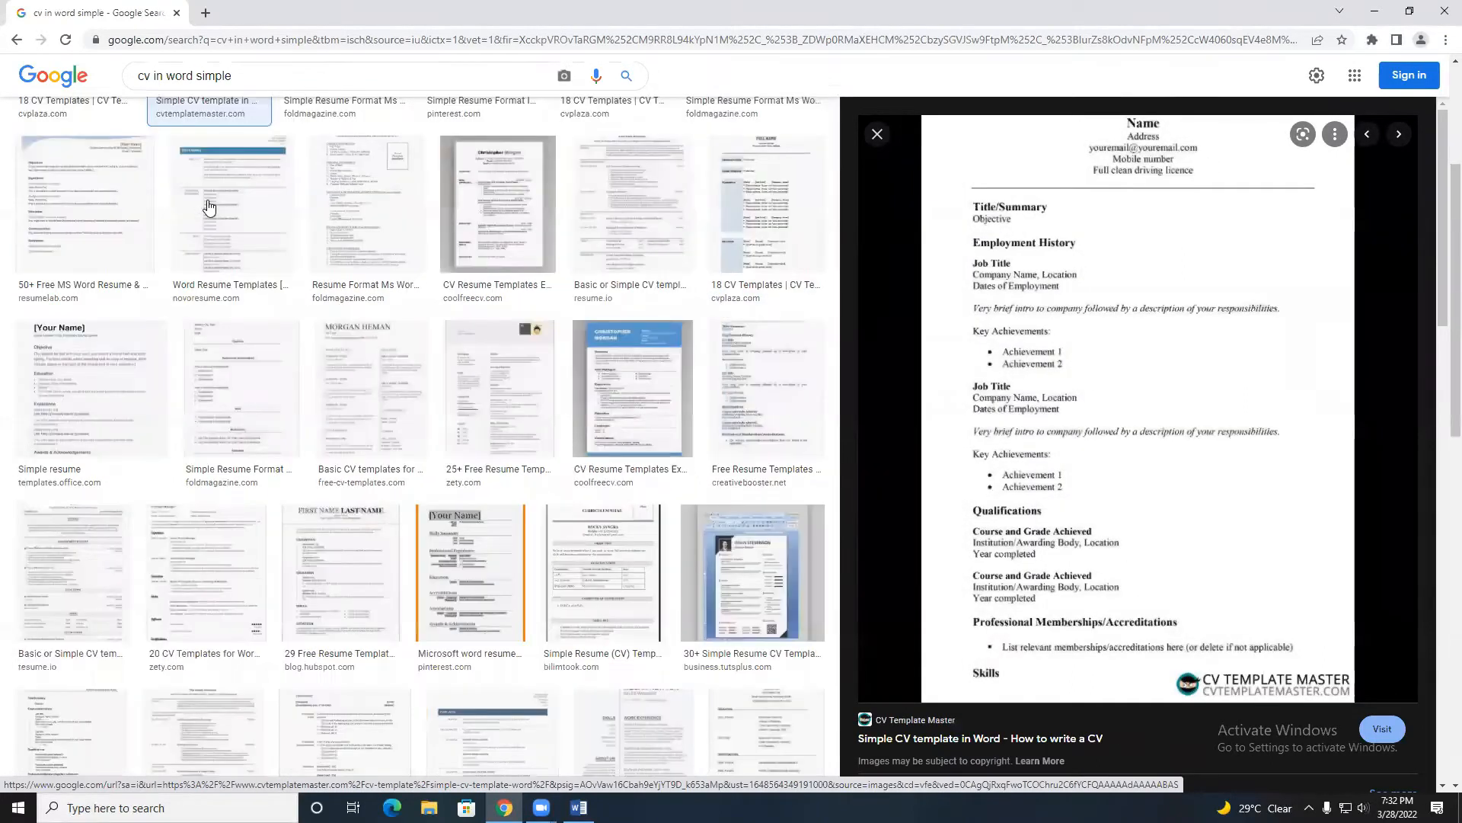
{"action": "scroll", "coordinate": [587, 359], "scroll_direction": "up", "scroll_amount": 1}
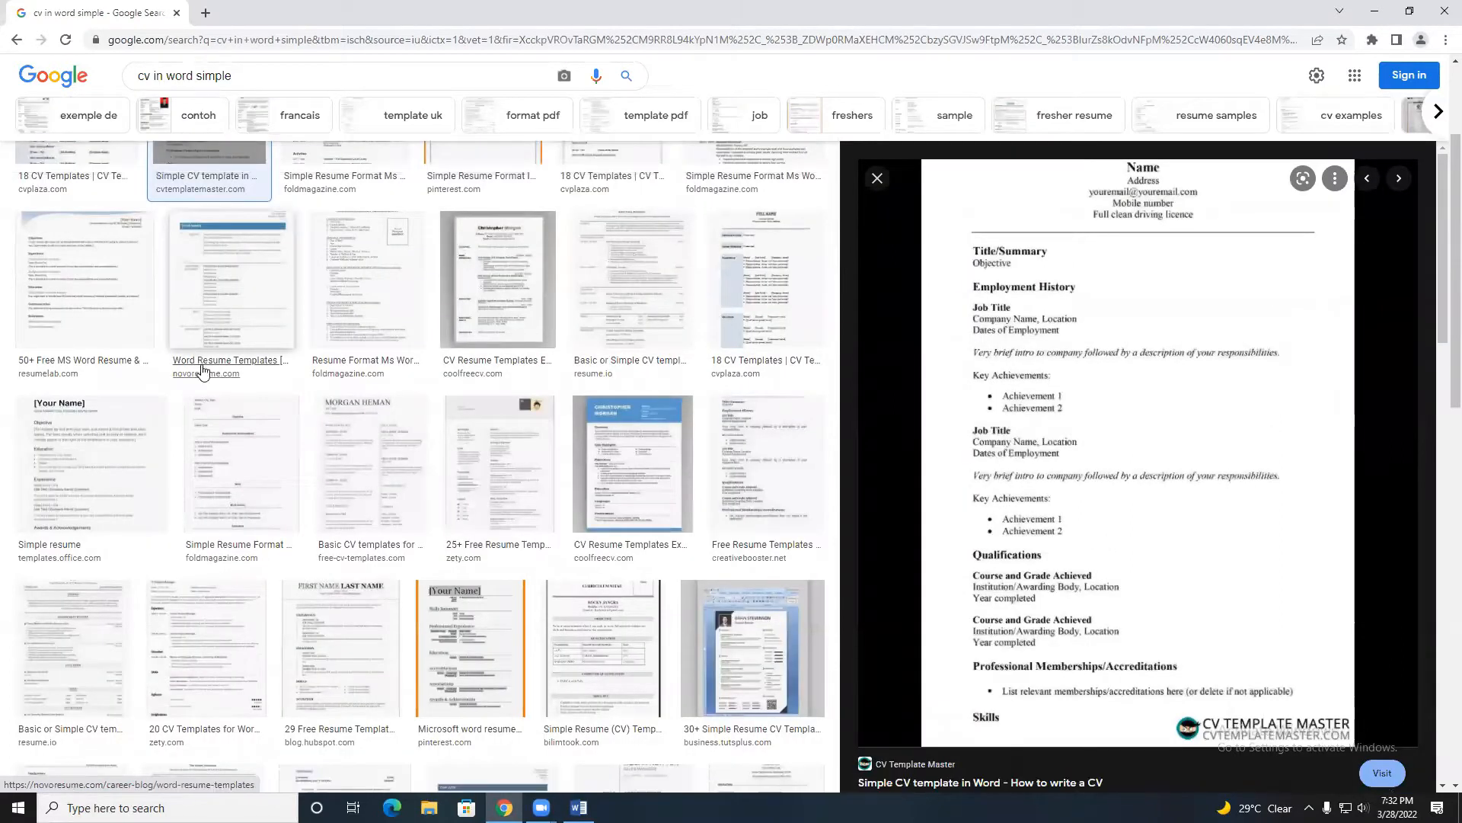
Open a CV's source page in a new tab, preview GoSkills and basic CV results, then open a blank tab.
{"action": "right_click", "coordinate": [1109, 407]}
{"action": "left_click", "coordinate": [1152, 421]}
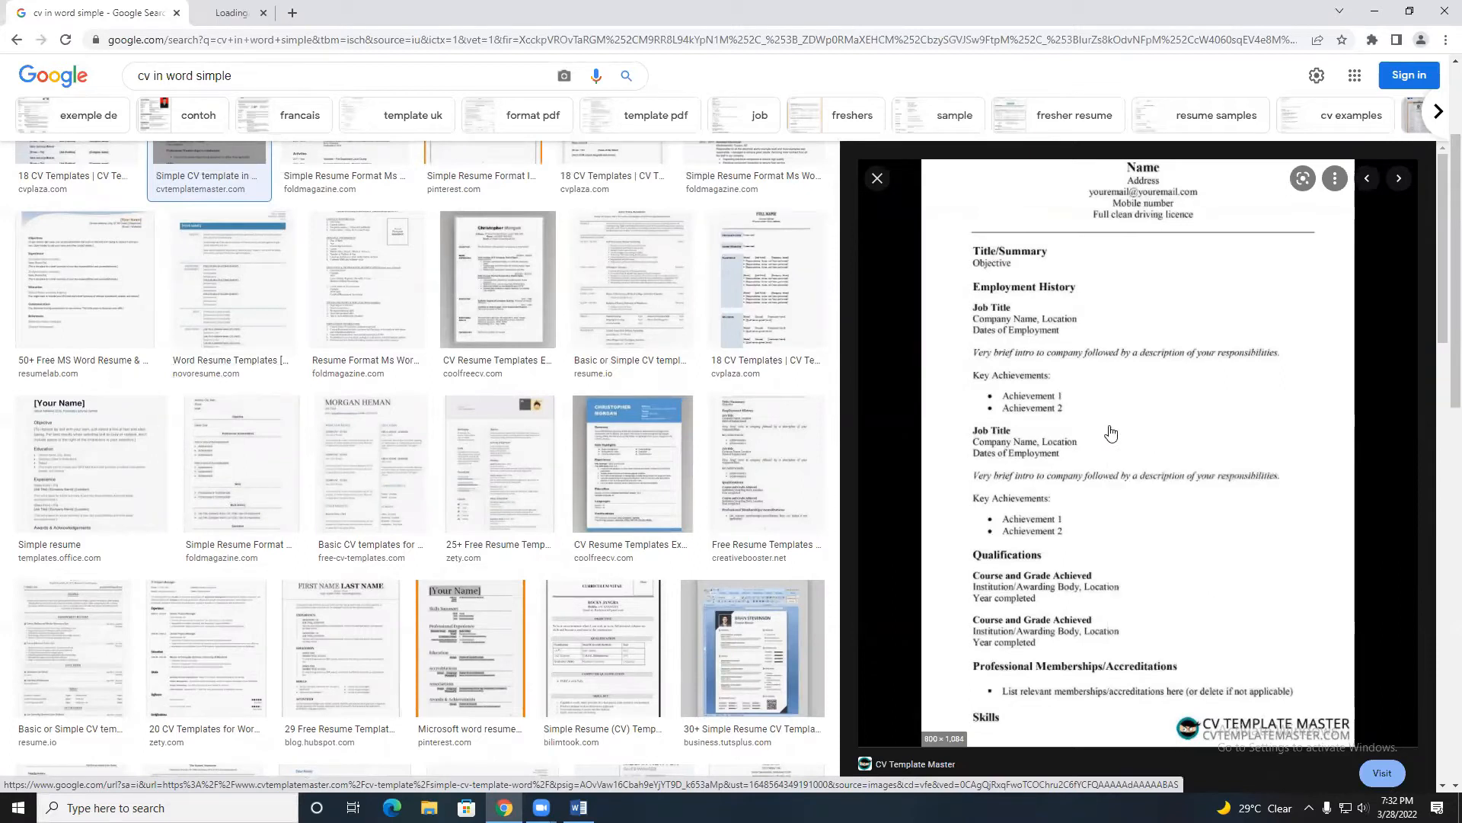
{"action": "scroll", "coordinate": [1066, 411], "scroll_direction": "down", "scroll_amount": 1}
{"action": "scroll", "coordinate": [982, 392], "scroll_direction": "down", "scroll_amount": 3}
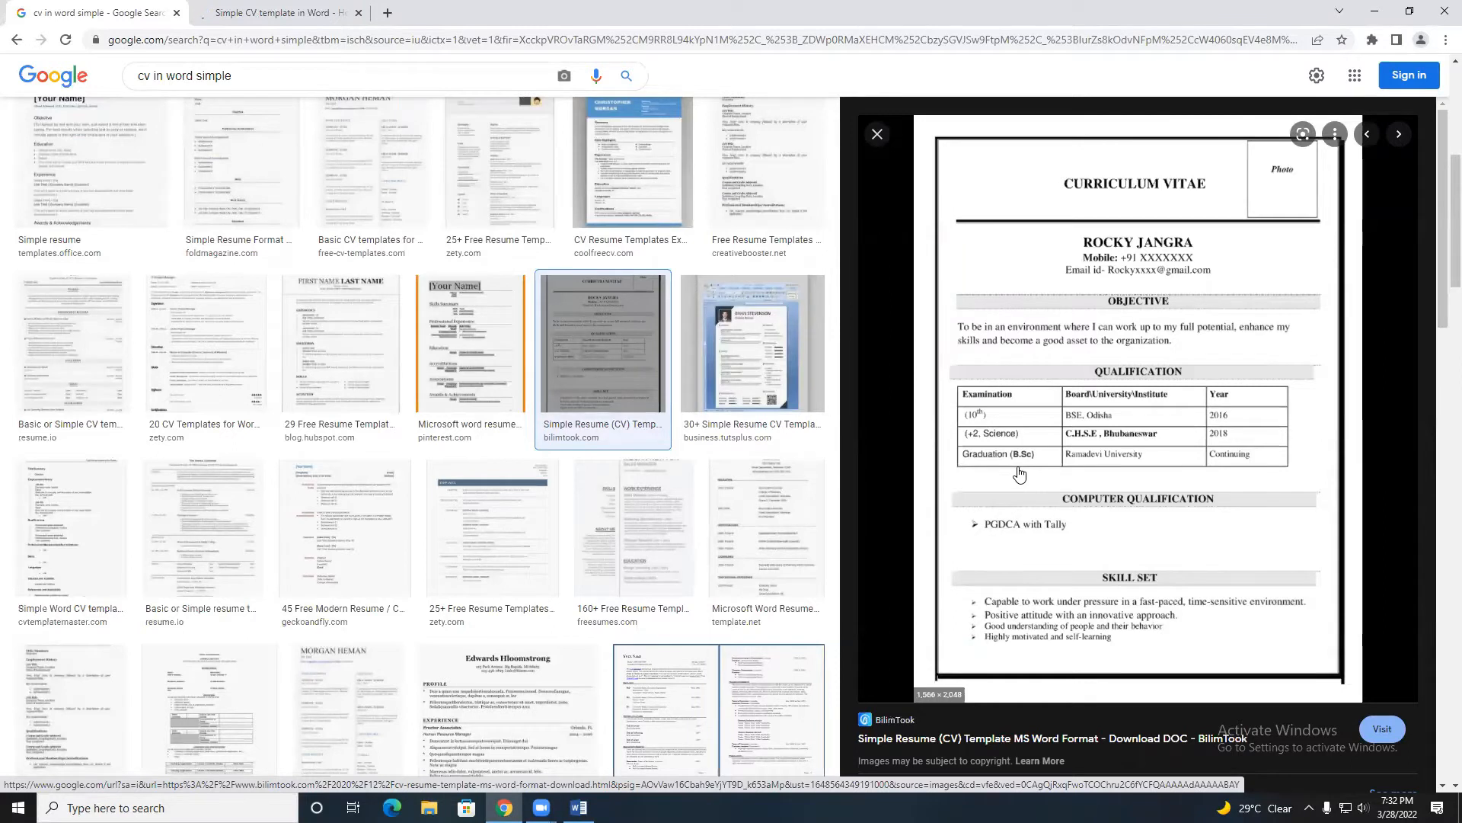
{"action": "right_click", "coordinate": [1118, 342]}
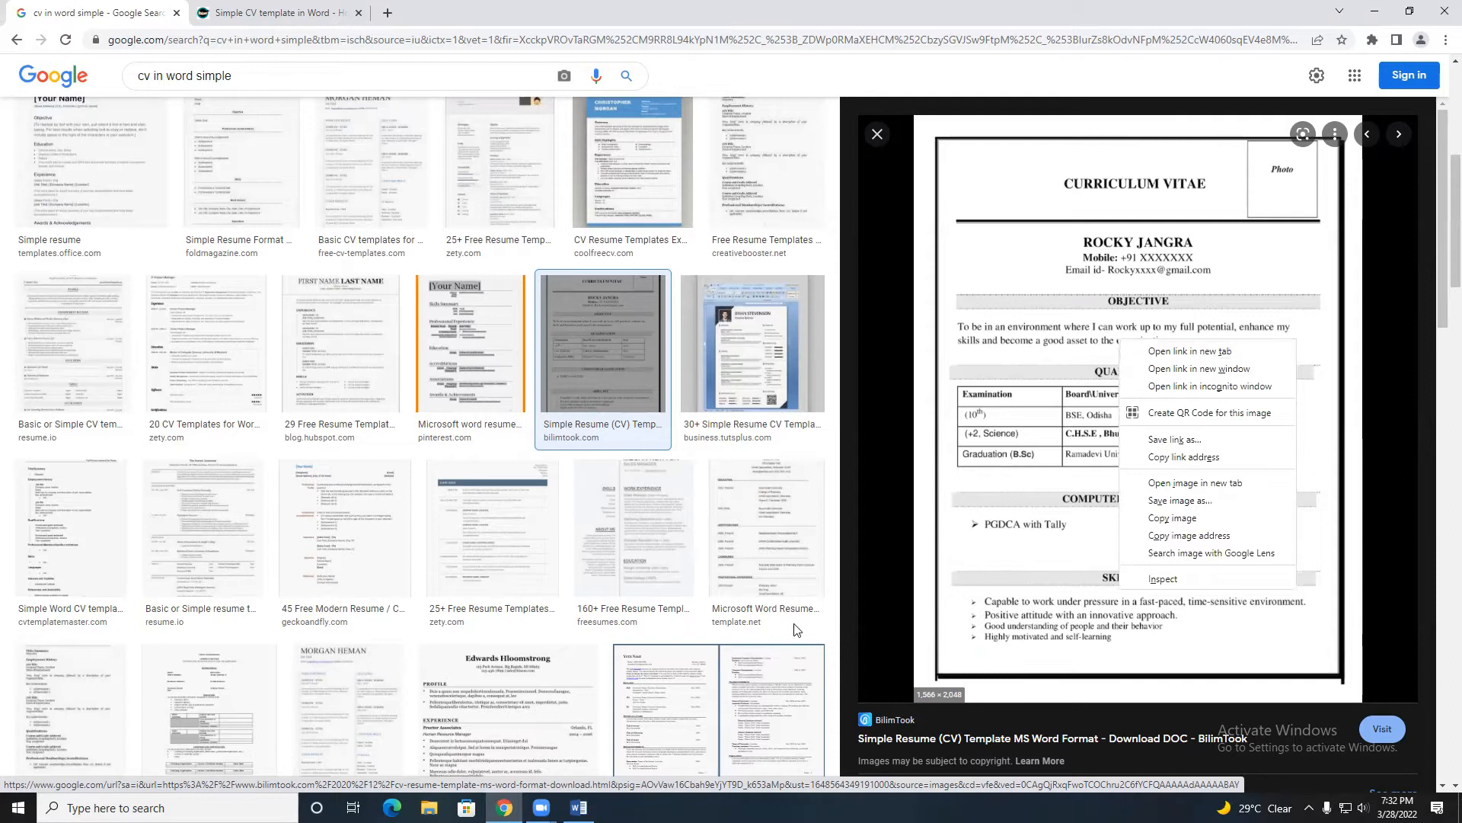
{"action": "scroll", "coordinate": [795, 627], "scroll_direction": "down", "scroll_amount": 3}
{"action": "left_click", "coordinate": [531, 463]}
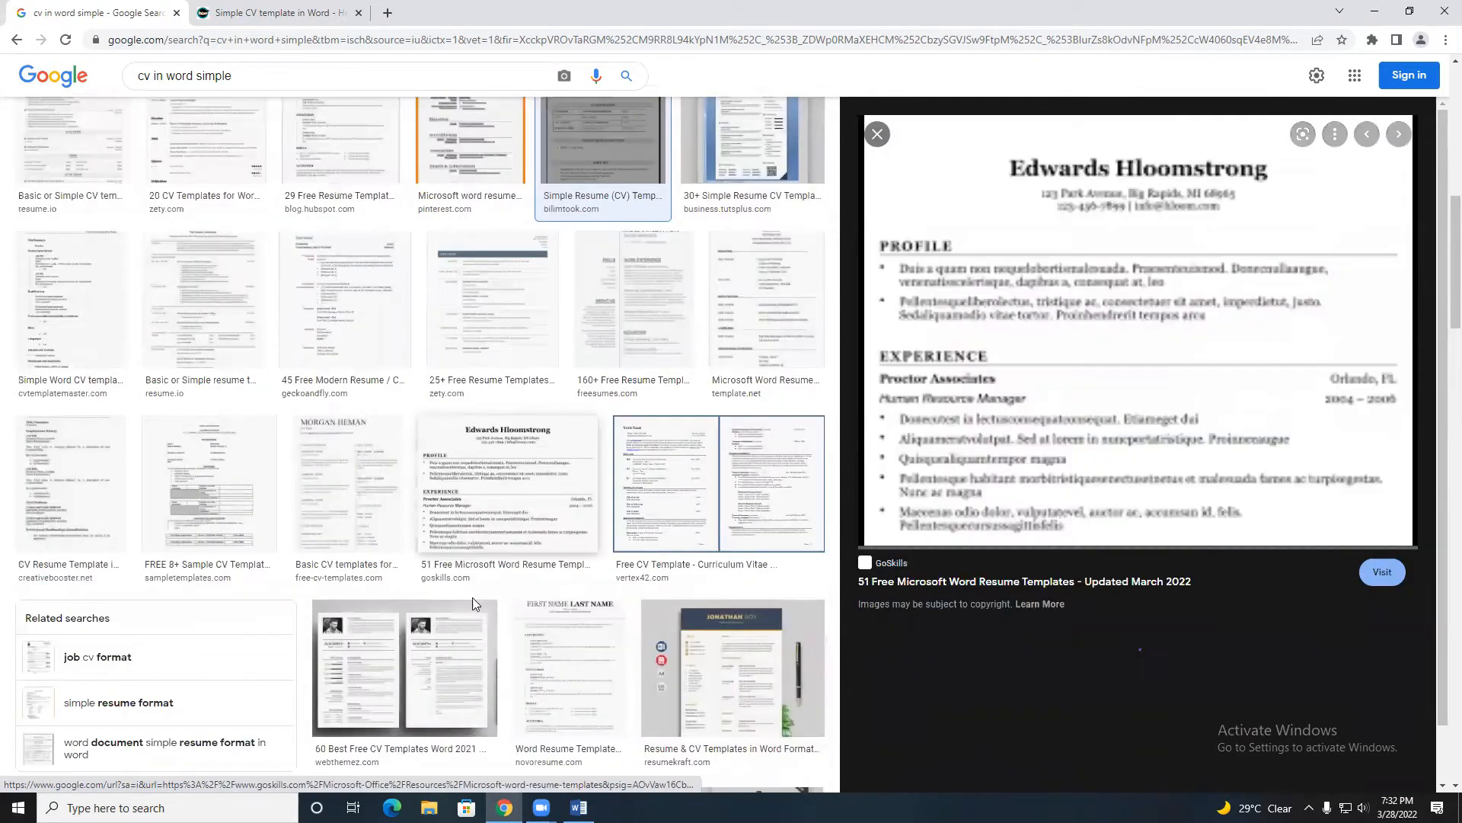
{"action": "left_click", "coordinate": [344, 474]}
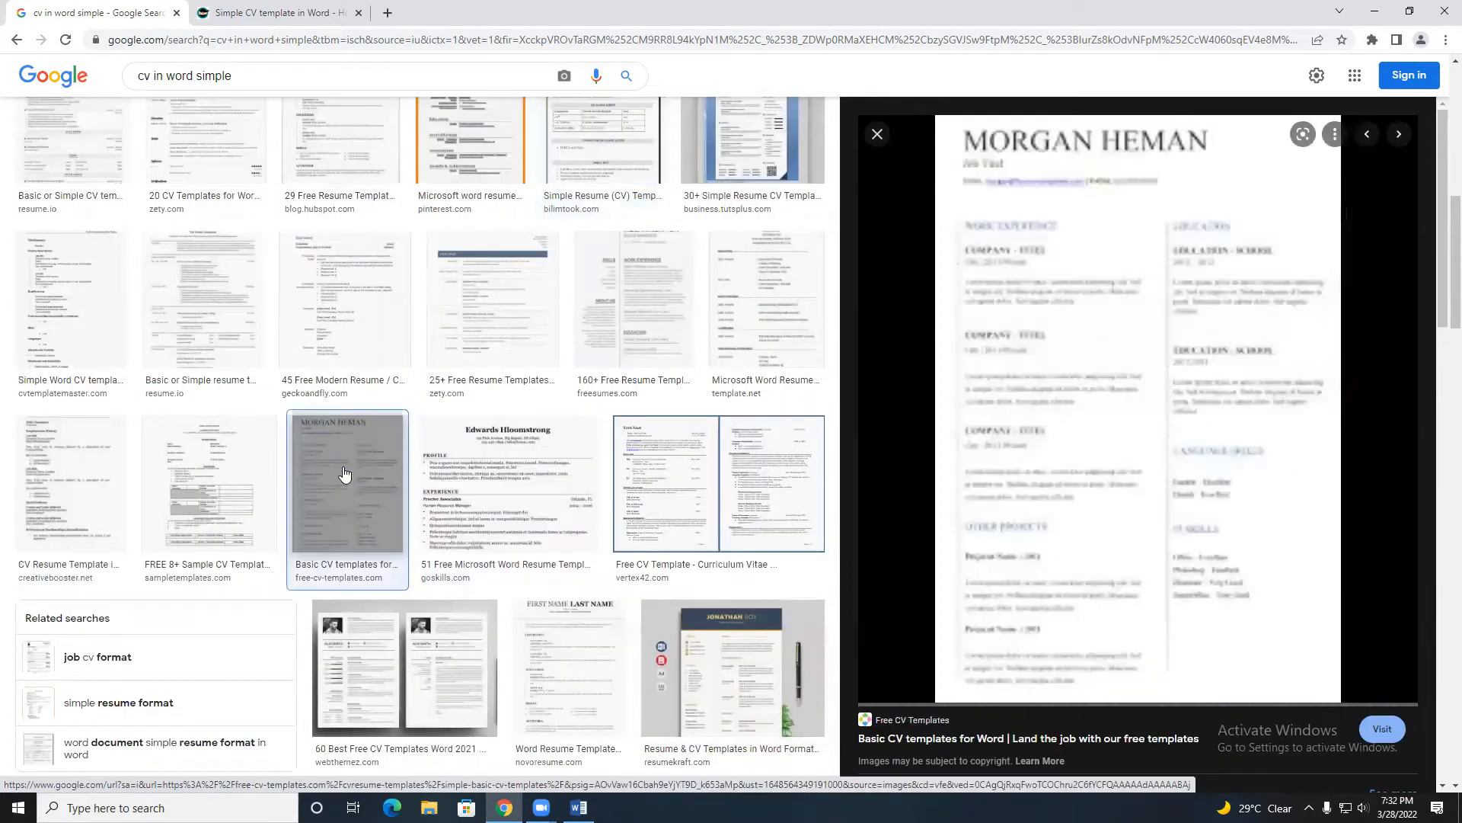
{"action": "scroll", "coordinate": [308, 305], "scroll_direction": "up", "scroll_amount": 2}
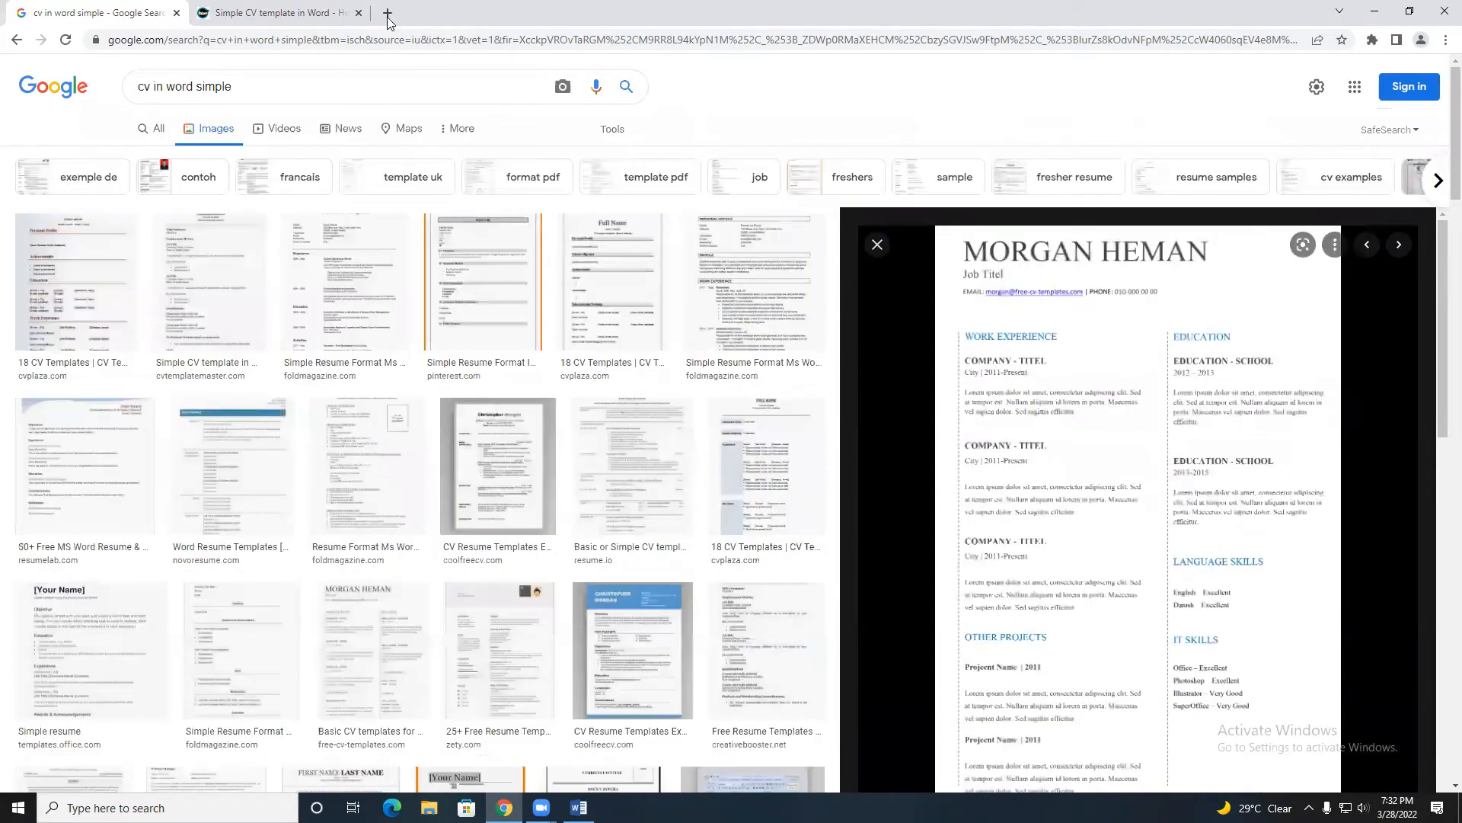
{"action": "left_click", "coordinate": [387, 13]}
{"action": "left_click", "coordinate": [386, 37]}
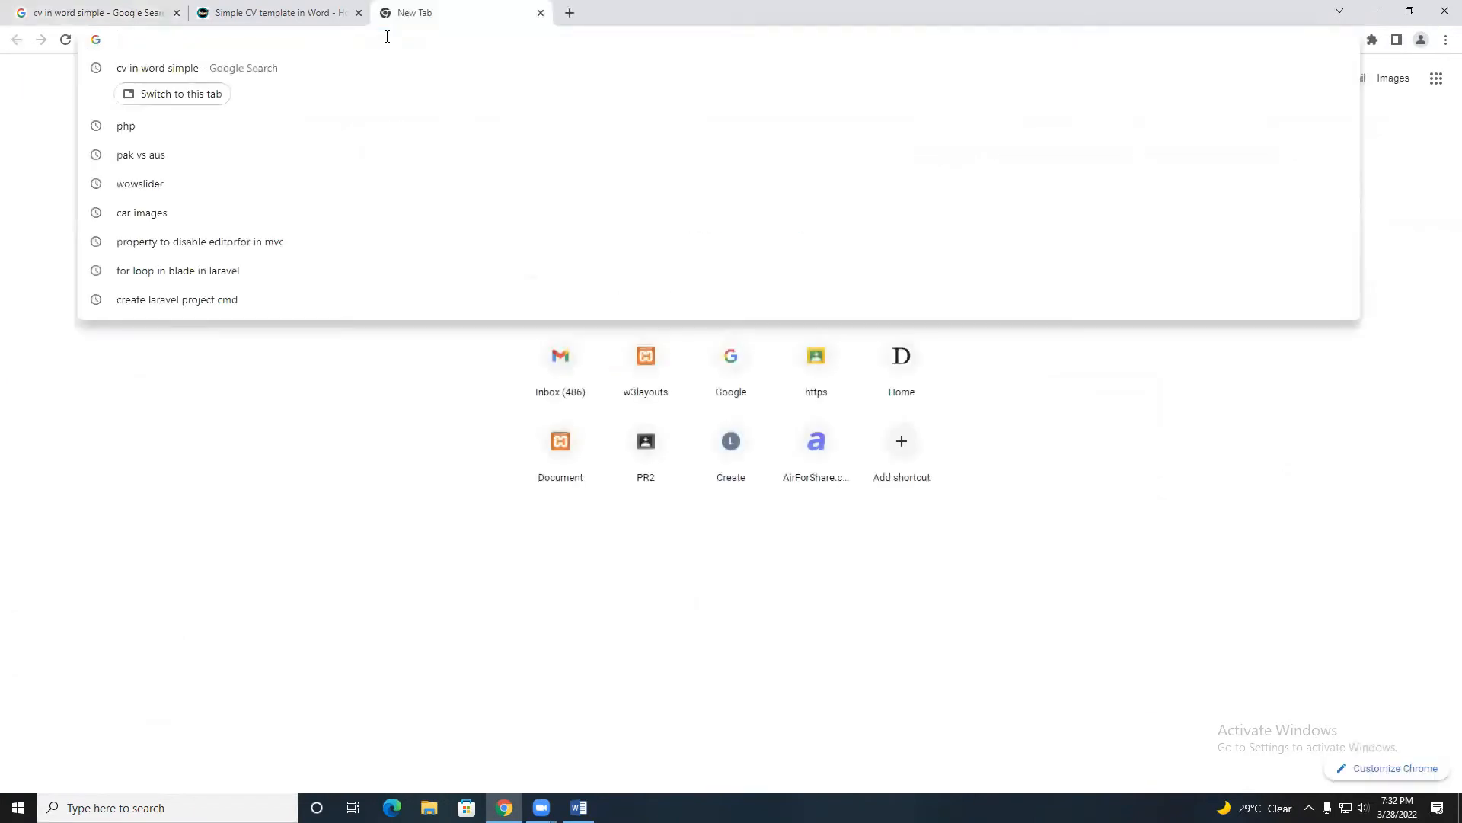
Search images for 'uiux cv' and preview the UpLabs and yellow UI/UX designer resumes.
{"action": "type", "text": "uiux"}
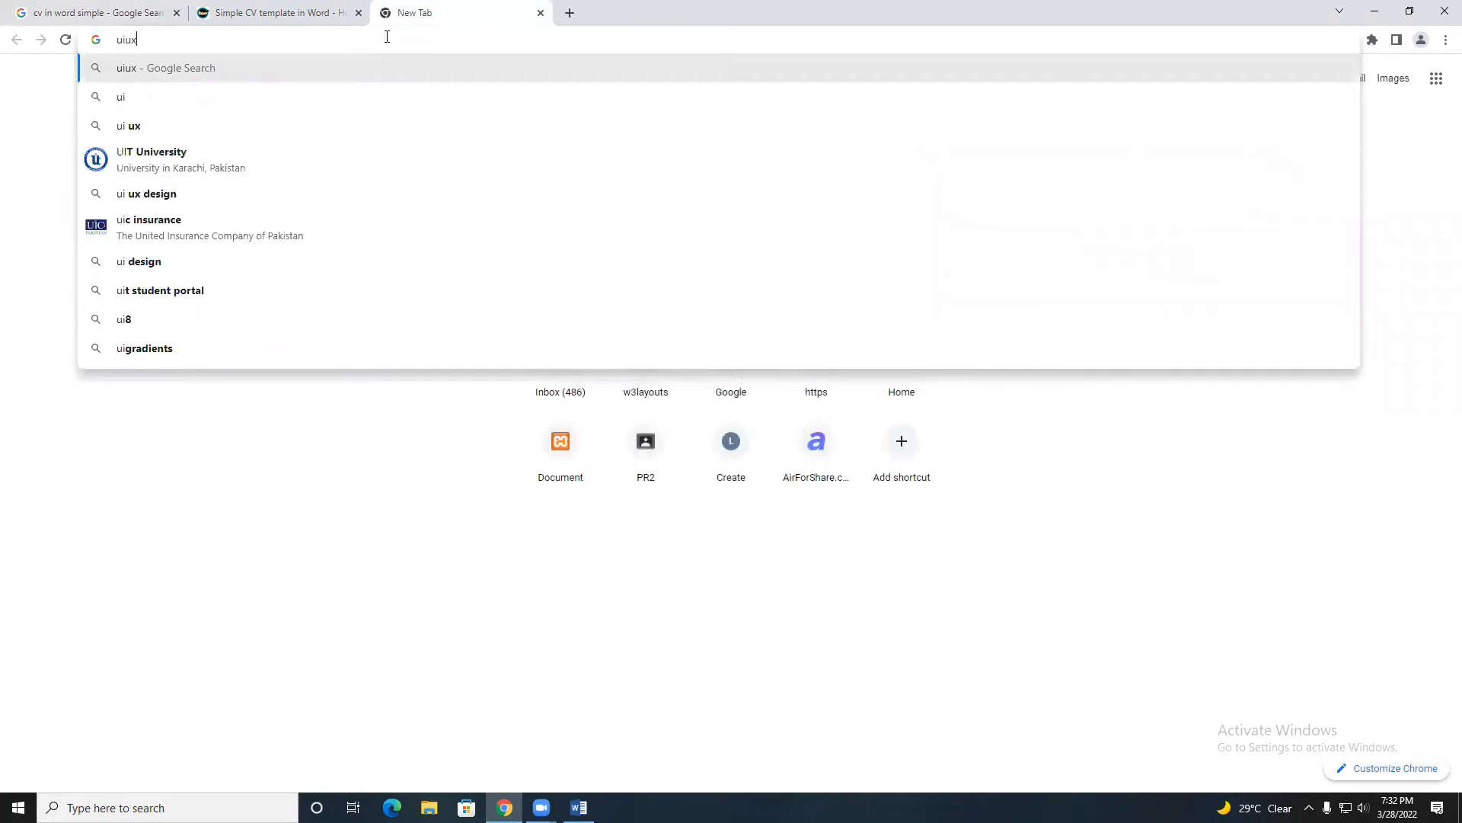
{"action": "type", "text": " cv"}
{"action": "key", "text": "Return"}
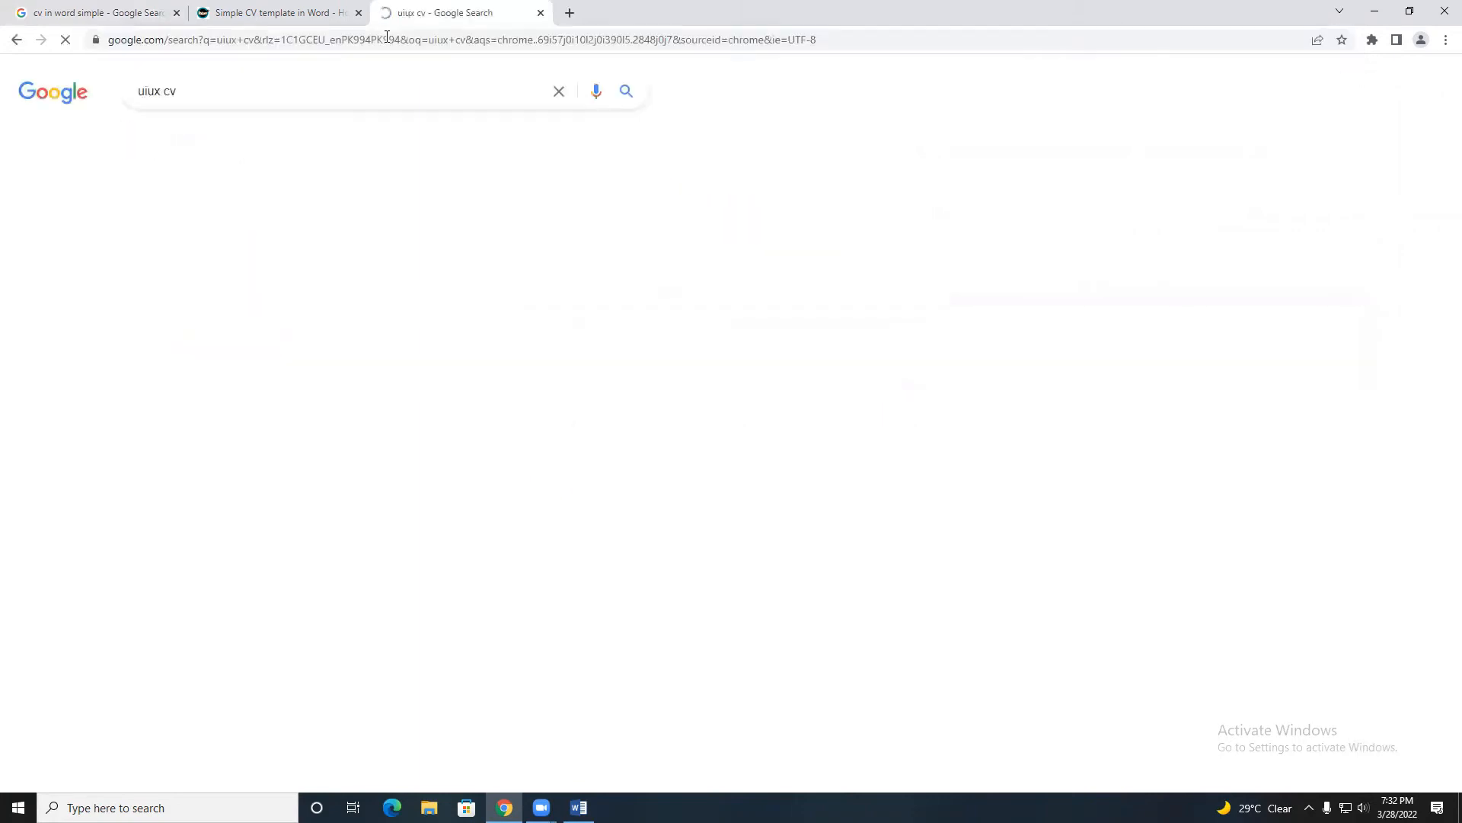
{"action": "left_click", "coordinate": [191, 135]}
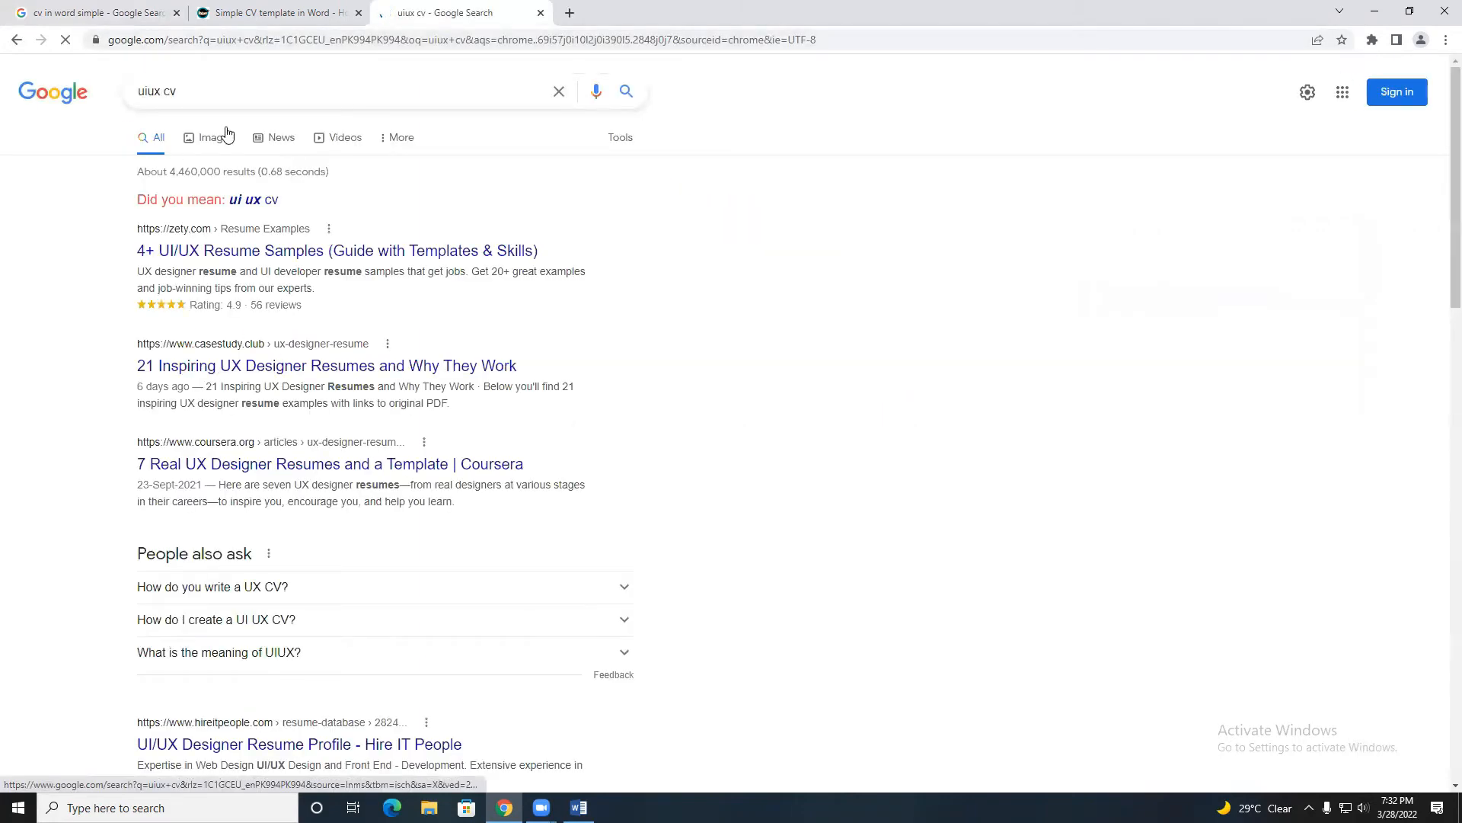
{"action": "scroll", "coordinate": [686, 461], "scroll_direction": "down", "scroll_amount": 2}
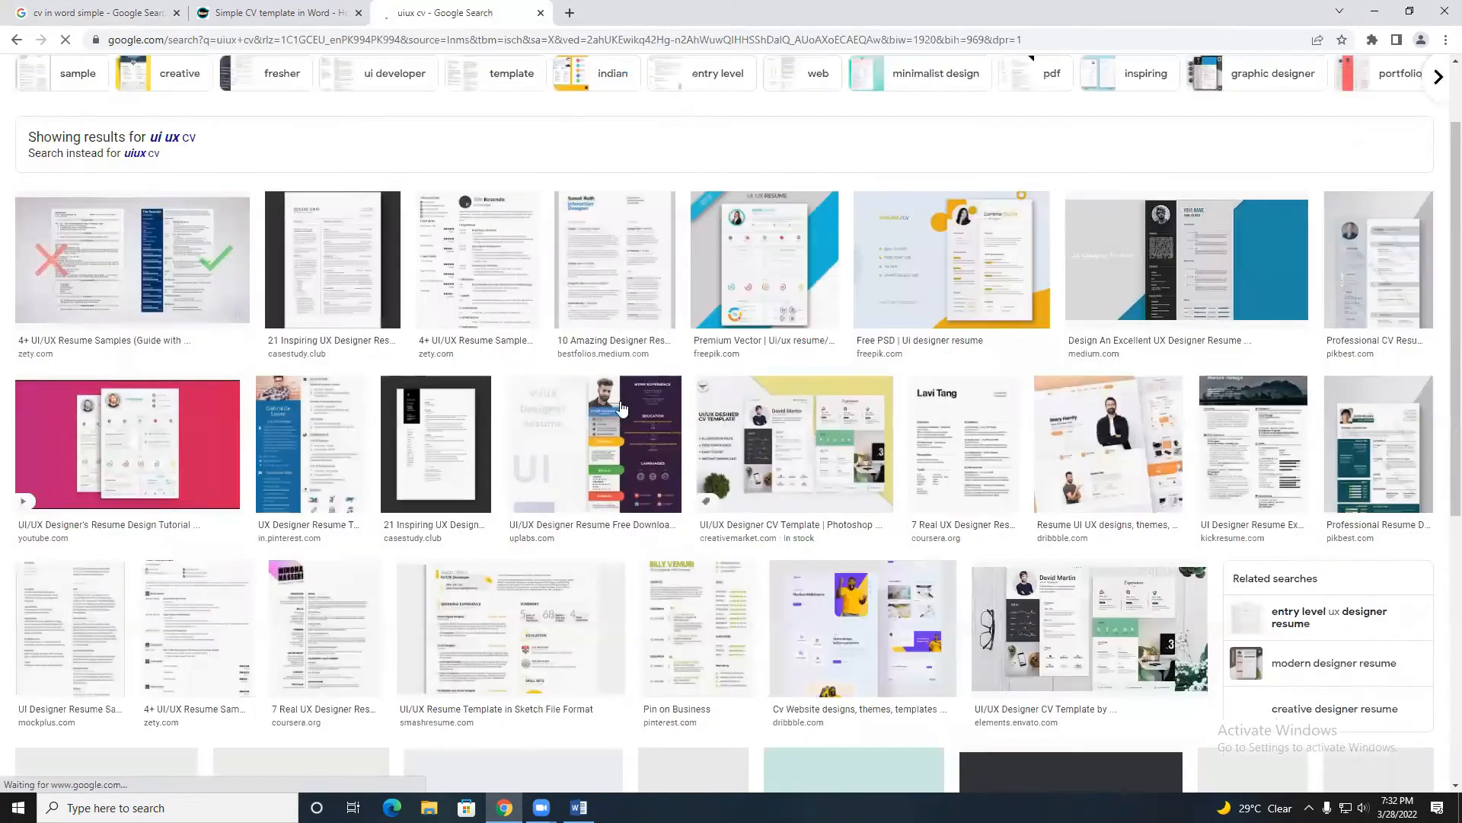
{"action": "left_click", "coordinate": [626, 341]}
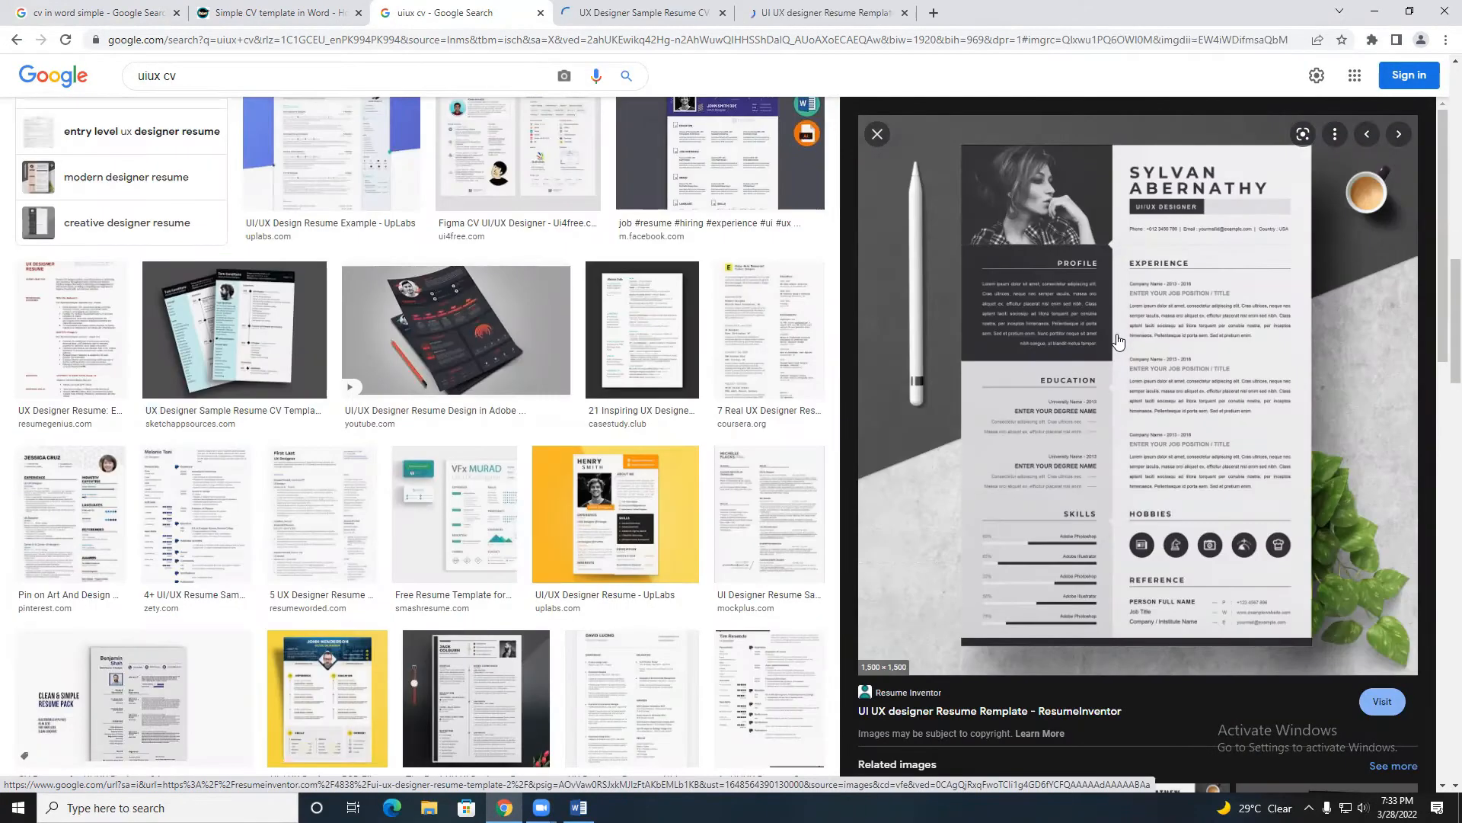
{"action": "scroll", "coordinate": [424, 527], "scroll_direction": "down", "scroll_amount": 2}
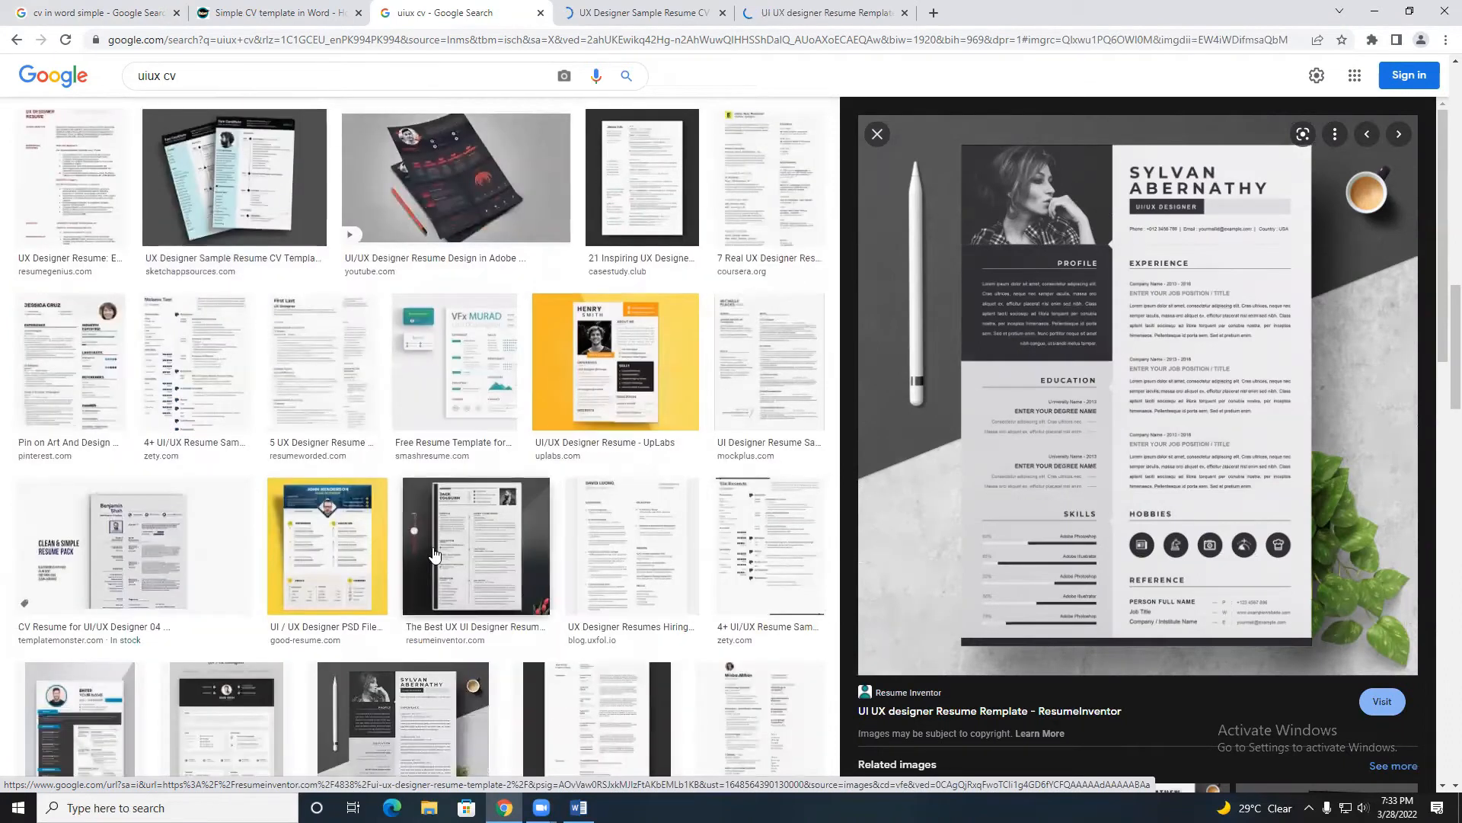
{"action": "left_click", "coordinate": [334, 528]}
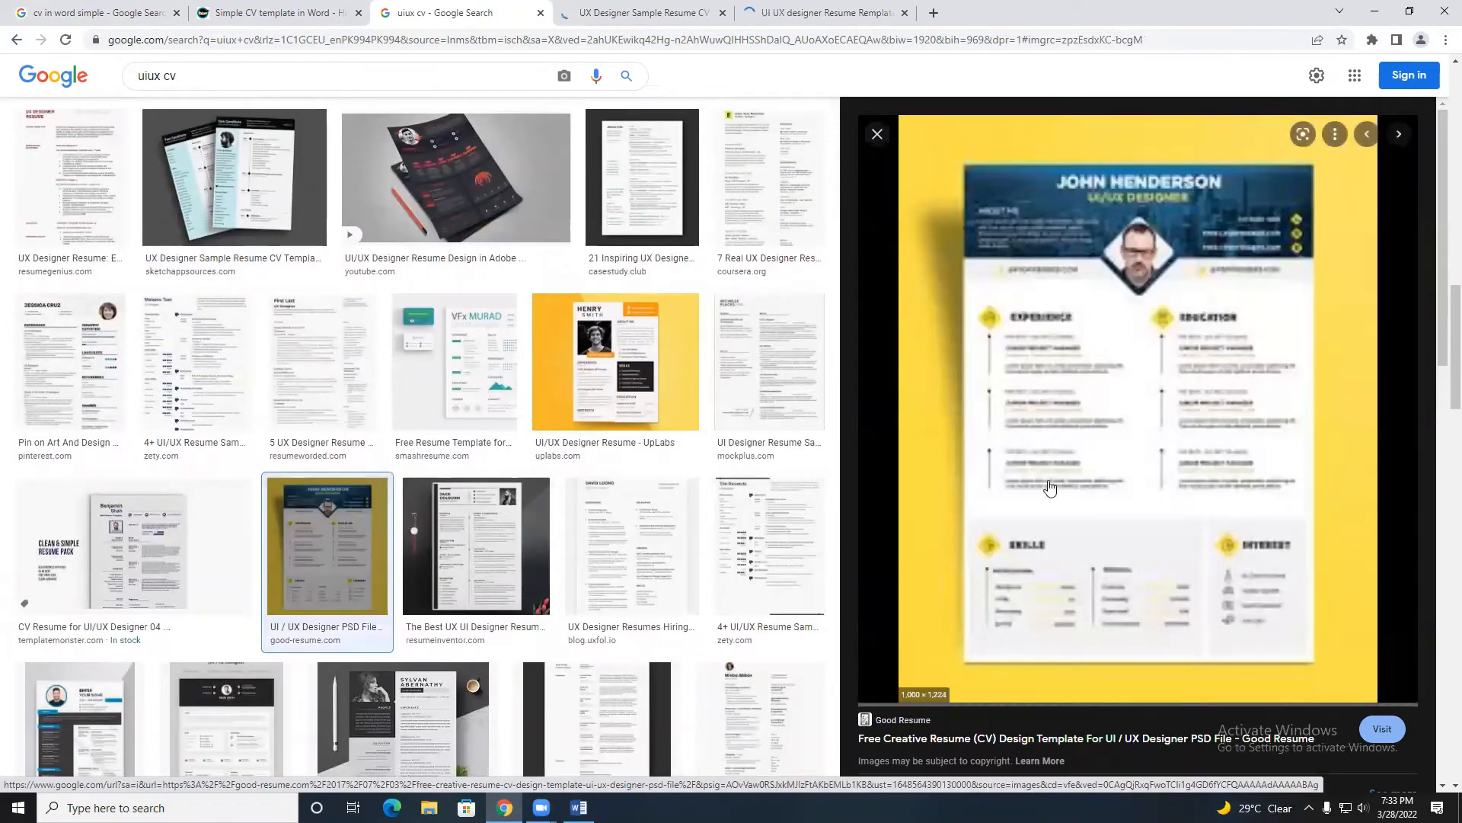
Search 'psd cv' and preview a PSD resume and the Designer Resume Template PSD Bundle.
{"action": "type", "text": "d"}
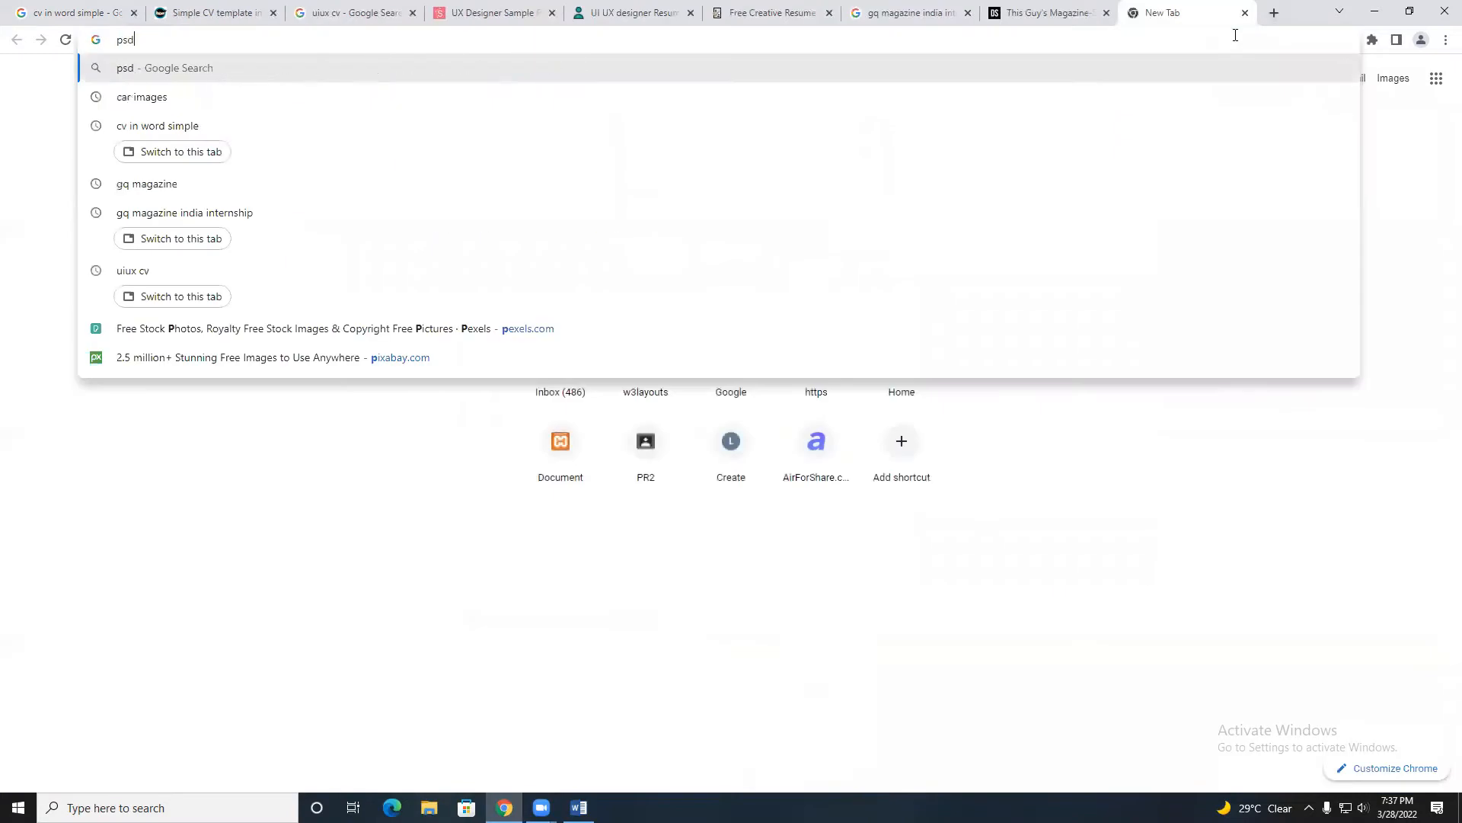
{"action": "type", "text": " cv"}
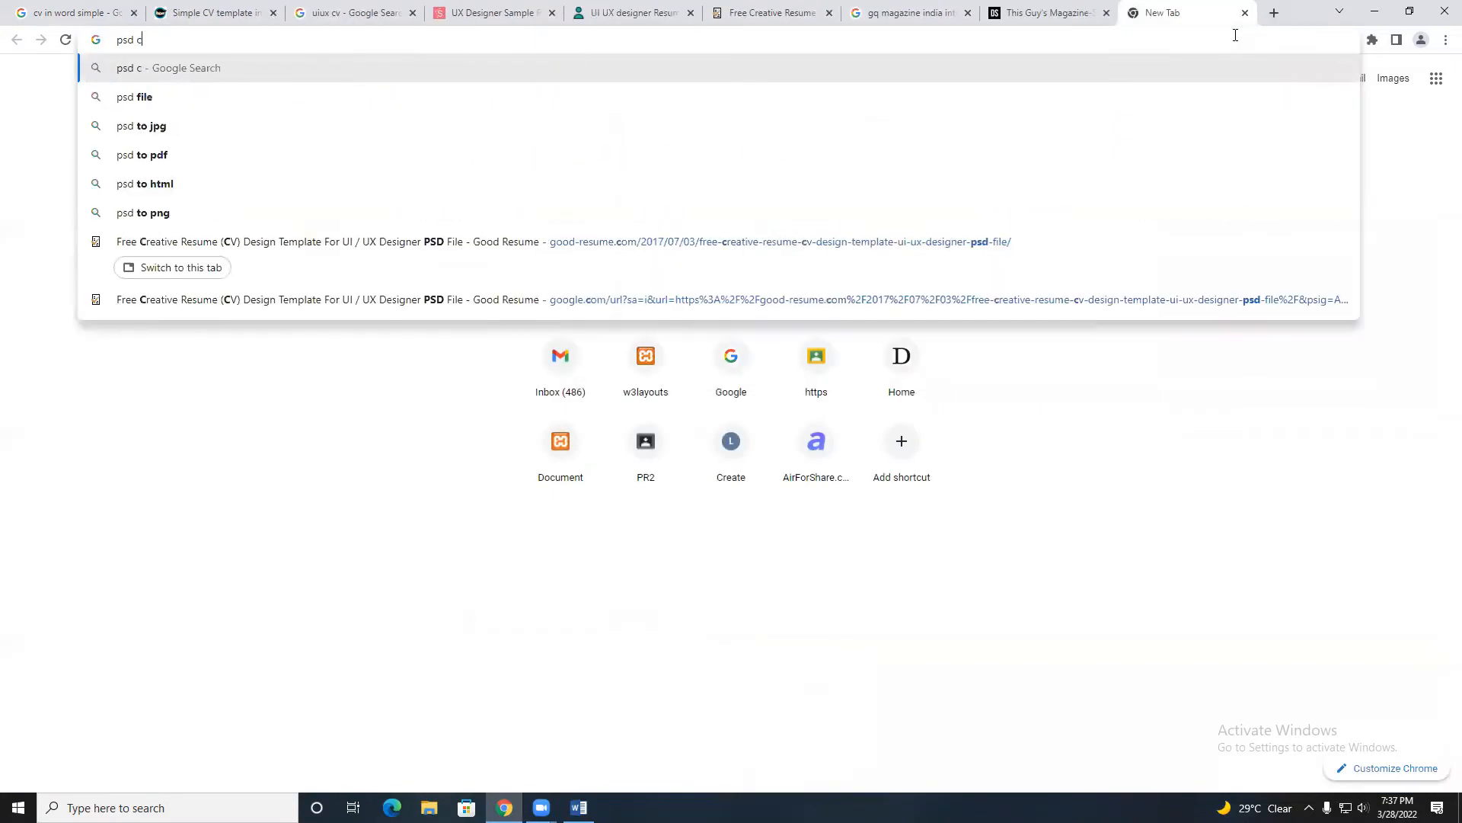
{"action": "key", "text": "Return"}
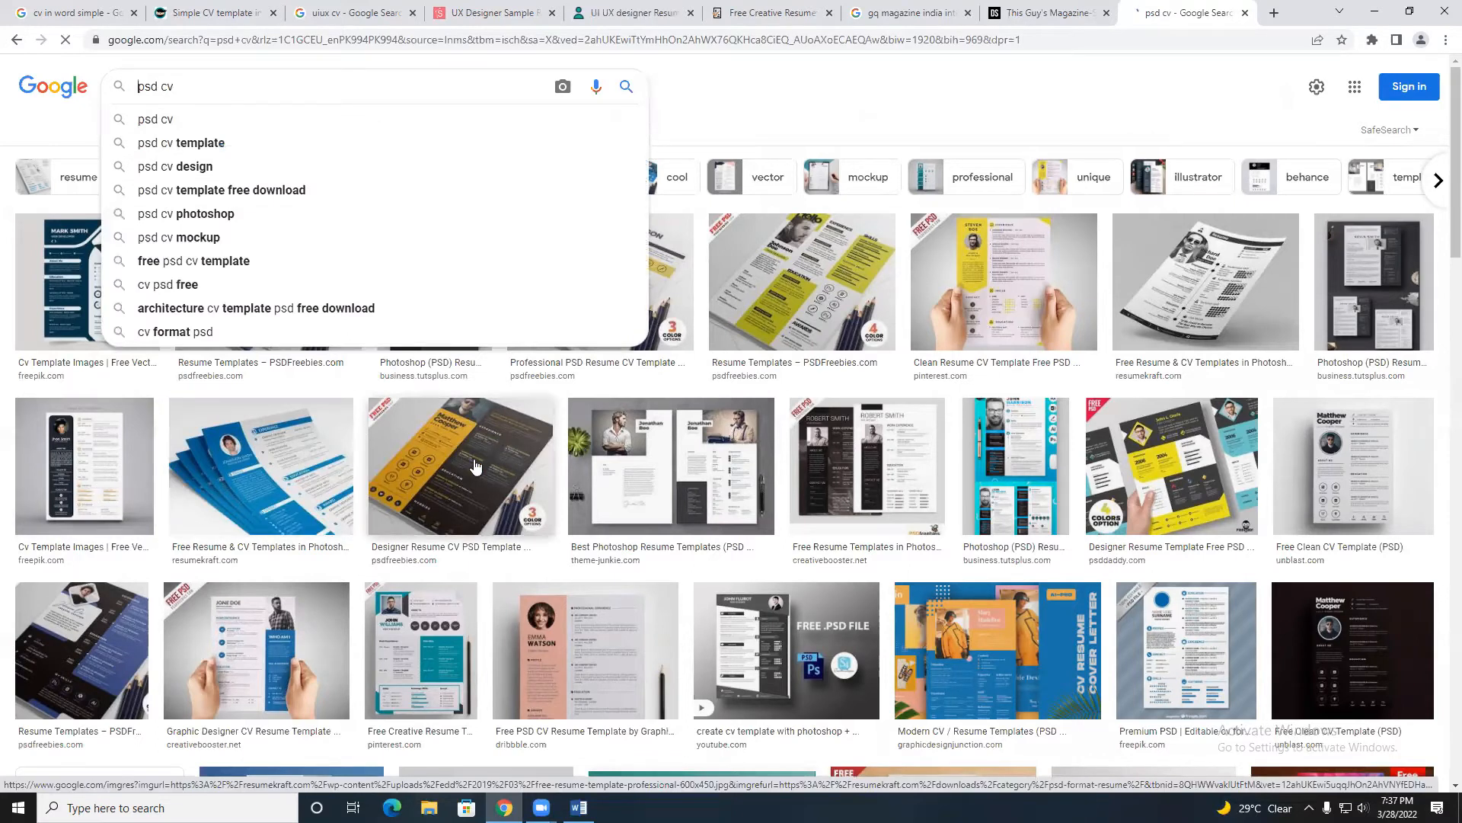
{"action": "left_click", "coordinate": [339, 475]}
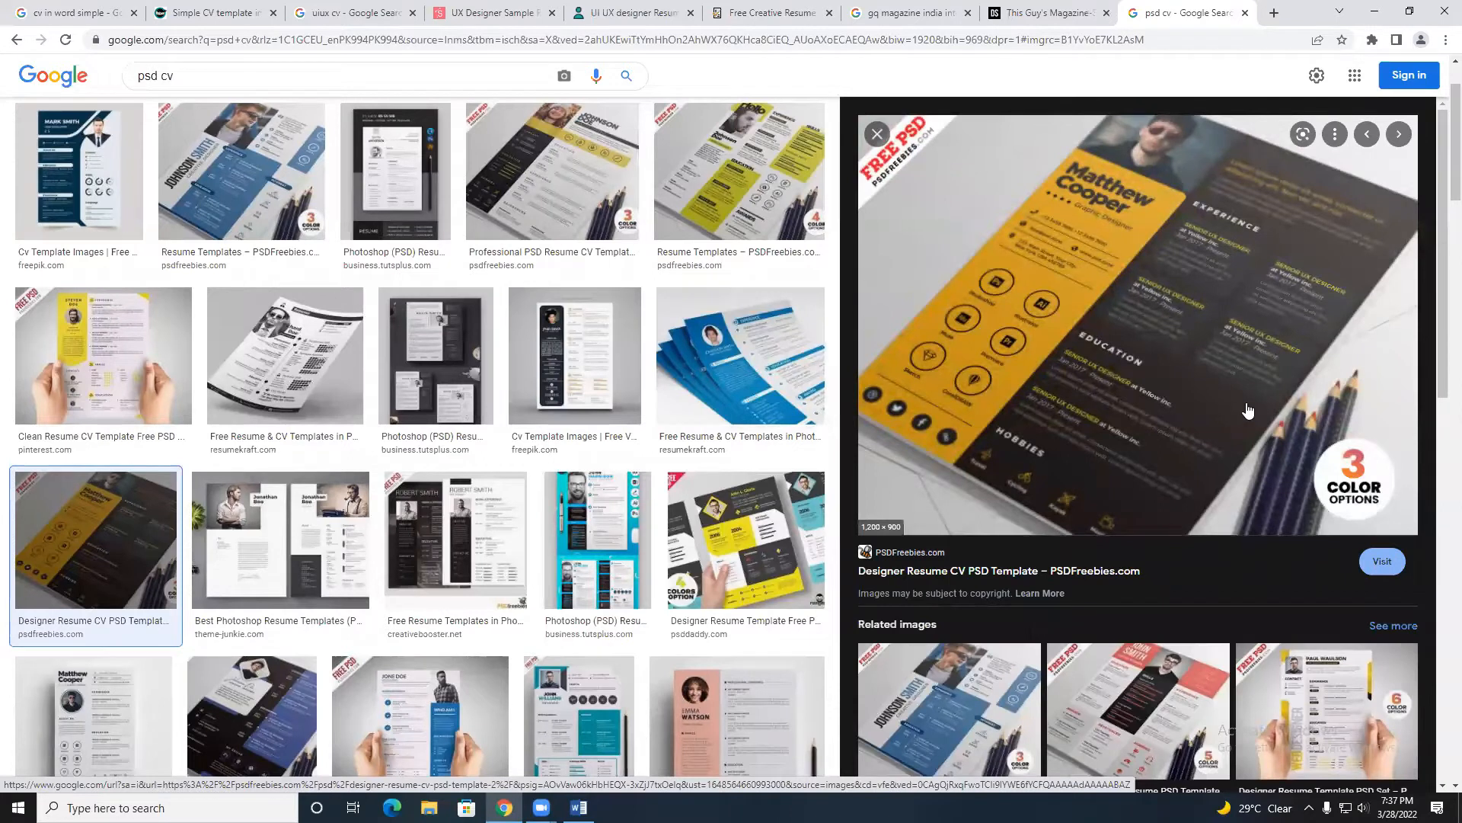
{"action": "scroll", "coordinate": [960, 356], "scroll_direction": "down", "scroll_amount": 3}
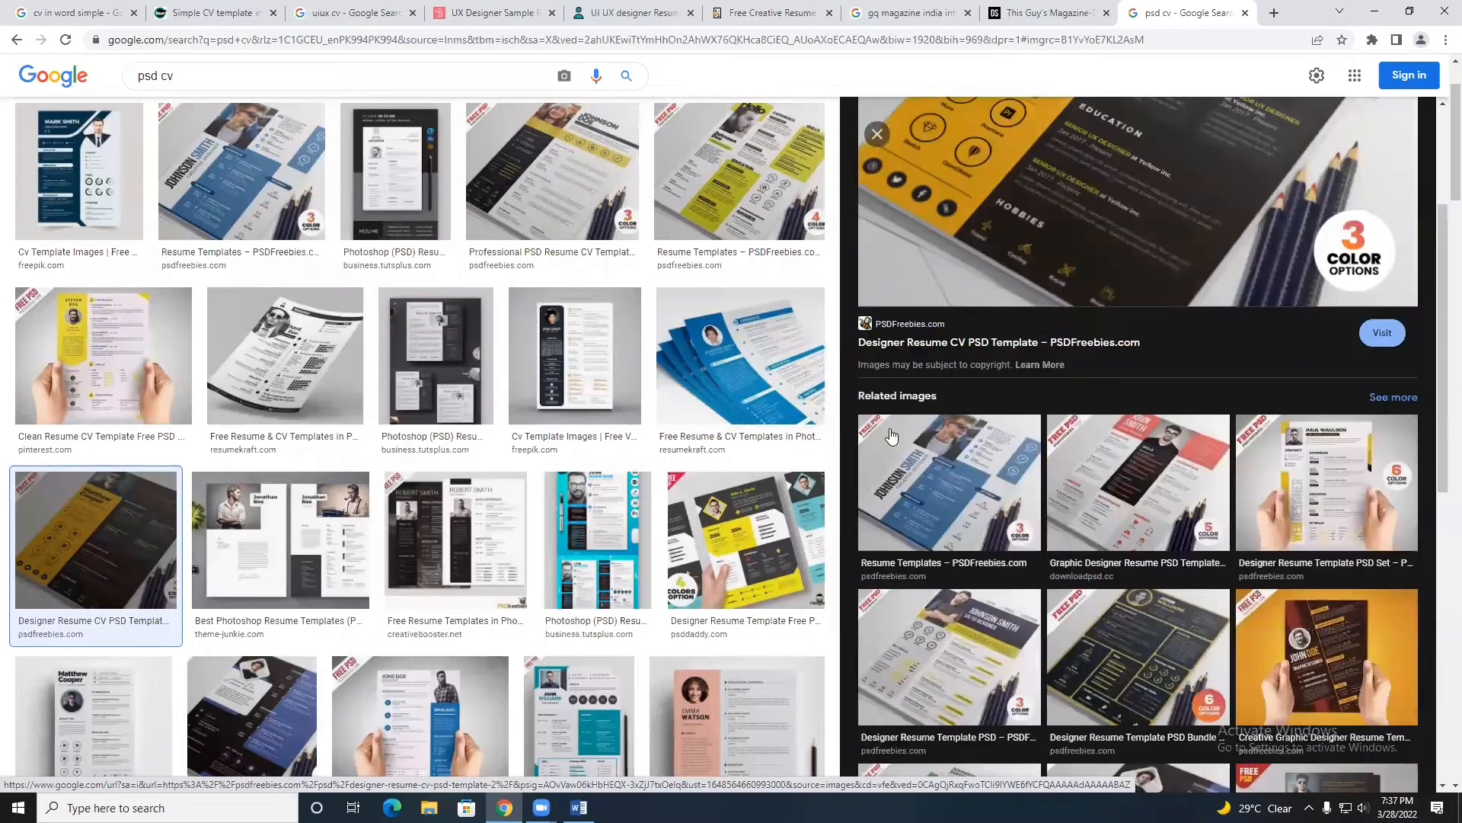
{"action": "scroll", "coordinate": [914, 431], "scroll_direction": "down", "scroll_amount": 3}
{"action": "scroll", "coordinate": [1138, 350], "scroll_direction": "down", "scroll_amount": 1}
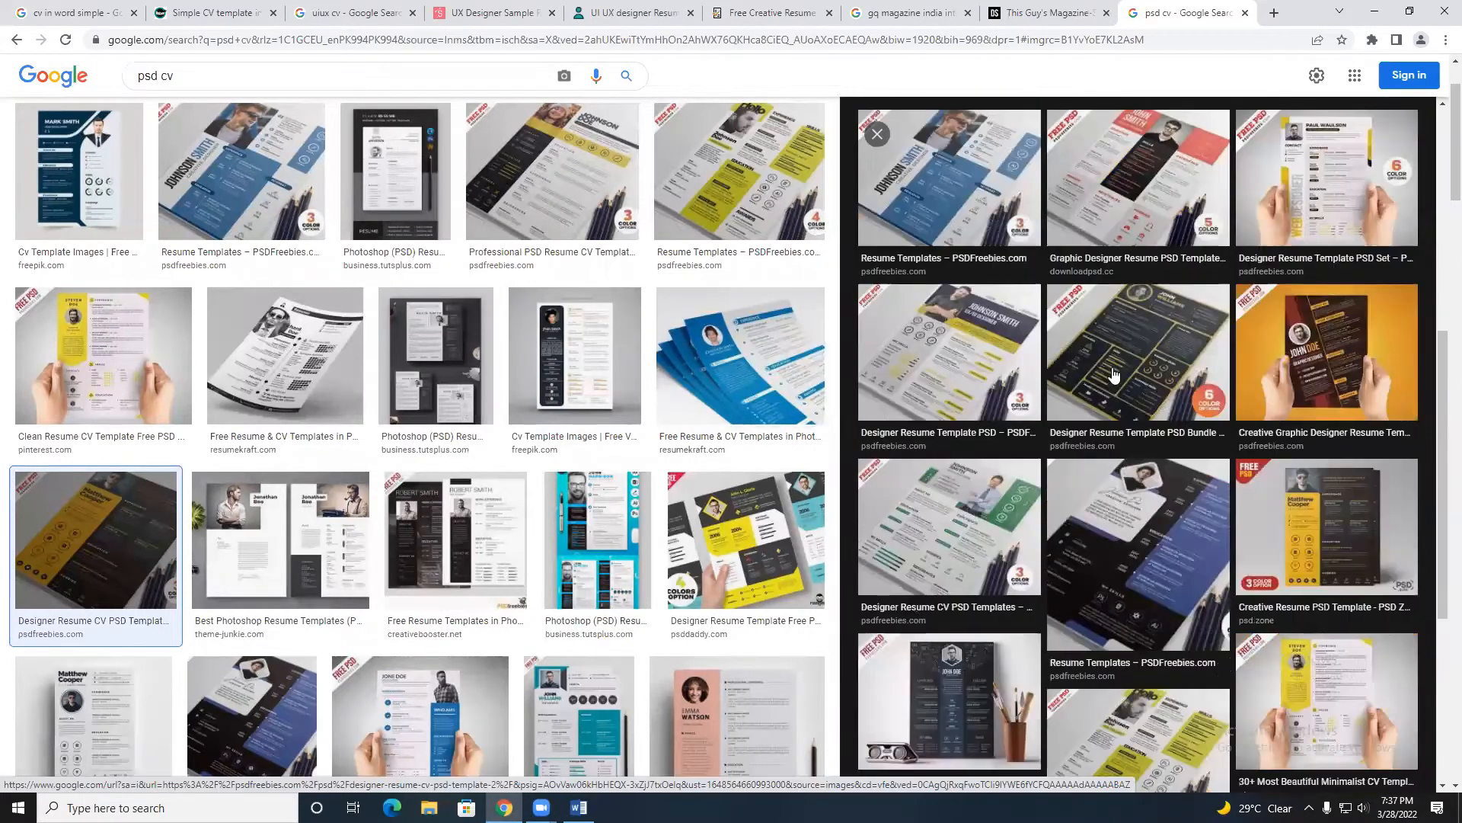
{"action": "left_click", "coordinate": [1123, 369]}
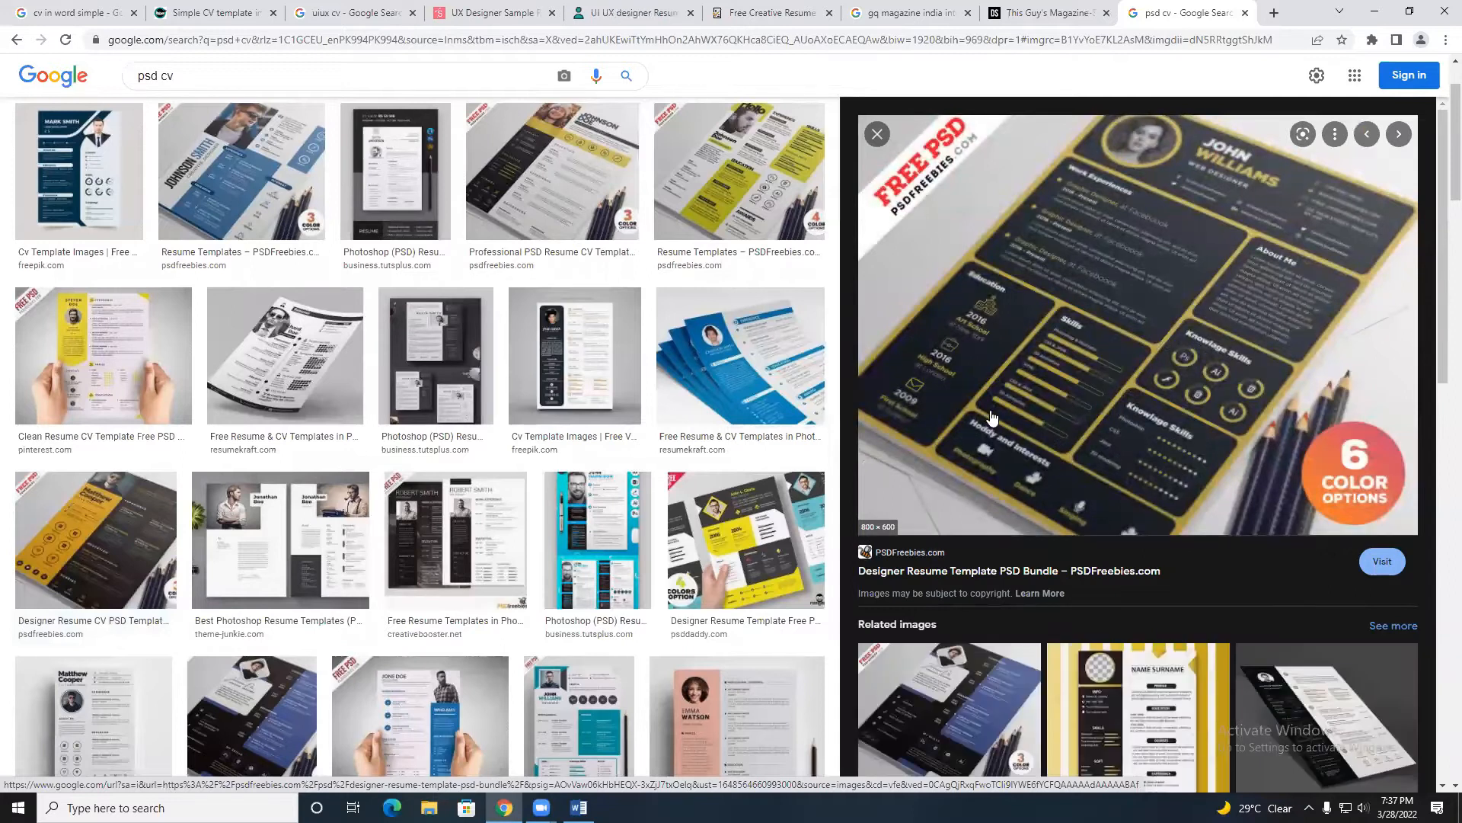
Preview the PSDFreebies, Smashresume, template.net and Creative CV PSD templates, then minimize Chrome.
{"action": "scroll", "coordinate": [759, 480], "scroll_direction": "down", "scroll_amount": 3}
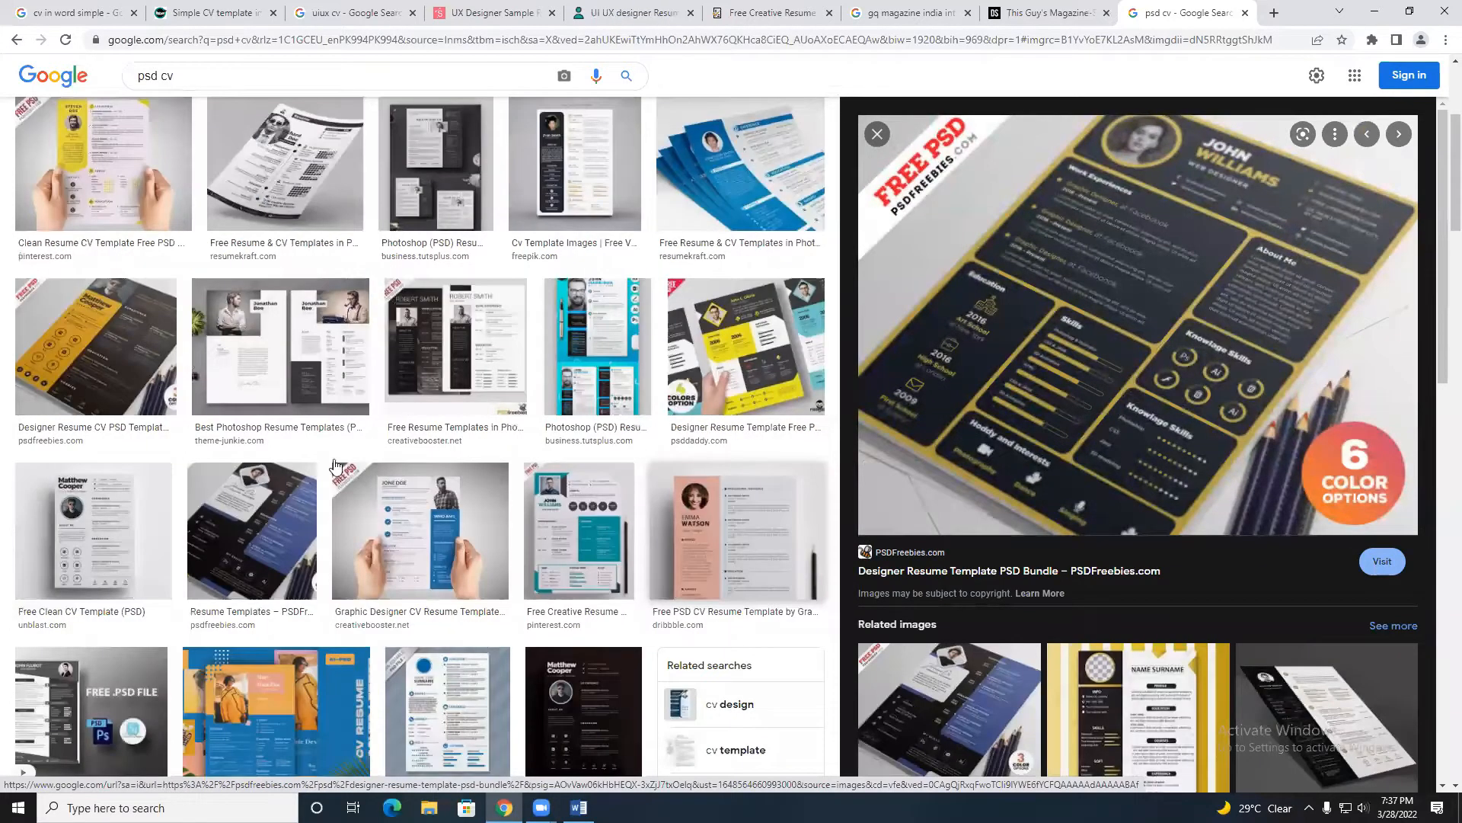
{"action": "scroll", "coordinate": [336, 466], "scroll_direction": "down", "scroll_amount": 2}
{"action": "left_click", "coordinate": [251, 407]}
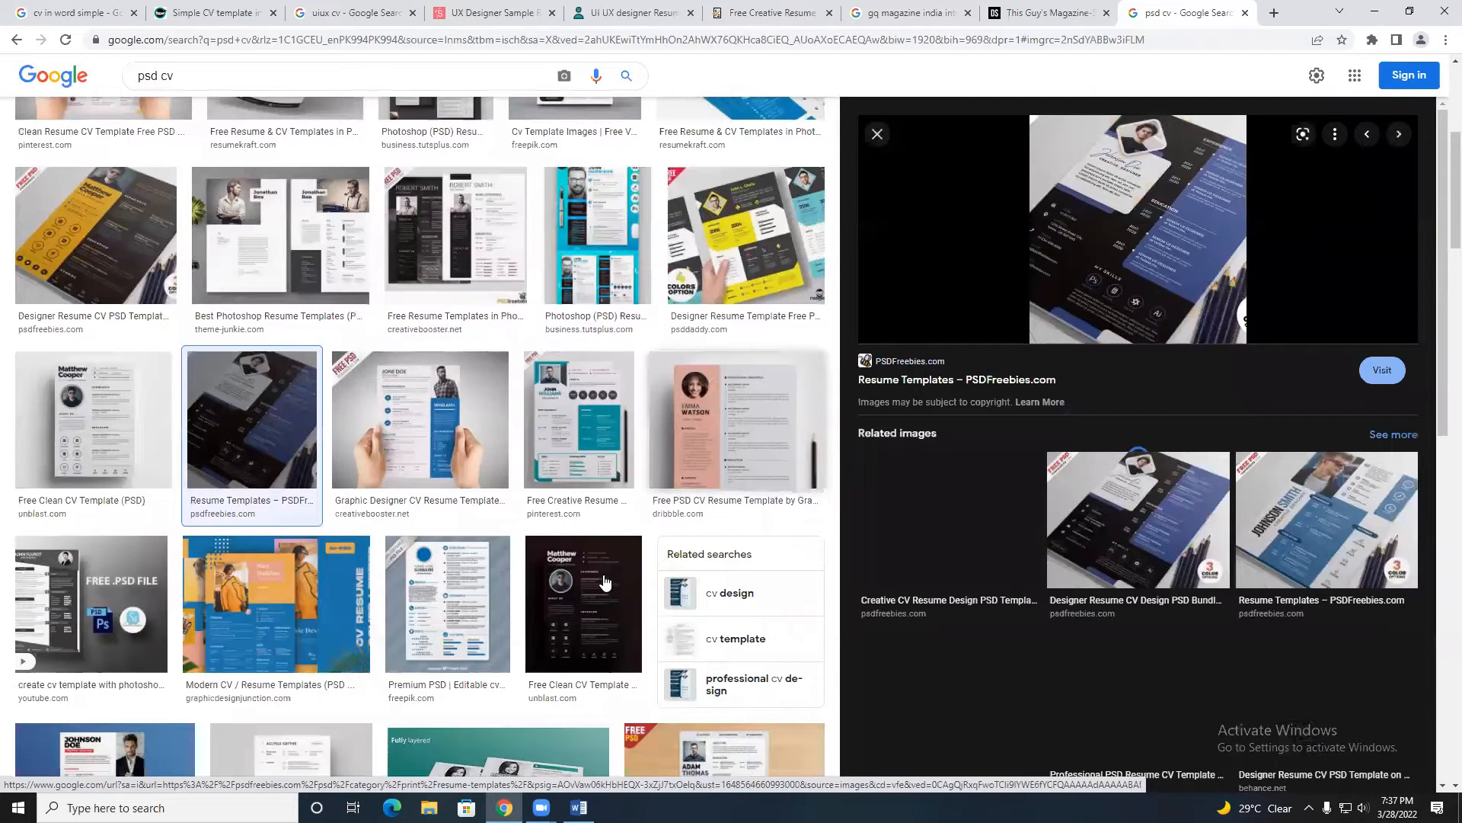
{"action": "scroll", "coordinate": [605, 583], "scroll_direction": "down", "scroll_amount": 4}
{"action": "left_click", "coordinate": [160, 480]}
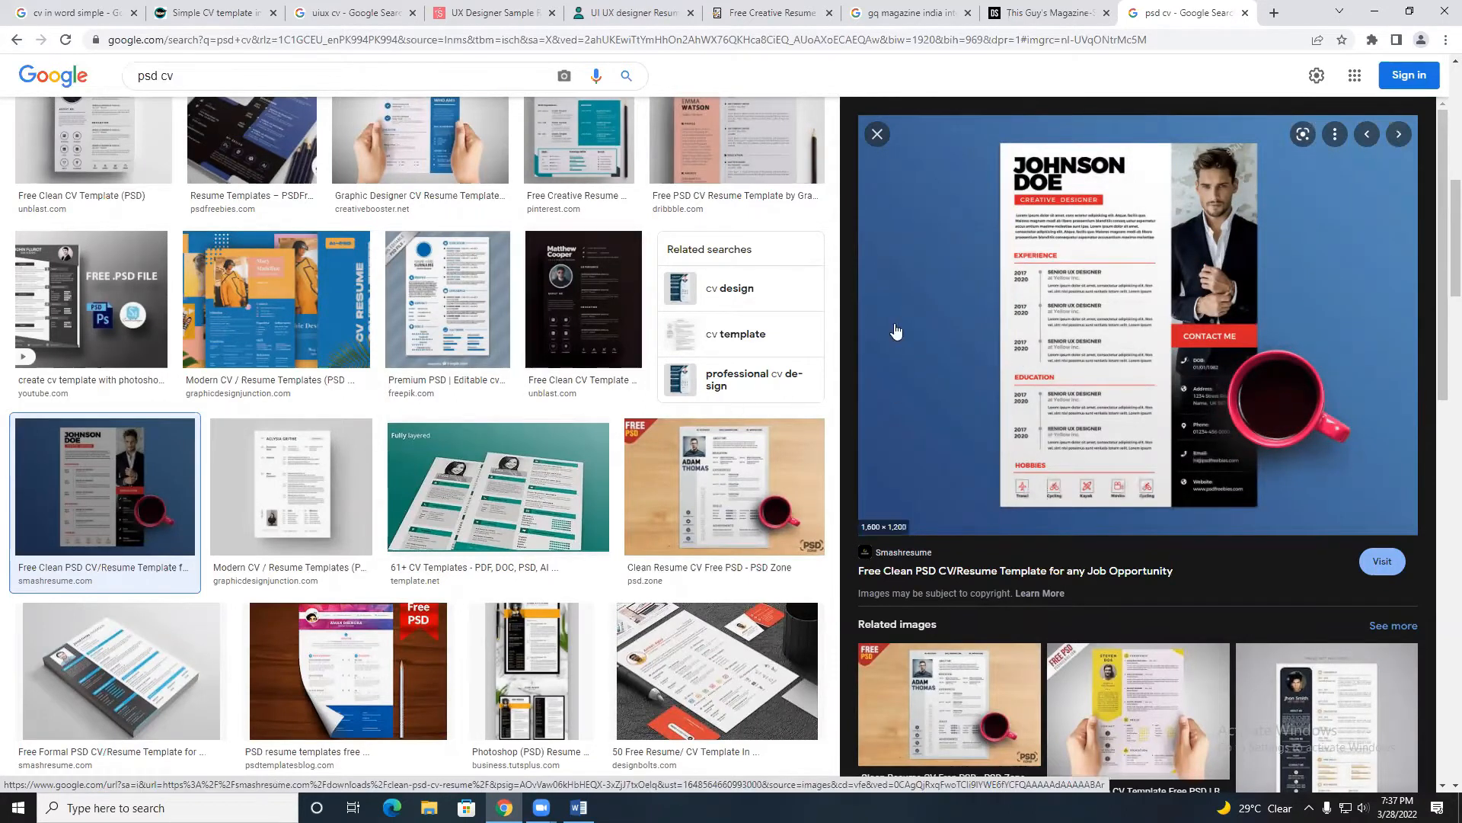
{"action": "scroll", "coordinate": [735, 282], "scroll_direction": "down", "scroll_amount": 5}
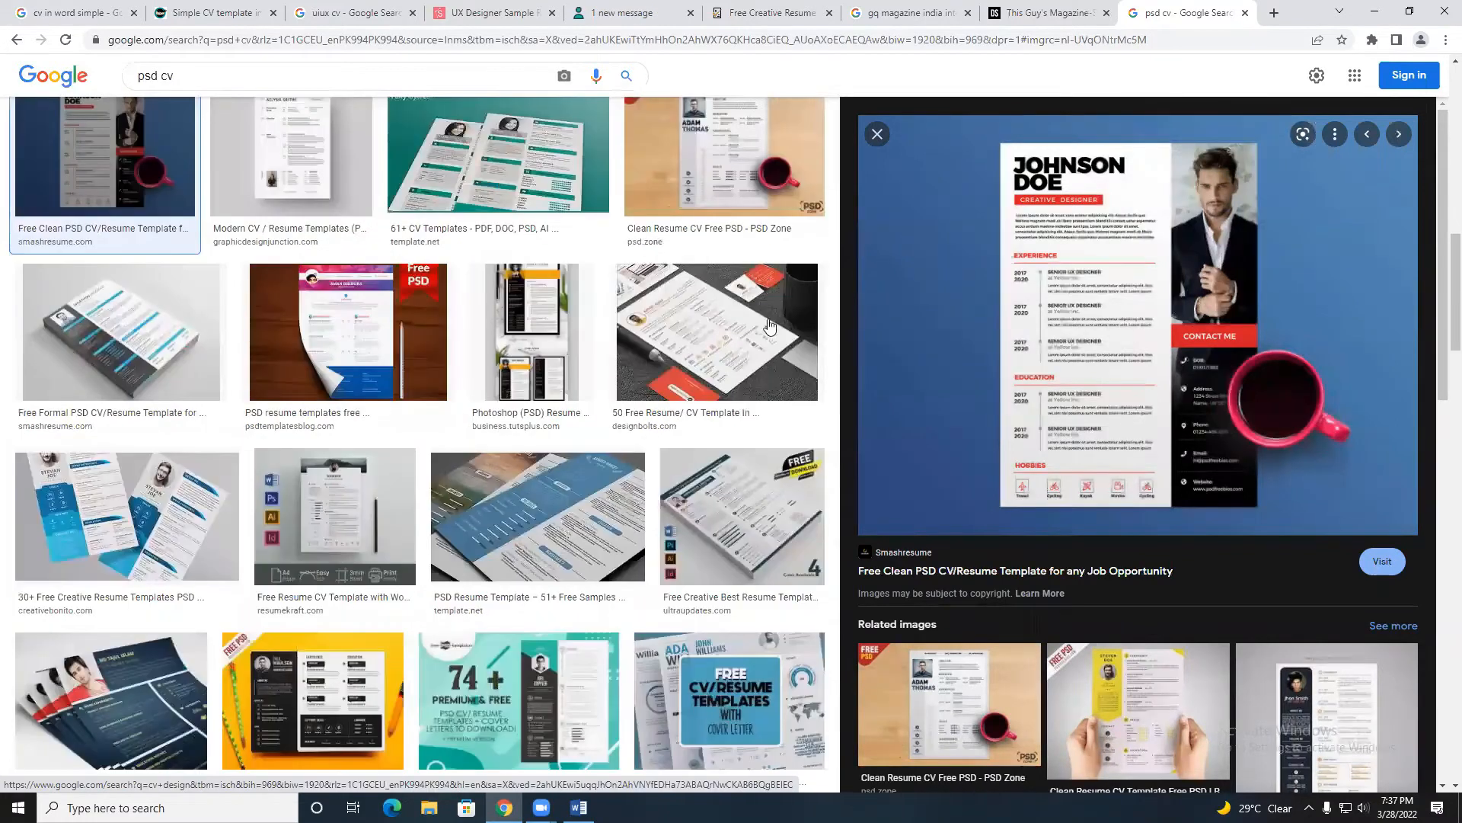
{"action": "scroll", "coordinate": [723, 346], "scroll_direction": "down", "scroll_amount": 5}
{"action": "scroll", "coordinate": [581, 330], "scroll_direction": "up", "scroll_amount": 3}
{"action": "left_click", "coordinate": [581, 330]}
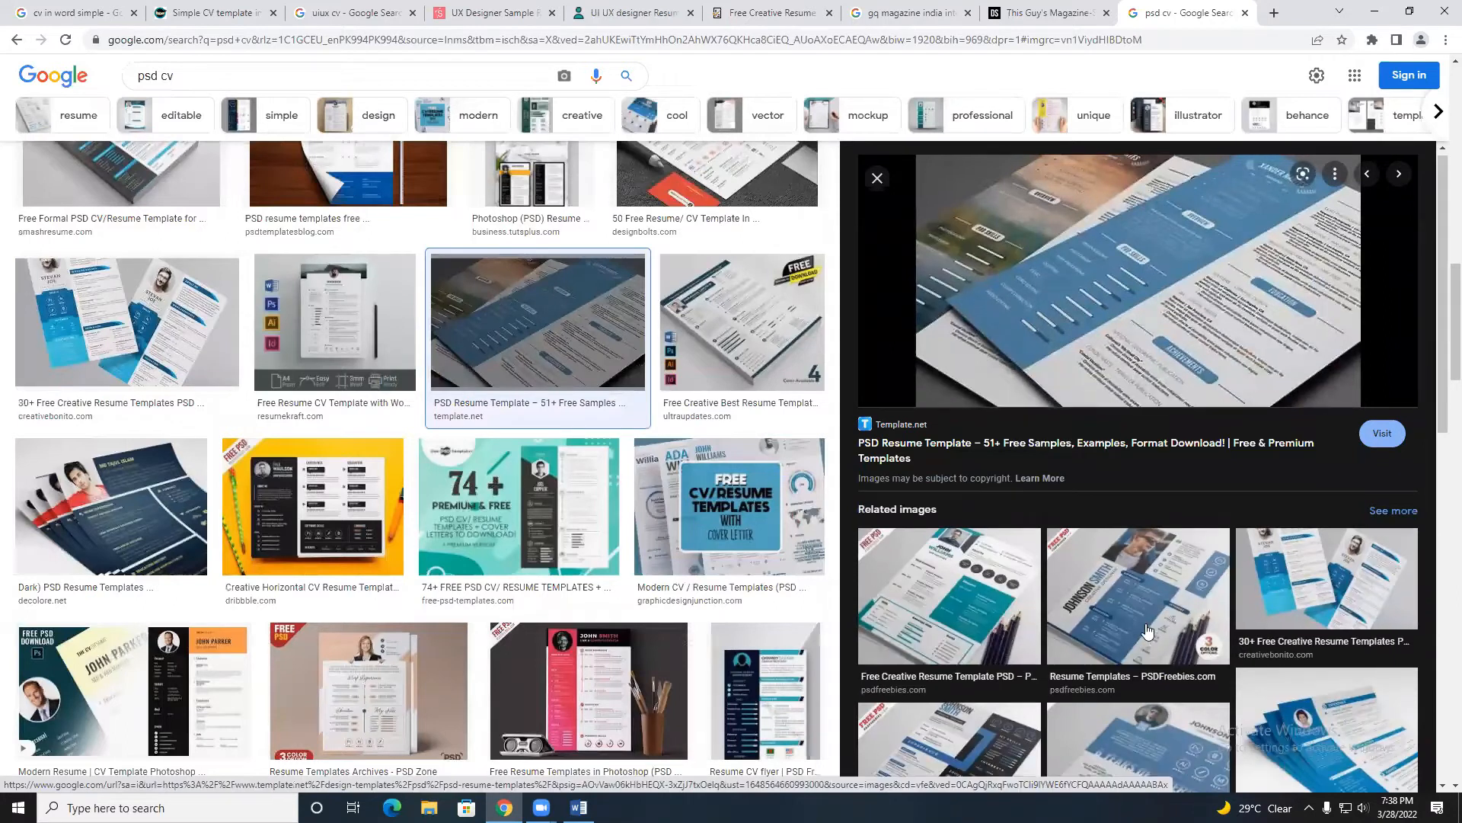
{"action": "scroll", "coordinate": [988, 561], "scroll_direction": "down", "scroll_amount": 3}
{"action": "left_click", "coordinate": [988, 561]}
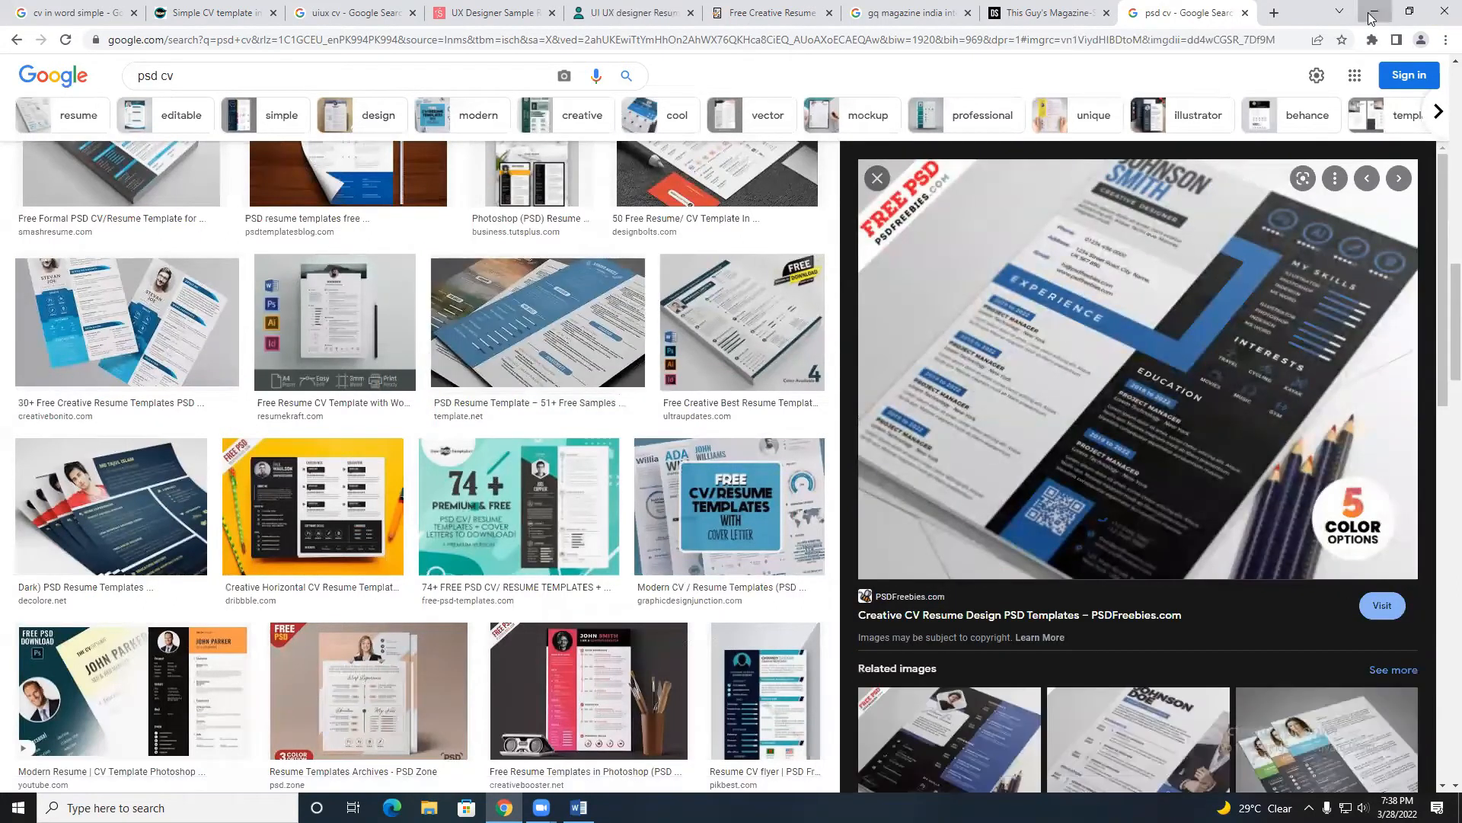
{"action": "left_click", "coordinate": [1375, 10]}
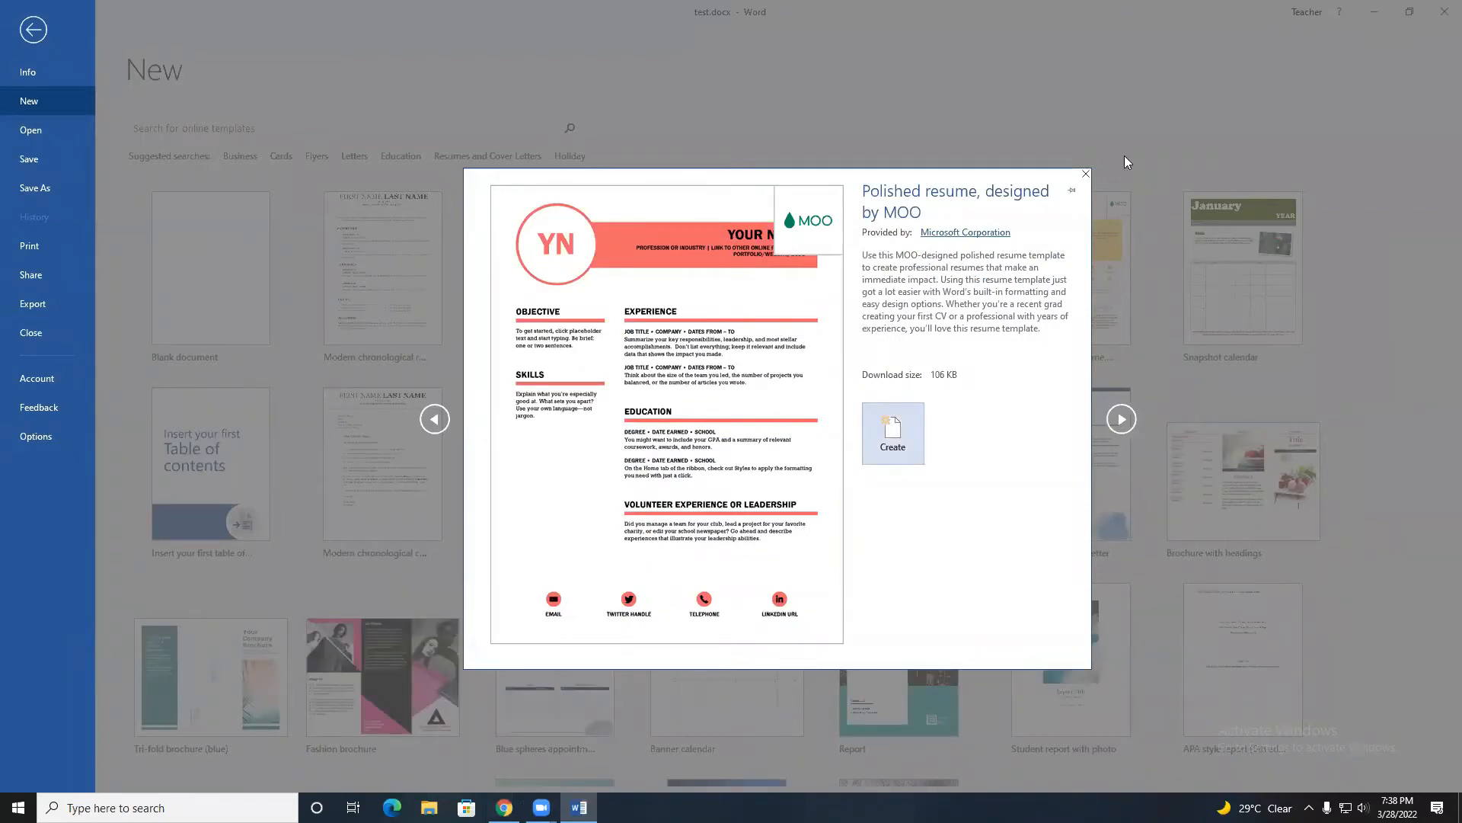
Close the Polished resume preview and create a document from the Blue spheres resume template.
{"action": "left_click", "coordinate": [1086, 179]}
{"action": "left_click", "coordinate": [883, 486]}
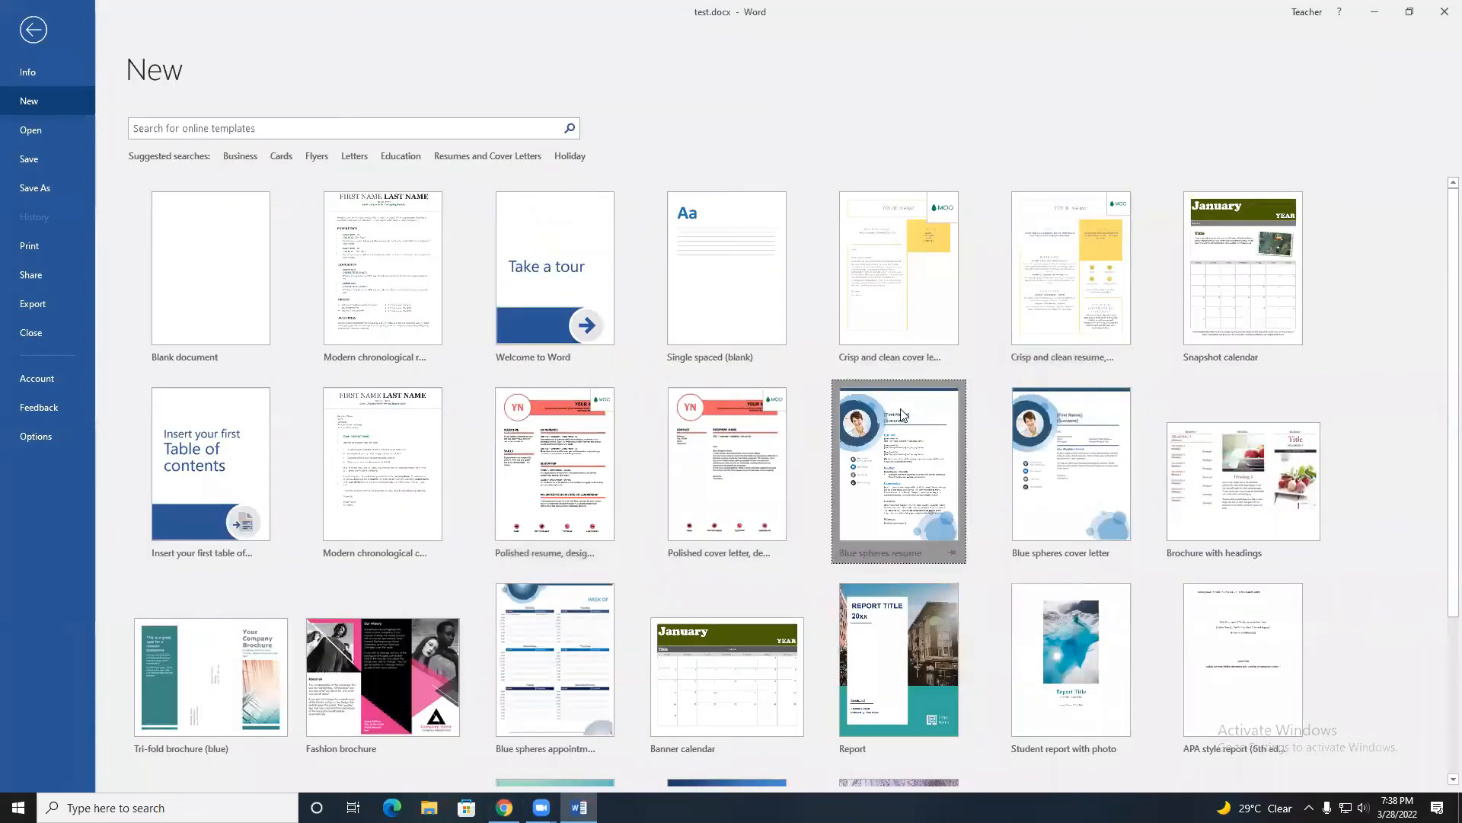
{"action": "left_click", "coordinate": [886, 383]}
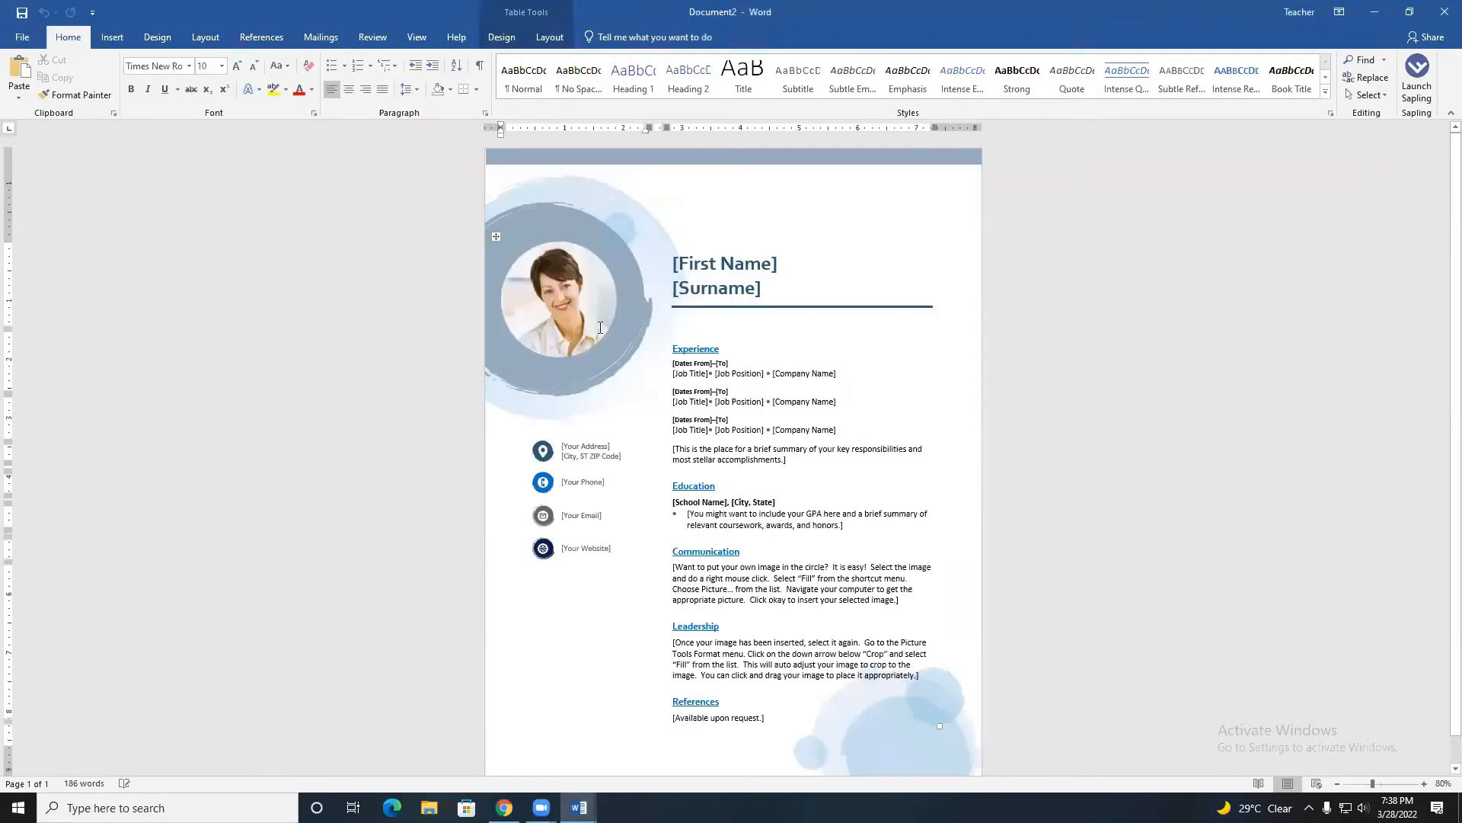
Inspect the resume's circle photo, then close the resume without saving.
{"action": "left_click", "coordinate": [600, 327]}
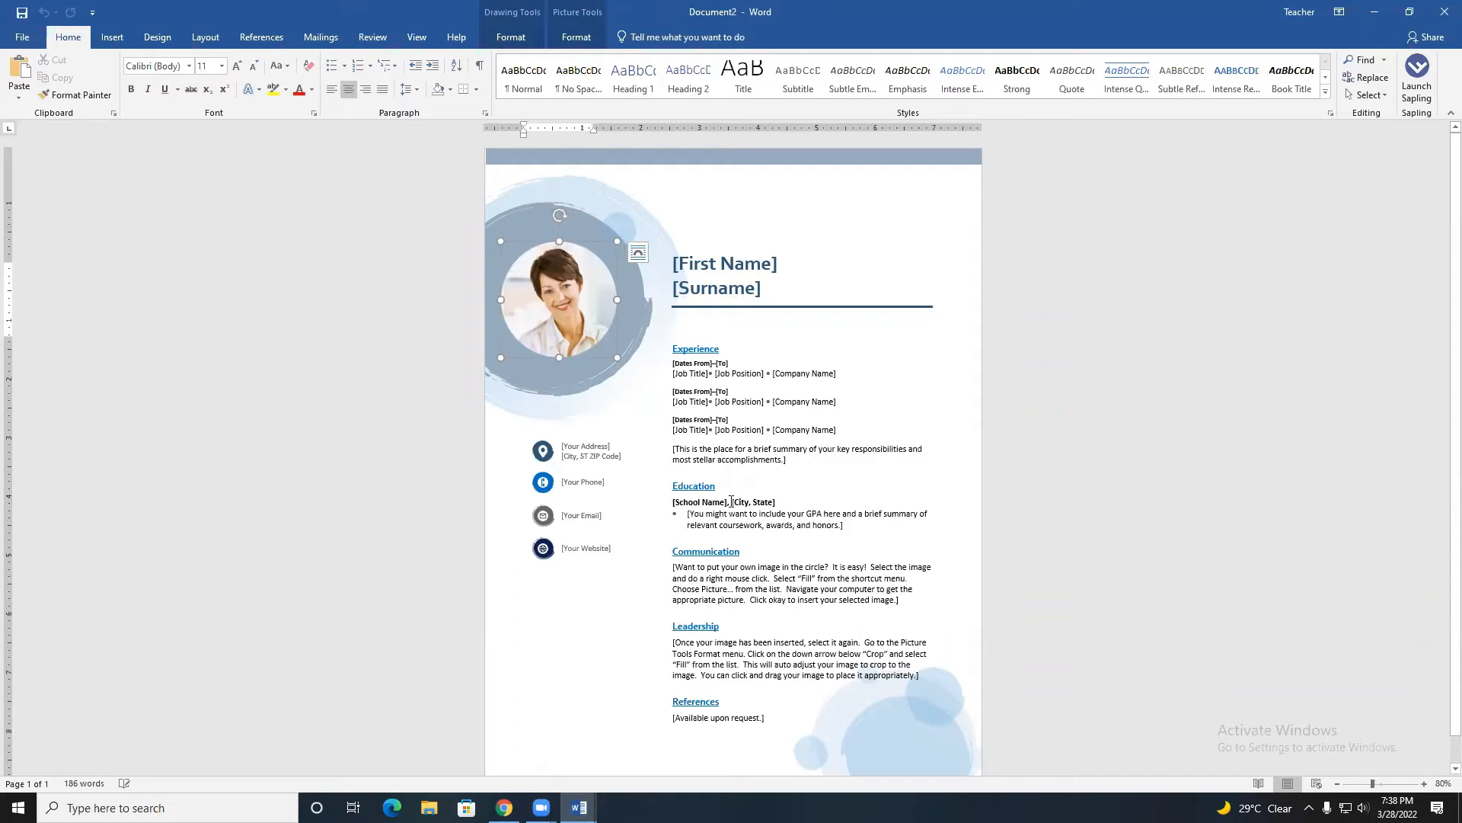
{"action": "scroll", "coordinate": [770, 680], "scroll_direction": "down", "scroll_amount": 1}
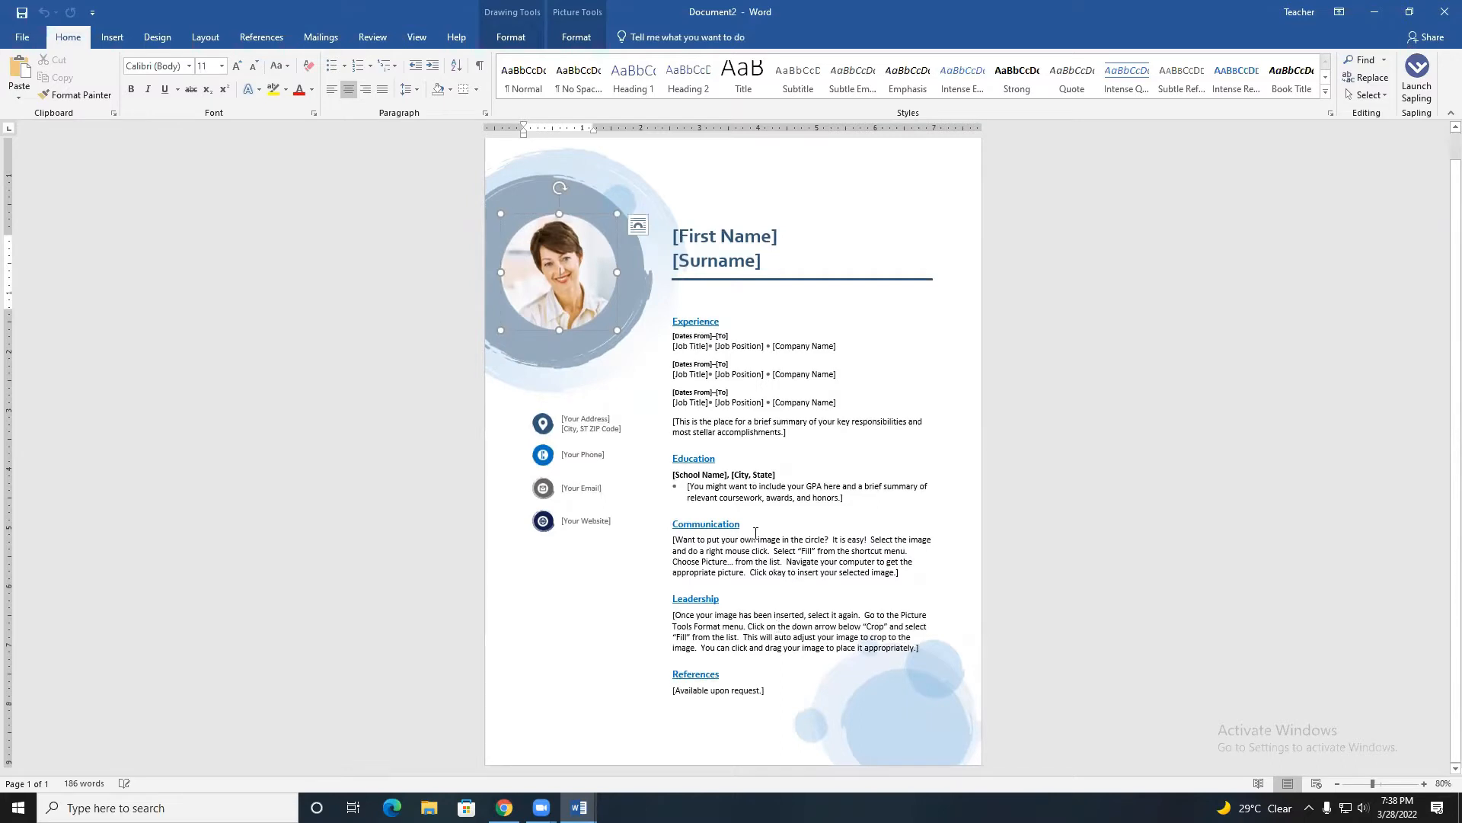
{"action": "left_click", "coordinate": [1442, 13]}
{"action": "left_click", "coordinate": [726, 432]}
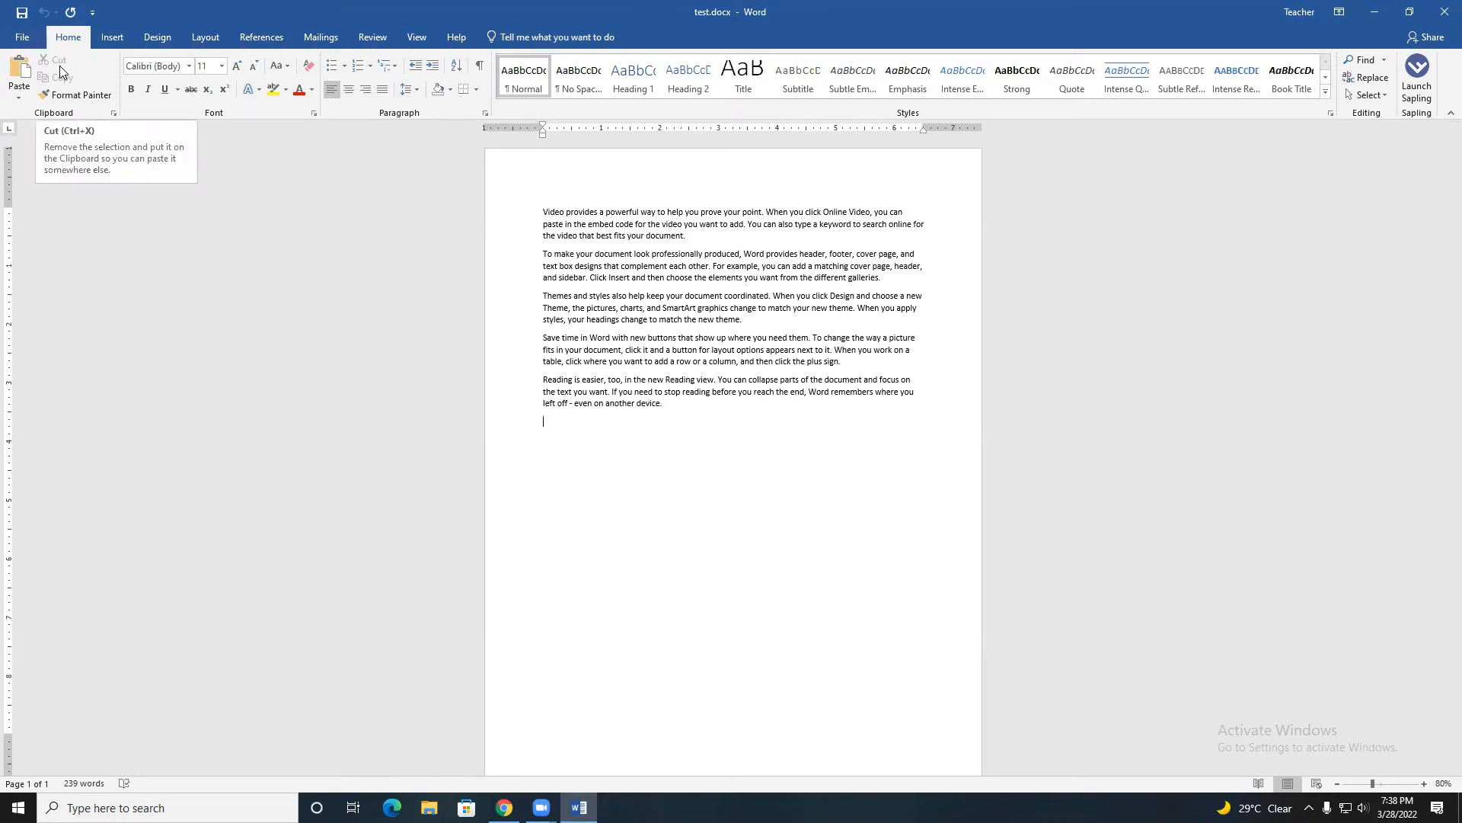
Quit Word, relaunch it by searching 'w' in Start, and start a blank document.
{"action": "left_click", "coordinate": [23, 37]}
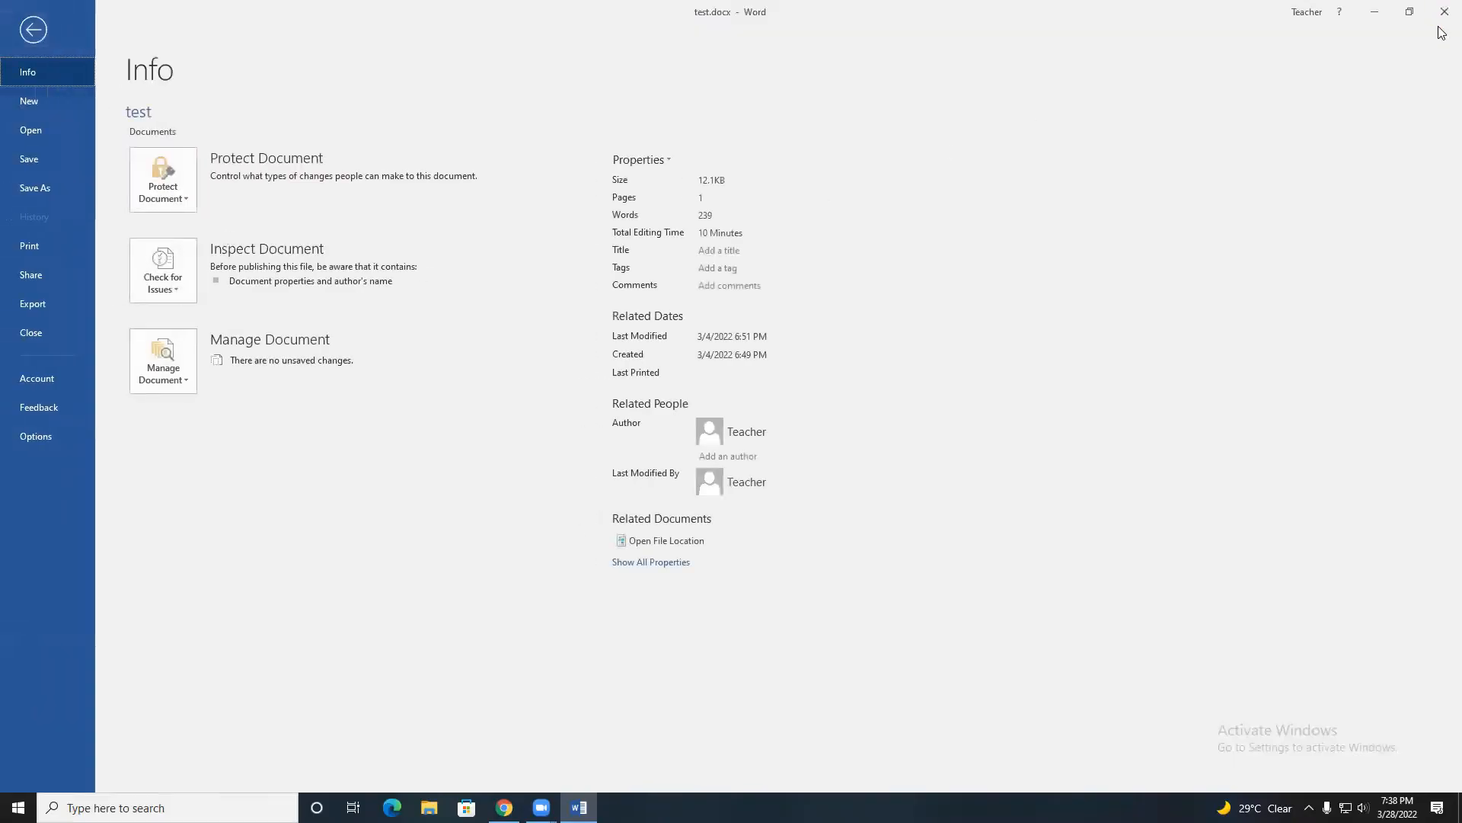
{"action": "left_click", "coordinate": [1442, 9]}
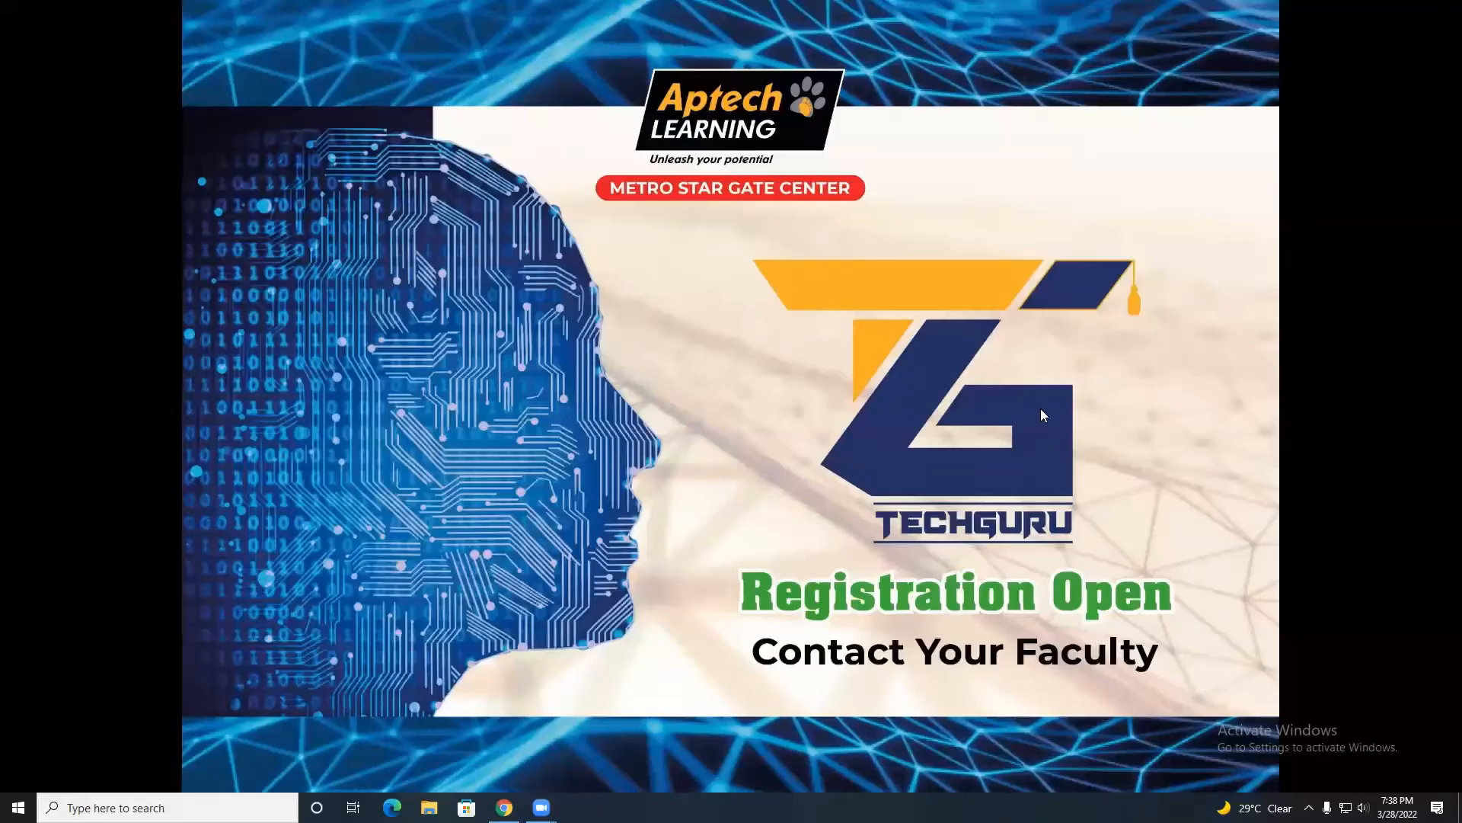
{"action": "key", "text": "super"}
{"action": "type", "text": "w"}
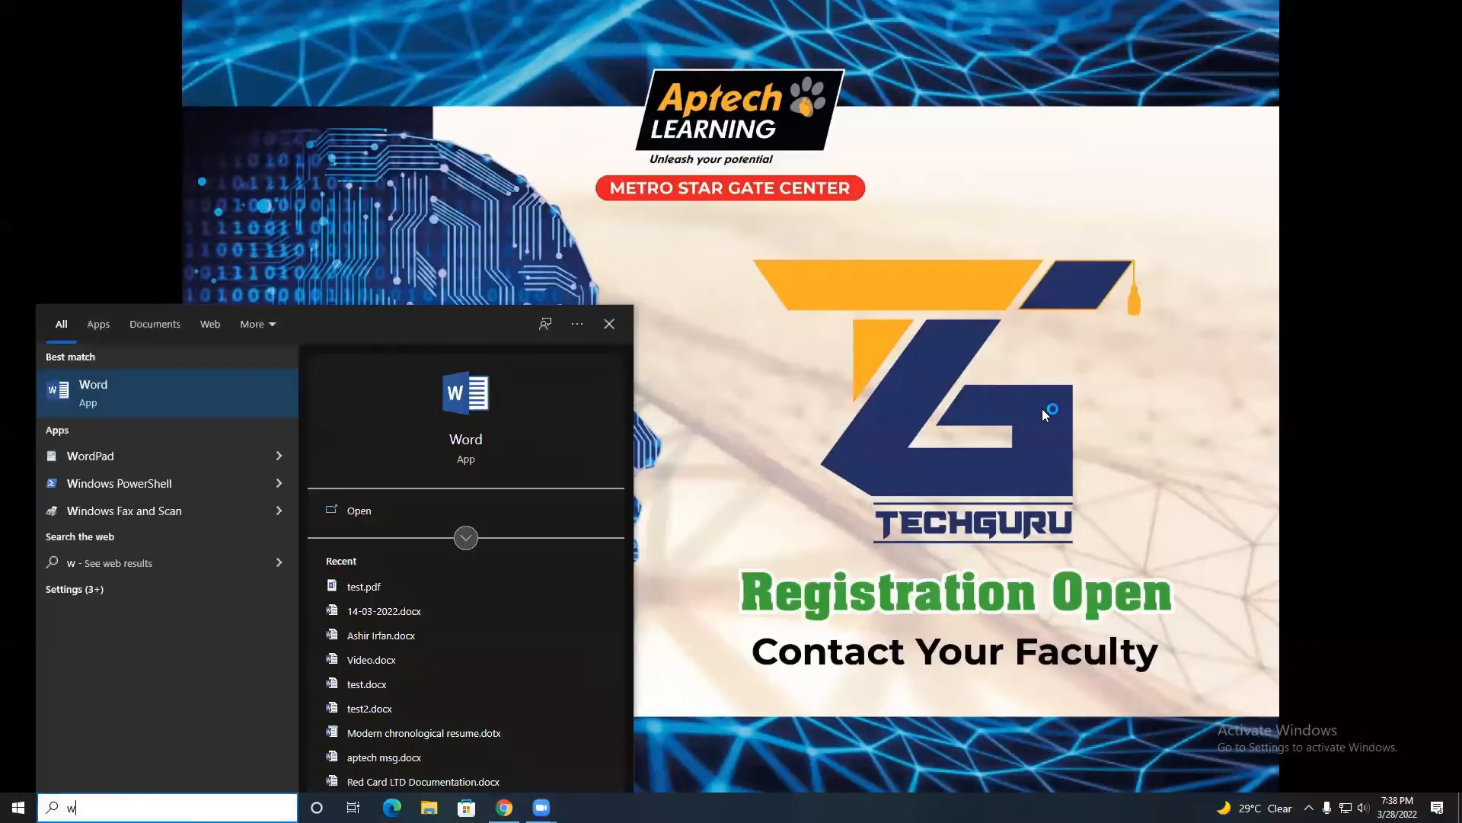
{"action": "key", "text": "Return"}
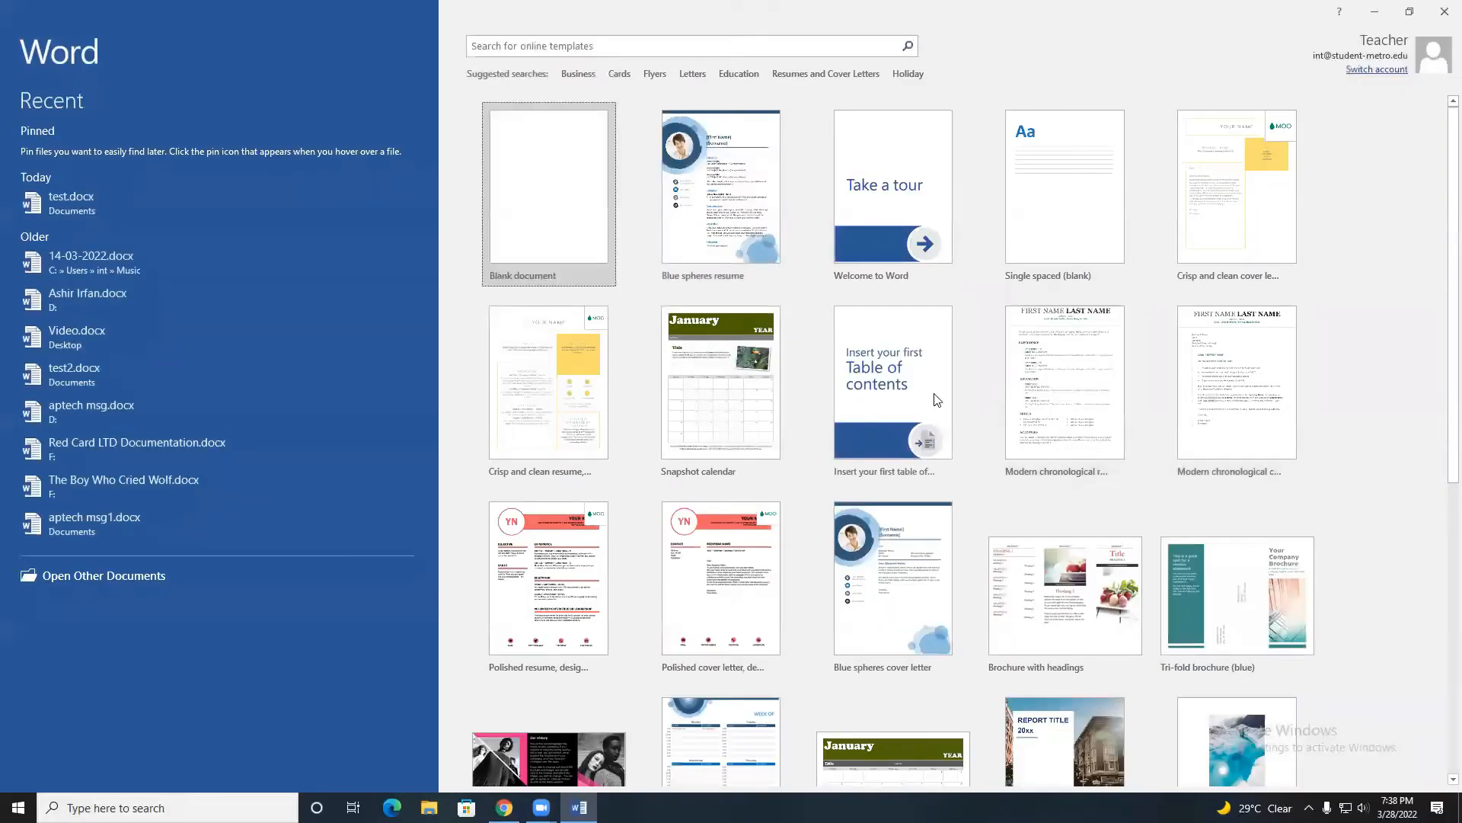
{"action": "left_click", "coordinate": [520, 204]}
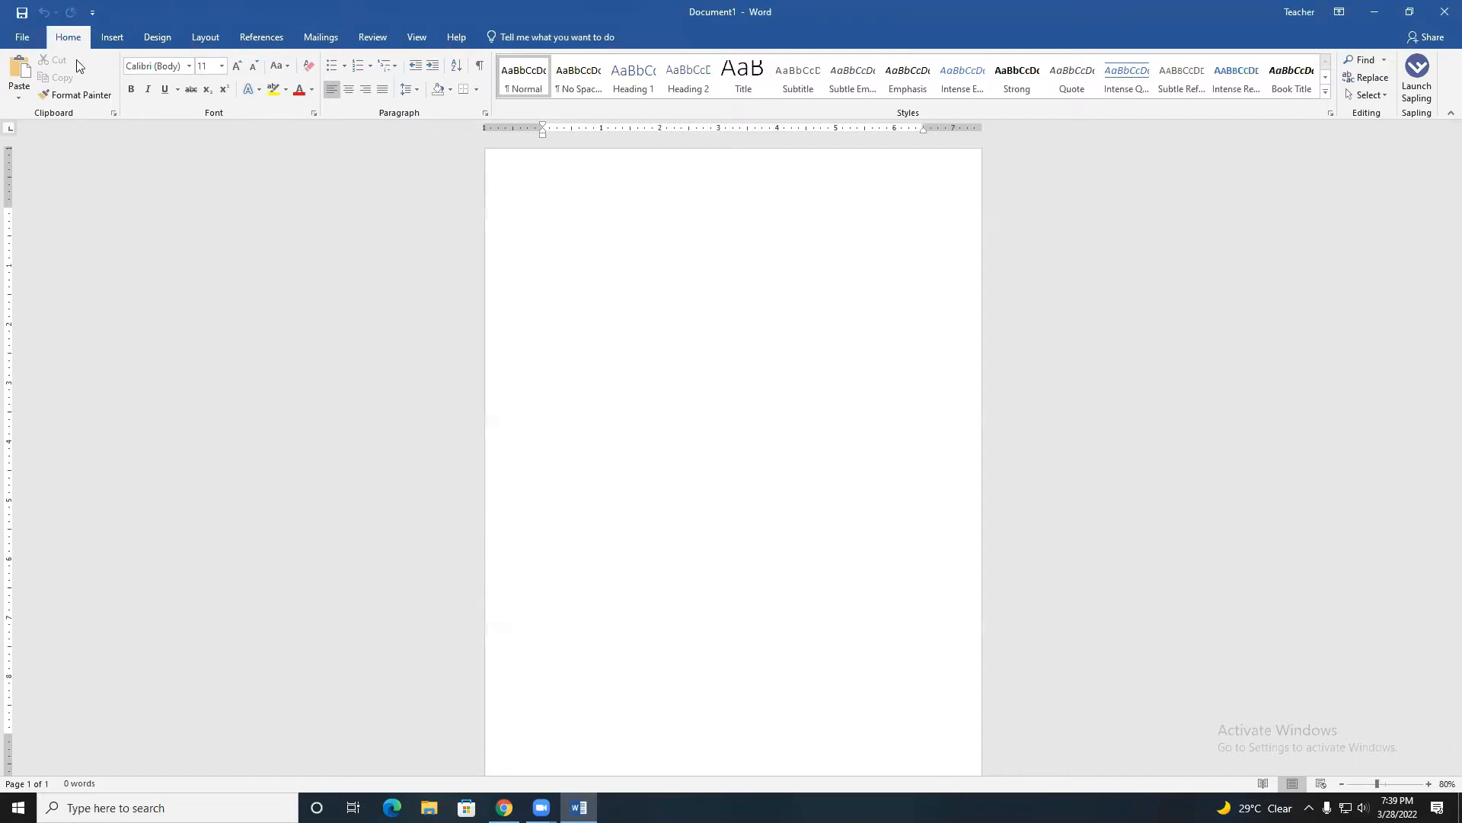
Set Document1's paper size to A4 from Layout > Size, leaving the margins unchanged.
{"action": "left_click", "coordinate": [205, 37]}
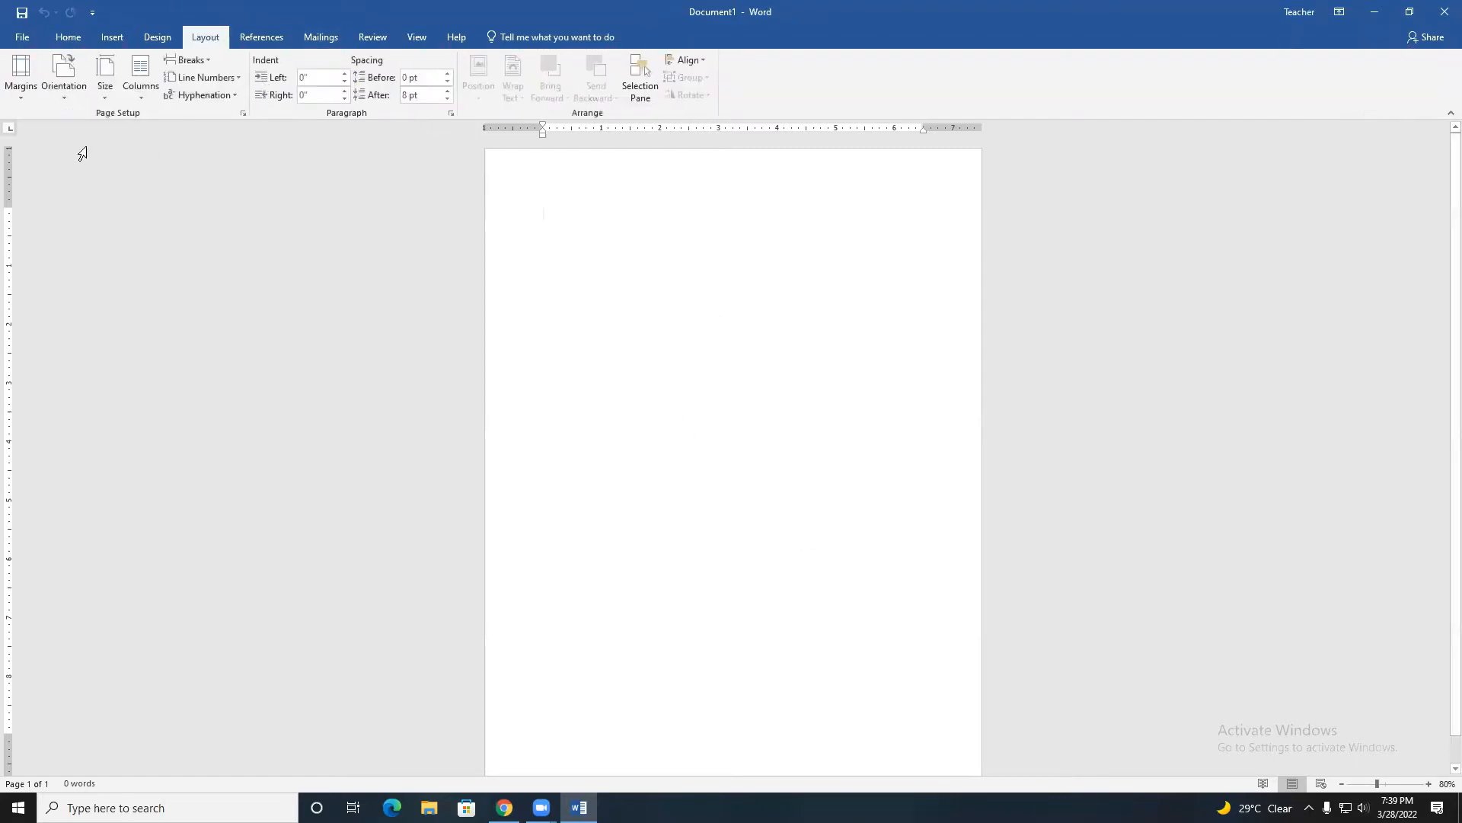
{"action": "left_click", "coordinate": [67, 38]}
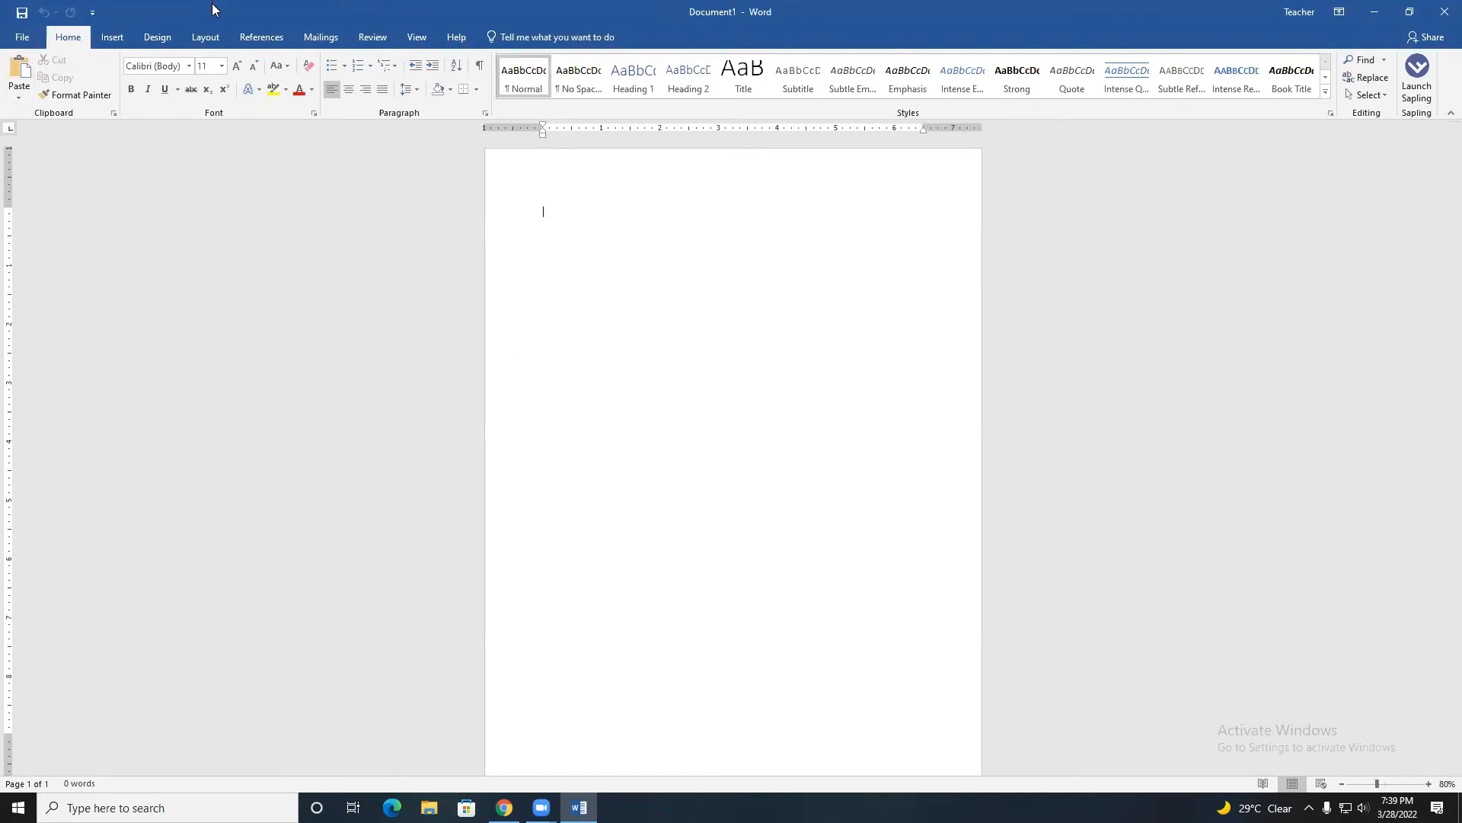
{"action": "left_click", "coordinate": [217, 44]}
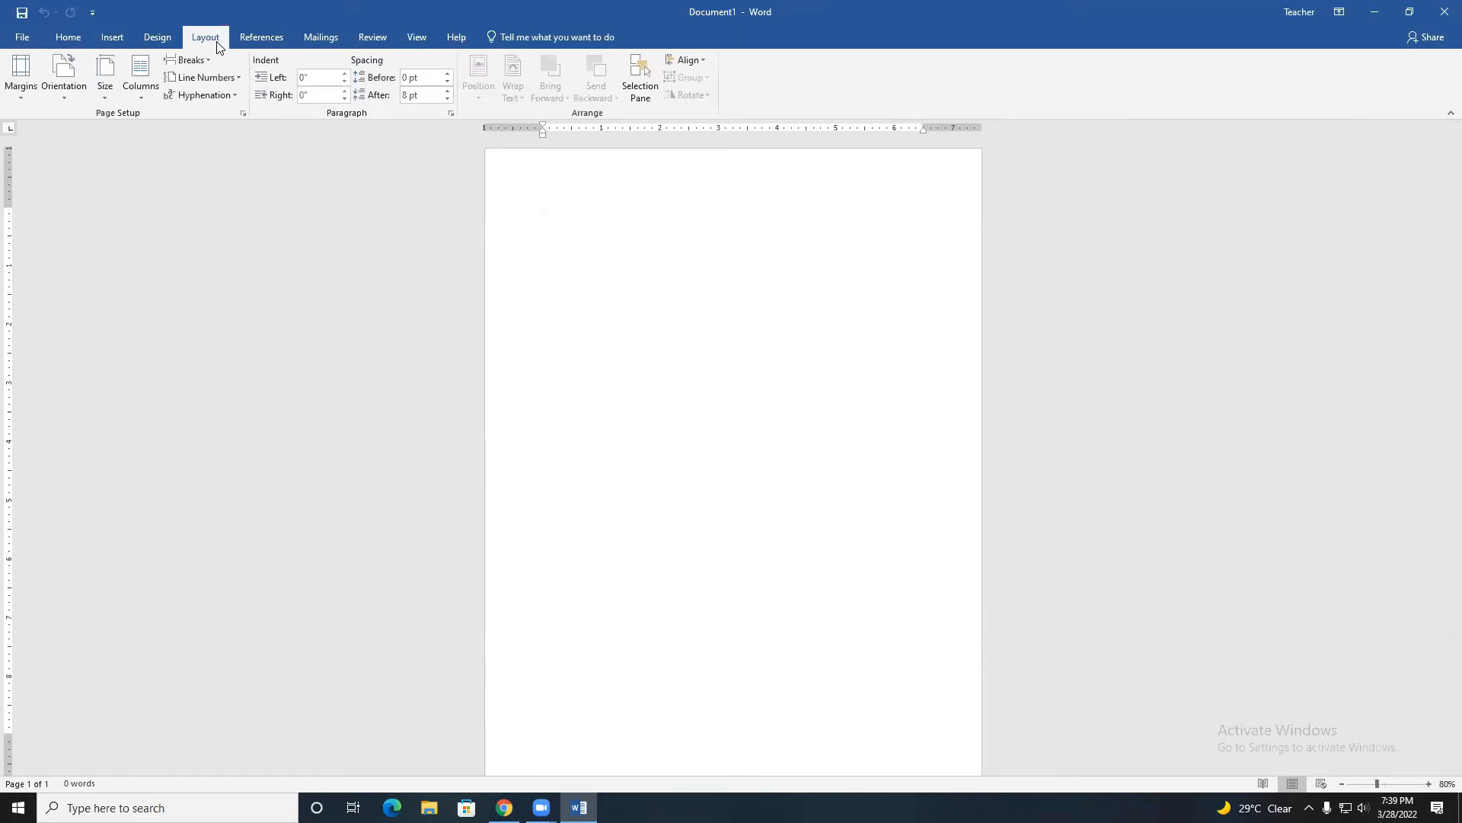
{"action": "left_click", "coordinate": [105, 80]}
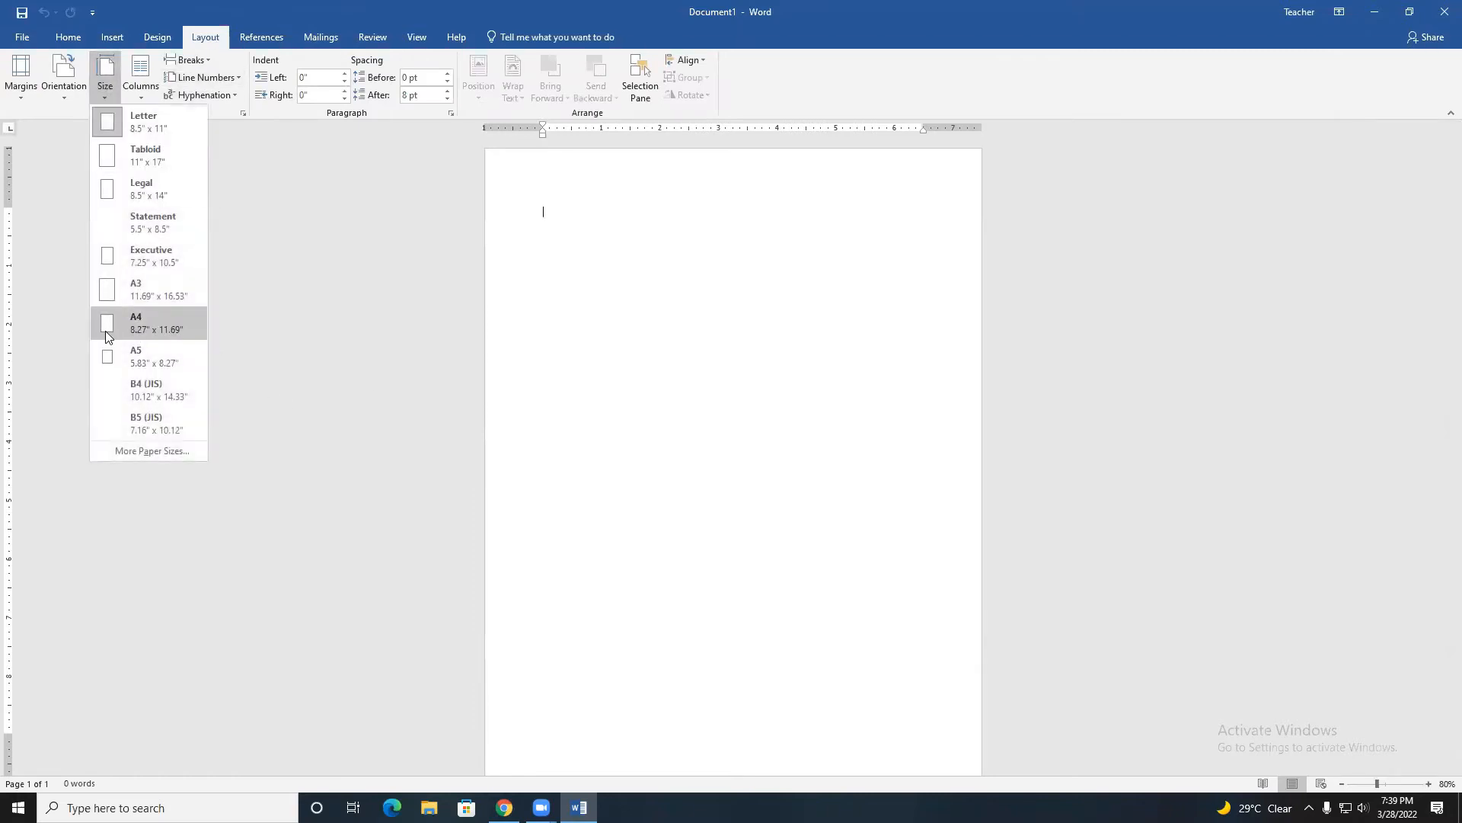
{"action": "left_click", "coordinate": [155, 320]}
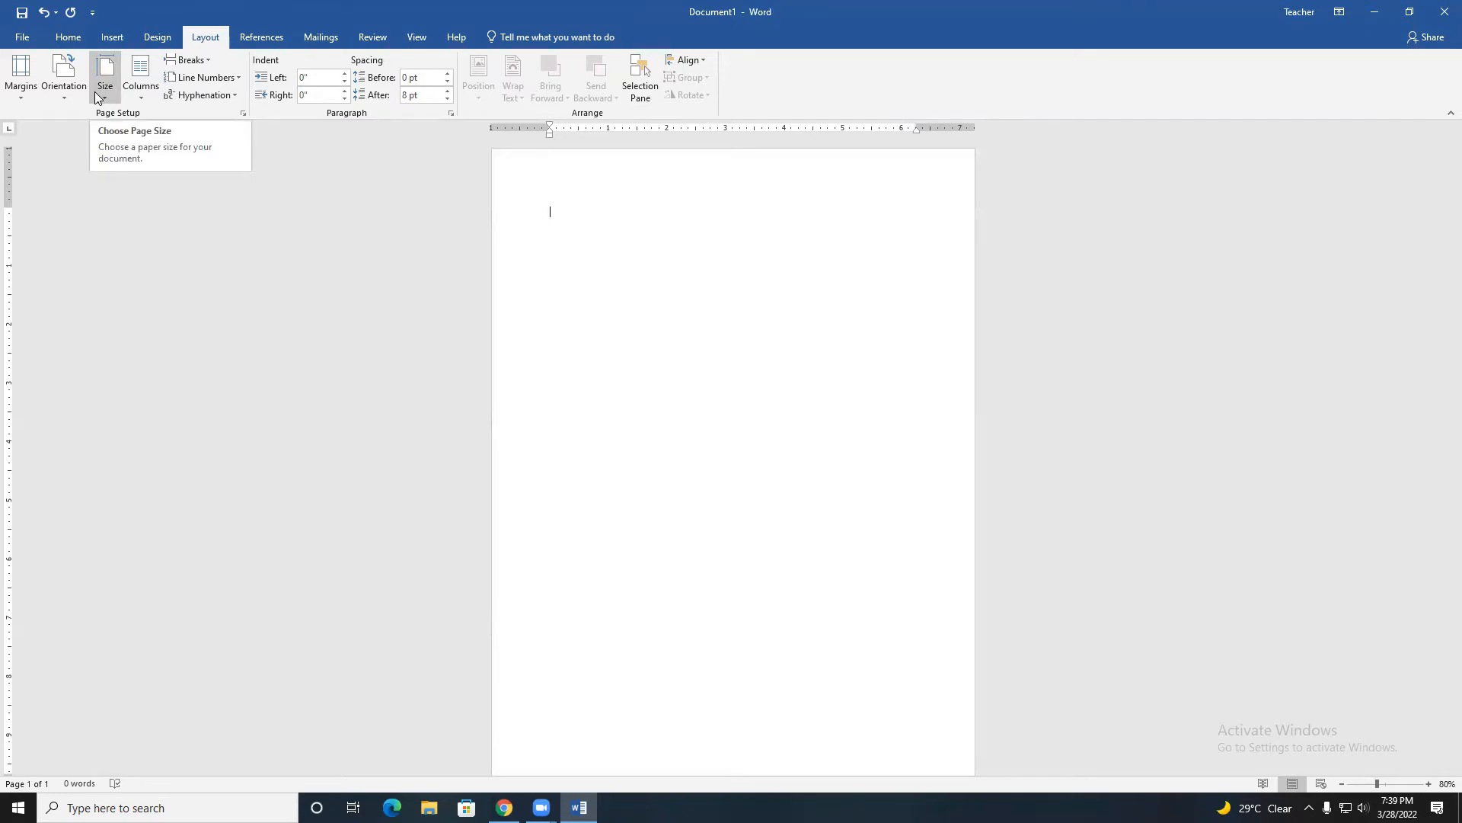
{"action": "left_click", "coordinate": [20, 76]}
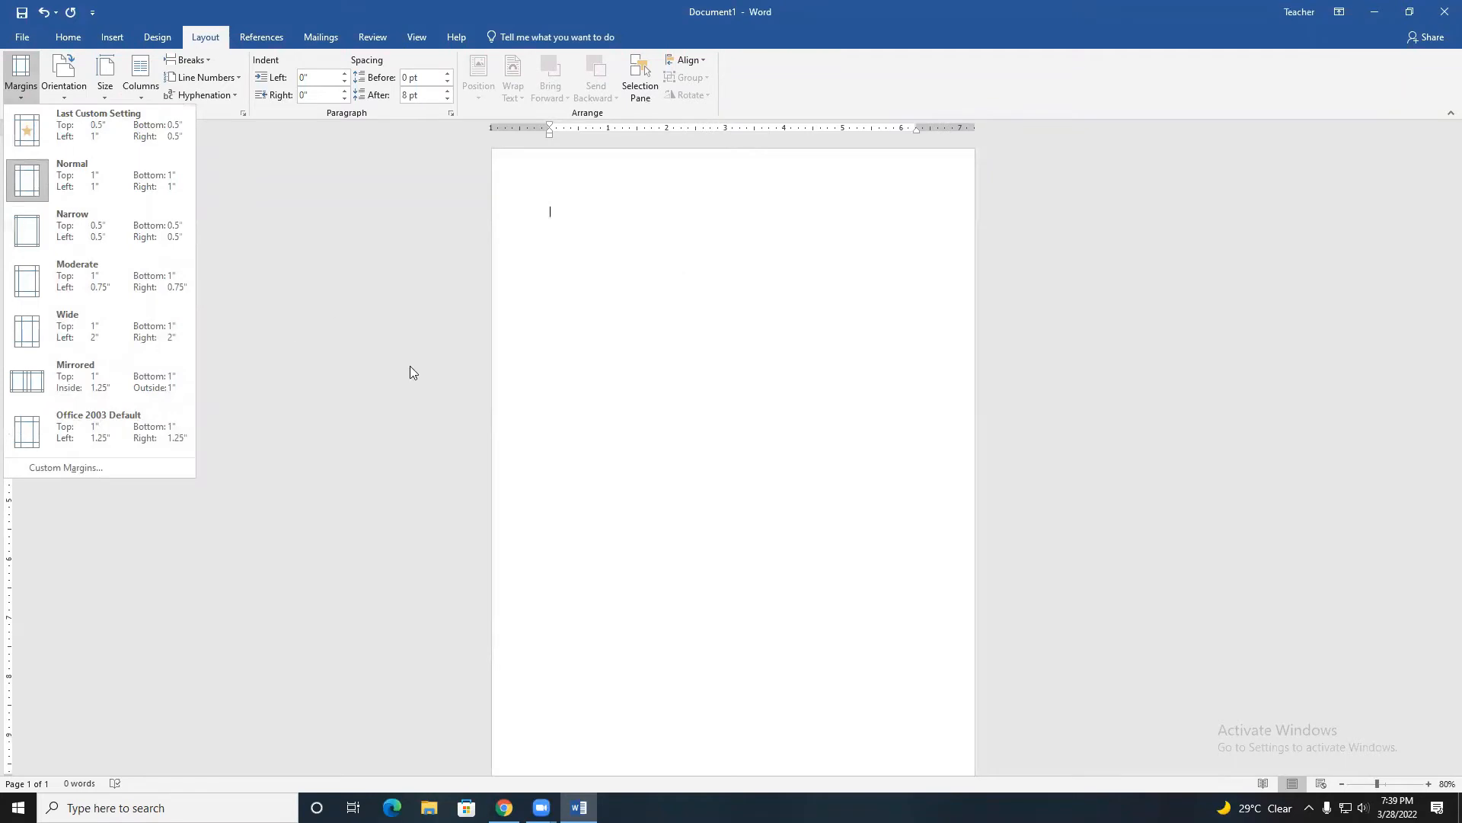
{"action": "left_click", "coordinate": [570, 219]}
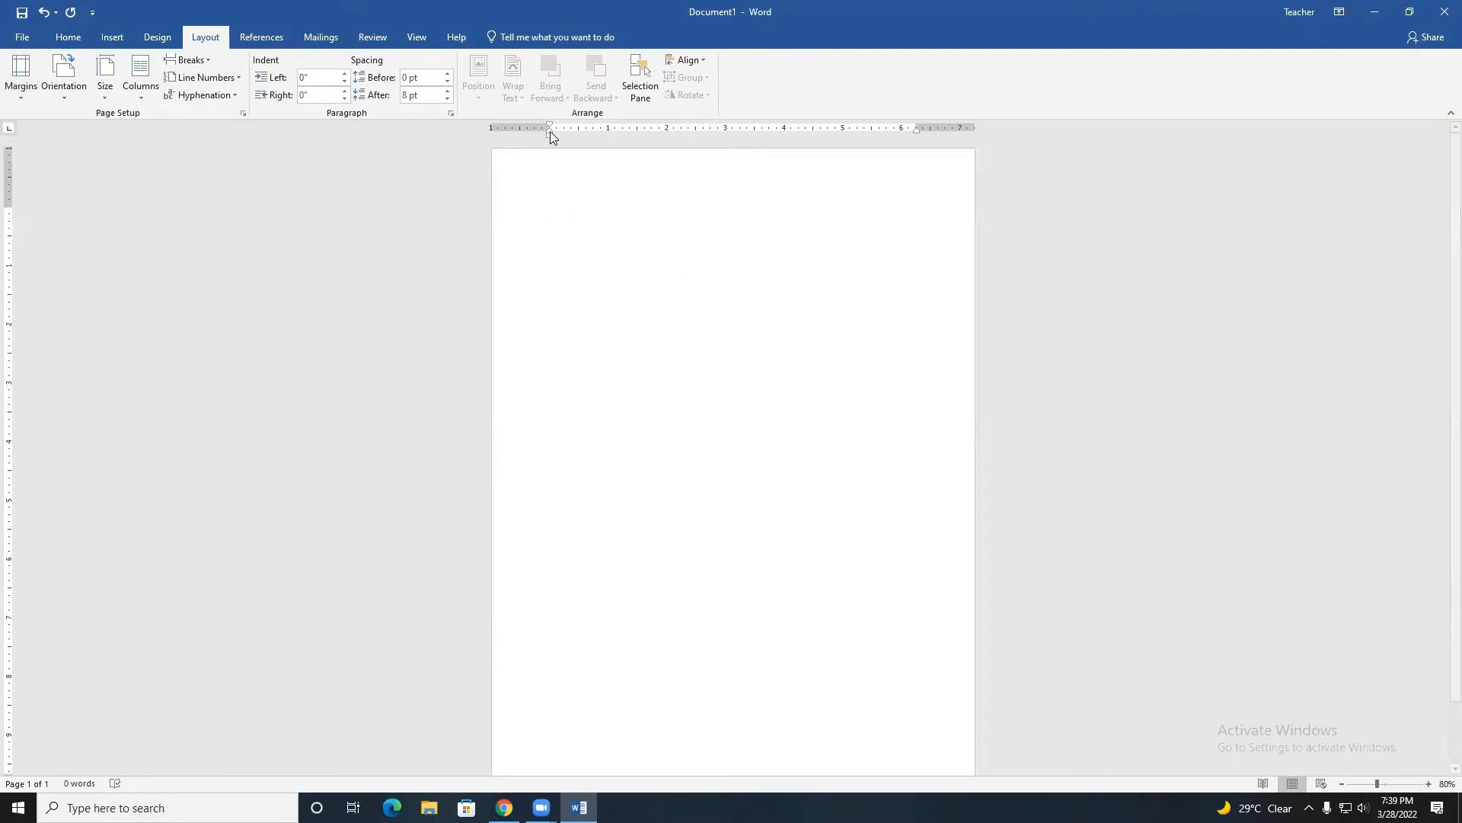
{"action": "left_click", "coordinate": [417, 37]}
{"action": "left_click", "coordinate": [239, 60]}
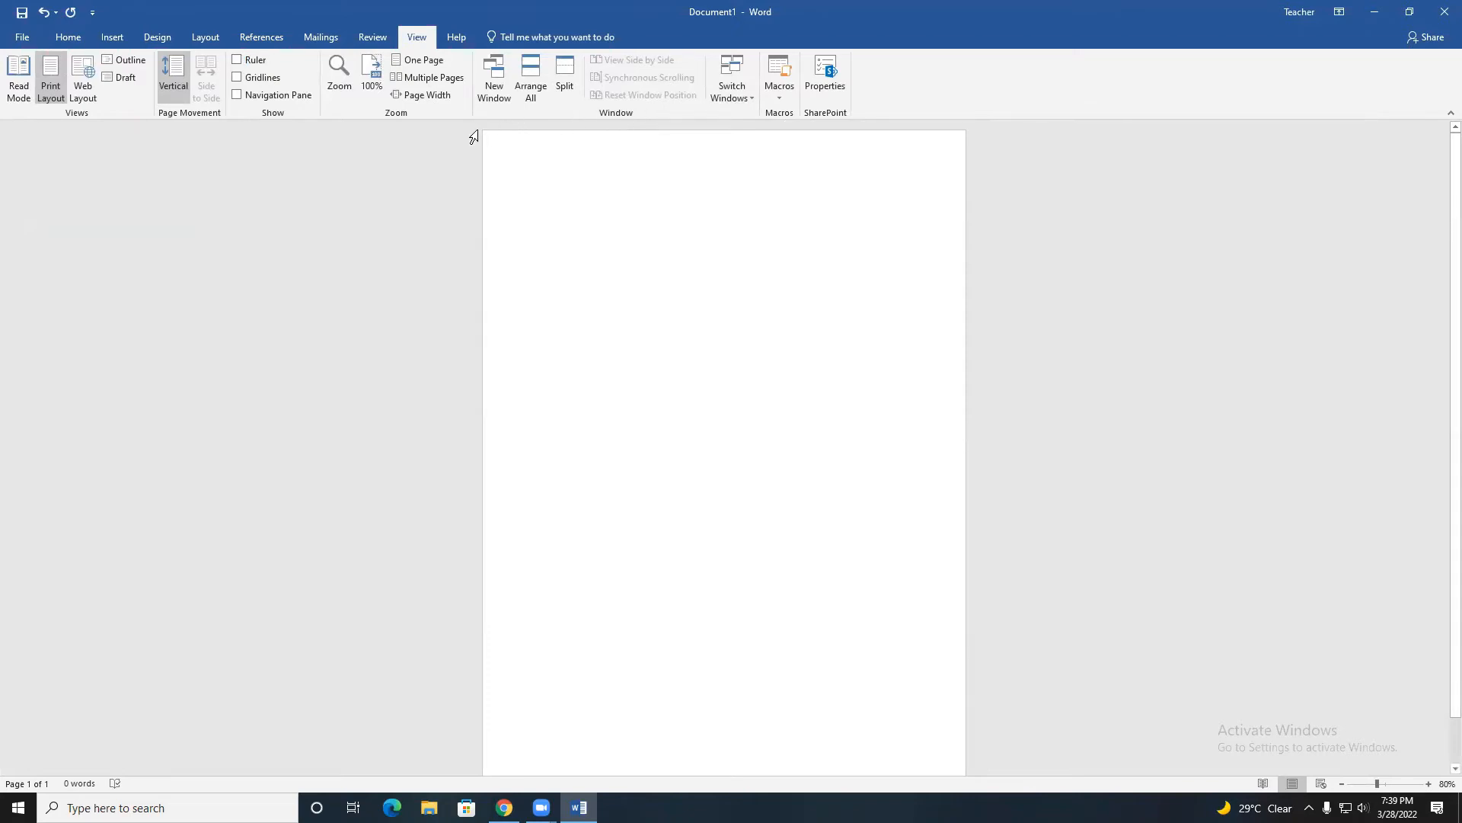
{"action": "left_click", "coordinate": [237, 60]}
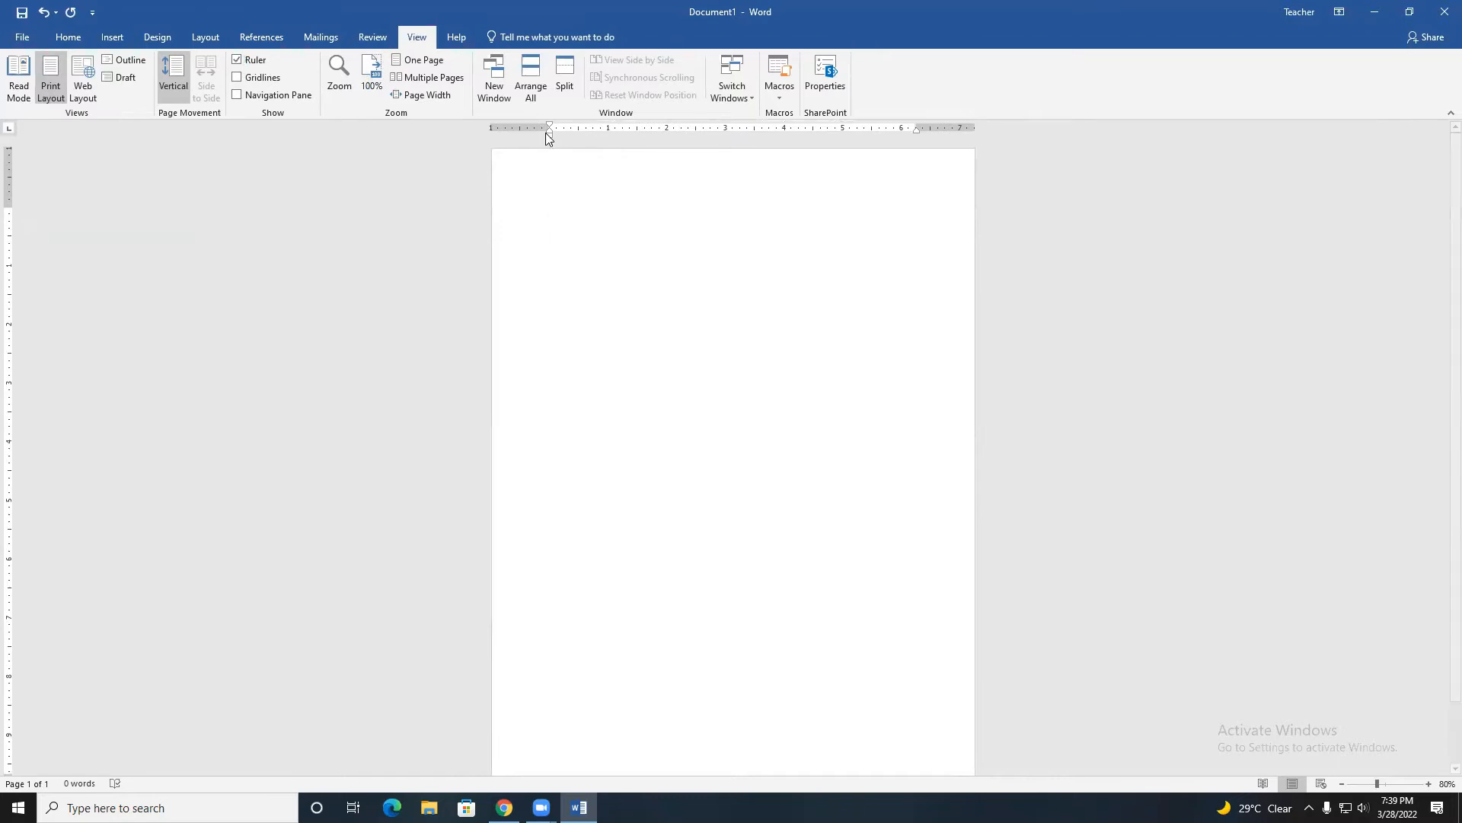
{"action": "mouse_move", "coordinate": [549, 132]}
{"action": "left_mouse_down"}
{"action": "mouse_move", "coordinate": [580, 128]}
{"action": "mouse_move", "coordinate": [553, 131]}
{"action": "left_mouse_up"}
{"action": "left_click", "coordinate": [252, 79]}
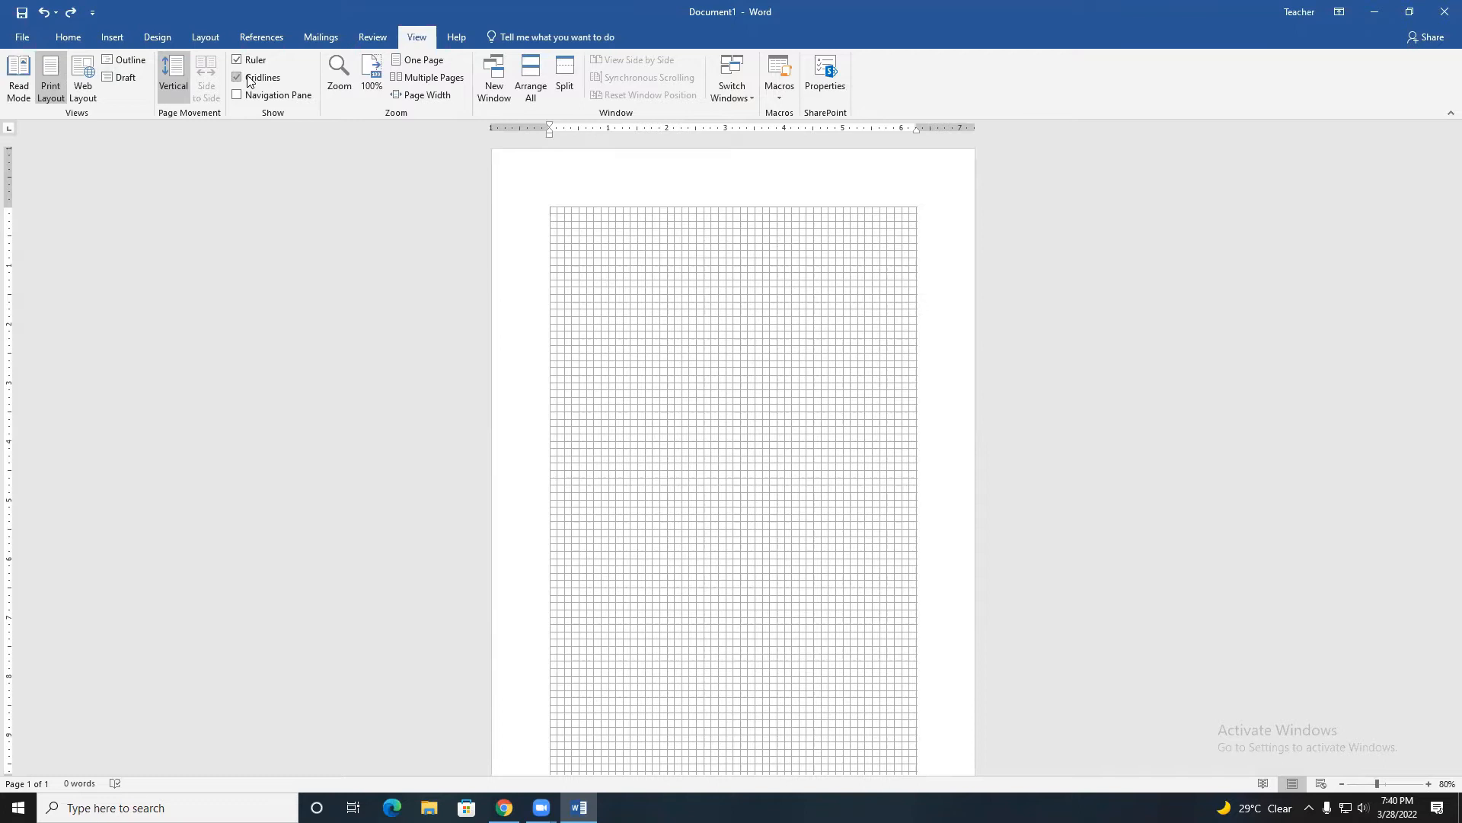
{"action": "left_click", "coordinate": [249, 80]}
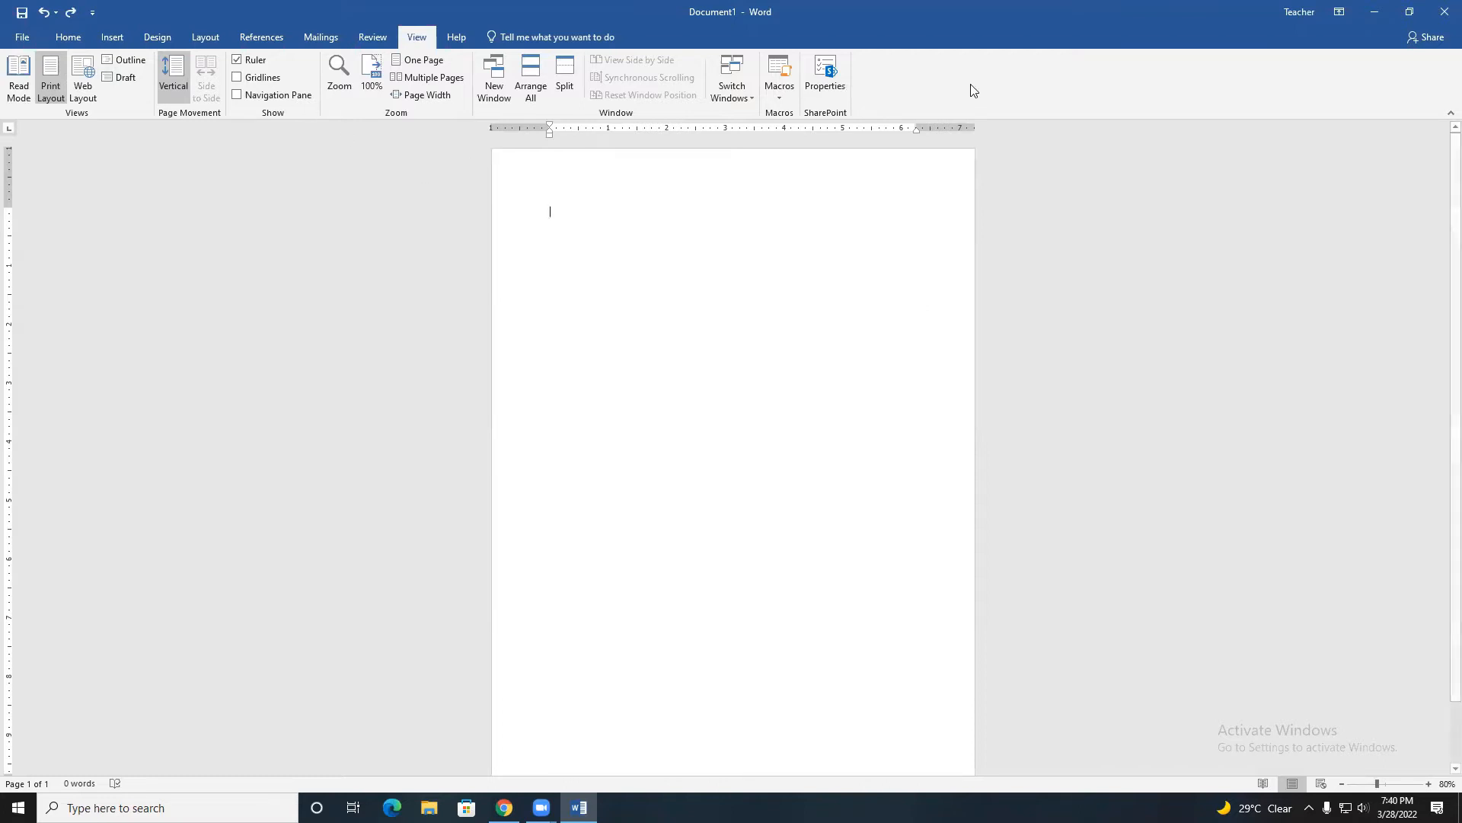
{"action": "left_click", "coordinate": [67, 37]}
Insert five sample paragraphs with =rand(5) and zoom the page to 100%.
{"action": "type", "text": "=rand"}
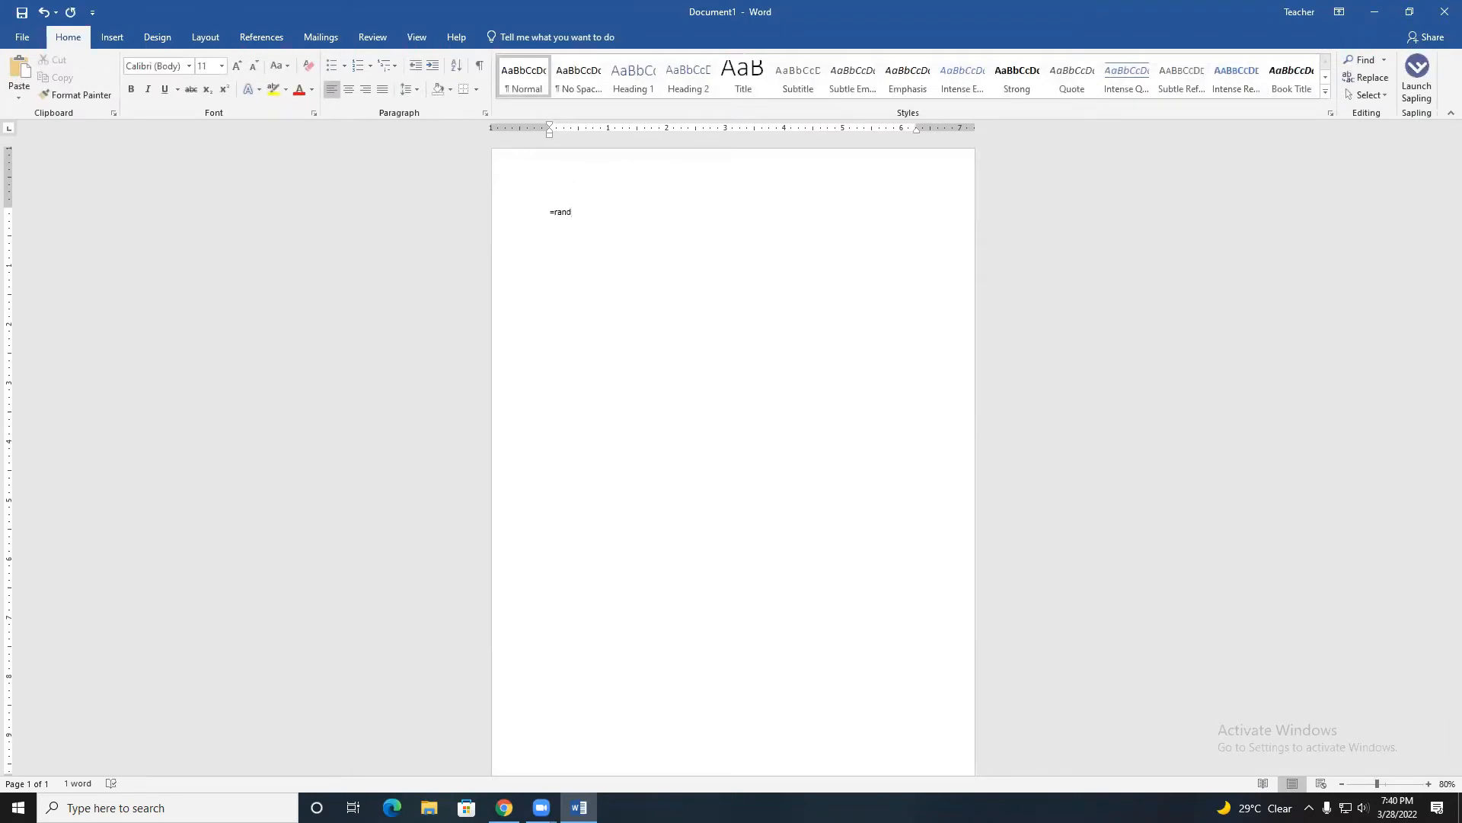
{"action": "type", "text": "(5)"}
{"action": "left_click", "coordinate": [1436, 785]}
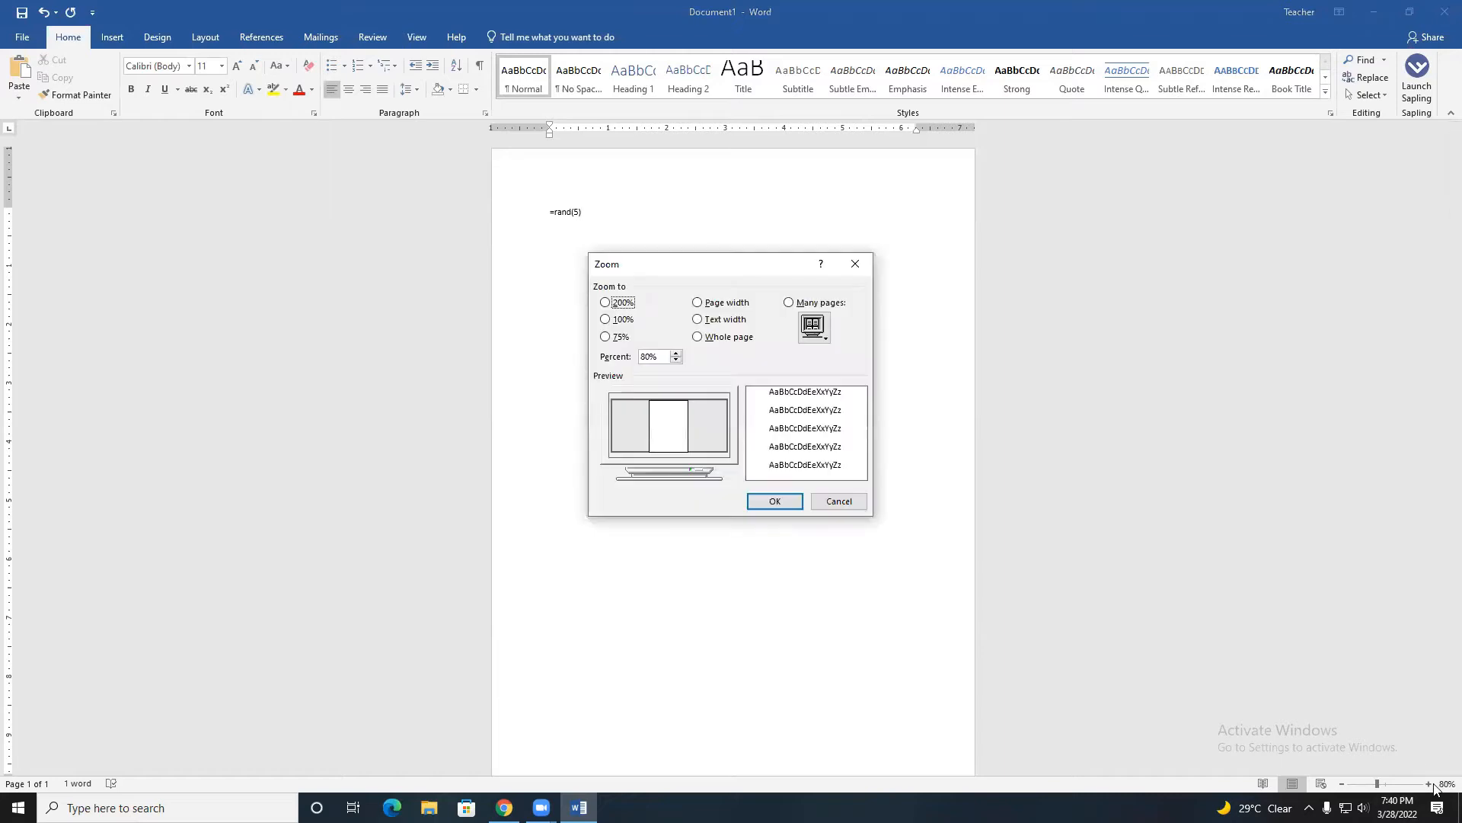
{"action": "left_click", "coordinate": [847, 503]}
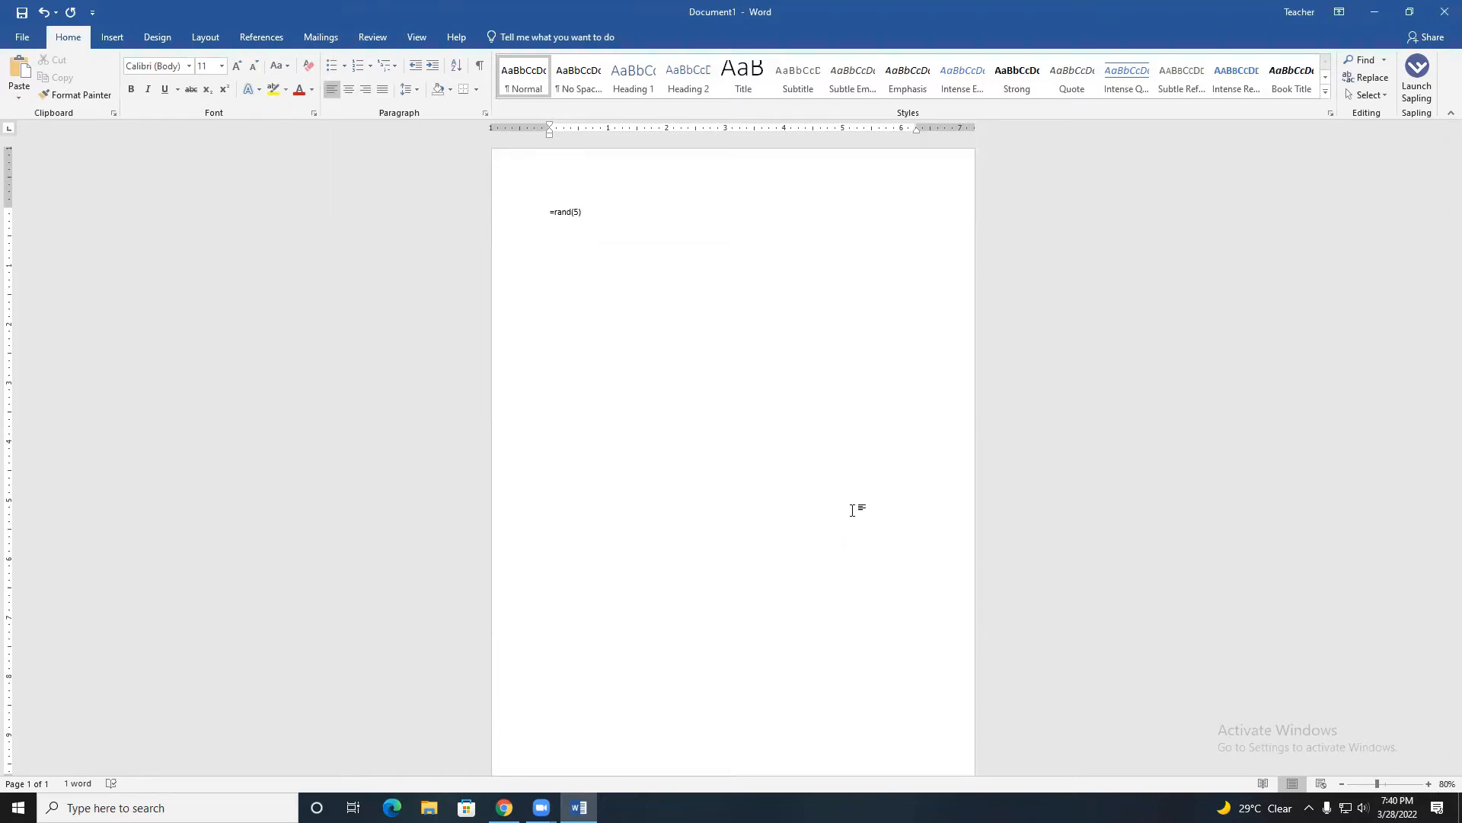
{"action": "left_click", "coordinate": [1428, 784]}
{"action": "left_click", "coordinate": [1429, 784]}
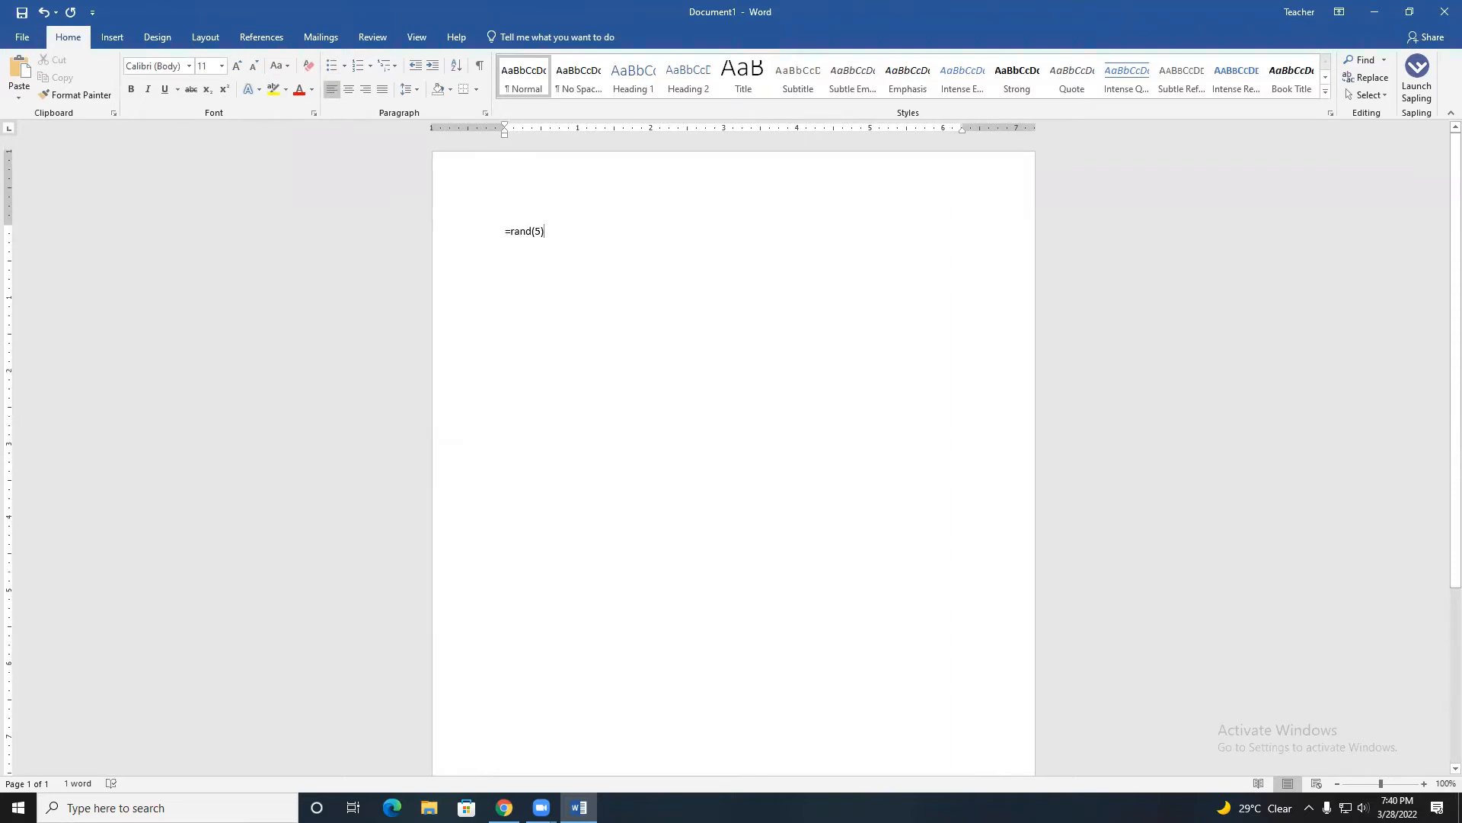
{"action": "key", "text": "Return"}
{"action": "key", "text": "Return"}
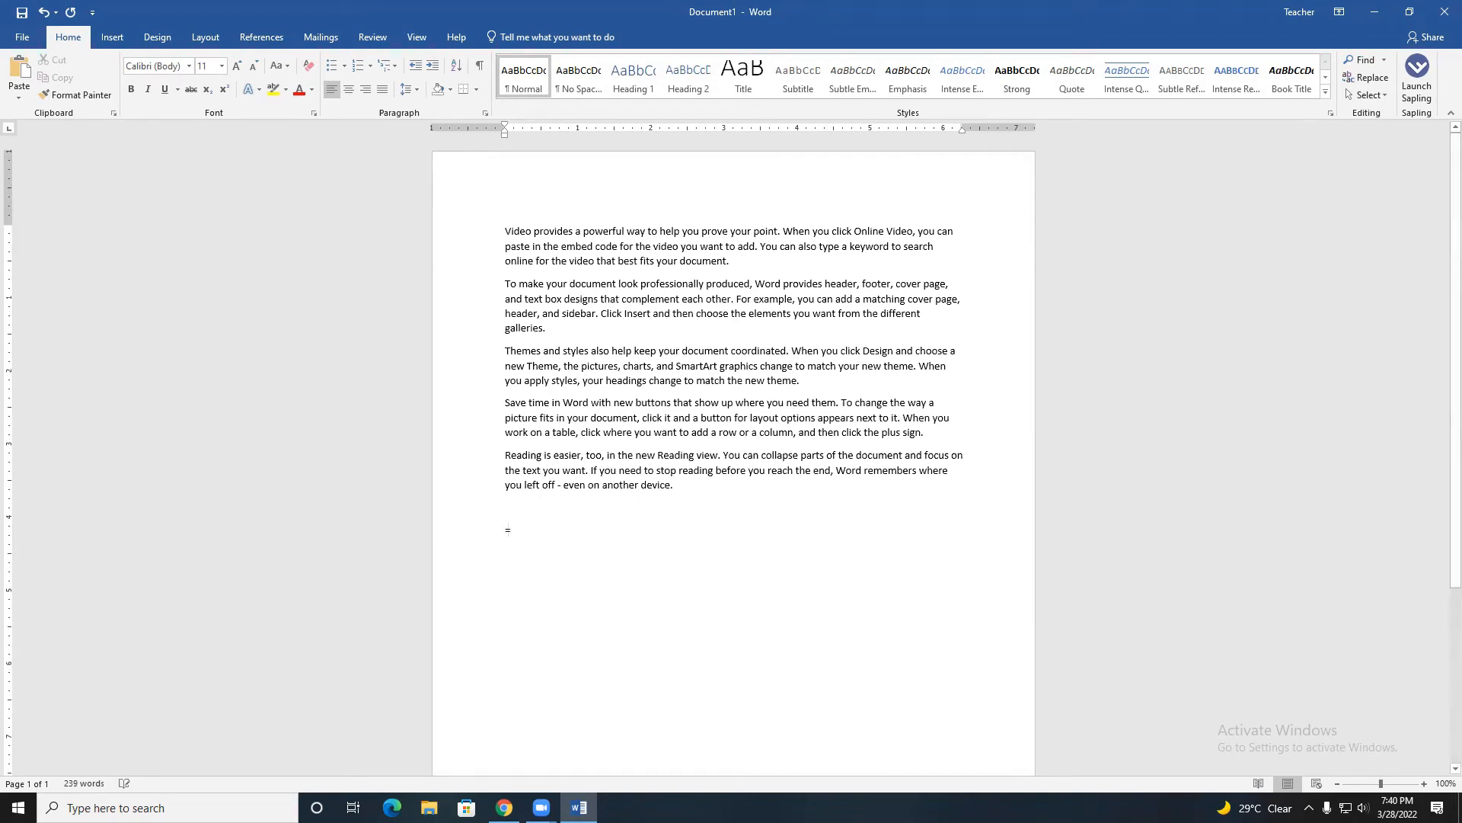
Add long sample paragraphs with =rand(5,20), bringing the document to 1822 words on 3 pages.
{"action": "type", "text": "=ra"}
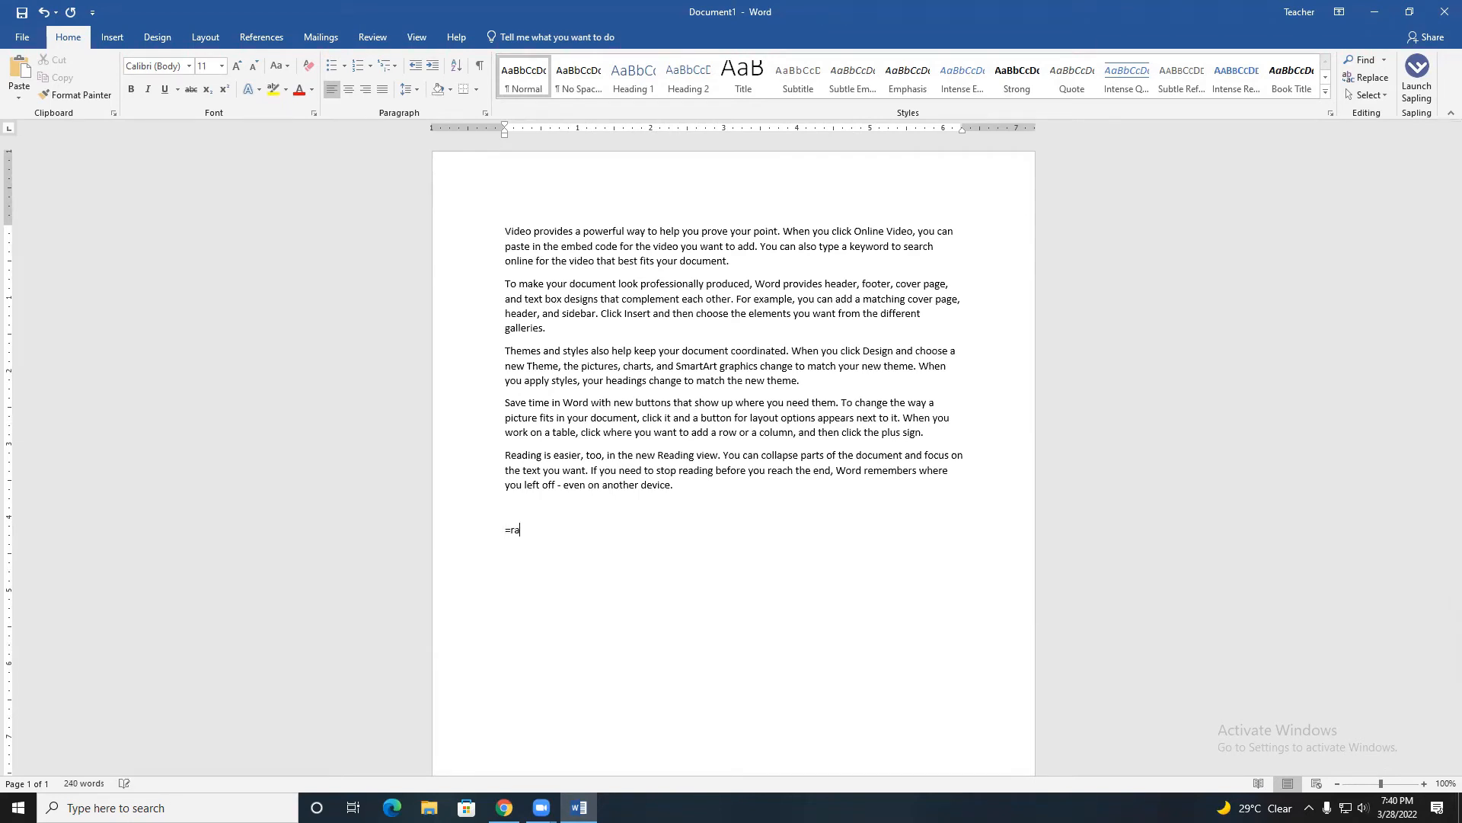
{"action": "type", "text": "nd(5"}
{"action": "type", "text": ",20)"}
{"action": "key", "text": "Return"}
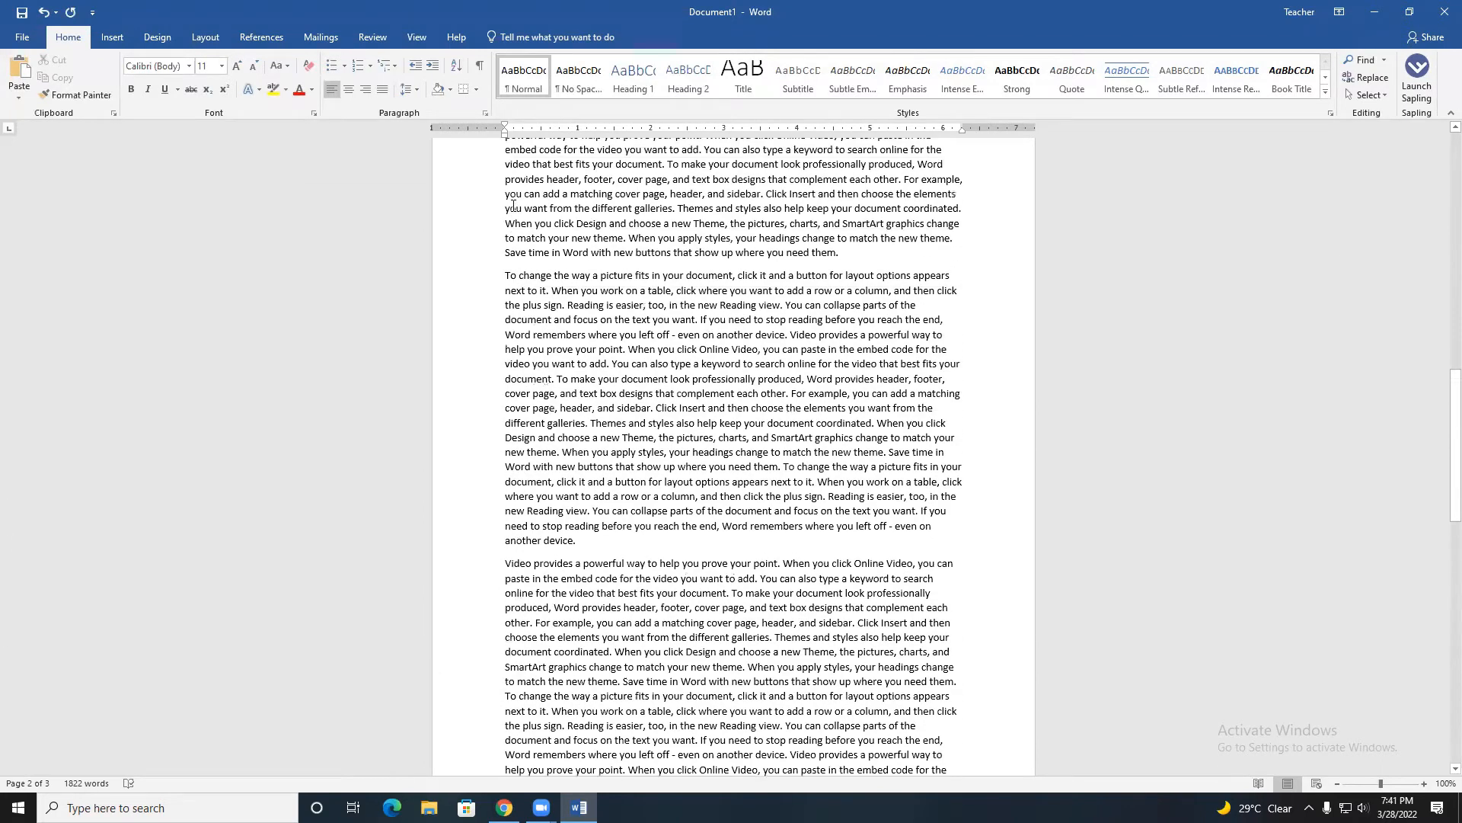
{"action": "scroll", "coordinate": [514, 205], "scroll_direction": "up", "scroll_amount": 3}
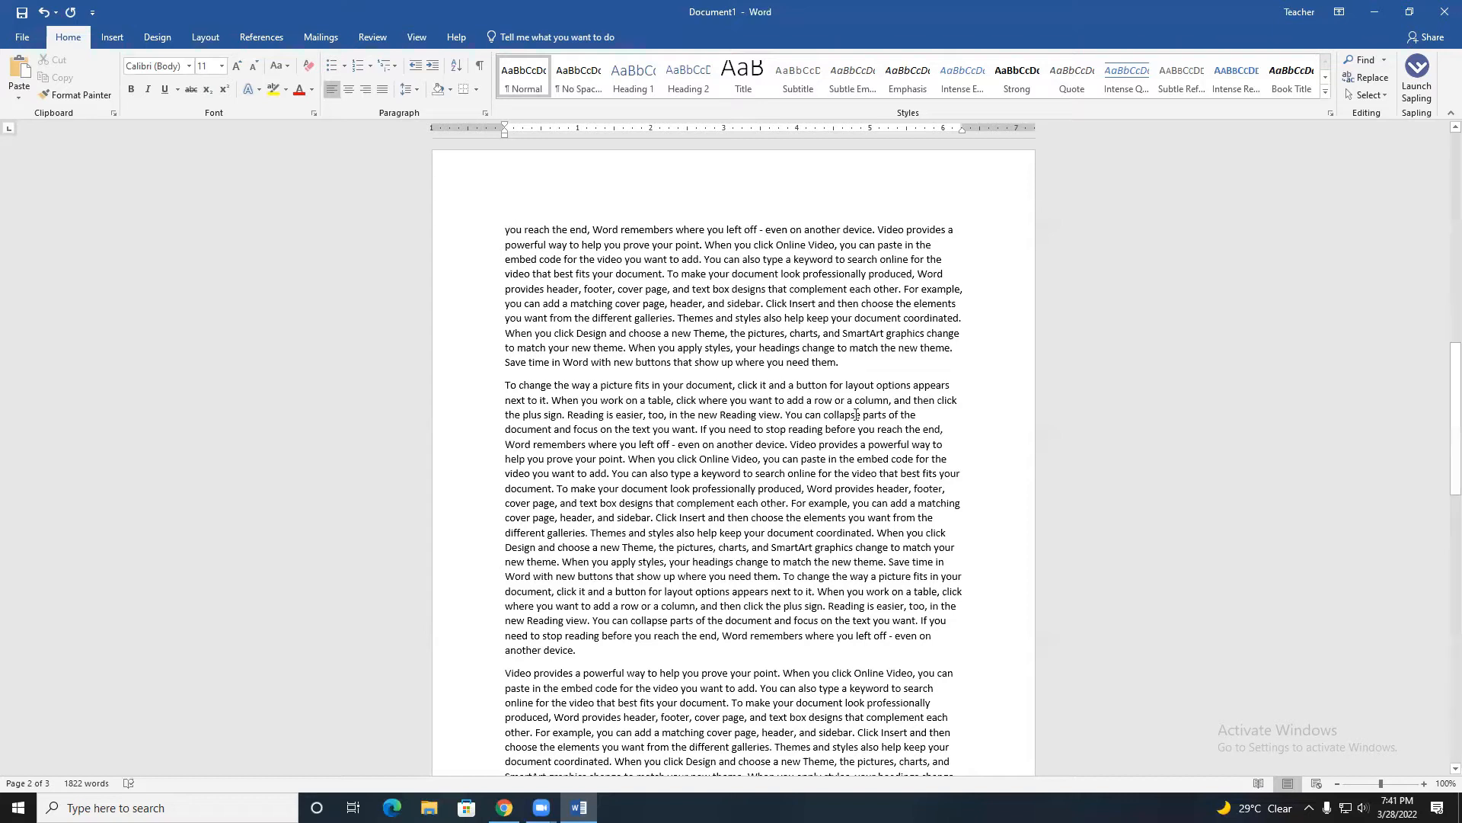
{"action": "scroll", "coordinate": [836, 378], "scroll_direction": "up", "scroll_amount": 15}
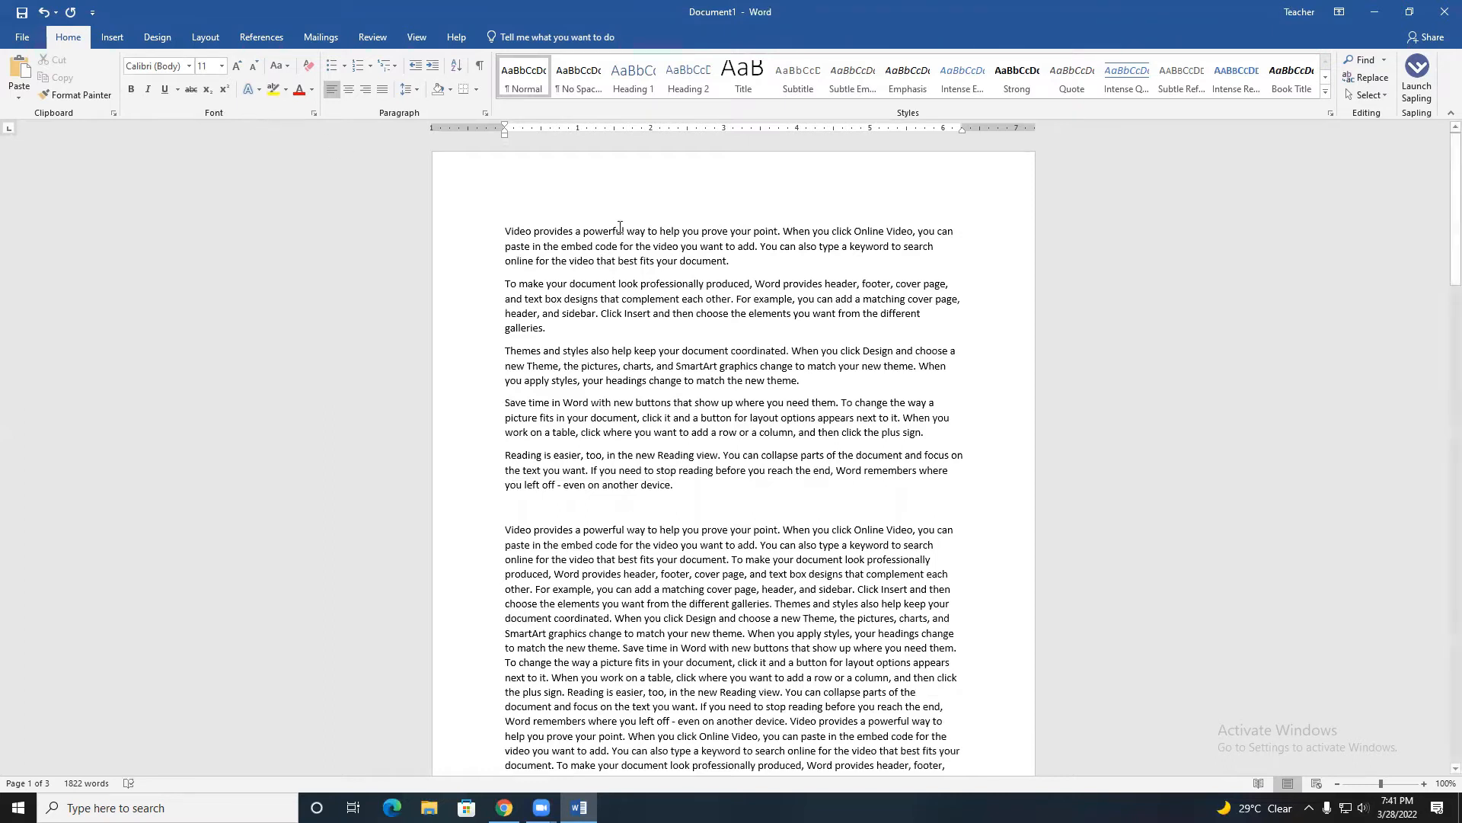
Select the word 'Video' and enlarge it to 88 pt.
{"action": "left_click", "coordinate": [489, 237]}
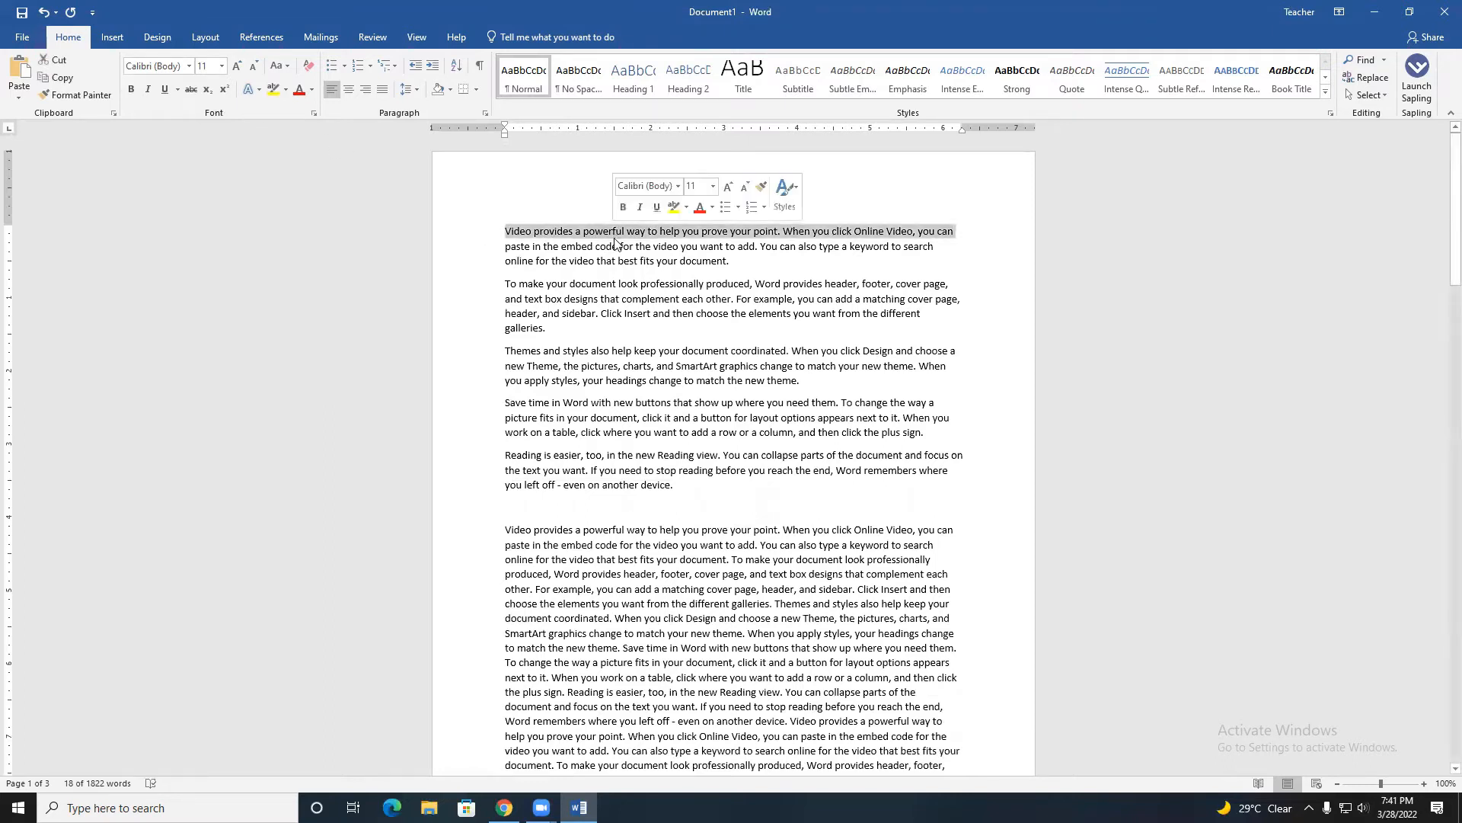
{"action": "left_click", "coordinate": [258, 89]}
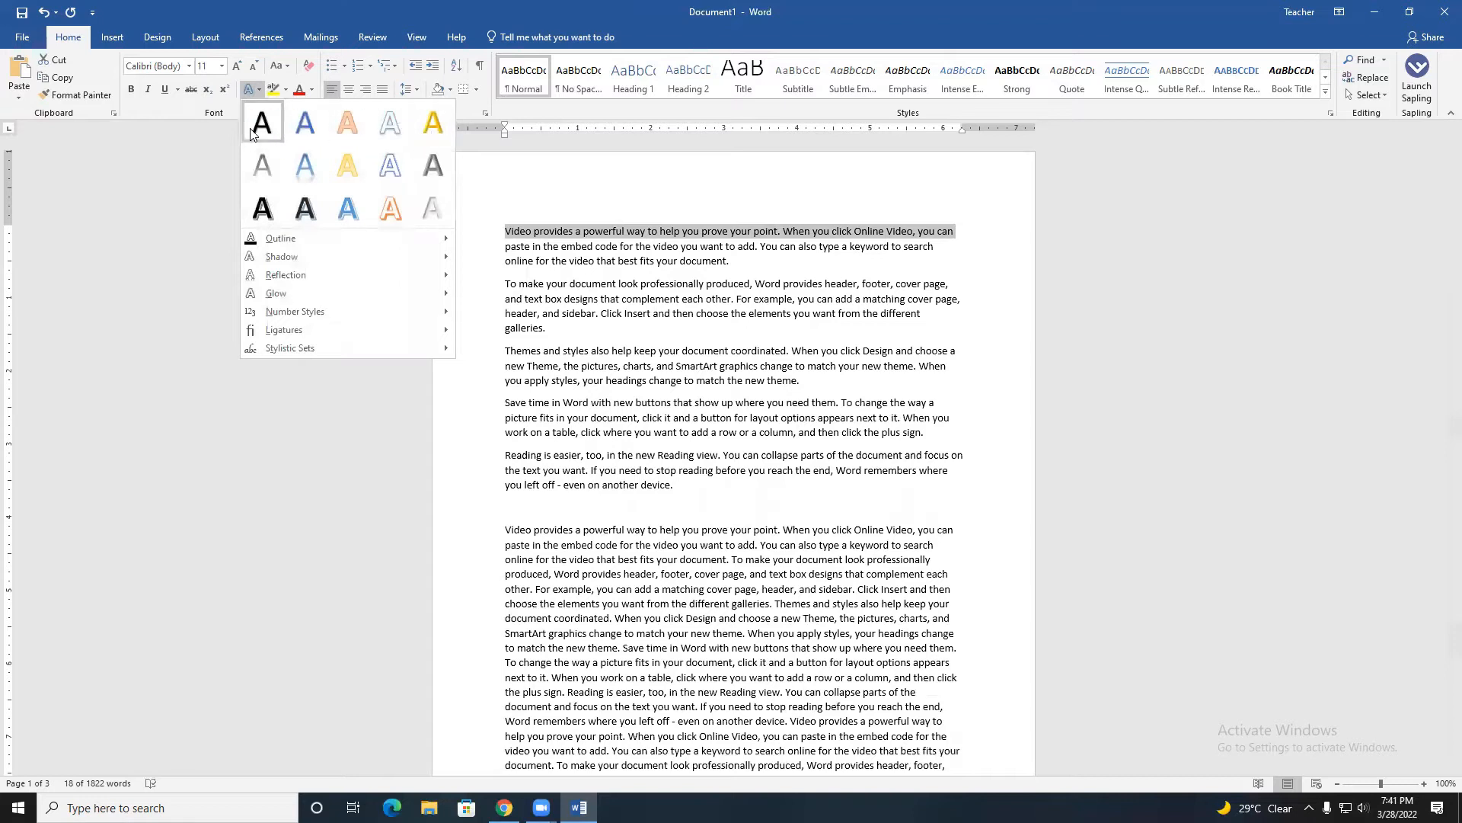
{"action": "left_click", "coordinate": [574, 199]}
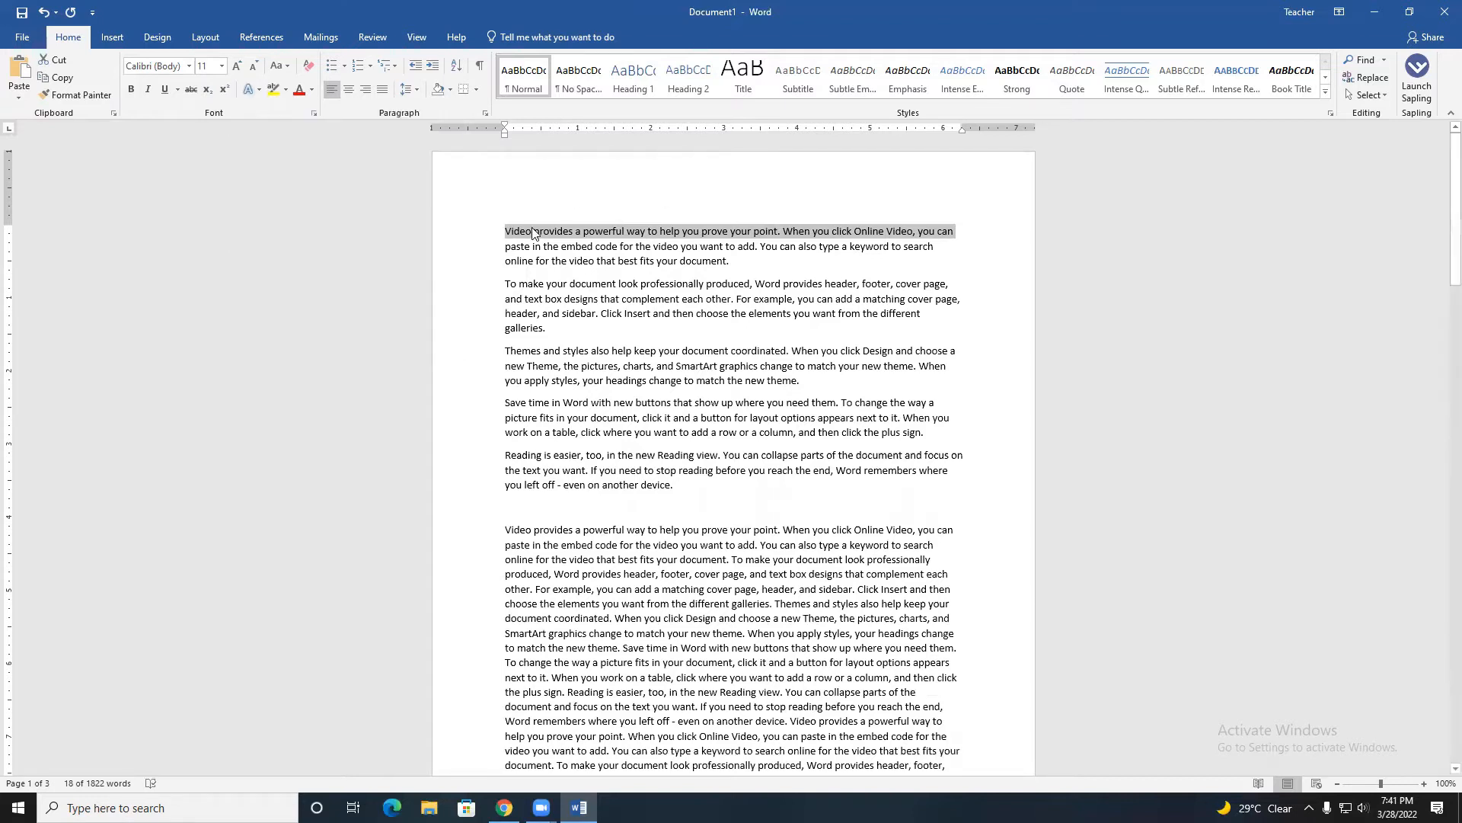
{"action": "left_click", "coordinate": [524, 231]}
{"action": "left_click_drag", "start_coordinate": [523, 231], "coordinate": [531, 234]}
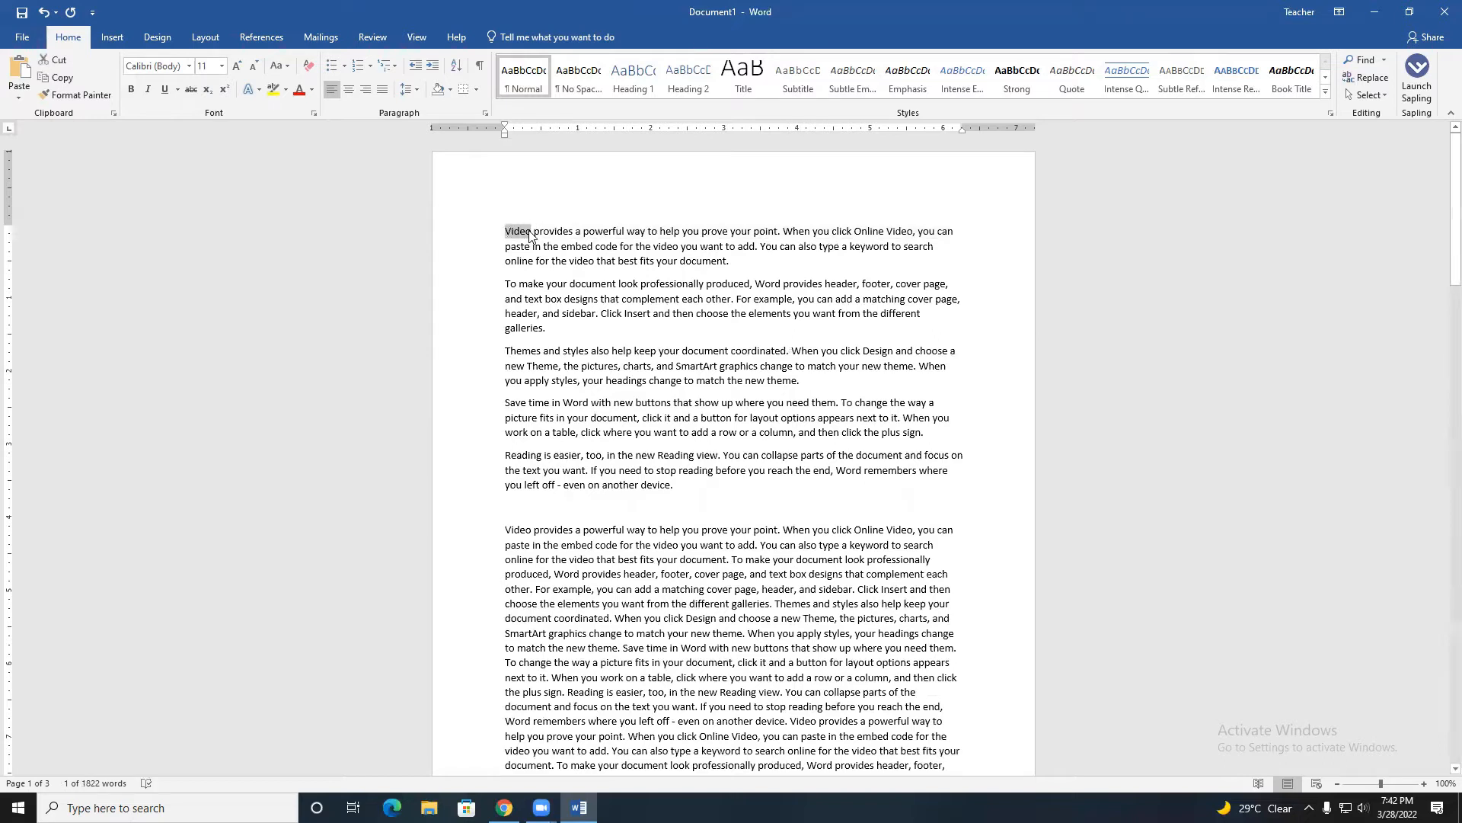
{"action": "key", "text": "ctrl+shift+period"}
{"action": "key", "text": "ctrl+shift+period"}
{"action": "key", "text": "ctrl+shift+period"}
{"action": "key", "text": "ctrl+shift+period"}
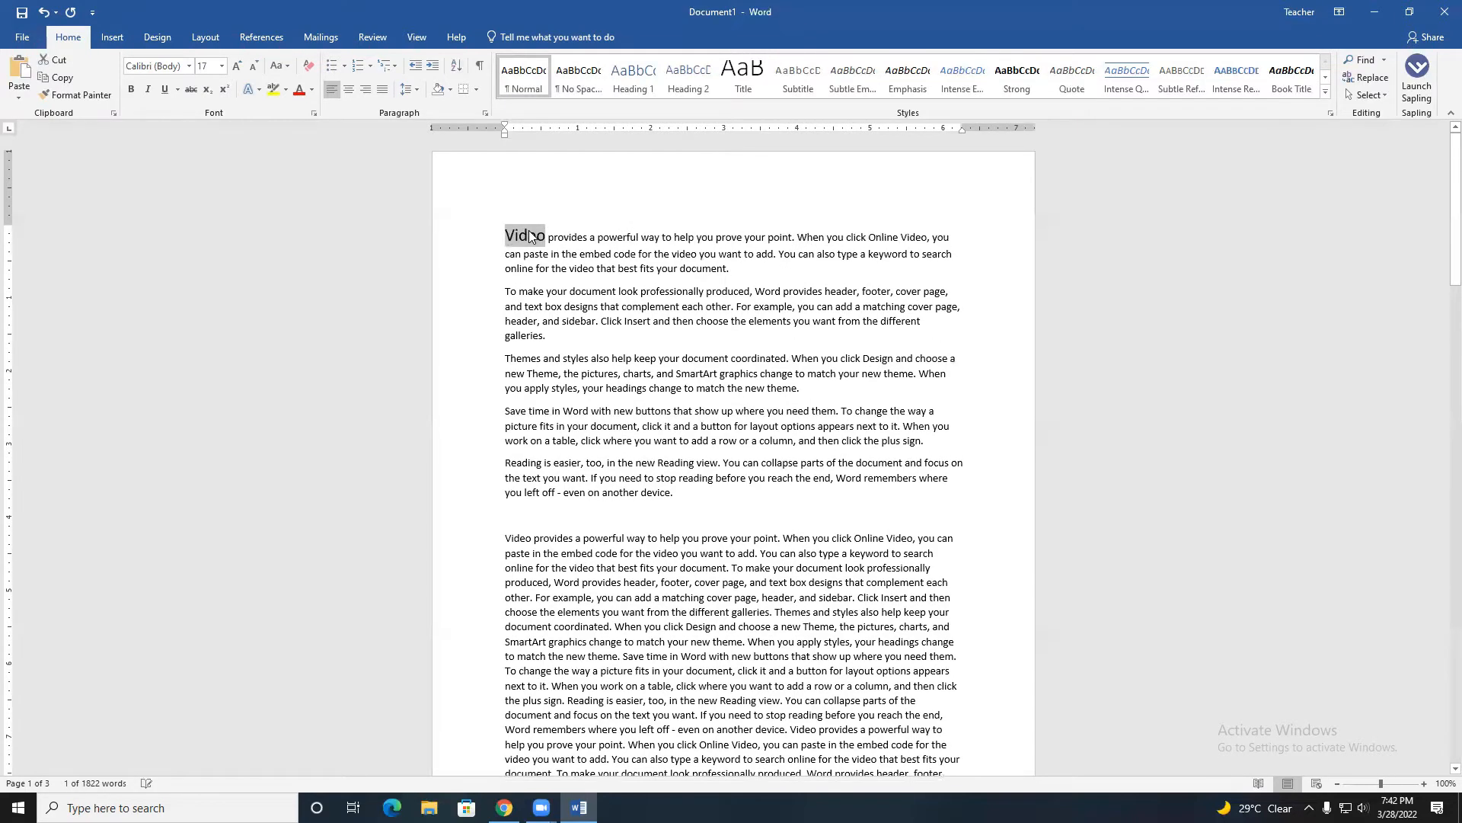
{"action": "key", "text": "ctrl+bracketright"}
{"action": "key", "text": "ctrl+bracketright"}
{"action": "key", "text": "ctrl+bracketright"}
{"action": "key", "text": "ctrl+bracketright"}
{"action": "key", "text": "ctrl+bracketright"}
{"action": "key", "text": "ctrl+bracketright"}
{"action": "key", "text": "ctrl+bracketright"}
{"action": "key", "text": "ctrl+bracketright"}
{"action": "key", "text": "ctrl+bracketright"}
{"action": "key", "text": "ctrl+bracketright"}
{"action": "key", "text": "ctrl+bracketright"}
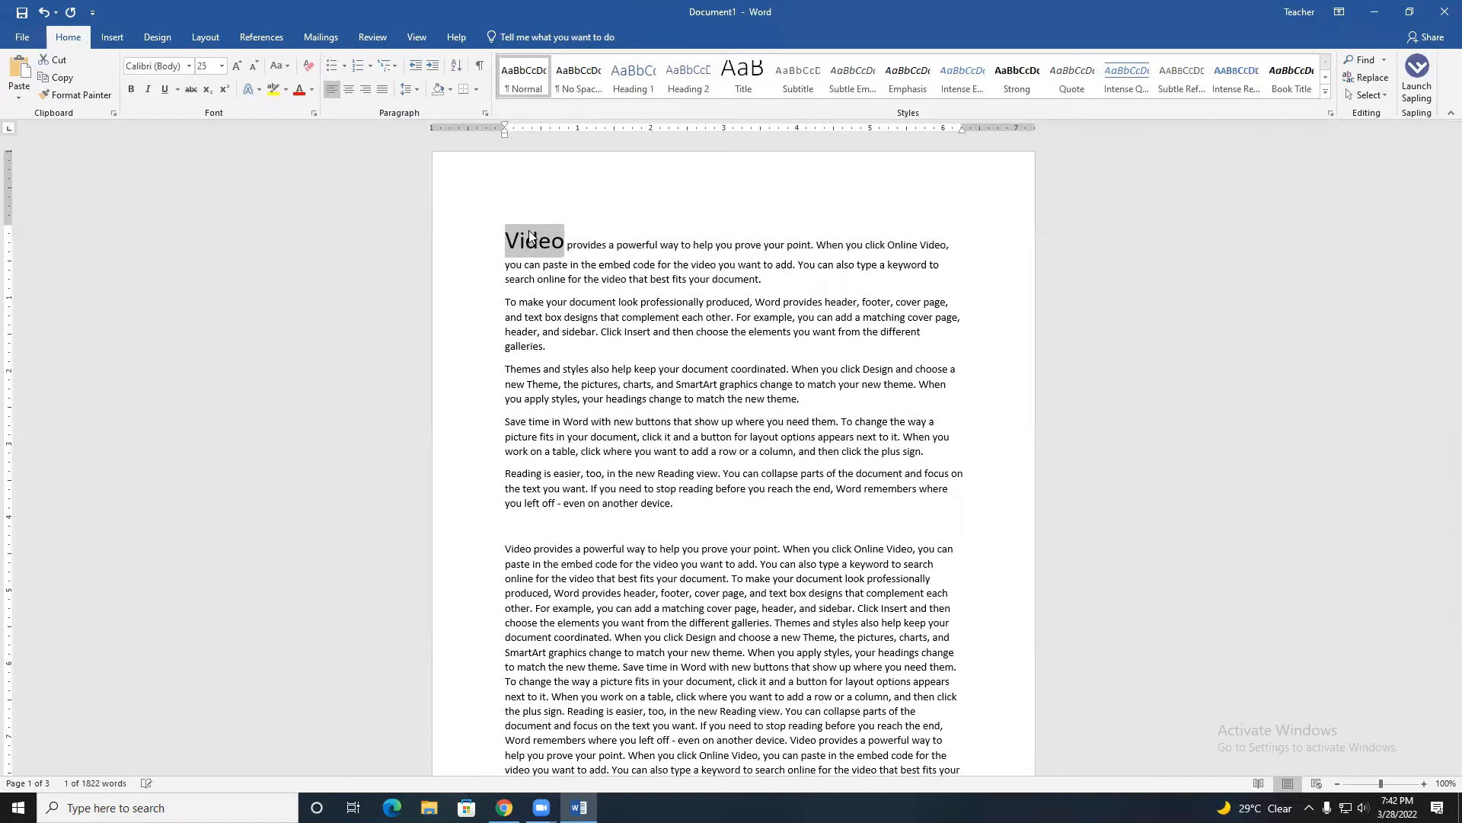
{"action": "key", "text": "ctrl+bracketright"}
{"action": "key", "text": "ctrl+bracketright"}
{"action": "key", "text": "ctrl+bracketright"}
{"action": "key", "text": "ctrl+bracketright"}
{"action": "key", "text": "ctrl+bracketright"}
{"action": "key", "text": "ctrl+bracketright"}
{"action": "key", "text": "ctrl+bracketright"}
{"action": "key", "text": "ctrl+bracketright"}
{"action": "key", "text": "ctrl+bracketright"}
{"action": "key", "text": "ctrl+bracketright"}
{"action": "key", "text": "ctrl+bracketright"}
{"action": "key", "text": "ctrl+bracketright"}
{"action": "key", "text": "ctrl+bracketright"}
{"action": "key", "text": "ctrl+bracketright"}
{"action": "key", "text": "ctrl+bracketright"}
{"action": "key", "text": "ctrl+bracketright"}
{"action": "key", "text": "ctrl+bracketright"}
{"action": "key", "text": "ctrl+bracketright"}
{"action": "key", "text": "ctrl+bracketright"}
{"action": "key", "text": "ctrl+bracketright"}
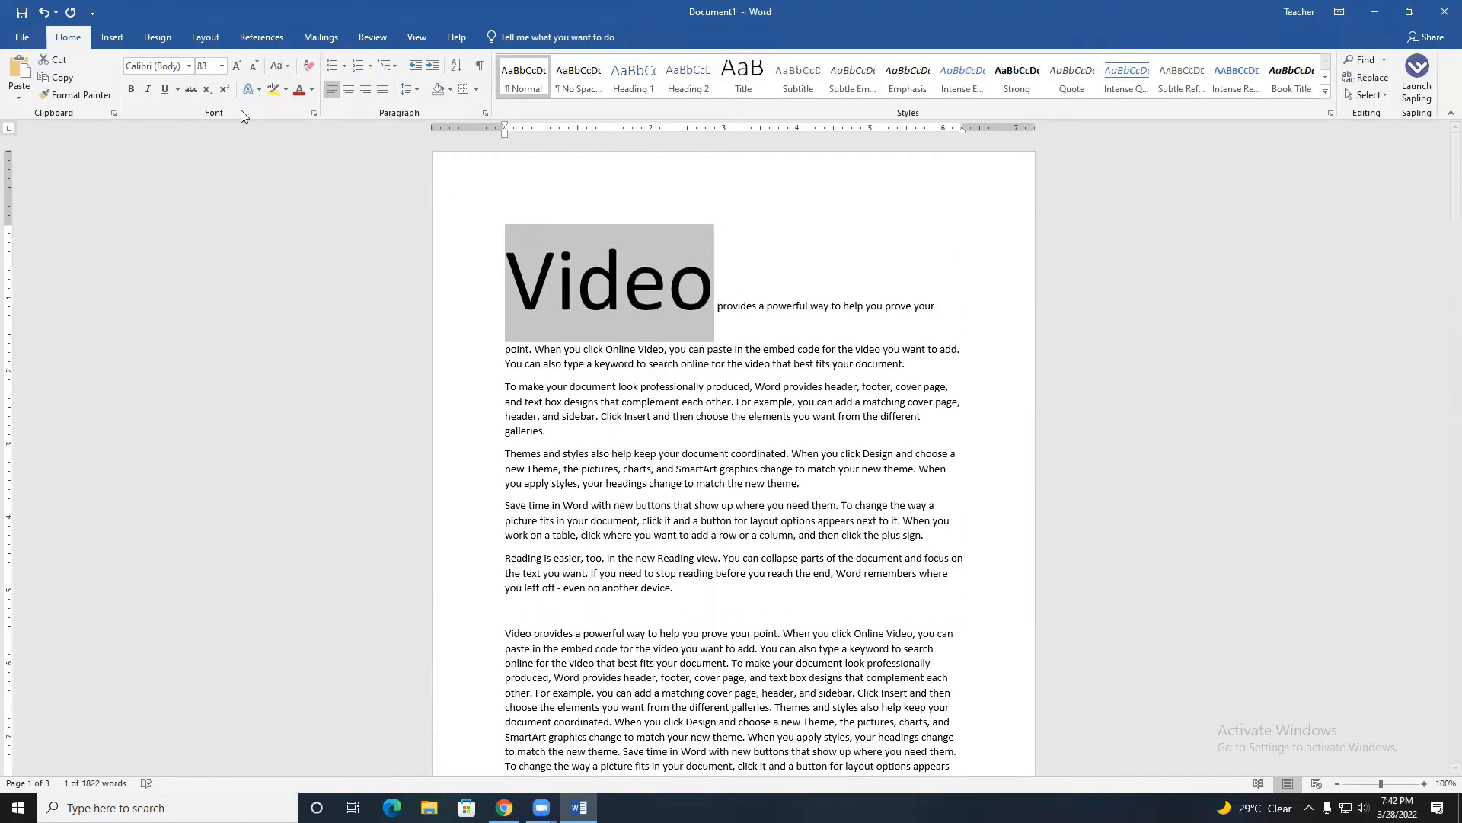
Apply an outline text effect to 'Video'.
{"action": "left_click", "coordinate": [254, 92]}
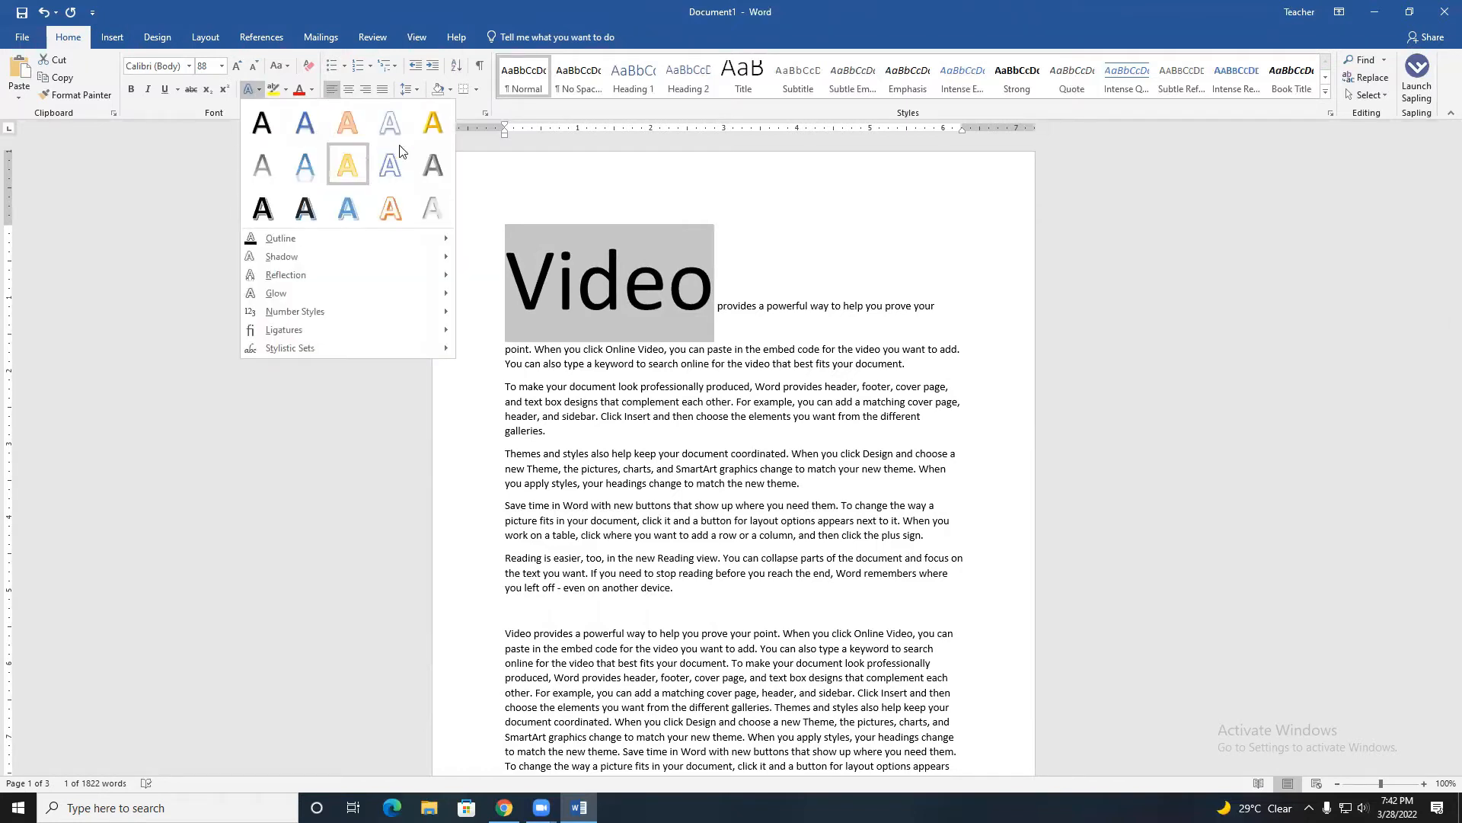
{"action": "left_click", "coordinate": [393, 125]}
{"action": "left_click", "coordinate": [727, 280]}
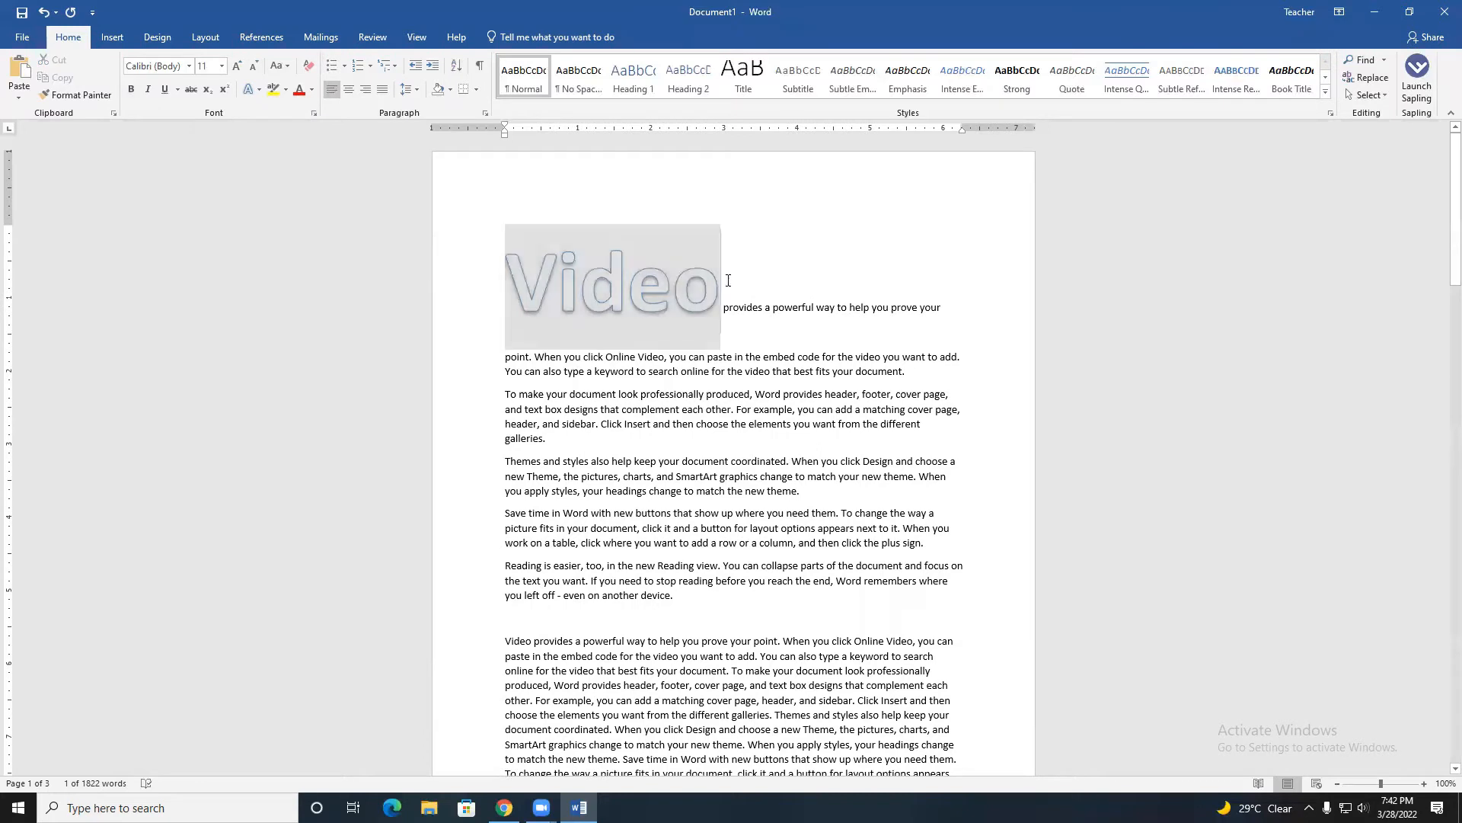
{"action": "left_click_drag", "start_coordinate": [709, 303], "coordinate": [242, 115]}
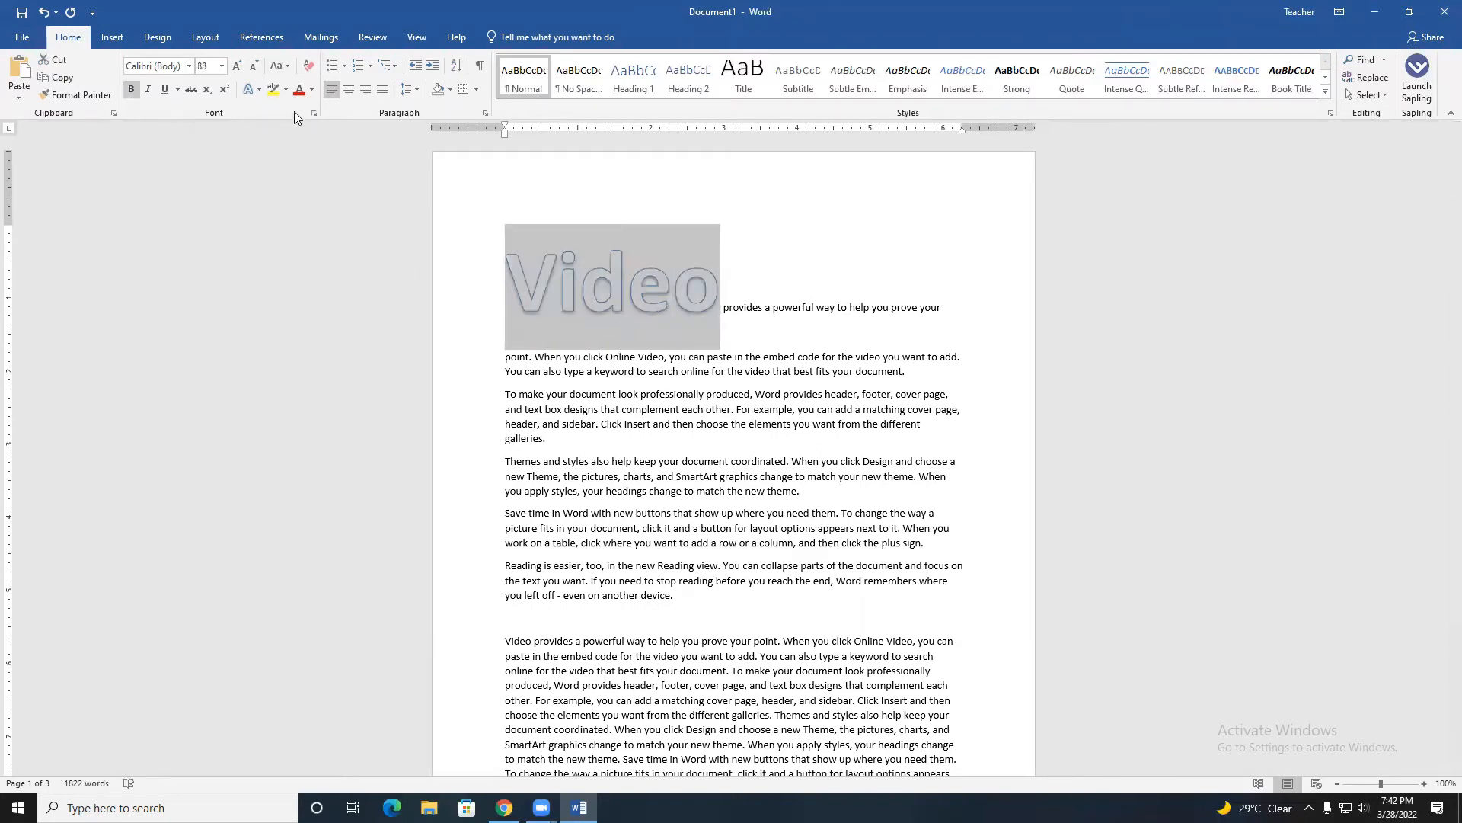
{"action": "left_click", "coordinate": [259, 89]}
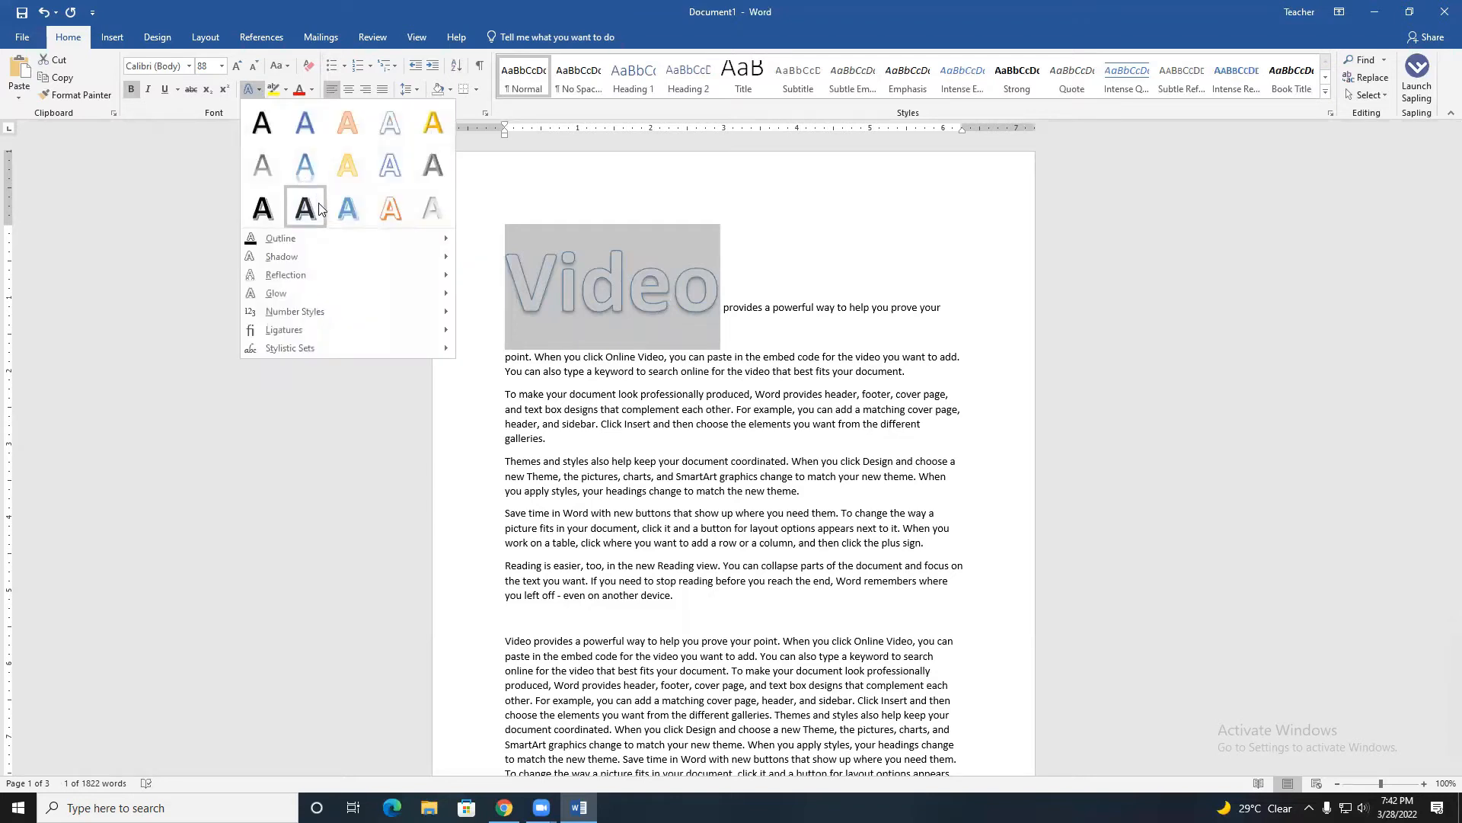
{"action": "mouse_move", "coordinate": [325, 240]}
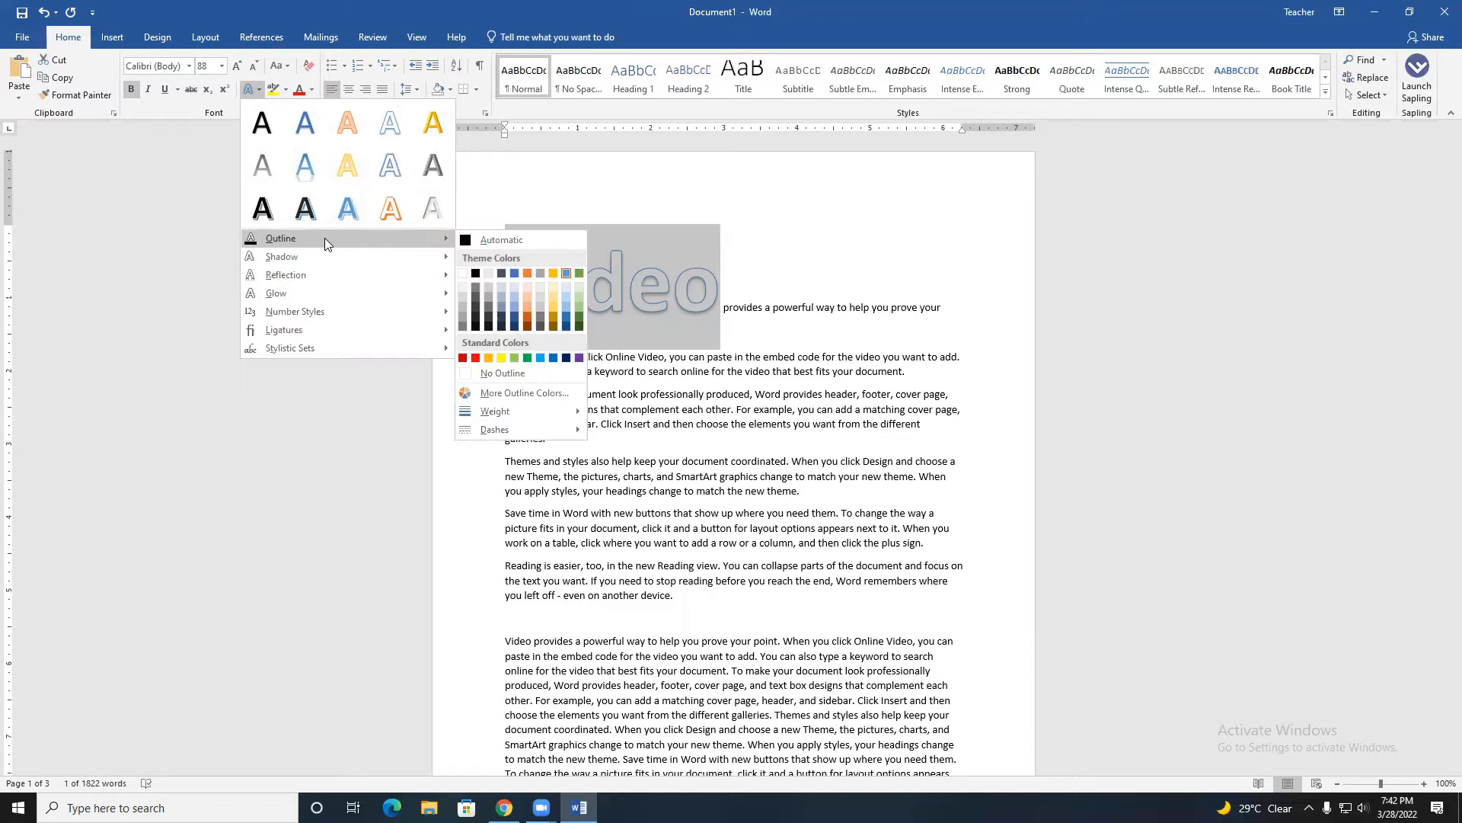
{"action": "left_click", "coordinate": [676, 206]}
{"action": "left_click", "coordinate": [815, 308]}
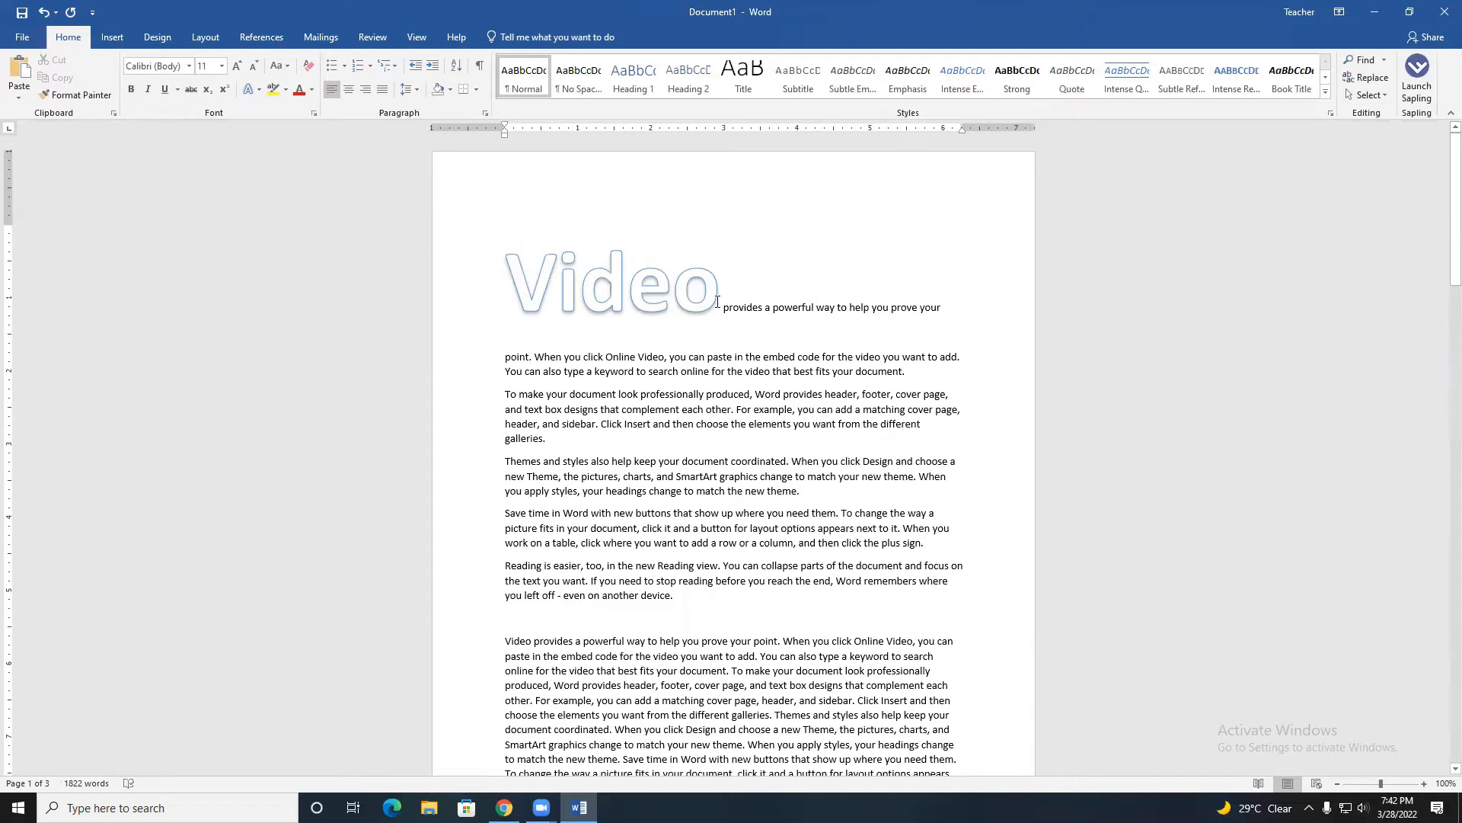
Give 'Video' a green outline through Text Effects.
{"action": "left_click_drag", "start_coordinate": [716, 301], "coordinate": [474, 274]}
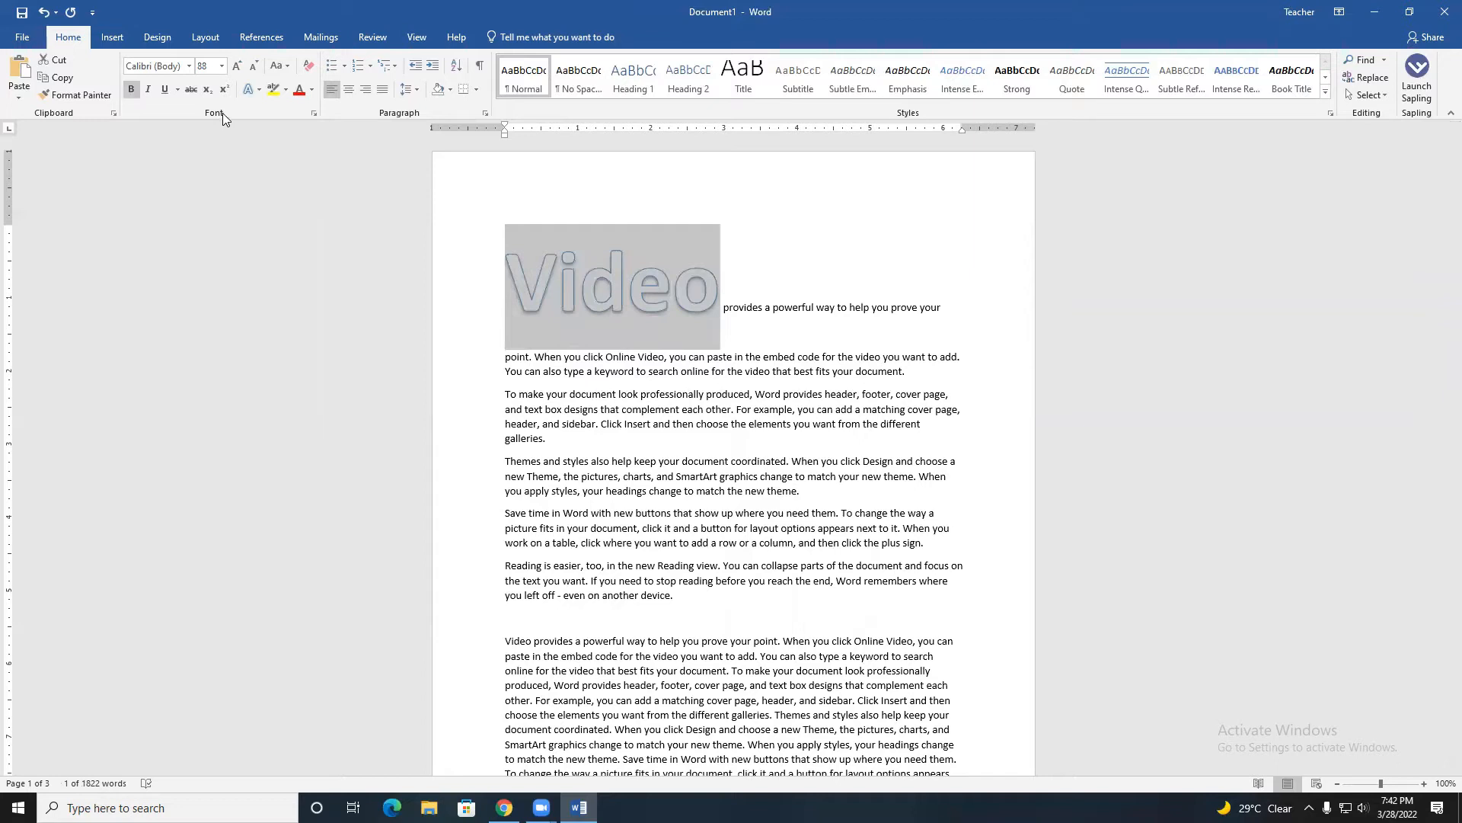
{"action": "left_click", "coordinate": [312, 96]}
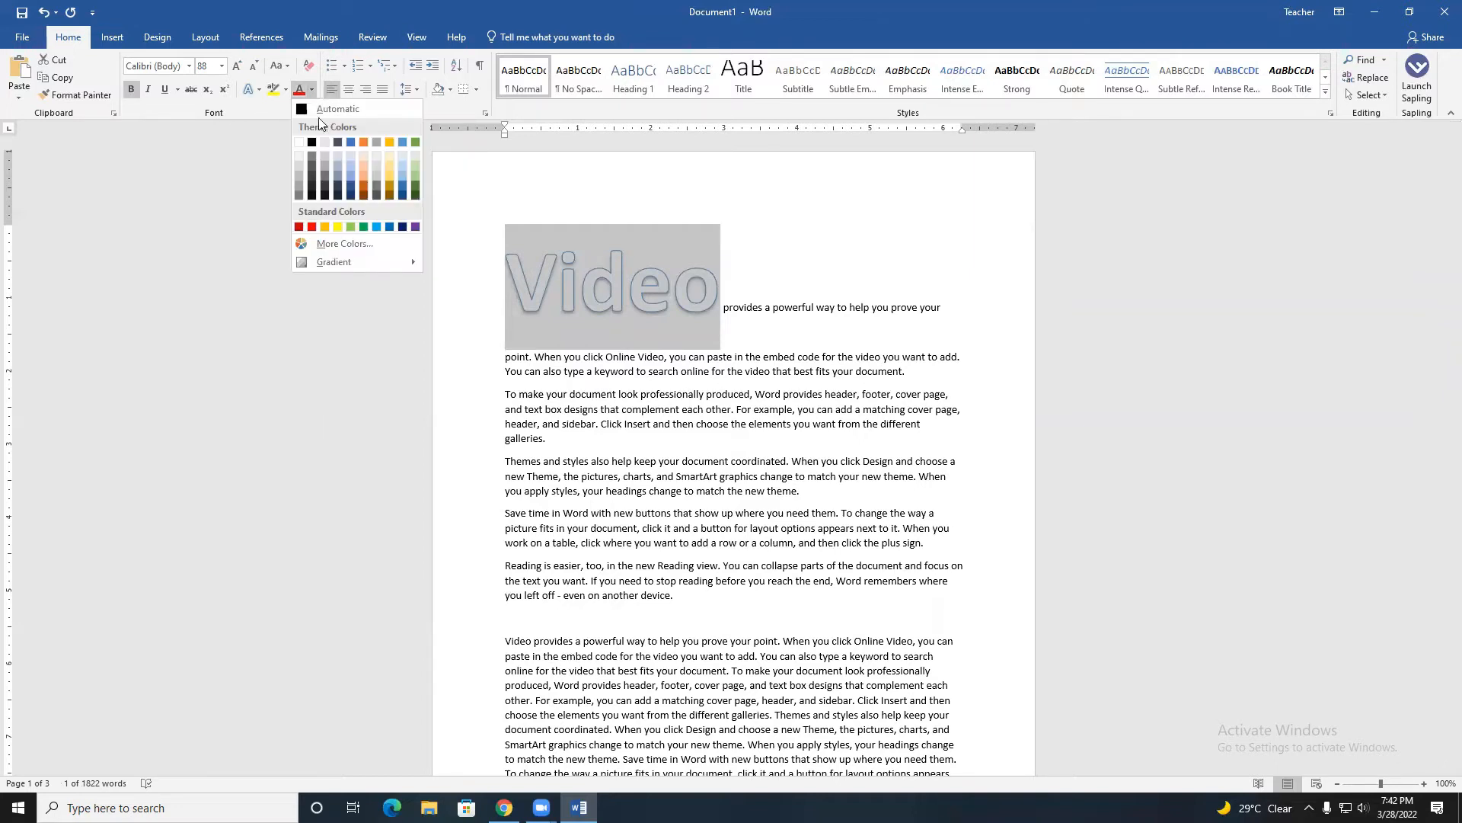
{"action": "left_click", "coordinate": [201, 206]}
{"action": "left_click", "coordinate": [259, 91]}
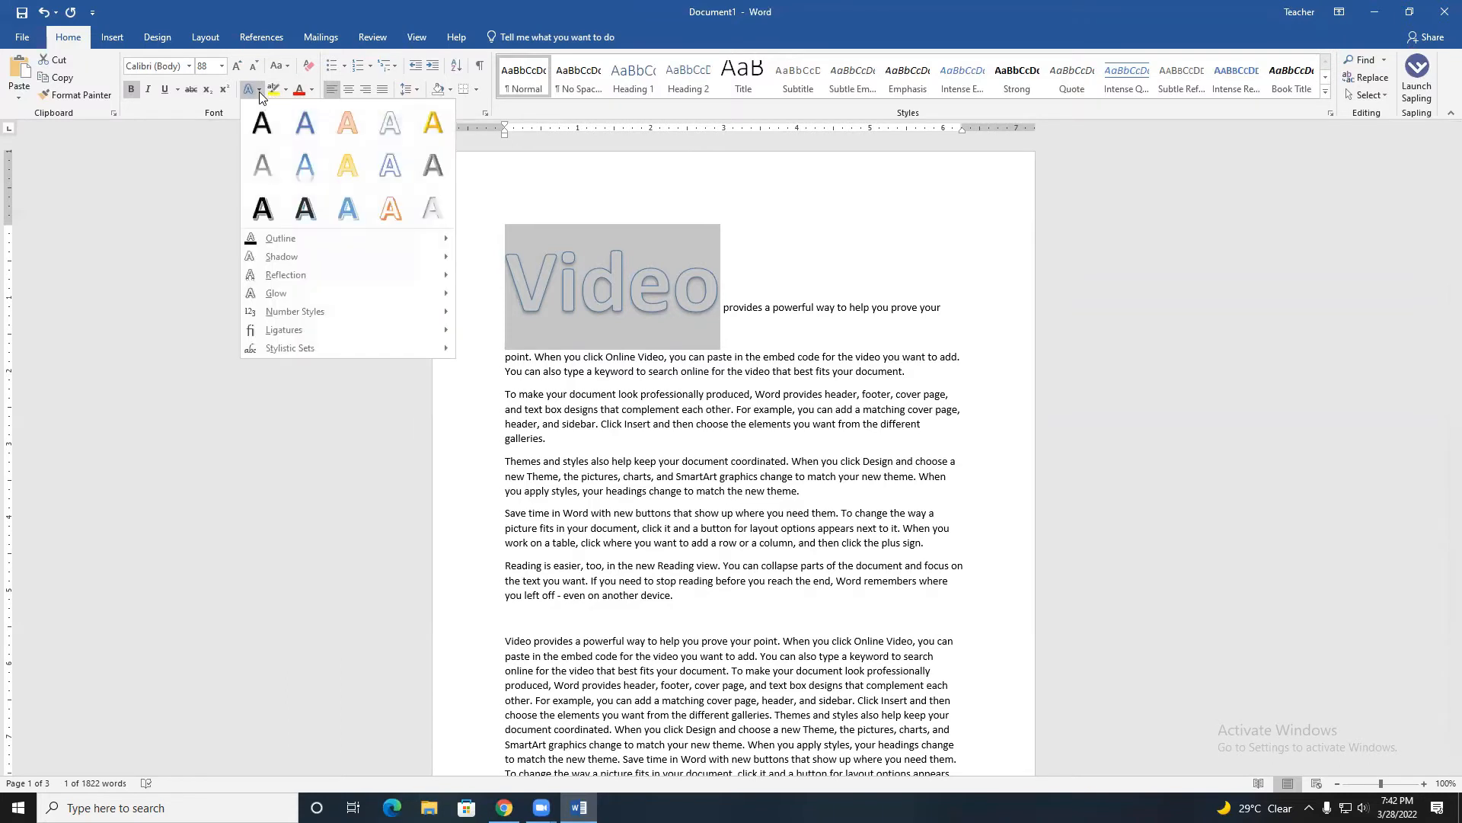
{"action": "mouse_move", "coordinate": [309, 236]}
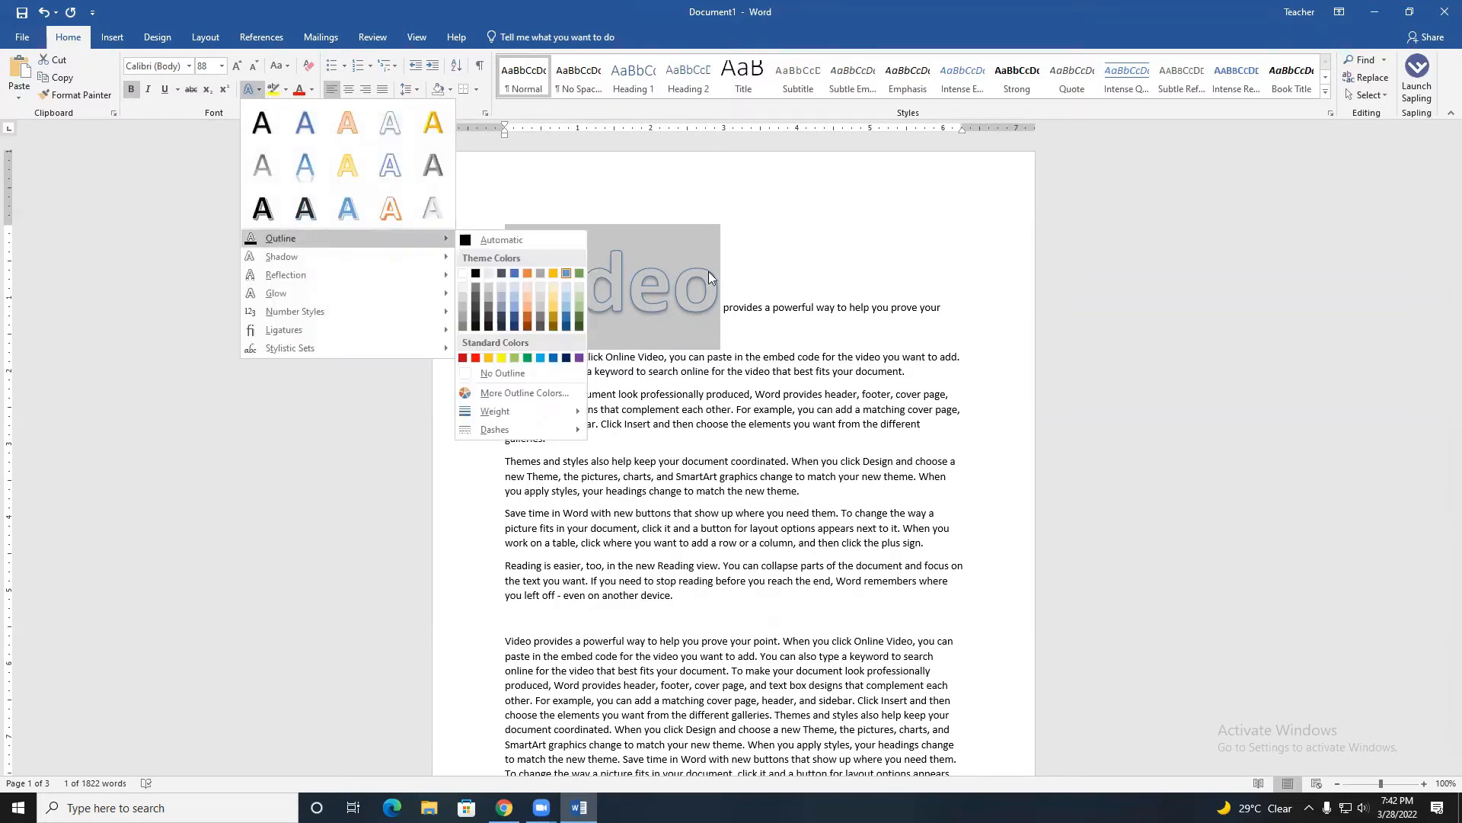
{"action": "left_click", "coordinate": [579, 273]}
{"action": "left_click", "coordinate": [727, 307]}
{"action": "left_click_drag", "start_coordinate": [718, 304], "coordinate": [329, 159]}
{"action": "left_click_drag", "start_coordinate": [265, 98], "coordinate": [262, 92]}
Add an outer shadow to 'Video', then apply the blue Fill with Shadow style.
{"action": "left_click", "coordinate": [260, 90]}
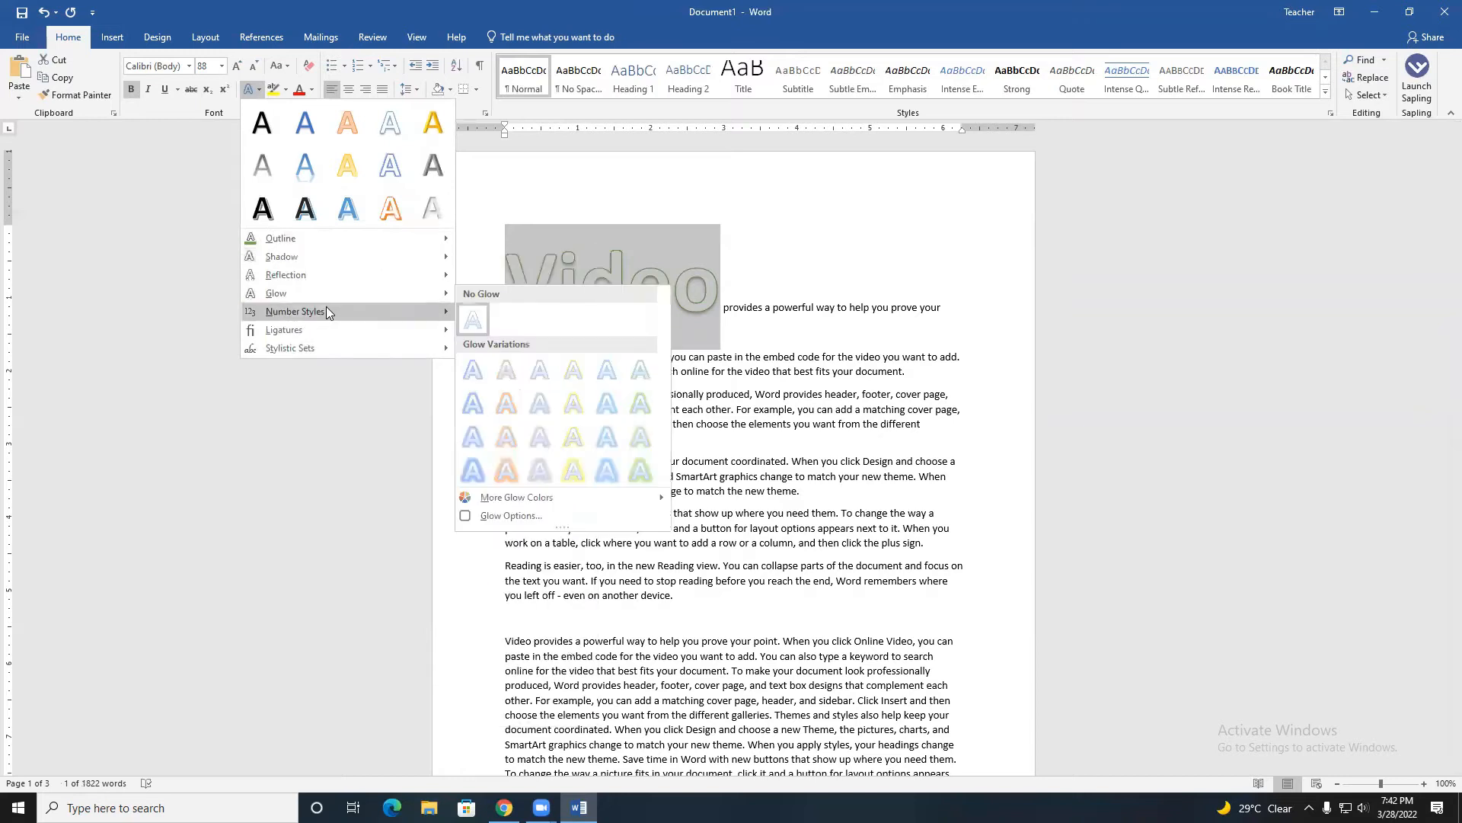
{"action": "mouse_move", "coordinate": [303, 243]}
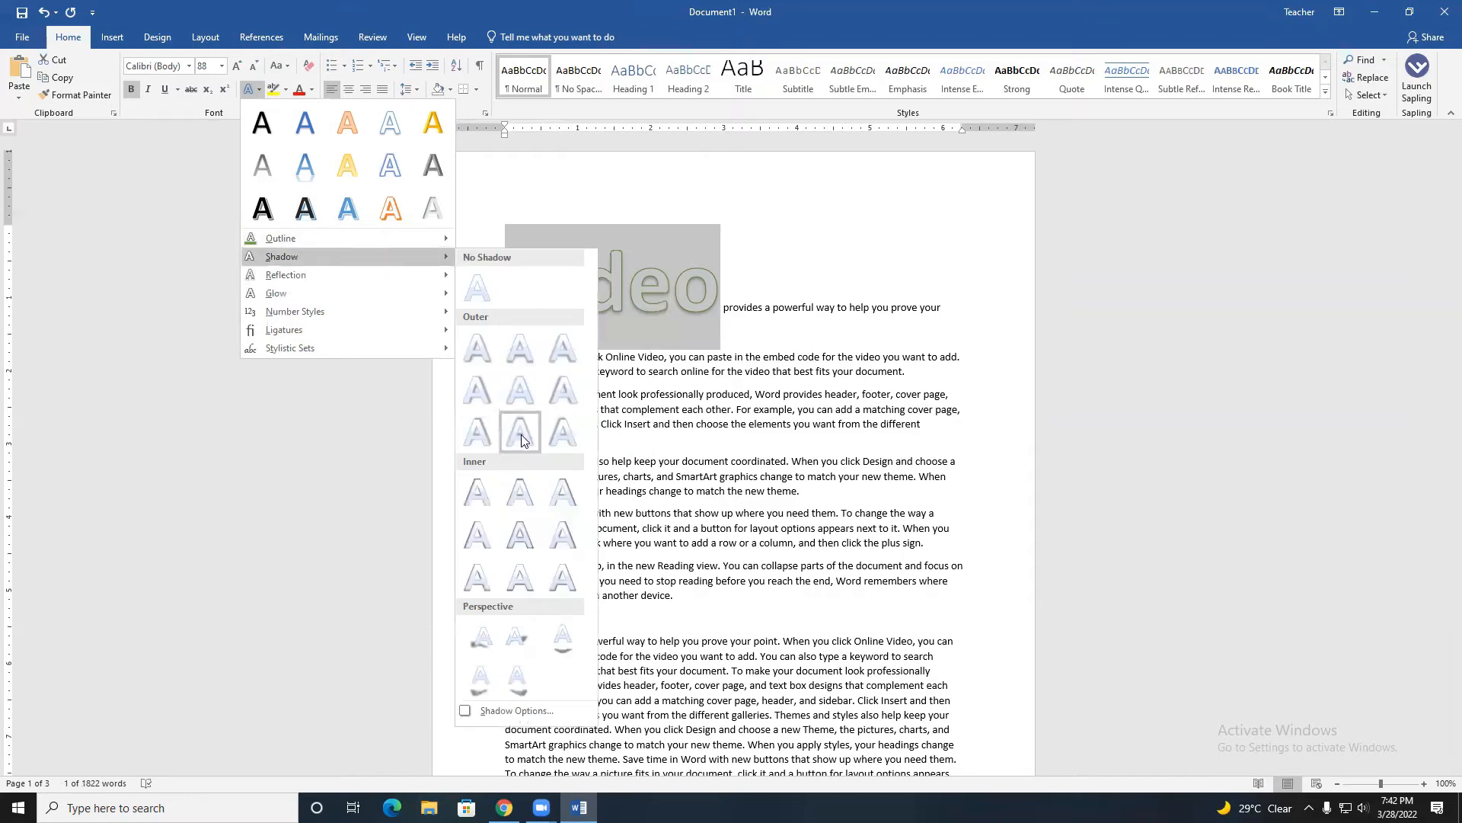
{"action": "left_click", "coordinate": [521, 434]}
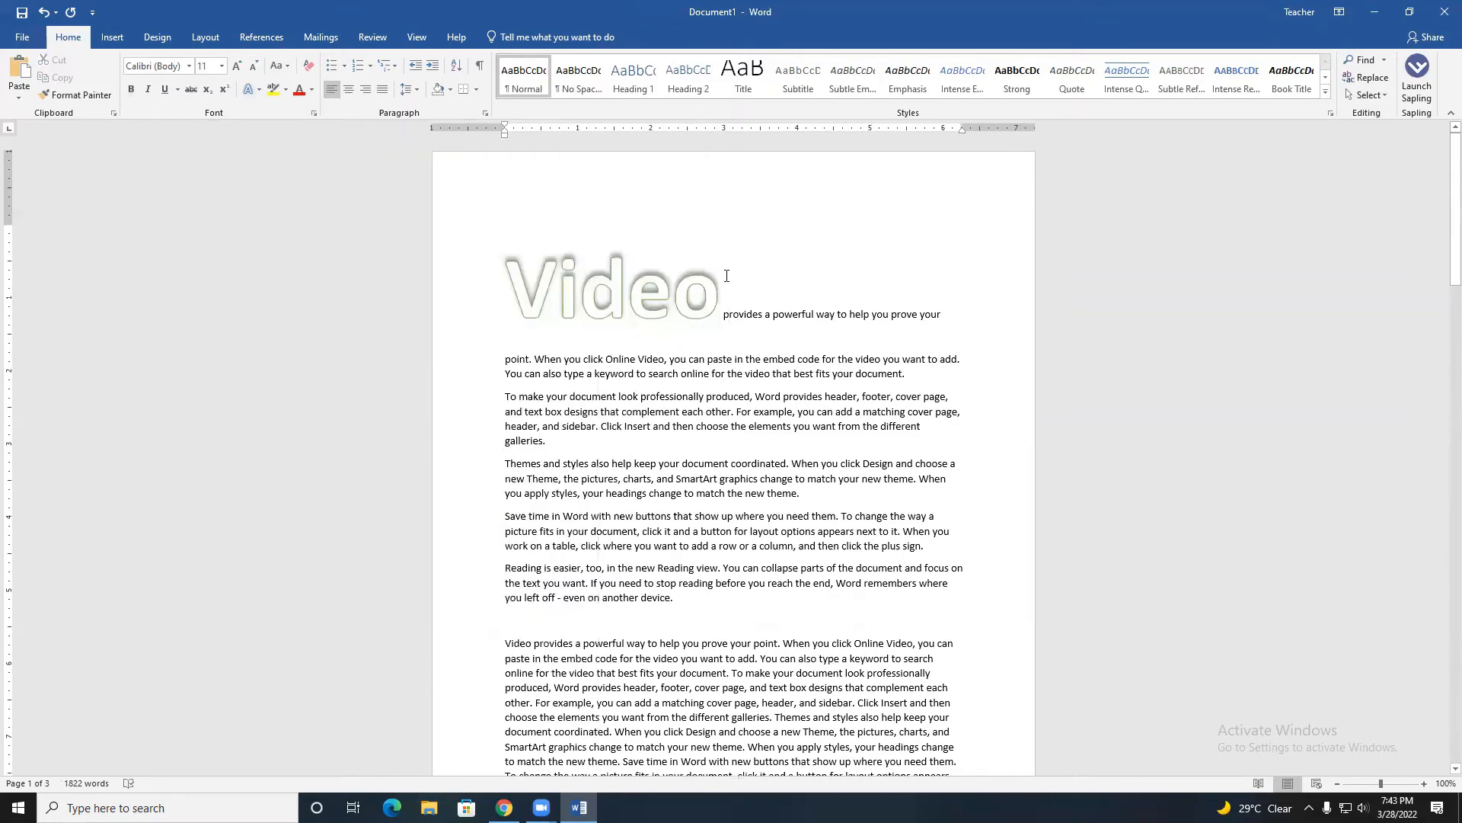
{"action": "left_click_drag", "start_coordinate": [726, 283], "coordinate": [401, 298]}
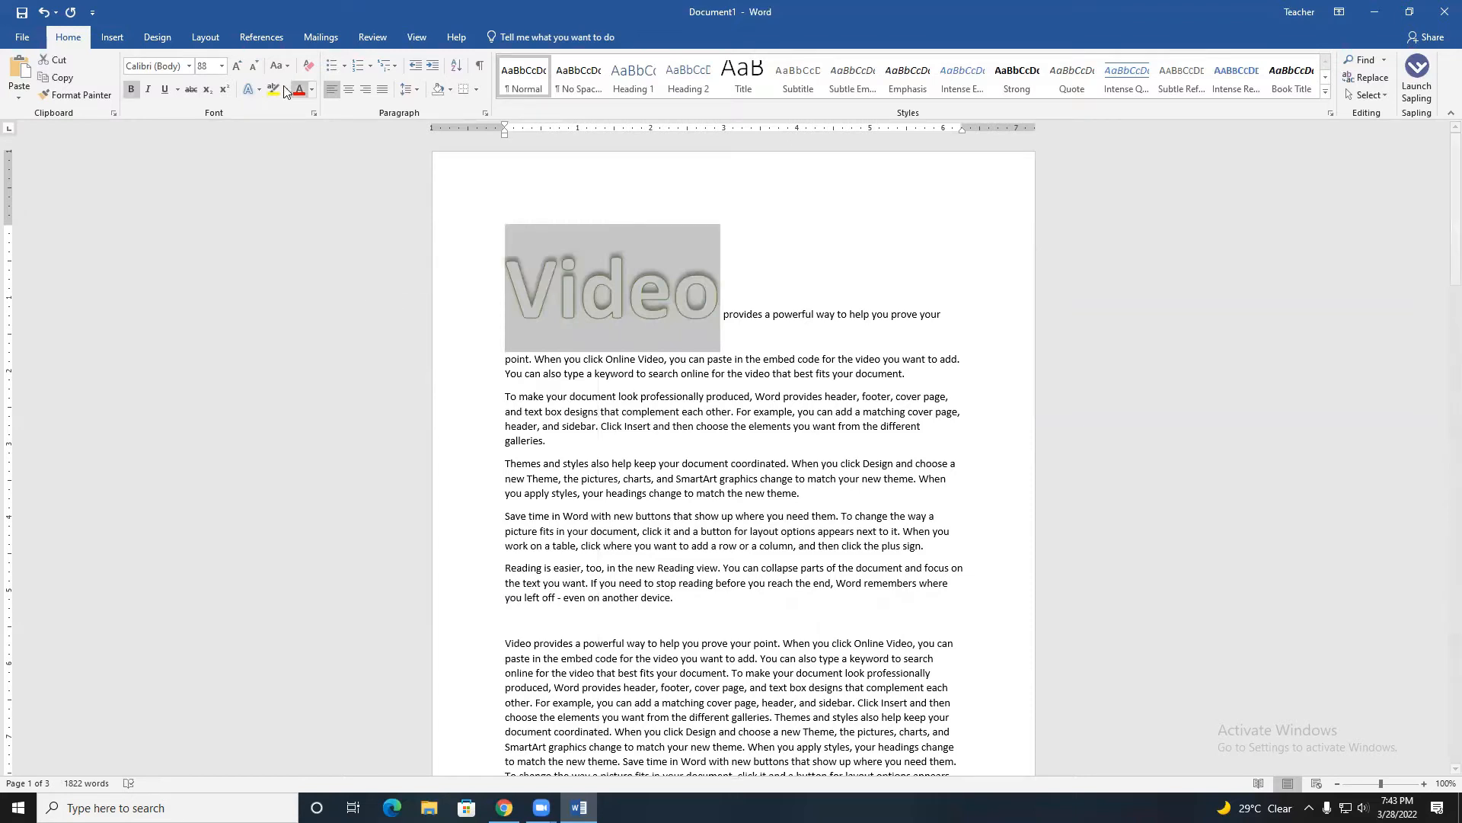
{"action": "left_click", "coordinate": [256, 90]}
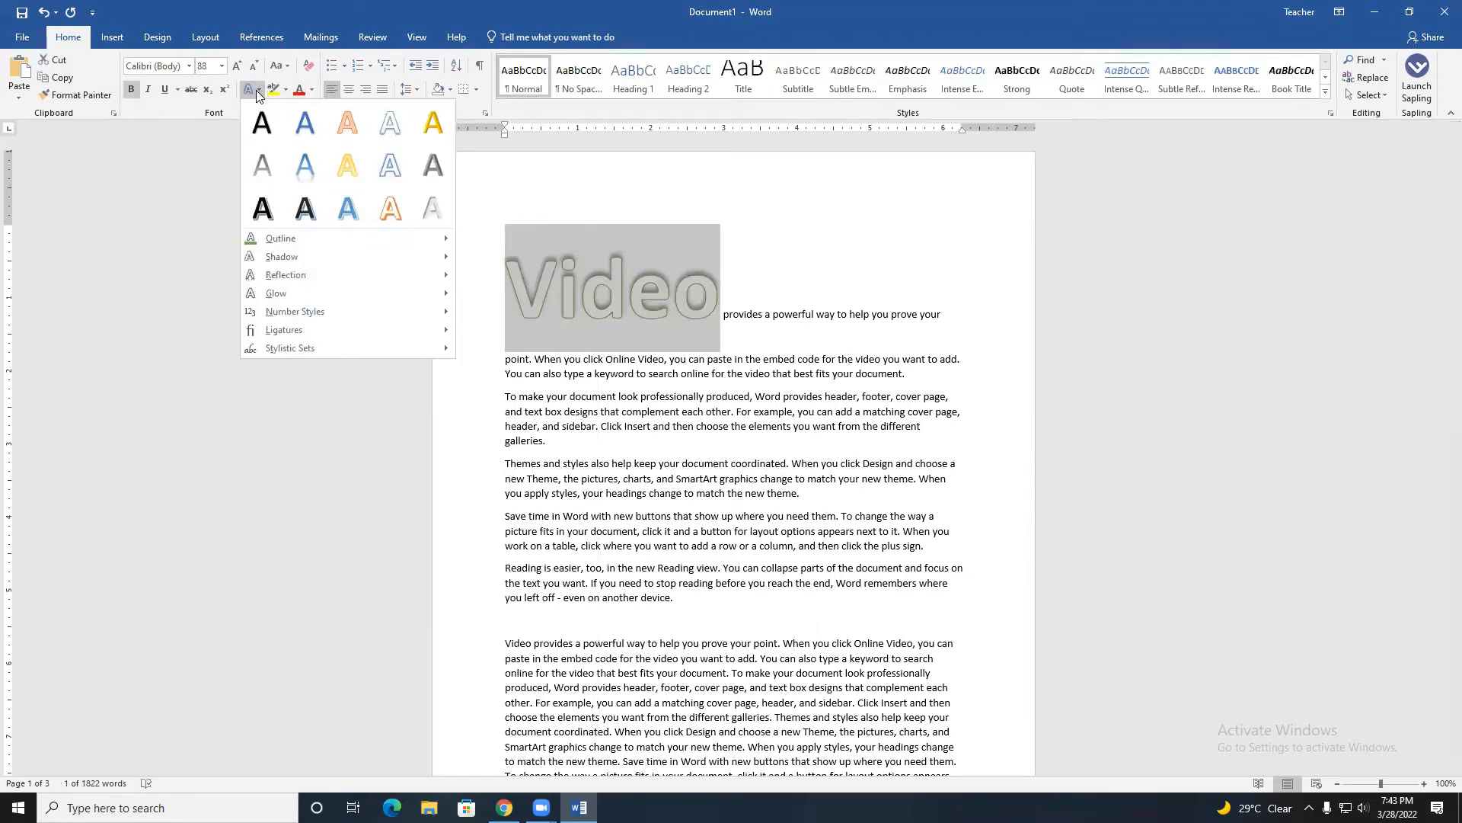
{"action": "left_click", "coordinate": [314, 126]}
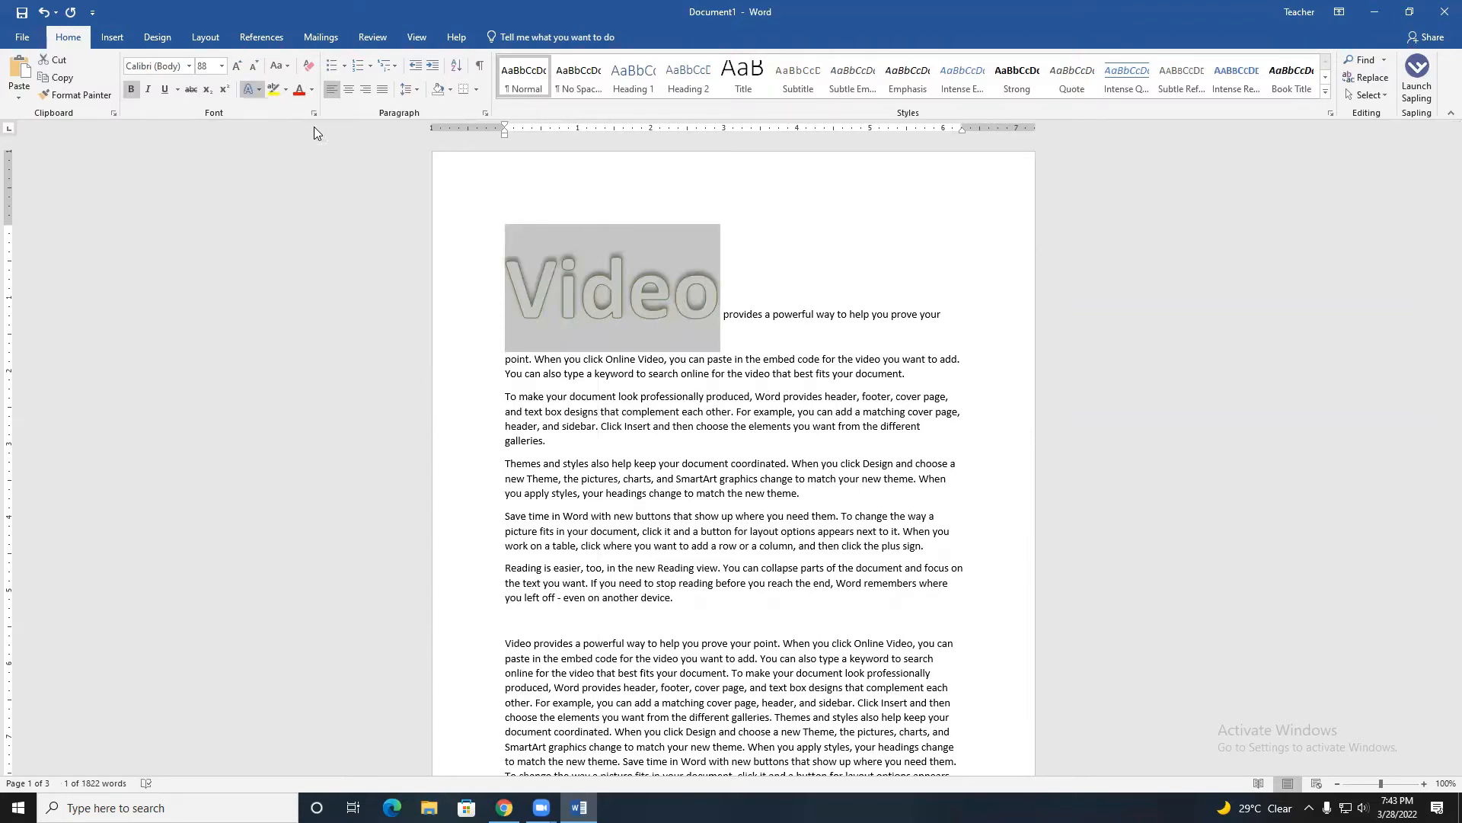
{"action": "left_click", "coordinate": [730, 350]}
Select 'Video' and browse the text effects gallery without applying anything.
{"action": "double_click", "coordinate": [576, 289]}
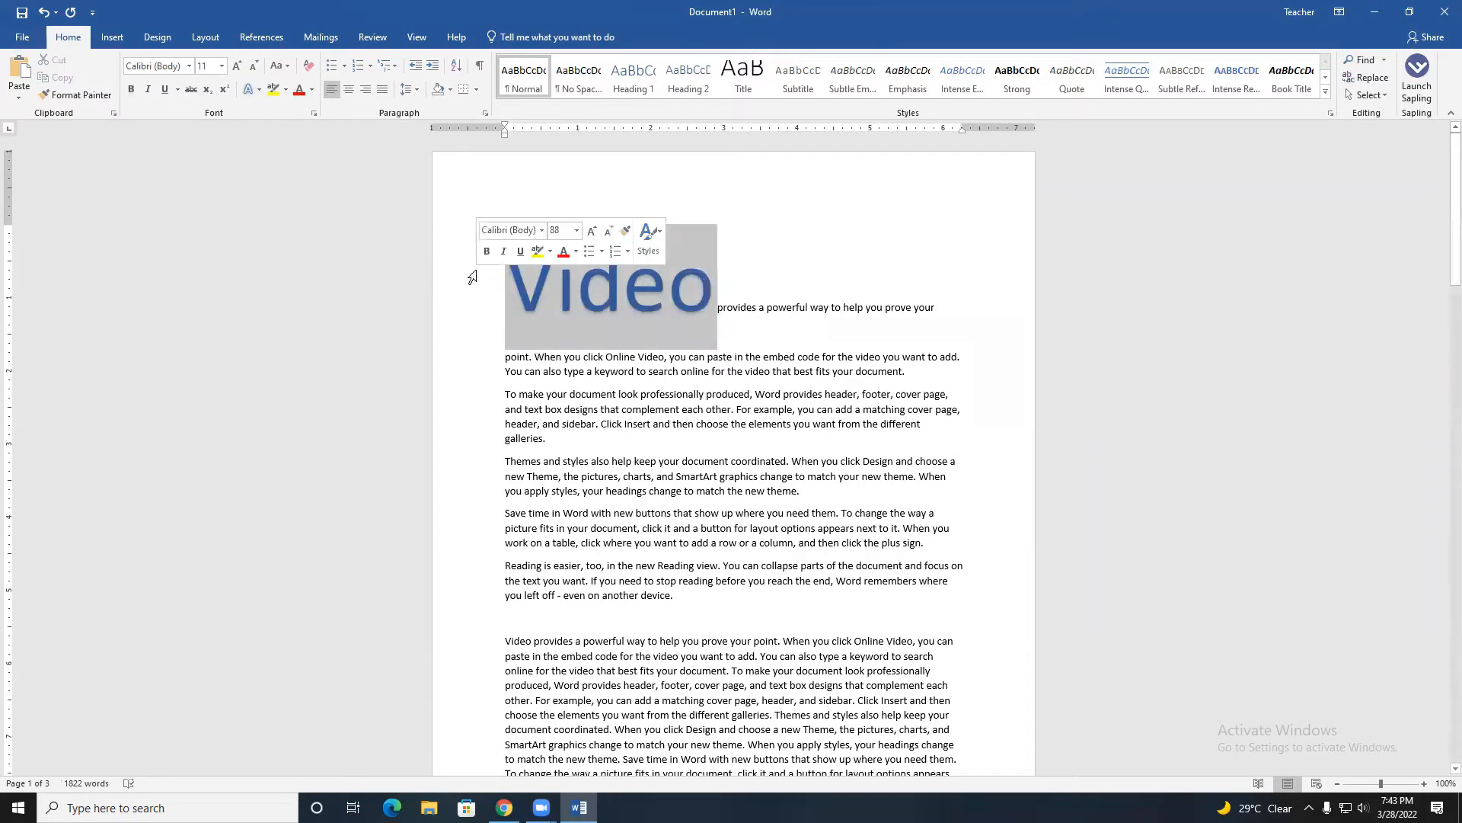
{"action": "left_click", "coordinate": [257, 92]}
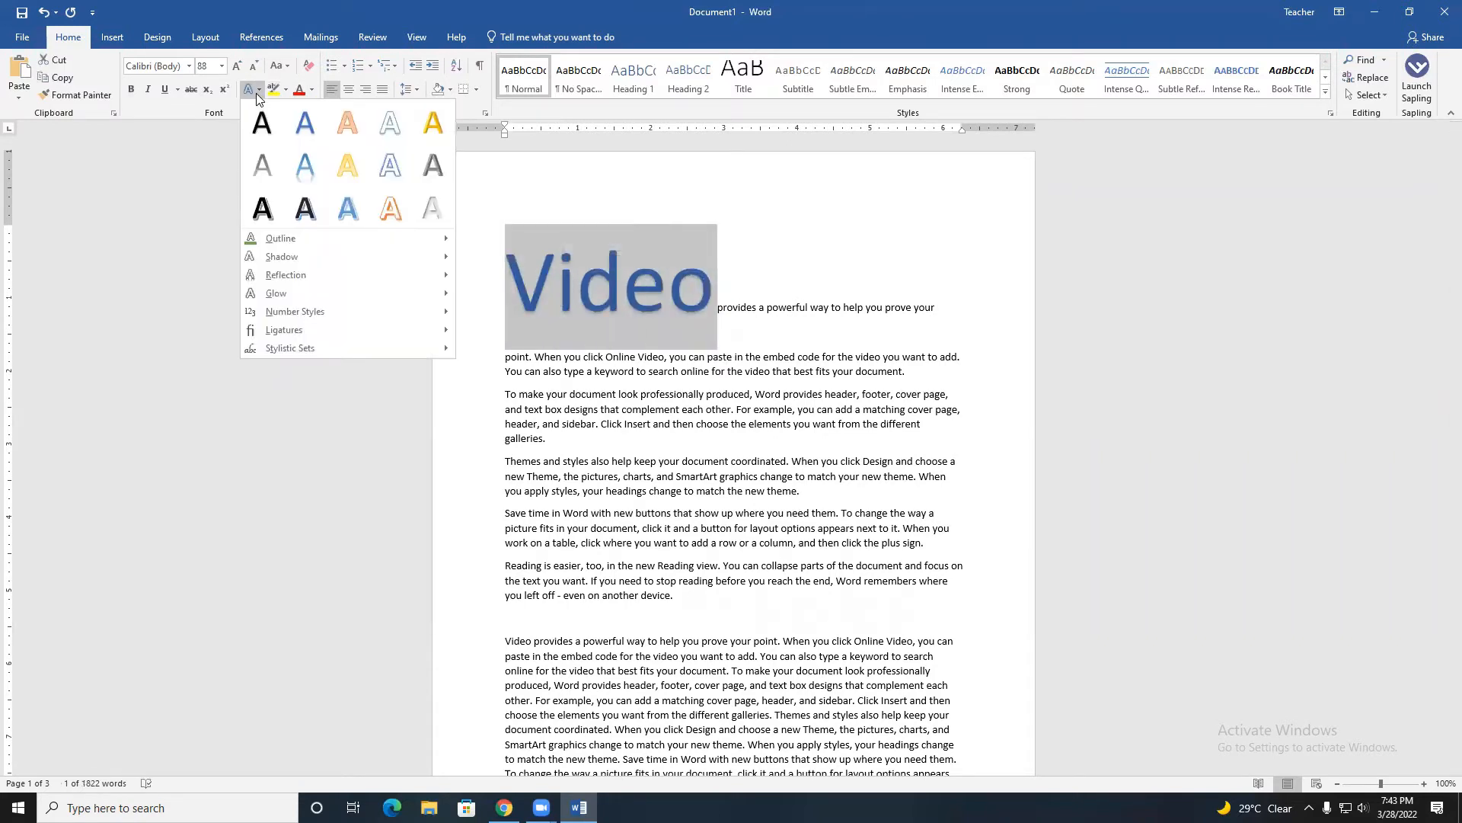
{"action": "mouse_move", "coordinate": [327, 238]}
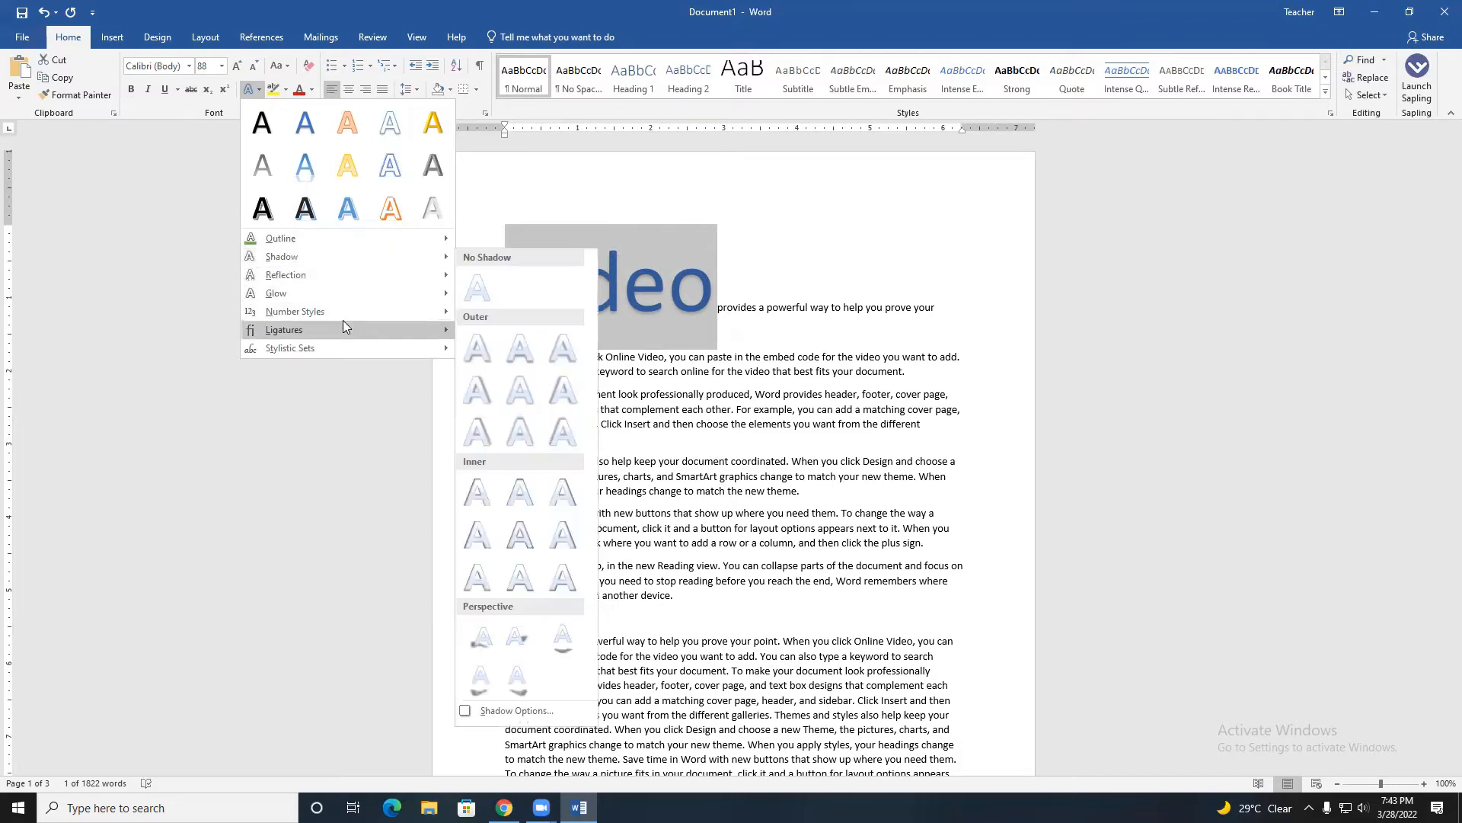
{"action": "mouse_move", "coordinate": [328, 271]}
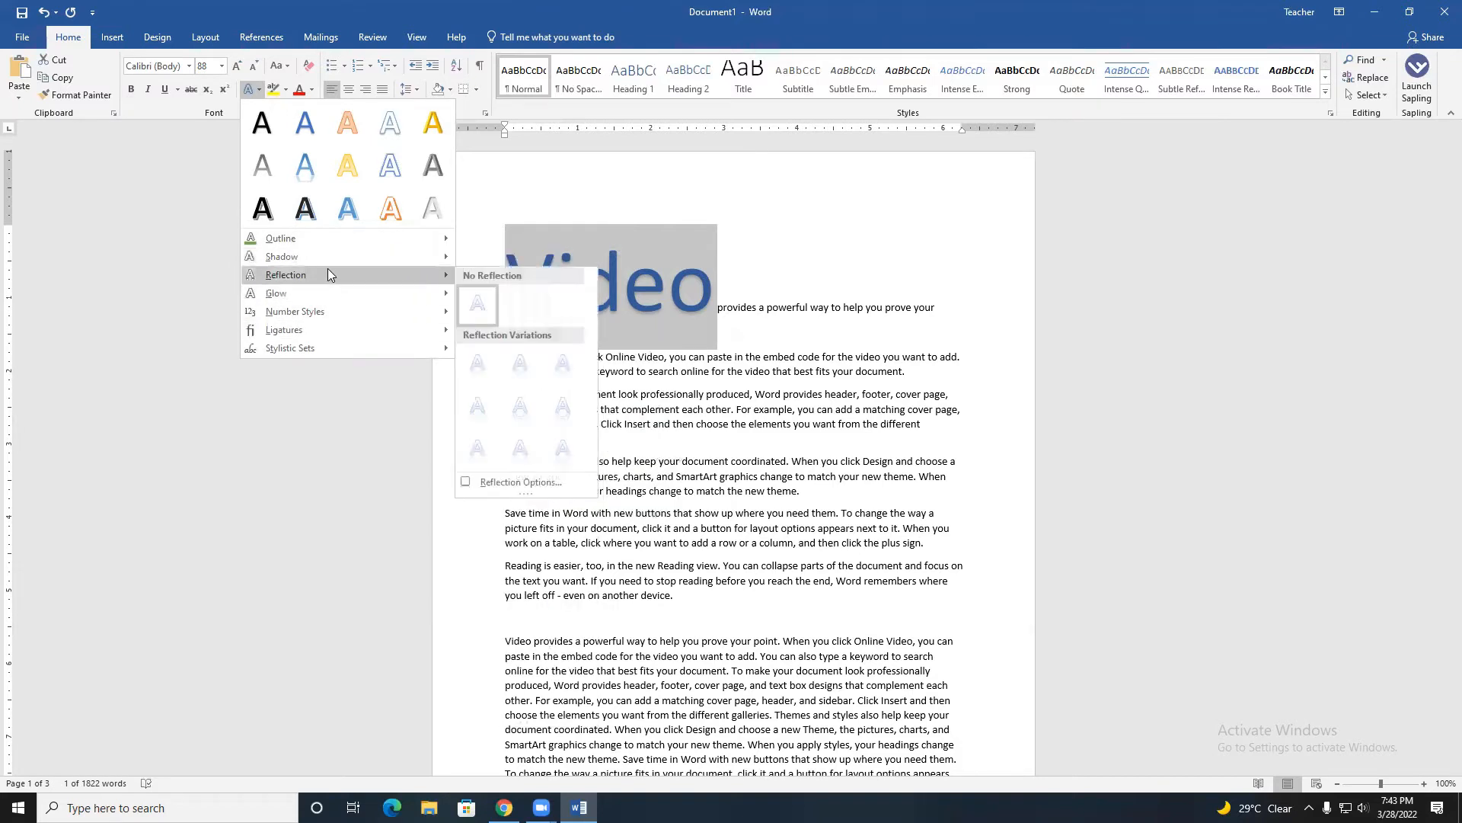
{"action": "mouse_move", "coordinate": [414, 254]}
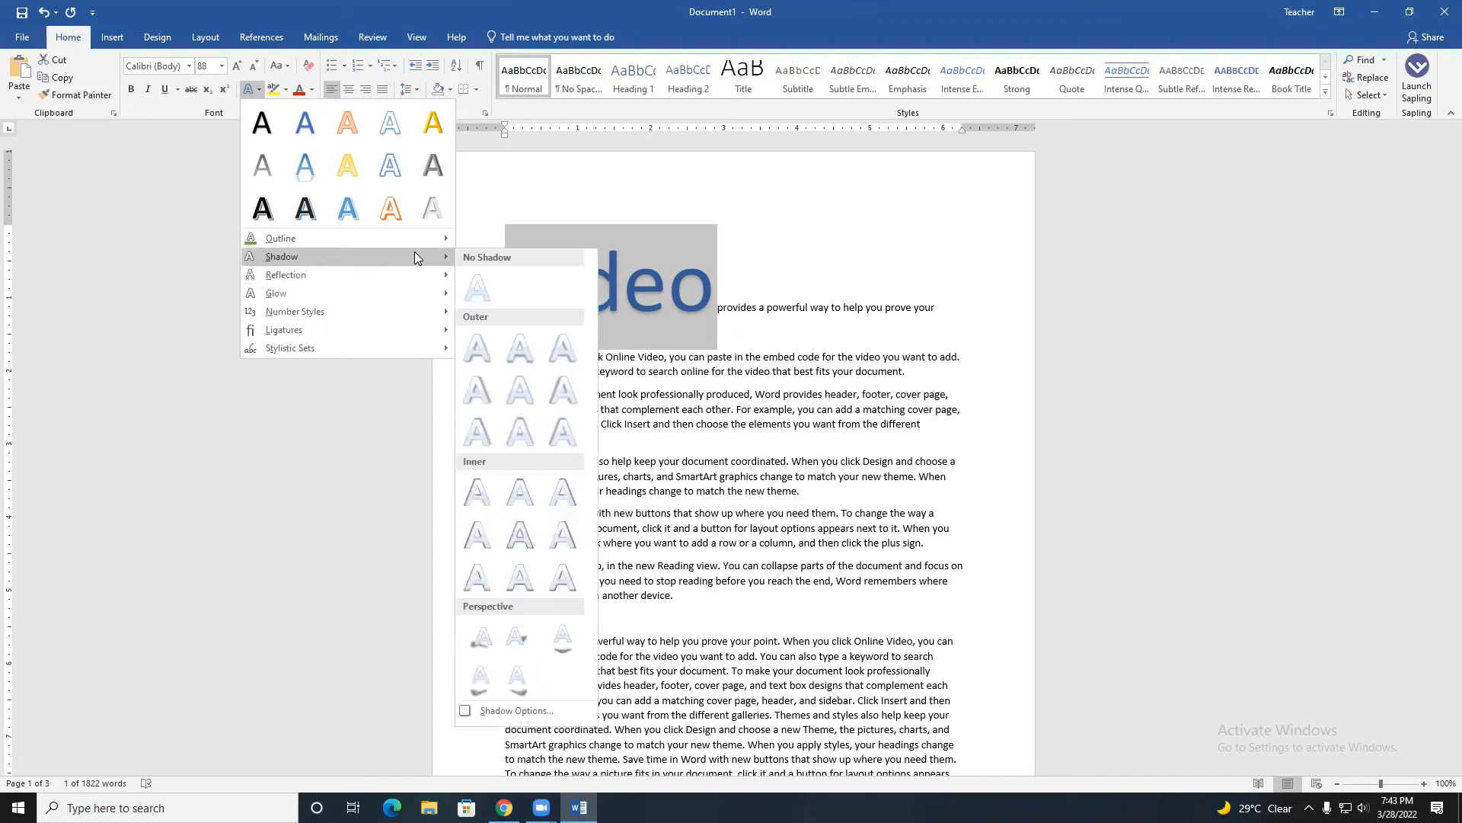
{"action": "left_click", "coordinate": [573, 217]}
{"action": "left_click", "coordinate": [708, 292]}
{"action": "left_click_drag", "start_coordinate": [708, 293], "coordinate": [471, 271]}
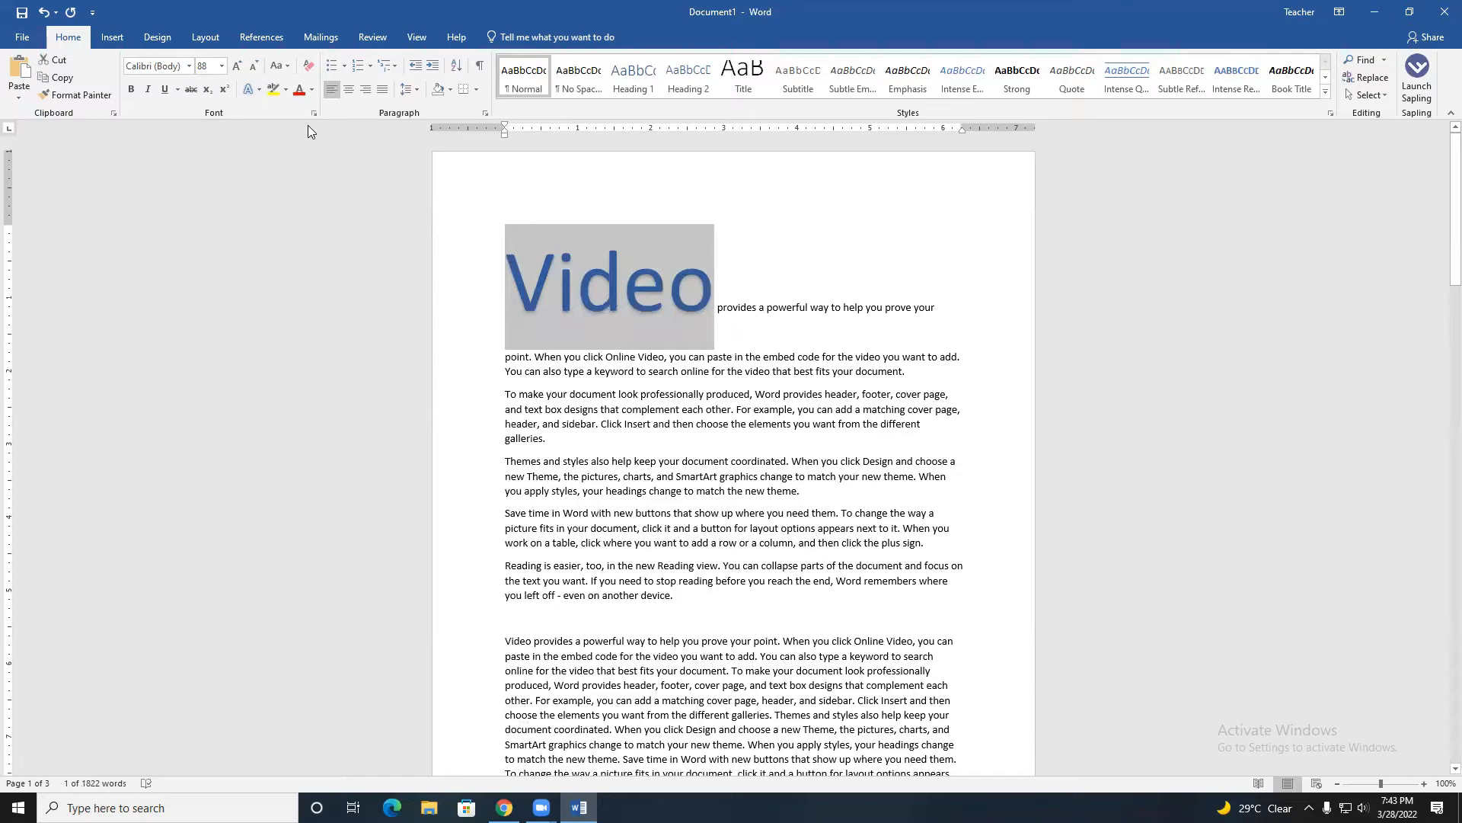
Change the font colour of 'Video' to white.
{"action": "left_click", "coordinate": [311, 91]}
{"action": "left_click", "coordinate": [299, 96]}
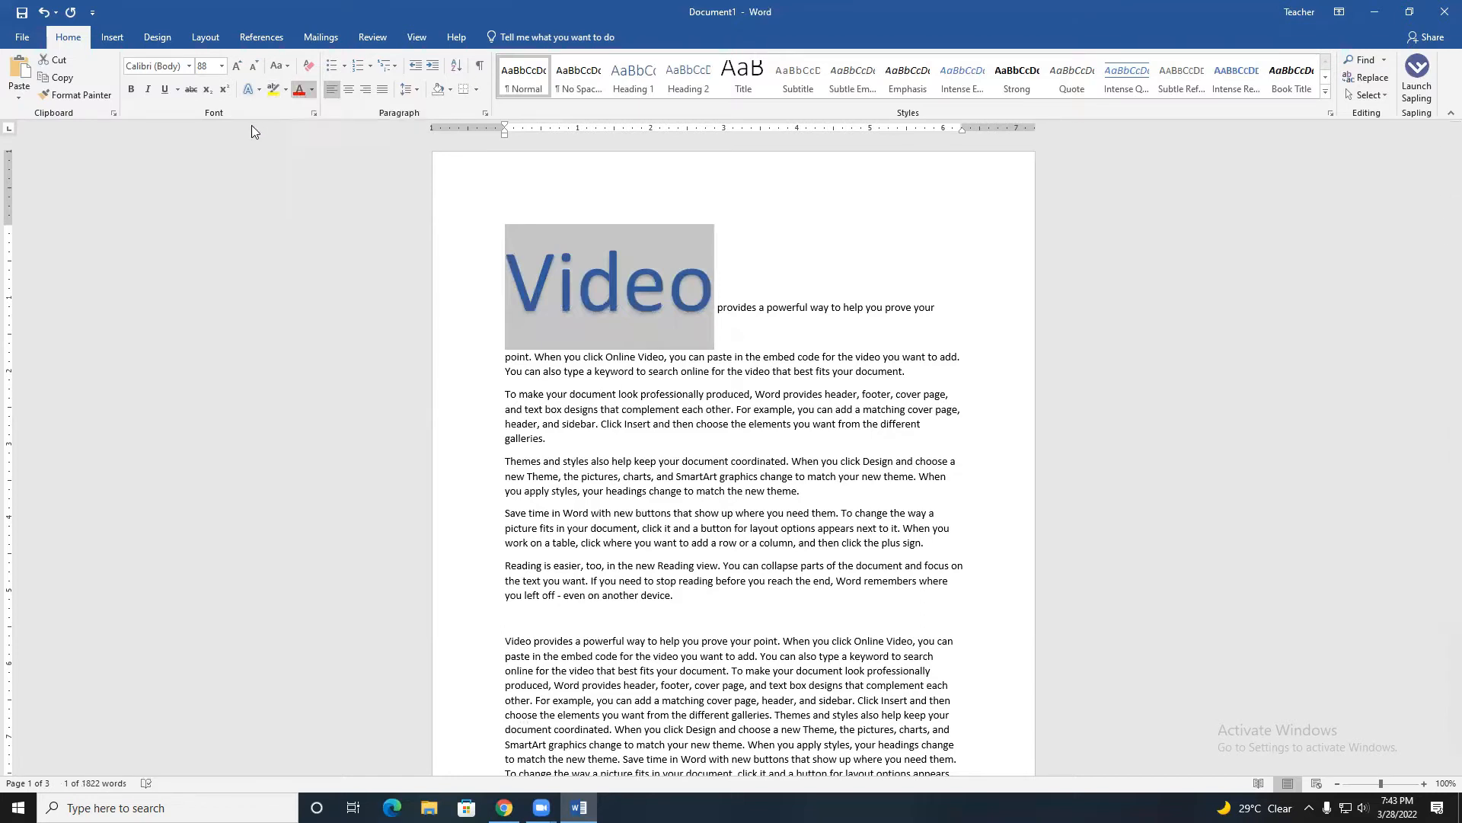
{"action": "left_click", "coordinate": [309, 95]}
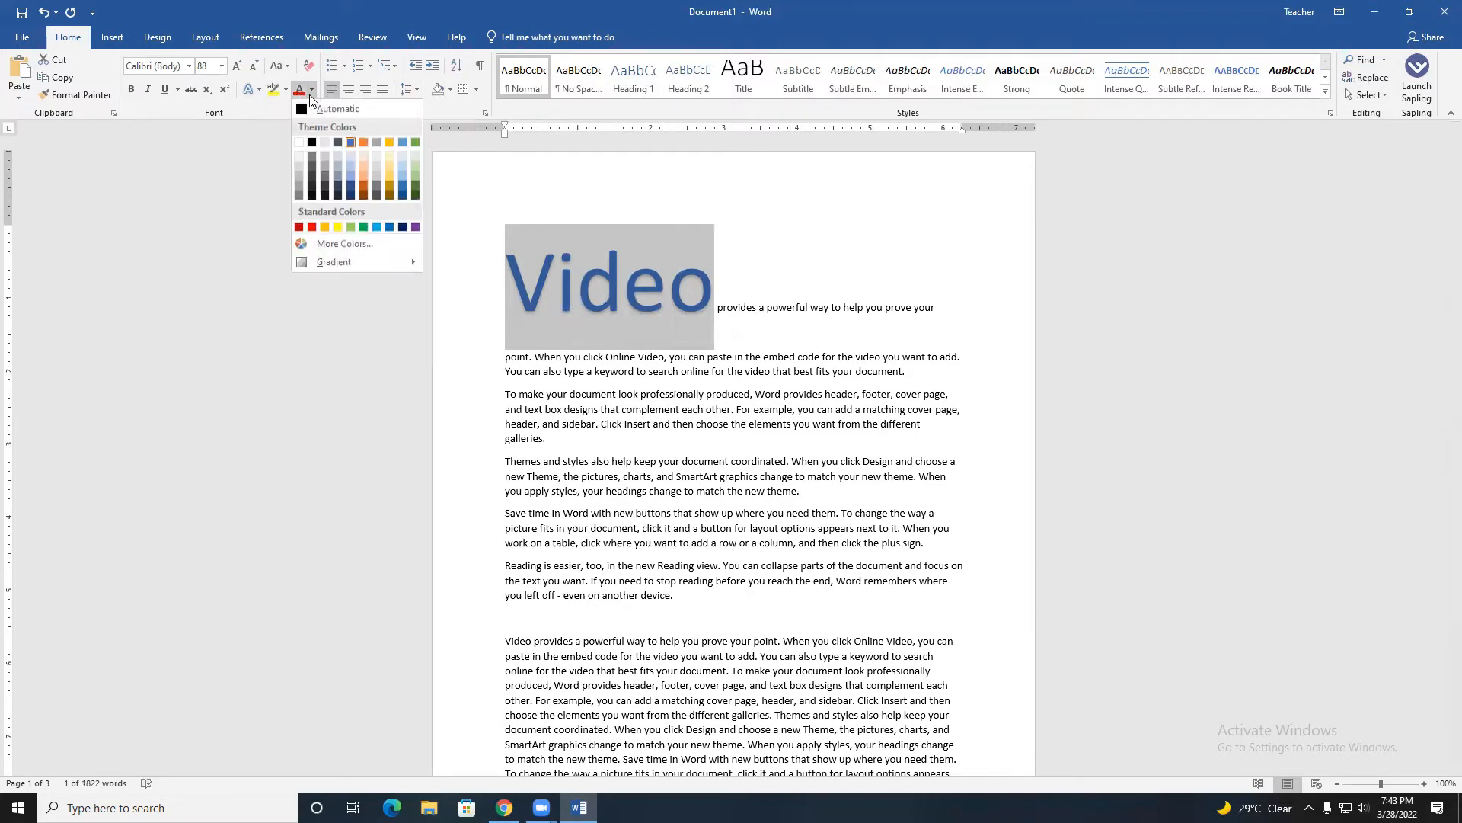
{"action": "left_click", "coordinate": [298, 142]}
{"action": "left_click", "coordinate": [839, 426]}
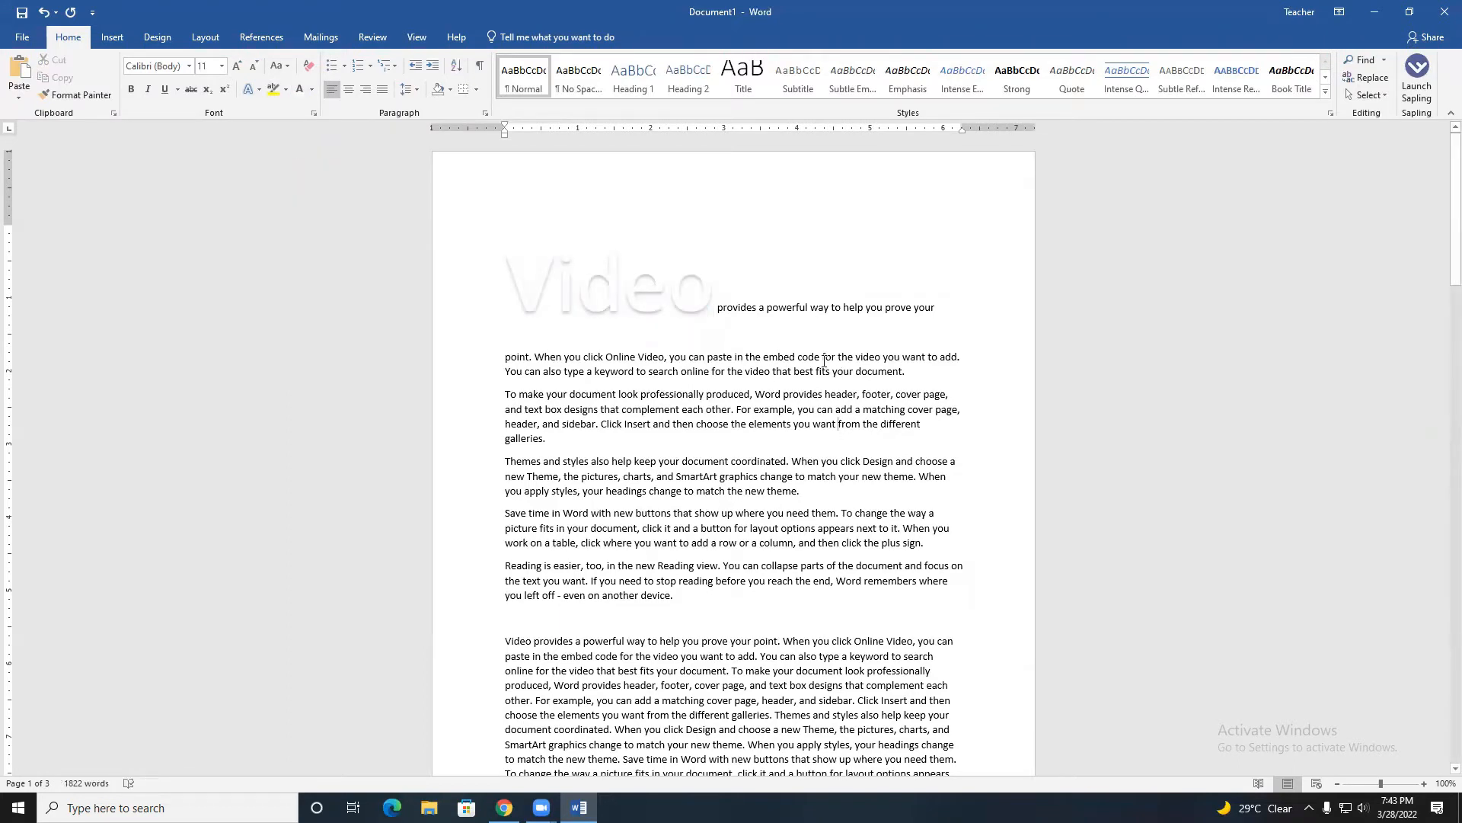
Apply a dark outline to the selected word 'Video' from Text Effects.
{"action": "left_click_drag", "start_coordinate": [711, 296], "coordinate": [500, 277]}
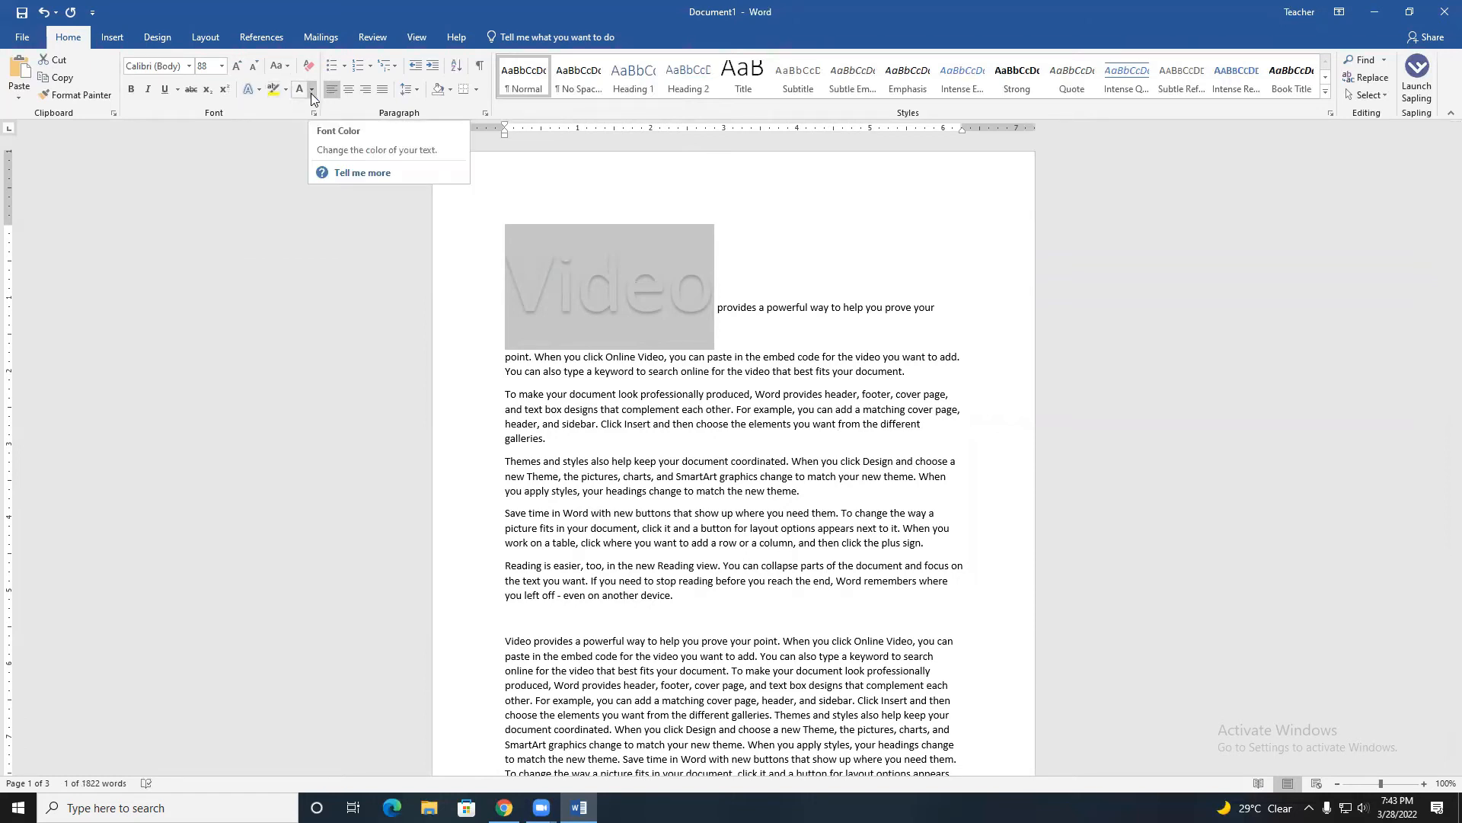
{"action": "left_click", "coordinate": [259, 90]}
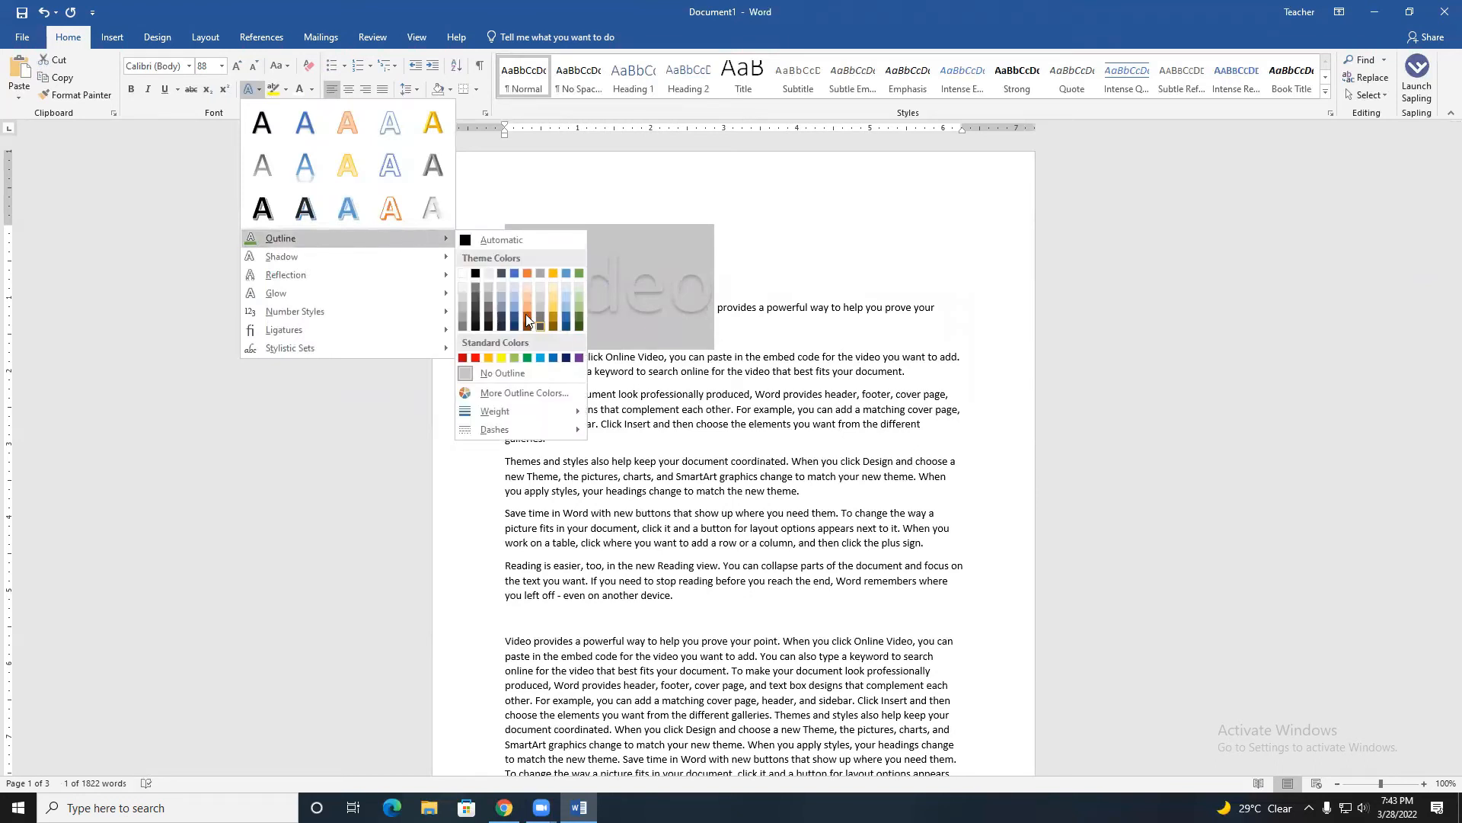
{"action": "left_click", "coordinate": [475, 274]}
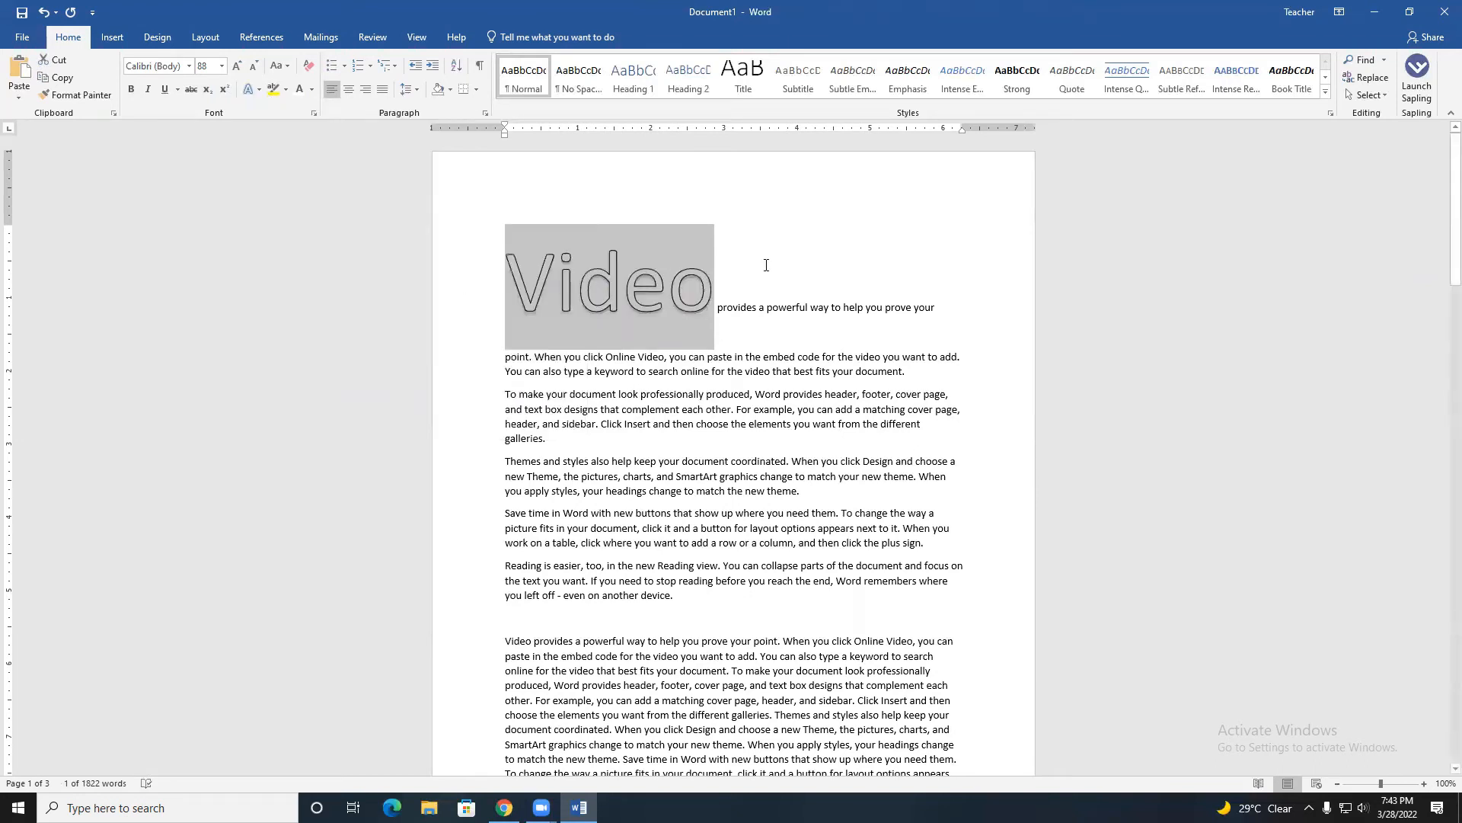
{"action": "left_click", "coordinate": [257, 89]}
Display the Reflection Variations submenu in Text Effects for 'Video'.
{"action": "mouse_move", "coordinate": [310, 278]}
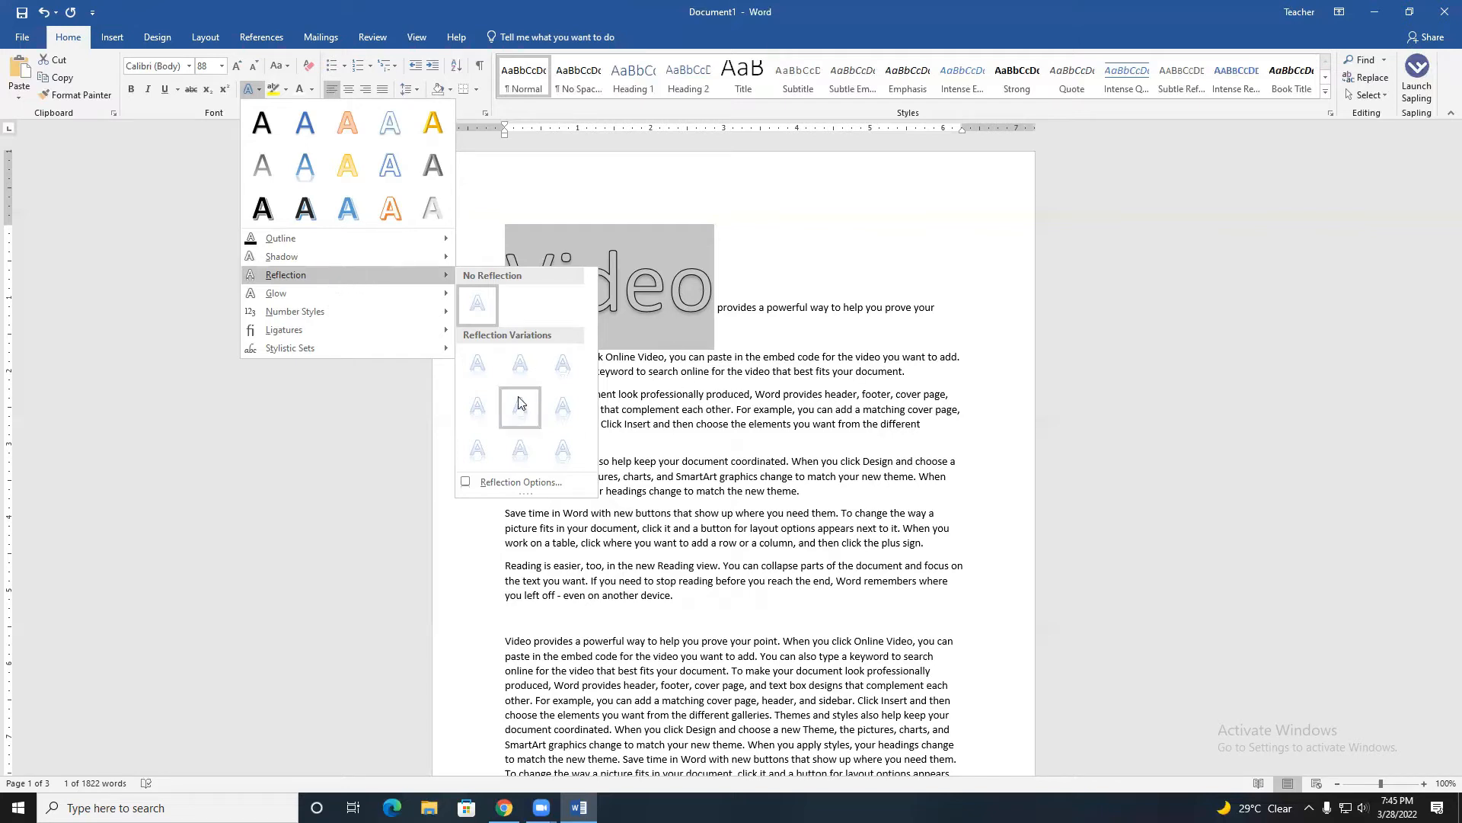
Add a reflection and then a yellow glow to 'Video'.
{"action": "left_click", "coordinate": [521, 370]}
{"action": "left_click", "coordinate": [810, 335]}
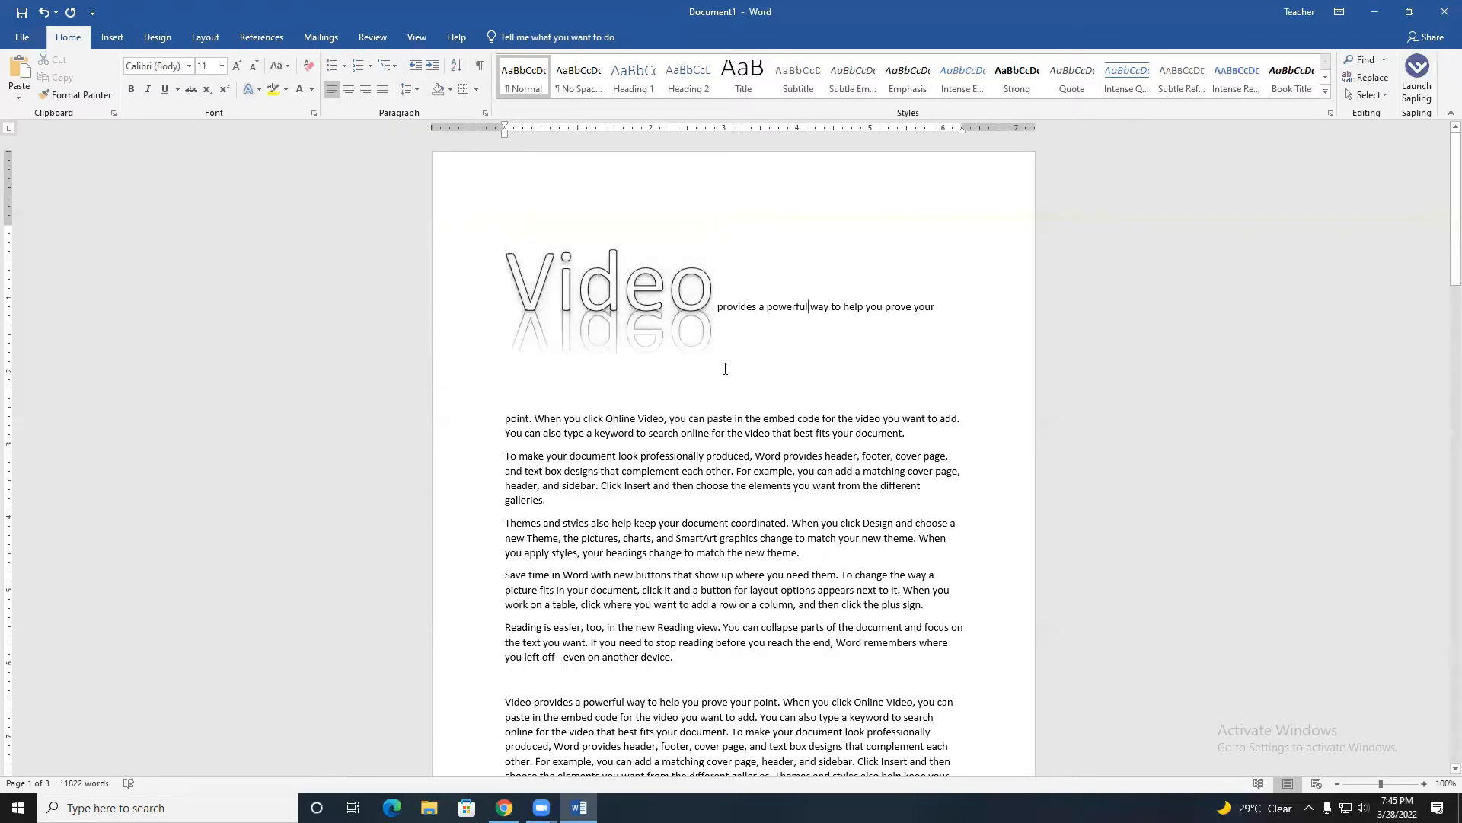
{"action": "left_click", "coordinate": [445, 273]}
{"action": "left_click", "coordinate": [259, 89]}
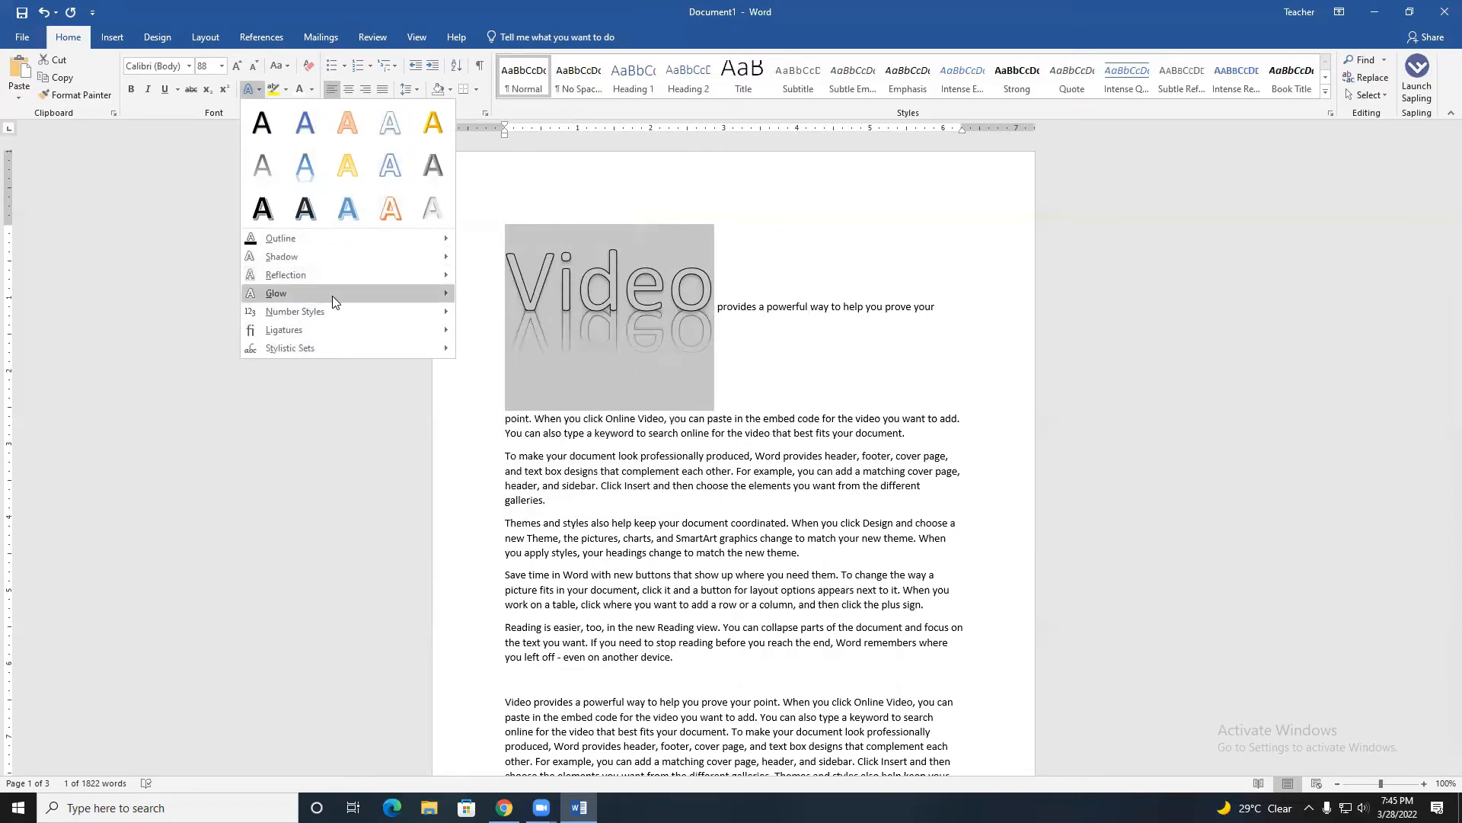
{"action": "mouse_move", "coordinate": [332, 295]}
{"action": "left_click", "coordinate": [573, 370]}
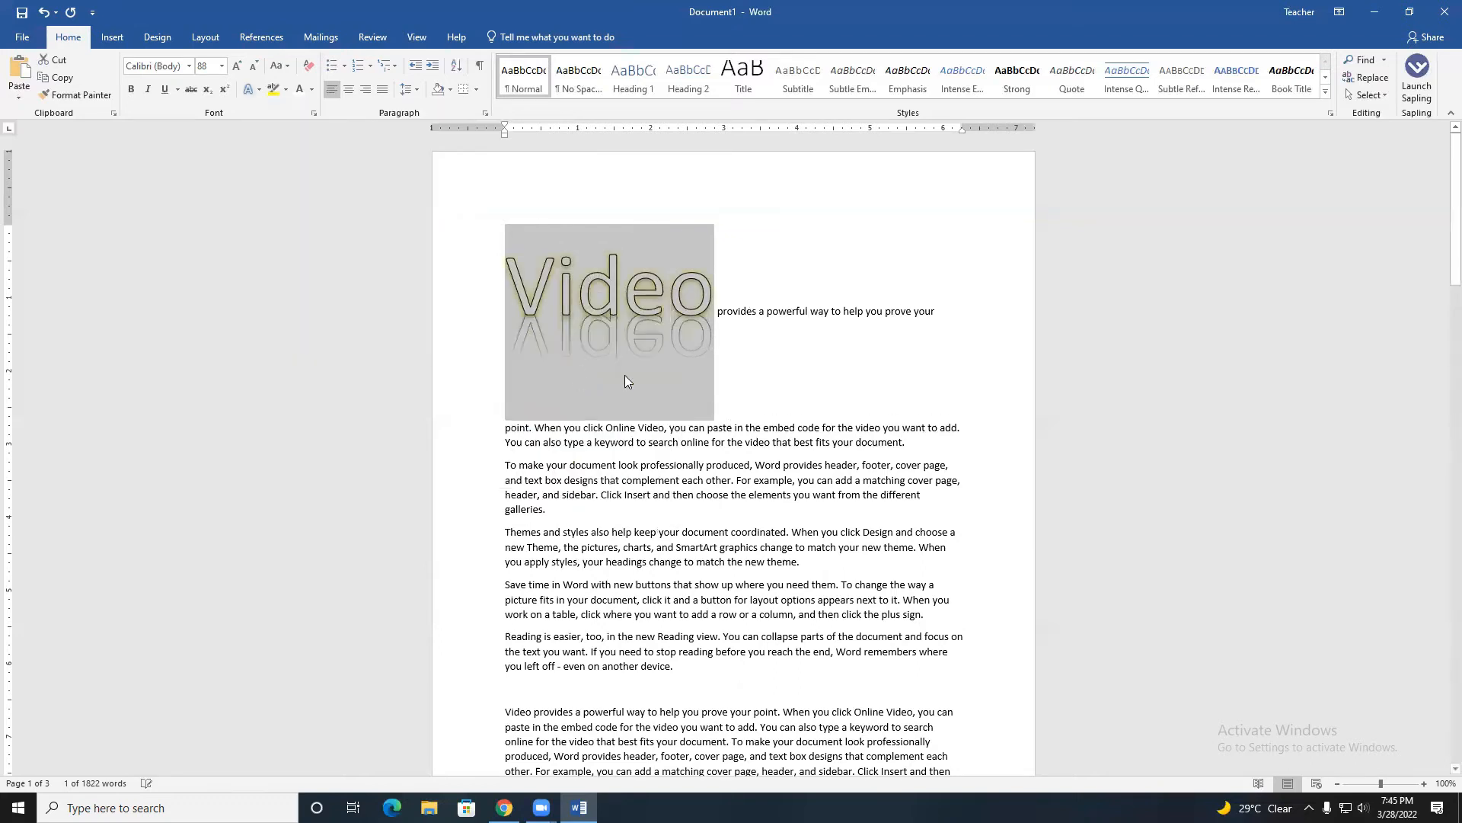
{"action": "left_click", "coordinate": [846, 416]}
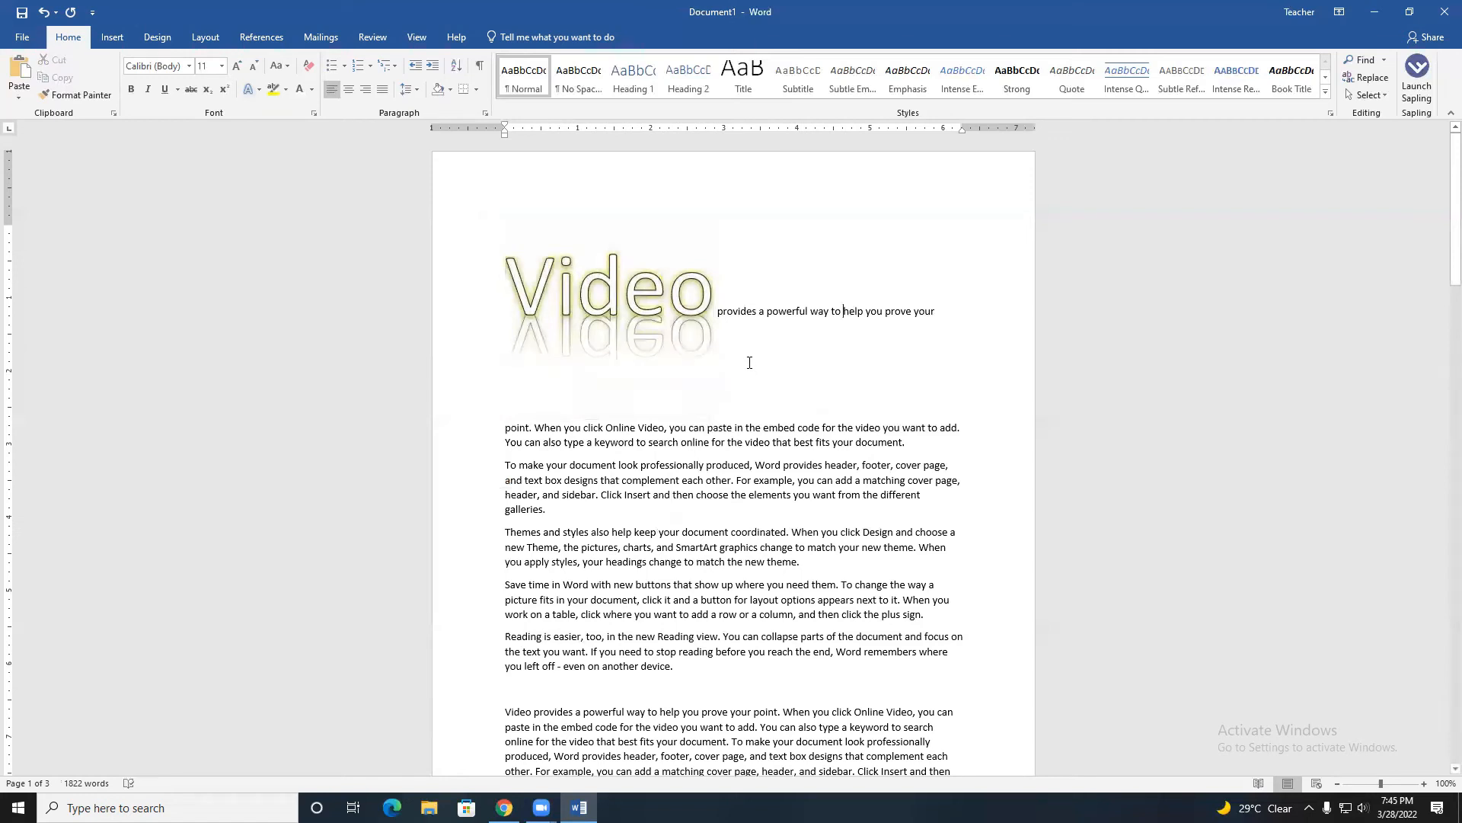
Set proportional lining numbers on 'Video' from the Text Effects menu.
{"action": "left_click", "coordinate": [705, 330]}
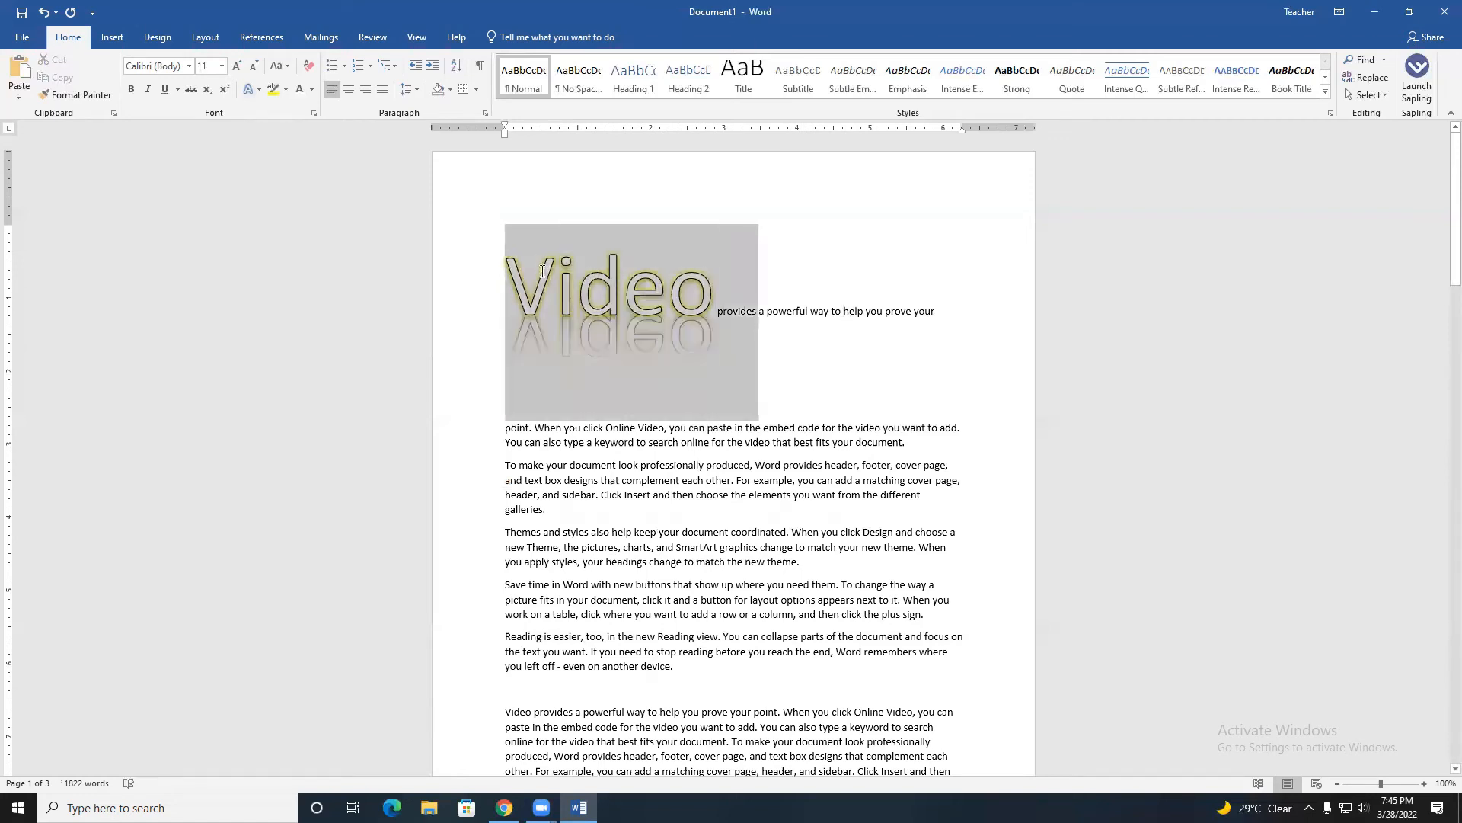
{"action": "left_click", "coordinate": [256, 91]}
{"action": "mouse_move", "coordinate": [311, 330]}
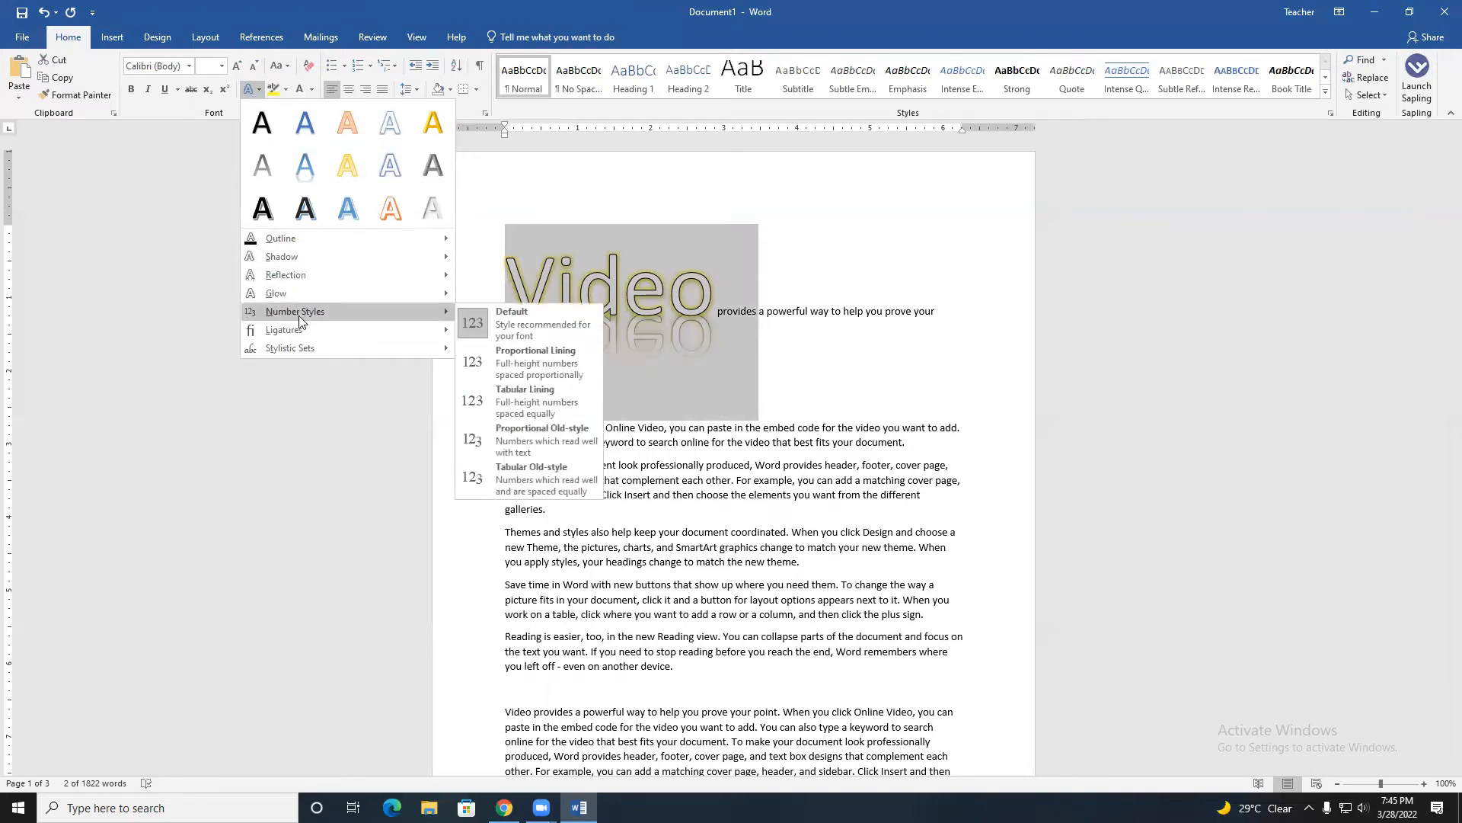
{"action": "left_click", "coordinate": [546, 360]}
{"action": "left_click", "coordinate": [682, 352]}
Undo the glow and reflection, leaving 'Video' with only its outline.
{"action": "key", "text": "ctrl+z"}
{"action": "key", "text": "ctrl+z"}
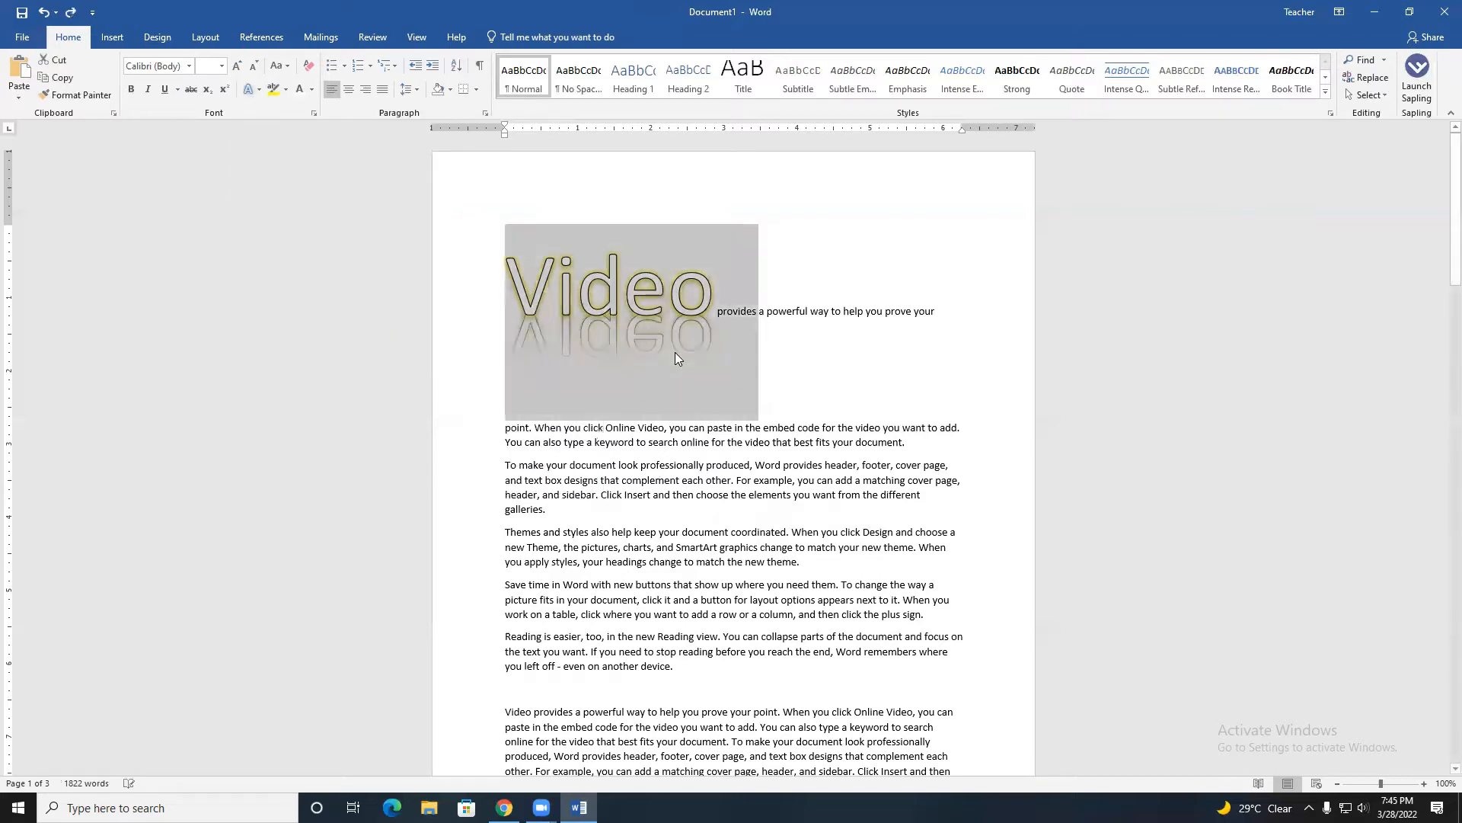
{"action": "key", "text": "ctrl+z"}
{"action": "left_click", "coordinate": [714, 306]}
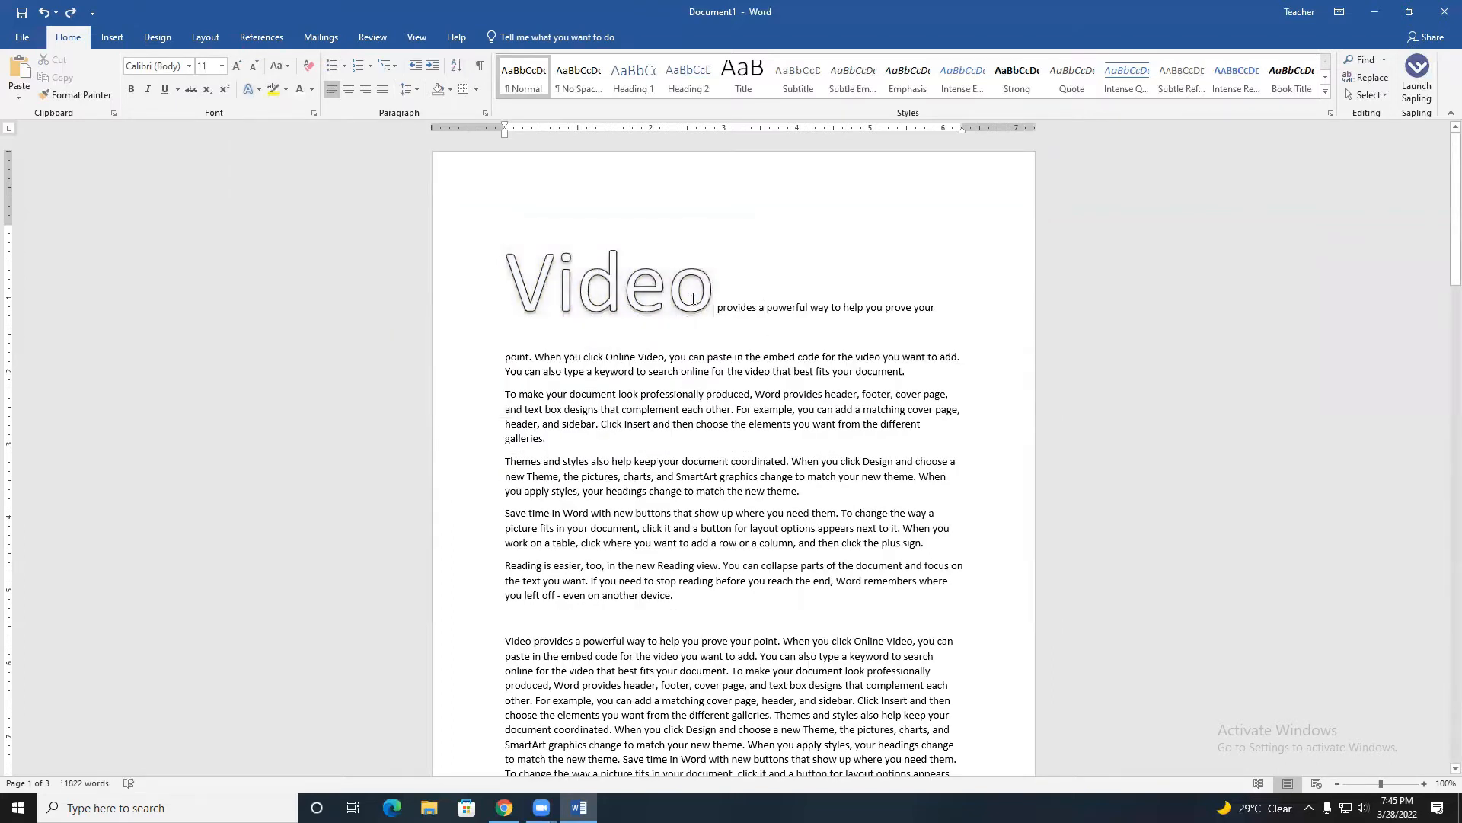
Enlarge 'Video provides' one point with Ctrl+] and make it bold, underlined and italic.
{"action": "scroll", "coordinate": [674, 316], "scroll_direction": "down", "scroll_amount": 3}
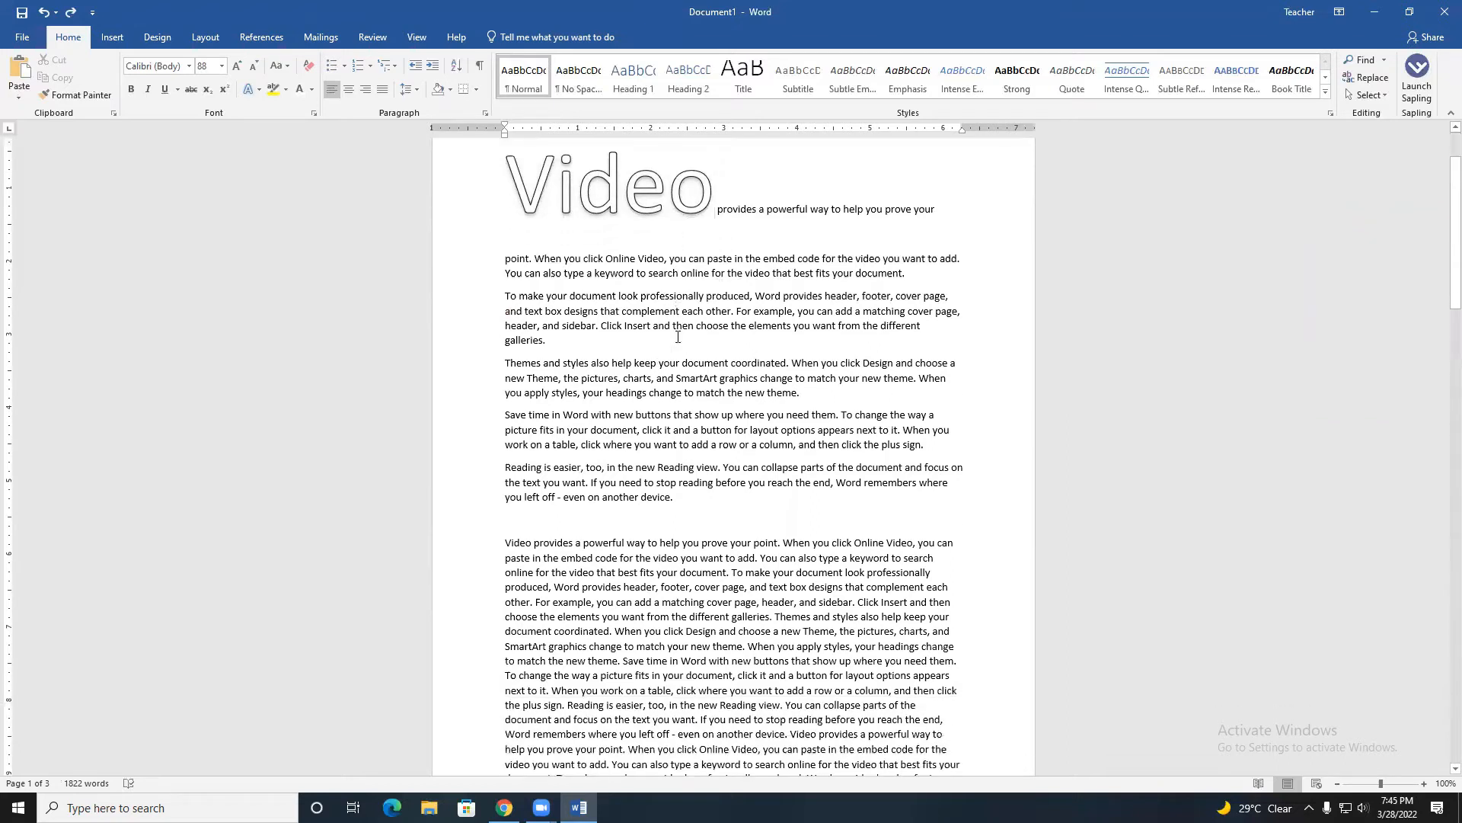
{"action": "left_click", "coordinate": [588, 325]}
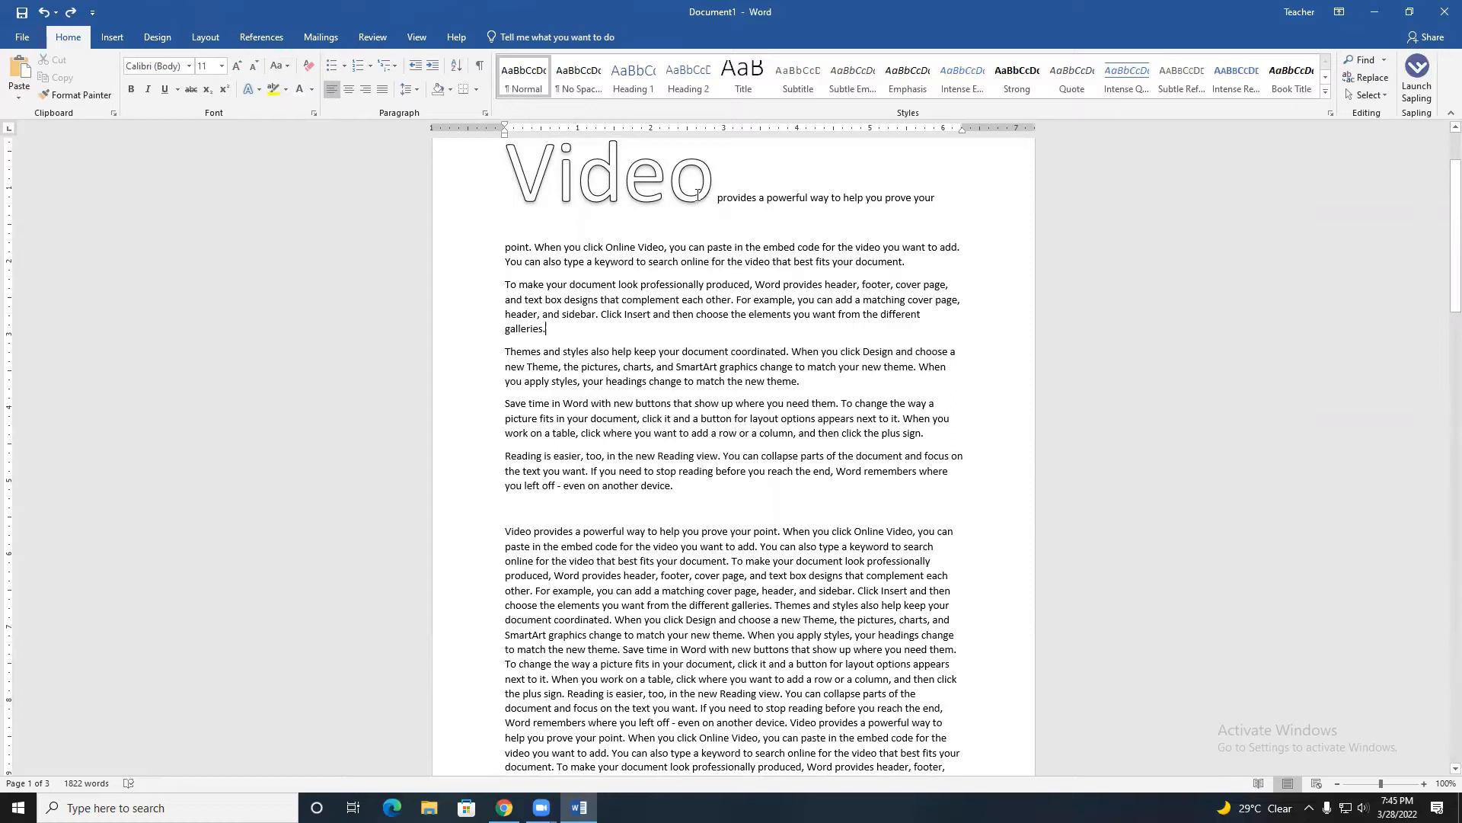
{"action": "left_click_drag", "start_coordinate": [702, 194], "coordinate": [514, 215]}
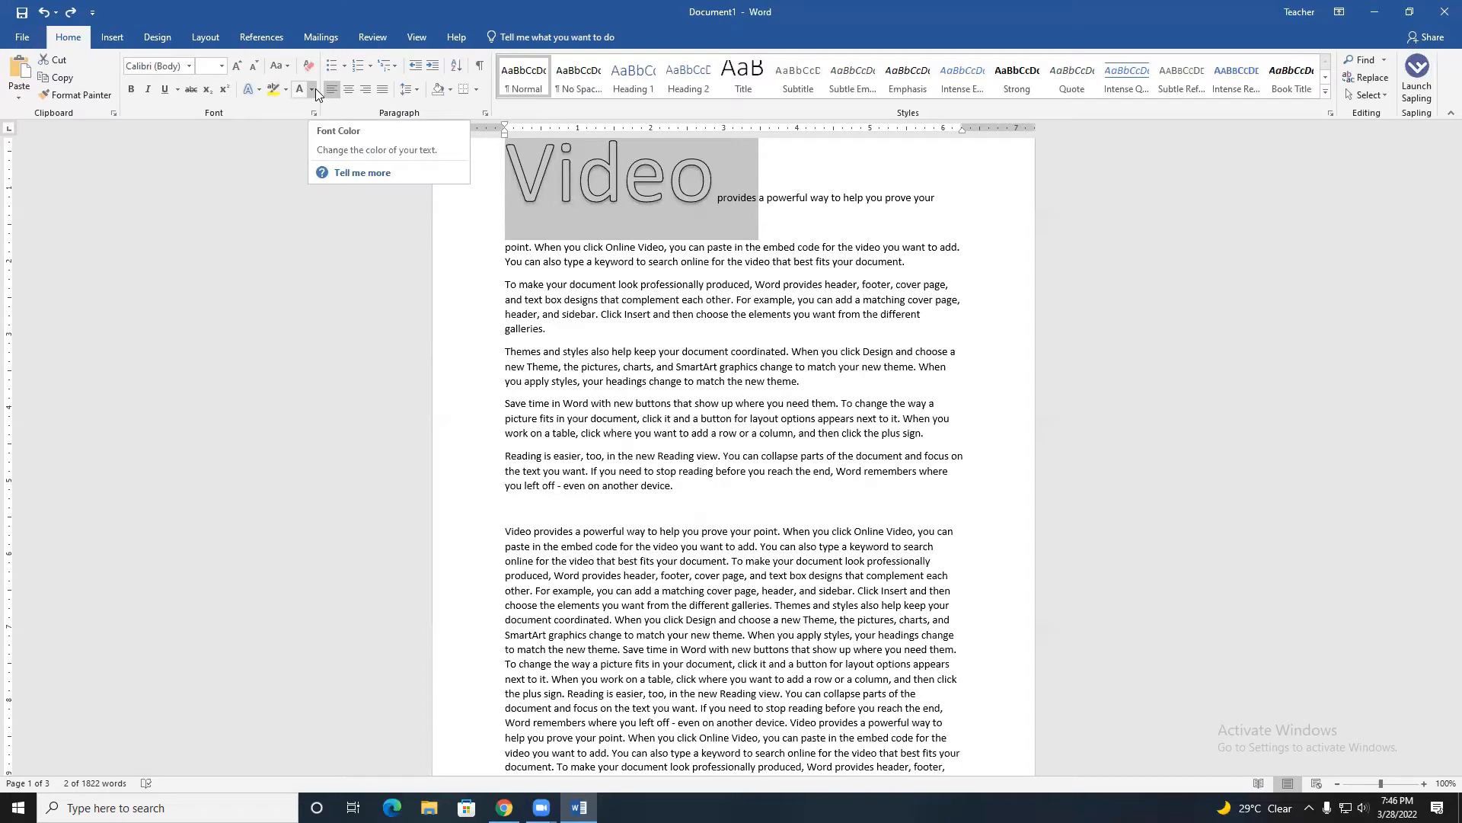
{"action": "key", "text": "ctrl+bracketright"}
{"action": "key", "text": "ctrl+bracketright"}
{"action": "key", "text": "ctrl+bracketright"}
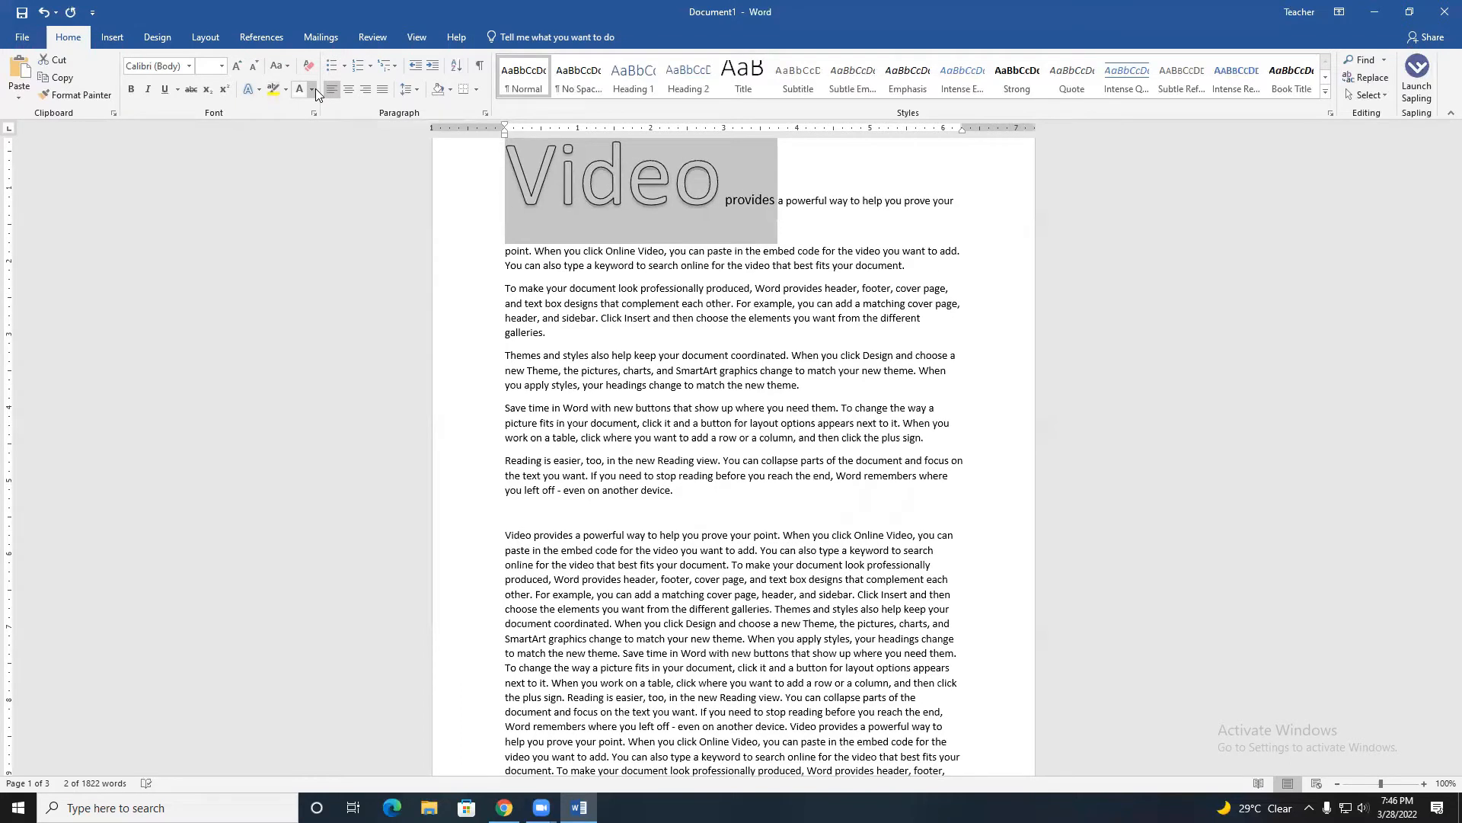
{"action": "key", "text": "ctrl+b"}
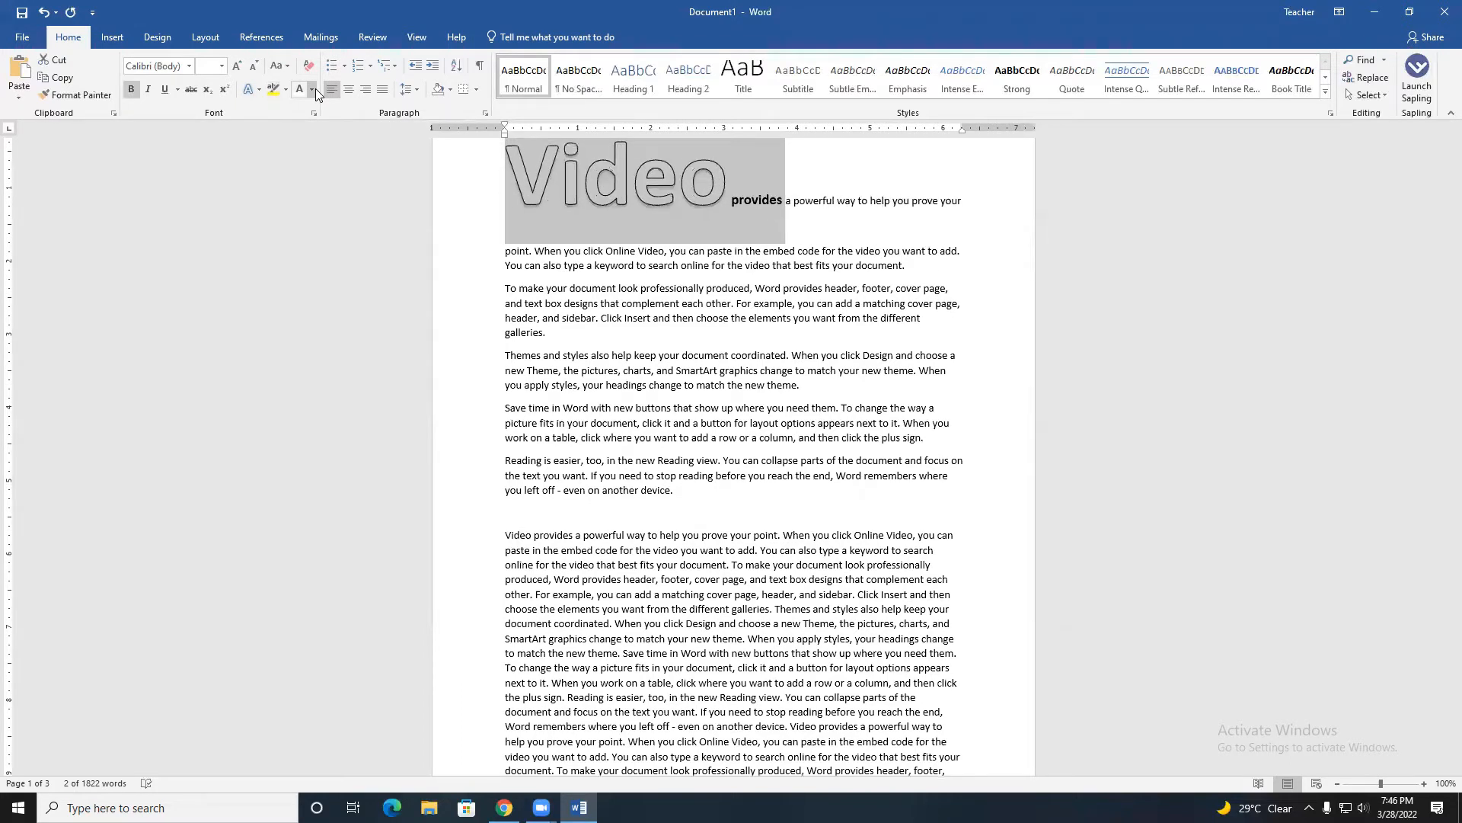
{"action": "key", "text": "ctrl+u"}
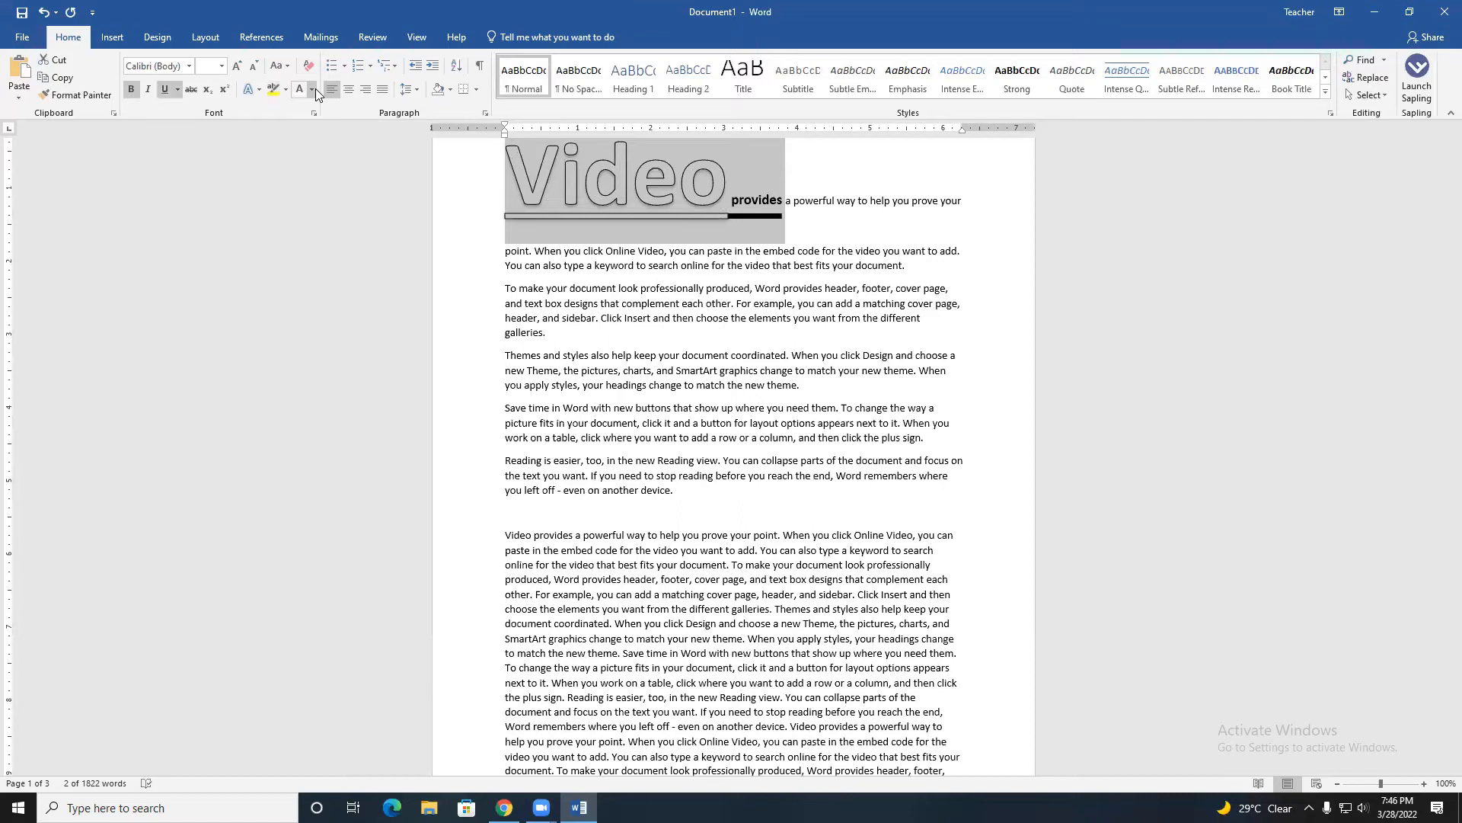
{"action": "key", "text": "ctrl+i"}
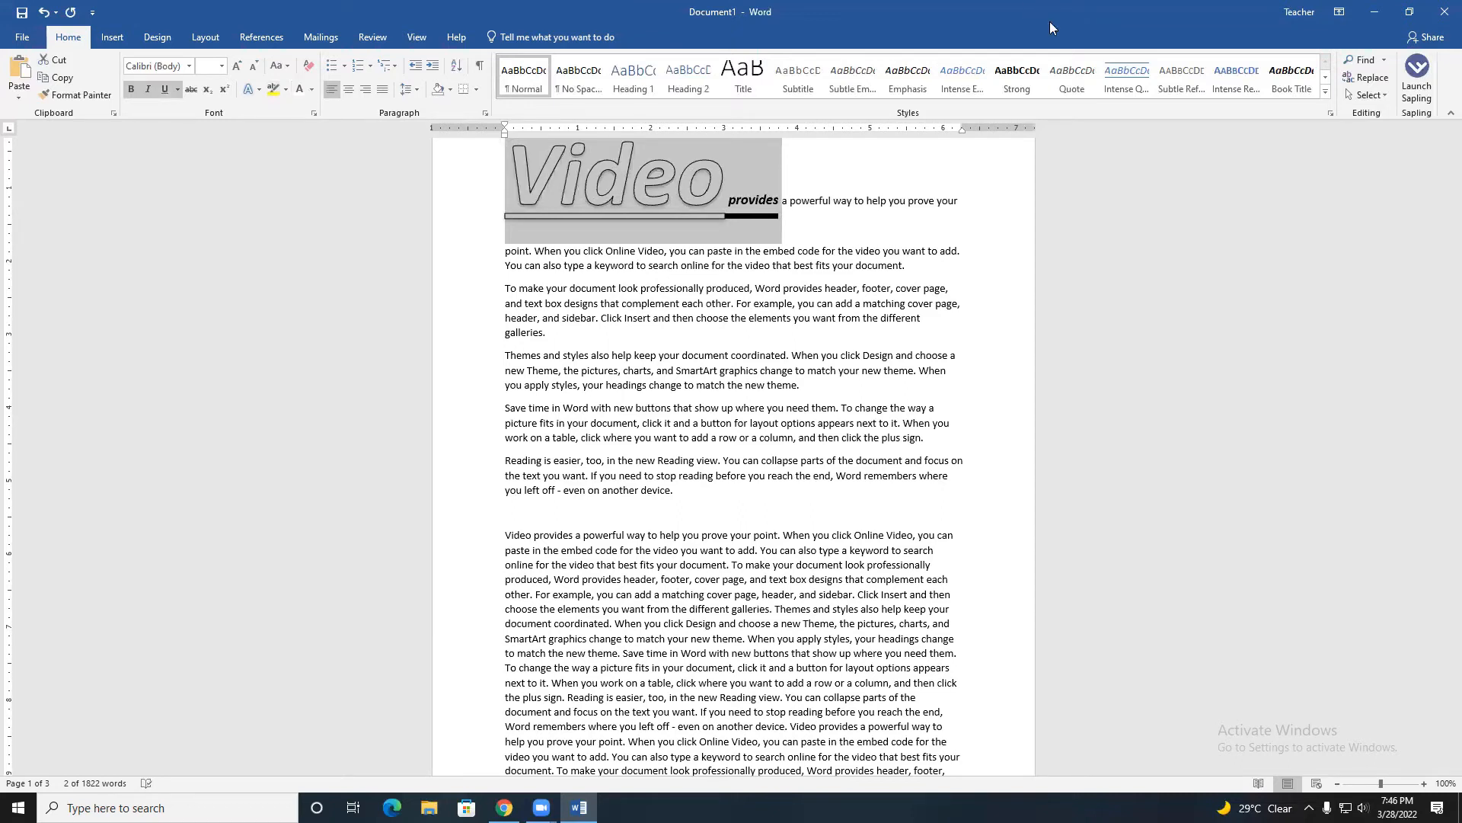
{"action": "left_click", "coordinate": [973, 213]}
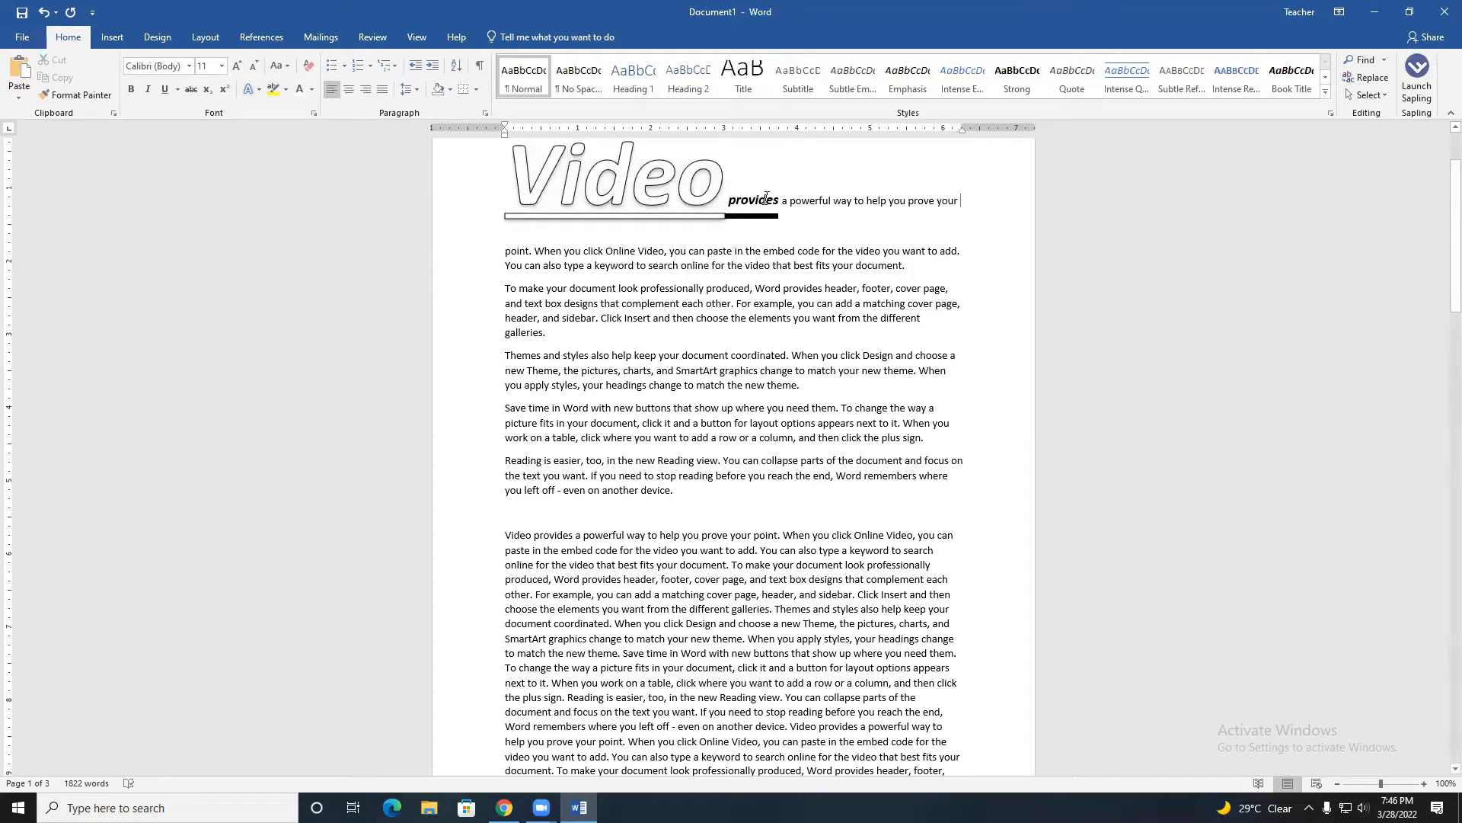
{"action": "left_click_drag", "start_coordinate": [780, 219], "coordinate": [504, 186]}
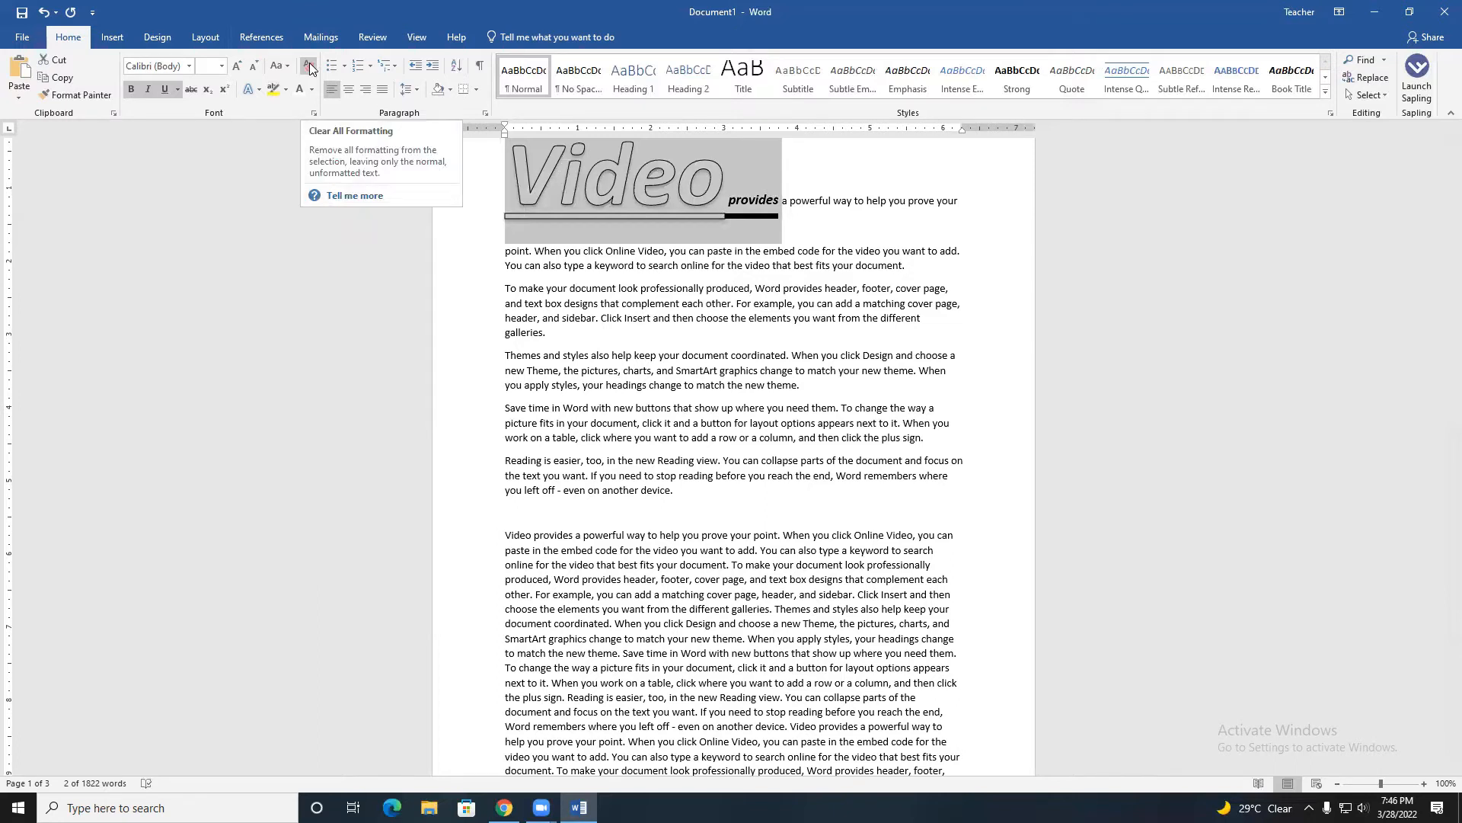
{"action": "left_click", "coordinate": [309, 68]}
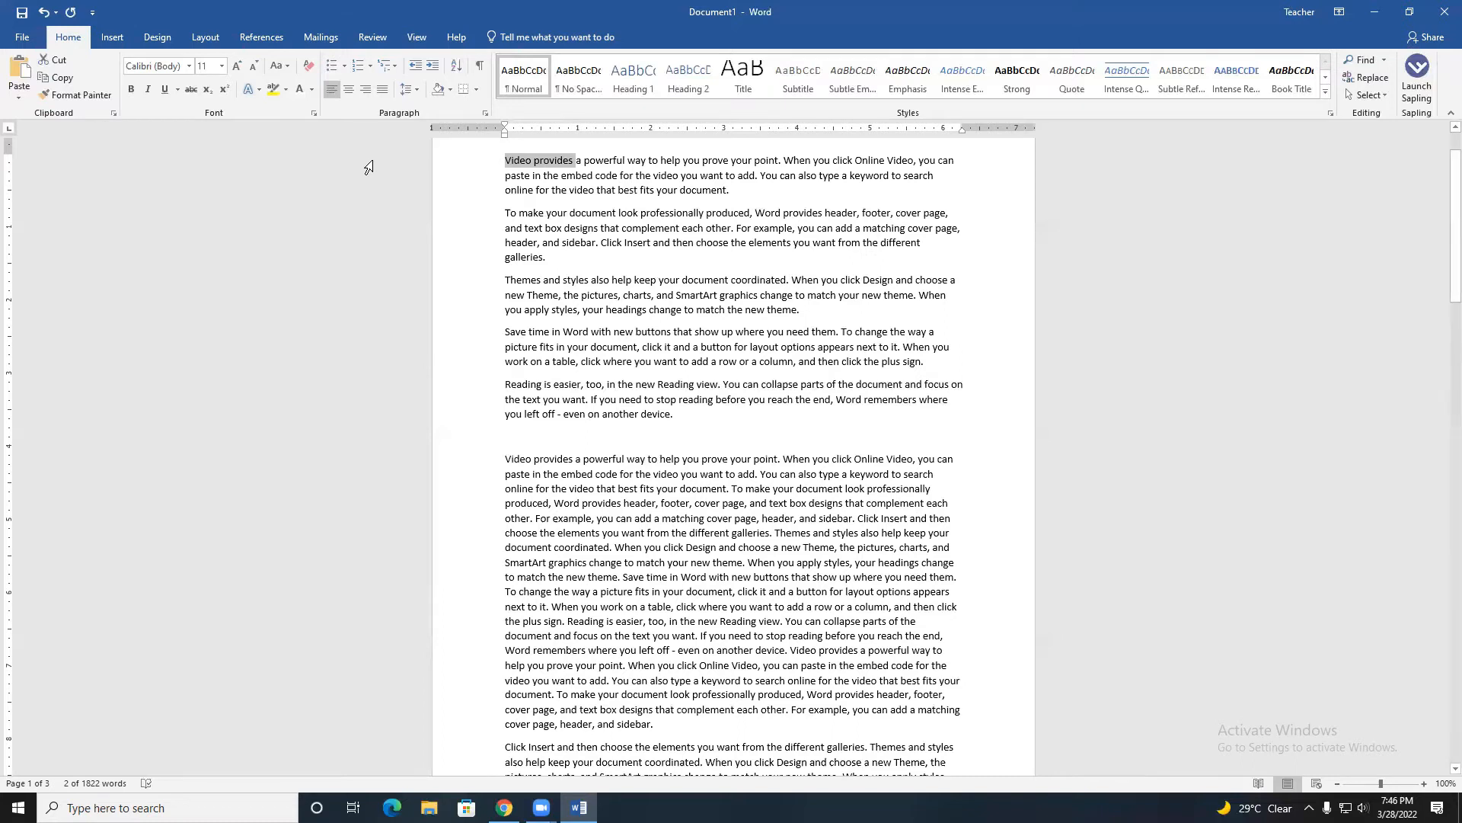
{"action": "key", "text": "ctrl+z"}
{"action": "left_click", "coordinate": [803, 273]}
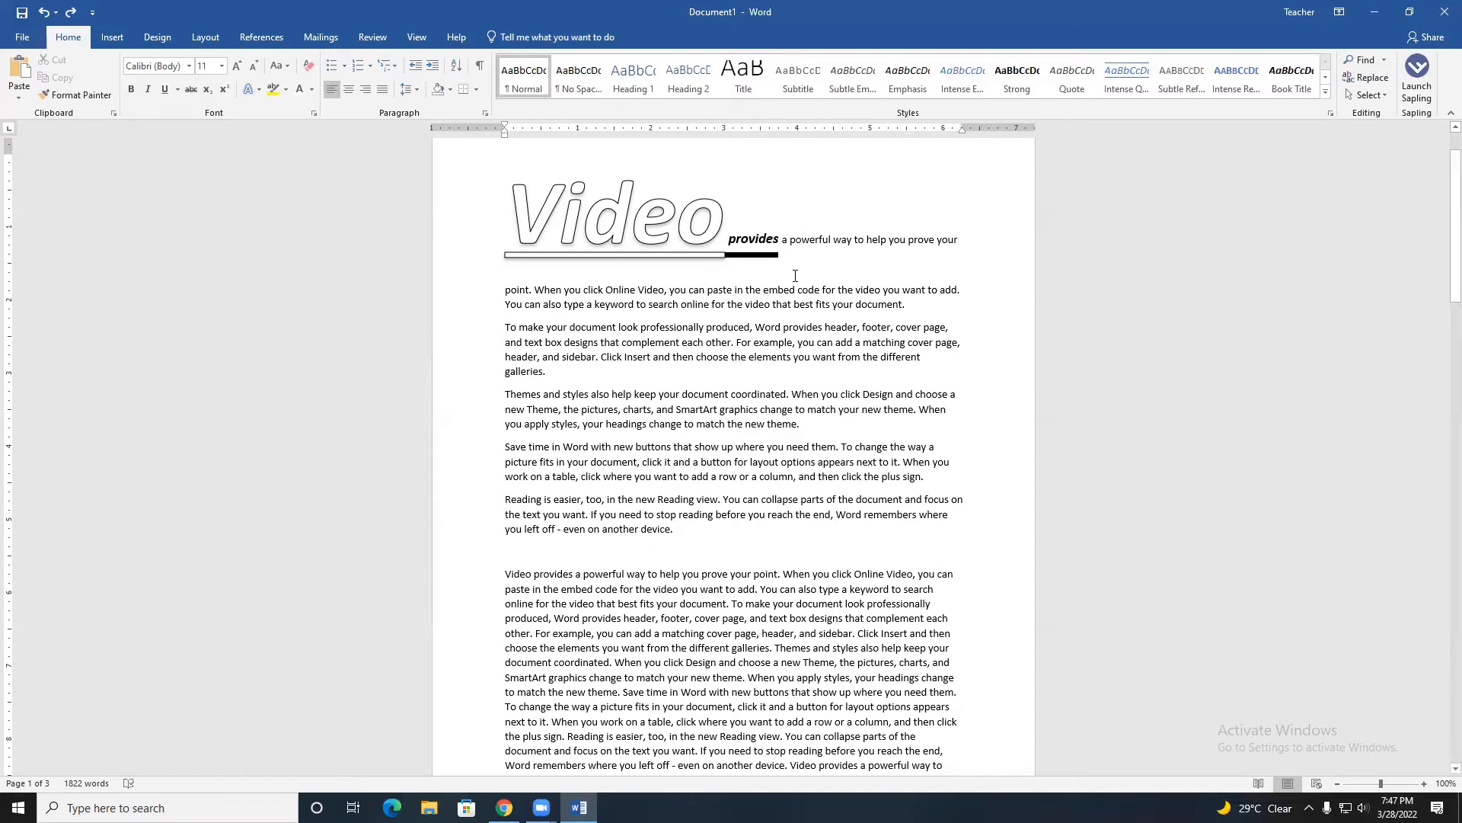
{"action": "key", "text": "ctrl+z"}
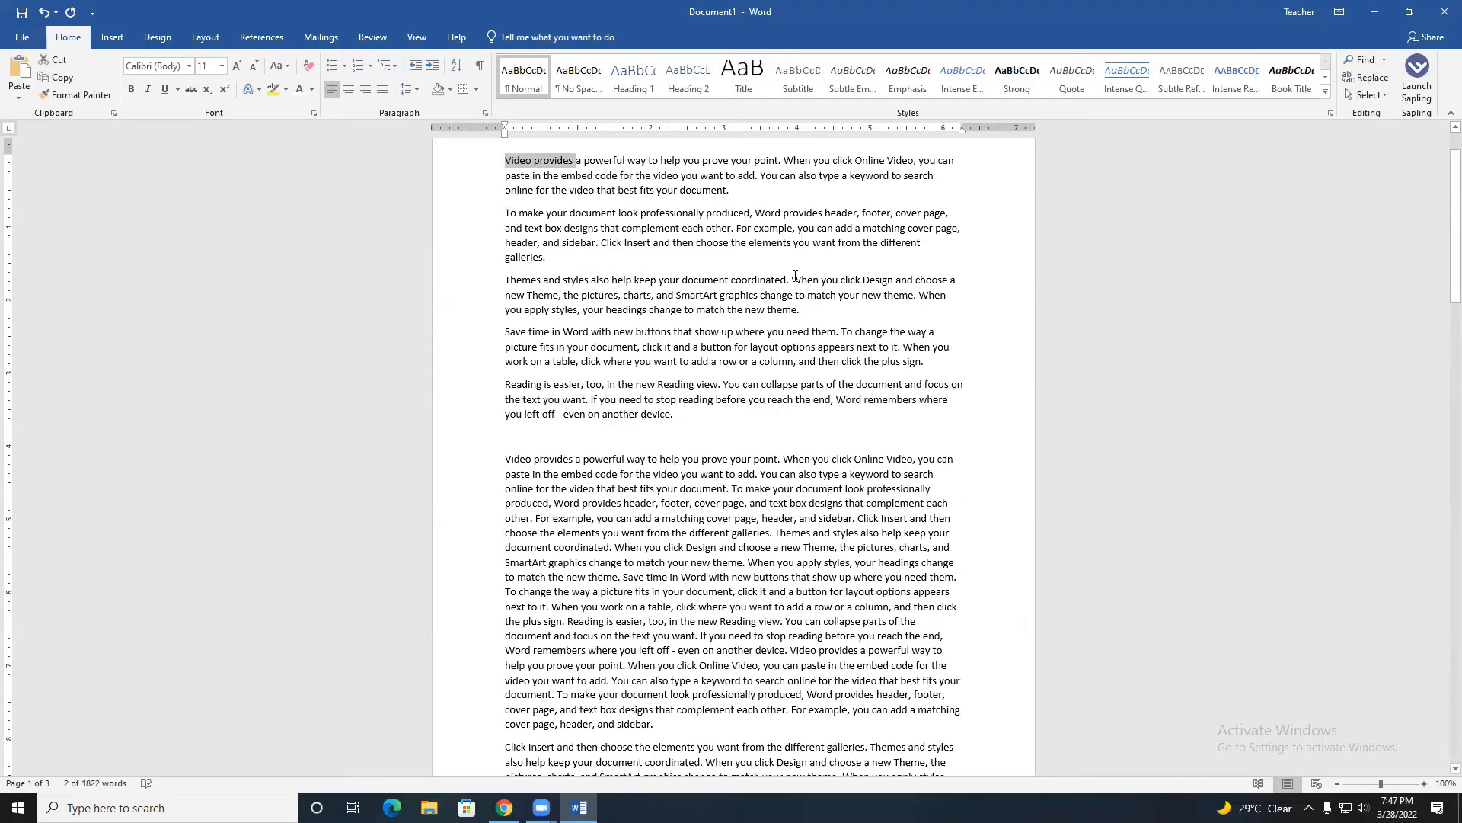
{"action": "key", "text": "ctrl+y"}
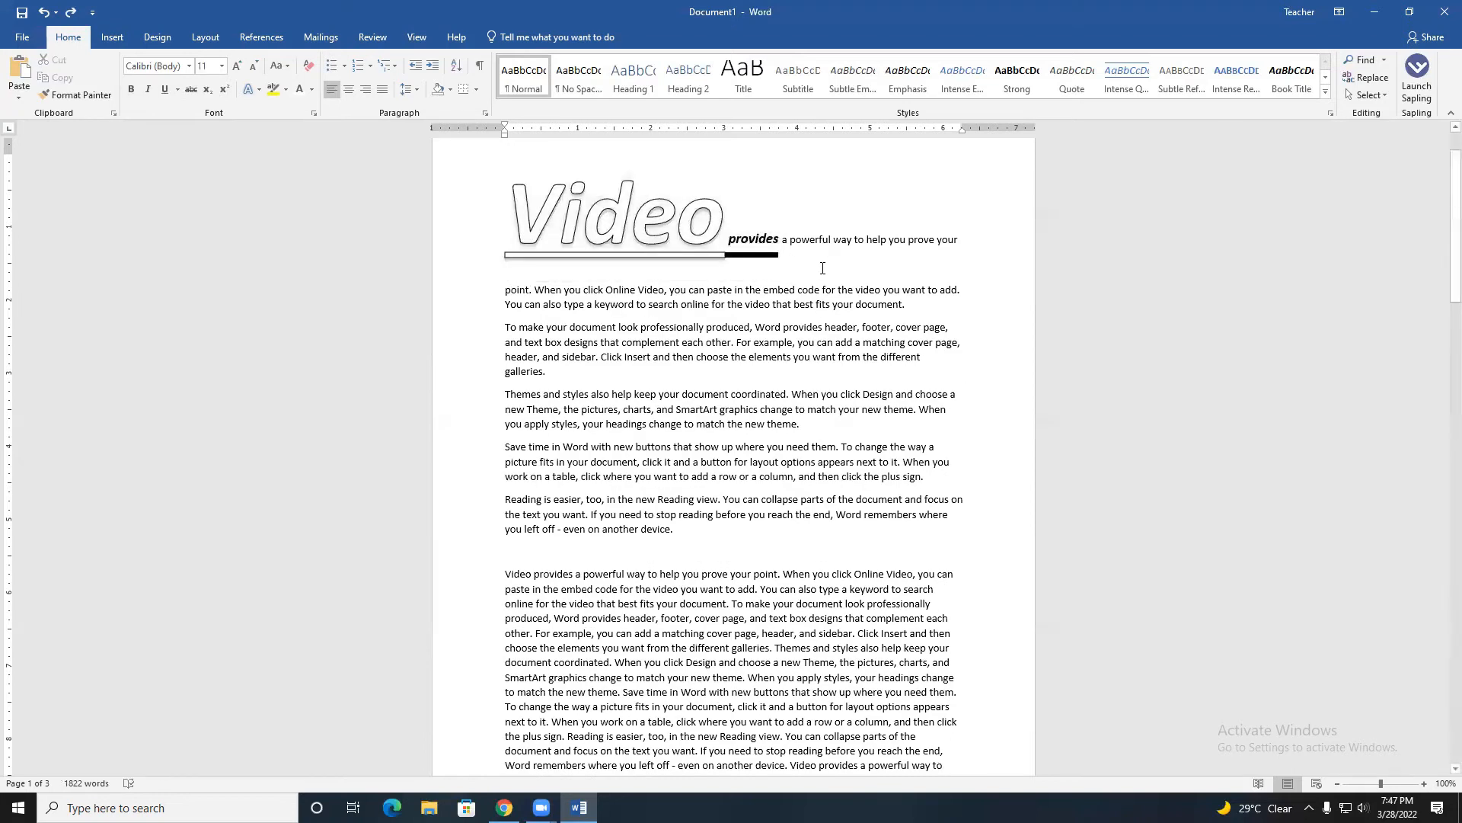
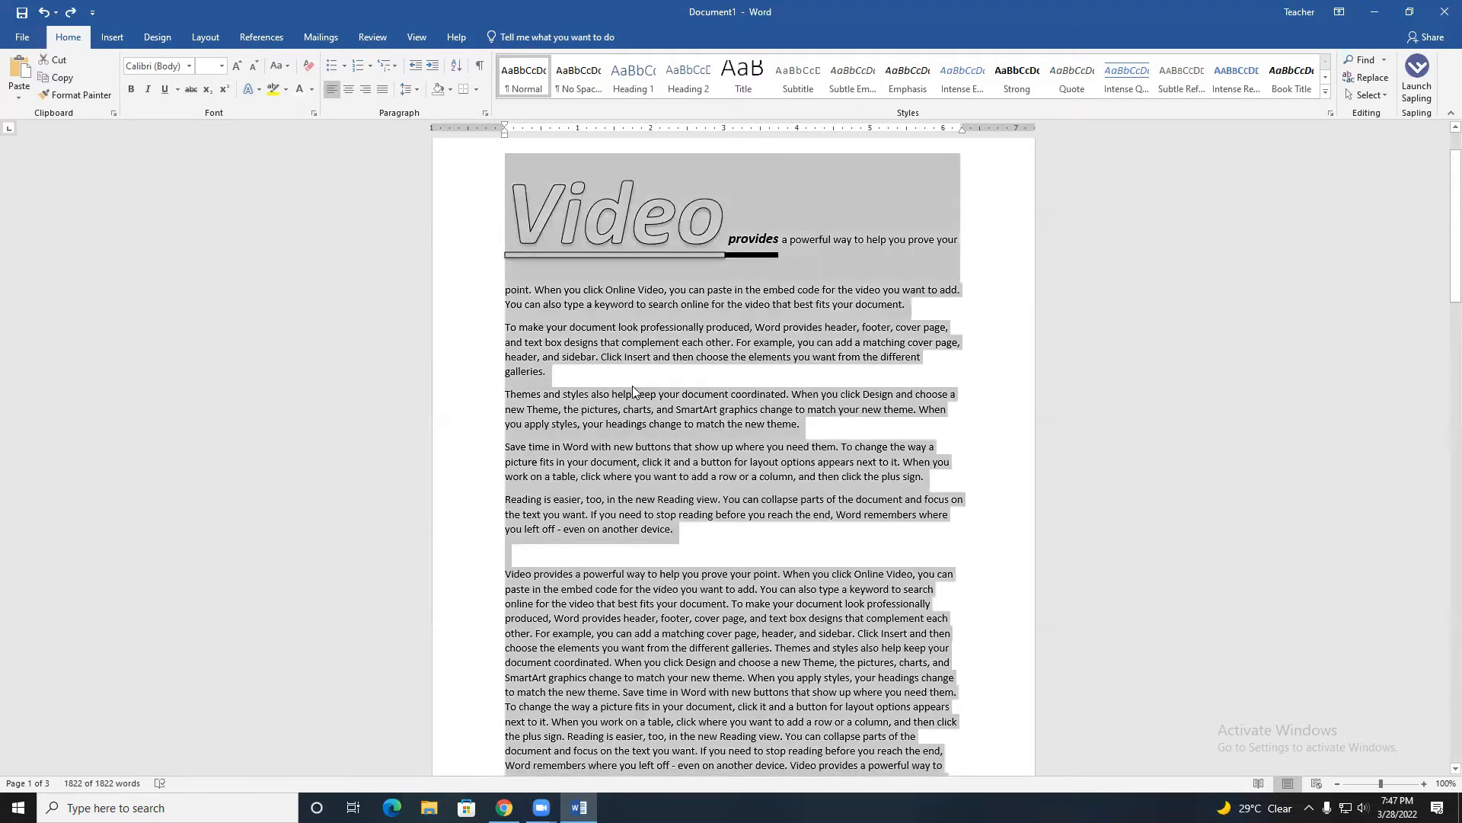
Clear the whole-document selection and dismiss the paste options without pasting.
{"action": "left_click", "coordinate": [669, 409]}
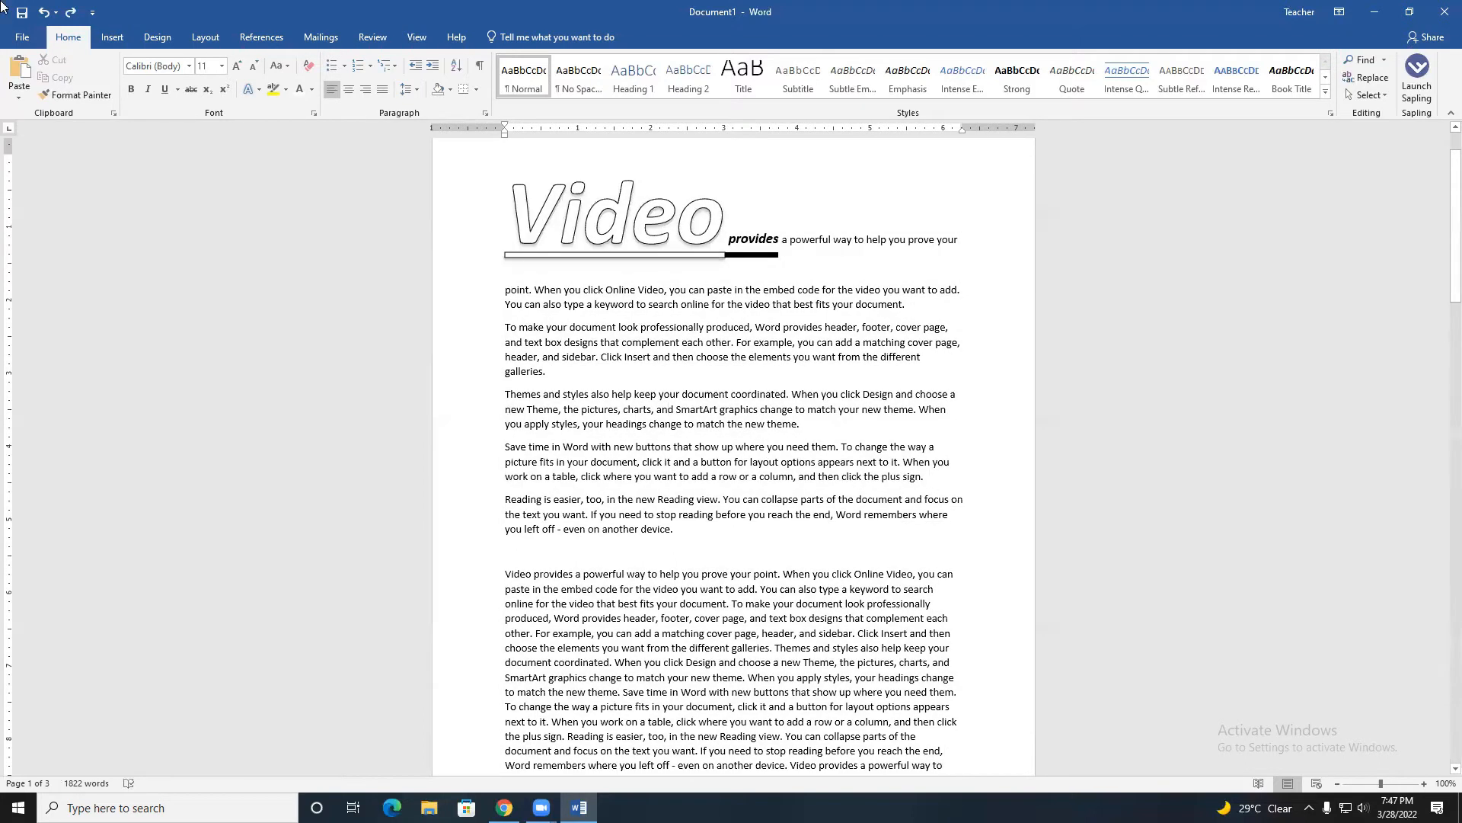
{"action": "left_click", "coordinate": [12, 100]}
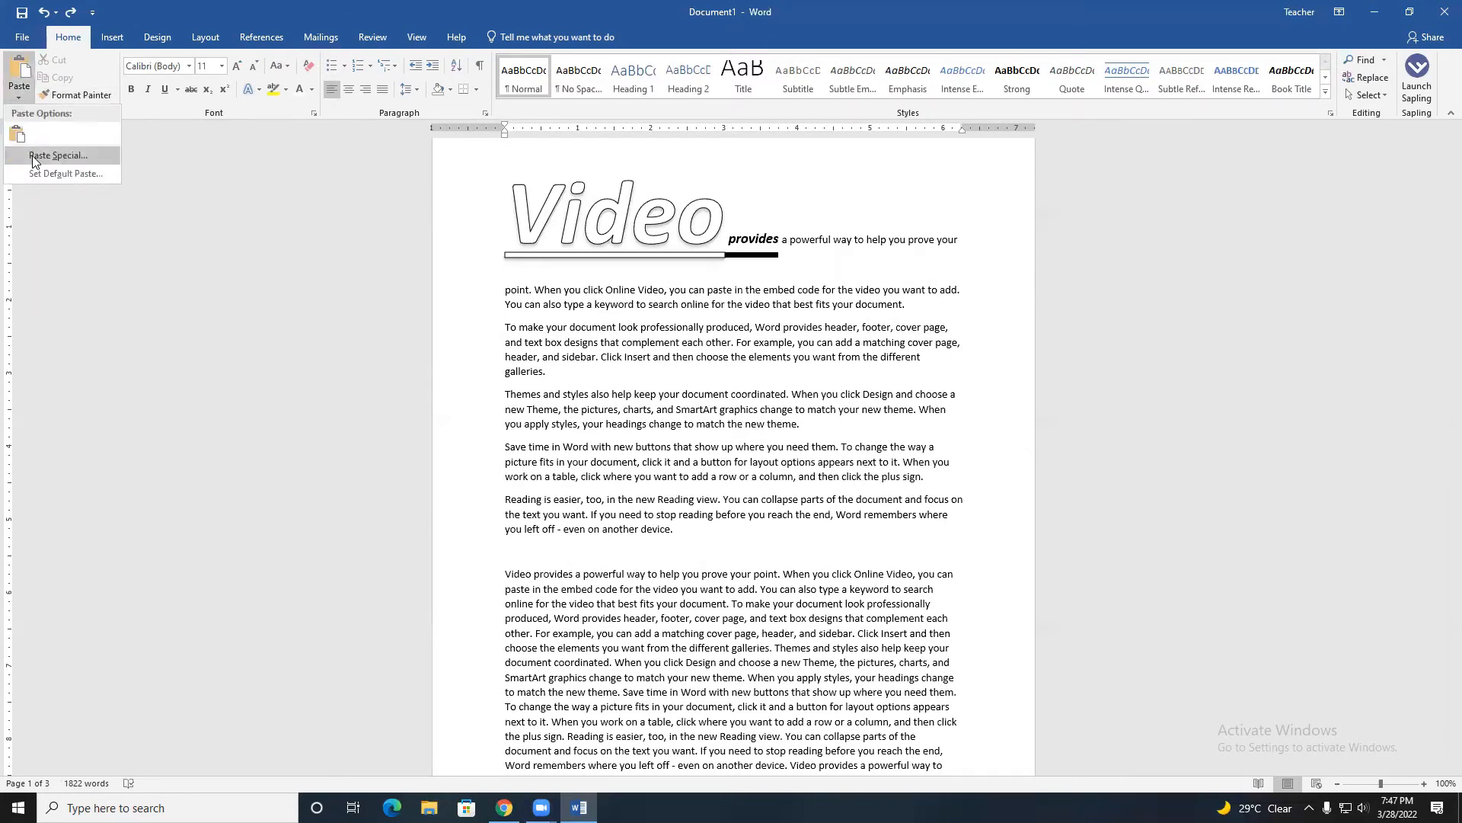
{"action": "left_click", "coordinate": [772, 441]}
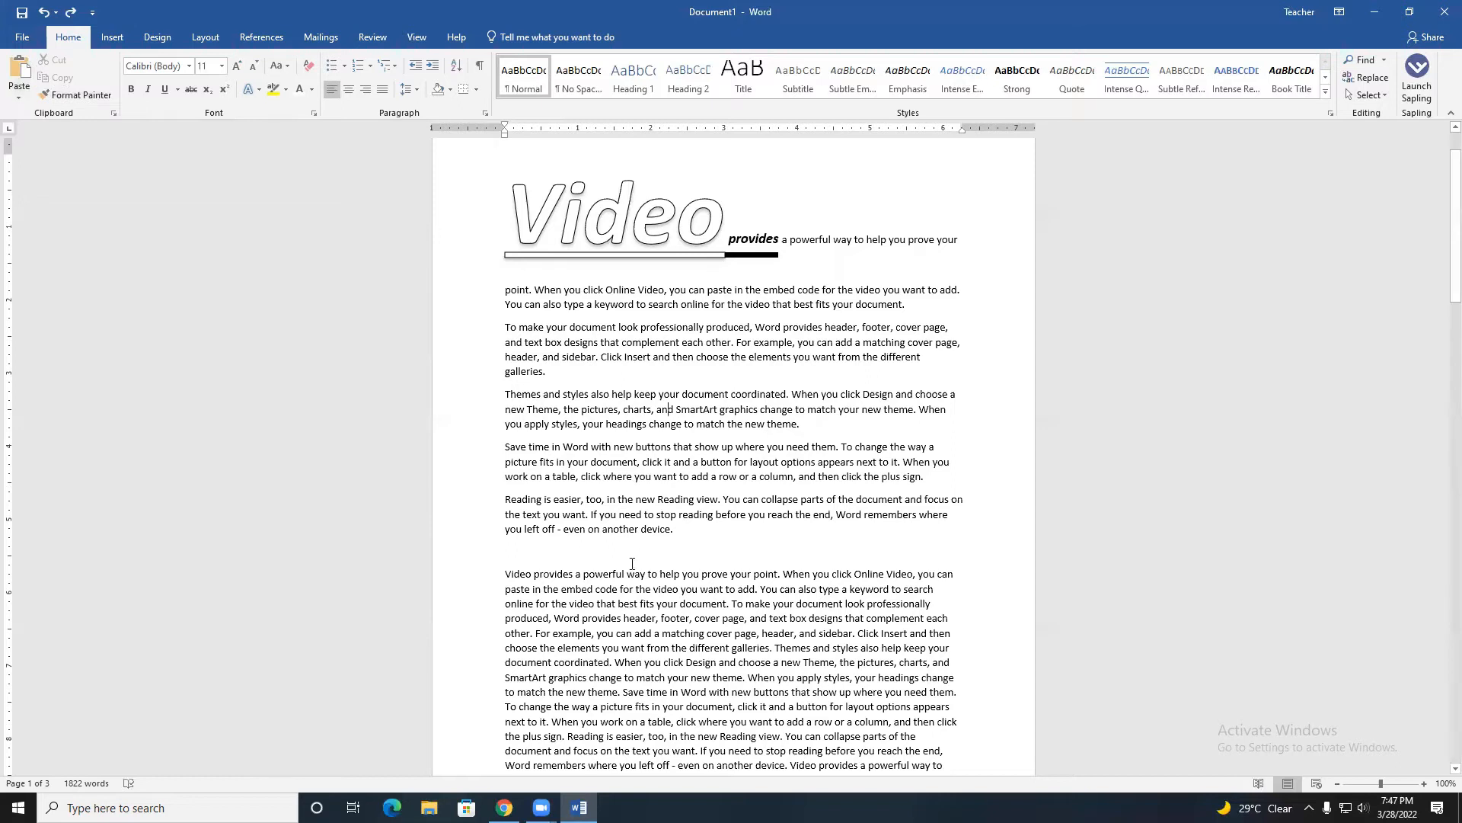
Copy 'device.' and paste it three times on a new line below the Reading paragraph.
{"action": "left_click_drag", "start_coordinate": [674, 529], "coordinate": [641, 528]}
{"action": "key", "text": "ctrl+c"}
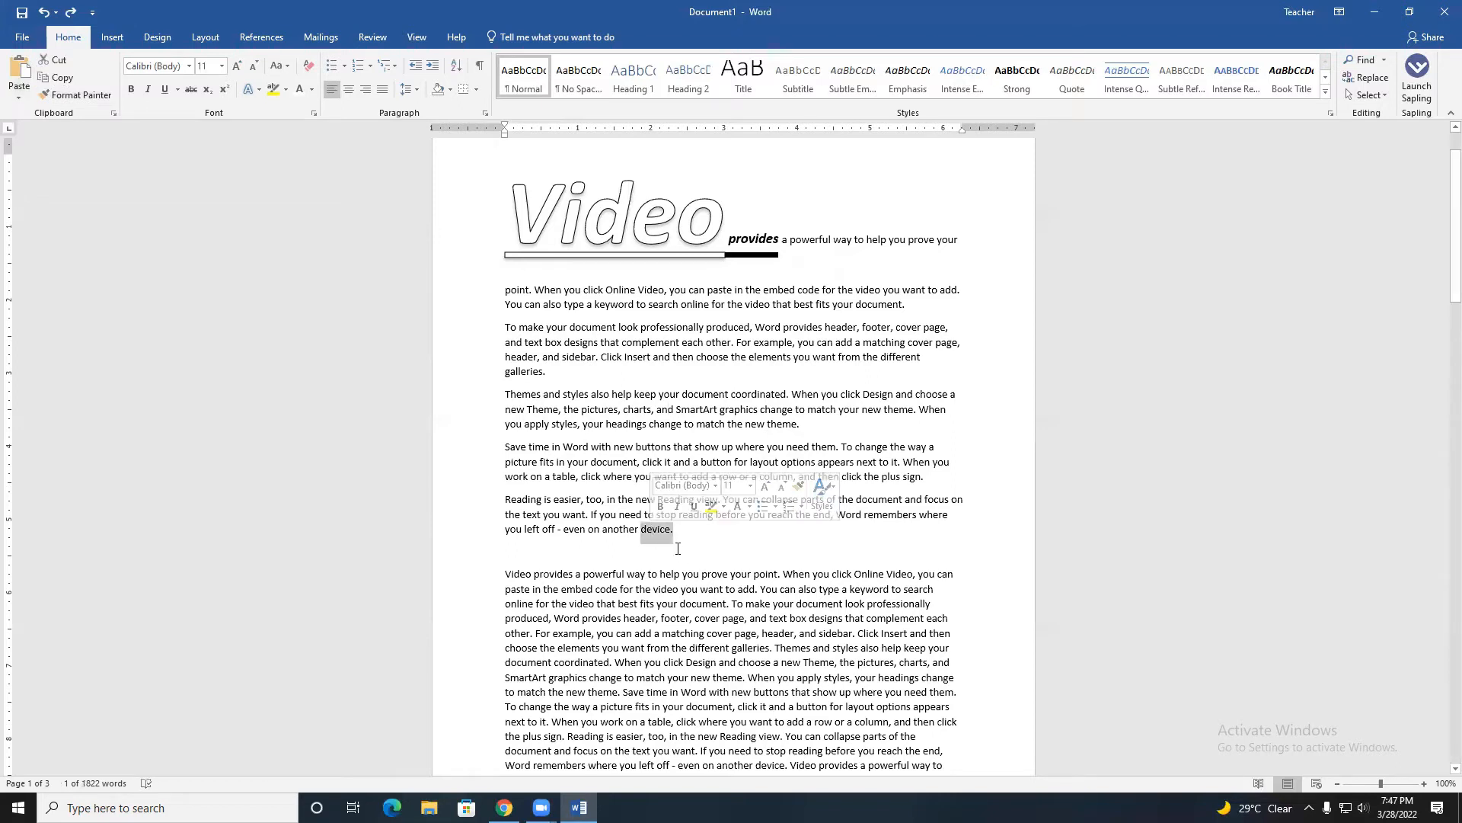
{"action": "left_click", "coordinate": [691, 536]}
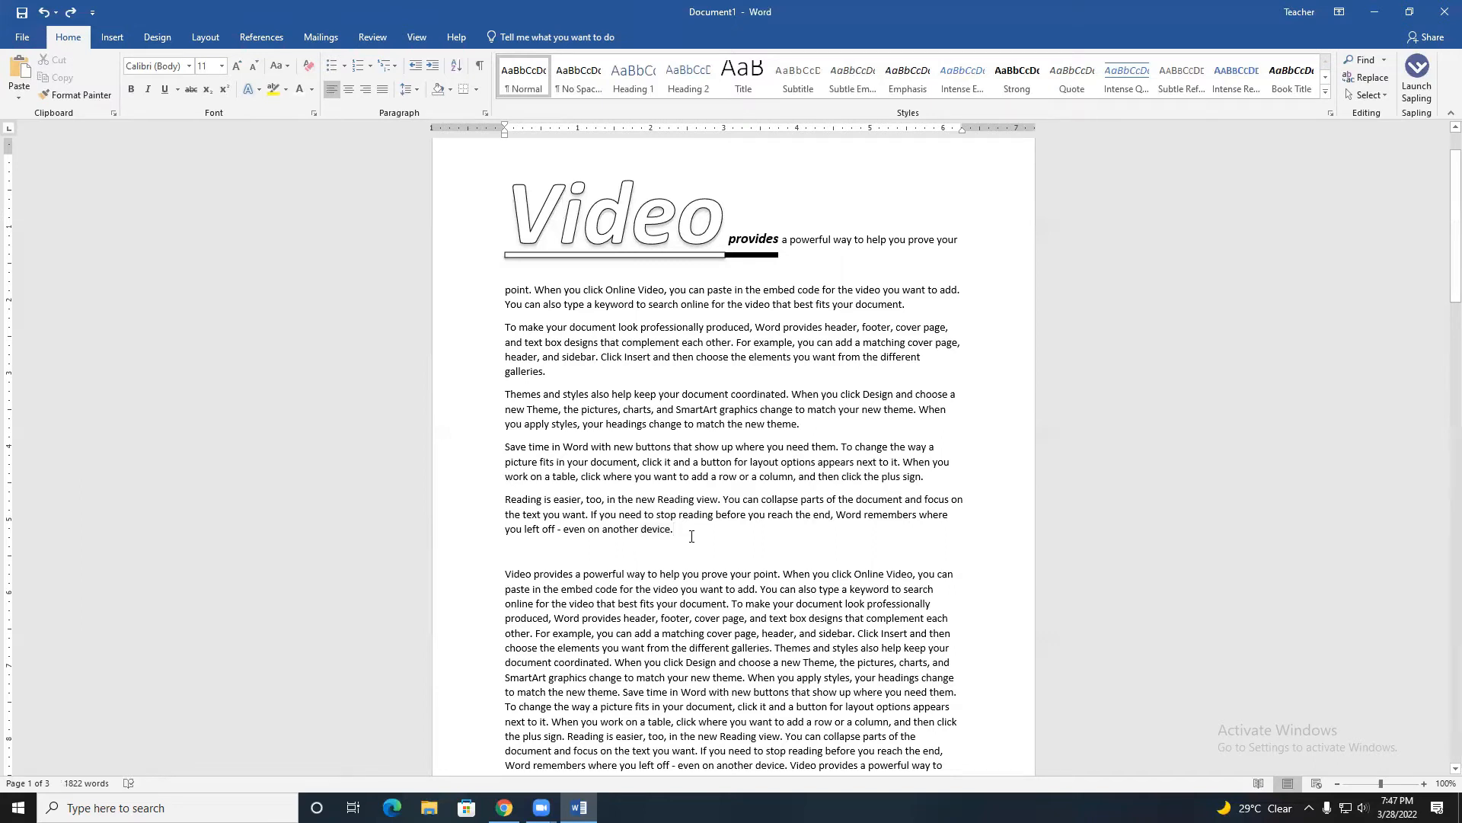
{"action": "key", "text": "Return"}
{"action": "key", "text": "Return"}
{"action": "key", "text": "ctrl+v"}
{"action": "key", "text": "ctrl+v"}
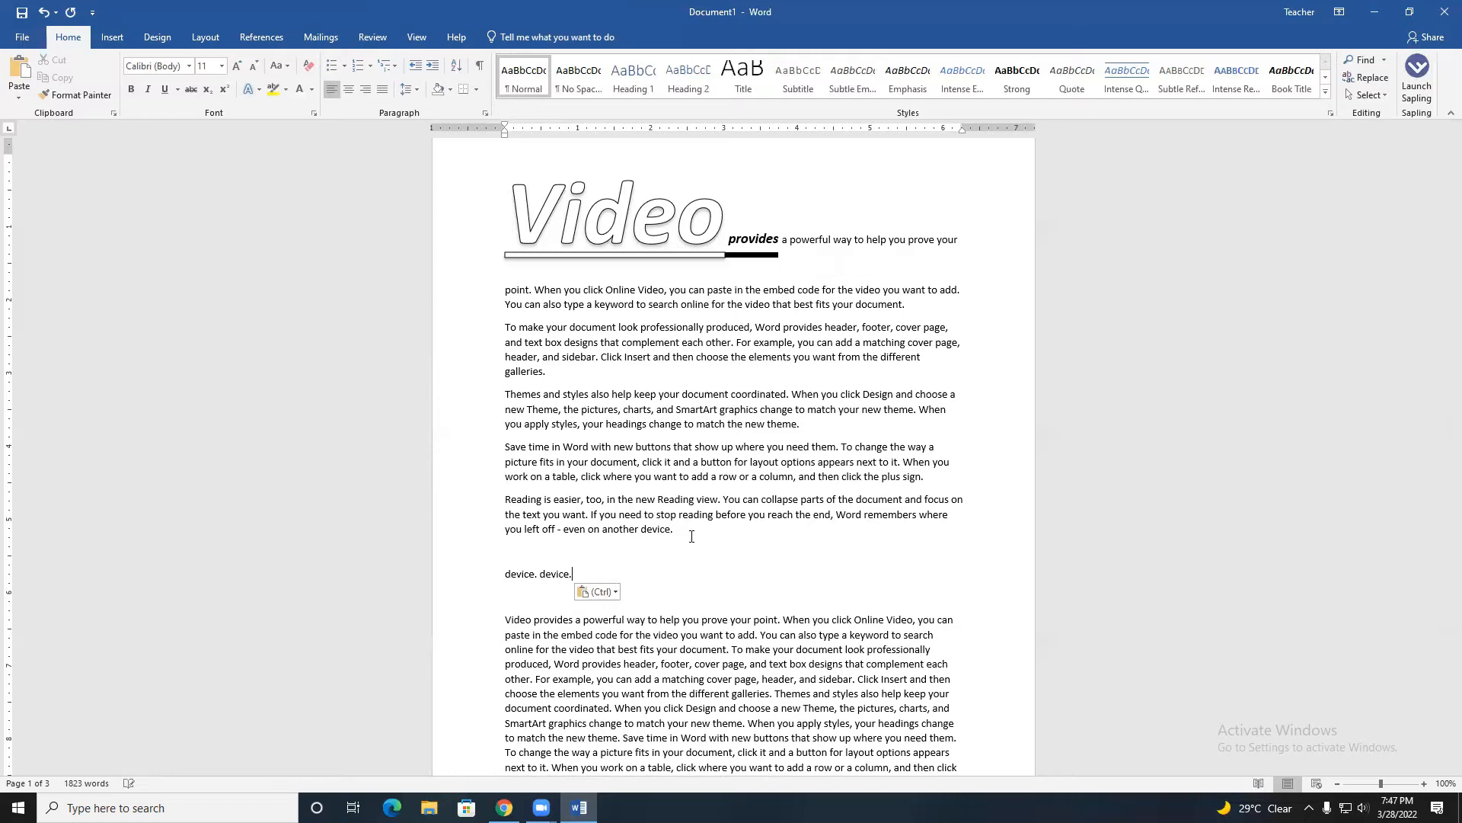
{"action": "key", "text": "ctrl+v"}
{"action": "left_click_drag", "start_coordinate": [674, 531], "coordinate": [640, 534]}
{"action": "left_click", "coordinate": [638, 578]}
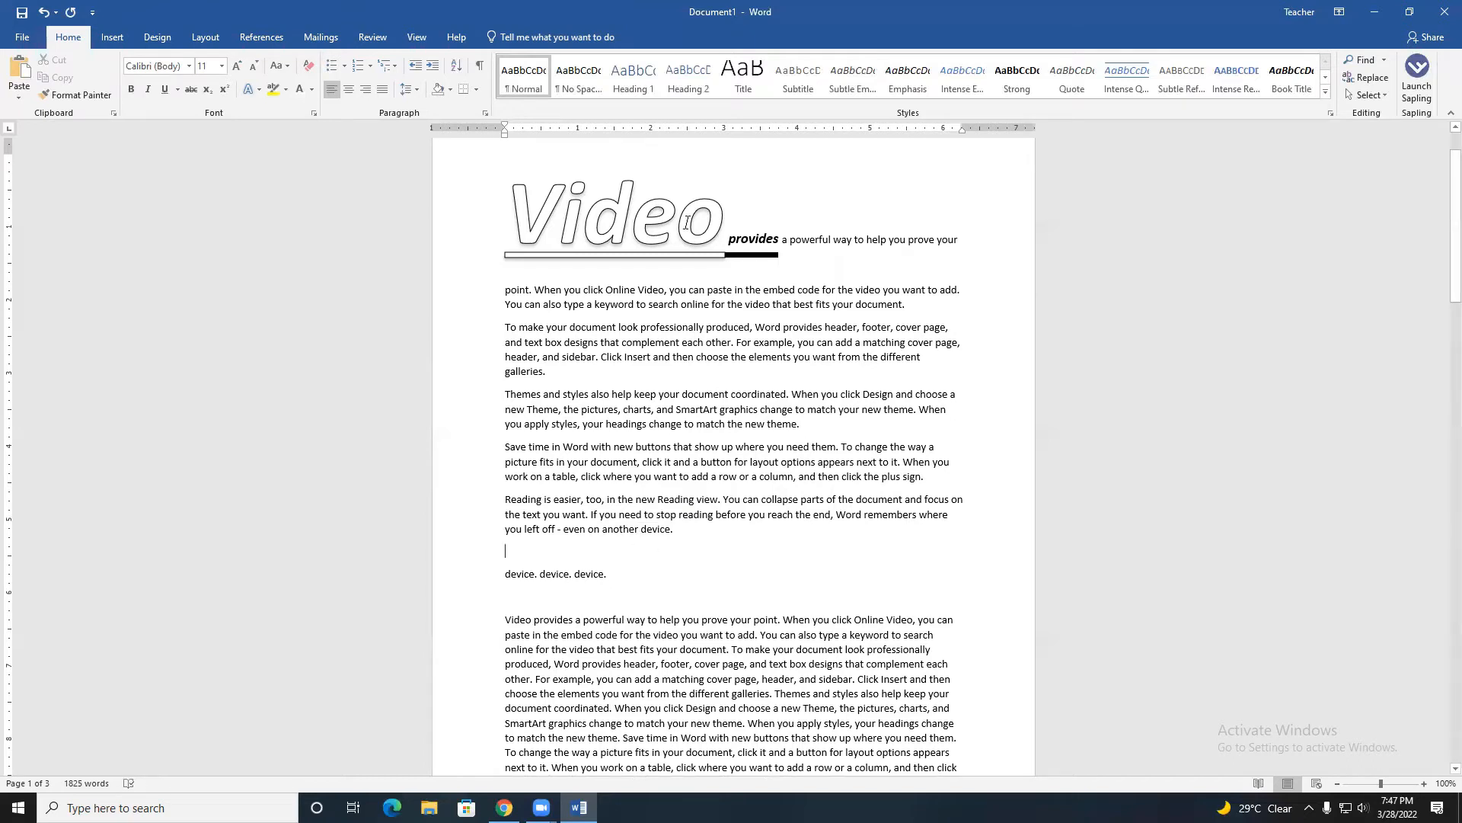
Paste a copy of the Video heading below the device line, then undo it.
{"action": "left_click_drag", "start_coordinate": [724, 226], "coordinate": [545, 252]}
{"action": "key", "text": "ctrl+c"}
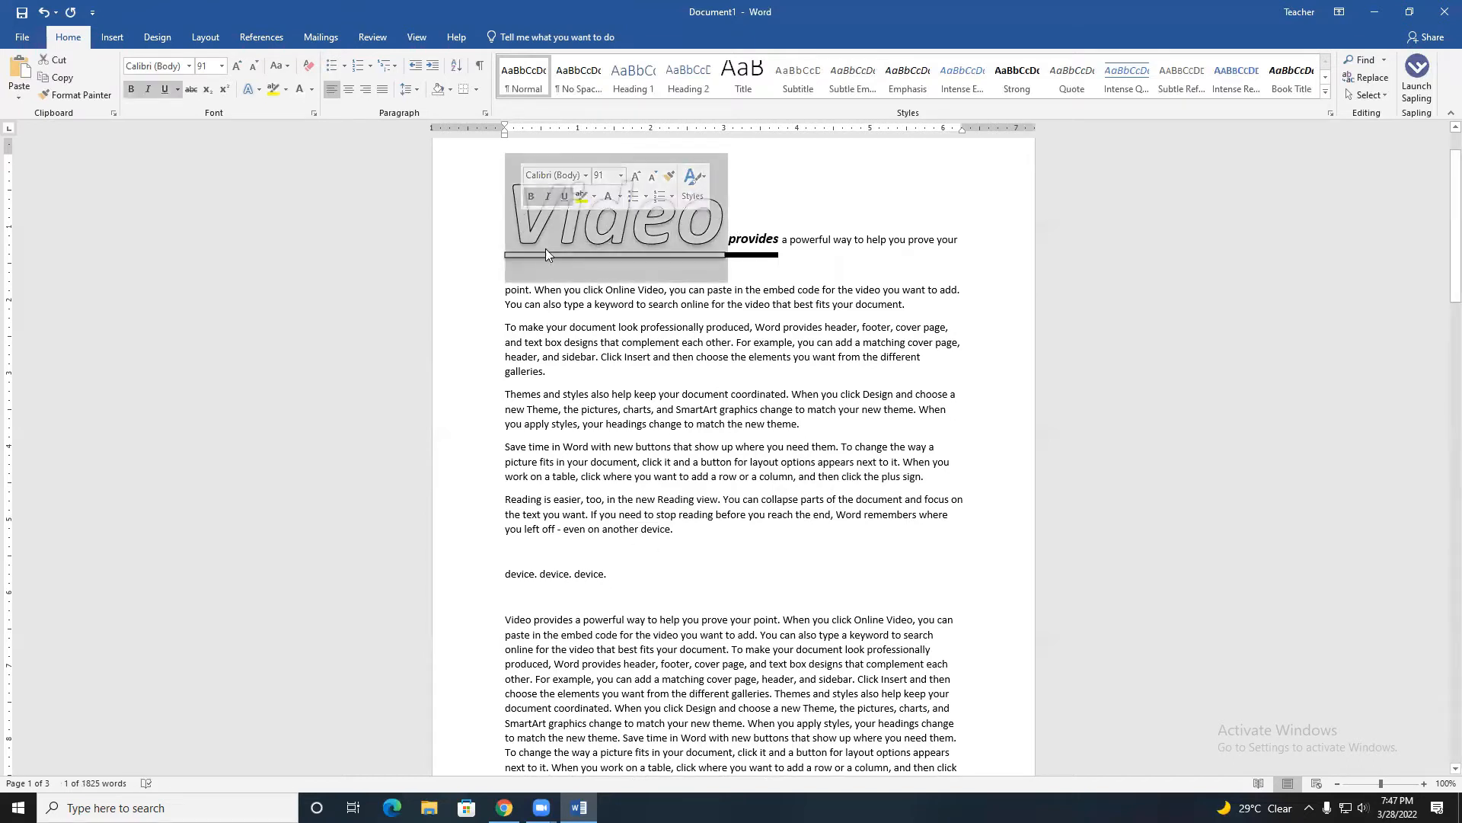
{"action": "left_click", "coordinate": [627, 582]}
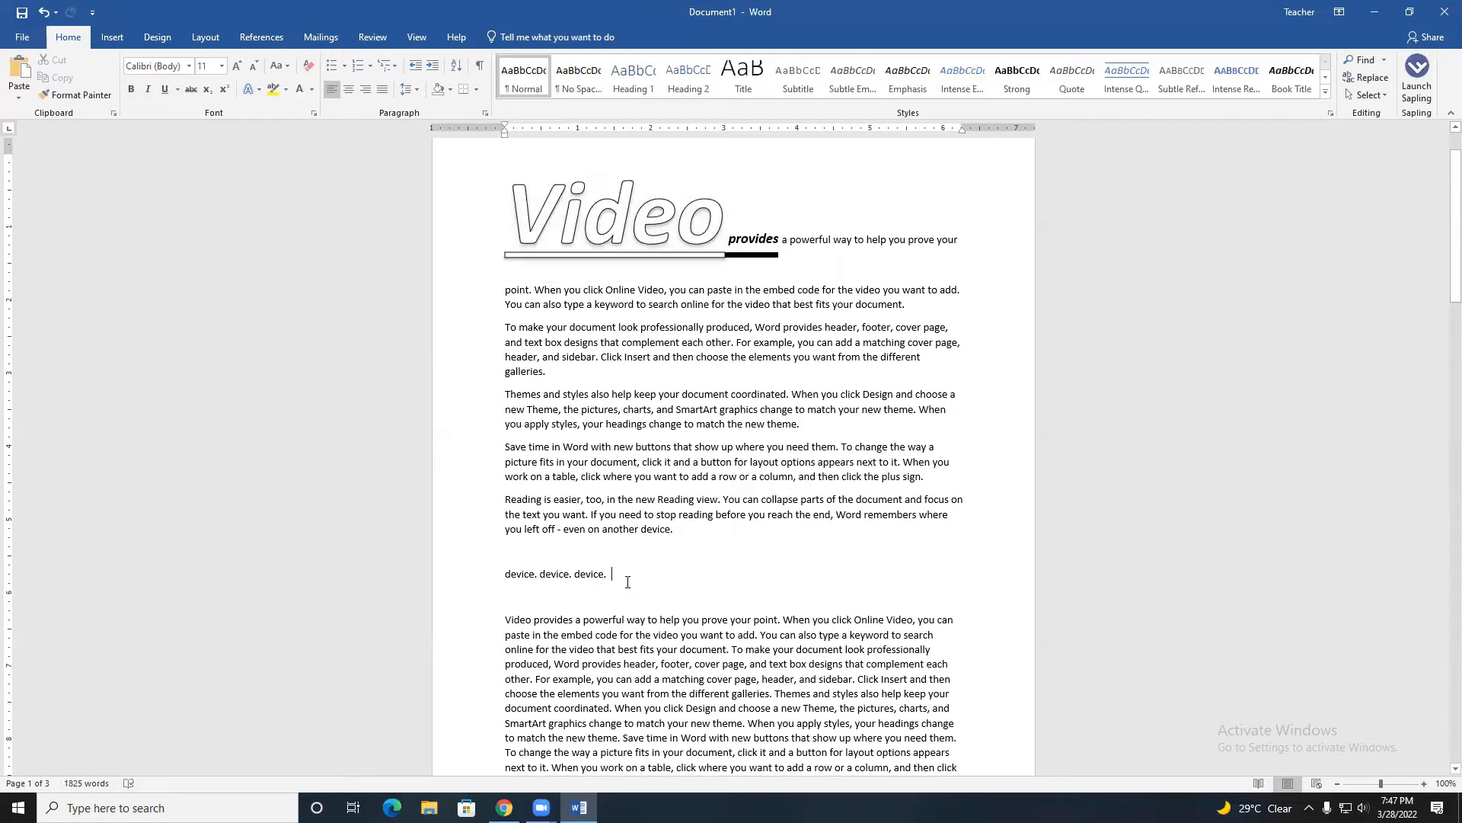
{"action": "key", "text": "Return"}
{"action": "key", "text": "ctrl+v"}
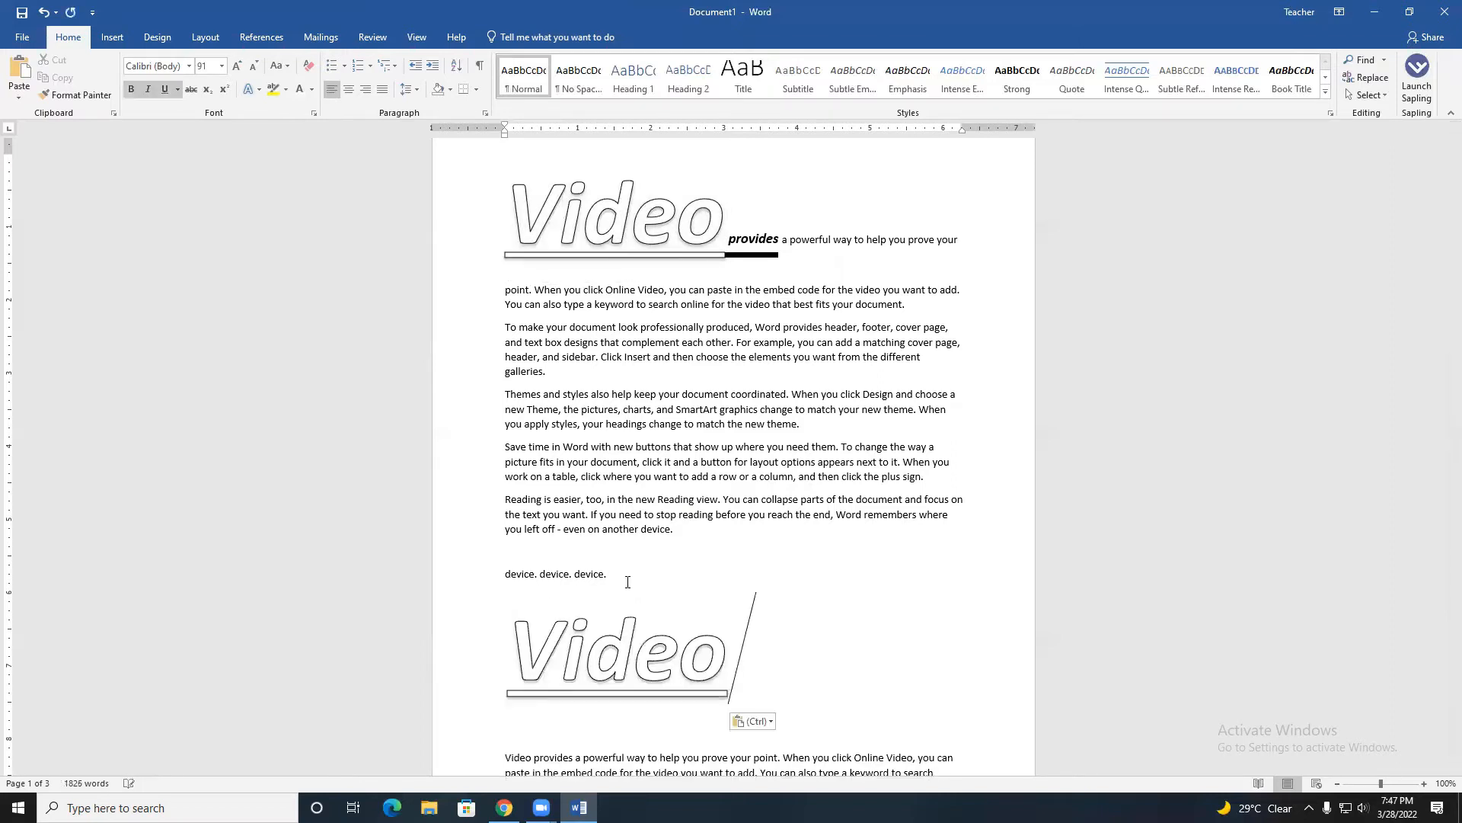
{"action": "key", "text": "ctrl+z"}
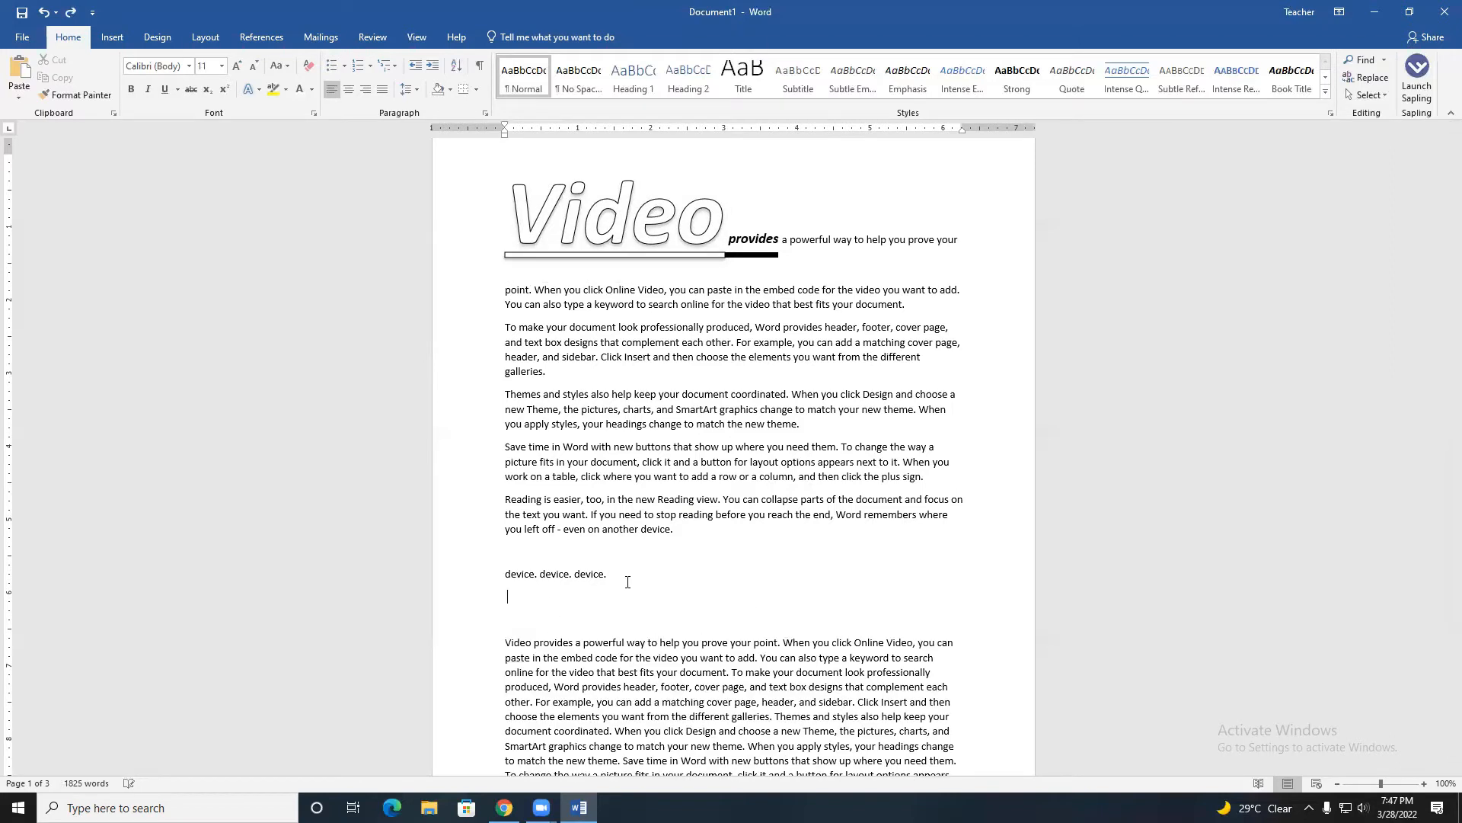
Cut the top Video heading and paste it on a new line beneath 'device. device. device.'.
{"action": "left_click_drag", "start_coordinate": [726, 220], "coordinate": [506, 224]}
{"action": "key", "text": "ctrl+c"}
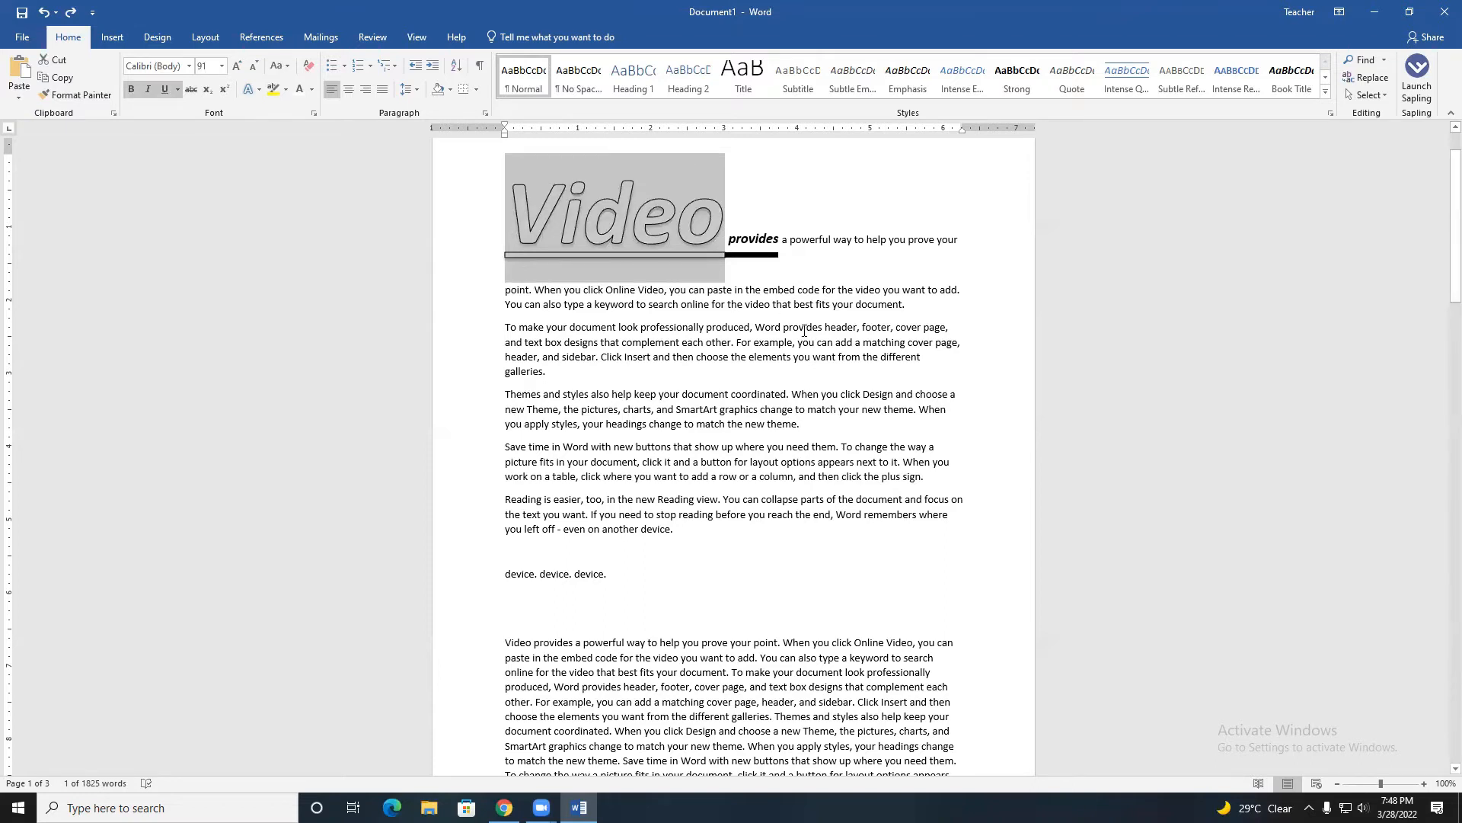
{"action": "key", "text": "Delete"}
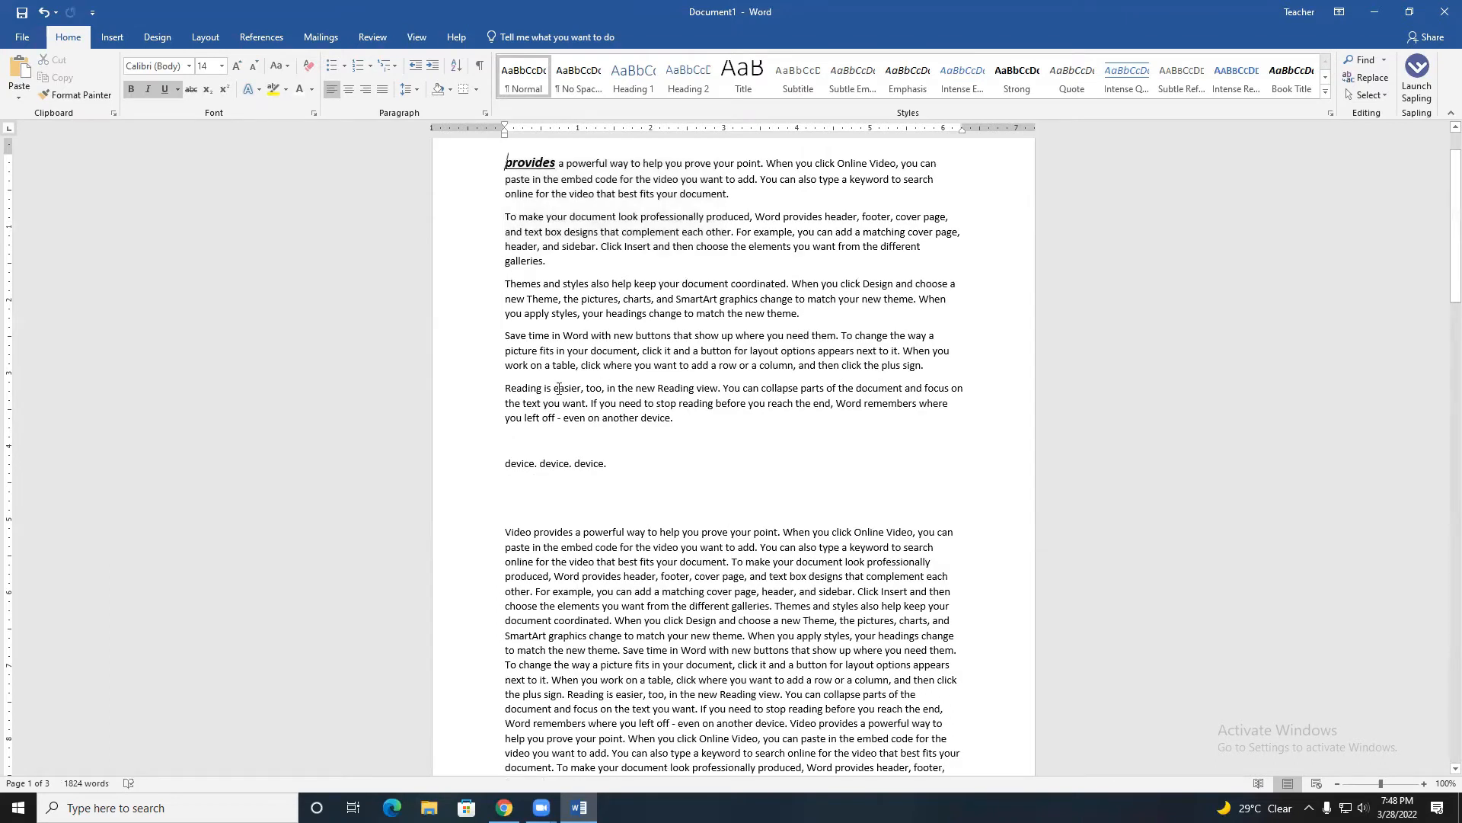
{"action": "left_click", "coordinate": [678, 488]}
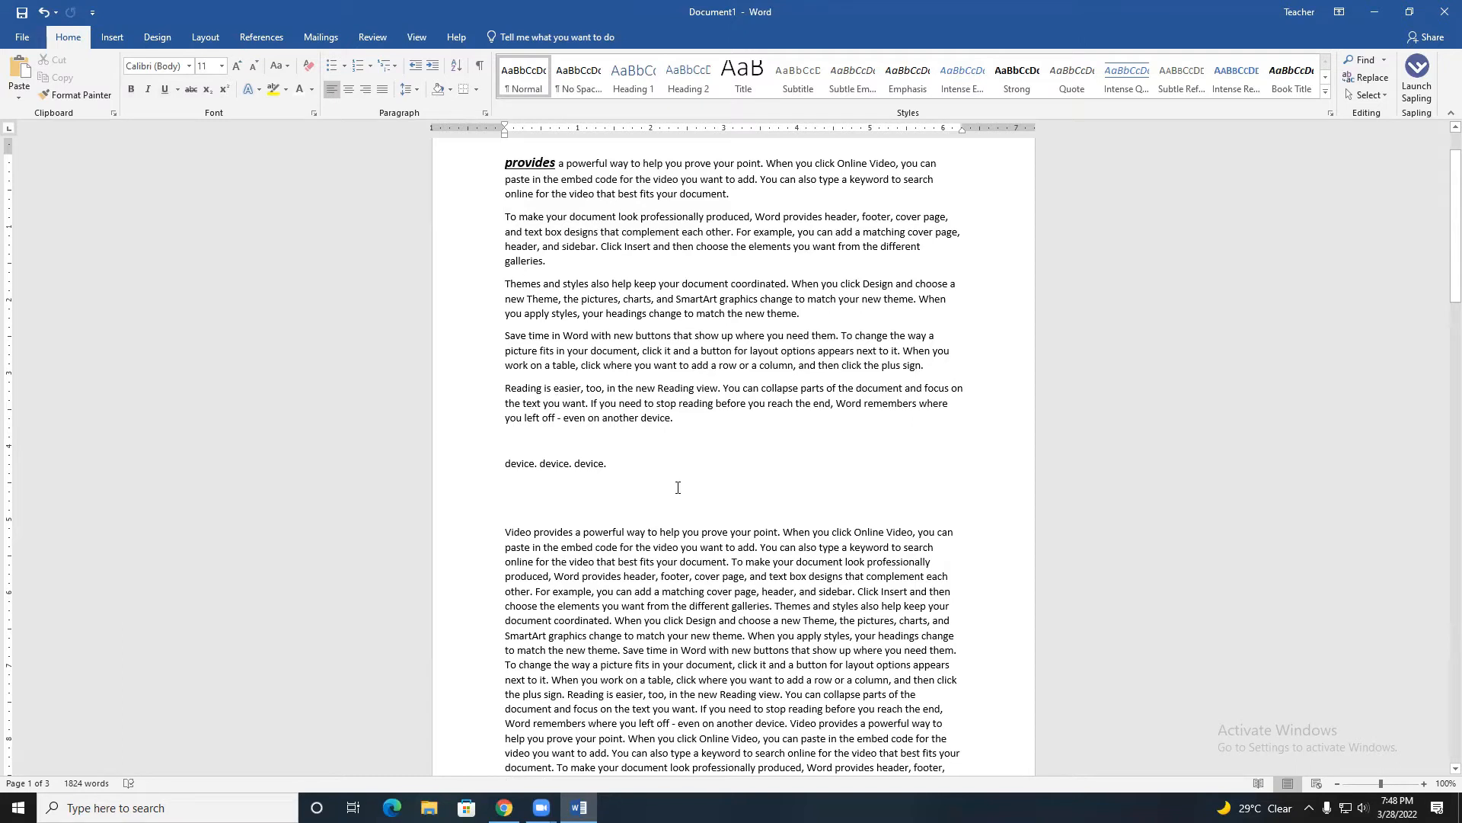
{"action": "key", "text": "Return"}
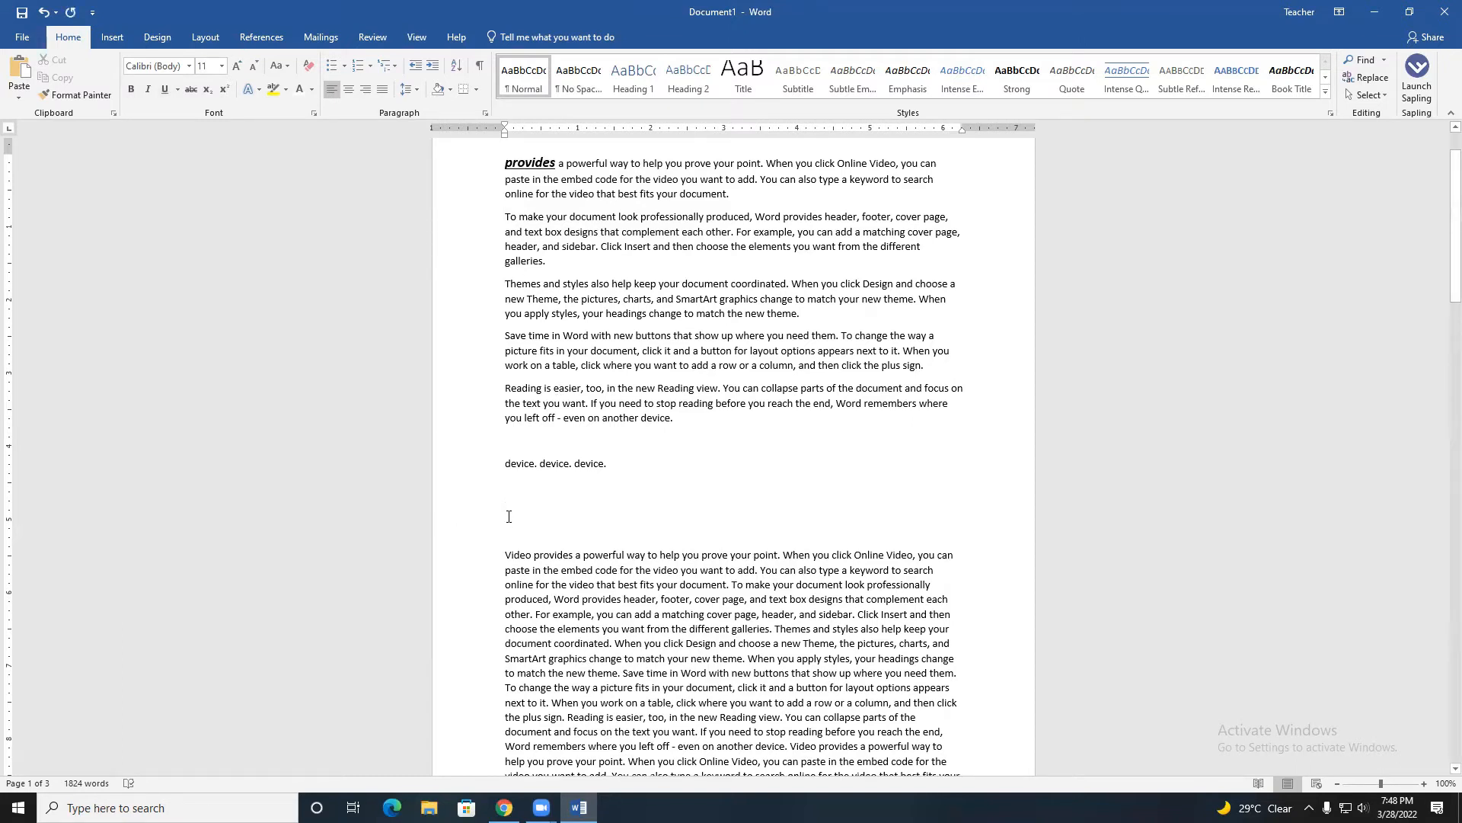
{"action": "key", "text": "ctrl+v"}
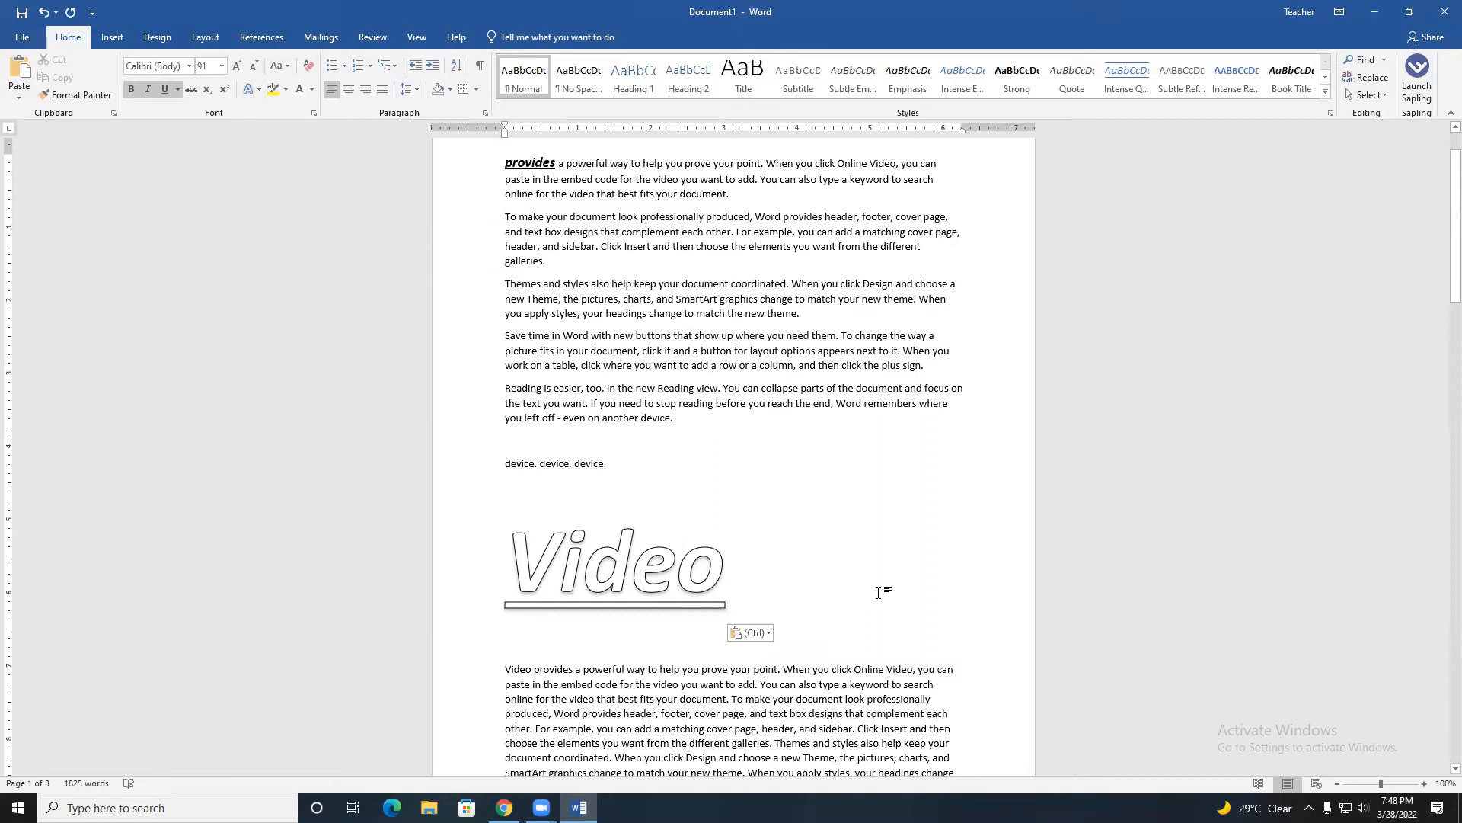
{"action": "key", "text": "Return"}
Type 'Cntrl + X = cut', 'Cntl + V paste' and 'Cntrl + C Copy' on three separate lines.
{"action": "type", "text": "cnt"}
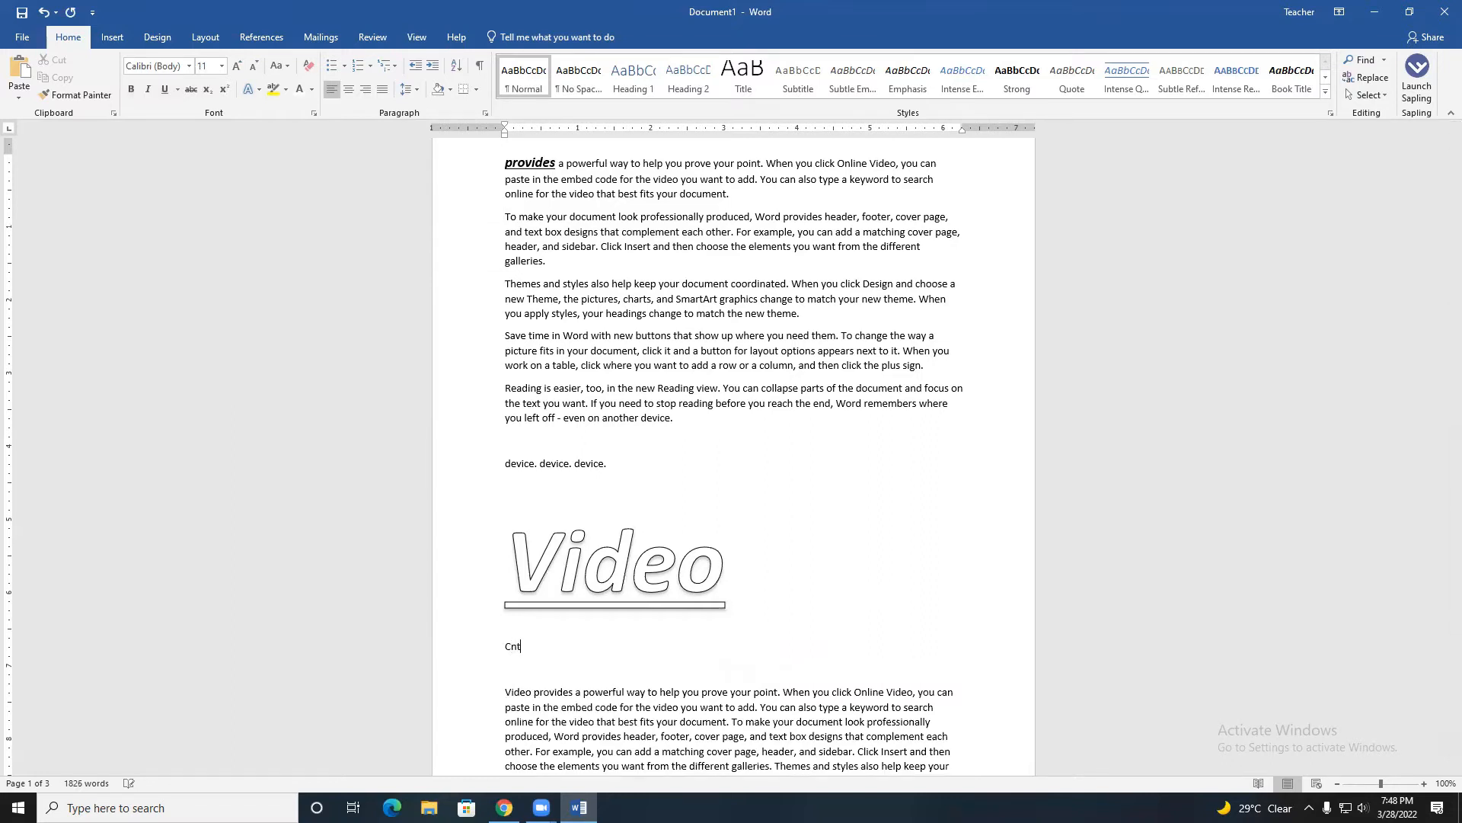
{"action": "type", "text": "rl + X =c"}
{"action": "key", "text": "BackSpace"}
{"action": "type", "text": "cut"}
{"action": "key", "text": "Return"}
{"action": "type", "text": "cntl "}
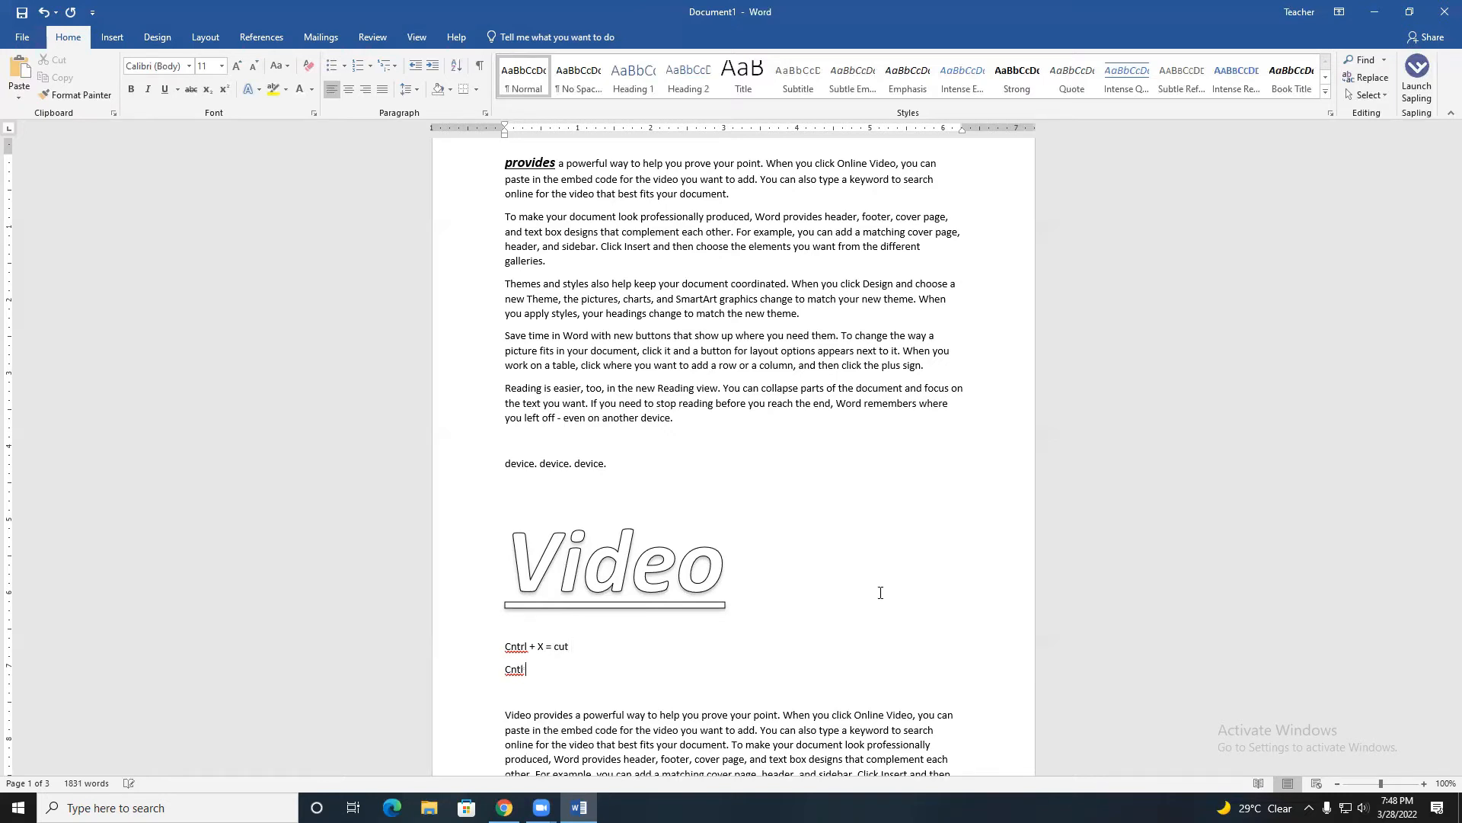
{"action": "type", "text": "+ V paste"}
{"action": "key", "text": "Return"}
{"action": "type", "text": "Cntrl + C"}
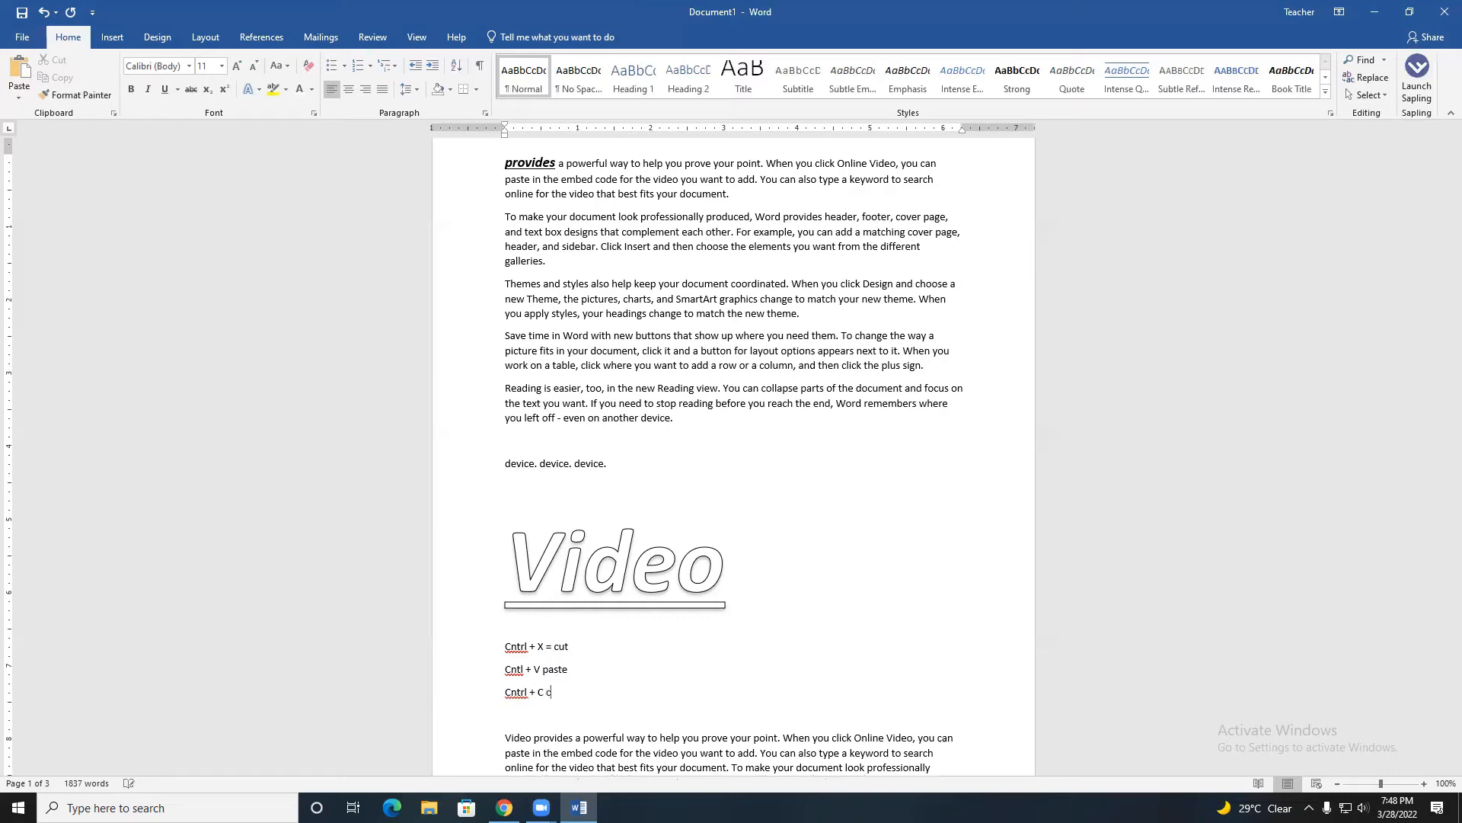
{"action": "type", "text": " Copy"}
Enlarge the three shortcut note lines to 36 pt with Ctrl+].
{"action": "left_click_drag", "start_coordinate": [579, 698], "coordinate": [475, 648]}
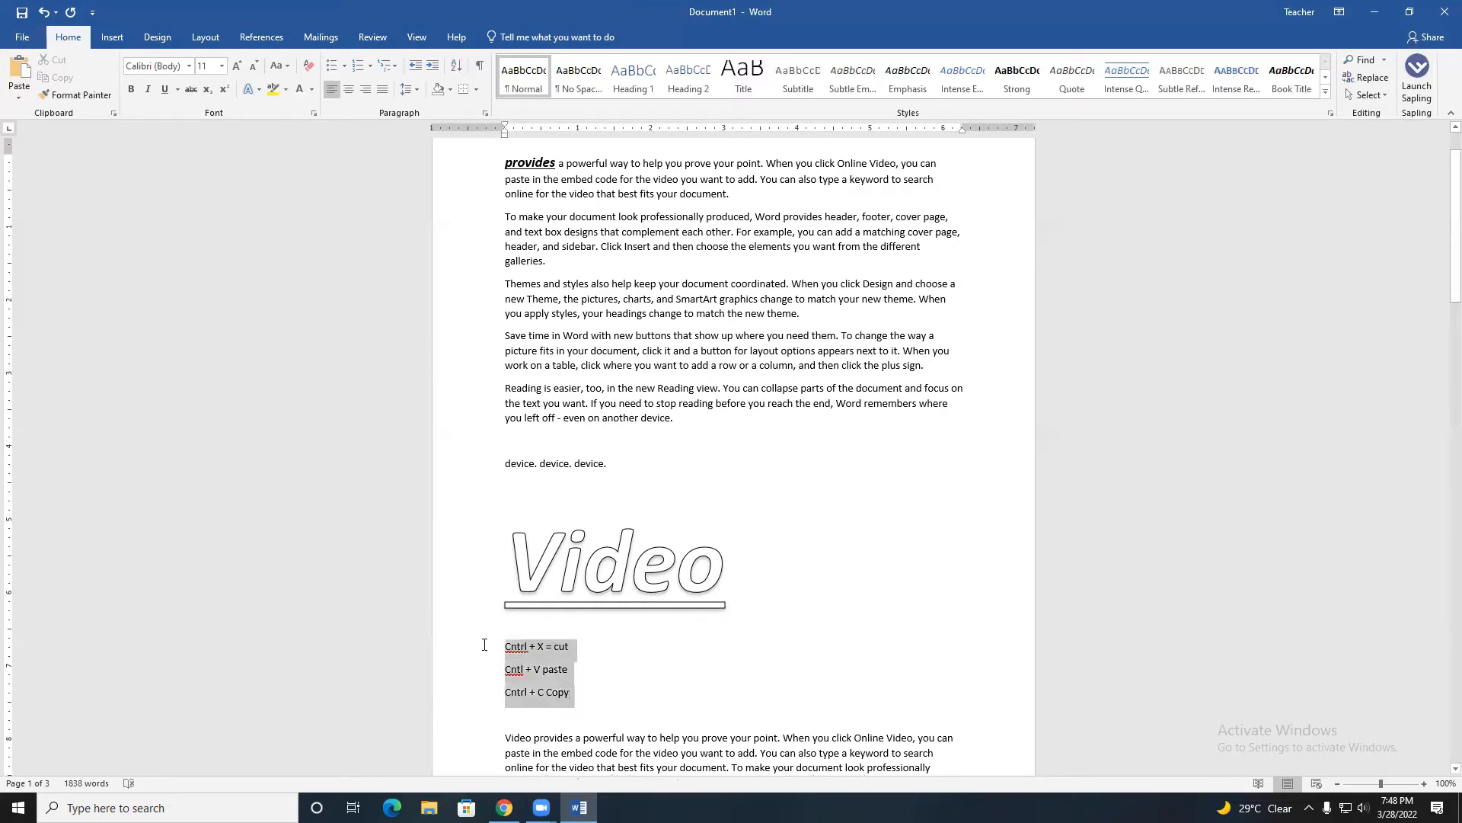
{"action": "key", "text": "ctrl+bracketright"}
{"action": "key", "text": "ctrl+bracketright"}
{"action": "key", "text": "ctrl+bracketright"}
{"action": "key", "text": "ctrl+bracketright"}
{"action": "key", "text": "ctrl+bracketright"}
{"action": "key", "text": "ctrl+bracketright"}
{"action": "key", "text": "ctrl+bracketright"}
{"action": "key", "text": "ctrl+bracketright"}
{"action": "key", "text": "ctrl+bracketright"}
{"action": "key", "text": "ctrl+bracketright"}
{"action": "key", "text": "ctrl+bracketright"}
{"action": "key", "text": "ctrl+bracketright"}
{"action": "key", "text": "ctrl+bracketright"}
{"action": "key", "text": "ctrl+bracketright"}
{"action": "key", "text": "ctrl+bracketright"}
{"action": "key", "text": "ctrl+bracketright"}
{"action": "key", "text": "ctrl+bracketright"}
{"action": "key", "text": "ctrl+bracketright"}
{"action": "key", "text": "ctrl+bracketright"}
{"action": "key", "text": "ctrl+bracketright"}
{"action": "key", "text": "ctrl+bracketright"}
{"action": "key", "text": "ctrl+bracketright"}
{"action": "key", "text": "ctrl+bracketright"}
{"action": "key", "text": "ctrl+bracketright"}
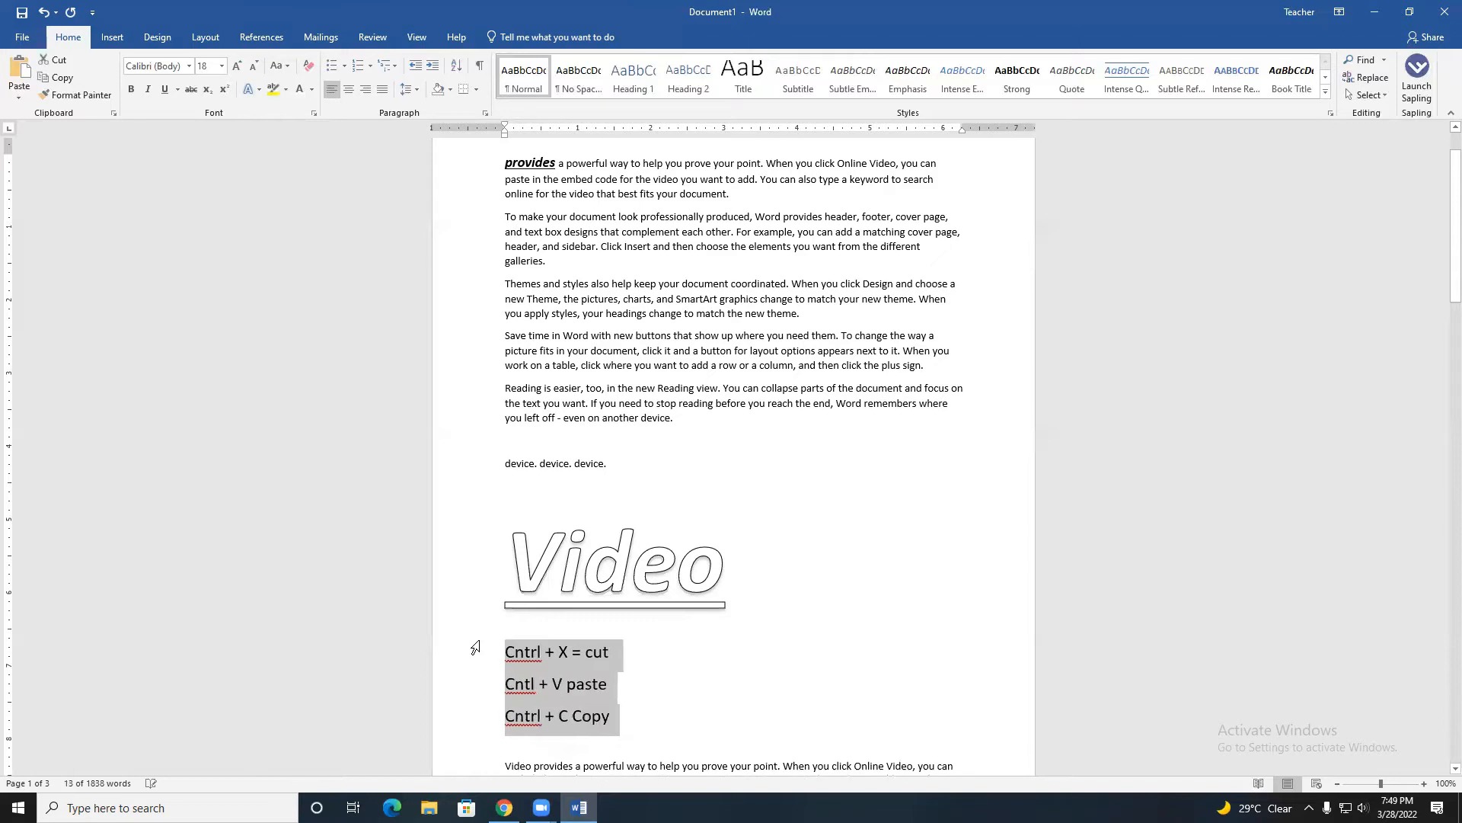
{"action": "scroll", "coordinate": [699, 469], "scroll_direction": "down", "scroll_amount": 5}
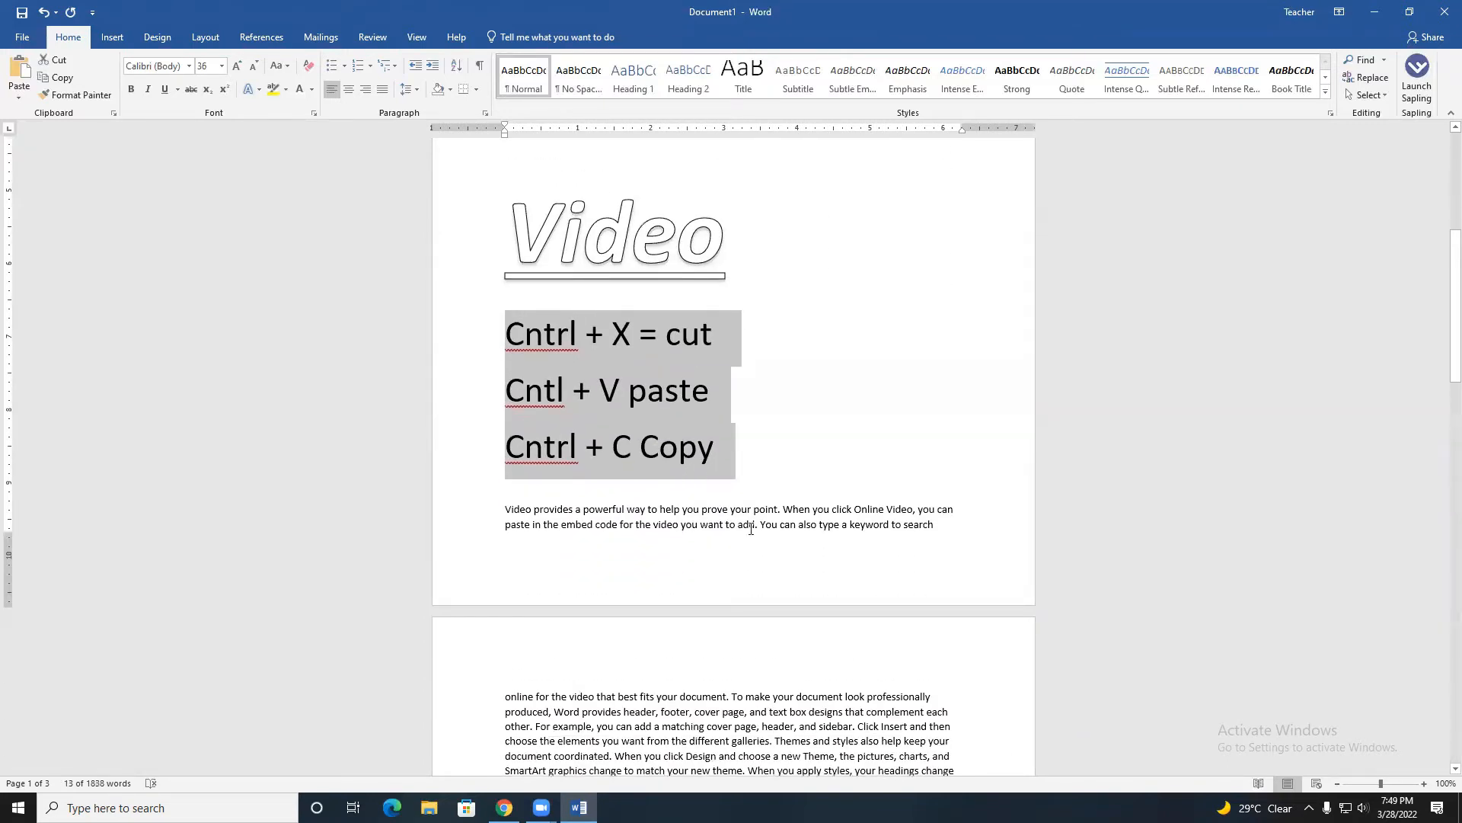
{"action": "left_click", "coordinate": [750, 528]}
Compare the Video heading's font size with the body text on page 2.
{"action": "scroll", "coordinate": [500, 501], "scroll_direction": "down", "scroll_amount": 2}
{"action": "scroll", "coordinate": [500, 501], "scroll_direction": "up", "scroll_amount": 3}
{"action": "scroll", "coordinate": [500, 501], "scroll_direction": "up", "scroll_amount": 5}
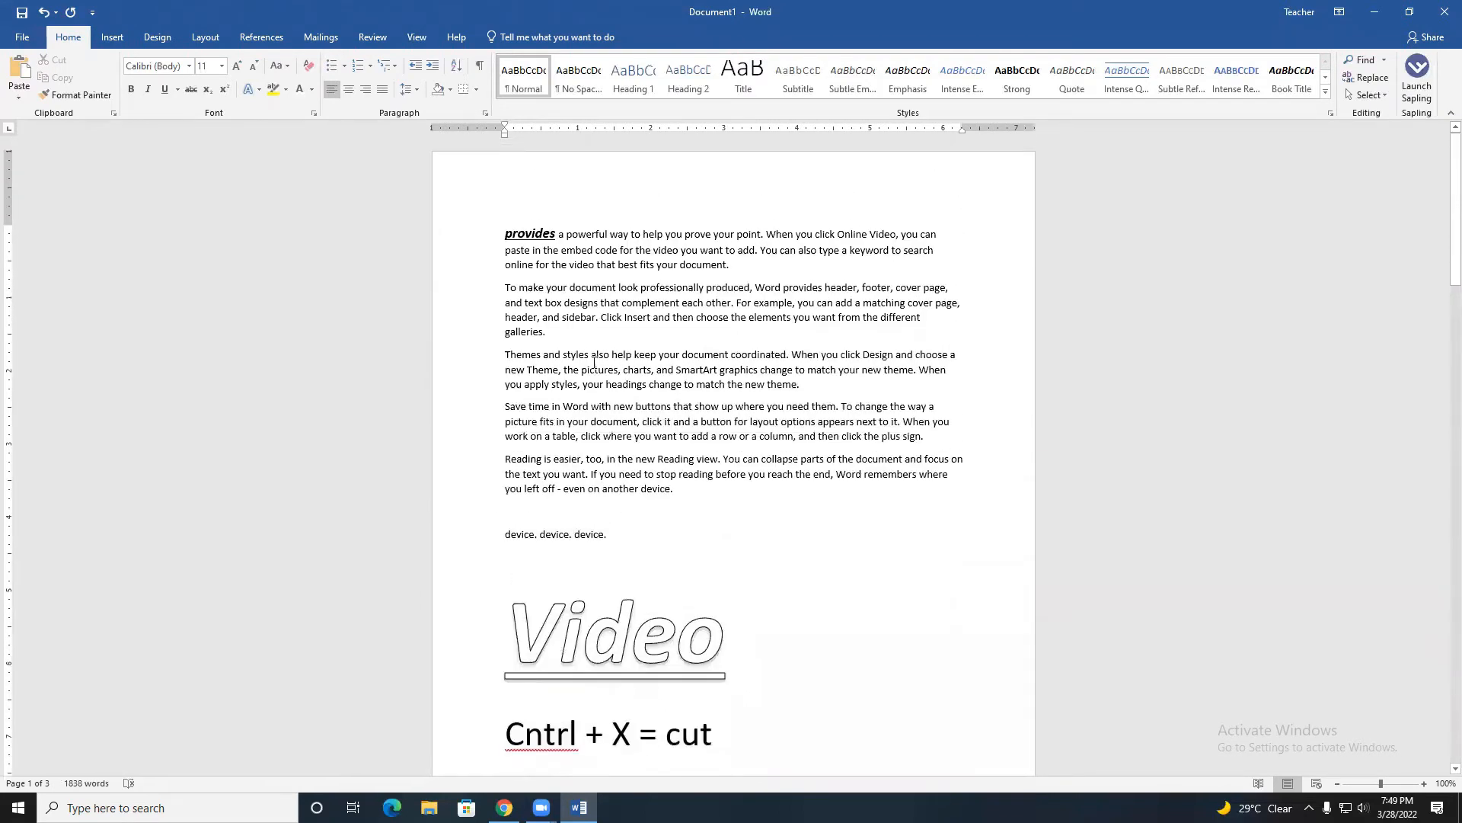
{"action": "scroll", "coordinate": [602, 373], "scroll_direction": "down", "scroll_amount": 6}
{"action": "left_click", "coordinate": [617, 224]}
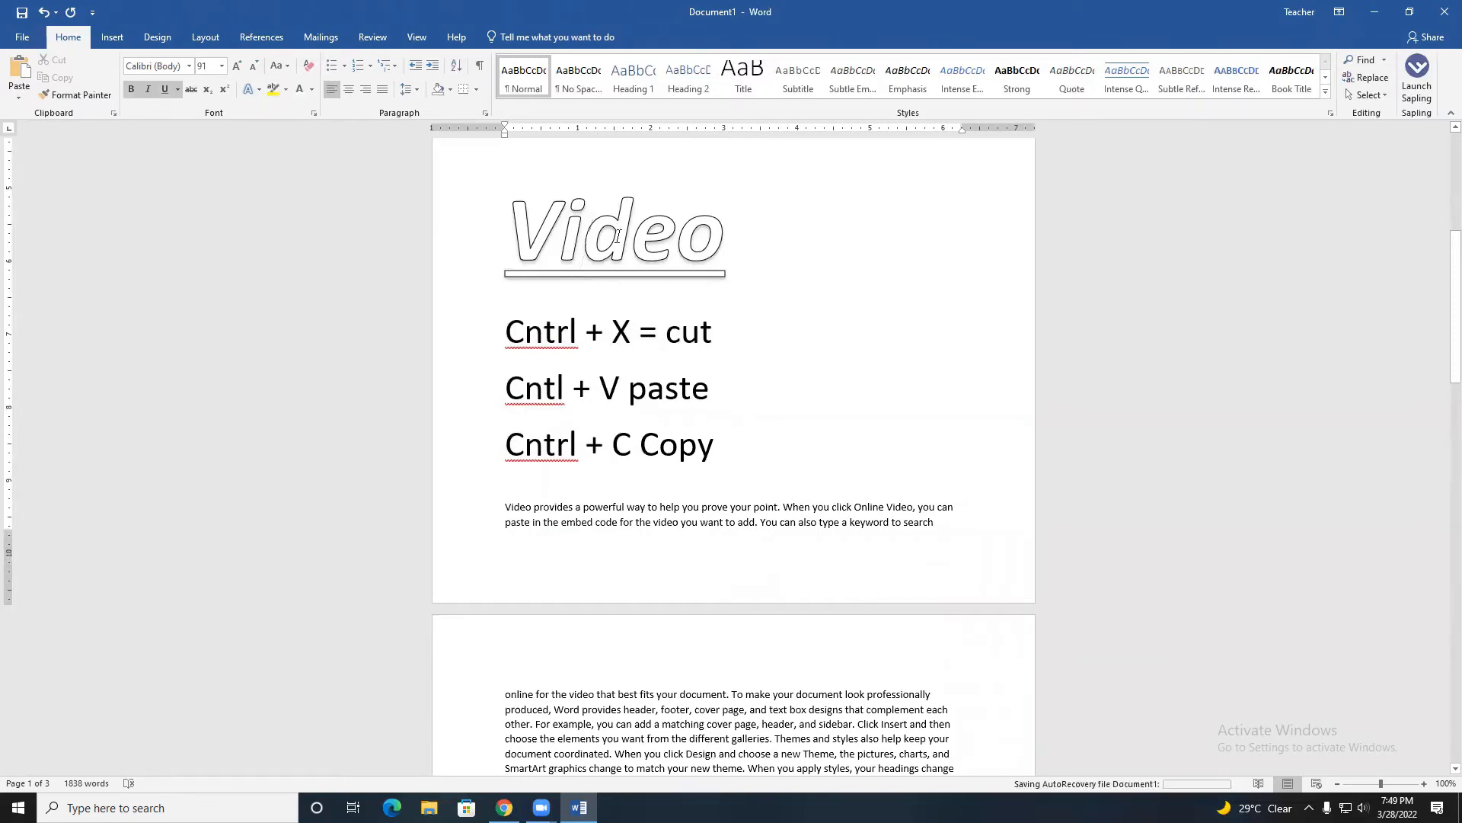
{"action": "scroll", "coordinate": [579, 232], "scroll_direction": "down", "scroll_amount": 2}
{"action": "scroll", "coordinate": [587, 275], "scroll_direction": "up", "scroll_amount": 3}
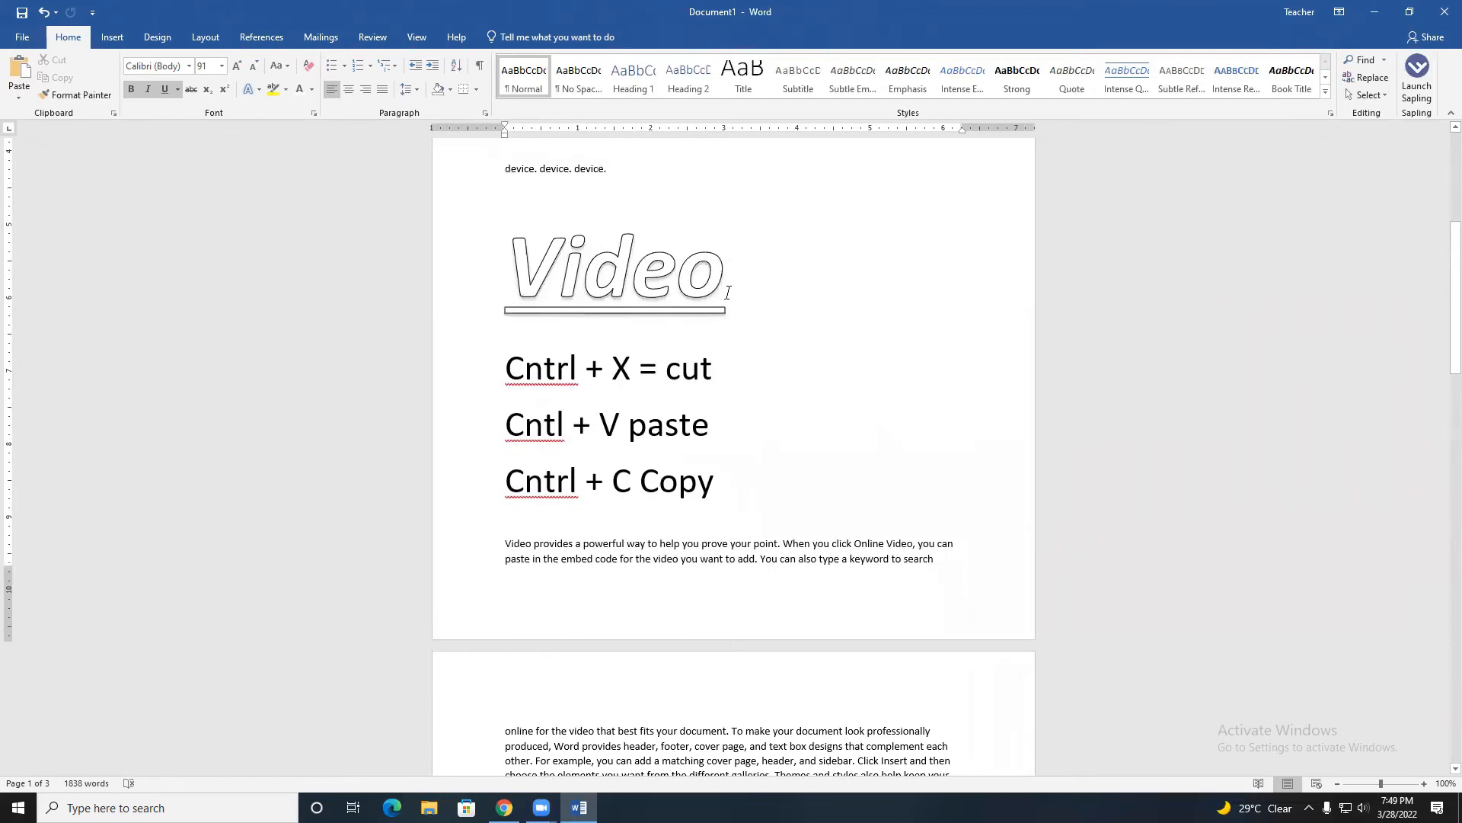
{"action": "scroll", "coordinate": [716, 297], "scroll_direction": "down", "scroll_amount": 3}
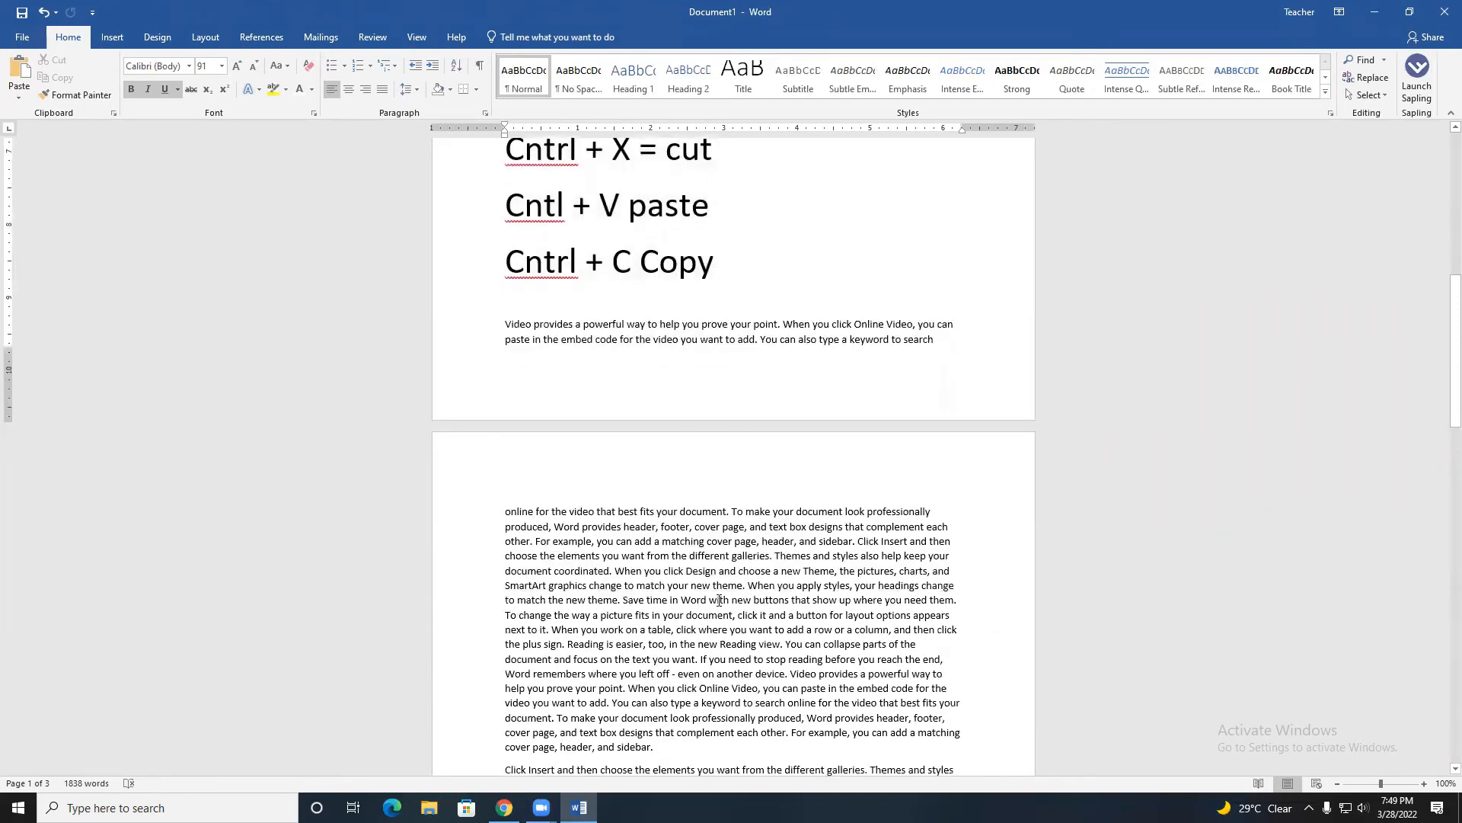
{"action": "left_click", "coordinate": [729, 645]}
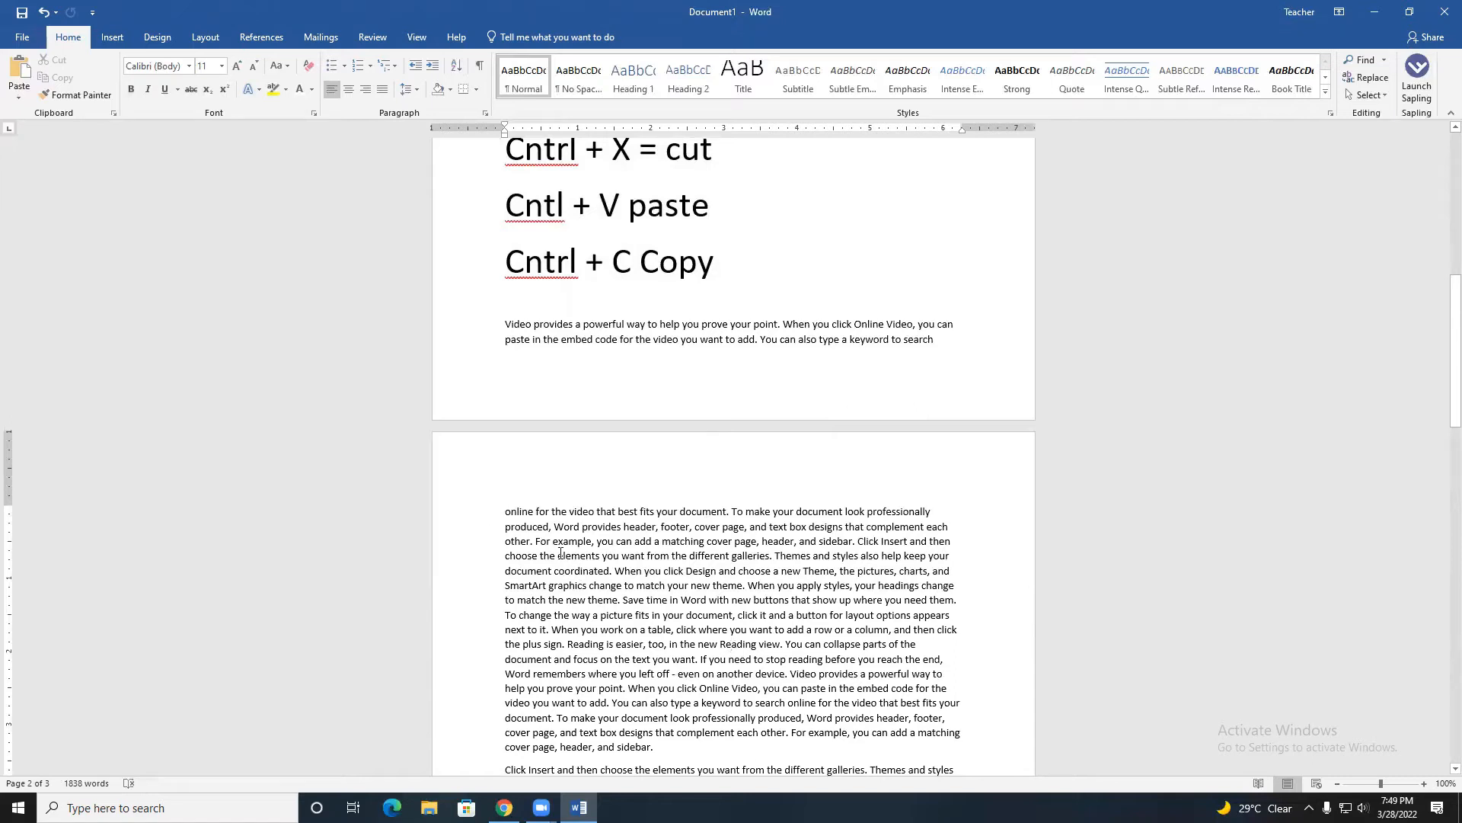
{"action": "scroll", "coordinate": [596, 184], "scroll_direction": "up", "scroll_amount": 4}
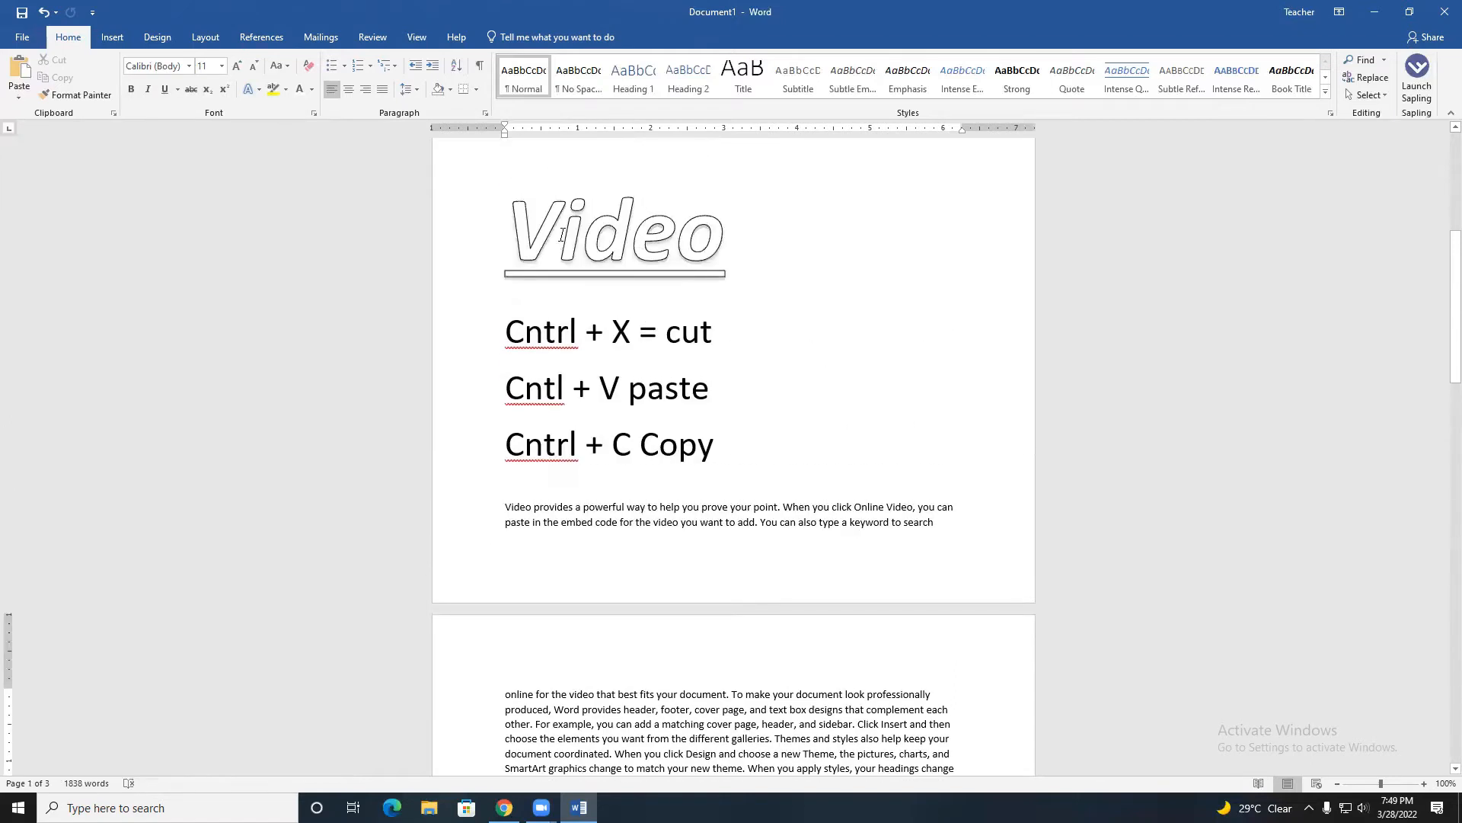
{"action": "left_click", "coordinate": [592, 235]}
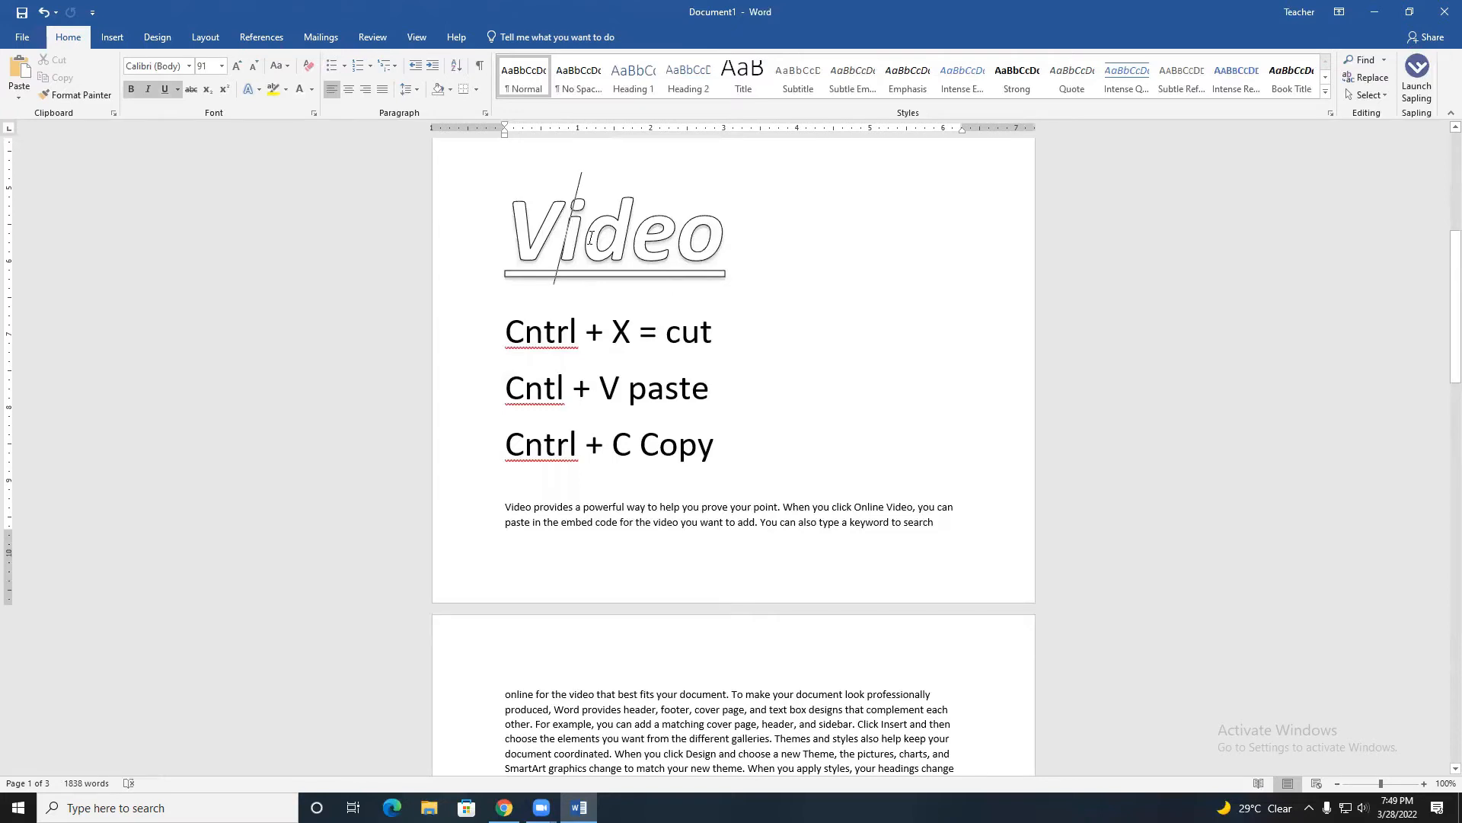
{"action": "scroll", "coordinate": [618, 335], "scroll_direction": "down", "scroll_amount": 3}
{"action": "scroll", "coordinate": [619, 346], "scroll_direction": "down", "scroll_amount": 3}
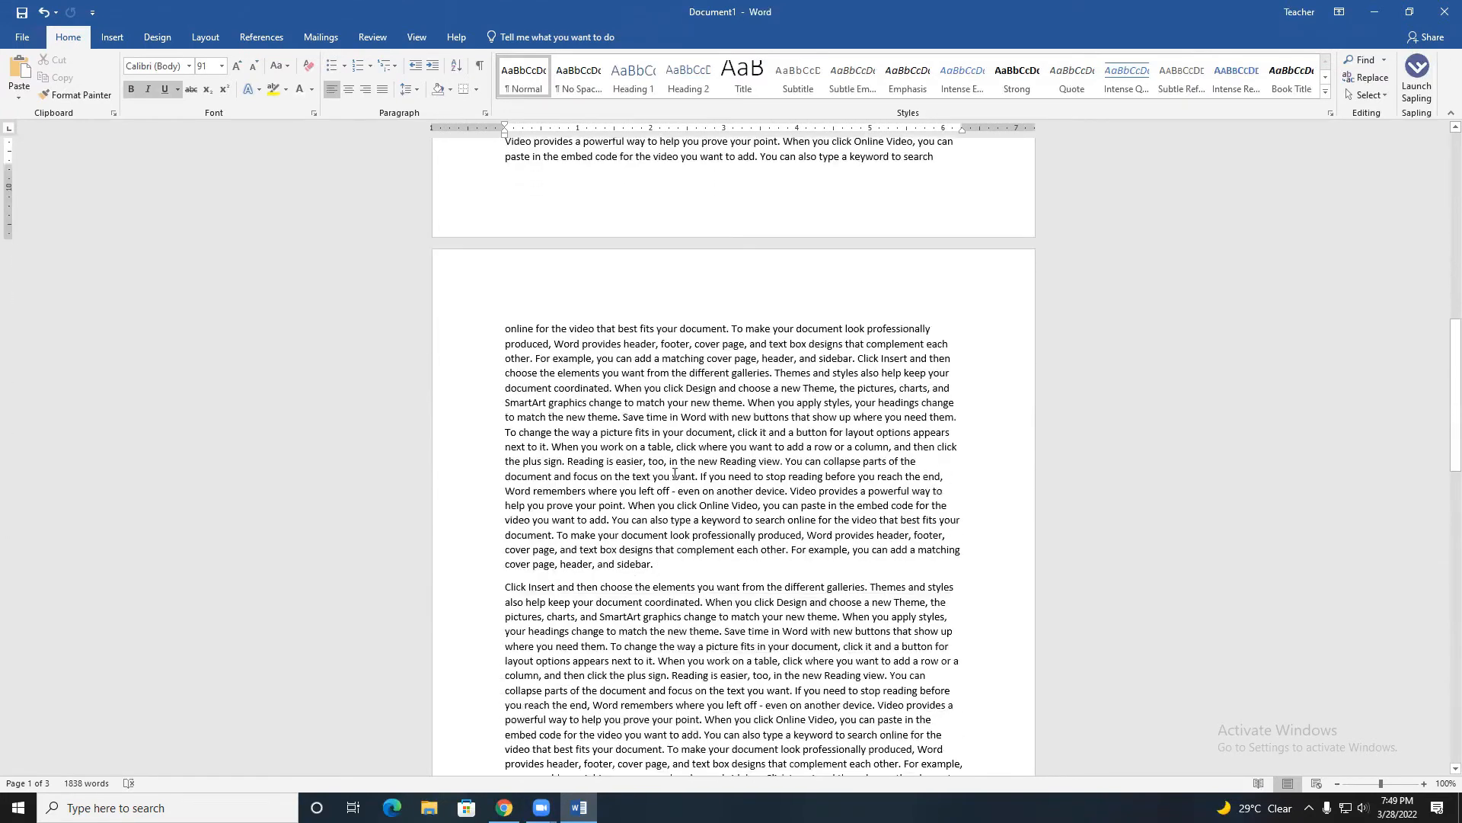
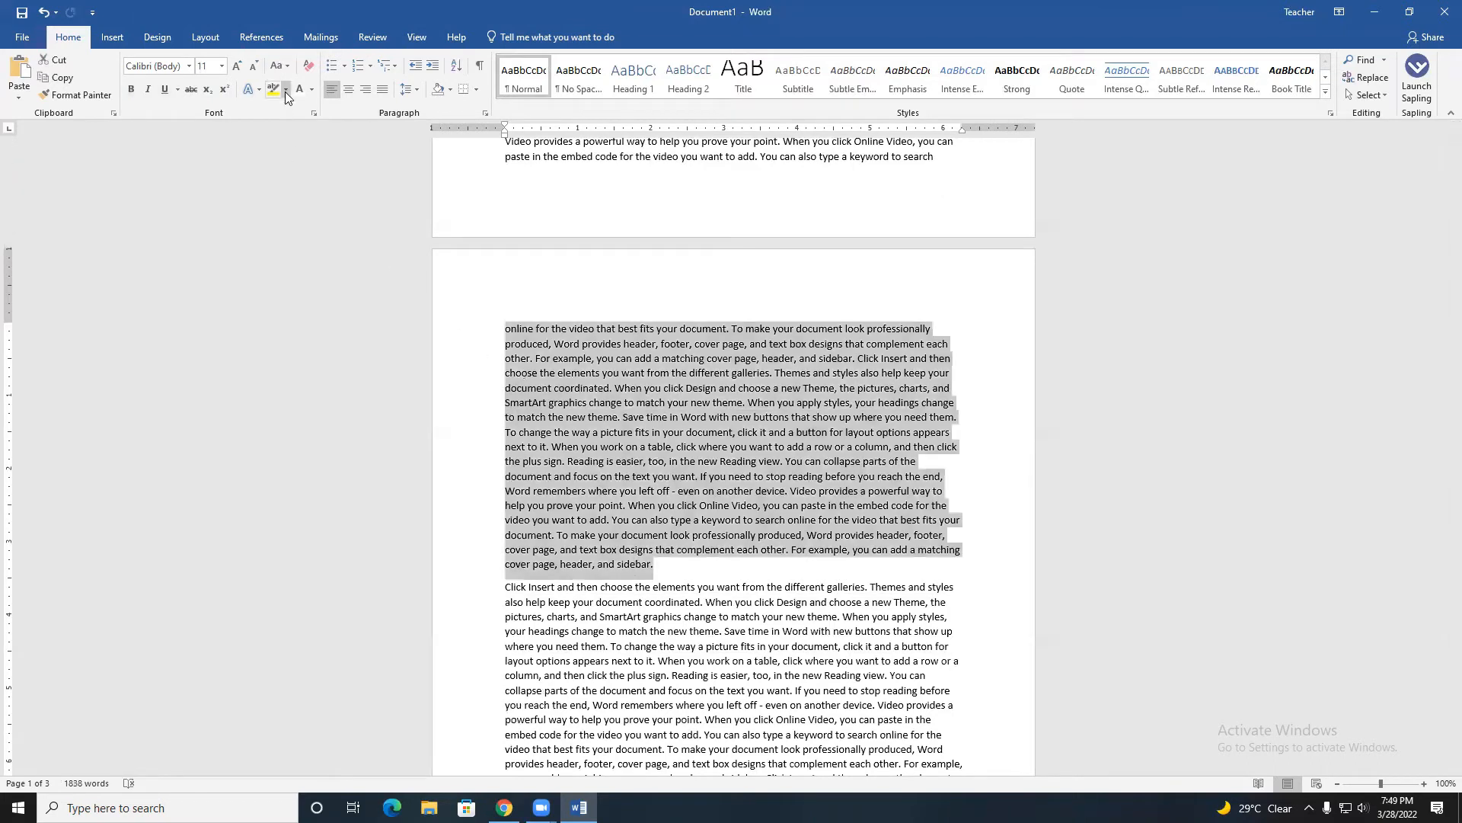
Apply the first plain black text effect to the long body paragraph on page 2.
{"action": "left_click", "coordinate": [256, 90]}
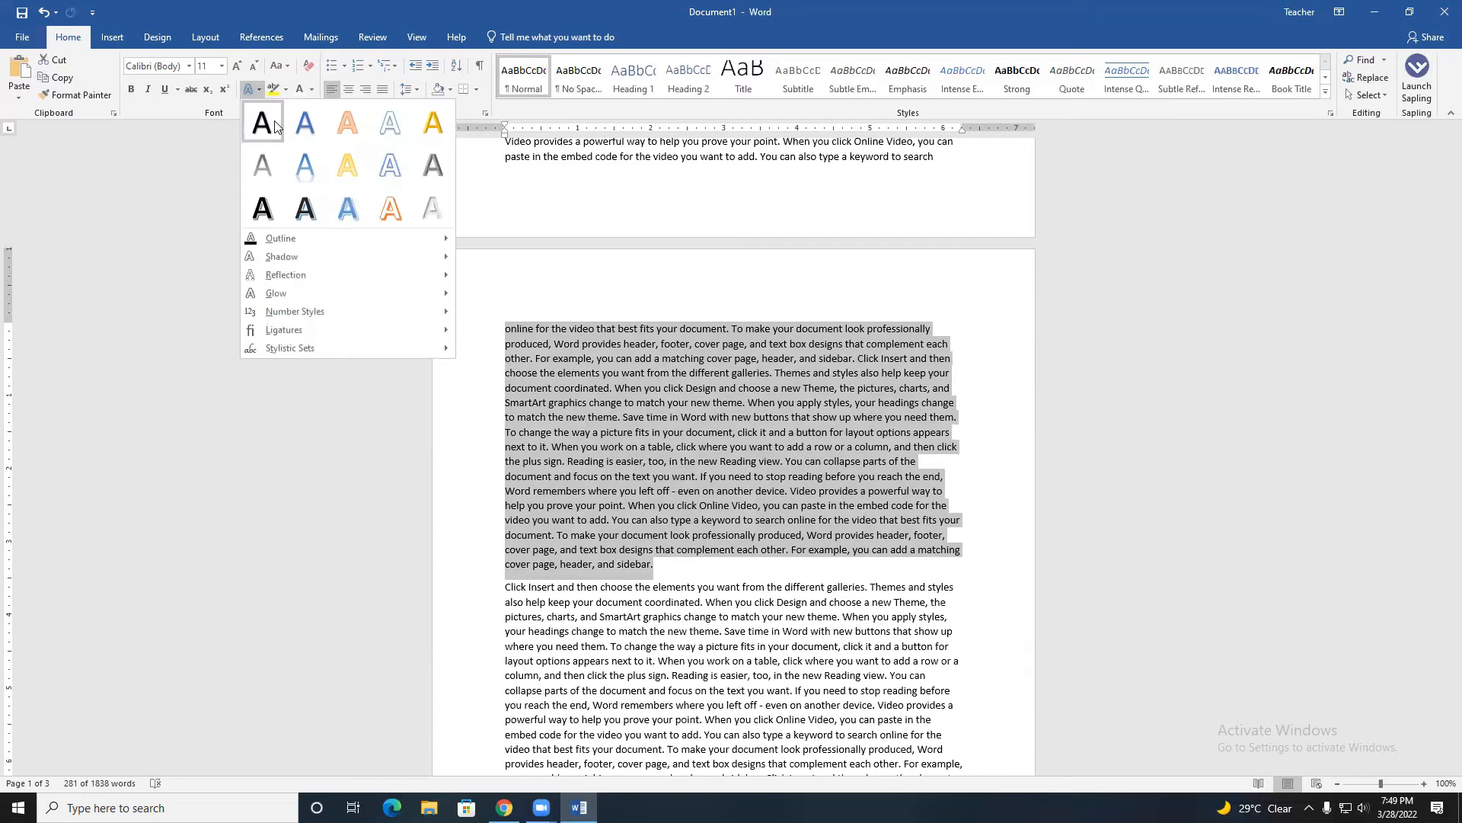
{"action": "left_click", "coordinate": [274, 124]}
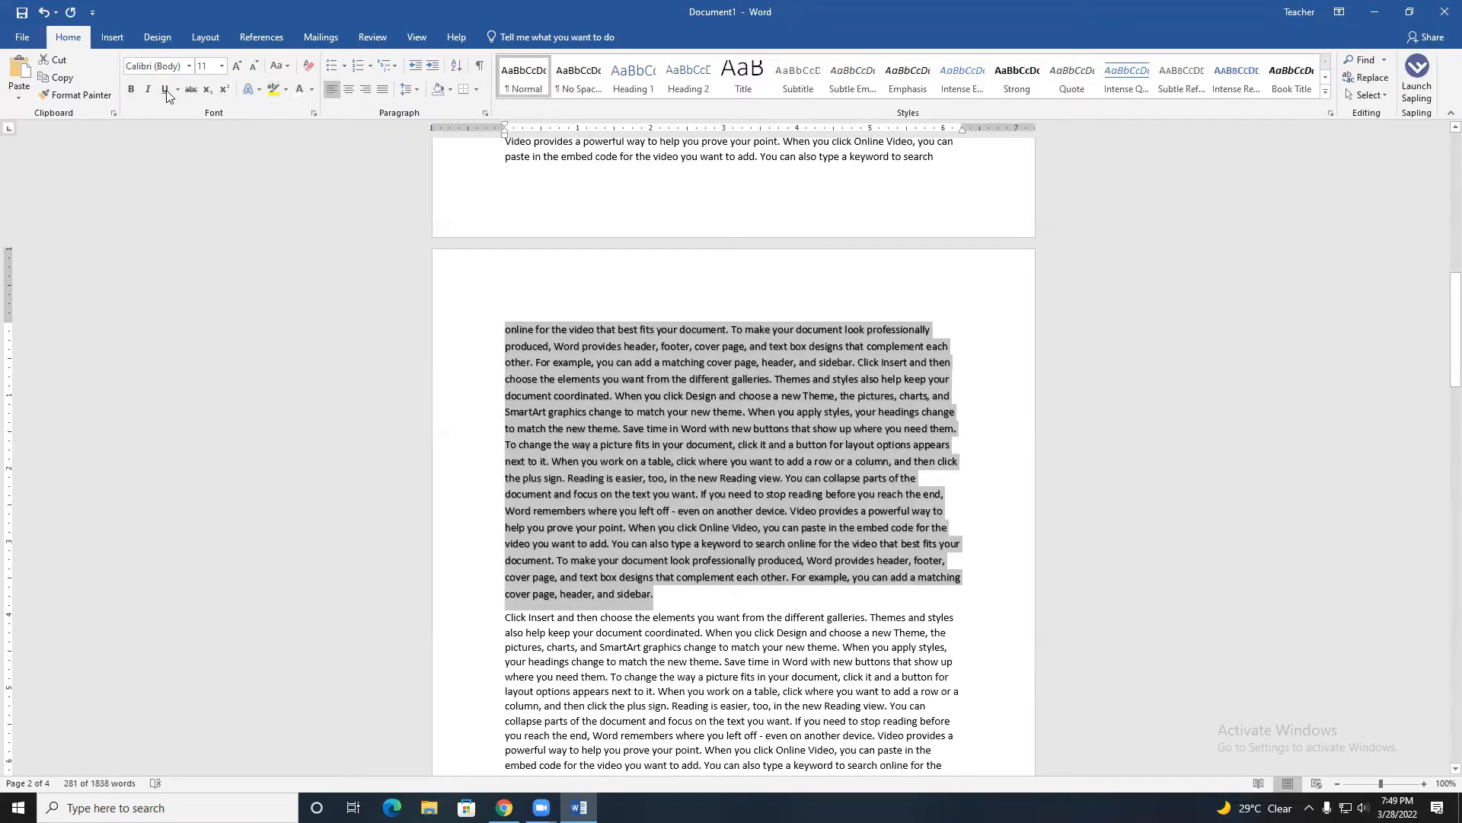
{"action": "left_click", "coordinate": [257, 90]}
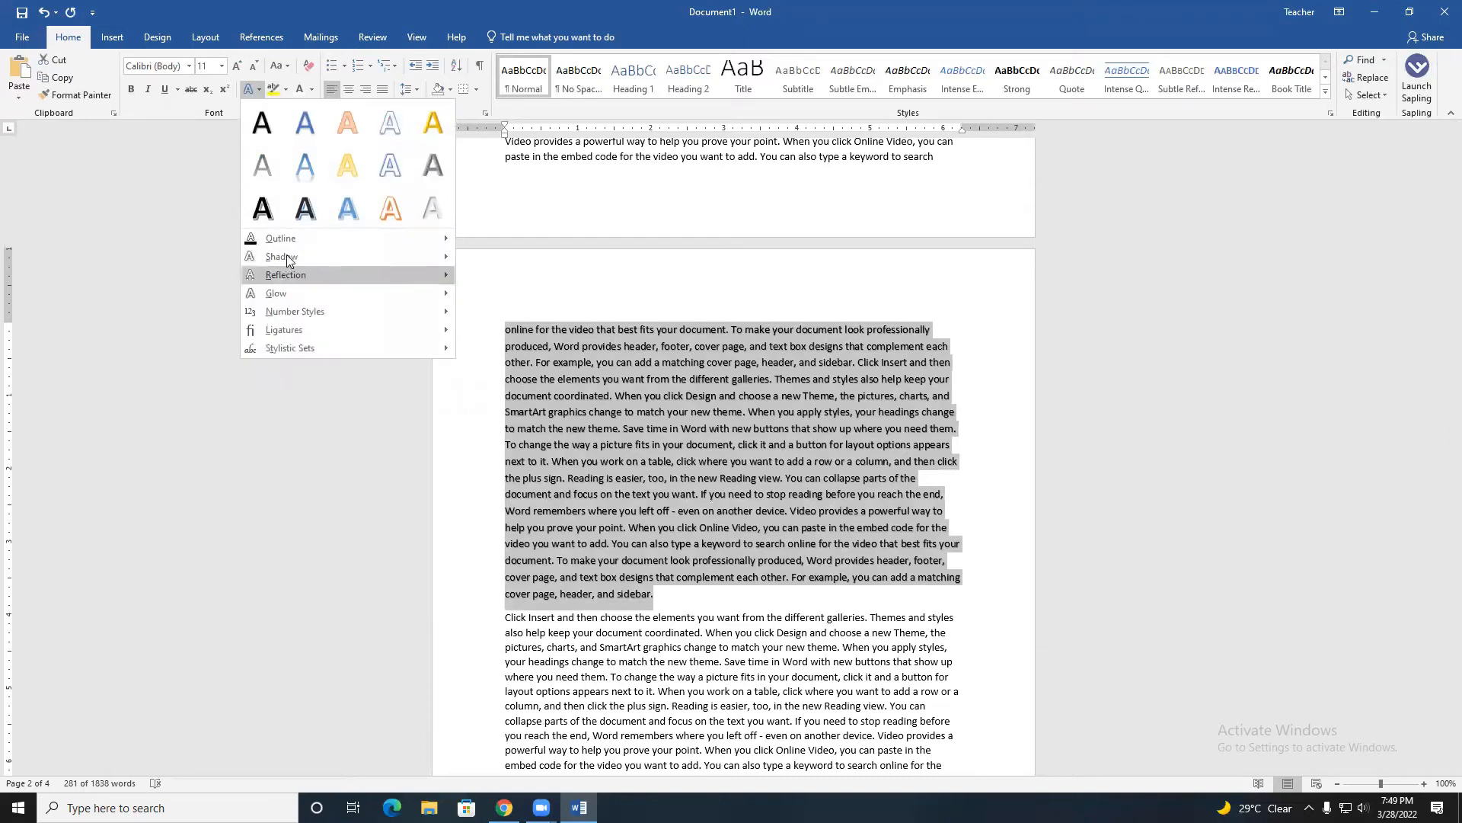
{"action": "mouse_move", "coordinate": [446, 239]}
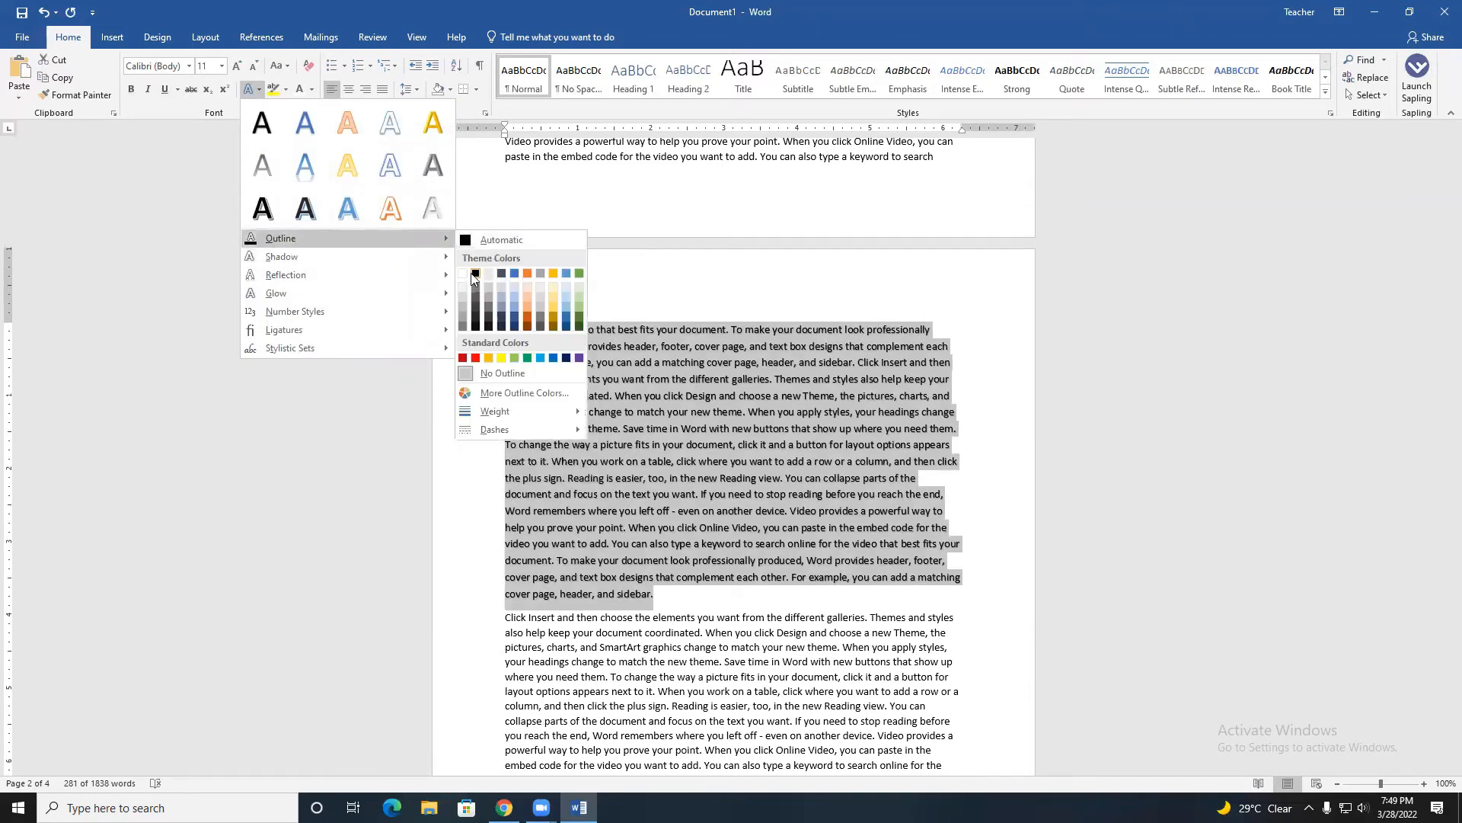
{"action": "left_click", "coordinate": [663, 284]}
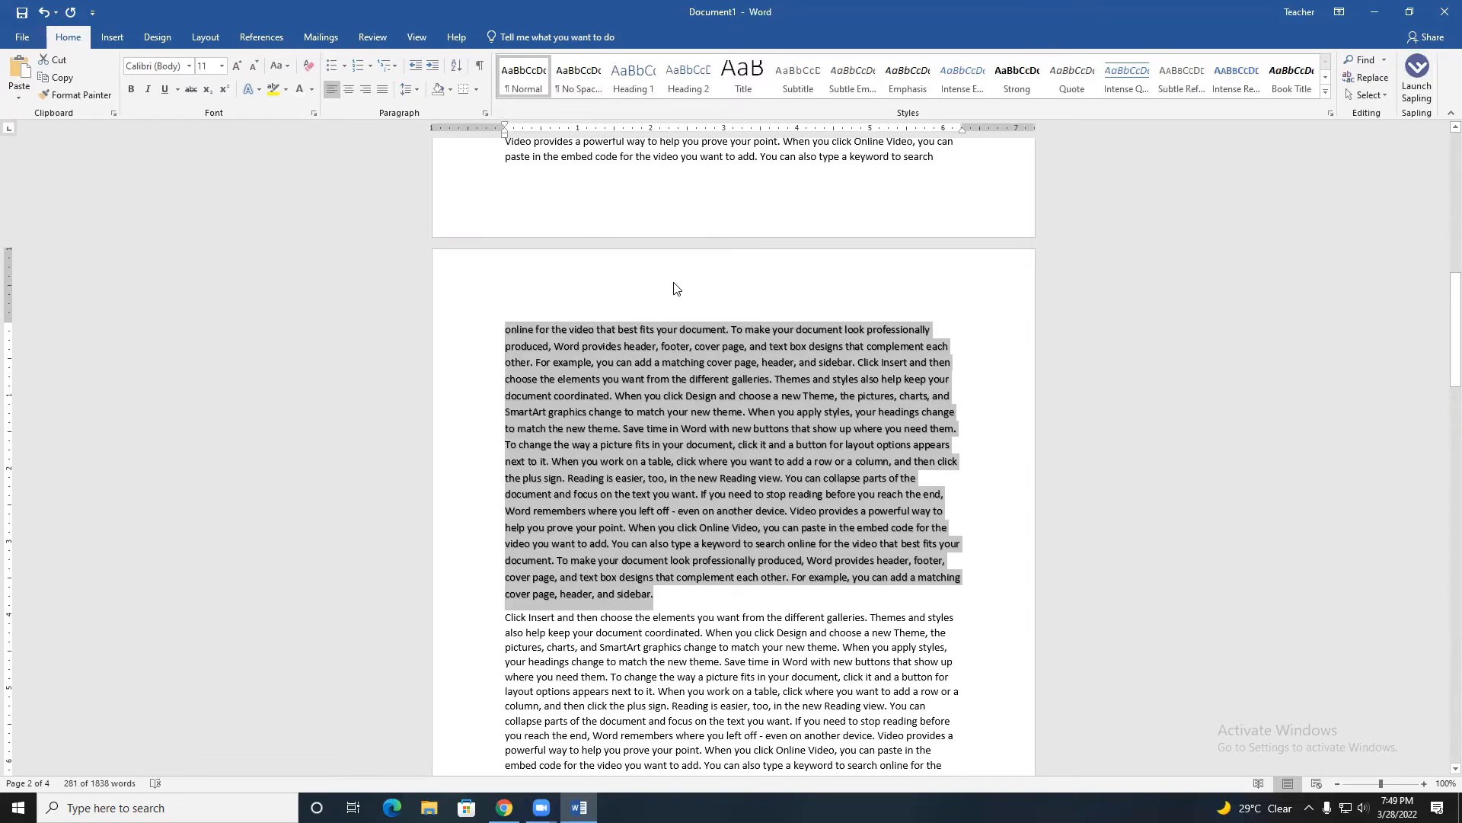
Return to the outlined 'Video' WordArt and select its text.
{"action": "scroll", "coordinate": [674, 288], "scroll_direction": "up", "scroll_amount": 9}
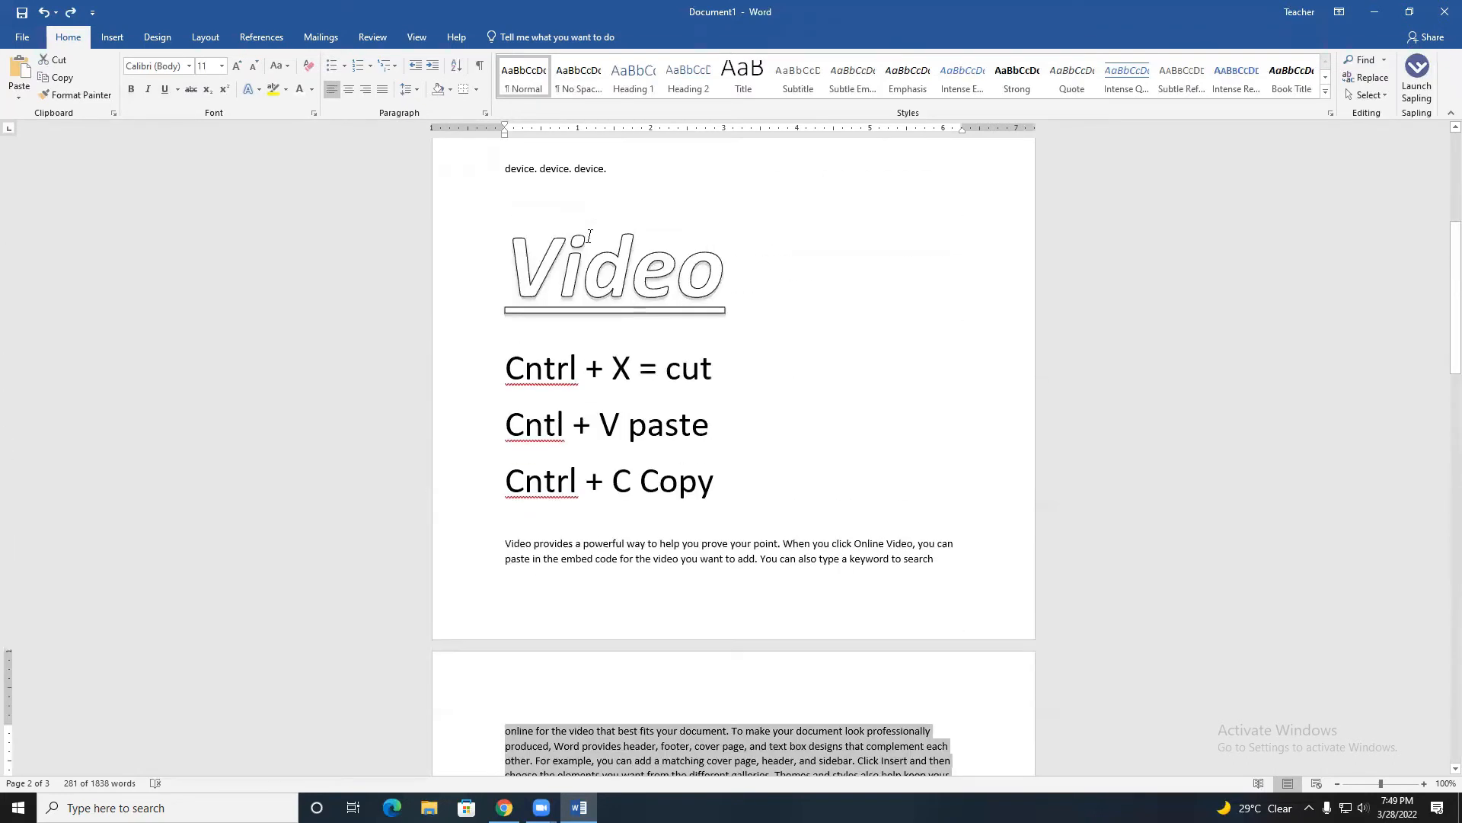
{"action": "left_click", "coordinate": [577, 276]}
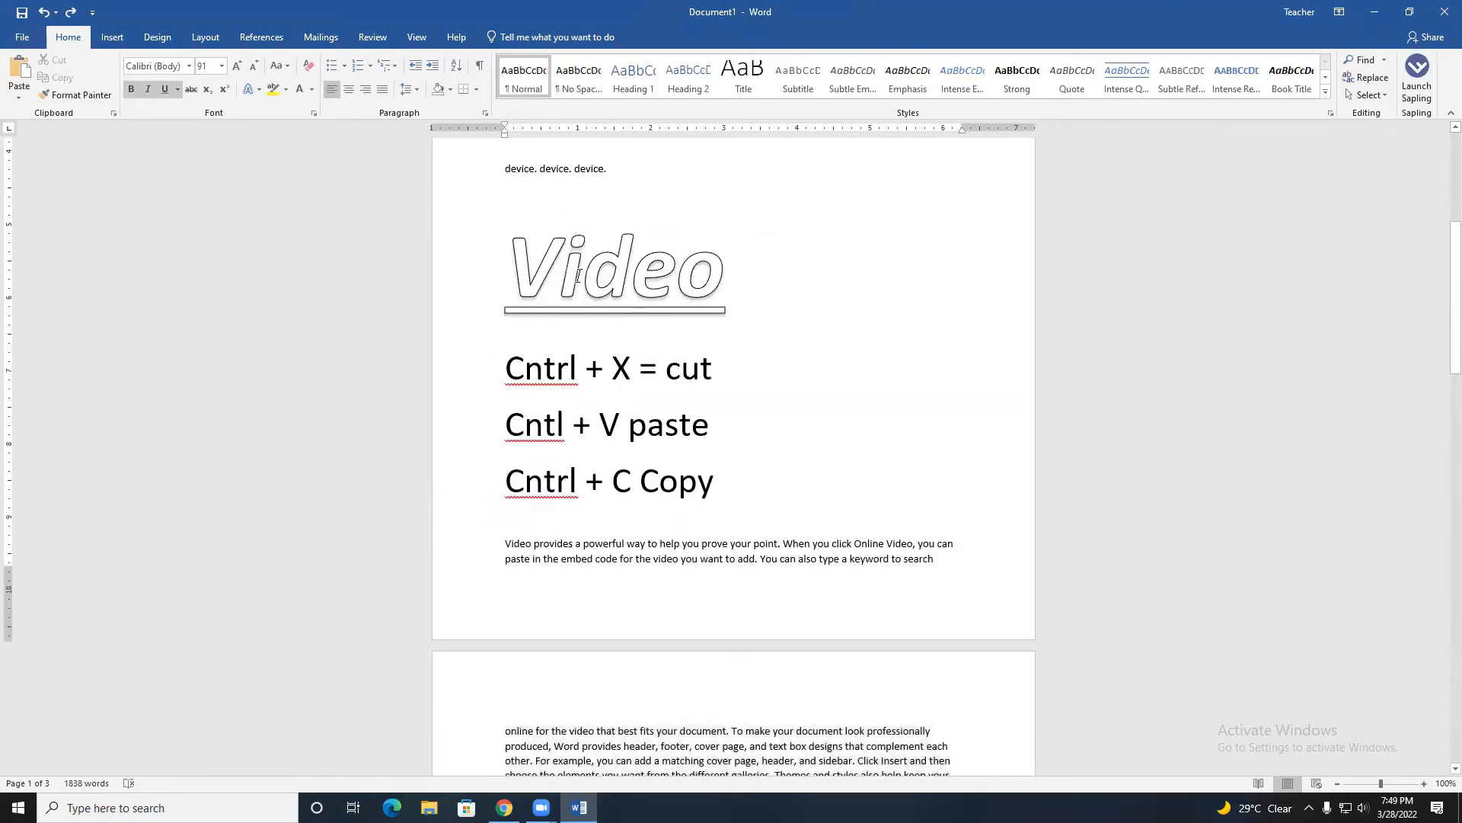
{"action": "scroll", "coordinate": [647, 381], "scroll_direction": "down", "scroll_amount": 5}
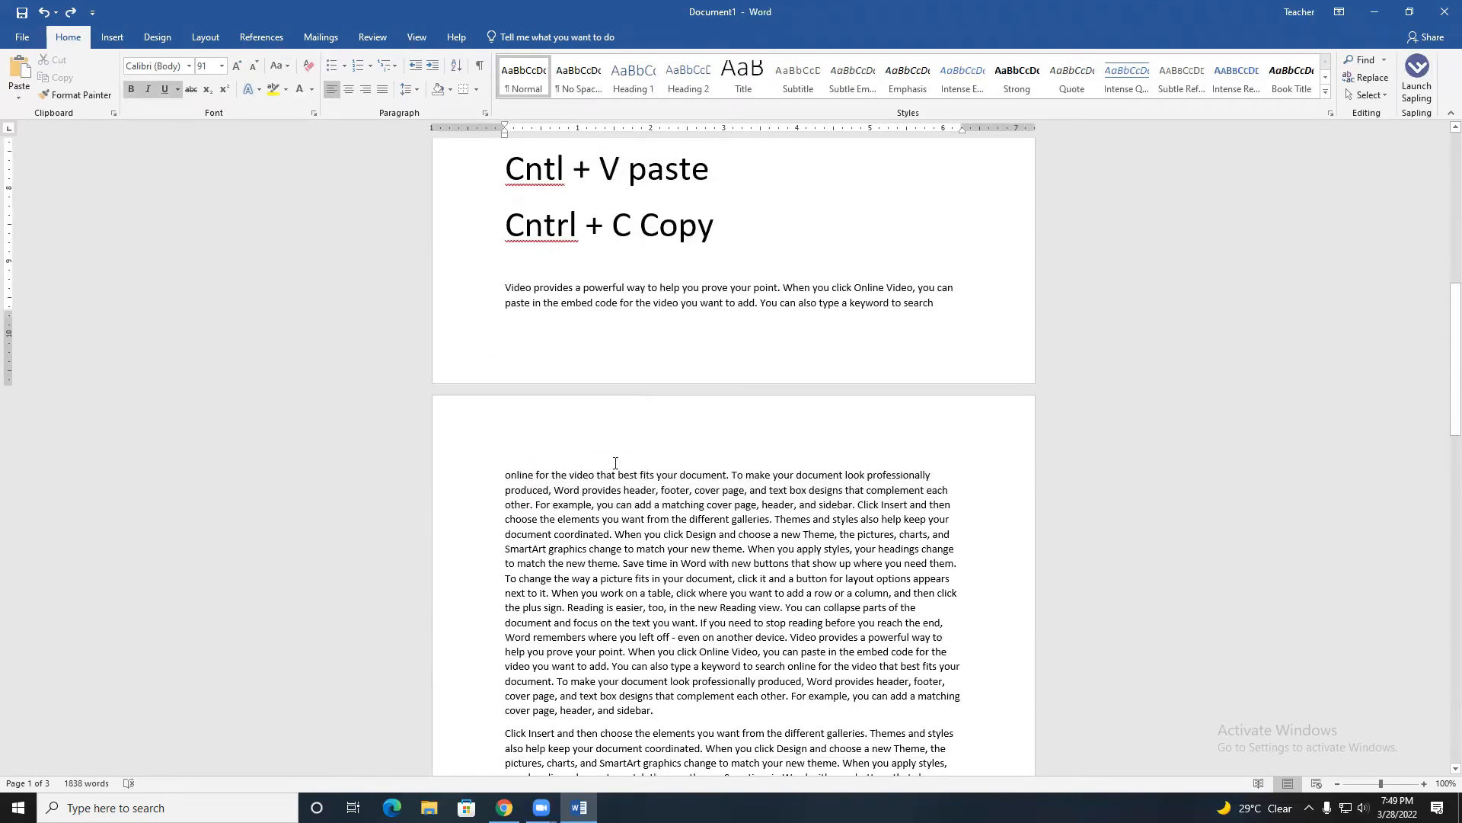
{"action": "scroll", "coordinate": [615, 463], "scroll_direction": "up", "scroll_amount": 5}
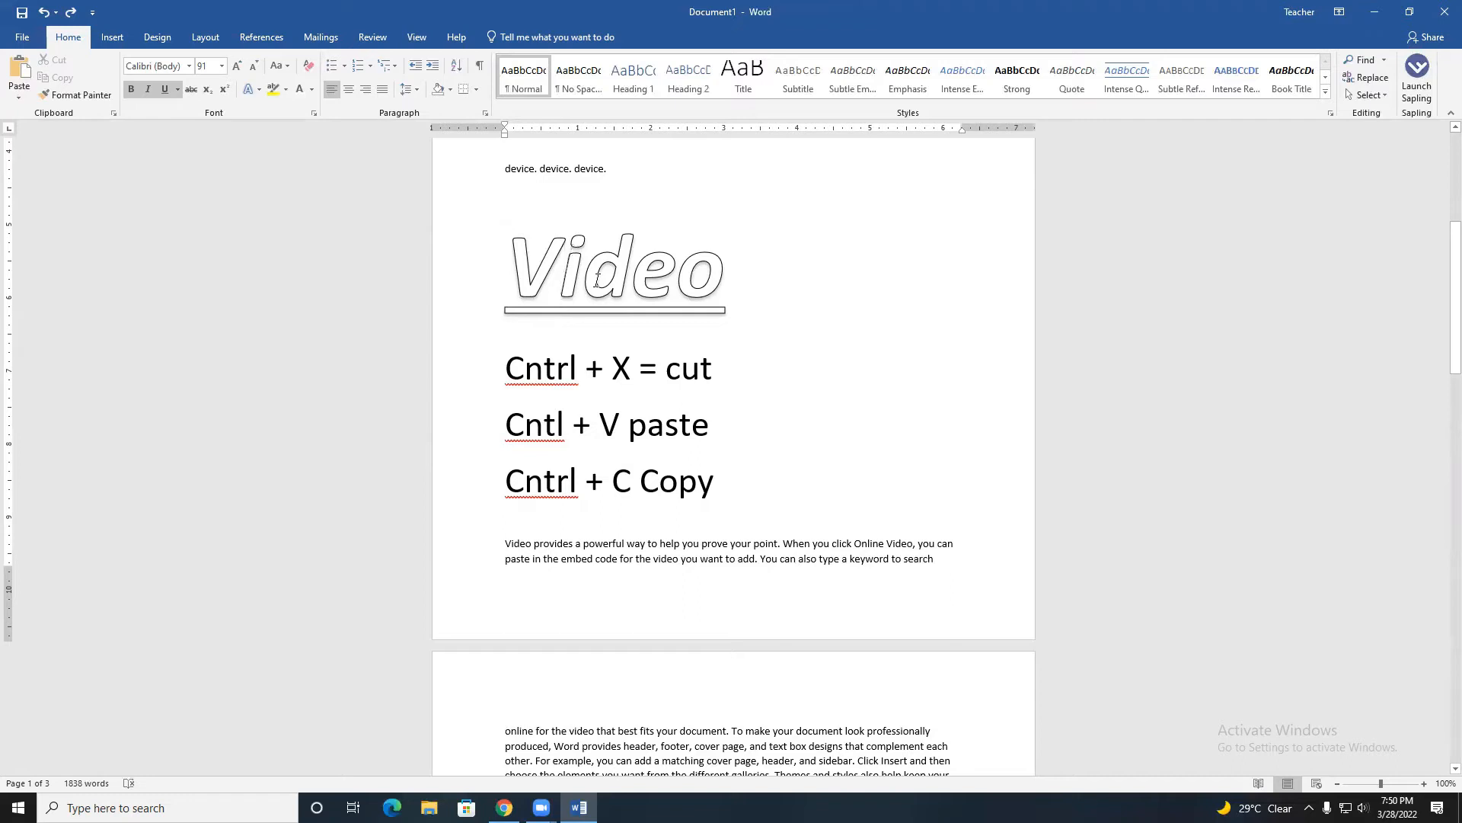
{"action": "scroll", "coordinate": [695, 617], "scroll_direction": "down", "scroll_amount": 5}
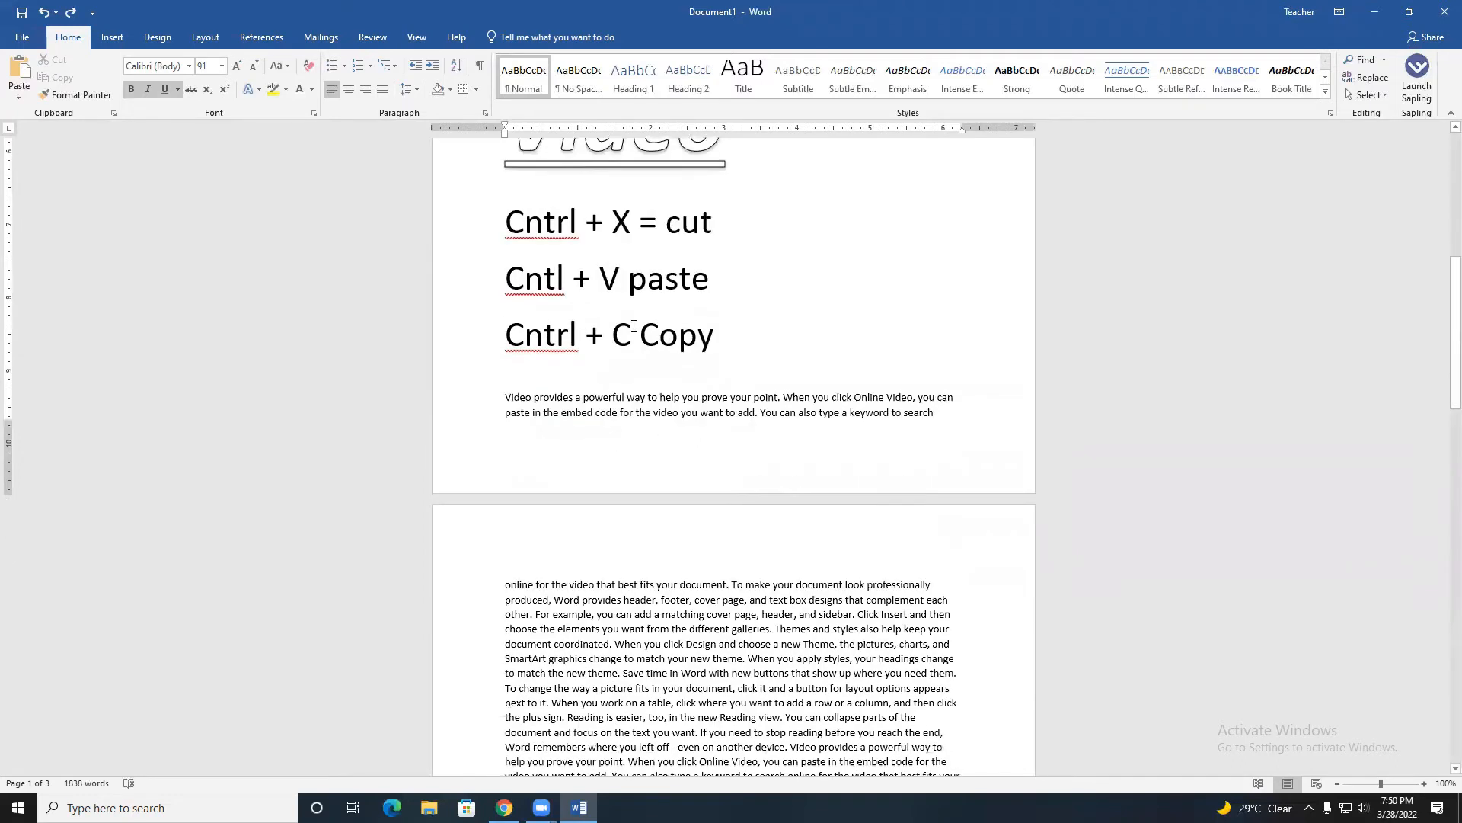
{"action": "scroll", "coordinate": [696, 617], "scroll_direction": "down", "scroll_amount": 3}
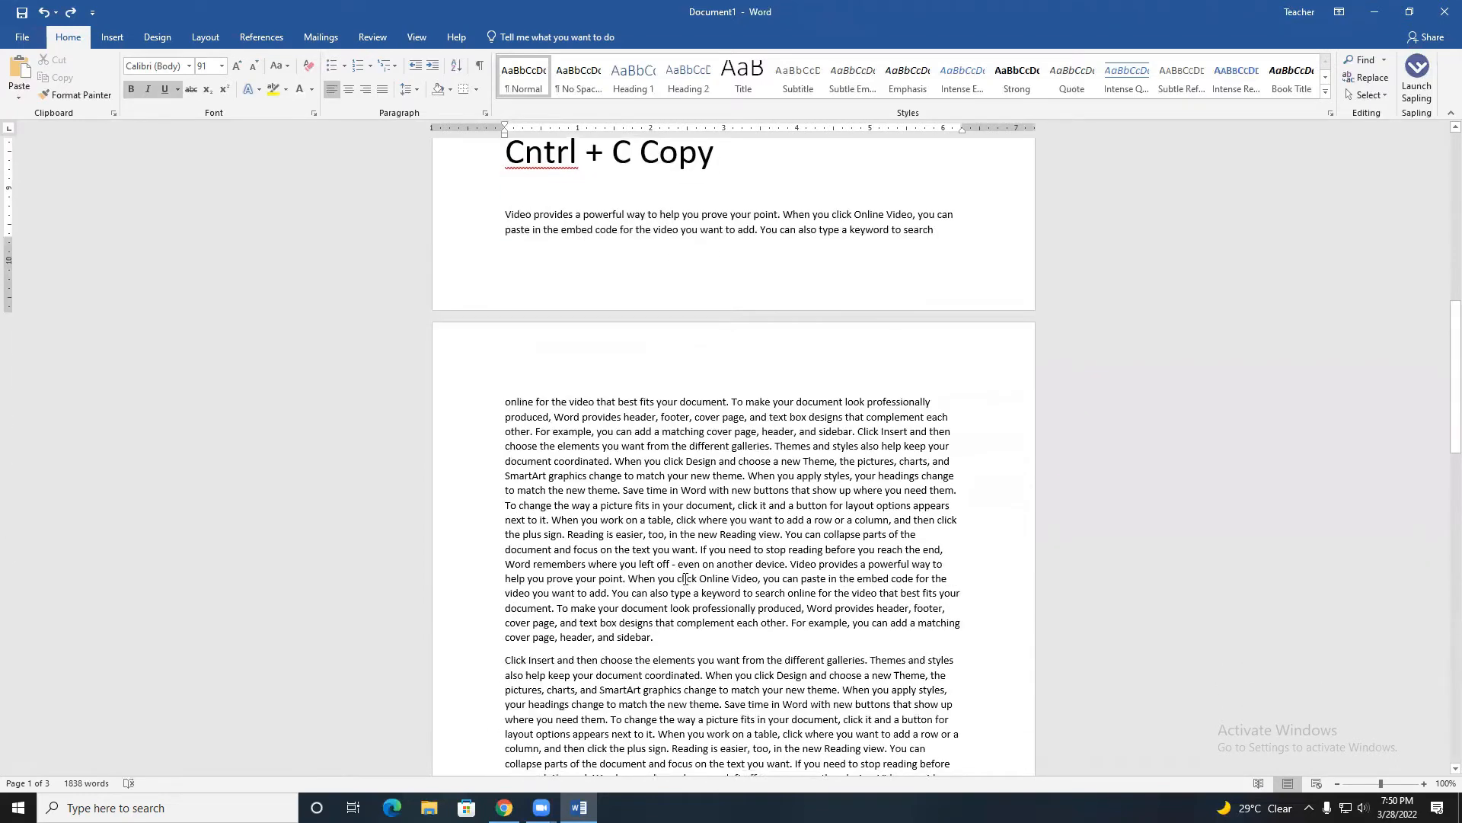
{"action": "scroll", "coordinate": [636, 448], "scroll_direction": "up", "scroll_amount": 5}
{"action": "left_click_drag", "start_coordinate": [709, 181], "coordinate": [520, 175]}
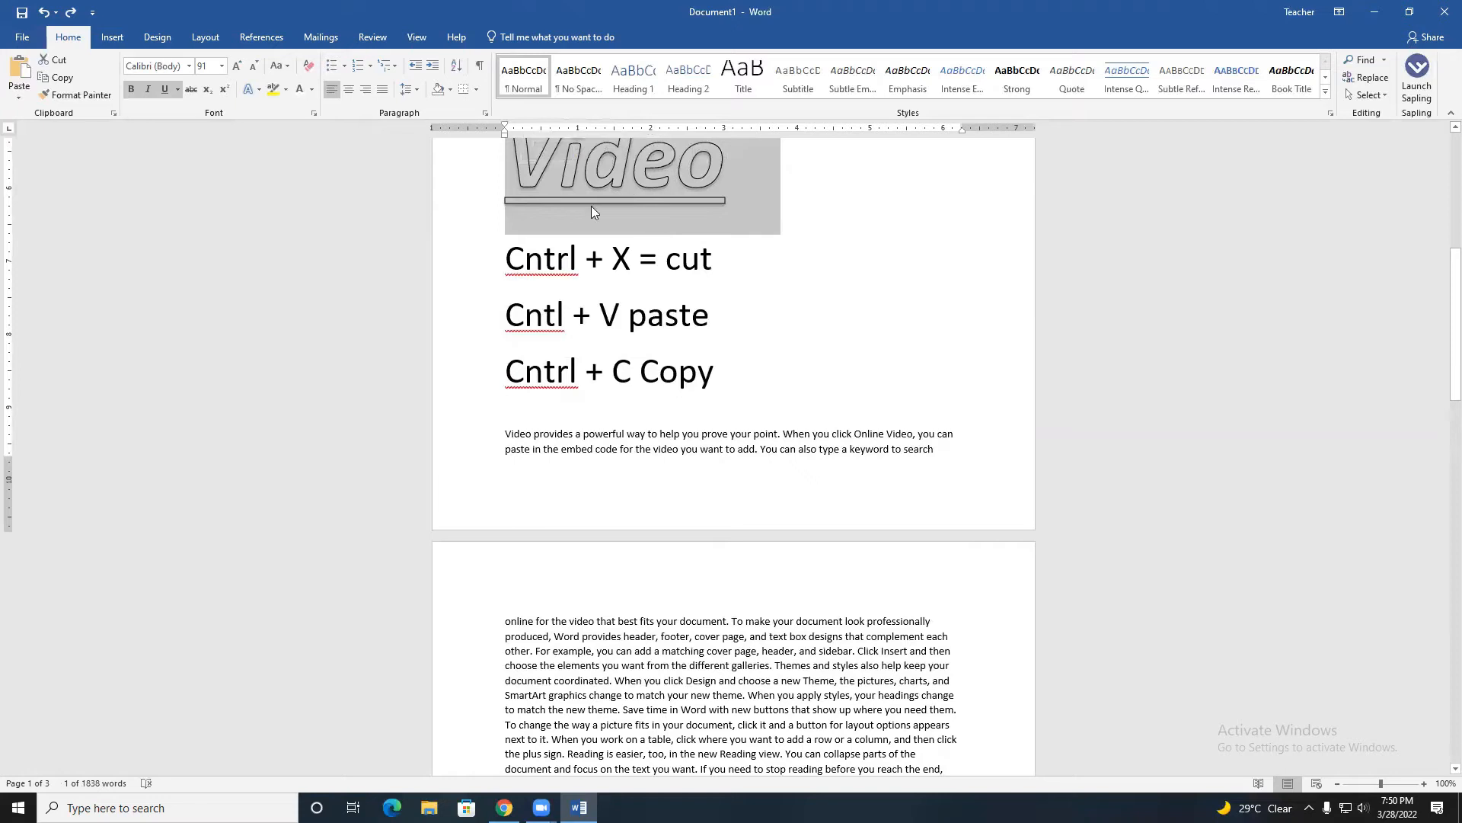
Copy the 'Video' WordArt's outlined formatting with Format Painter, ready to paint onto body text.
{"action": "scroll", "coordinate": [629, 313], "scroll_direction": "up", "scroll_amount": 3}
{"action": "left_click", "coordinate": [616, 320]}
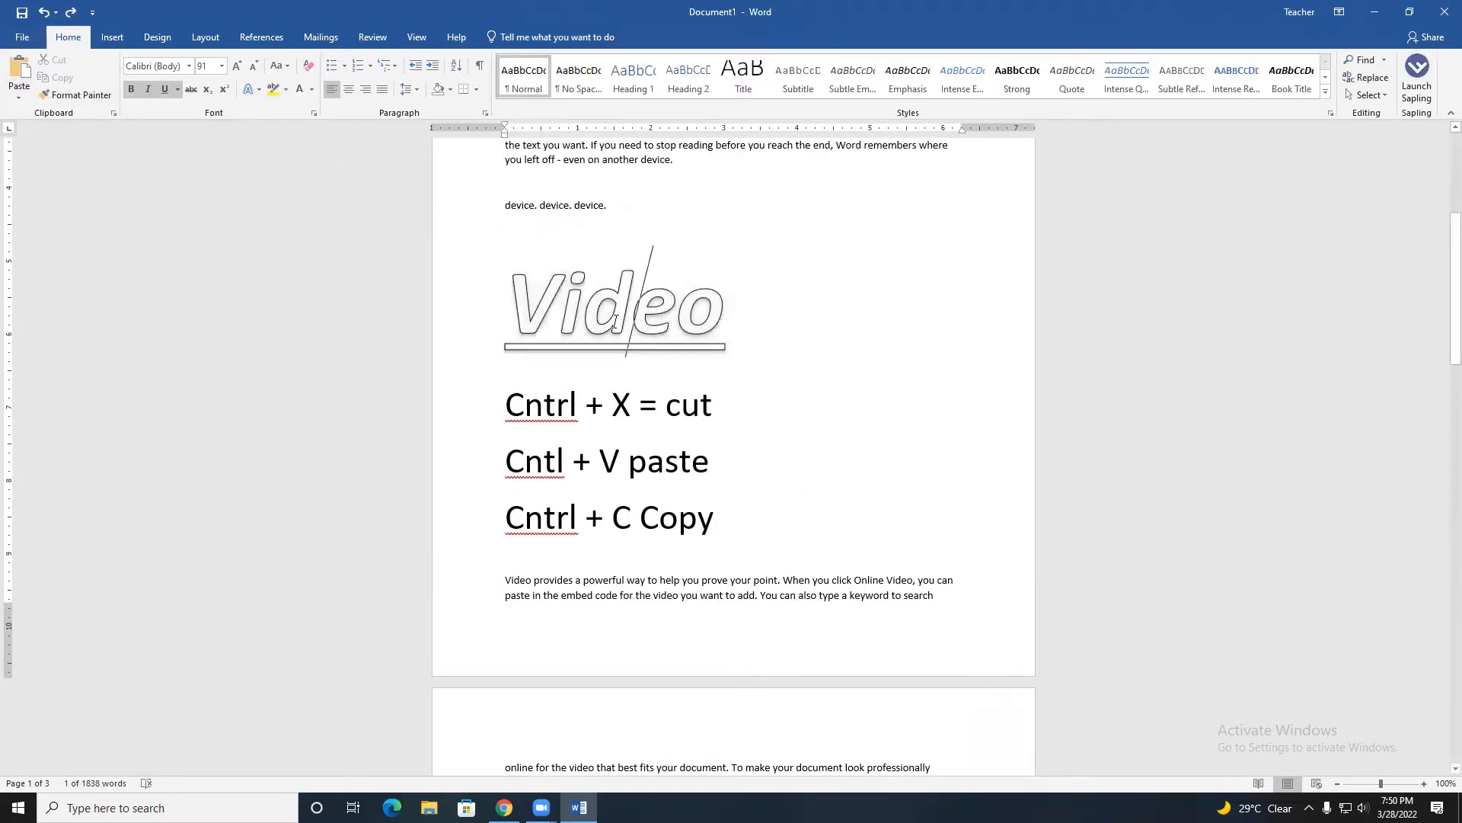
{"action": "left_click", "coordinate": [593, 320]}
{"action": "left_click", "coordinate": [539, 309]}
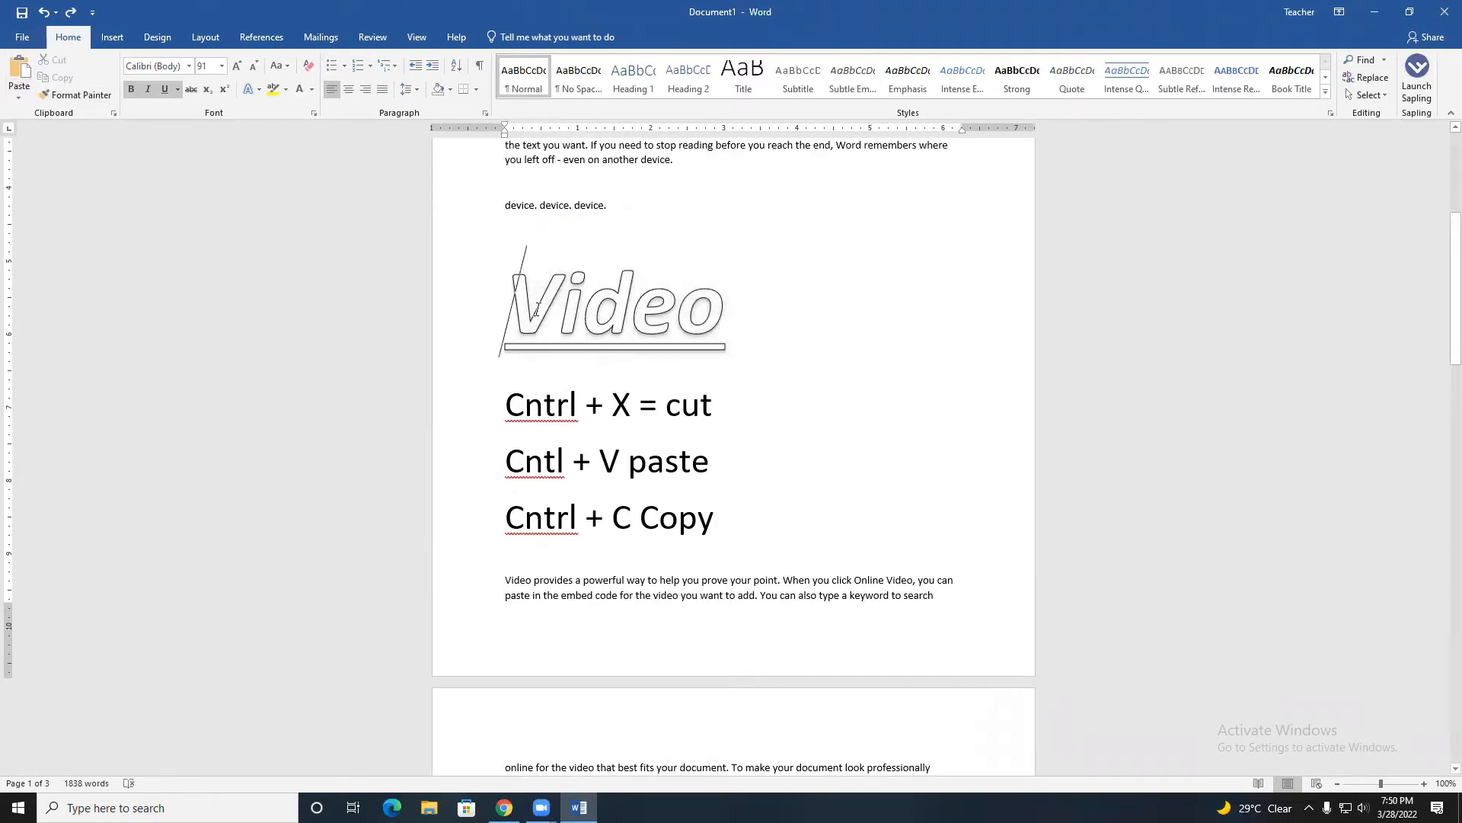
{"action": "left_click", "coordinate": [587, 316]}
{"action": "left_click", "coordinate": [74, 96]}
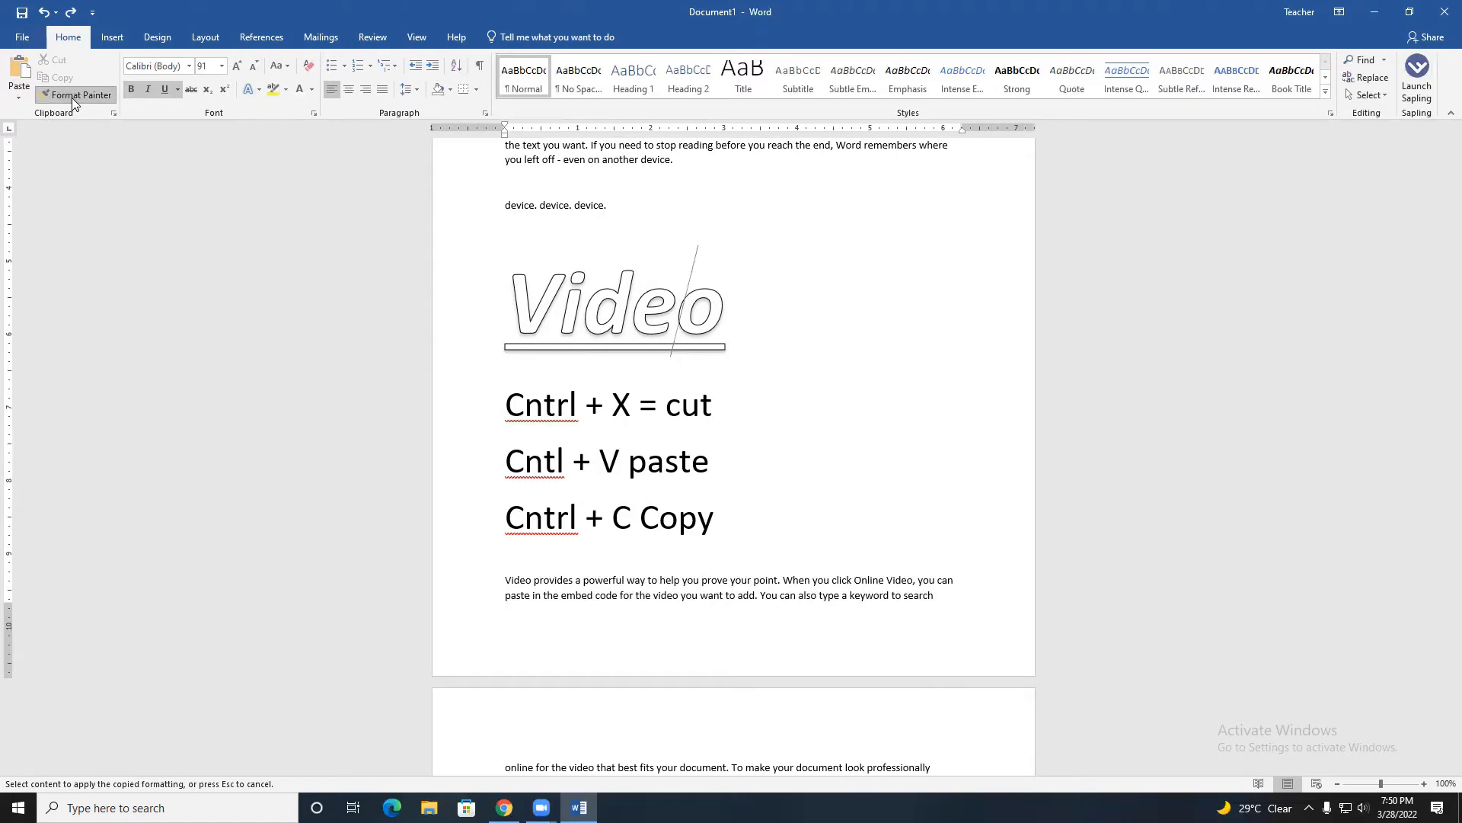
{"action": "scroll", "coordinate": [71, 97], "scroll_direction": "down", "scroll_amount": 6}
{"action": "scroll", "coordinate": [163, 230], "scroll_direction": "up", "scroll_amount": 1}
{"action": "scroll", "coordinate": [163, 230], "scroll_direction": "down", "scroll_amount": 4}
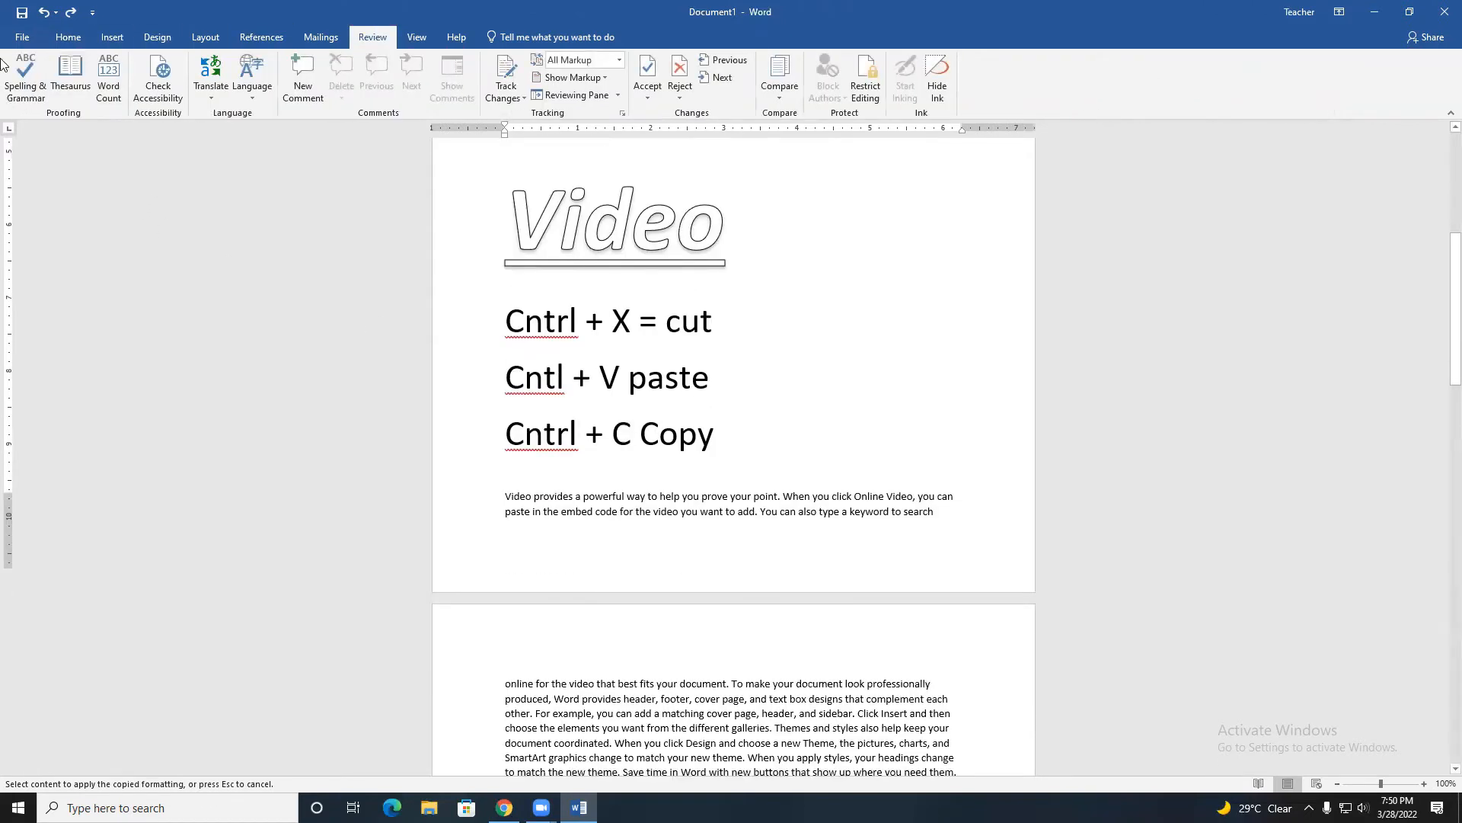
{"action": "left_click", "coordinate": [72, 44]}
{"action": "scroll", "coordinate": [811, 399], "scroll_direction": "down", "scroll_amount": 3}
{"action": "scroll", "coordinate": [785, 430], "scroll_direction": "down", "scroll_amount": 2}
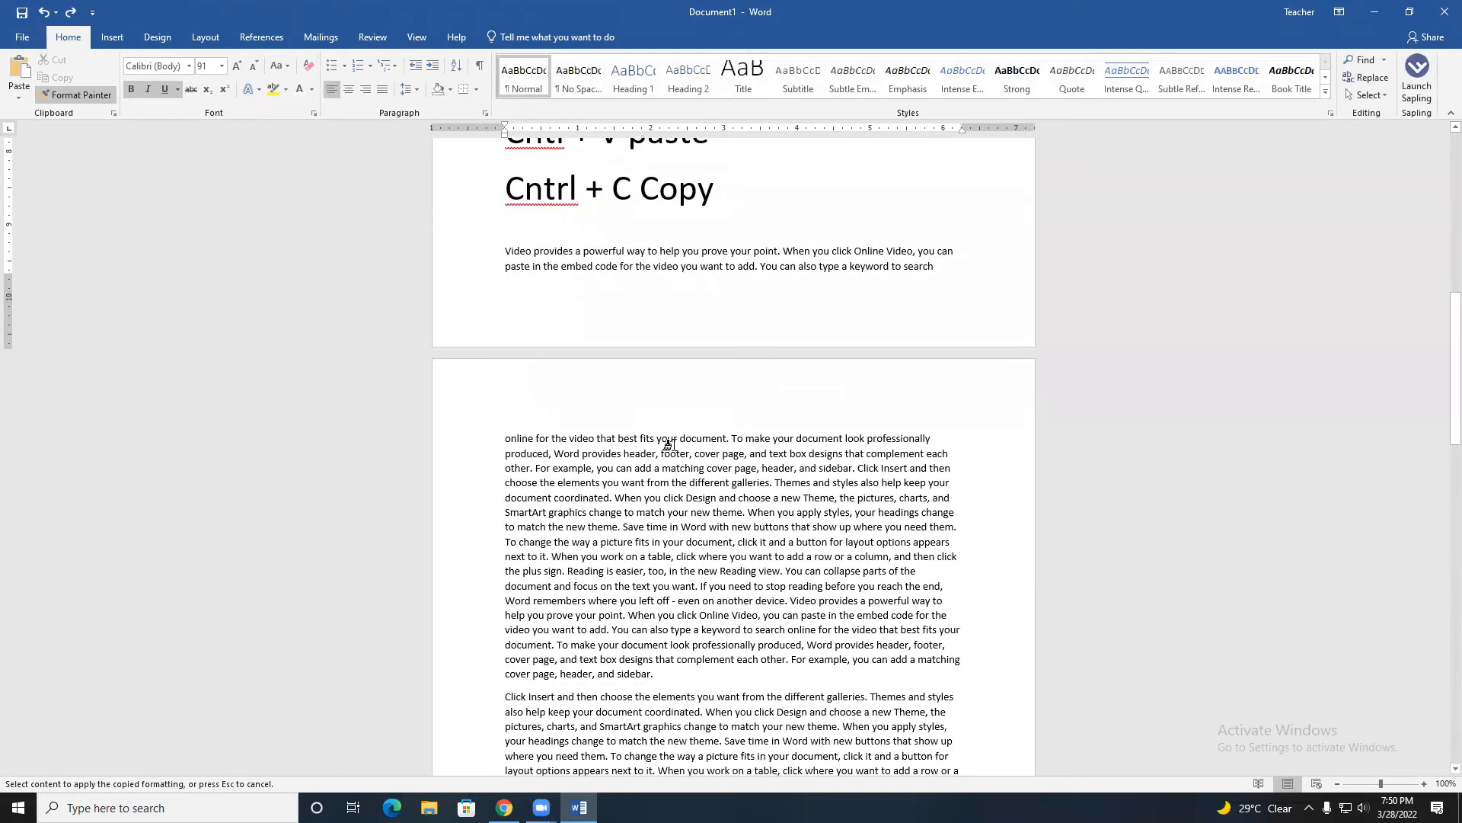
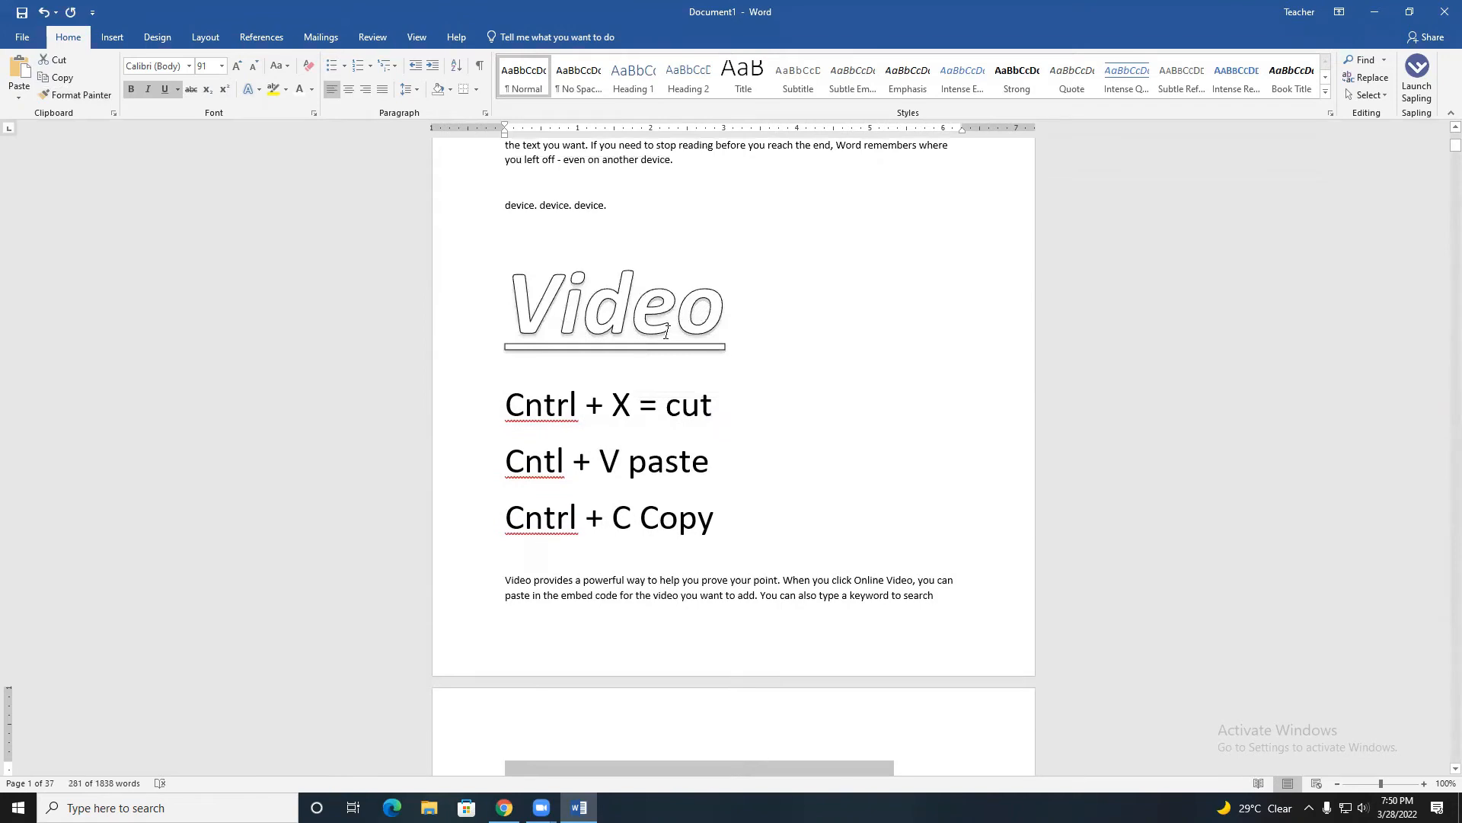
Make the 'Cntrl + X = cut' line bold, underlined Arial Black with a yellow highlight.
{"action": "scroll", "coordinate": [667, 333], "scroll_direction": "down", "scroll_amount": 4}
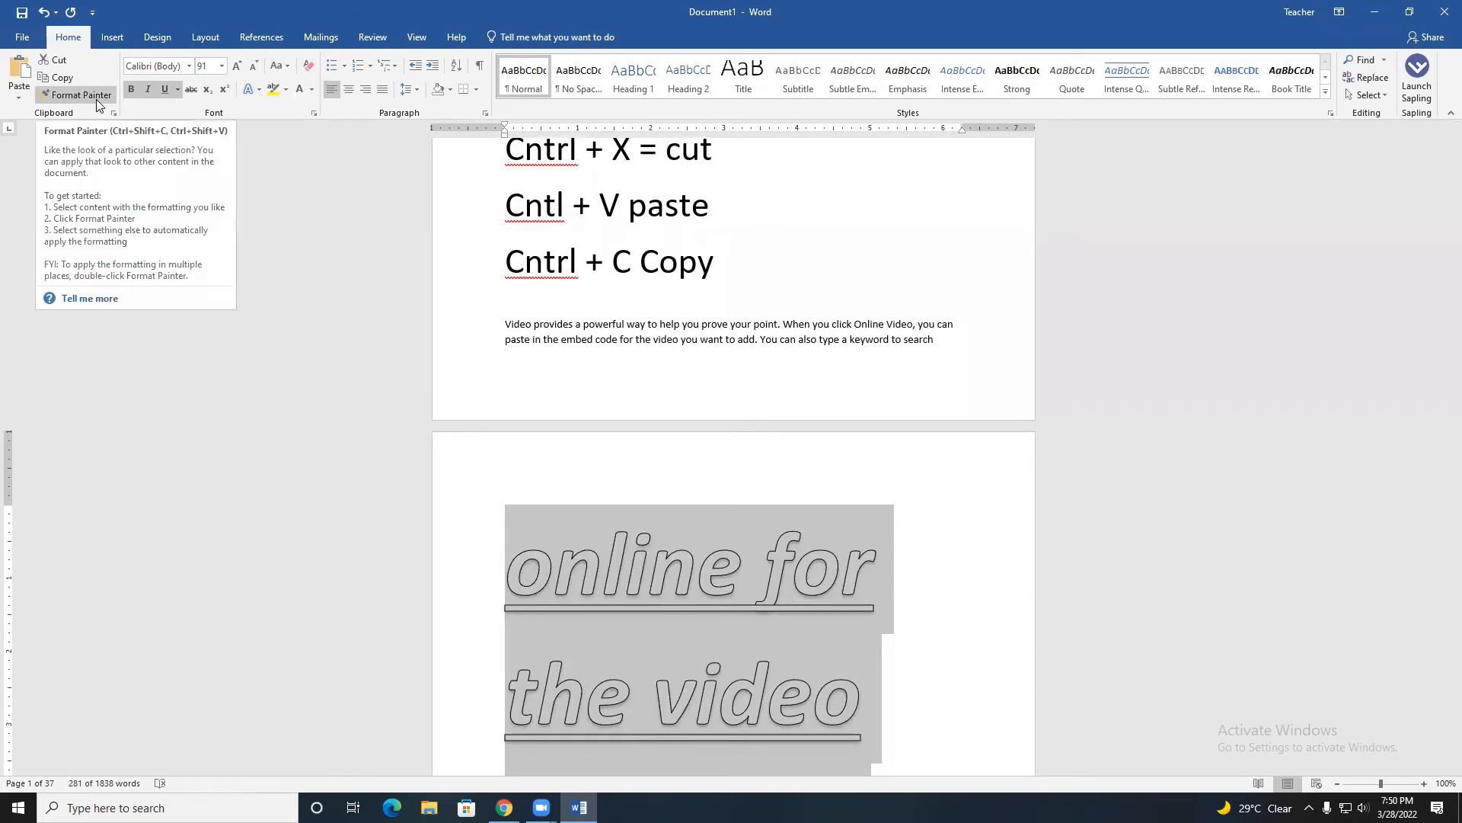
{"action": "scroll", "coordinate": [646, 286], "scroll_direction": "up", "scroll_amount": 1}
{"action": "scroll", "coordinate": [646, 287], "scroll_direction": "up", "scroll_amount": 1}
{"action": "left_click_drag", "start_coordinate": [500, 293], "coordinate": [757, 292]}
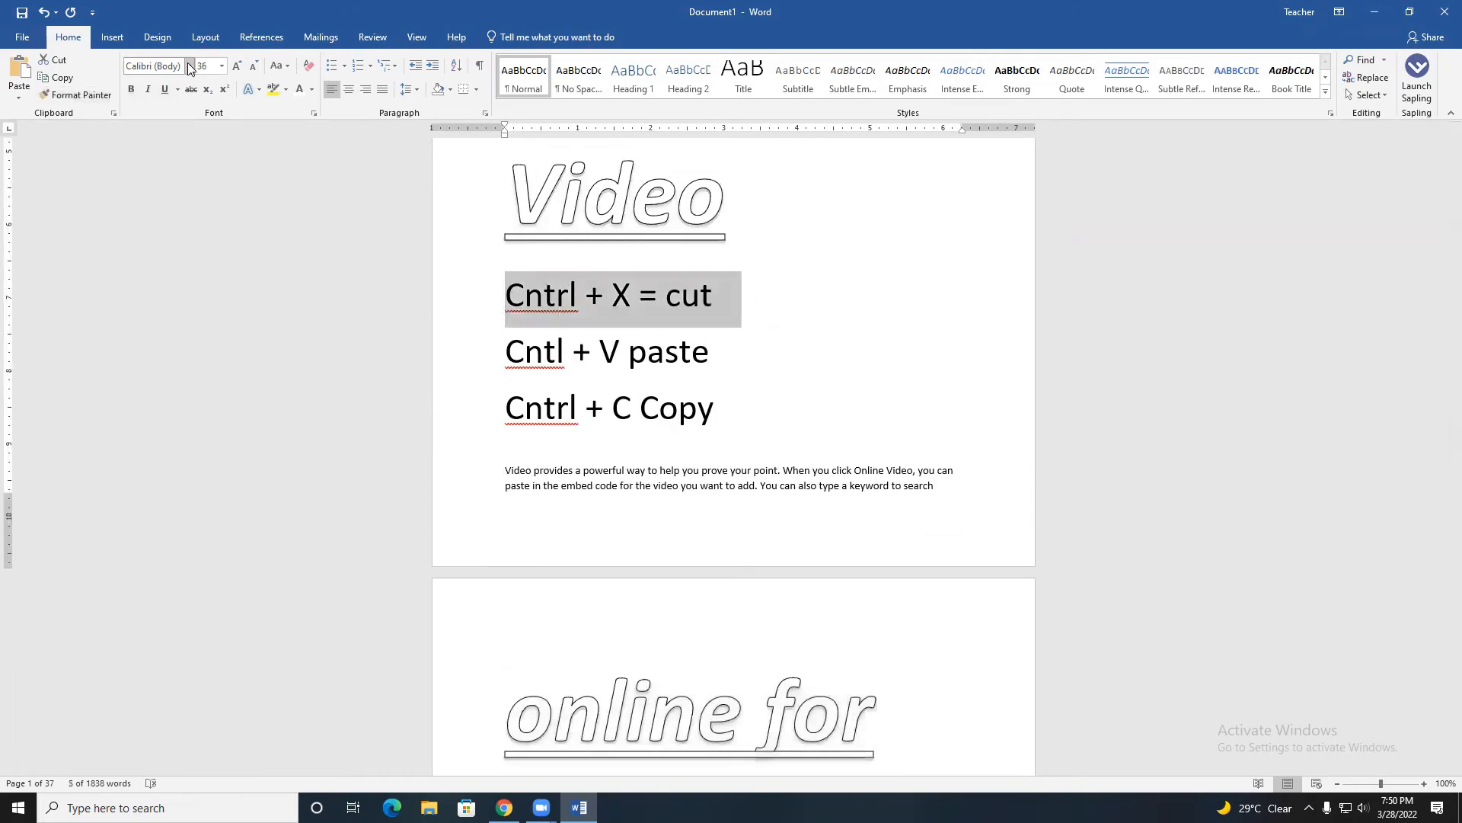
{"action": "left_click", "coordinate": [189, 66]}
{"action": "left_click", "coordinate": [180, 321]}
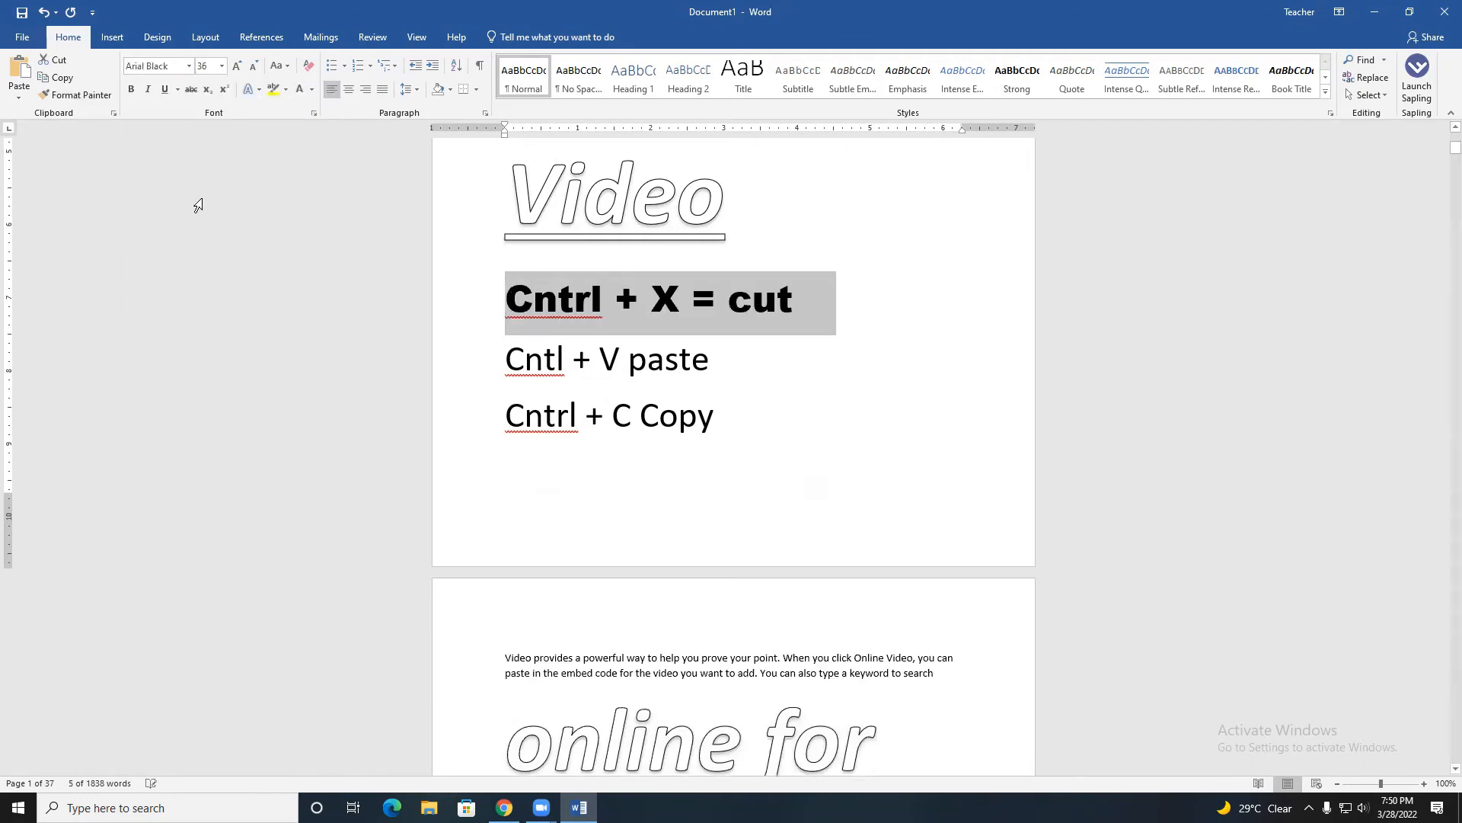
{"action": "left_click", "coordinate": [165, 89]}
{"action": "left_click", "coordinate": [133, 90]}
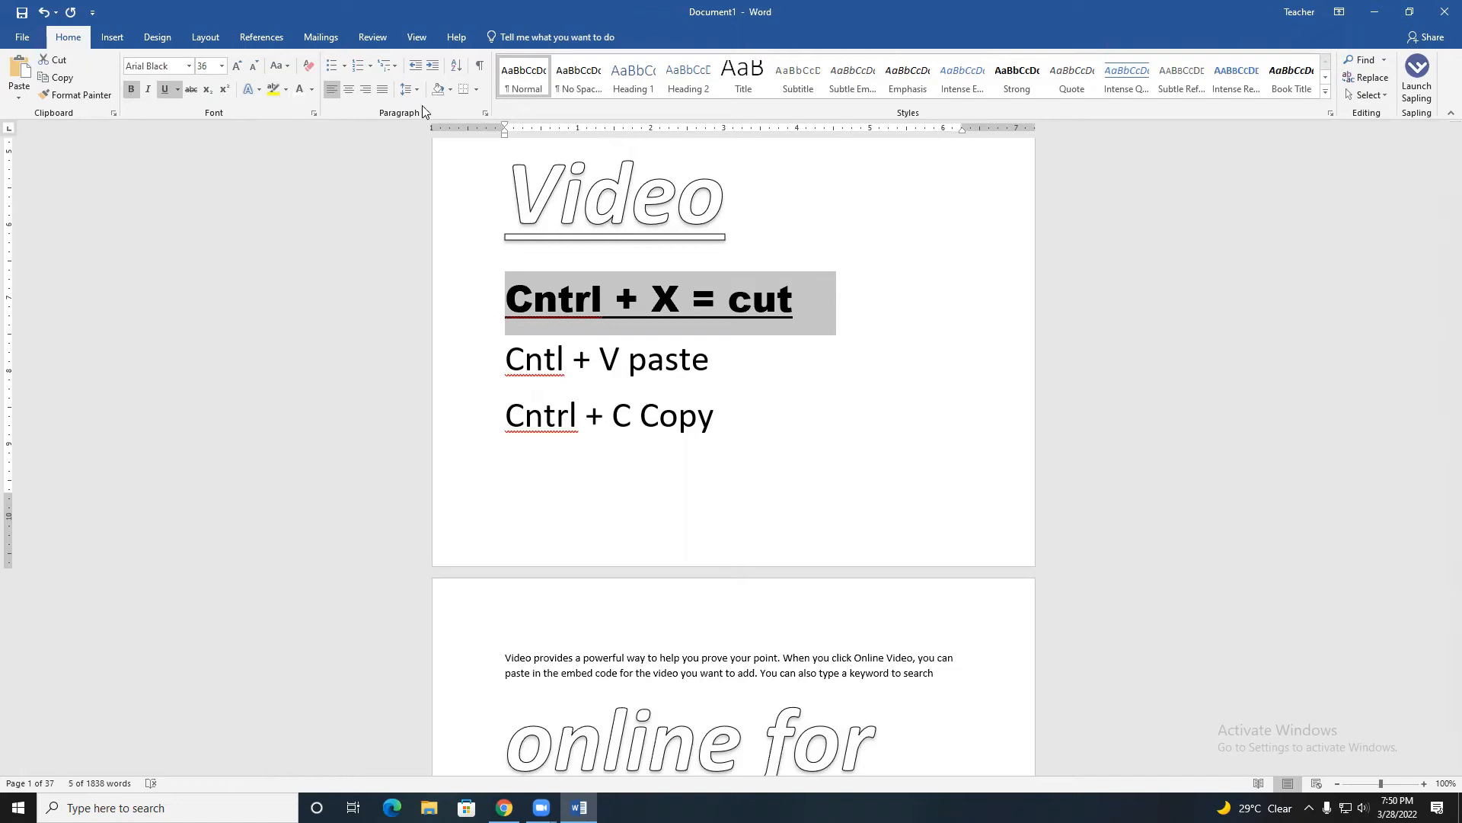
{"action": "left_click", "coordinate": [272, 89]}
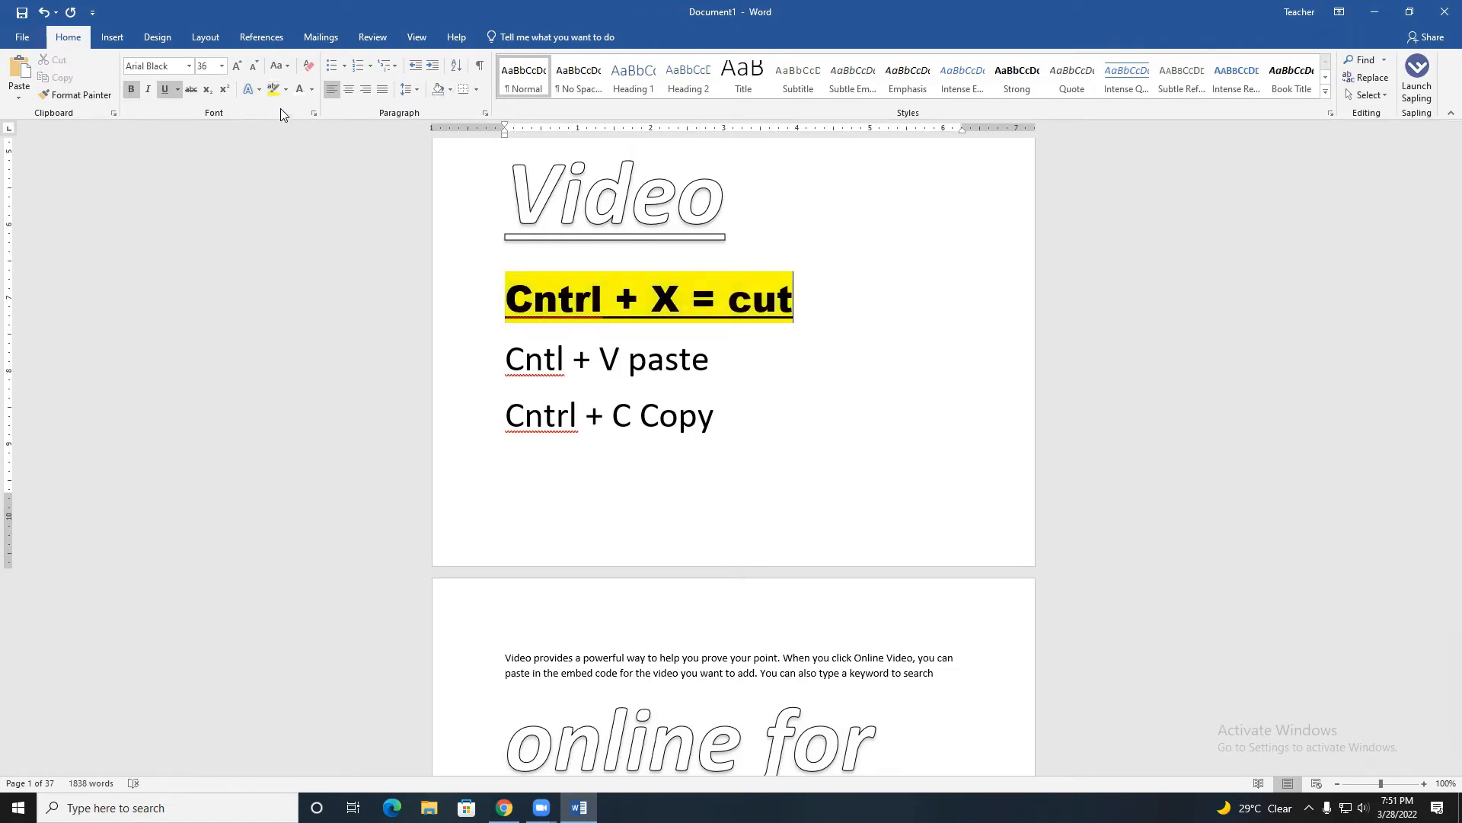
Give the cut line's text a coloured text-effect outline and a white font colour.
{"action": "left_click", "coordinate": [312, 89]}
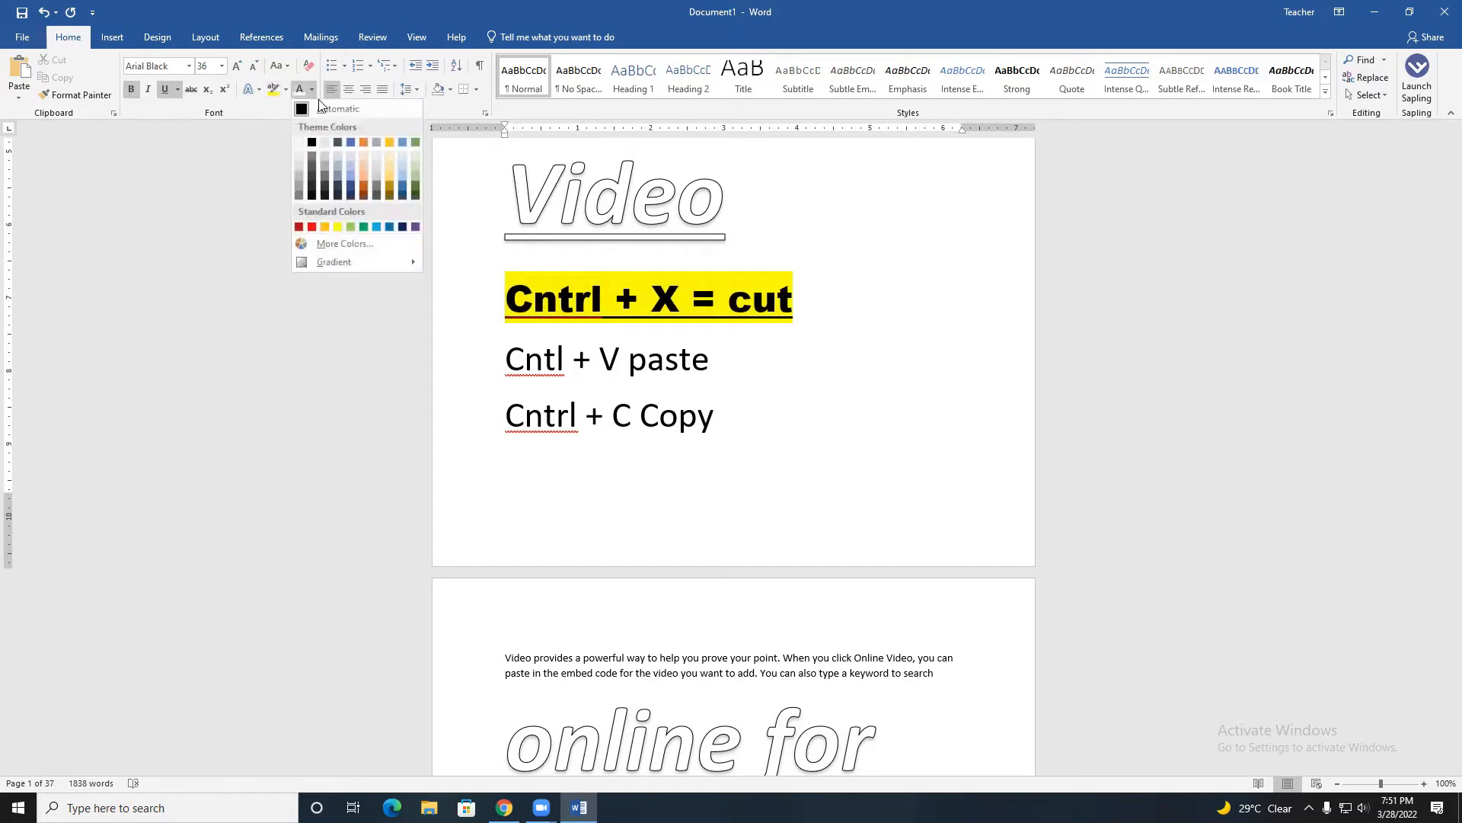
{"action": "left_click", "coordinate": [416, 143]}
{"action": "left_click_drag", "start_coordinate": [874, 316], "coordinate": [504, 297]}
{"action": "left_click", "coordinate": [300, 90]}
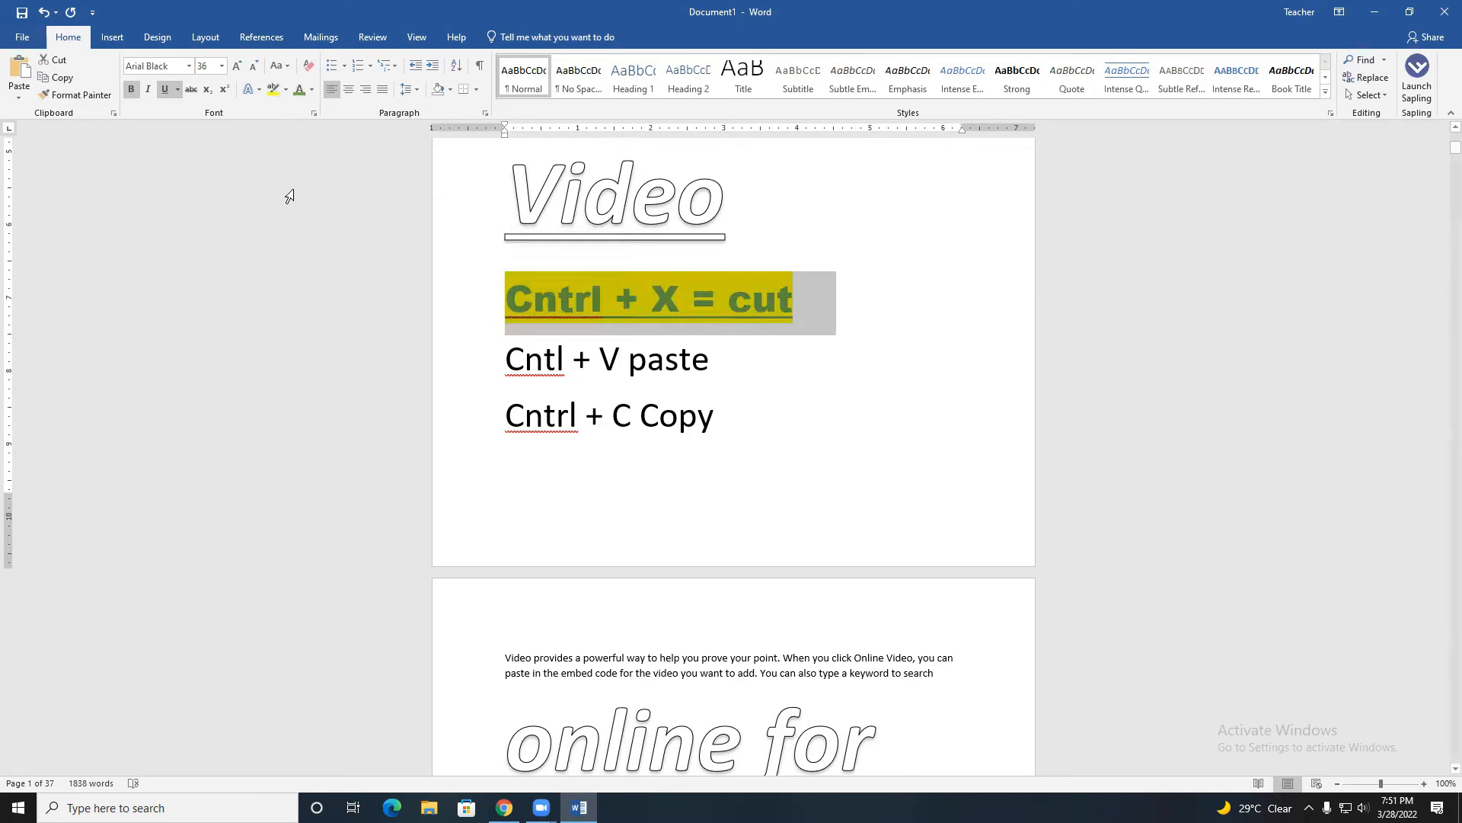
{"action": "left_click", "coordinate": [256, 90]}
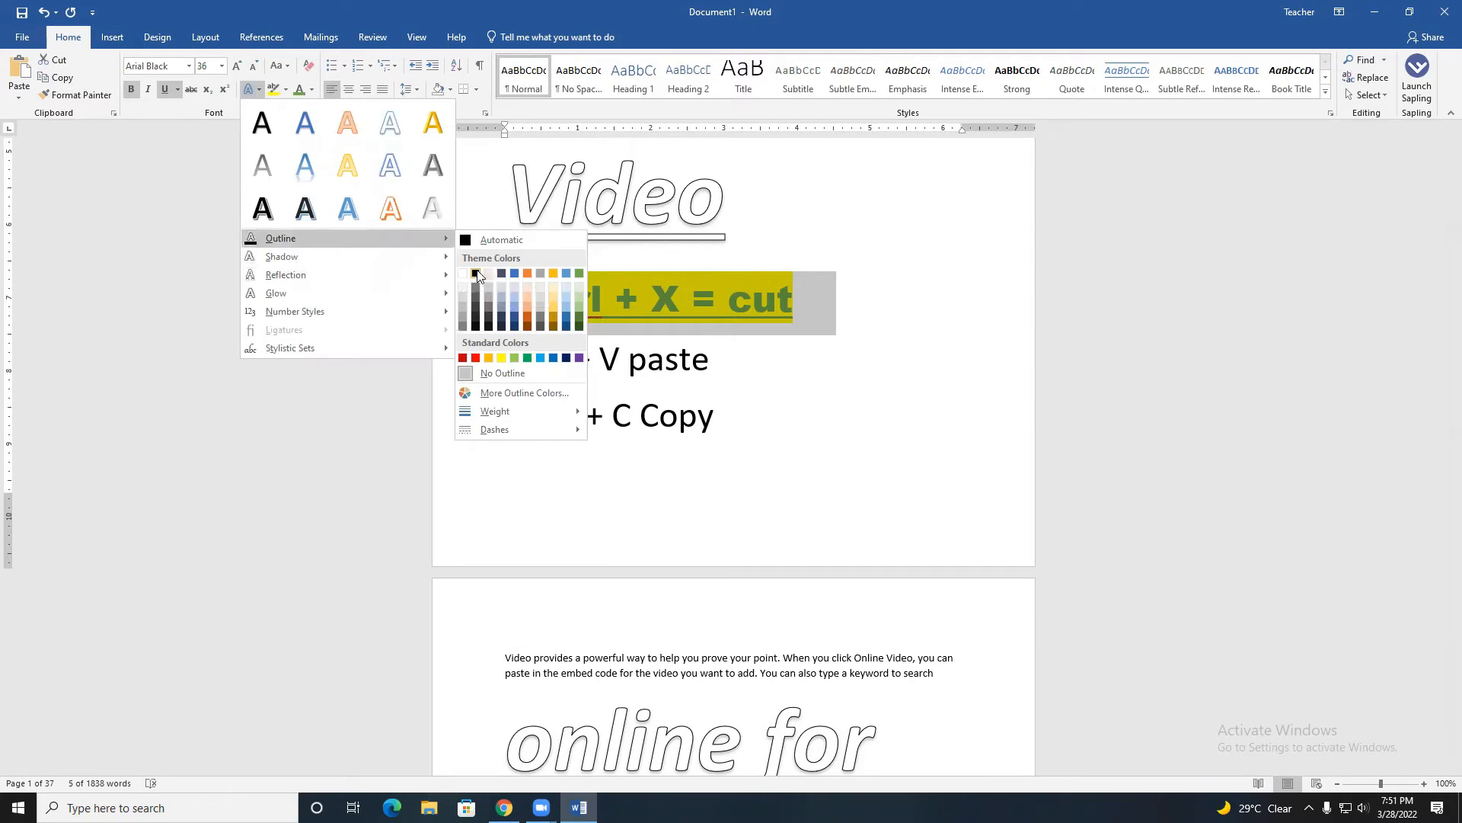
{"action": "left_click", "coordinate": [580, 358]}
{"action": "left_click", "coordinate": [312, 90]}
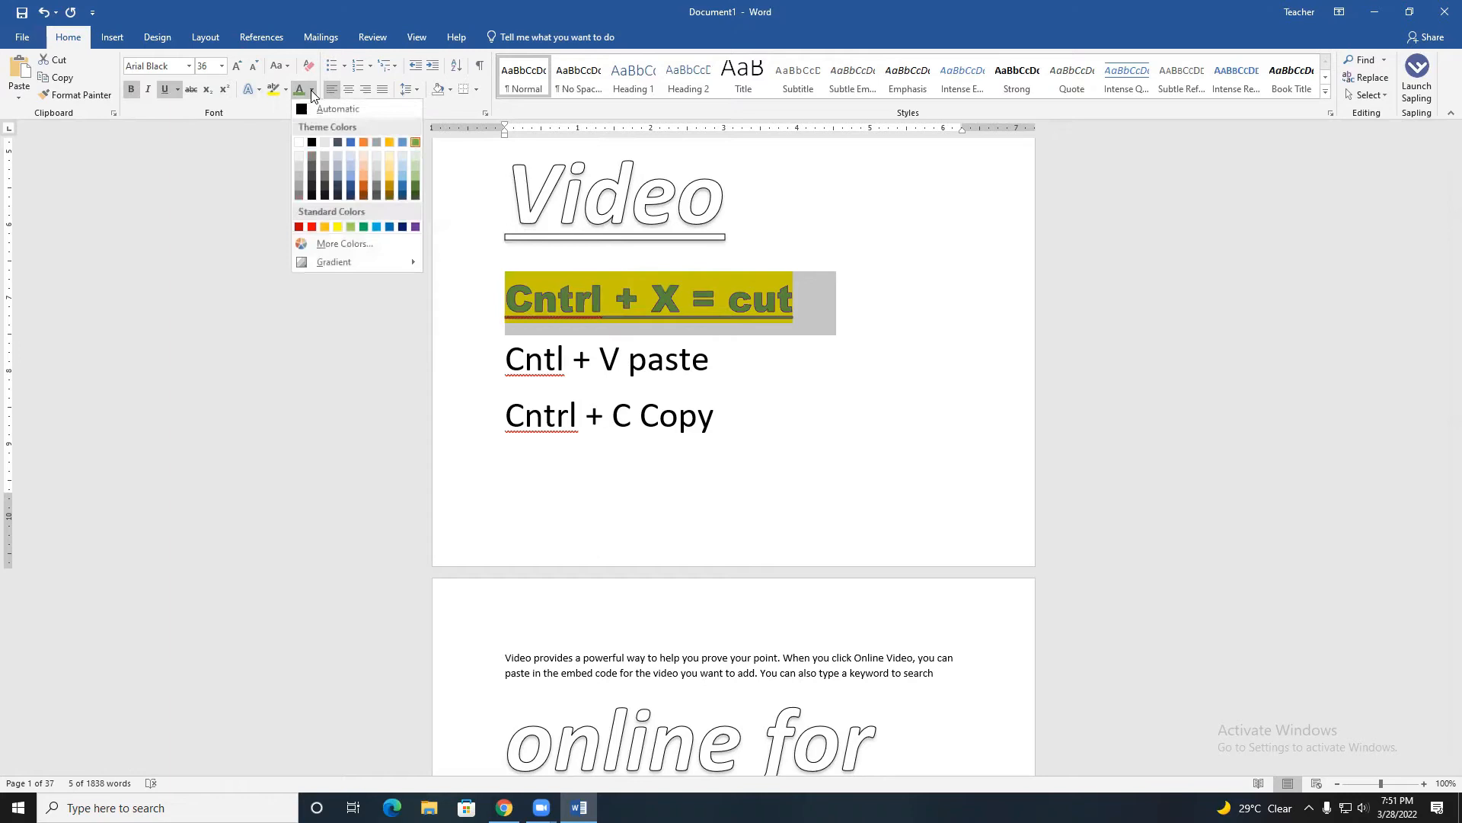
{"action": "left_click", "coordinate": [297, 143]}
{"action": "left_click", "coordinate": [852, 380]}
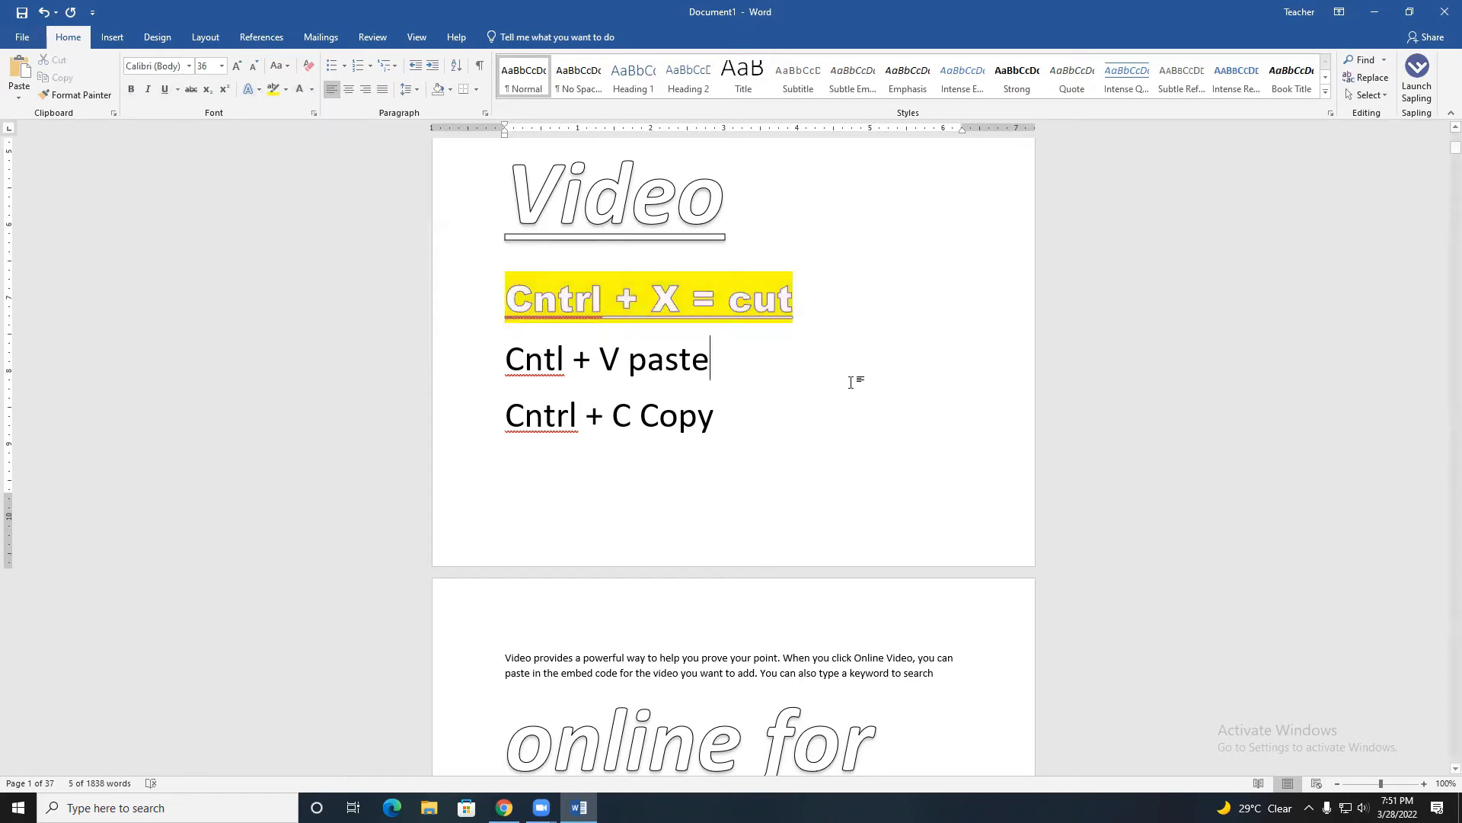
{"action": "left_click", "coordinate": [611, 303]}
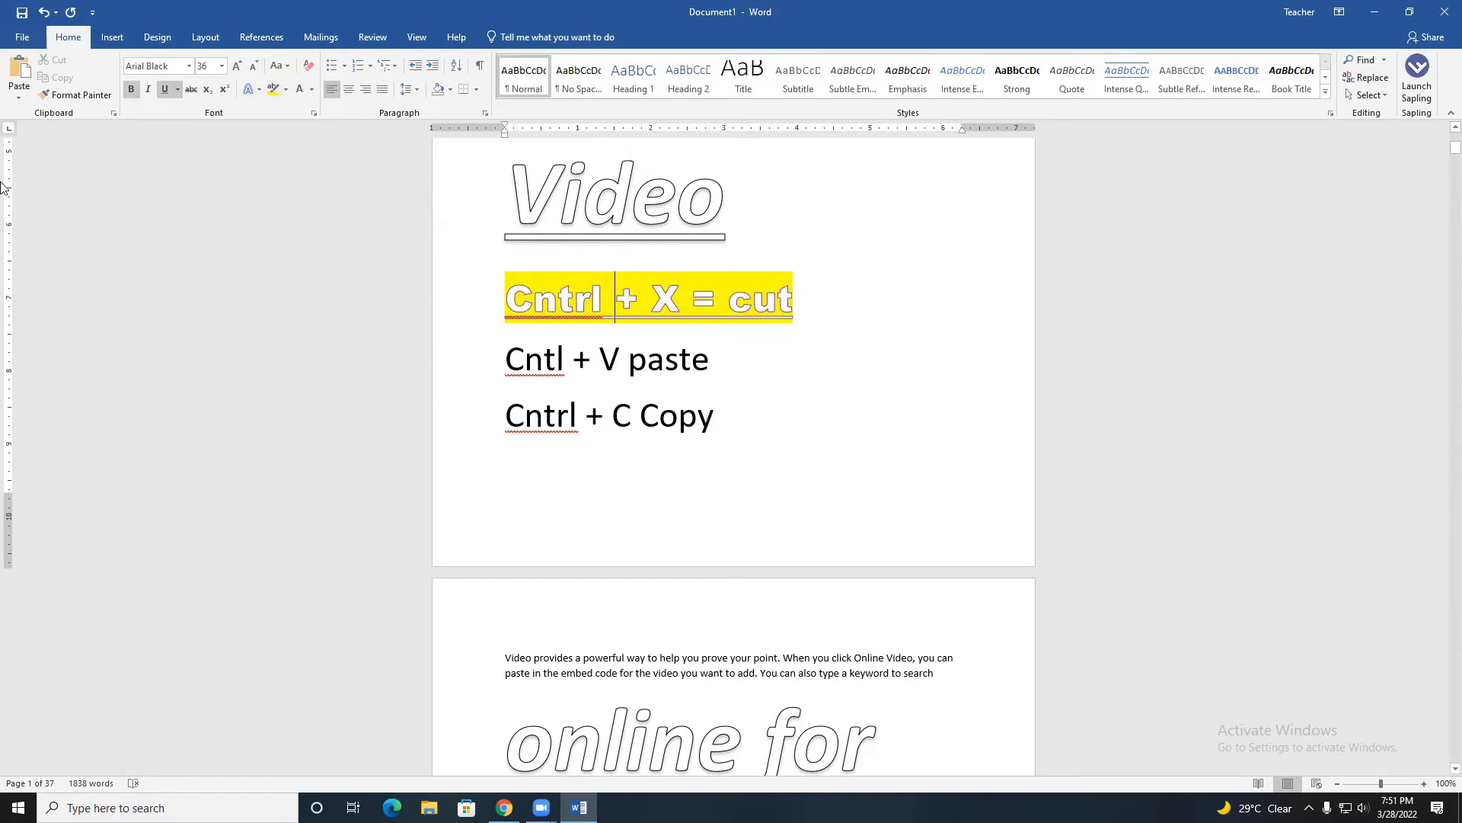
Use Format Painter to copy the cut line's styling onto the 'Cntrl + C Copy' line.
{"action": "left_click", "coordinate": [748, 293]}
{"action": "left_click", "coordinate": [91, 97]}
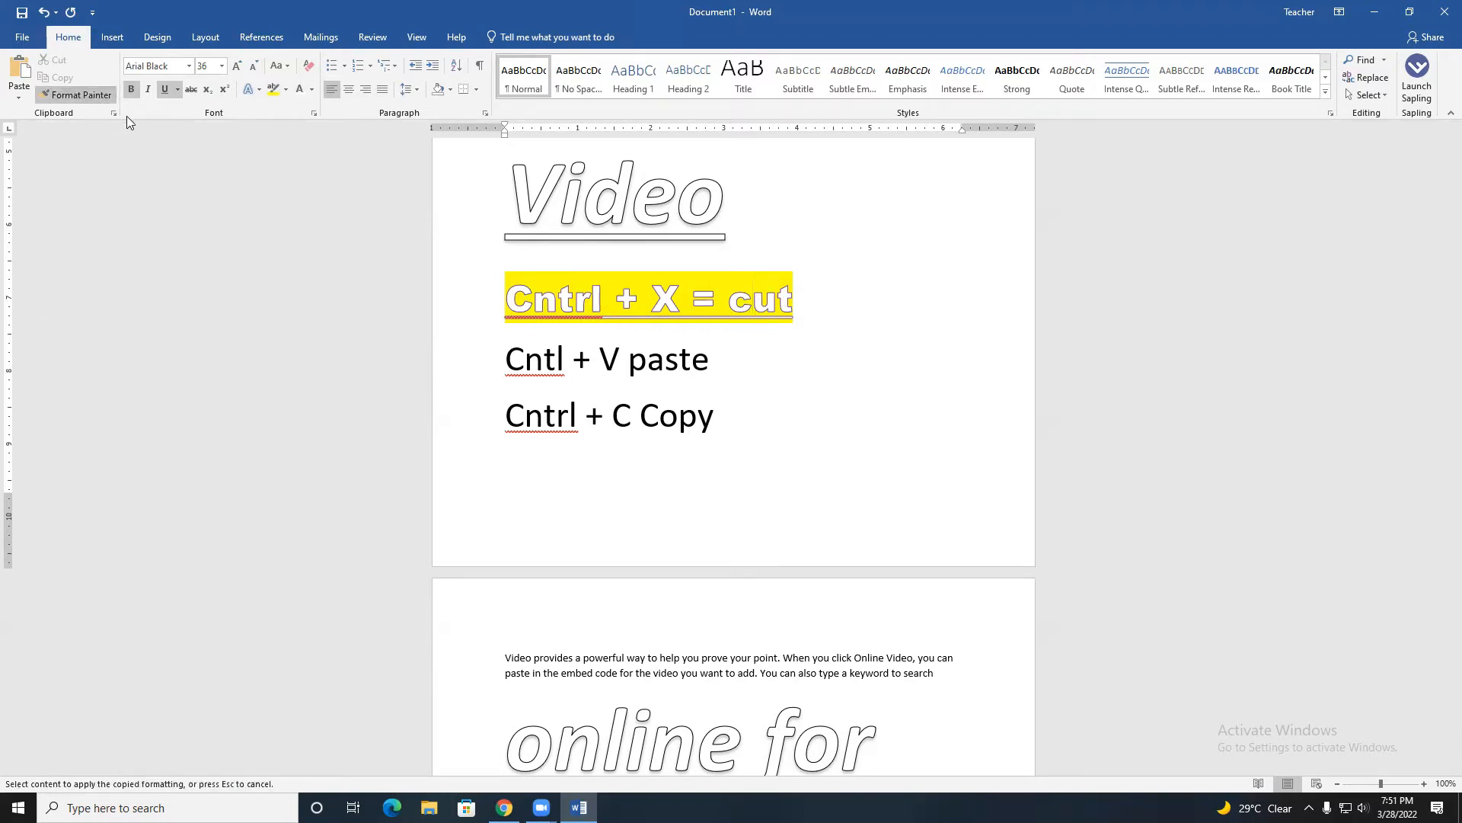
{"action": "left_click_drag", "start_coordinate": [505, 415], "coordinate": [742, 417]}
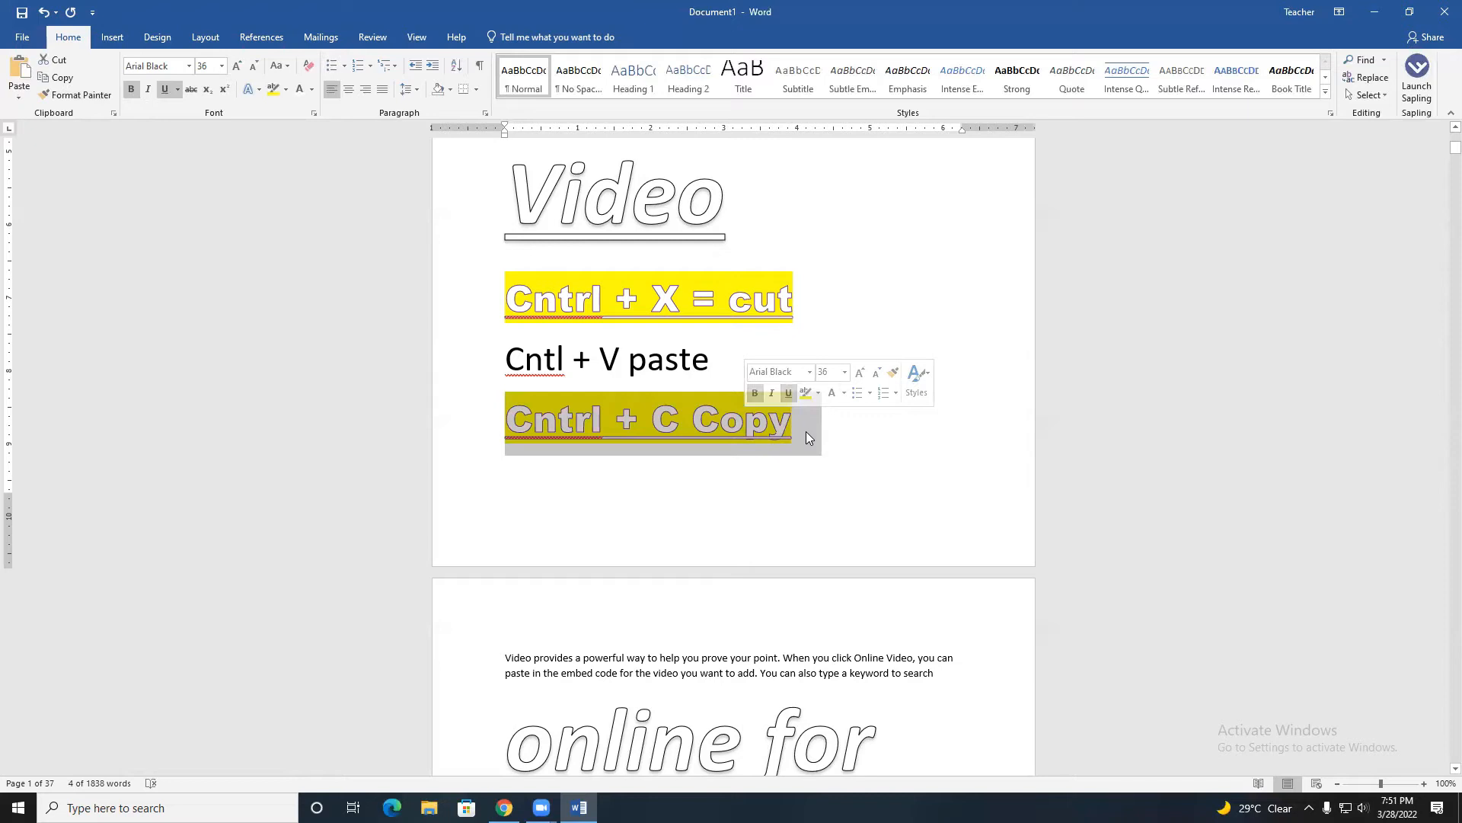
{"action": "key", "text": "ctrl+a"}
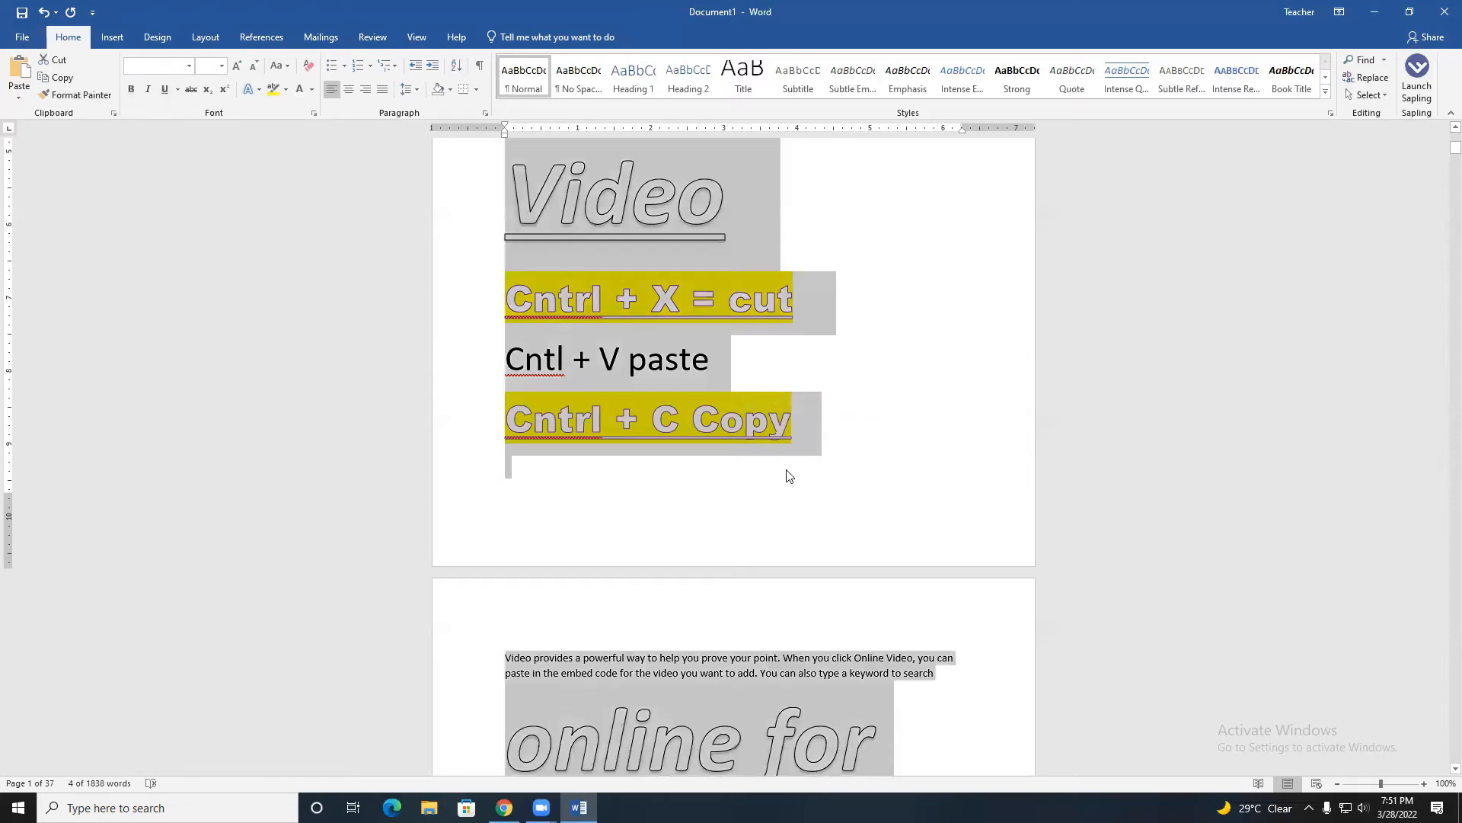
Delete all selected content, leaving the document blank.
{"action": "key", "text": "Delete"}
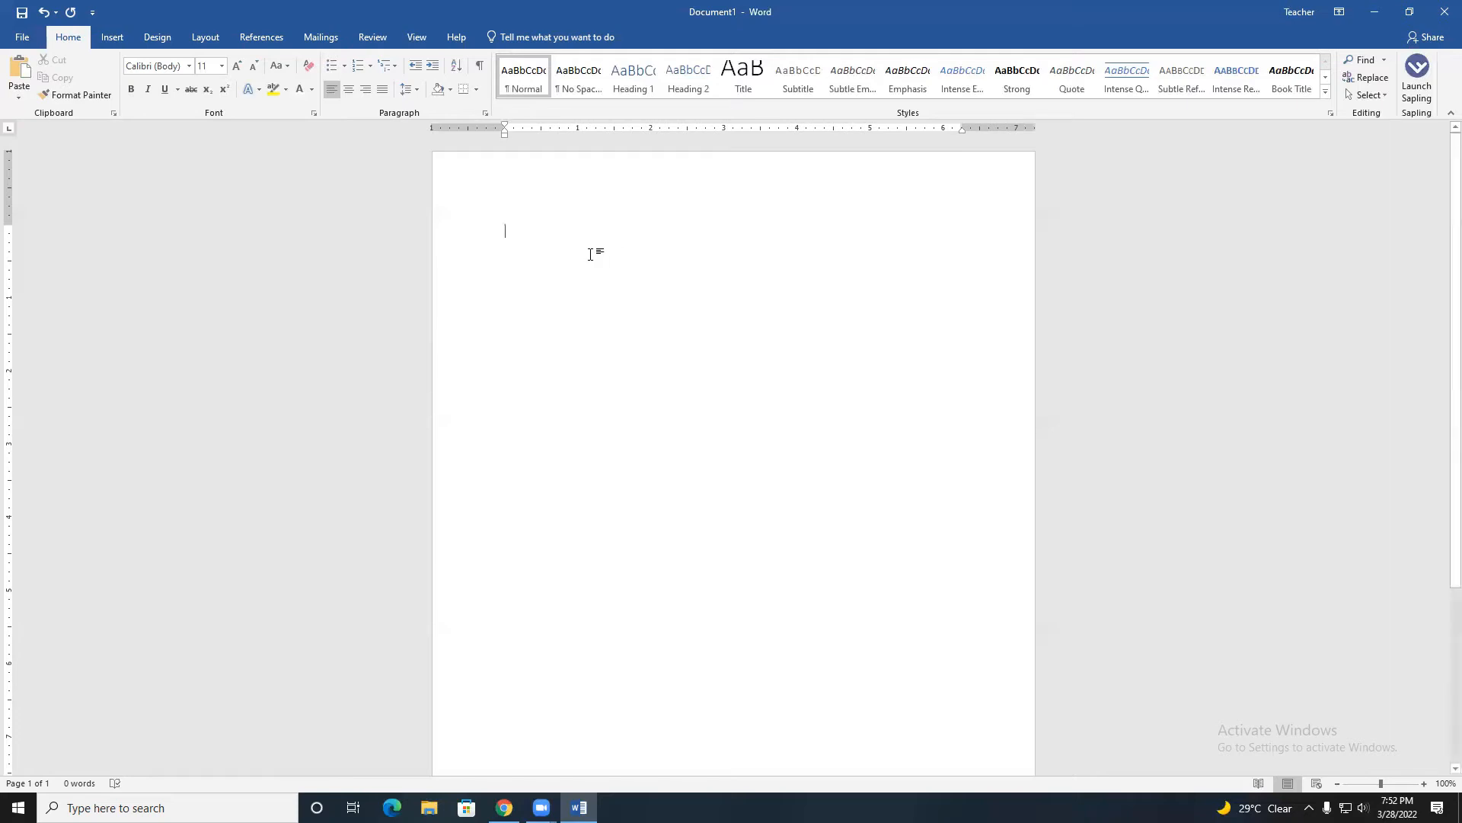
Type Karachi, Lahore, Hyd and Islamabad, each on its own line.
{"action": "type", "text": "Kar"}
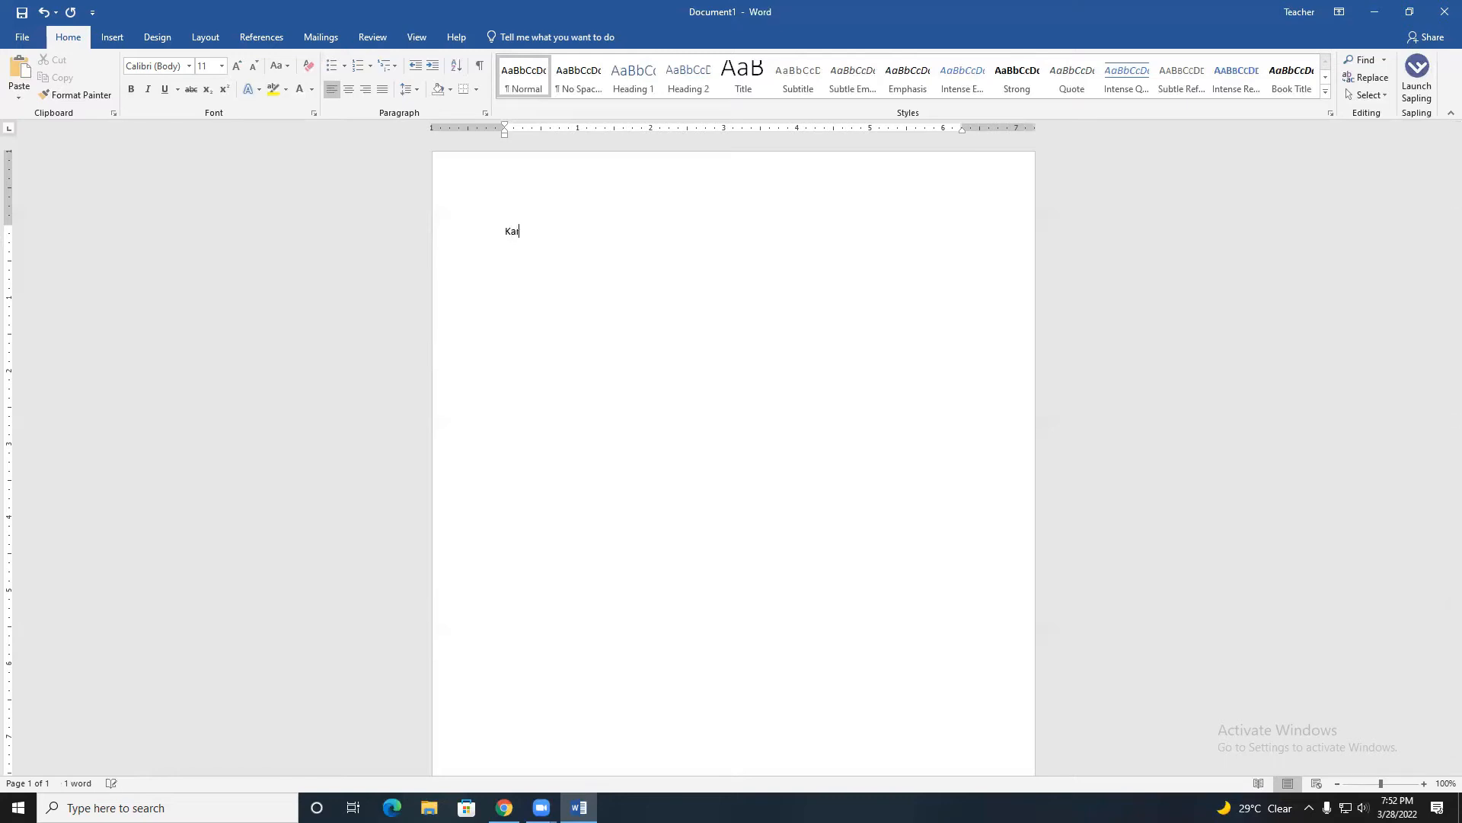
{"action": "type", "text": "achi"}
{"action": "key", "text": "Return"}
{"action": "type", "text": "LA"}
{"action": "key", "text": "BackSpace"}
{"action": "type", "text": "ahore"}
{"action": "key", "text": "Return"}
{"action": "type", "text": "hyw"}
{"action": "type", "text": "e"}
{"action": "key", "text": "BackSpace"}
{"action": "key", "text": "BackSpace"}
{"action": "type", "text": "der"}
{"action": "key", "text": "BackSpace"}
{"action": "key", "text": "BackSpace"}
{"action": "key", "text": "BackSpace"}
{"action": "type", "text": "d"}
{"action": "key", "text": "Return"}
{"action": "type", "text": "islamabad"}
{"action": "key", "text": "Return"}
Add Qta, Peshawer, BWP, Liquatpur, Khanpur and Rahimyar Khan on the following lines.
{"action": "type", "text": "qta"}
{"action": "key", "text": "Return"}
{"action": "type", "text": "pesj"}
{"action": "key", "text": "BackSpace"}
{"action": "type", "text": "hawer"}
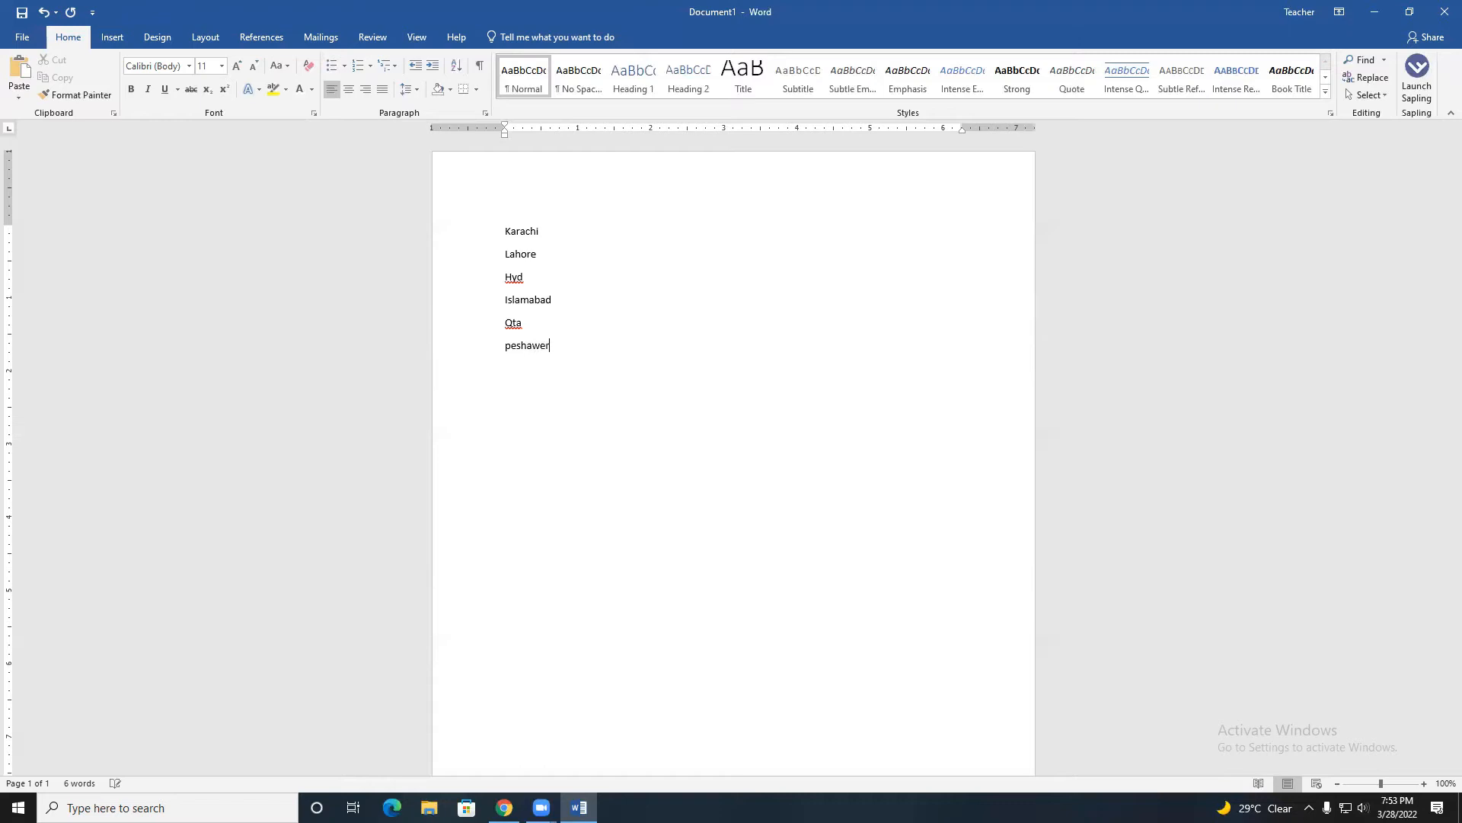
{"action": "key", "text": "Return"}
{"action": "type", "text": "BWP"}
{"action": "key", "text": "Return"}
{"action": "type", "text": "lia"}
{"action": "type", "text": "qu"}
{"action": "type", "text": "at "}
{"action": "type", "text": "pur"}
{"action": "type", "text": "khanpur"}
{"action": "key", "text": "Return"}
{"action": "type", "text": "rahi,my"}
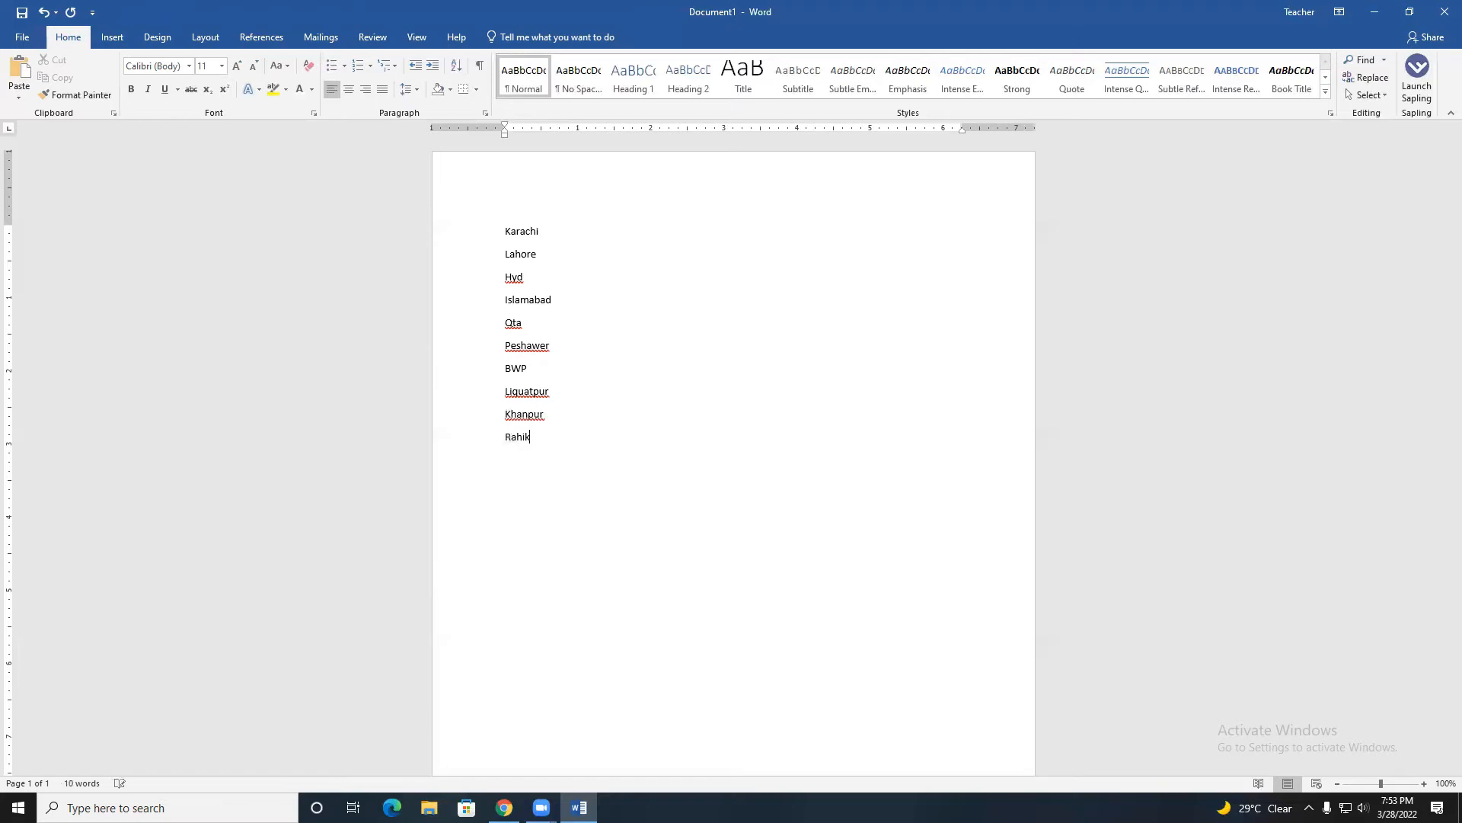
{"action": "key", "text": "BackSpace"}
{"action": "key", "text": "BackSpace"}
{"action": "key", "text": "BackSpace"}
{"action": "type", "text": "myar Khan"}
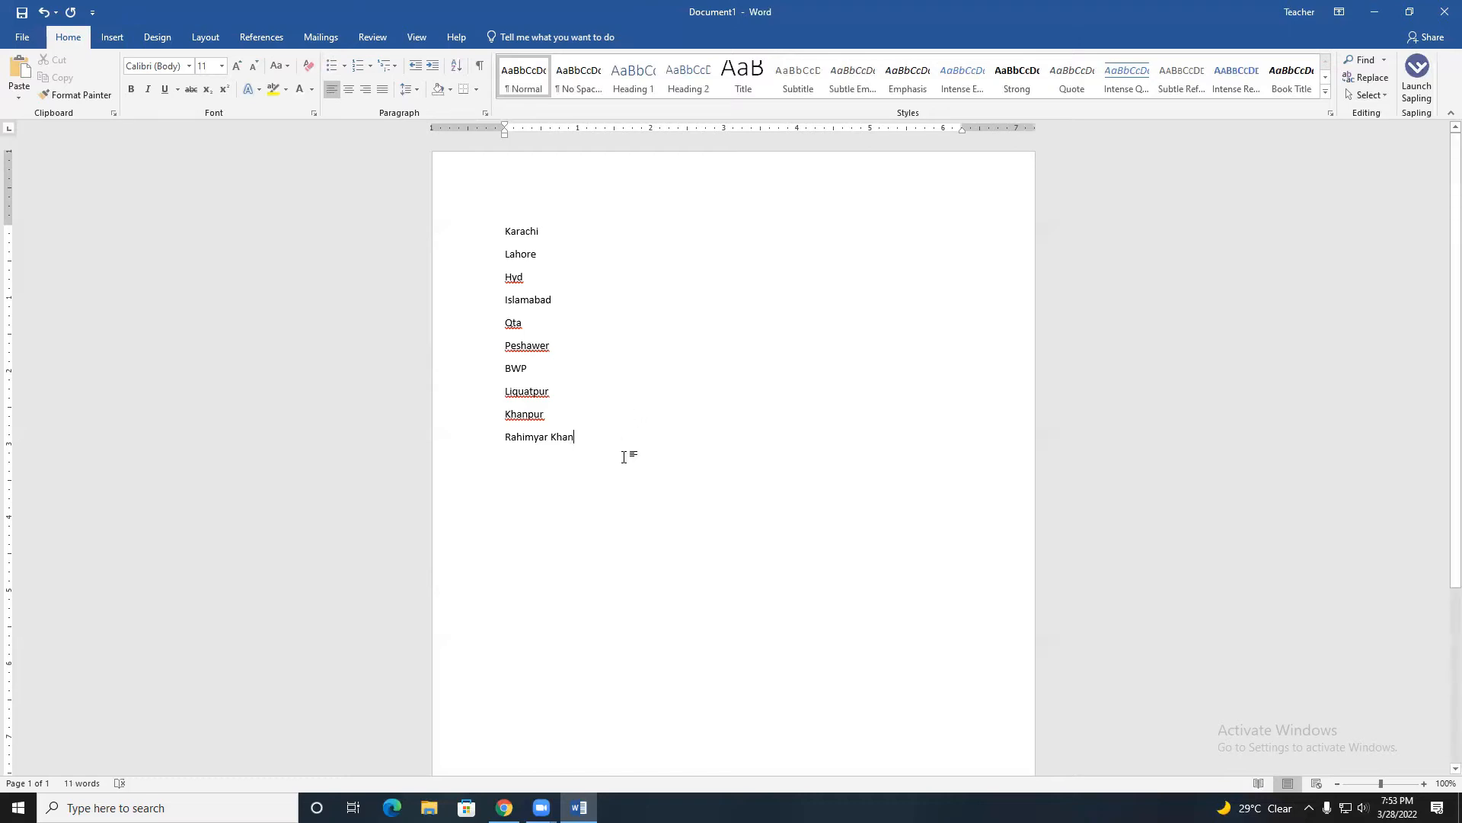
Apply a Karachi logo picture bullet to all ten city lines.
{"action": "left_click_drag", "start_coordinate": [624, 457], "coordinate": [477, 218]}
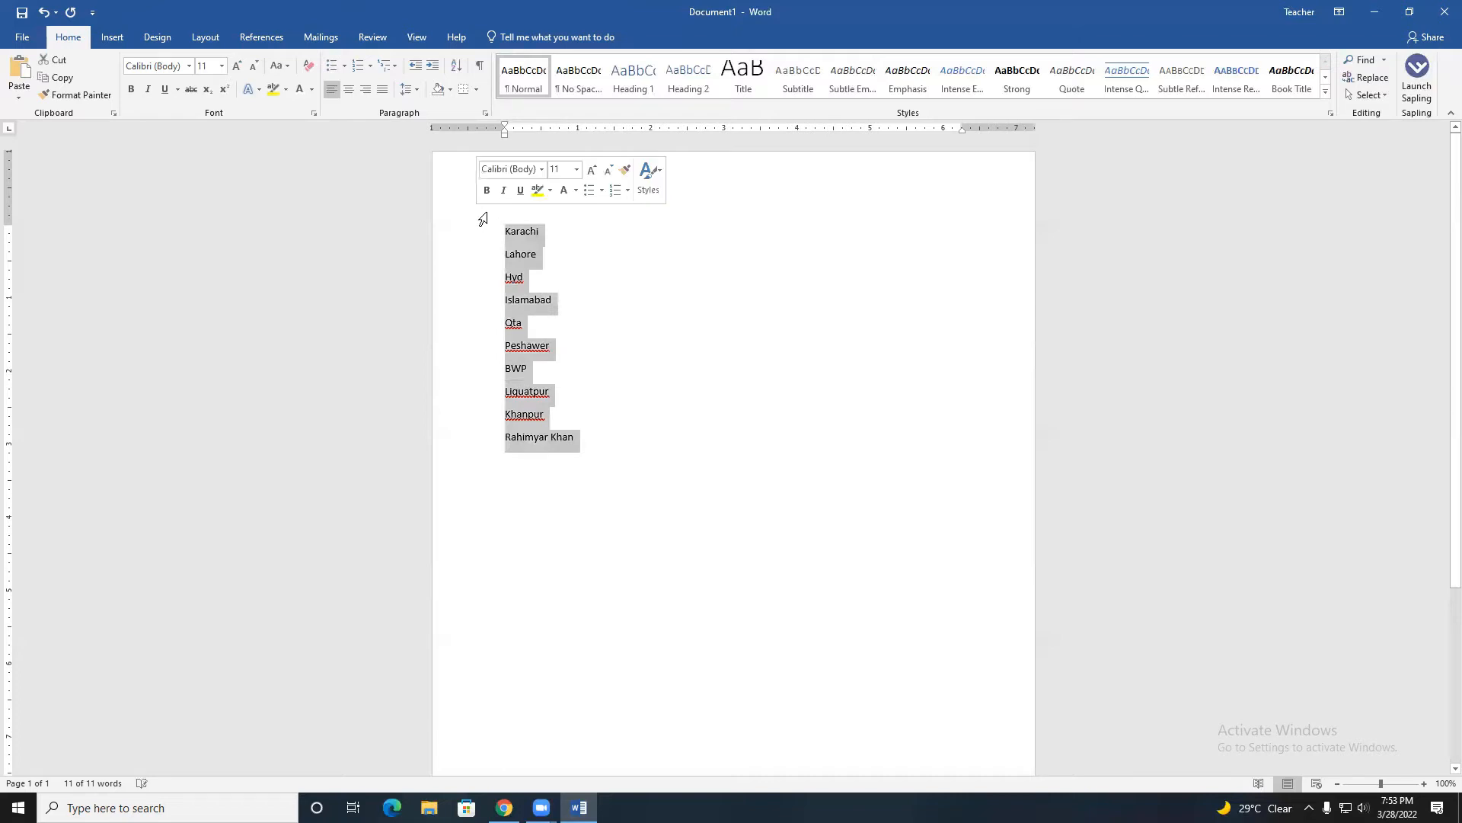
{"action": "left_click", "coordinate": [342, 67]}
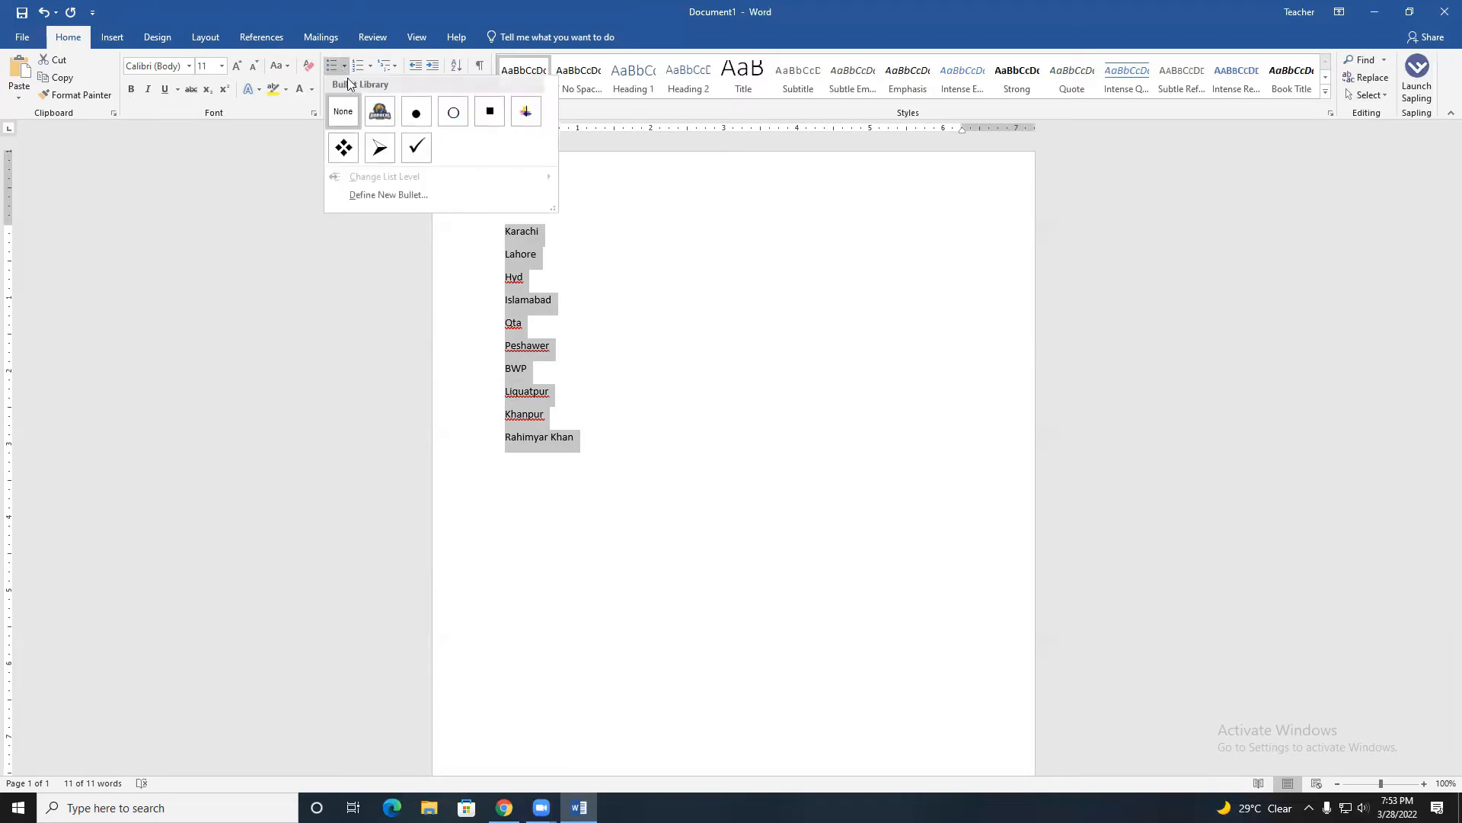
{"action": "left_click", "coordinate": [388, 116]}
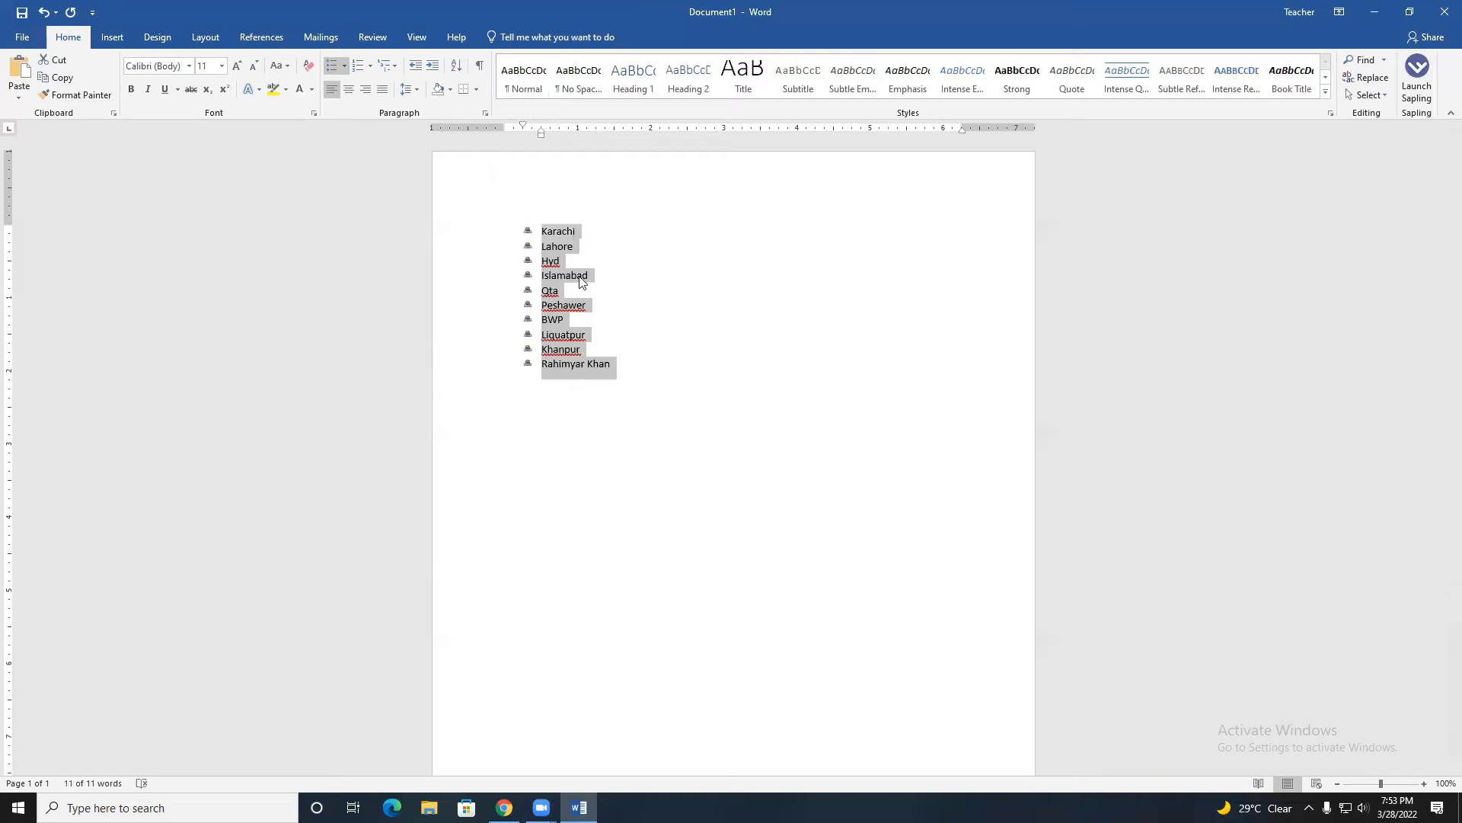
Enlarge the bulleted city list's text to 74 pt.
{"action": "left_click", "coordinate": [636, 380]}
{"action": "left_click_drag", "start_coordinate": [524, 250], "coordinate": [523, 228]}
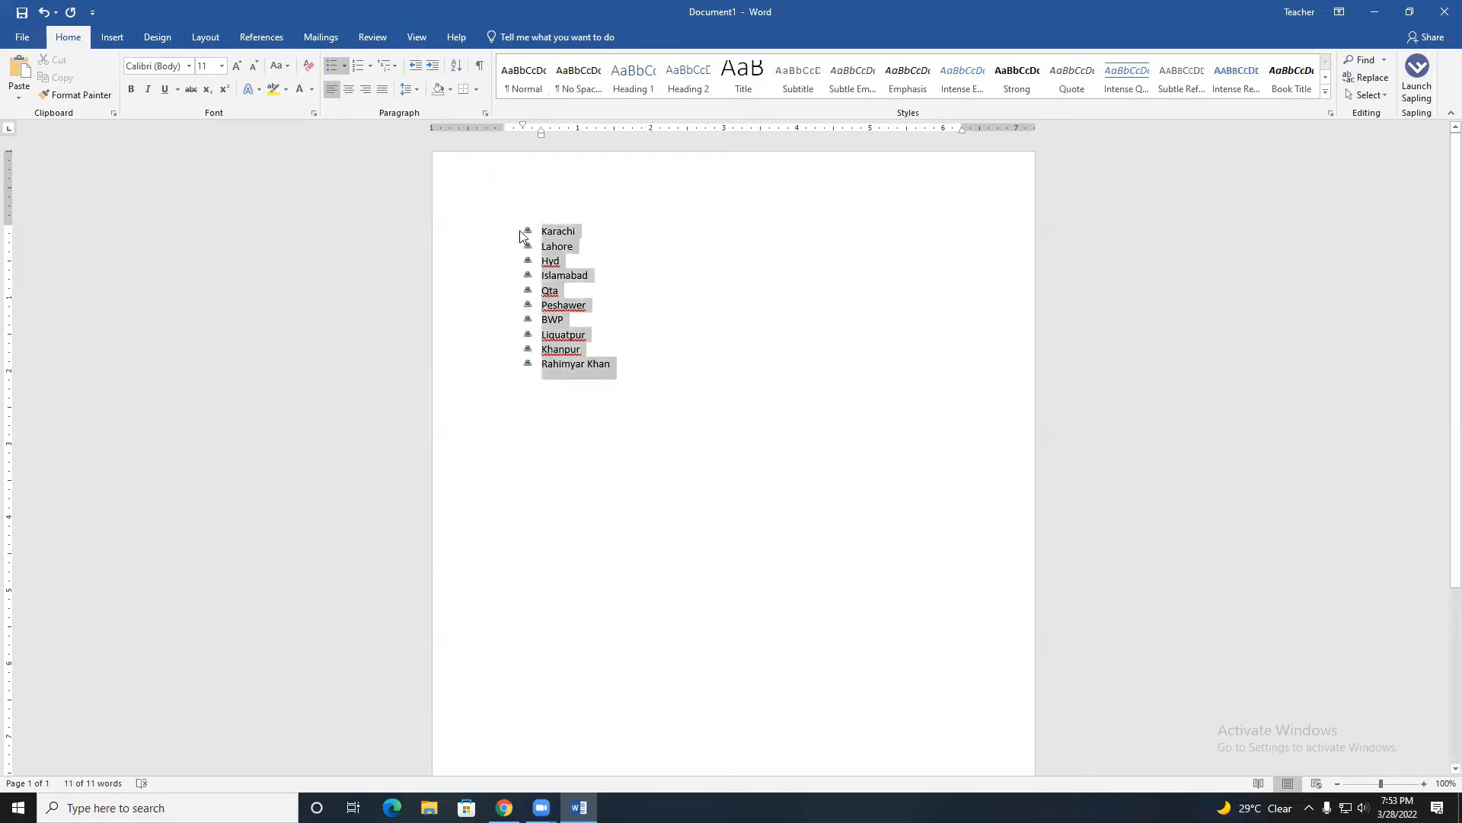
{"action": "key", "text": "ctrl+shift+period"}
{"action": "key", "text": "ctrl+shift+period"}
{"action": "key", "text": "ctrl+bracketright"}
{"action": "key", "text": "ctrl+bracketright"}
{"action": "key", "text": "ctrl+bracketright"}
{"action": "key", "text": "ctrl+bracketright"}
{"action": "key", "text": "ctrl+bracketright"}
{"action": "key", "text": "ctrl+bracketright"}
{"action": "key", "text": "ctrl+bracketright"}
{"action": "key", "text": "ctrl+bracketright"}
{"action": "key", "text": "ctrl+bracketright"}
{"action": "key", "text": "ctrl+bracketright"}
{"action": "key", "text": "ctrl+bracketright"}
{"action": "key", "text": "ctrl+bracketright"}
{"action": "key", "text": "ctrl+bracketright"}
{"action": "key", "text": "ctrl+bracketright"}
{"action": "key", "text": "ctrl+bracketright"}
{"action": "key", "text": "ctrl+bracketright"}
{"action": "key", "text": "ctrl+bracketright"}
{"action": "key", "text": "ctrl+bracketright"}
{"action": "key", "text": "ctrl+bracketright"}
{"action": "key", "text": "ctrl+bracketright"}
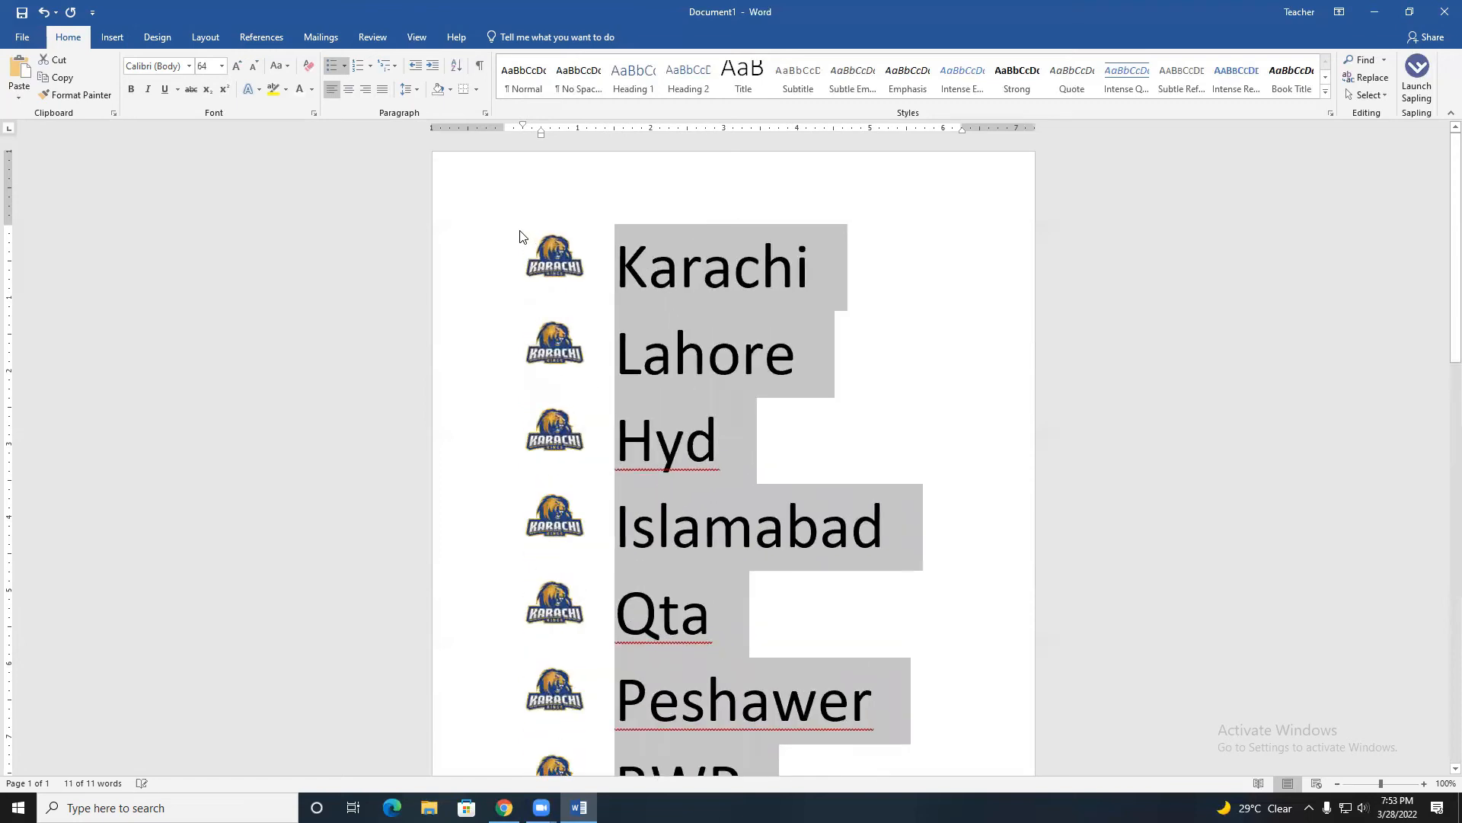
{"action": "key", "text": "ctrl+bracketright"}
{"action": "key", "text": "ctrl+bracketright"}
{"action": "key", "text": "ctrl+bracketright"}
{"action": "key", "text": "ctrl+bracketright"}
{"action": "key", "text": "ctrl+bracketright"}
{"action": "key", "text": "ctrl+bracketright"}
{"action": "key", "text": "ctrl+bracketright"}
{"action": "key", "text": "ctrl+bracketright"}
{"action": "key", "text": "ctrl+bracketright"}
{"action": "key", "text": "ctrl+bracketright"}
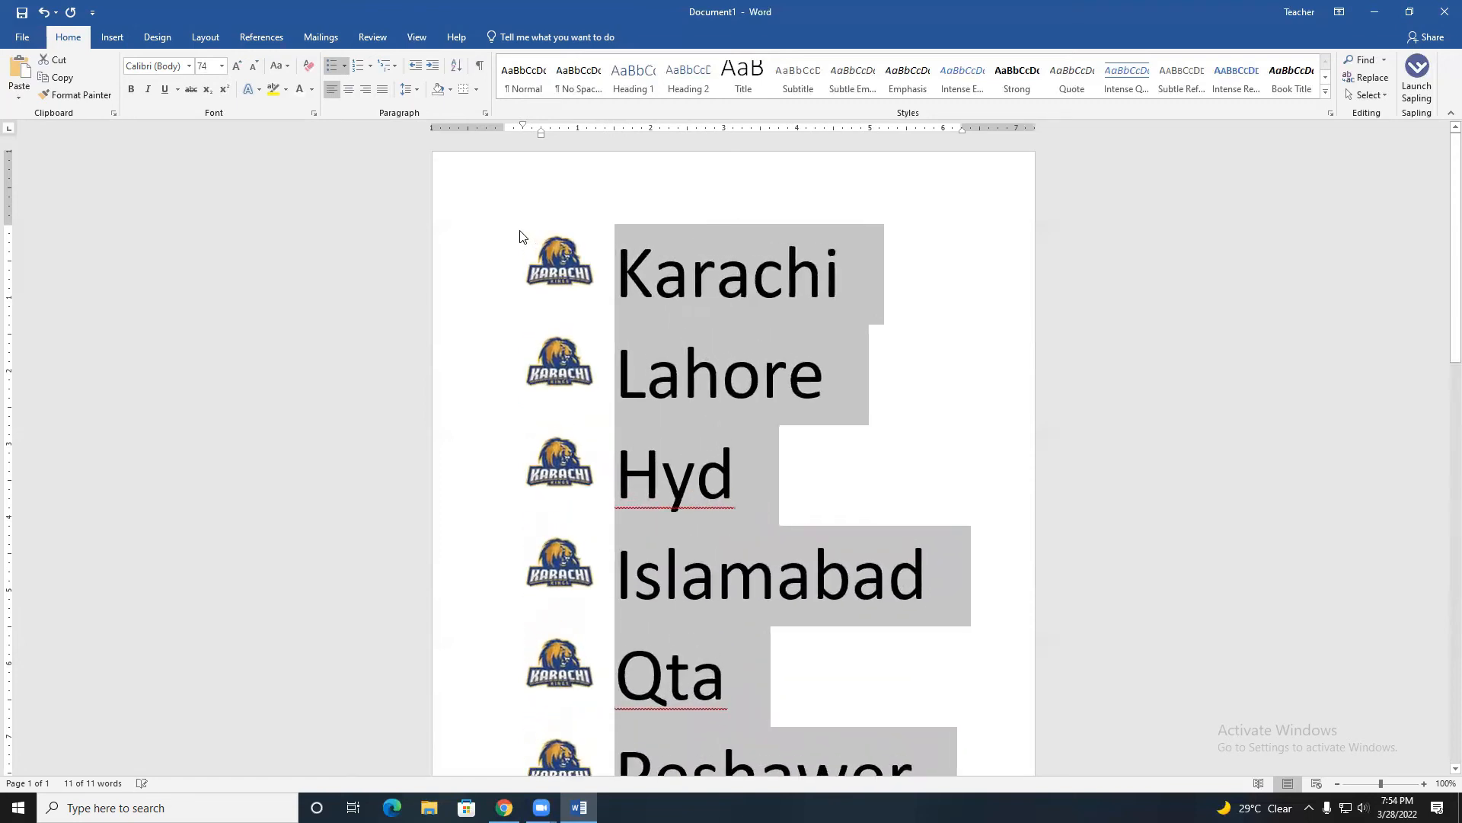
Zoom in and out to inspect the city list, then return to 100% zoom.
{"action": "scroll", "coordinate": [632, 337], "scroll_direction": "down", "scroll_amount": 3}
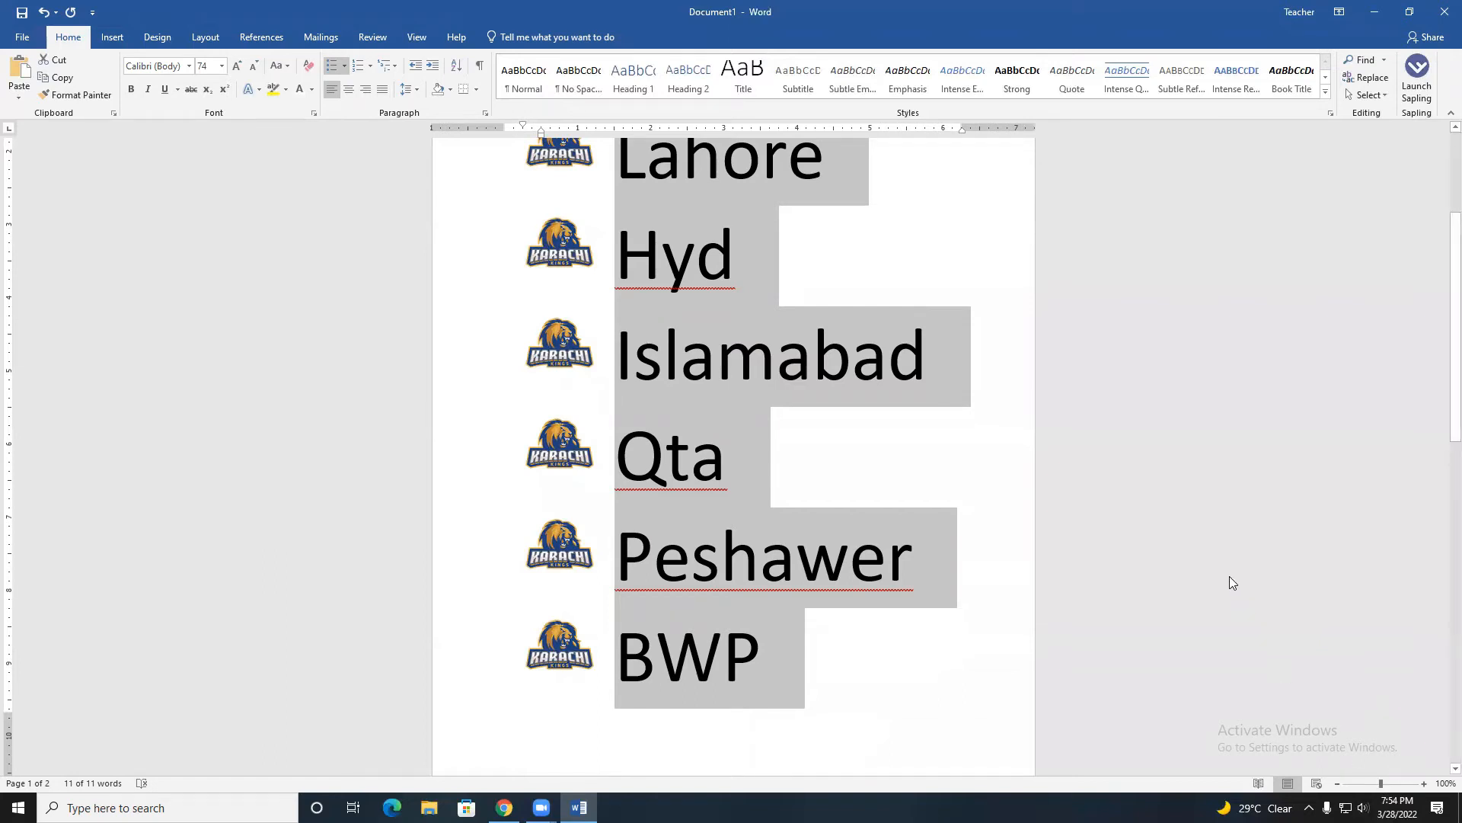
{"action": "scroll", "coordinate": [1231, 578], "scroll_direction": "up", "scroll_amount": 3, "text": "ctrl"}
{"action": "scroll", "coordinate": [1229, 576], "scroll_direction": "up", "scroll_amount": 4, "text": "ctrl"}
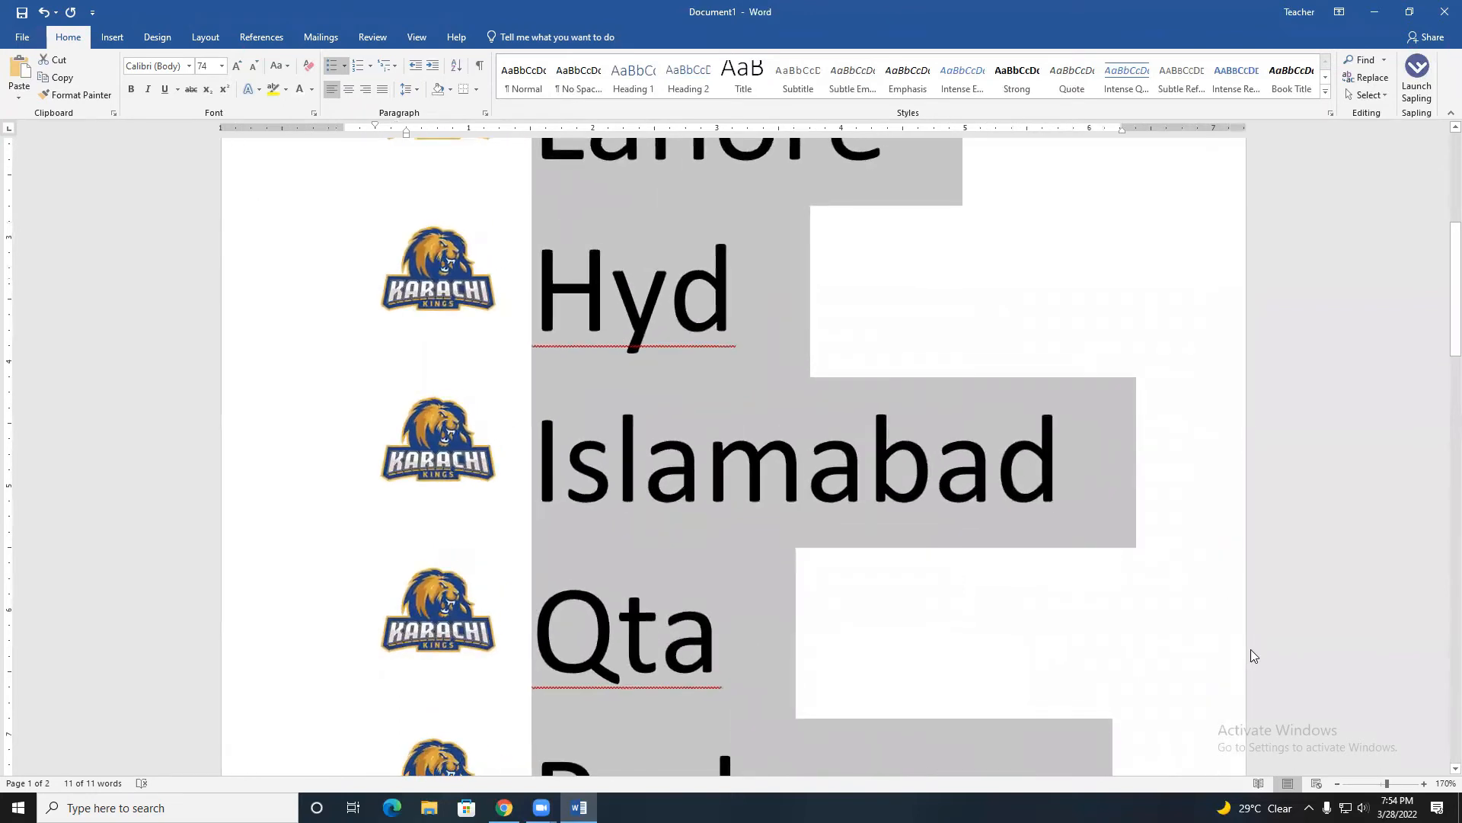
{"action": "scroll", "coordinate": [1251, 655], "scroll_direction": "up", "scroll_amount": 16, "text": "ctrl"}
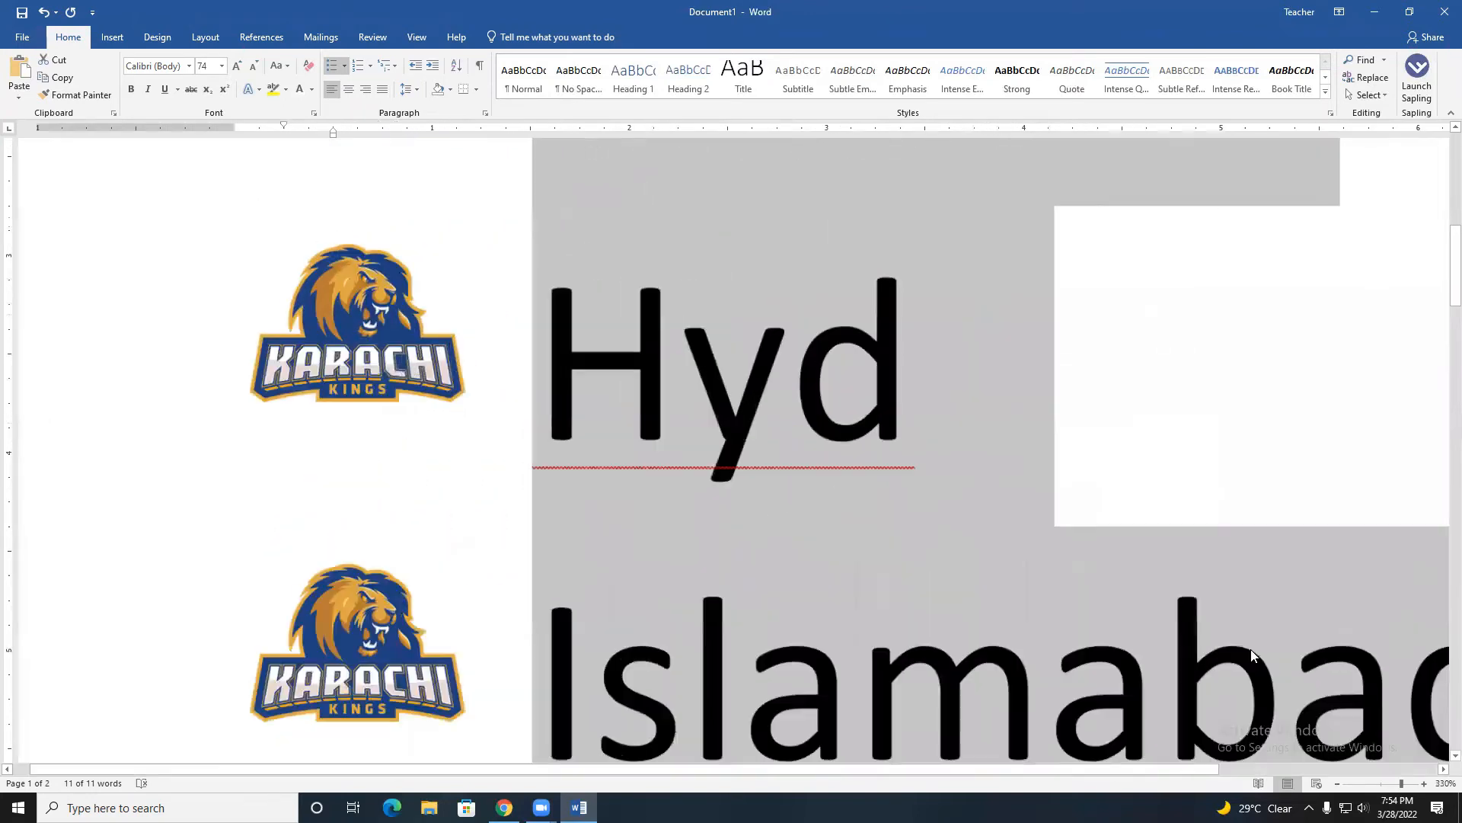
{"action": "scroll", "coordinate": [1250, 655], "scroll_direction": "up", "scroll_amount": 17, "text": "ctrl"}
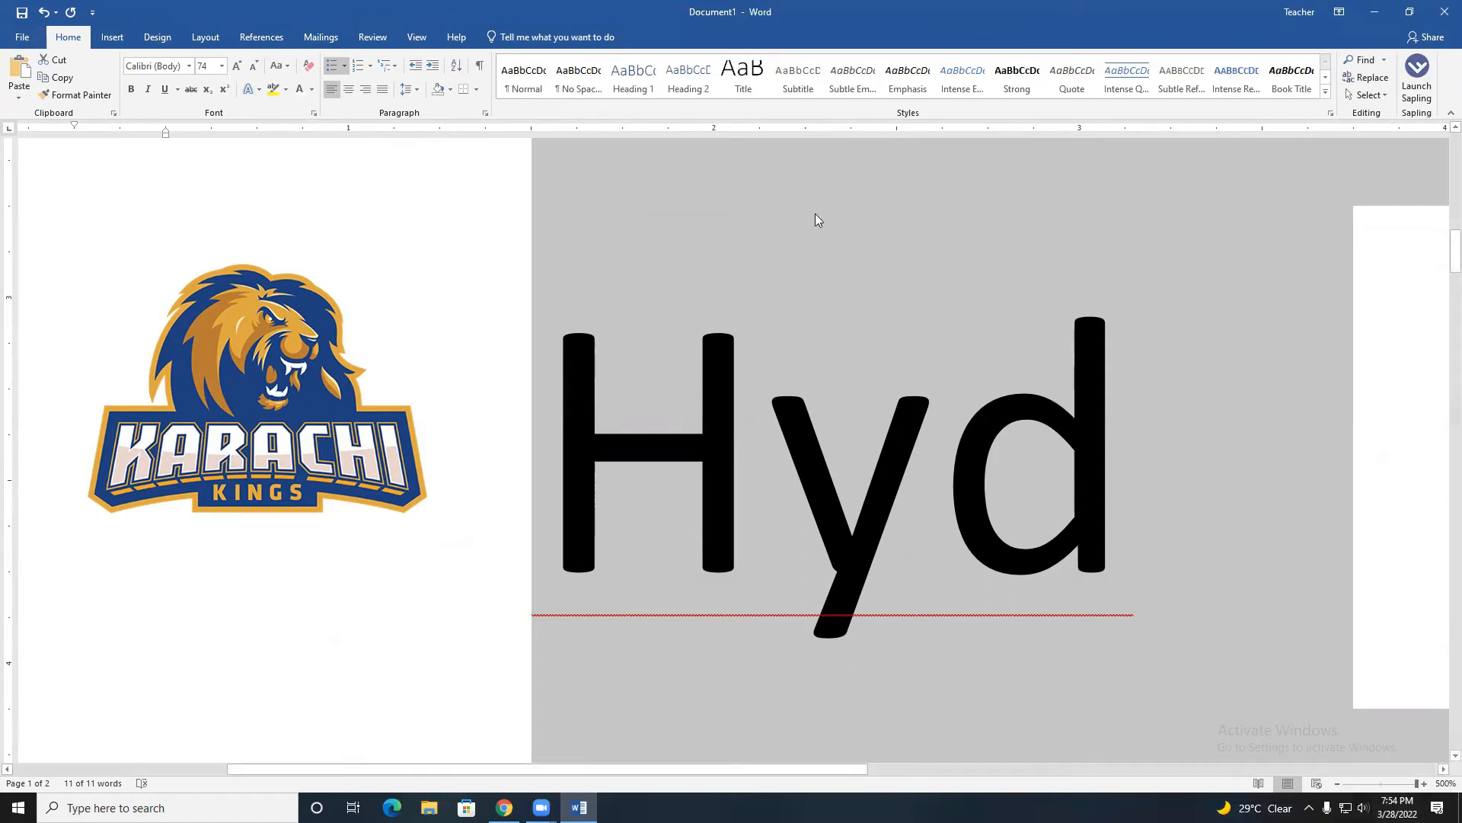
{"action": "scroll", "coordinate": [791, 313], "scroll_direction": "down", "scroll_amount": 15, "text": "ctrl"}
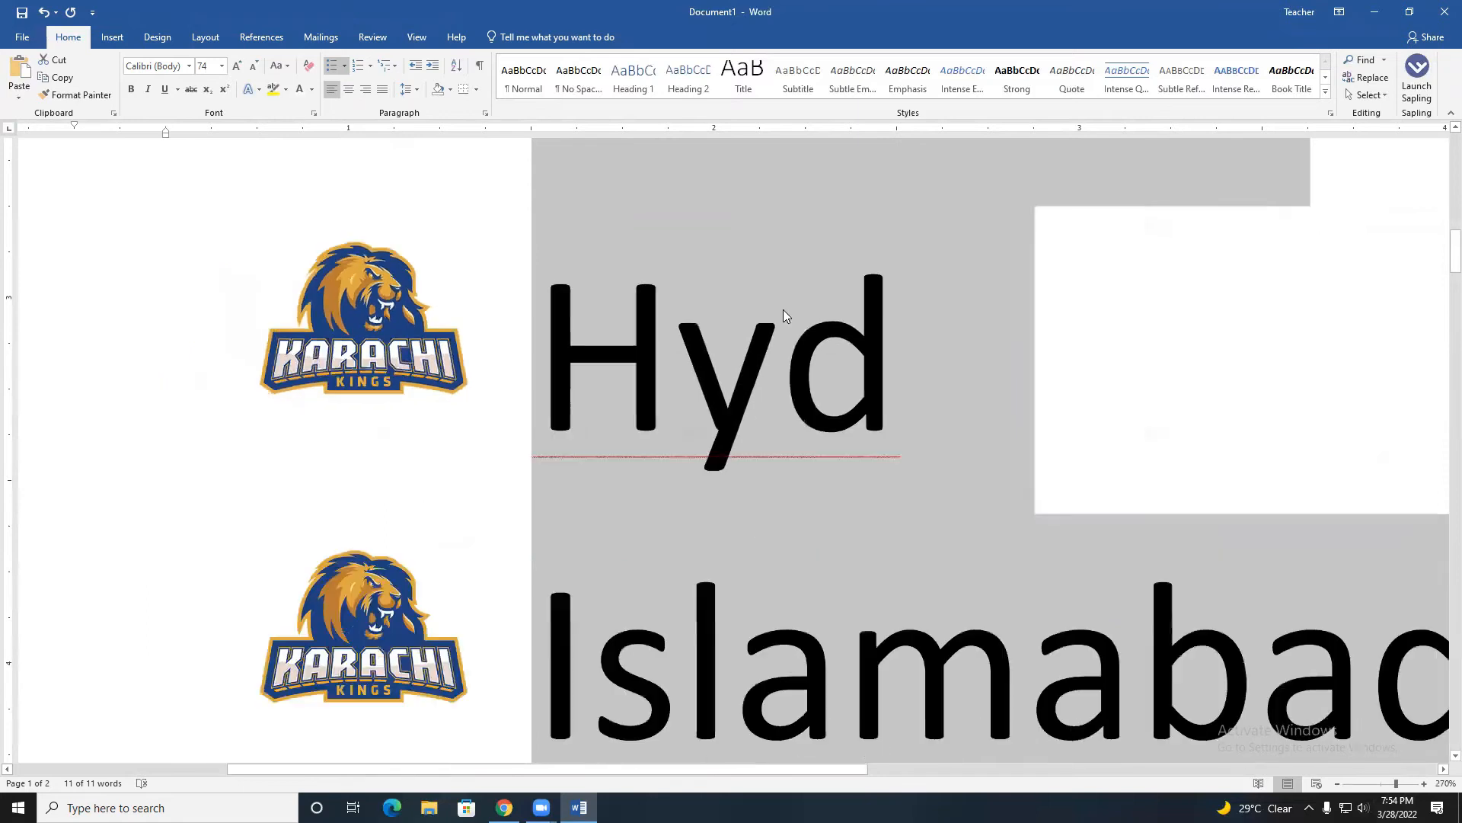
{"action": "scroll", "coordinate": [778, 309], "scroll_direction": "down", "scroll_amount": 17, "text": "ctrl"}
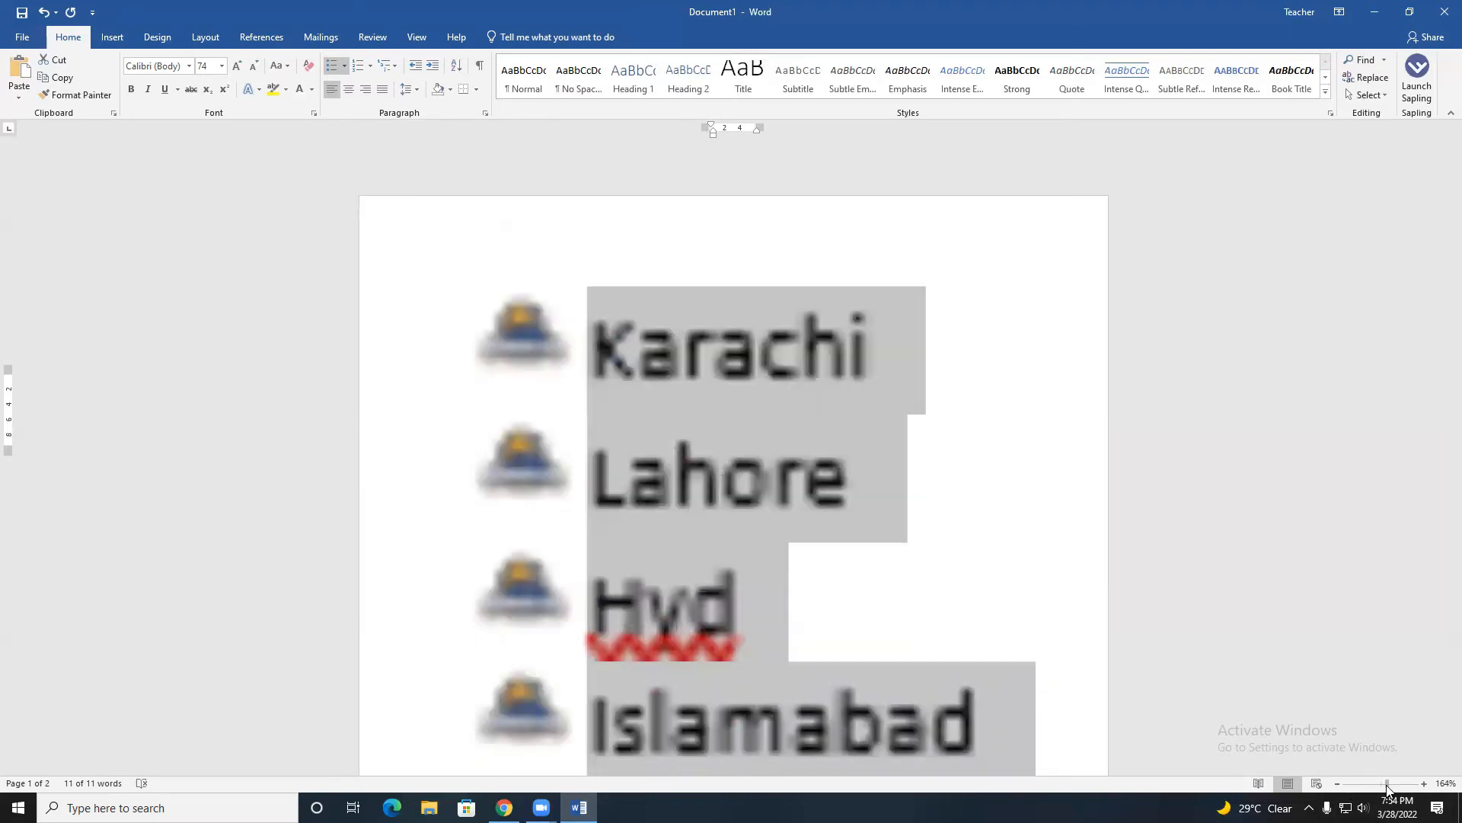
{"action": "left_click", "coordinate": [1381, 784]}
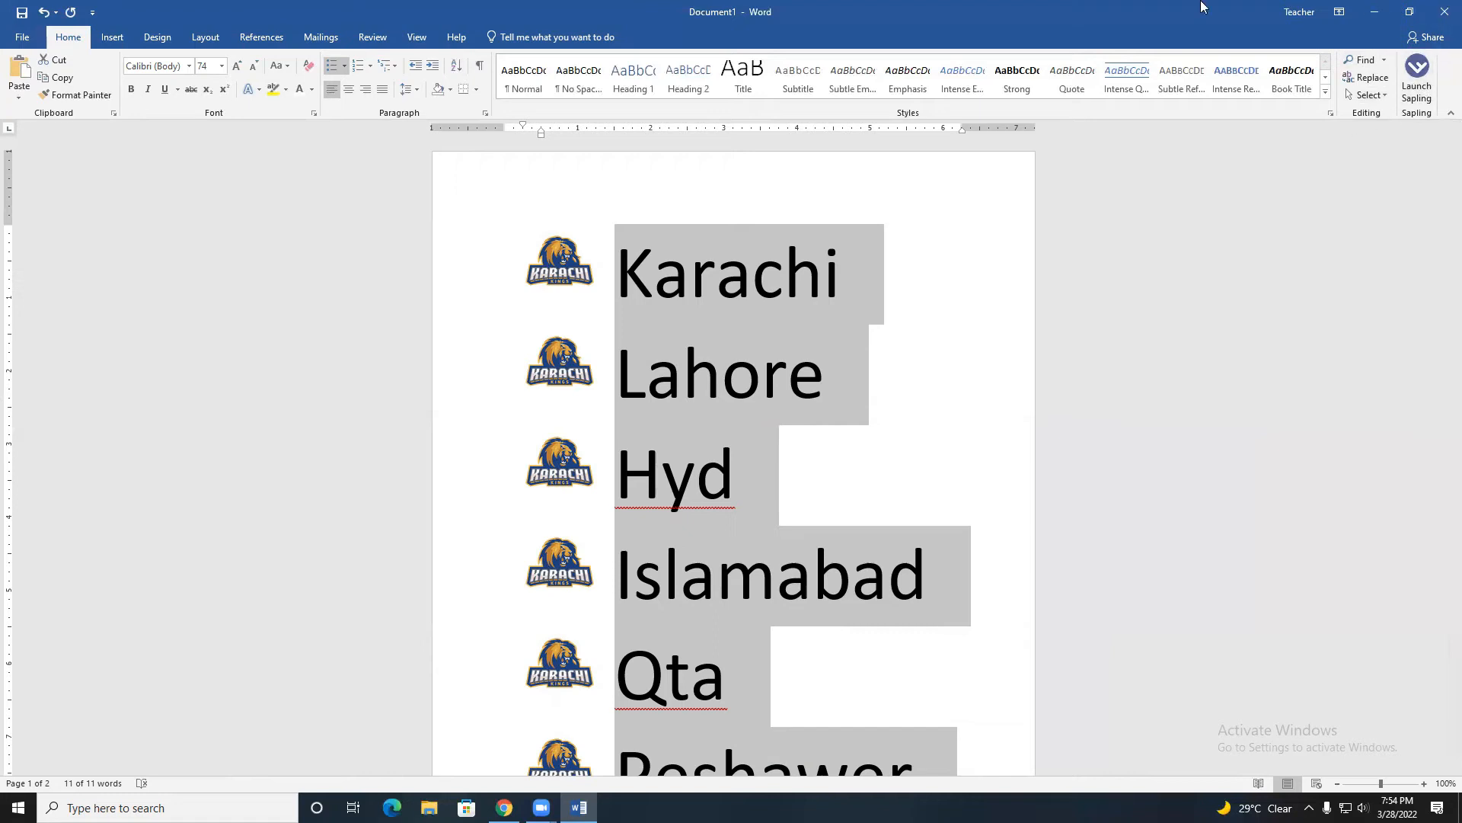
Select the cities Karachi through BWP and bring up the bullet library.
{"action": "left_click", "coordinate": [903, 435]}
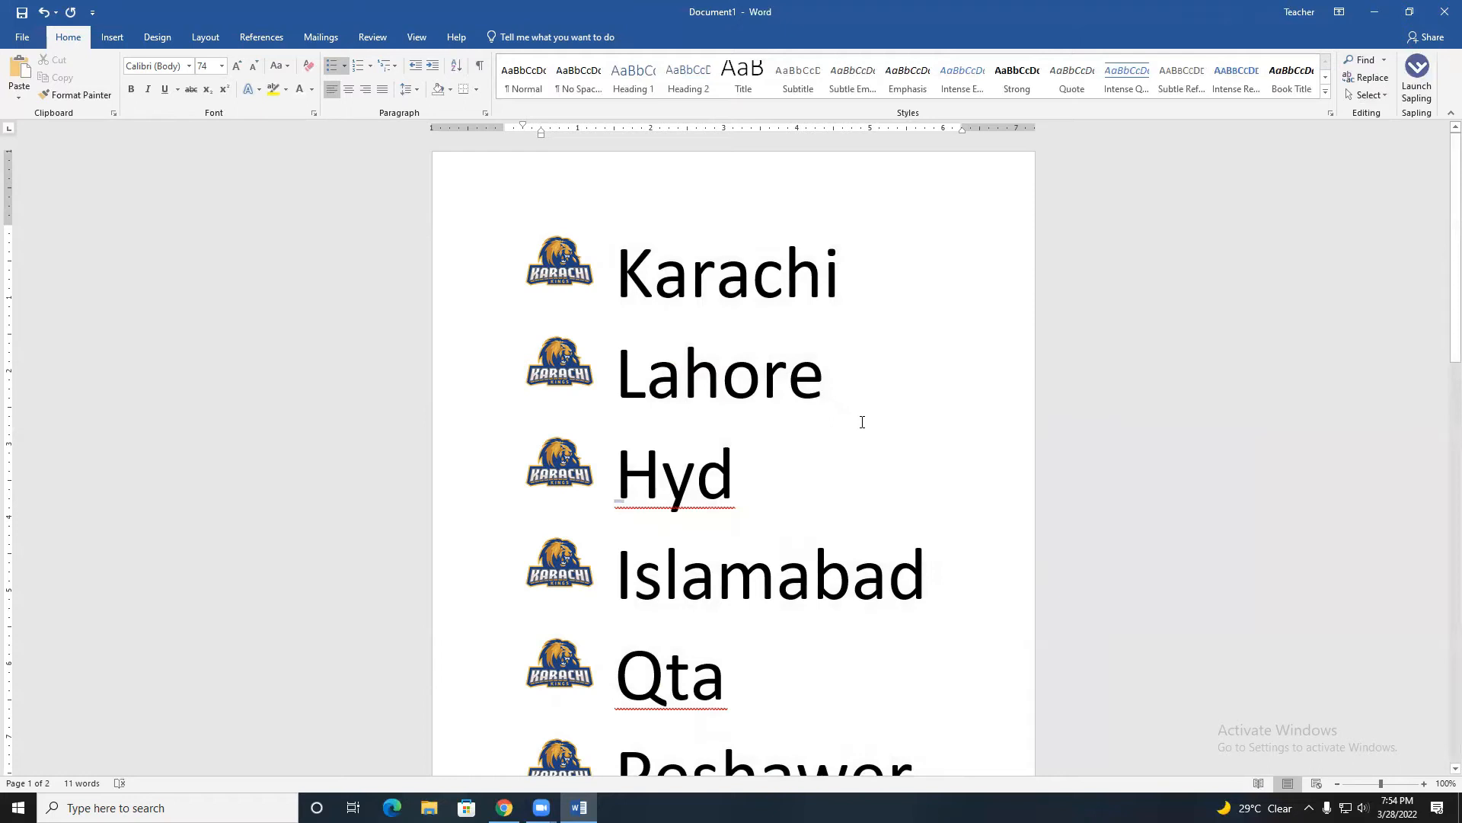
{"action": "scroll", "coordinate": [865, 428], "scroll_direction": "down", "scroll_amount": 2, "text": "ctrl"}
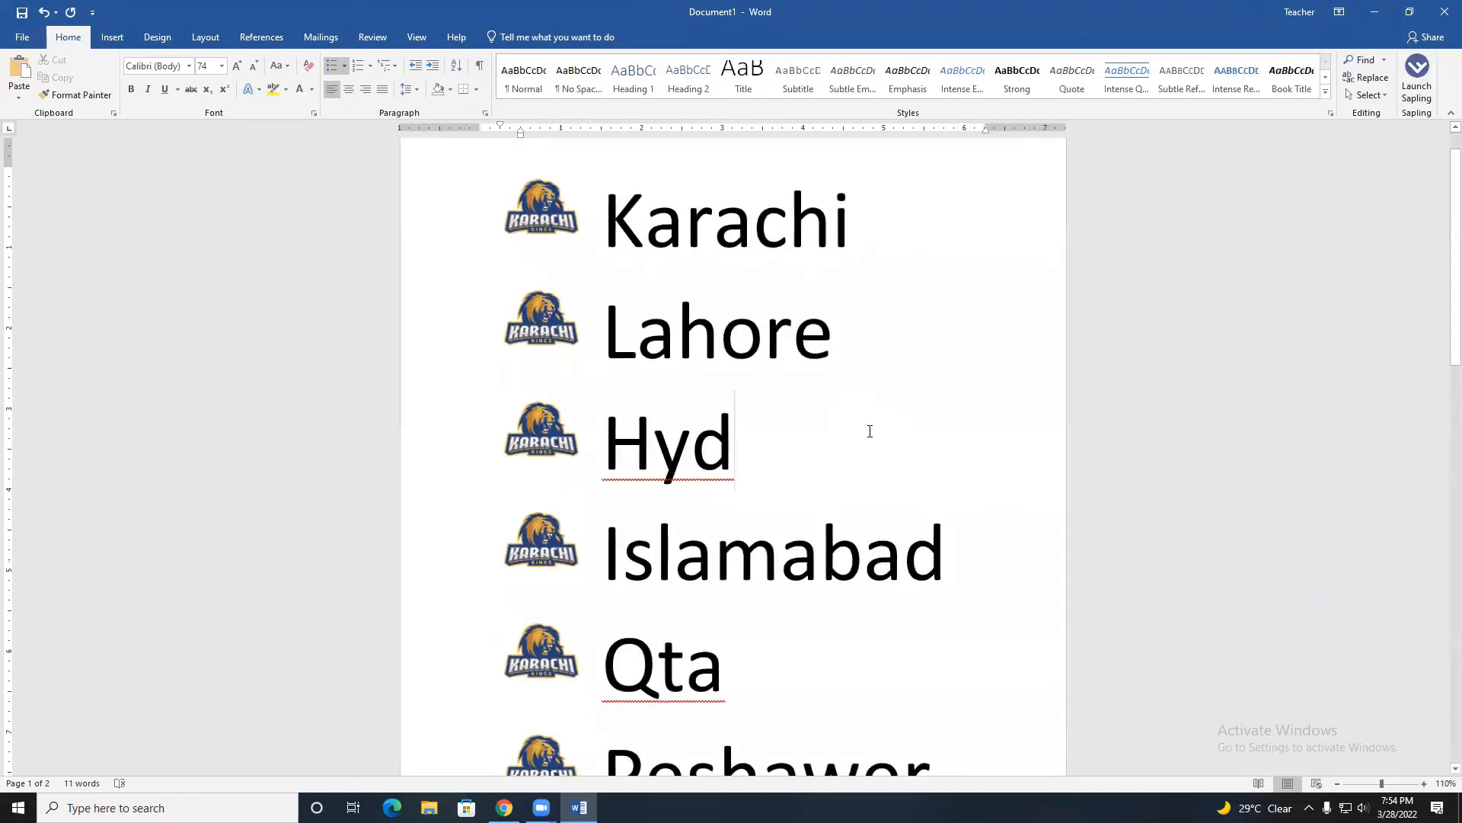
{"action": "scroll", "coordinate": [870, 431], "scroll_direction": "down", "scroll_amount": 1, "text": "ctrl"}
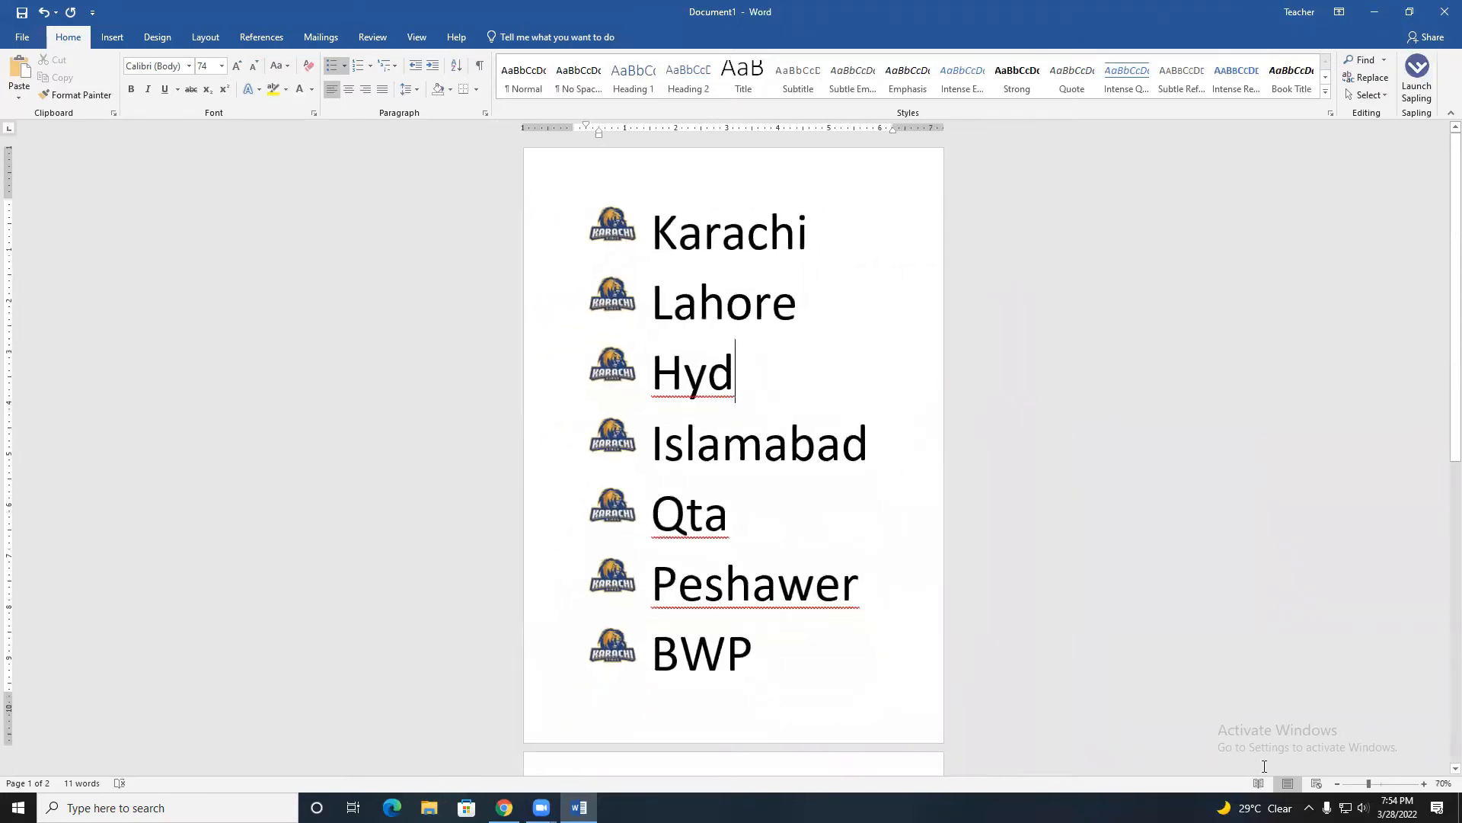
{"action": "scroll", "coordinate": [1142, 593], "scroll_direction": "up", "scroll_amount": 3, "text": "ctrl"}
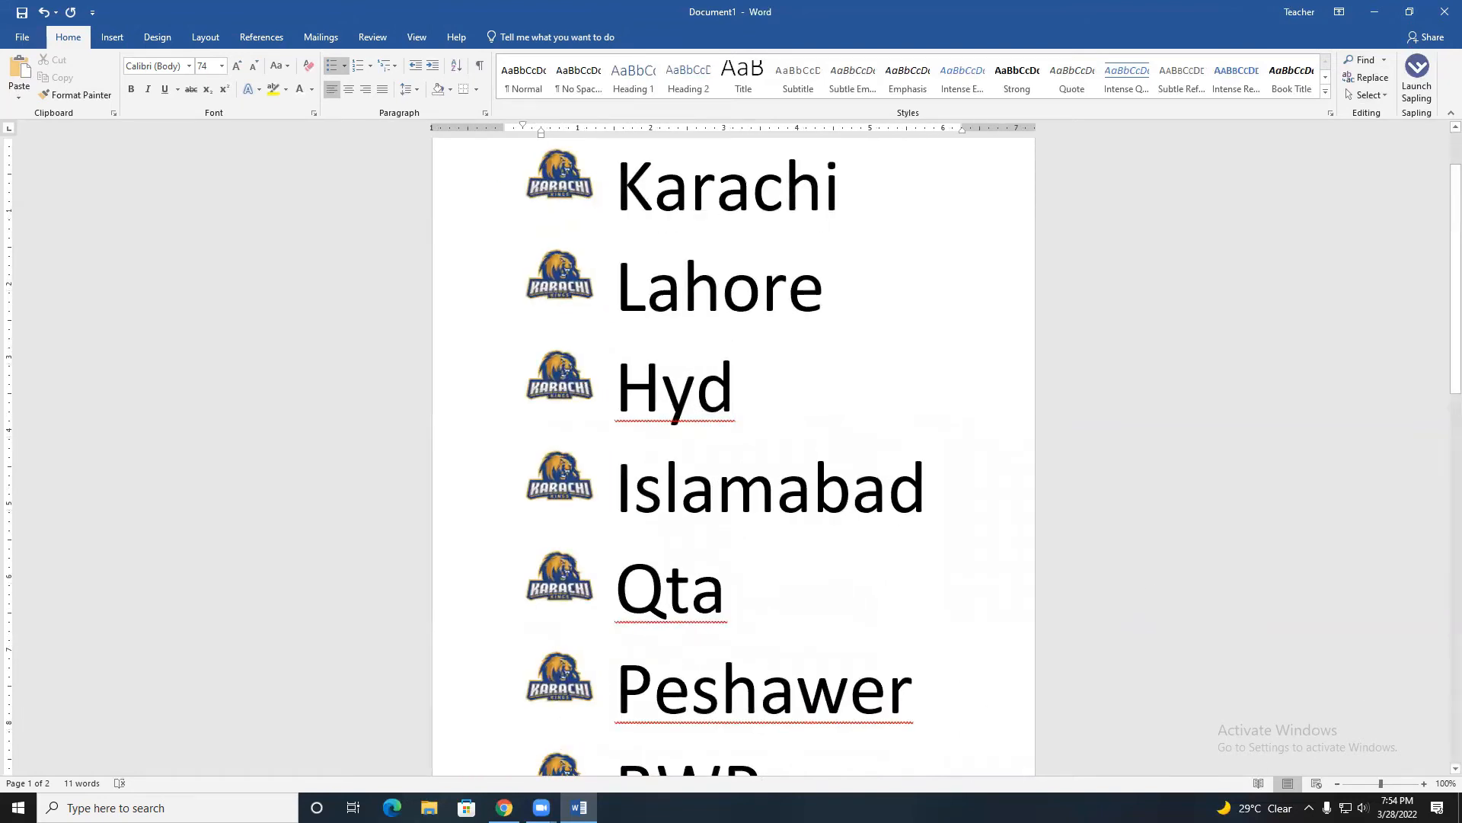
{"action": "scroll", "coordinate": [768, 782], "scroll_direction": "down", "scroll_amount": 1}
{"action": "scroll", "coordinate": [754, 731], "scroll_direction": "down", "scroll_amount": 1}
{"action": "left_click_drag", "start_coordinate": [760, 692], "coordinate": [572, 156]}
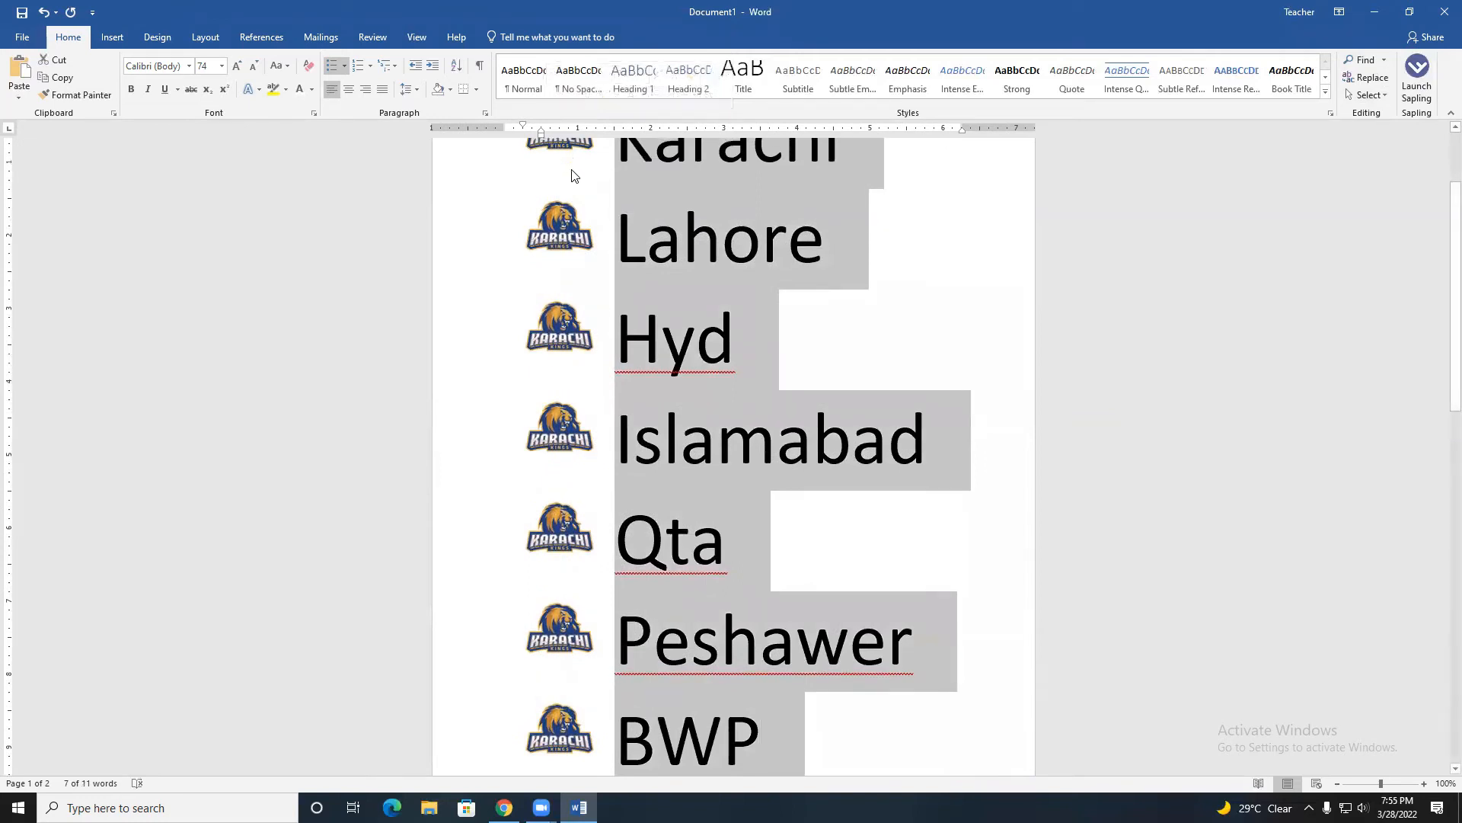
{"action": "scroll", "coordinate": [823, 369], "scroll_direction": "up", "scroll_amount": 2}
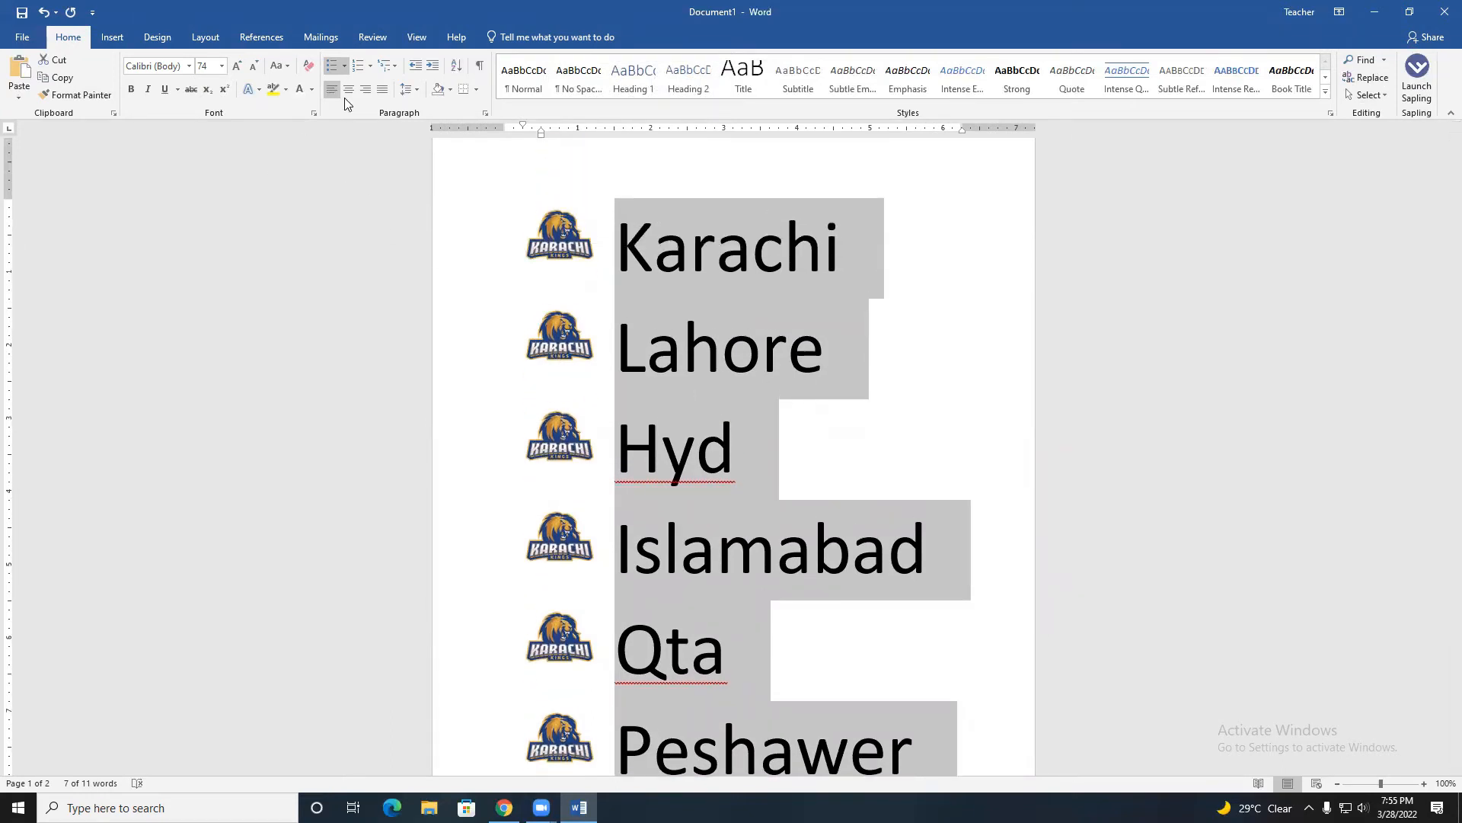
{"action": "left_click", "coordinate": [344, 66]}
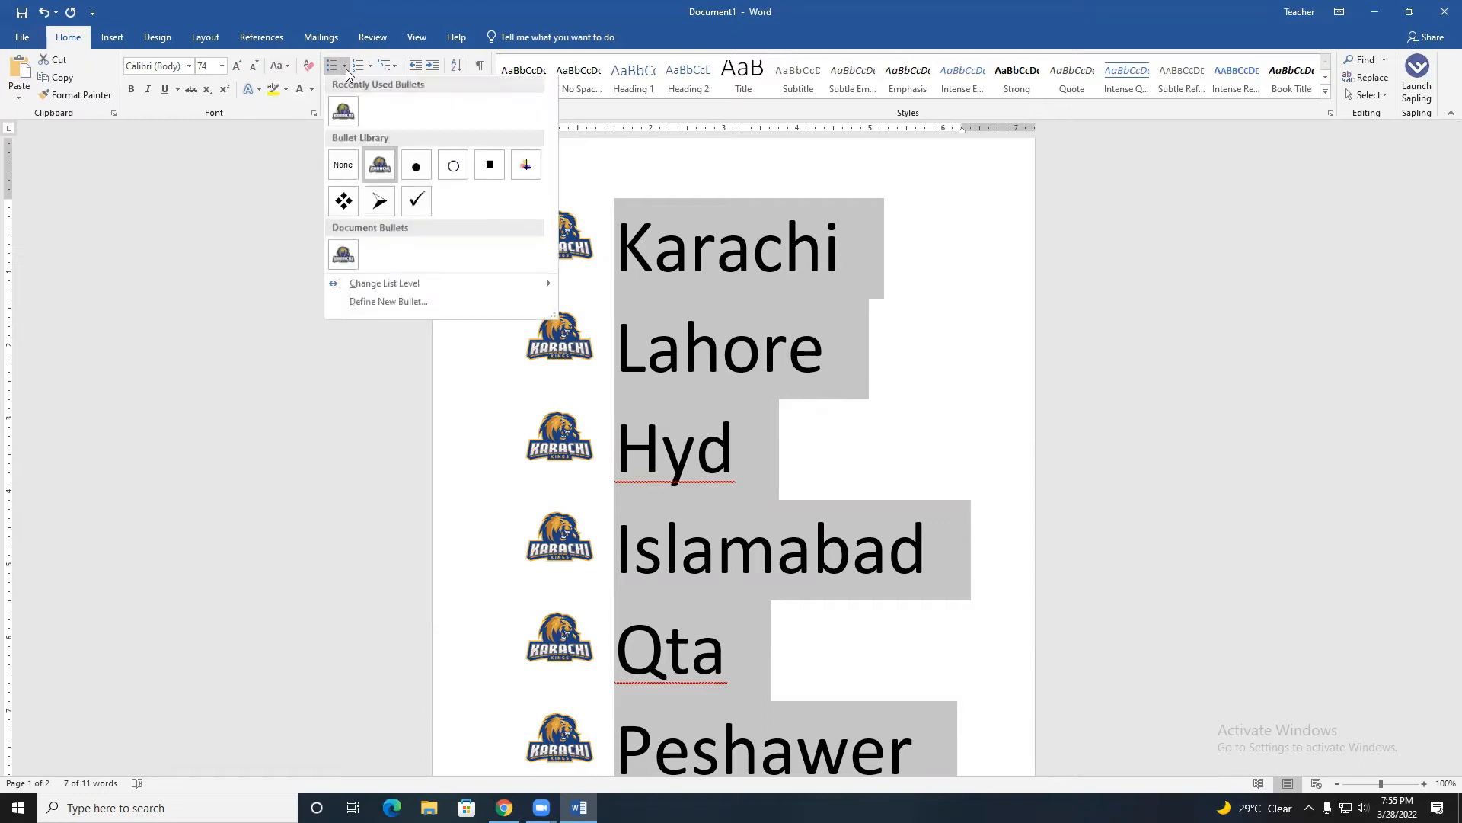
Switch Karachi through BWP to arrow bullets and shrink their text to 22 pt.
{"action": "left_click", "coordinate": [381, 202]}
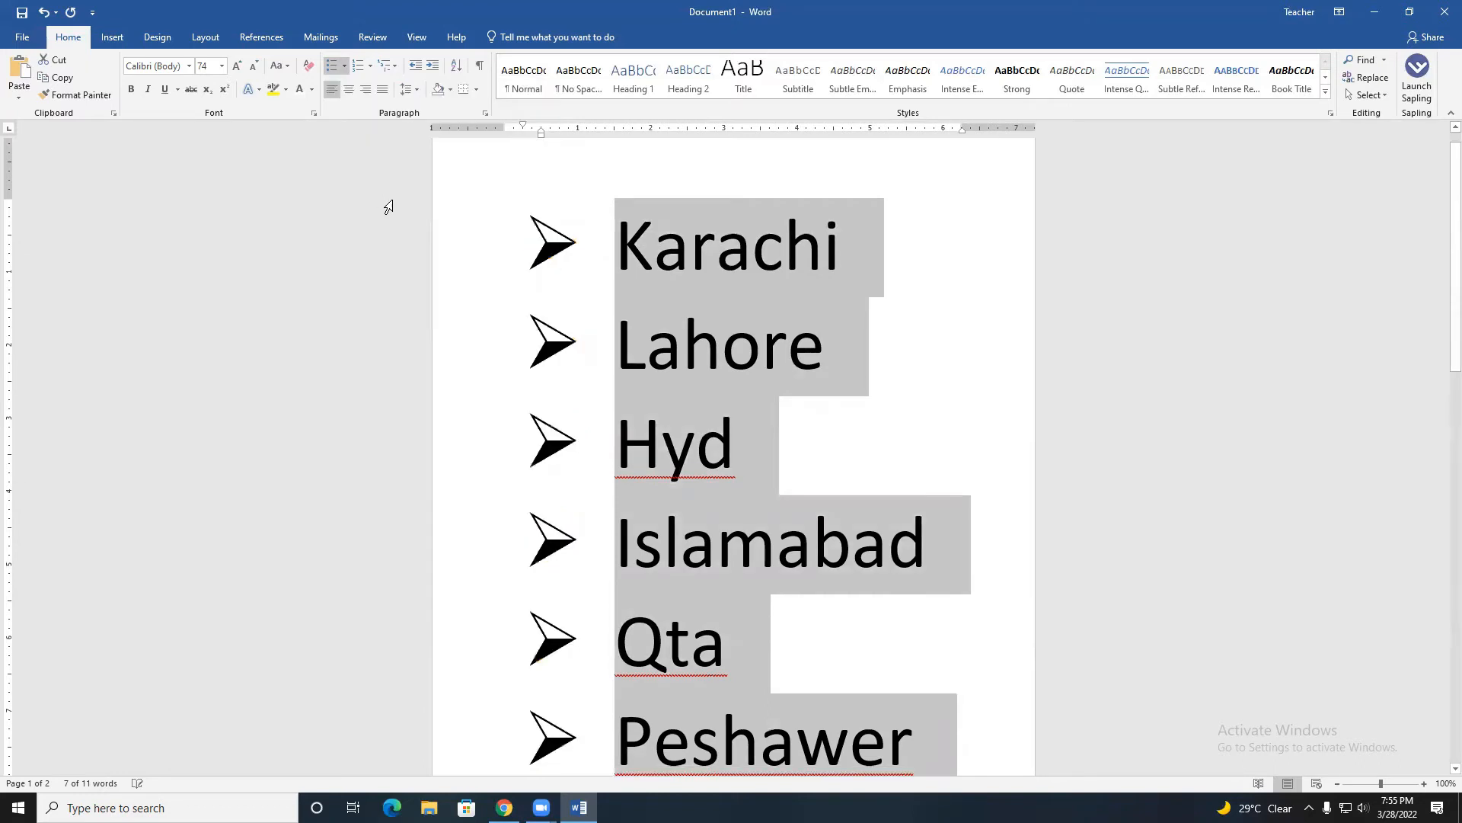
{"action": "key", "text": "ctrl+bracketleft"}
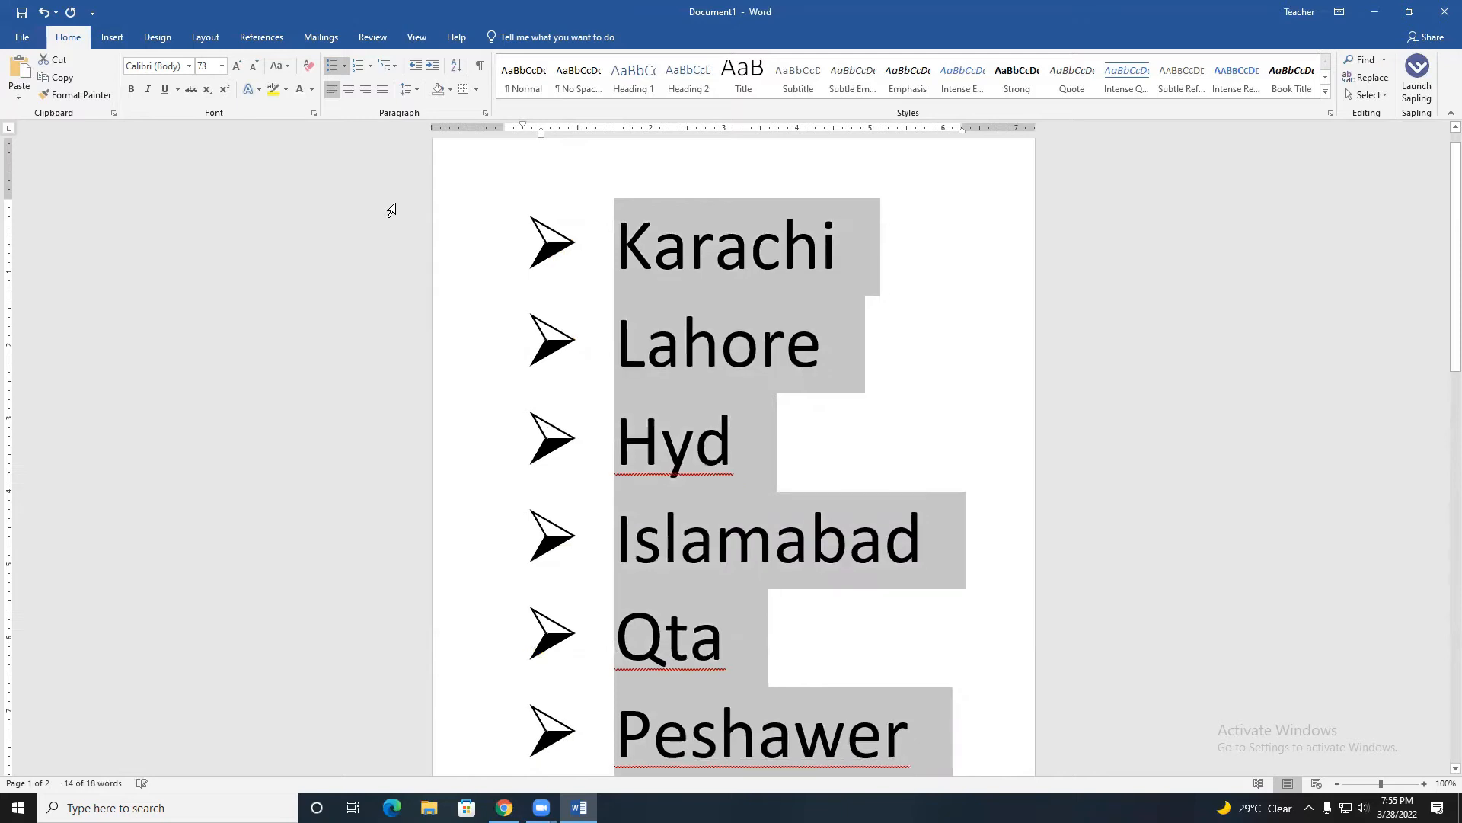
{"action": "key", "text": "ctrl+shift+comma"}
{"action": "key", "text": "ctrl+shift+comma"}
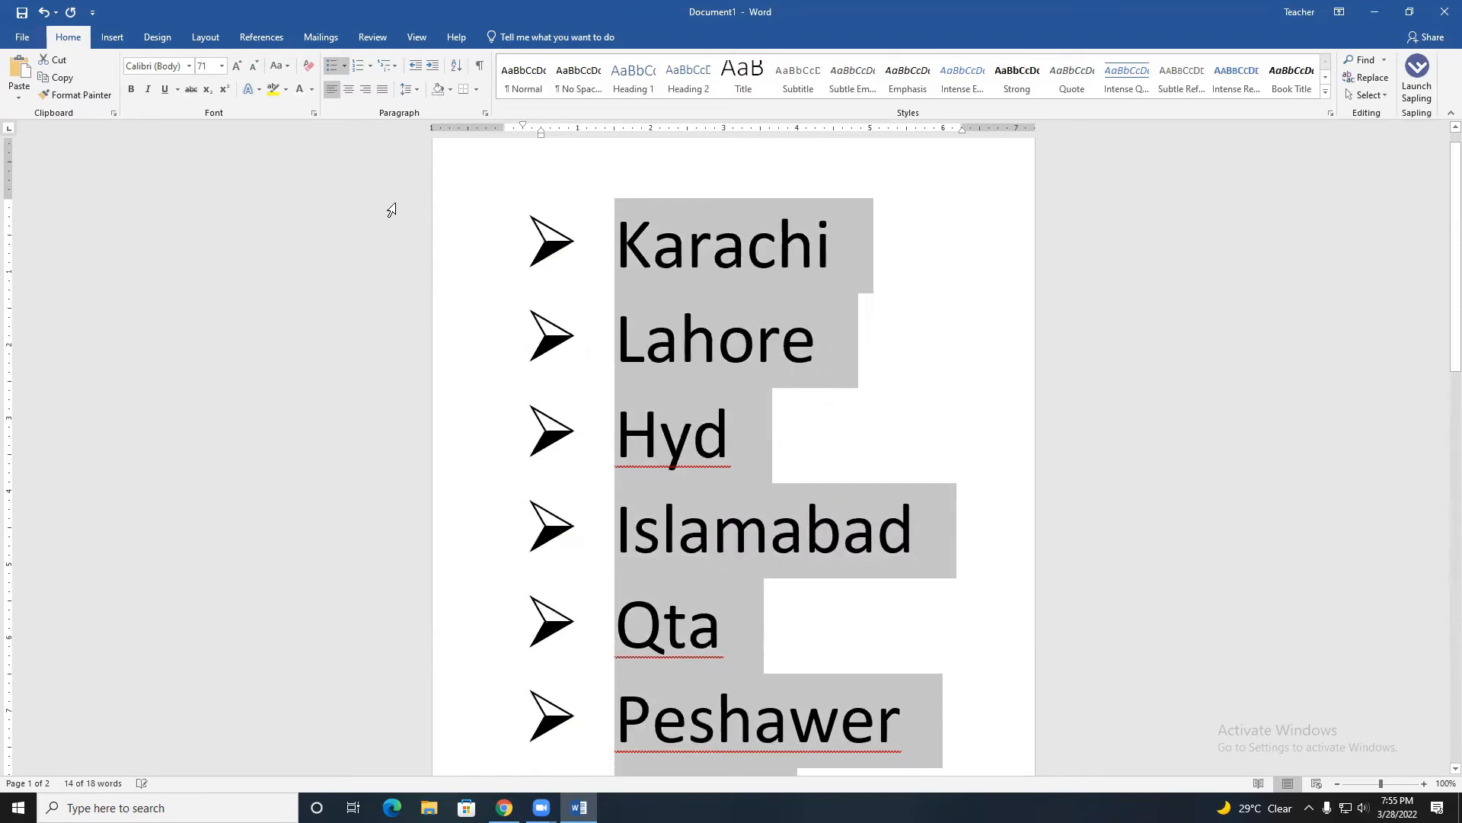
{"action": "key", "text": "ctrl+bracketleft"}
{"action": "key", "text": "ctrl+bracketleft"}
{"action": "key", "text": "ctrl+bracketleft"}
{"action": "key", "text": "ctrl+bracketleft"}
{"action": "key", "text": "ctrl+bracketleft"}
{"action": "key", "text": "ctrl+bracketleft"}
{"action": "key", "text": "ctrl+bracketleft"}
{"action": "key", "text": "ctrl+bracketleft"}
{"action": "key", "text": "ctrl+bracketleft"}
{"action": "key", "text": "ctrl+bracketleft"}
{"action": "key", "text": "ctrl+bracketleft"}
{"action": "key", "text": "ctrl+bracketleft"}
{"action": "key", "text": "ctrl+bracketleft"}
{"action": "key", "text": "ctrl+bracketleft"}
{"action": "key", "text": "ctrl+bracketleft"}
{"action": "key", "text": "ctrl+bracketleft"}
{"action": "key", "text": "ctrl+bracketleft"}
{"action": "key", "text": "ctrl+bracketleft"}
{"action": "key", "text": "ctrl+bracketleft"}
{"action": "key", "text": "ctrl+bracketleft"}
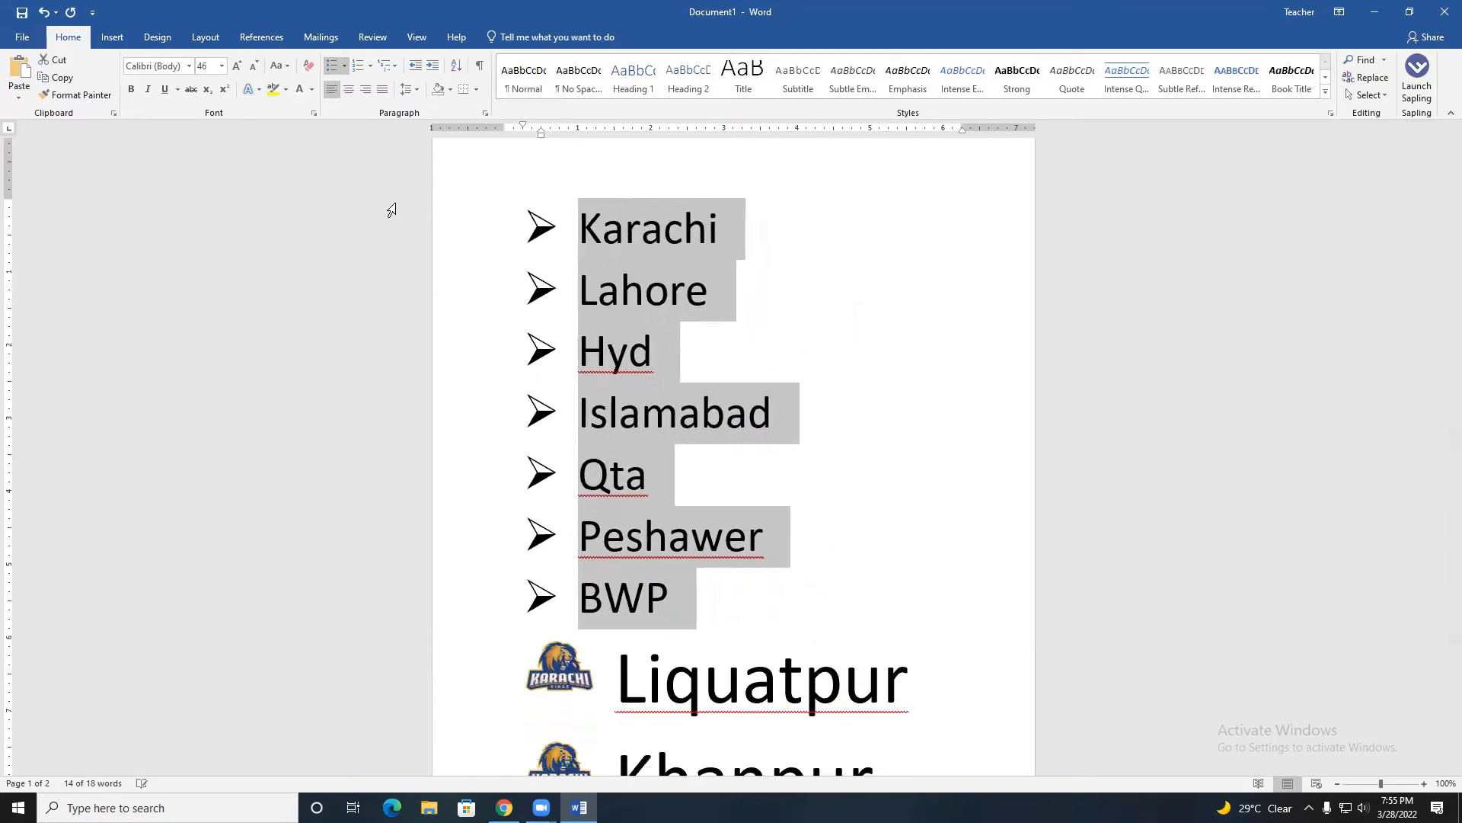
{"action": "key", "text": "ctrl+bracketleft"}
{"action": "key", "text": "ctrl+bracketleft"}
{"action": "key", "text": "ctrl+bracketleft"}
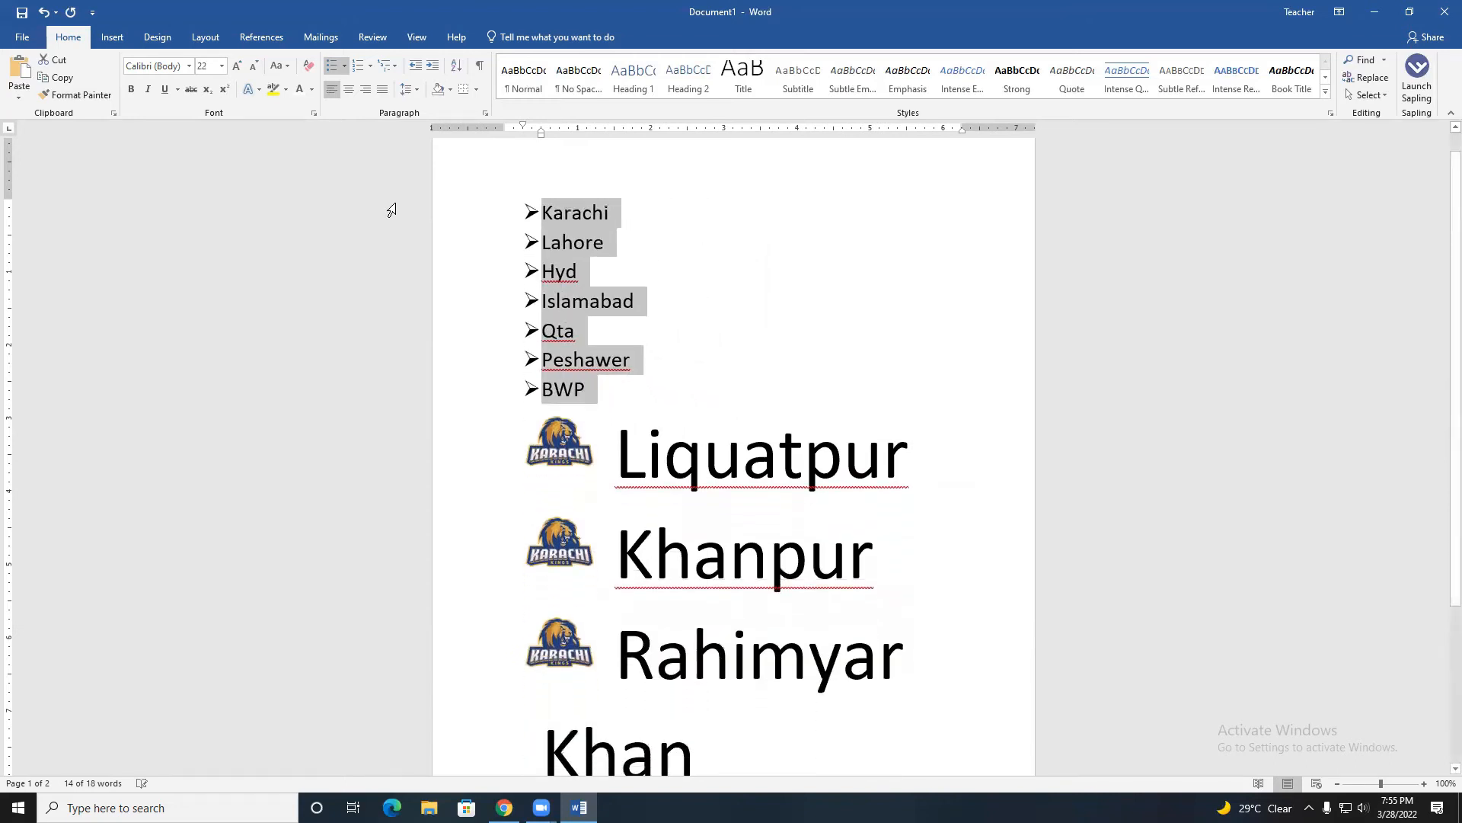
{"action": "scroll", "coordinate": [506, 294], "scroll_direction": "down", "scroll_amount": 3}
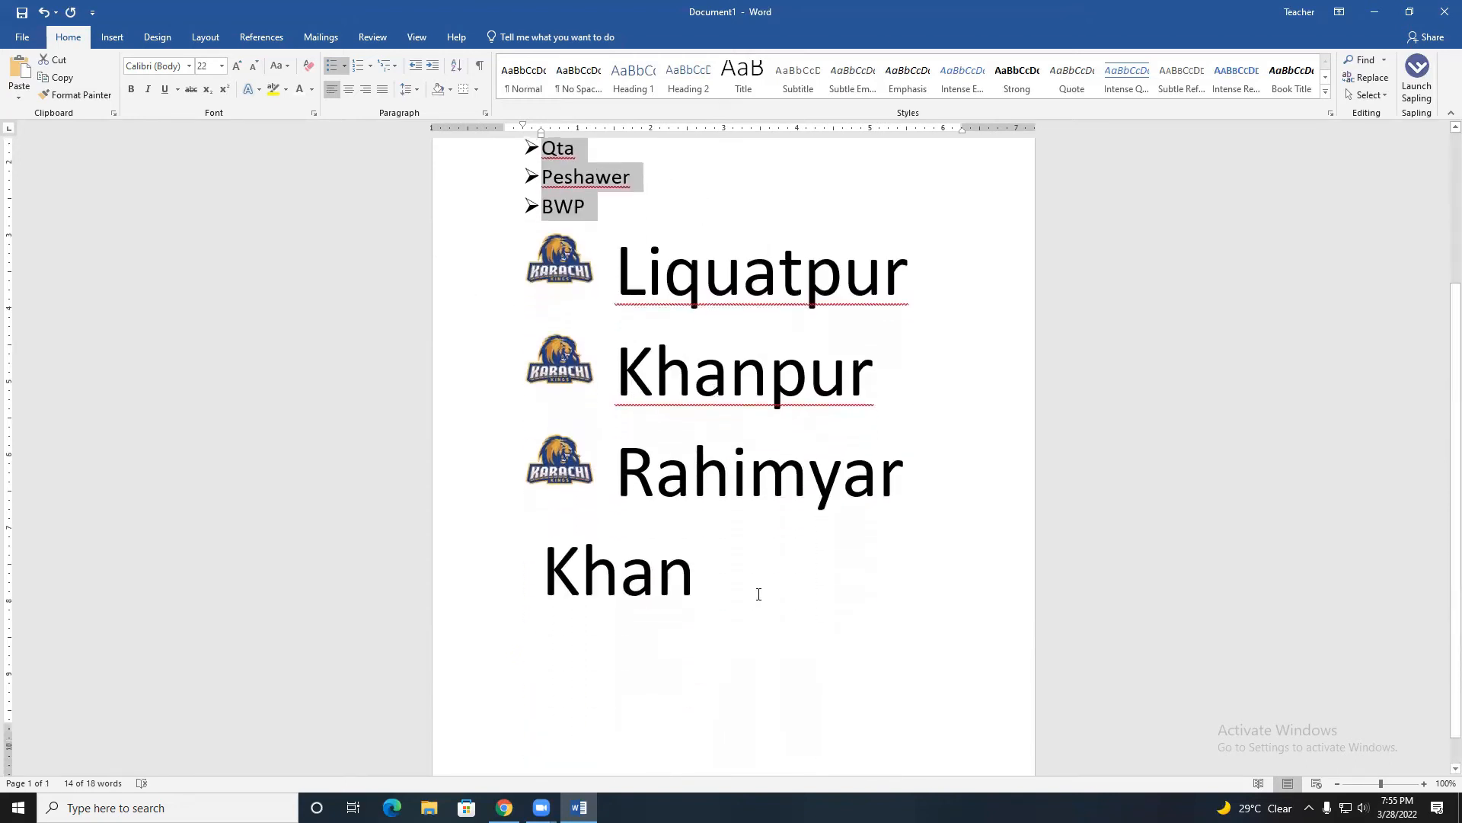
{"action": "key", "text": "ctrl+a"}
{"action": "scroll", "coordinate": [894, 581], "scroll_direction": "up", "scroll_amount": 3}
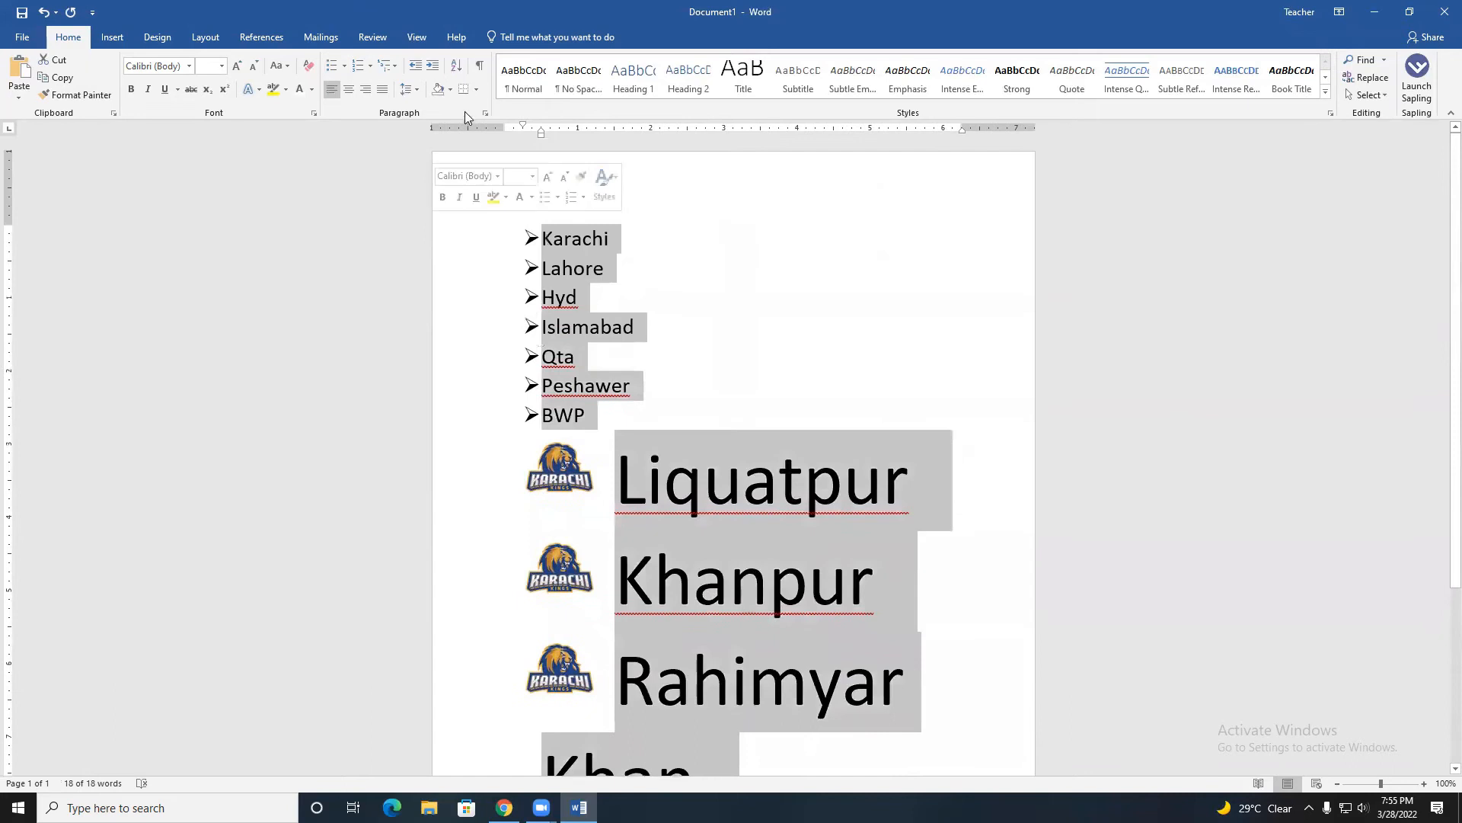
Apply arrow bullets to all ten cities, check line font sizes, and reselect the list.
{"action": "left_click", "coordinate": [332, 65]}
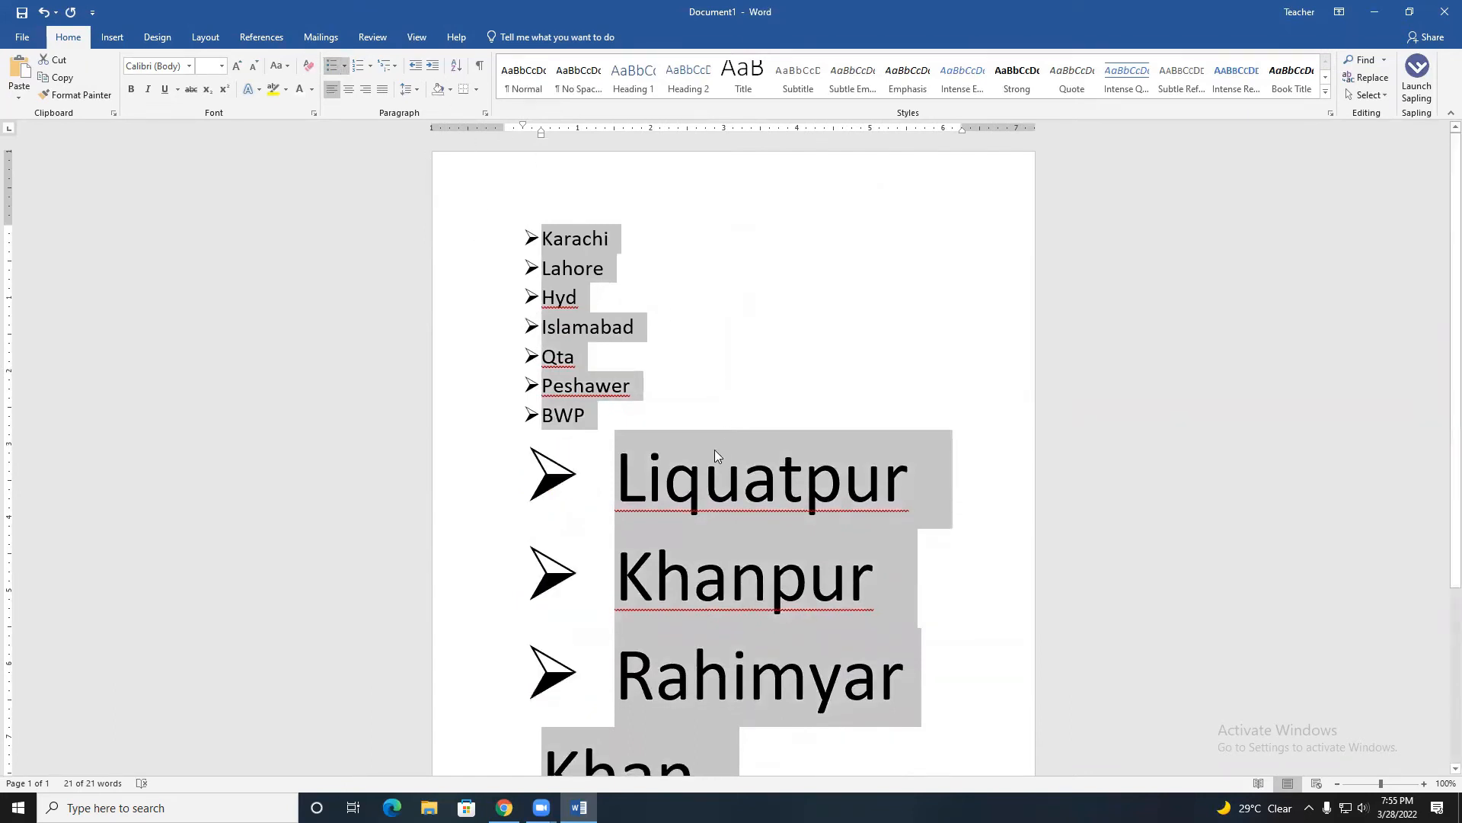
{"action": "left_click", "coordinate": [661, 380]}
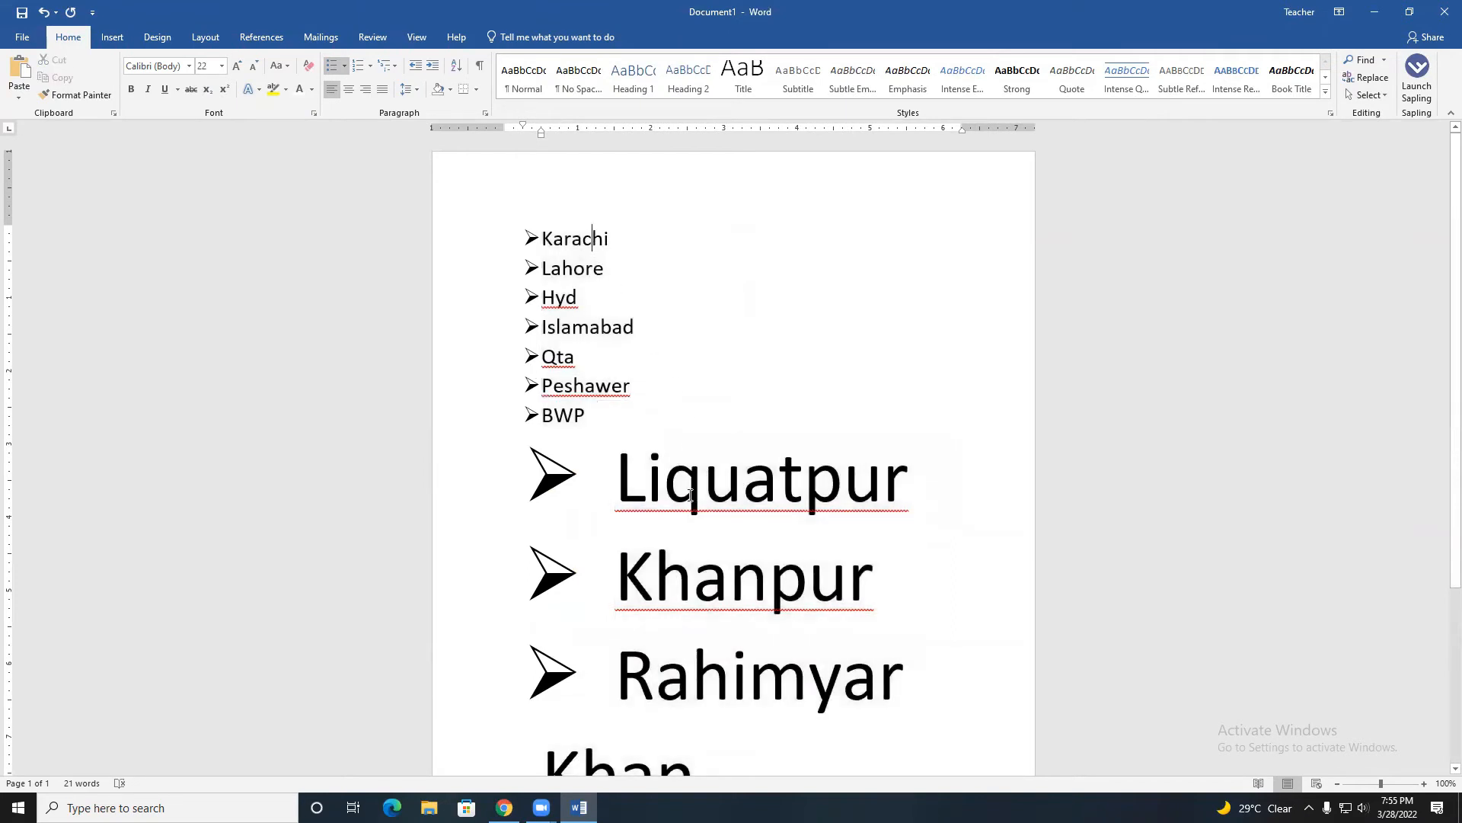
{"action": "scroll", "coordinate": [739, 670], "scroll_direction": "down", "scroll_amount": 2}
{"action": "left_click_drag", "start_coordinate": [734, 675], "coordinate": [494, 162]}
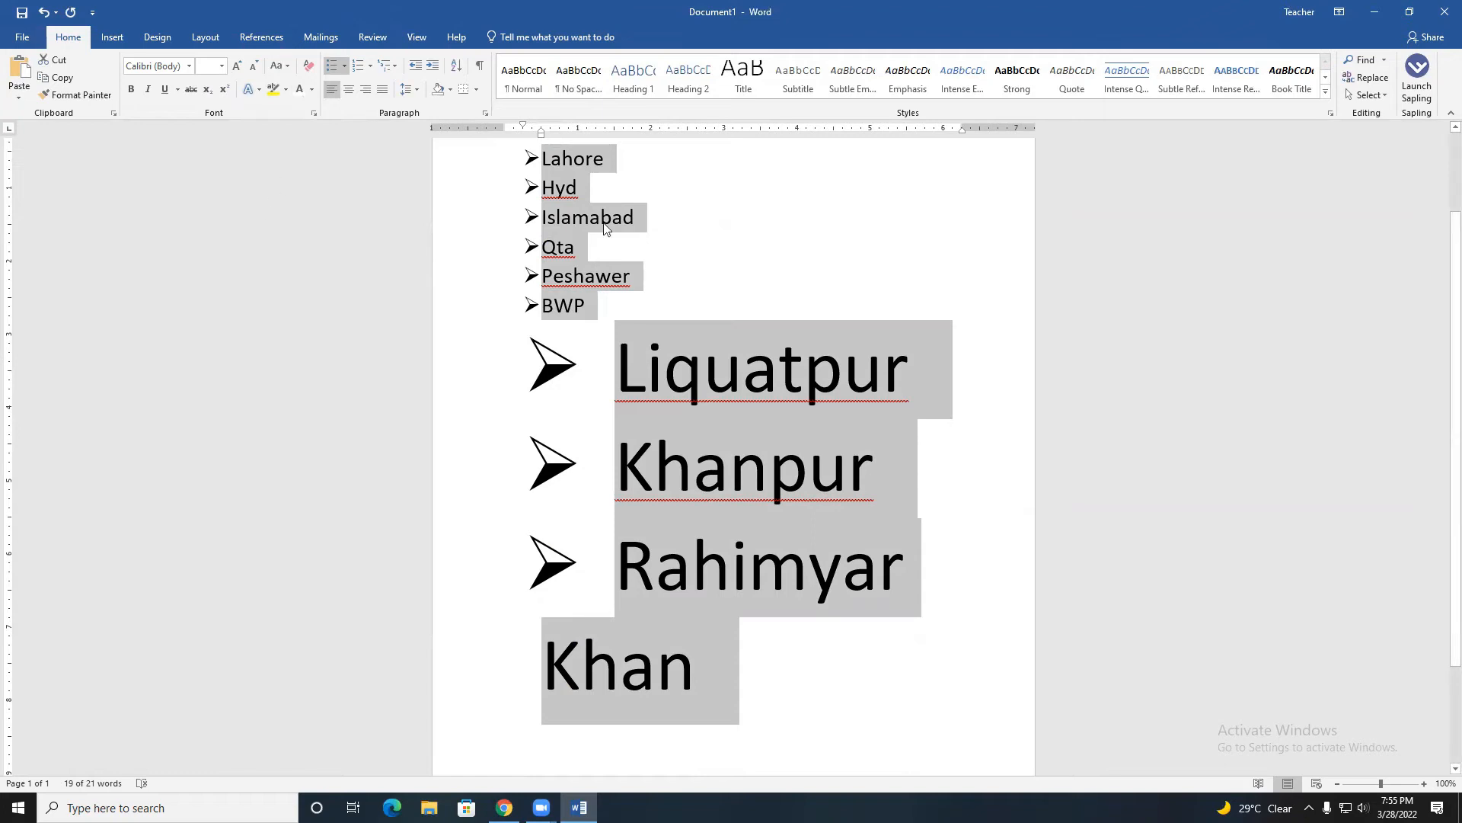
{"action": "left_click", "coordinate": [591, 252]}
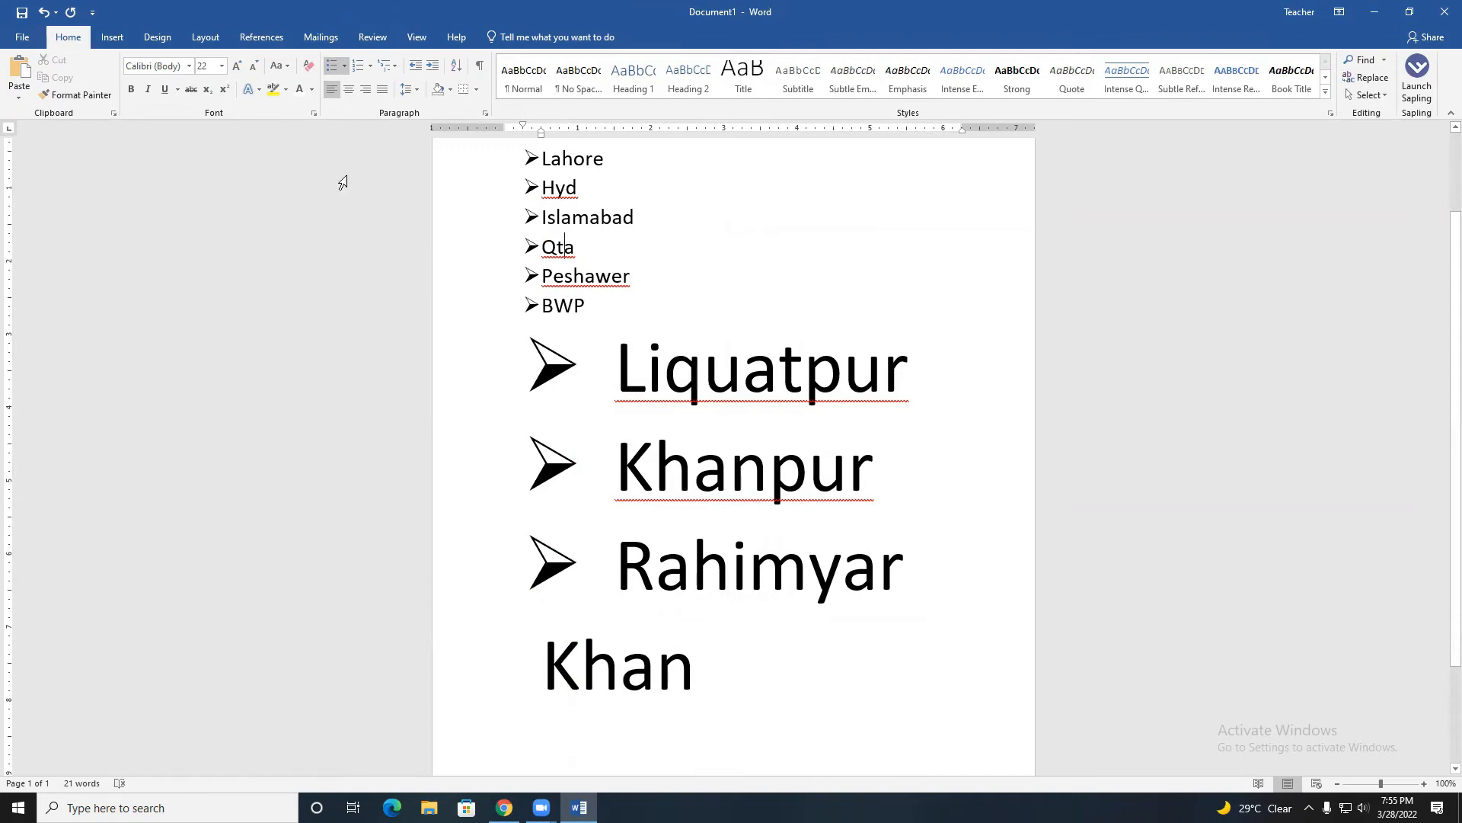
{"action": "left_click", "coordinate": [710, 381]}
{"action": "left_click", "coordinate": [553, 306]}
{"action": "scroll", "coordinate": [695, 670], "scroll_direction": "down", "scroll_amount": 3}
{"action": "scroll", "coordinate": [711, 655], "scroll_direction": "up", "scroll_amount": 2}
{"action": "left_click_drag", "start_coordinate": [718, 685], "coordinate": [448, 202]}
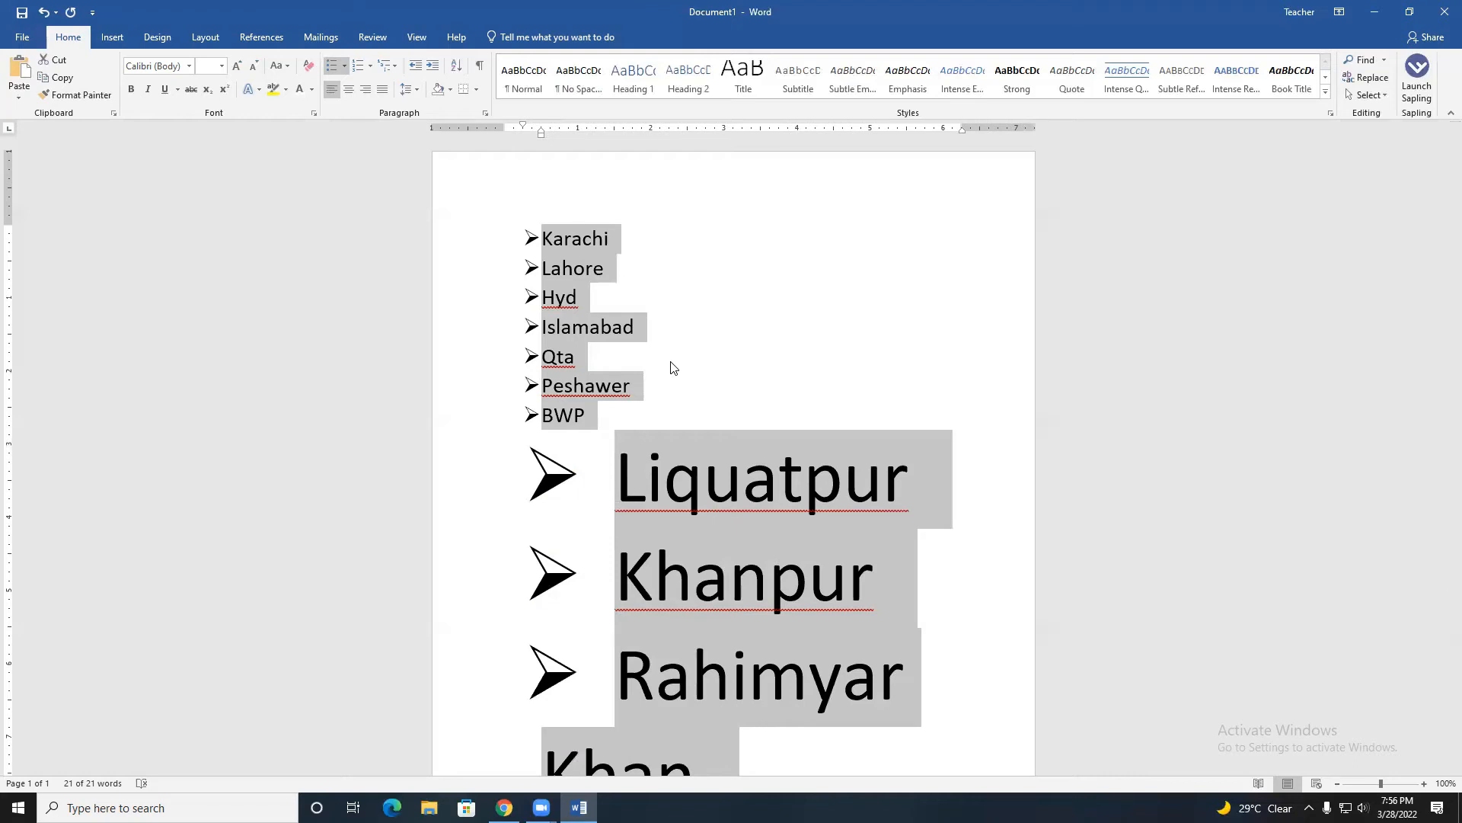
Resize the whole arrow-bulleted city list to a uniform 29 pt, via 18 pt.
{"action": "key", "text": "ctrl+bracketleft"}
{"action": "key", "text": "ctrl+bracketleft"}
{"action": "key", "text": "ctrl+bracketleft"}
{"action": "key", "text": "ctrl+bracketleft"}
{"action": "key", "text": "ctrl+bracketleft"}
{"action": "key", "text": "ctrl+bracketleft"}
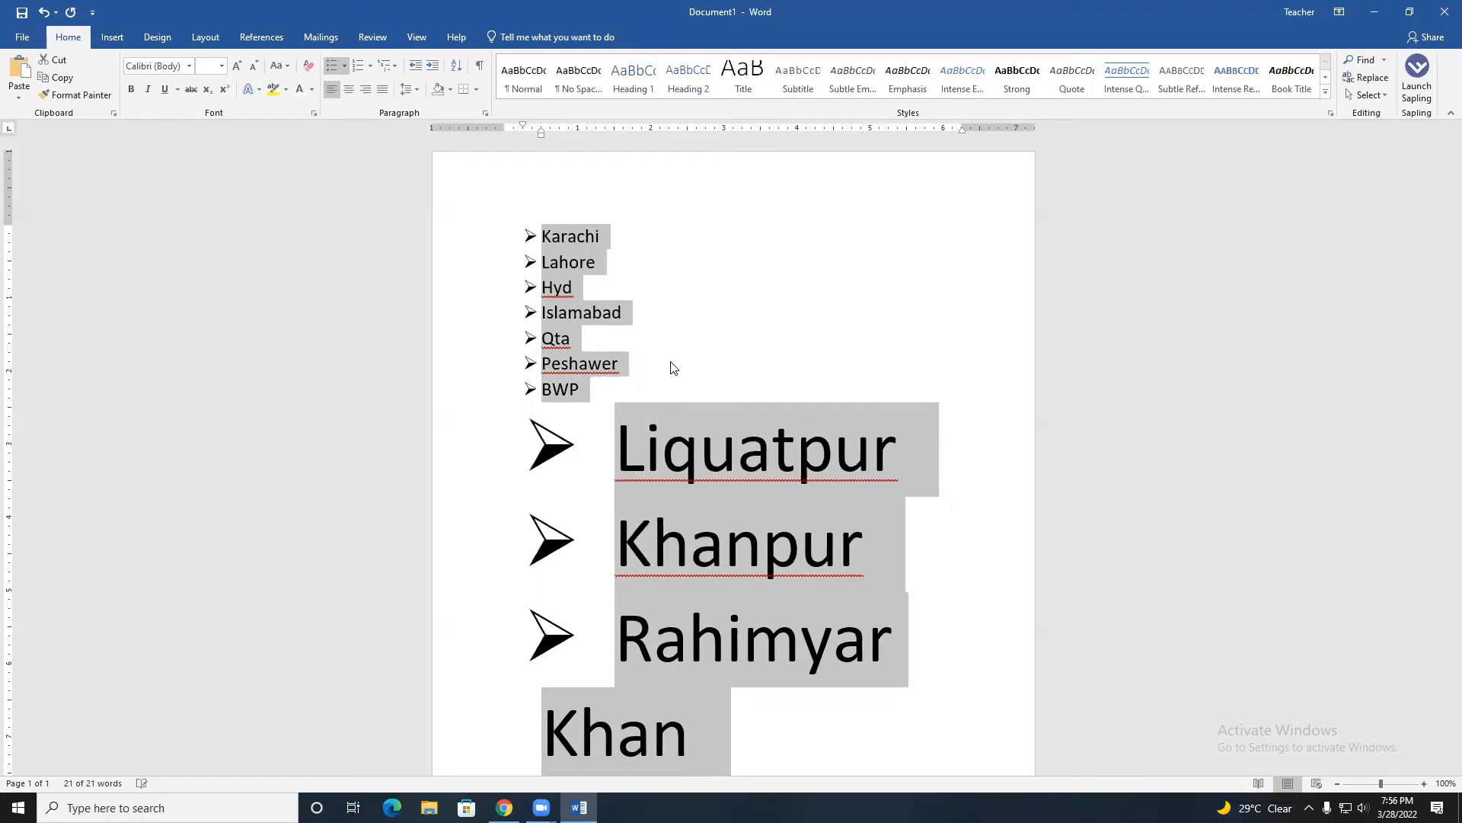
{"action": "key", "text": "ctrl+bracketleft"}
{"action": "key", "text": "ctrl+bracketleft"}
{"action": "key", "text": "ctrl+bracketleft"}
{"action": "key", "text": "ctrl+bracketleft"}
{"action": "key", "text": "ctrl+bracketleft"}
{"action": "key", "text": "ctrl+bracketleft"}
{"action": "key", "text": "ctrl+bracketleft"}
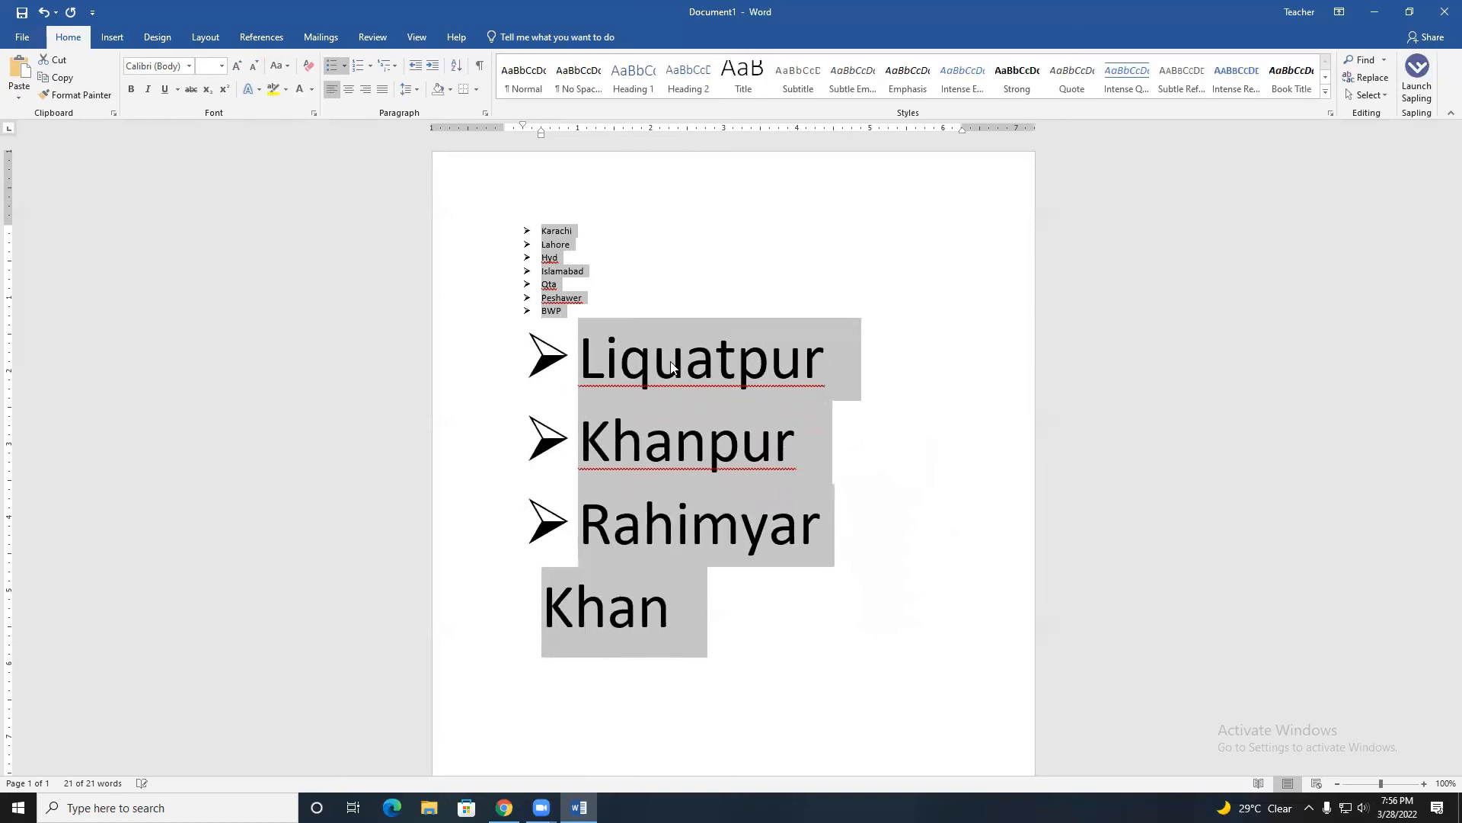
{"action": "key", "text": "ctrl+bracketleft"}
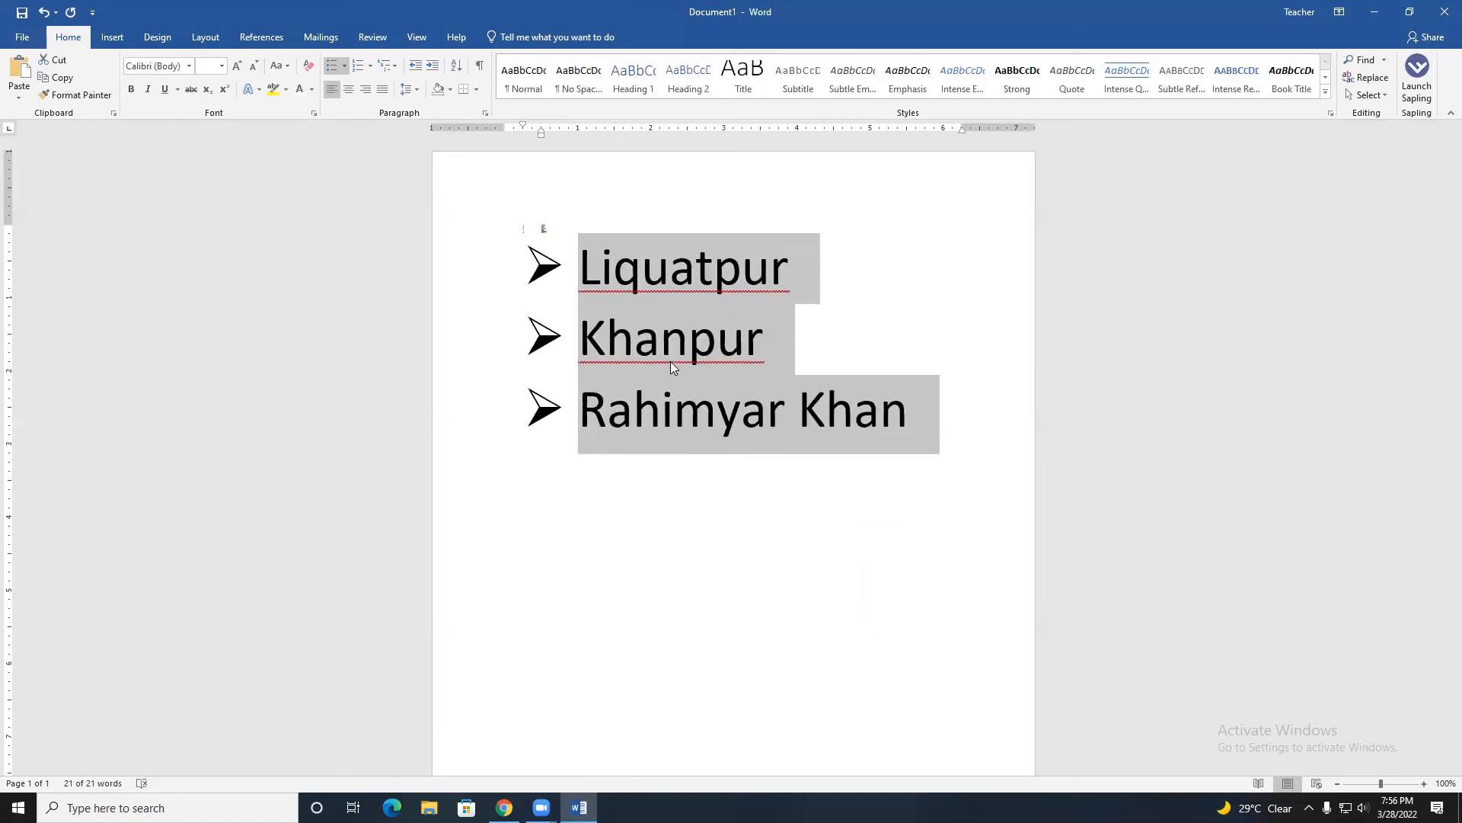
{"action": "key", "text": "ctrl+bracketright"}
{"action": "key", "text": "ctrl+bracketright"}
{"action": "key", "text": "ctrl+bracketright"}
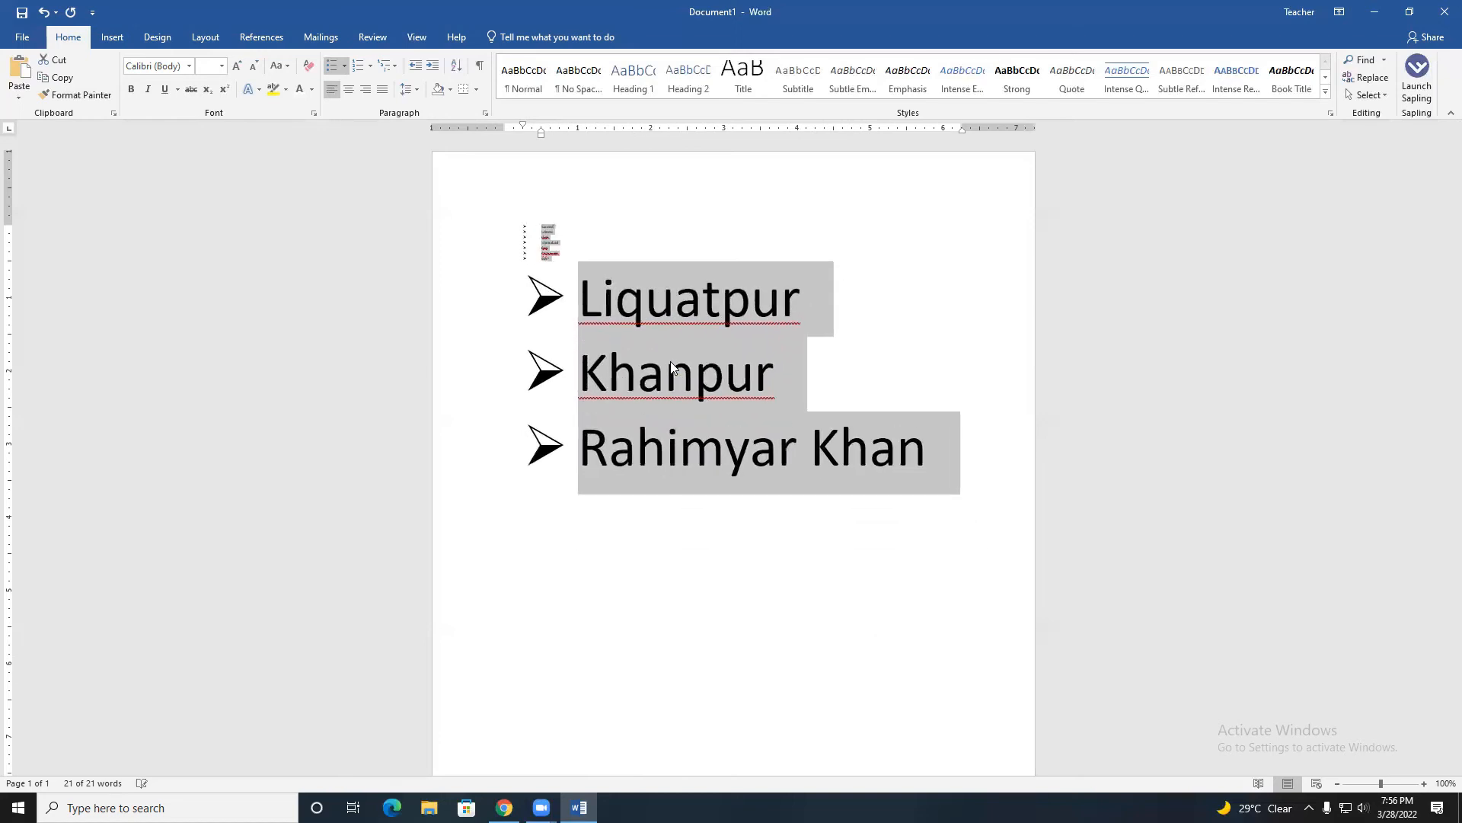
{"action": "key", "text": "ctrl+bracketright"}
{"action": "key", "text": "ctrl+bracketright"}
{"action": "key", "text": "ctrl+bracketright"}
{"action": "key", "text": "ctrl+bracketright"}
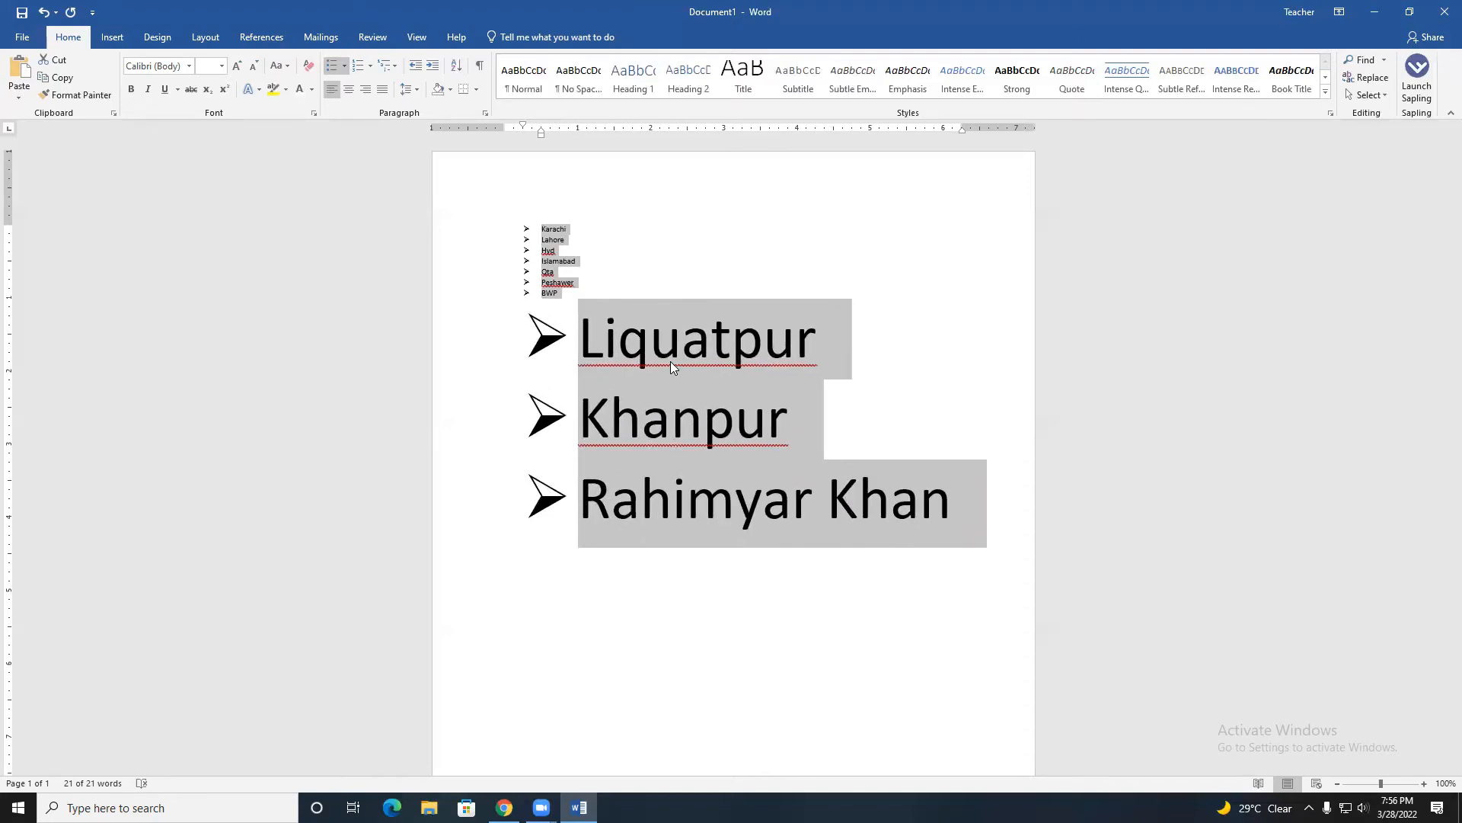
{"action": "key", "text": "ctrl+bracketright"}
{"action": "key", "text": "ctrl+bracketright"}
{"action": "key", "text": "ctrl+bracketright"}
{"action": "key", "text": "ctrl+bracketright"}
{"action": "key", "text": "ctrl+bracketright"}
{"action": "key", "text": "ctrl+bracketright"}
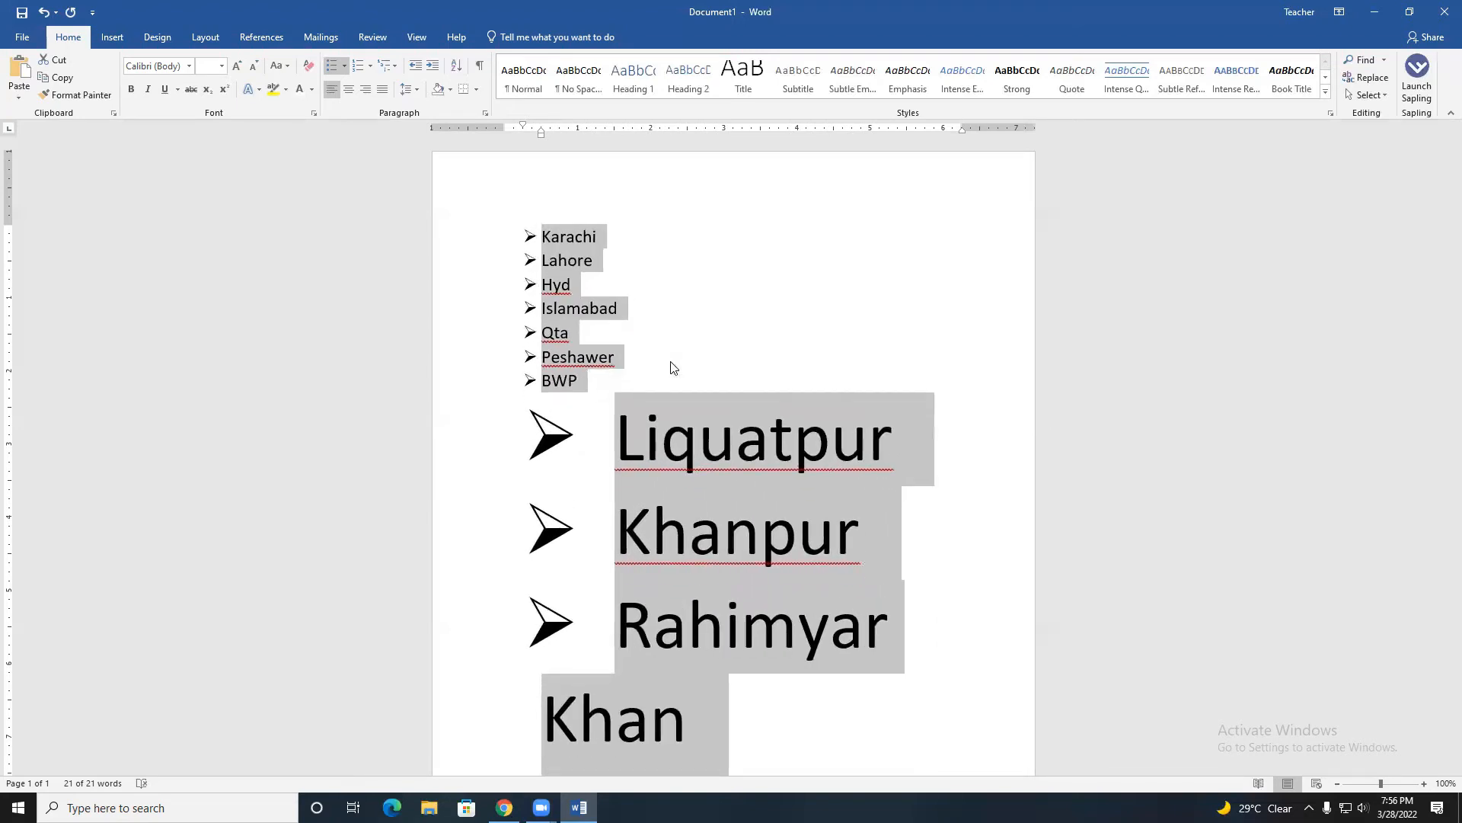
{"action": "left_click", "coordinate": [221, 67]}
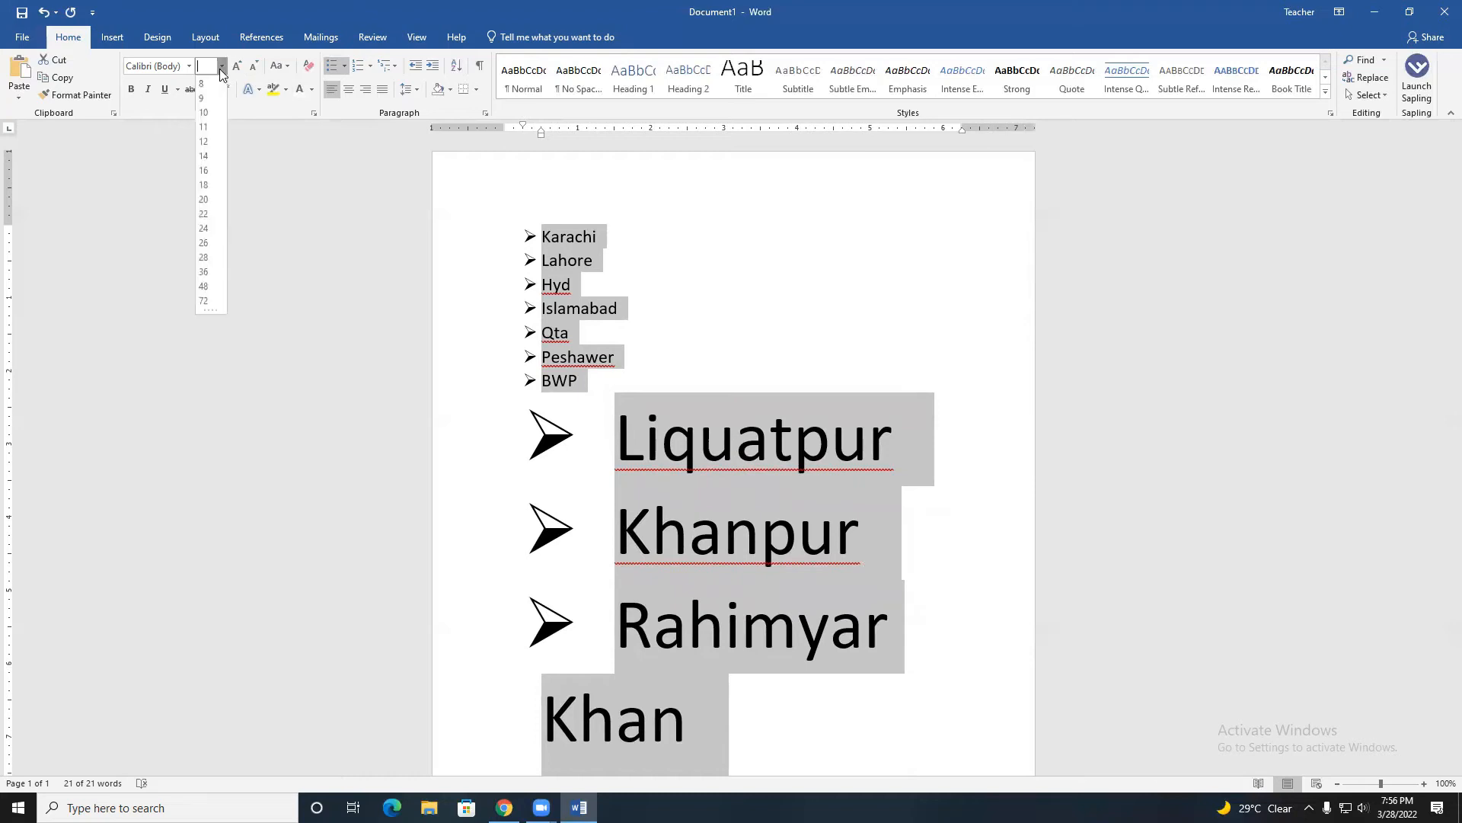
{"action": "left_click", "coordinate": [203, 185]}
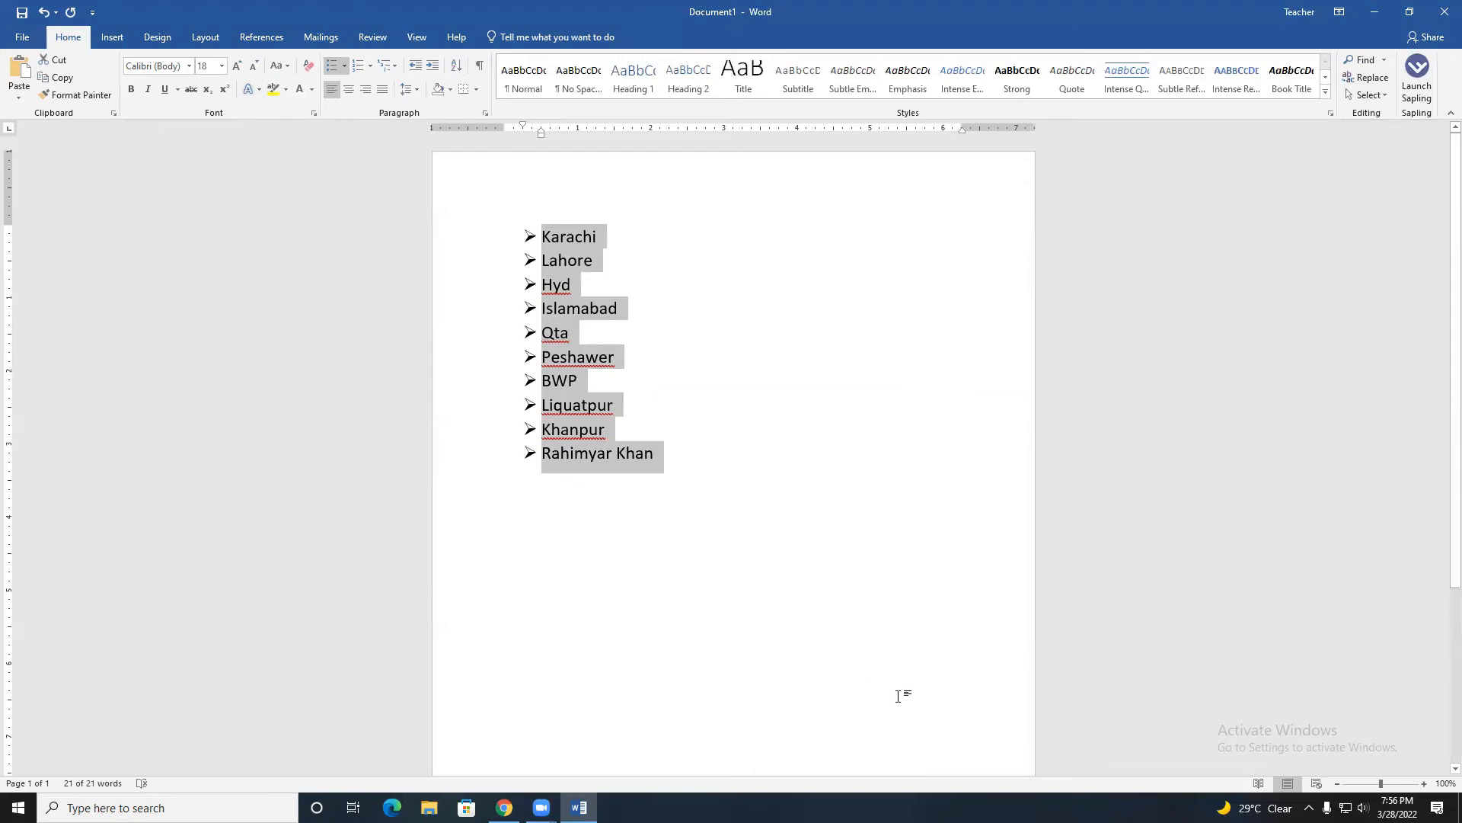
{"action": "key", "text": "ctrl+shift+period"}
{"action": "key", "text": "ctrl+shift+period"}
{"action": "key", "text": "ctrl+shift+period"}
{"action": "key", "text": "ctrl+shift+period"}
{"action": "key", "text": "ctrl+bracketright"}
{"action": "key", "text": "ctrl+bracketright"}
{"action": "key", "text": "ctrl+bracketright"}
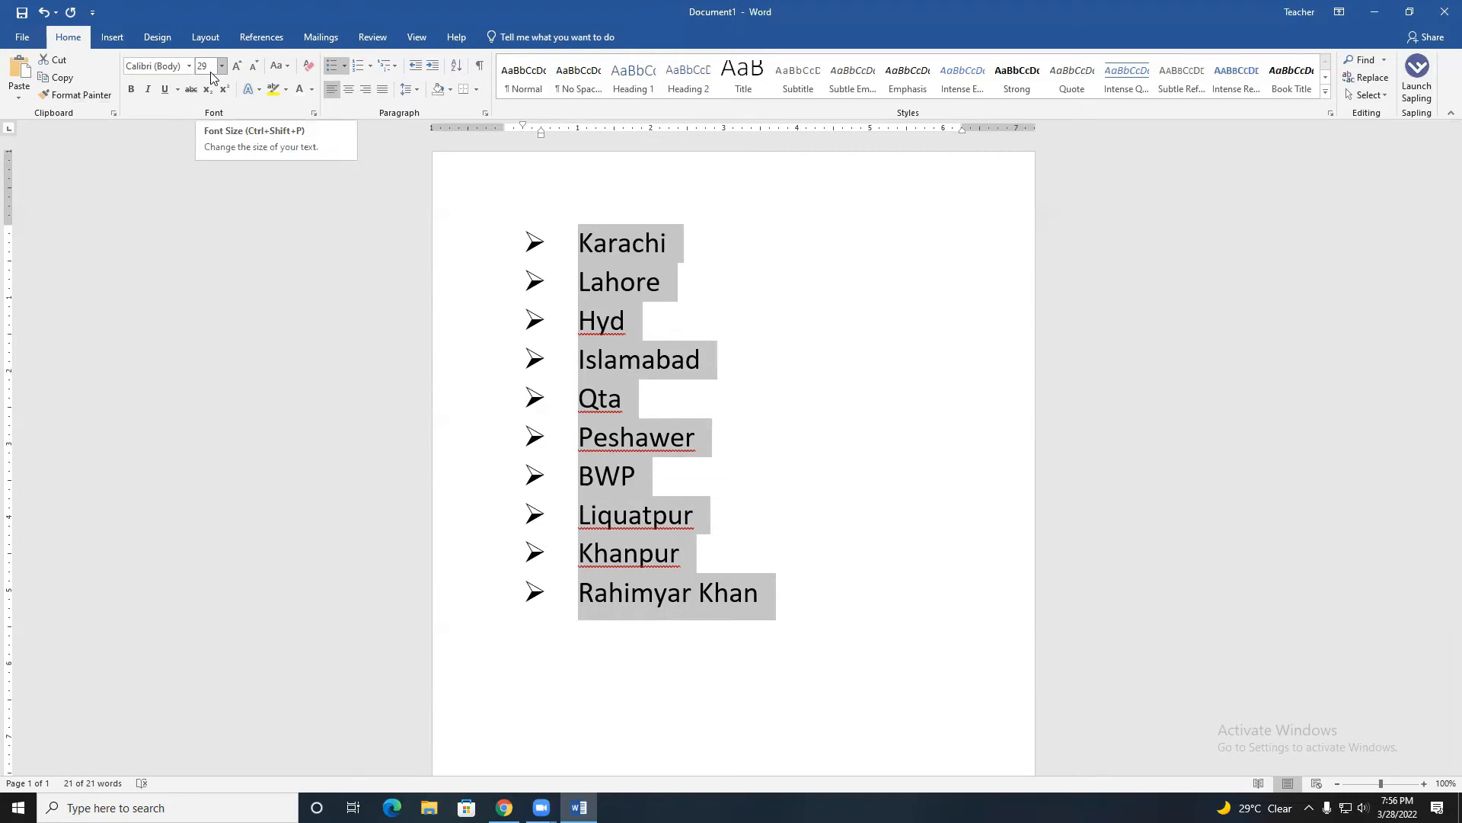
{"action": "left_click_drag", "start_coordinate": [708, 435], "coordinate": [540, 440]}
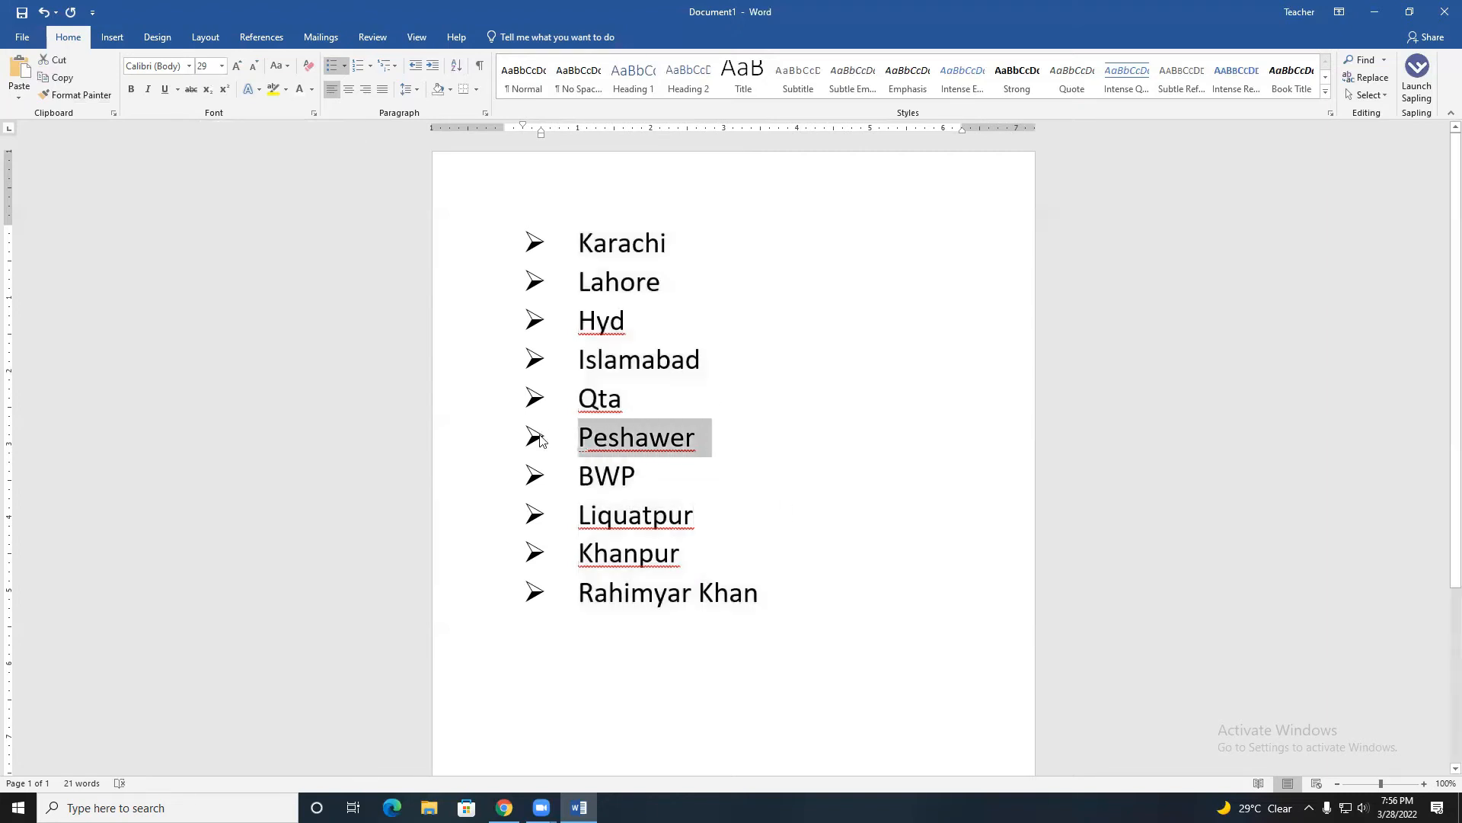
{"action": "key", "text": "ctrl+bracketright"}
{"action": "key", "text": "ctrl+bracketright"}
{"action": "key", "text": "ctrl+bracketright"}
{"action": "key", "text": "ctrl+bracketright"}
{"action": "key", "text": "ctrl+bracketright"}
{"action": "key", "text": "ctrl+bracketright"}
{"action": "key", "text": "ctrl+bracketright"}
{"action": "key", "text": "ctrl+bracketright"}
{"action": "key", "text": "ctrl+bracketright"}
{"action": "key", "text": "ctrl+bracketright"}
{"action": "key", "text": "ctrl+bracketright"}
{"action": "key", "text": "ctrl+bracketright"}
{"action": "key", "text": "ctrl+bracketright"}
{"action": "key", "text": "ctrl+bracketright"}
{"action": "key", "text": "ctrl+bracketright"}
{"action": "key", "text": "ctrl+bracketright"}
{"action": "key", "text": "ctrl+bracketright"}
{"action": "key", "text": "ctrl+bracketright"}
{"action": "key", "text": "ctrl+bracketright"}
{"action": "key", "text": "ctrl+bracketright"}
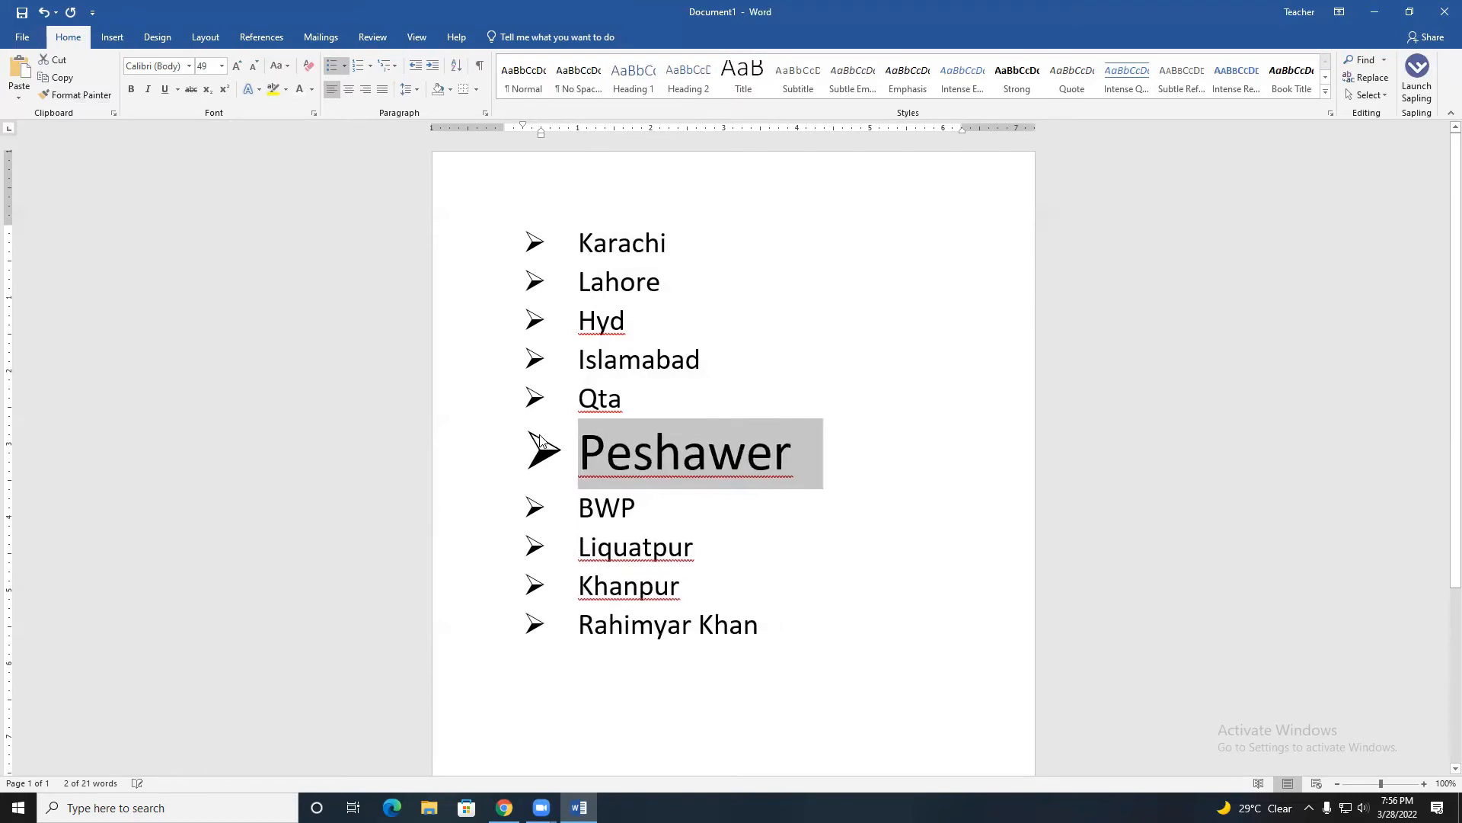
{"action": "key", "text": "ctrl+bracketright"}
{"action": "key", "text": "ctrl+bracketright"}
{"action": "key", "text": "ctrl+bracketright"}
{"action": "key", "text": "ctrl+bracketright"}
{"action": "key", "text": "ctrl+bracketright"}
{"action": "key", "text": "ctrl+bracketright"}
{"action": "key", "text": "ctrl+bracketright"}
{"action": "key", "text": "ctrl+bracketright"}
{"action": "key", "text": "ctrl+bracketright"}
{"action": "key", "text": "ctrl+bracketright"}
{"action": "key", "text": "ctrl+bracketright"}
{"action": "key", "text": "ctrl+bracketright"}
{"action": "key", "text": "ctrl+bracketright"}
{"action": "key", "text": "ctrl+bracketright"}
{"action": "key", "text": "ctrl+bracketright"}
{"action": "key", "text": "ctrl+bracketright"}
{"action": "key", "text": "ctrl+bracketright"}
{"action": "key", "text": "ctrl+bracketright"}
{"action": "key", "text": "ctrl+bracketright"}
{"action": "key", "text": "ctrl+bracketright"}
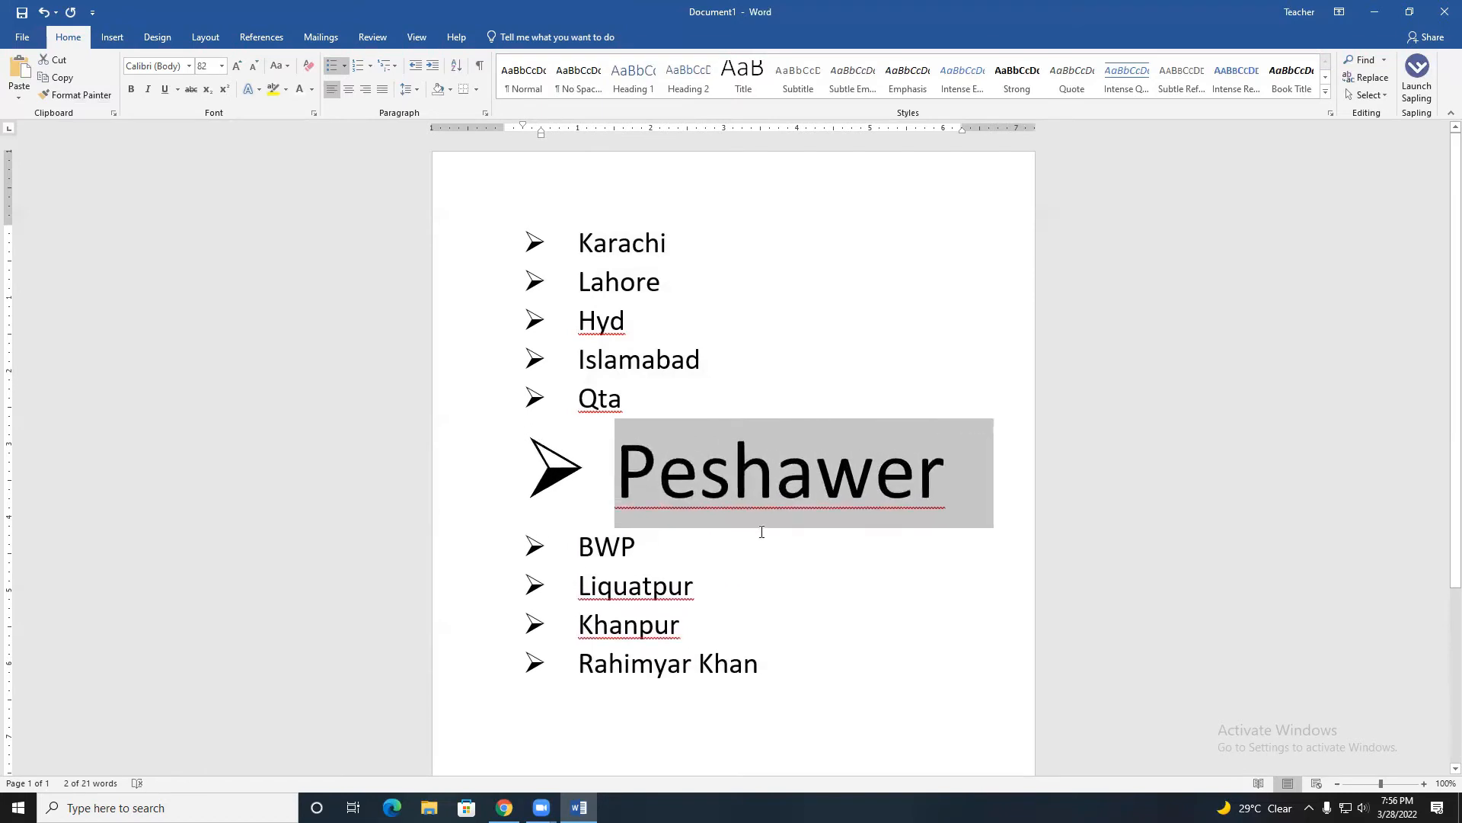
{"action": "left_click", "coordinate": [762, 532]}
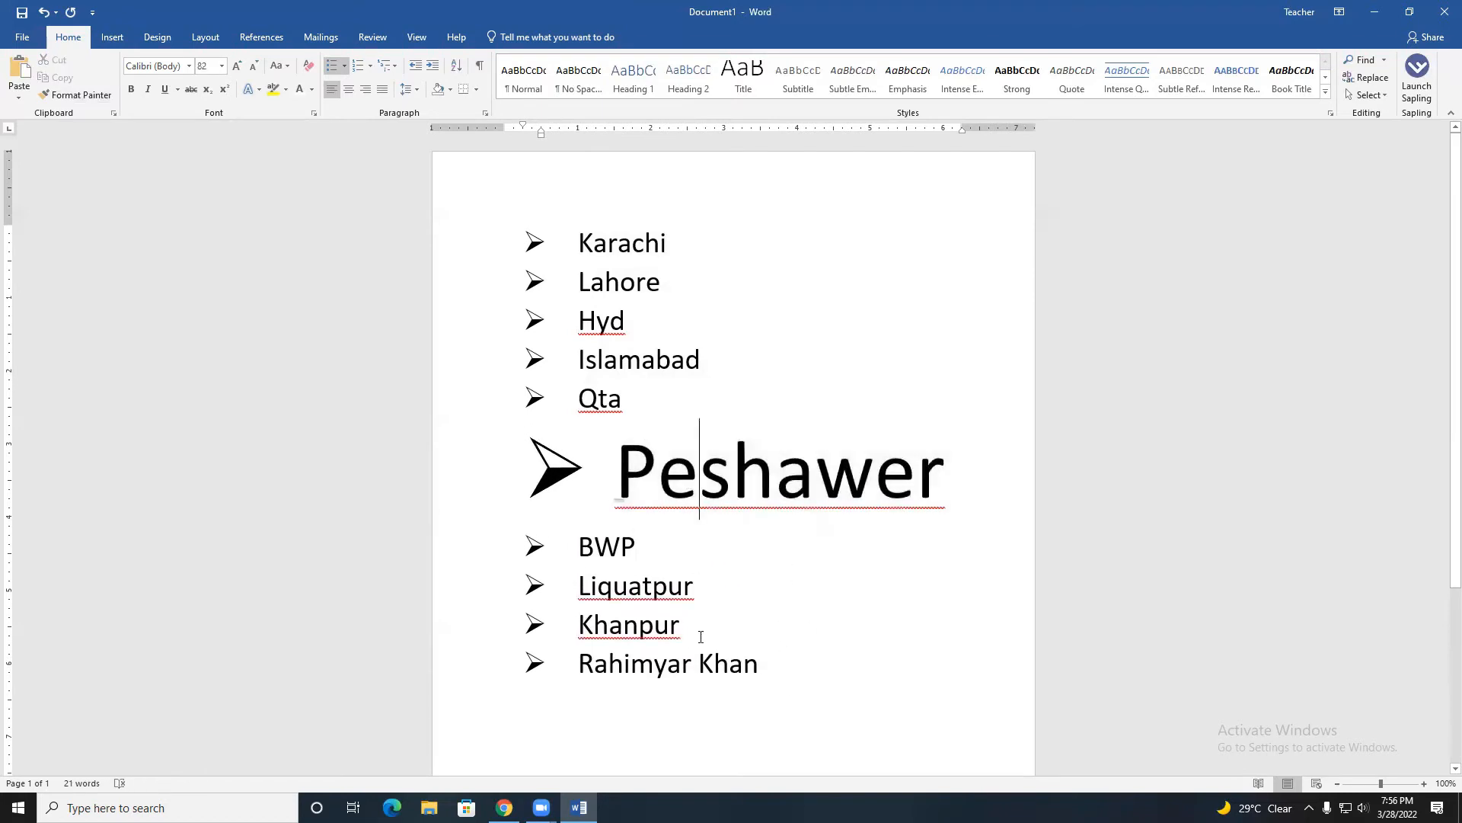
{"action": "key", "text": "ctrl+shift+End"}
{"action": "key", "text": "ctrl+a"}
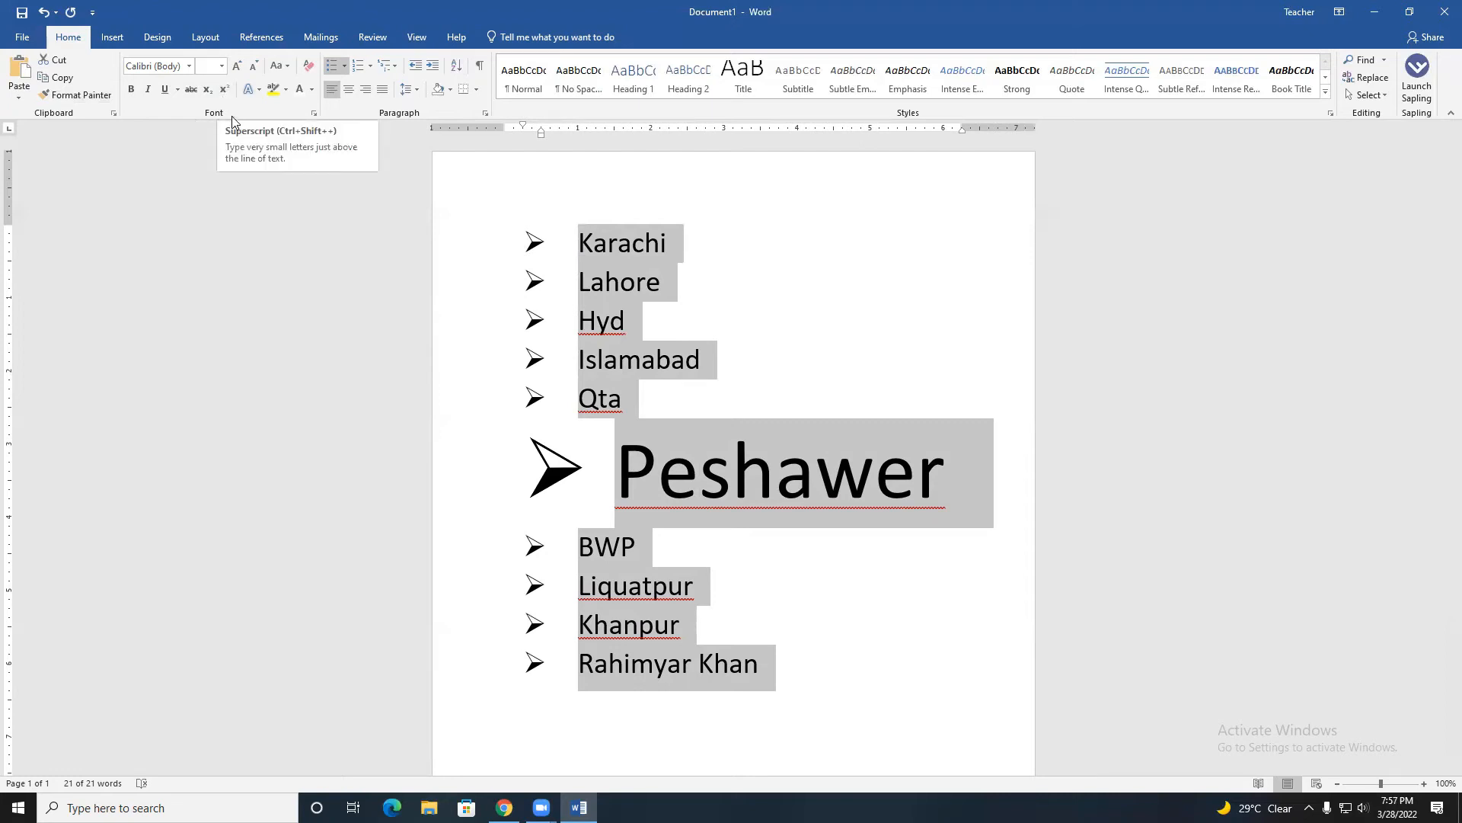
{"action": "left_click", "coordinate": [221, 66]}
{"action": "left_click", "coordinate": [203, 201]}
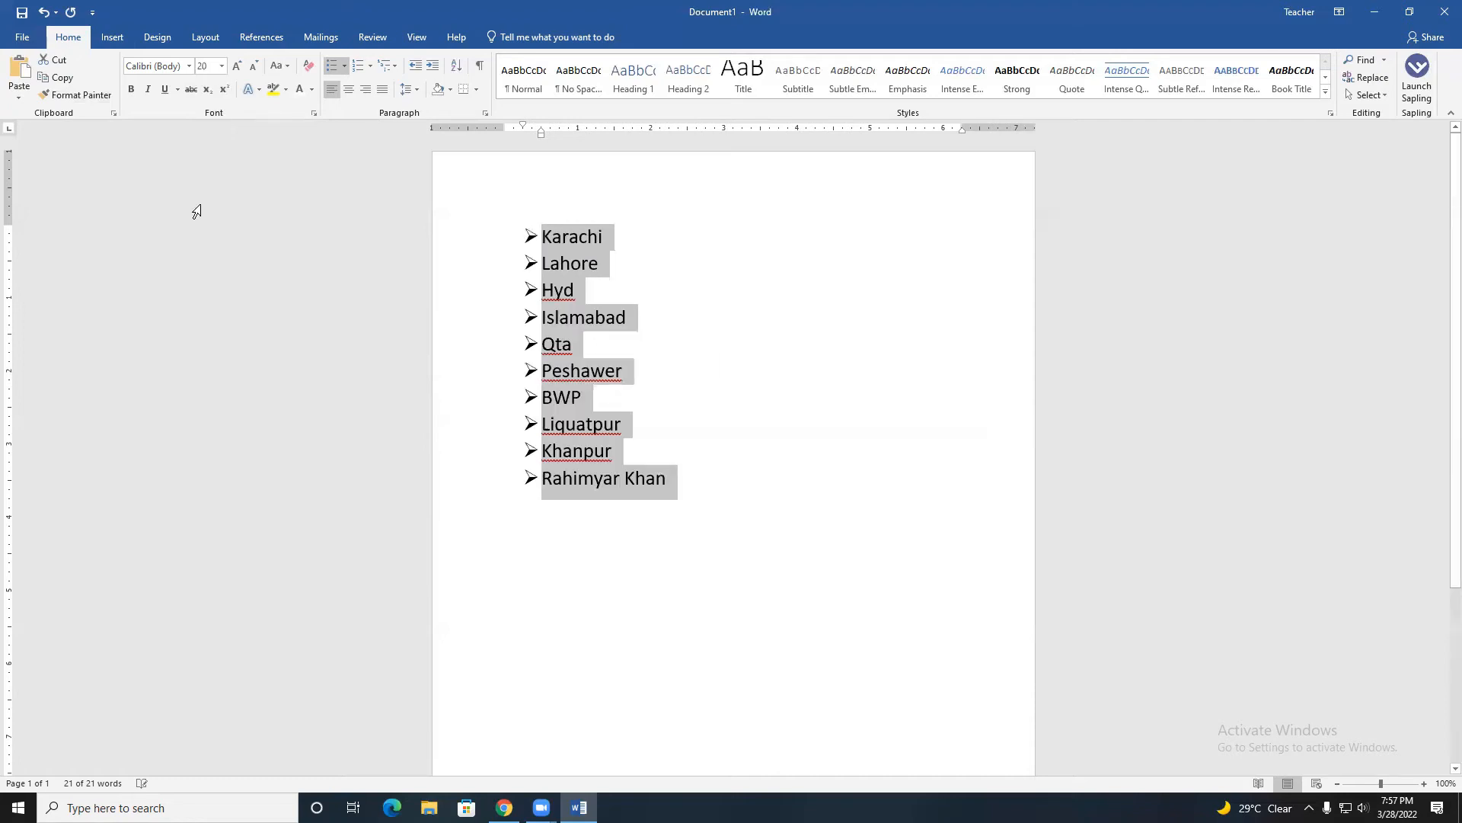
{"action": "key", "text": "ctrl+bracketright"}
{"action": "key", "text": "ctrl+bracketright"}
{"action": "key", "text": "ctrl+bracketright"}
{"action": "key", "text": "ctrl+bracketright"}
{"action": "key", "text": "ctrl+bracketright"}
{"action": "key", "text": "ctrl+bracketright"}
{"action": "key", "text": "ctrl+bracketright"}
{"action": "key", "text": "ctrl+bracketright"}
{"action": "key", "text": "ctrl+bracketright"}
{"action": "key", "text": "ctrl+bracketright"}
{"action": "key", "text": "ctrl+bracketright"}
{"action": "key", "text": "ctrl+bracketright"}
{"action": "key", "text": "ctrl+bracketright"}
{"action": "key", "text": "ctrl+bracketright"}
{"action": "key", "text": "ctrl+bracketright"}
{"action": "key", "text": "ctrl+bracketright"}
{"action": "key", "text": "ctrl+bracketright"}
{"action": "key", "text": "ctrl+bracketright"}
{"action": "key", "text": "ctrl+bracketright"}
{"action": "key", "text": "ctrl+bracketright"}
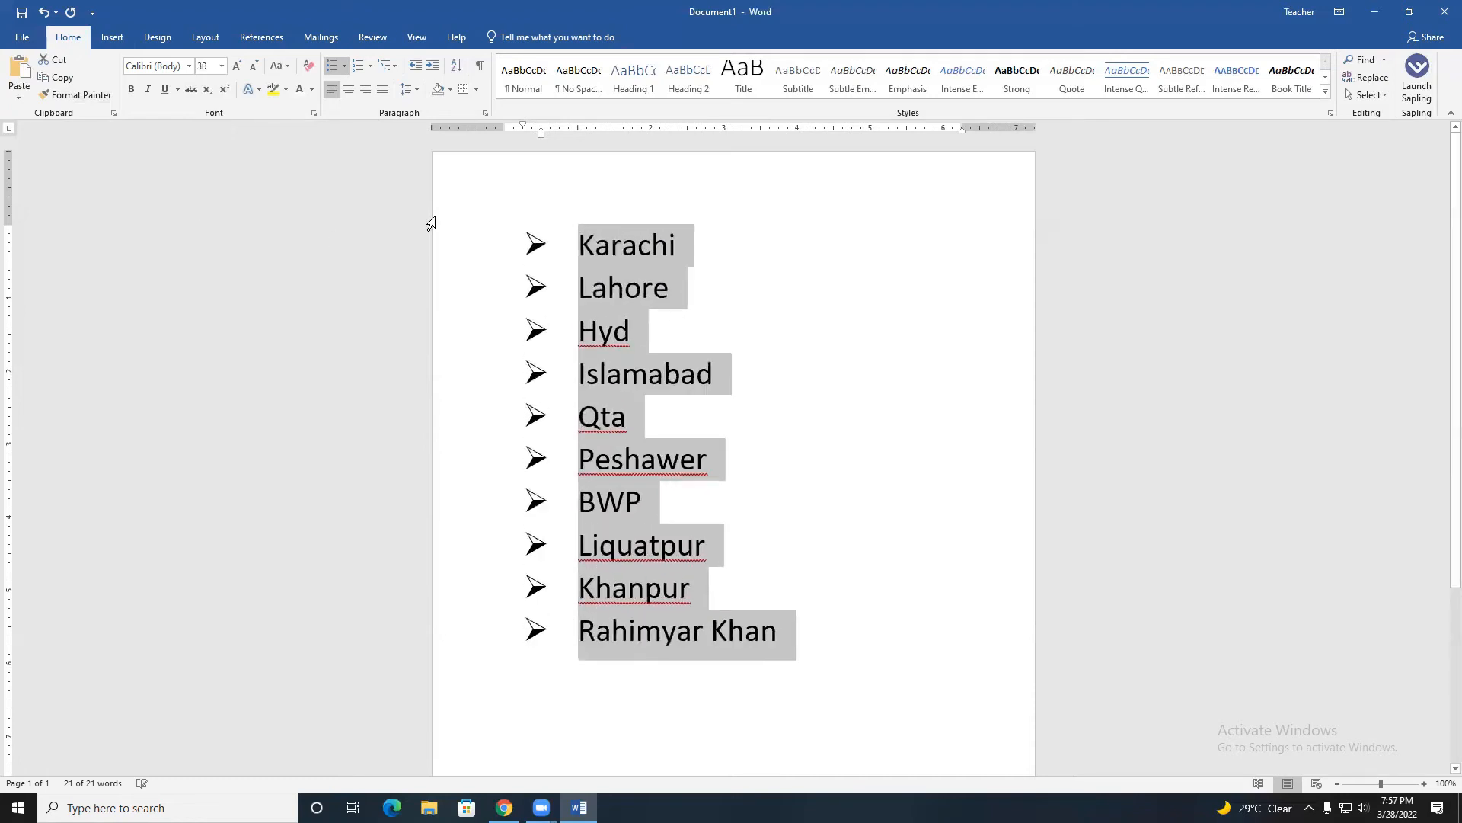
{"action": "key", "text": "ctrl+bracketleft"}
{"action": "key", "text": "ctrl+bracketleft"}
{"action": "key", "text": "ctrl+bracketleft"}
{"action": "key", "text": "ctrl+bracketleft"}
{"action": "key", "text": "ctrl+bracketleft"}
{"action": "key", "text": "ctrl+bracketleft"}
{"action": "key", "text": "ctrl+bracketleft"}
{"action": "key", "text": "ctrl+bracketleft"}
{"action": "key", "text": "ctrl+bracketleft"}
{"action": "key", "text": "ctrl+bracketleft"}
{"action": "key", "text": "ctrl+bracketleft"}
{"action": "key", "text": "ctrl+bracketleft"}
{"action": "key", "text": "ctrl+bracketleft"}
{"action": "key", "text": "ctrl+bracketleft"}
{"action": "key", "text": "ctrl+bracketleft"}
{"action": "key", "text": "ctrl+bracketleft"}
{"action": "key", "text": "ctrl+bracketleft"}
{"action": "key", "text": "ctrl+bracketleft"}
{"action": "key", "text": "ctrl+bracketleft"}
{"action": "key", "text": "ctrl+bracketleft"}
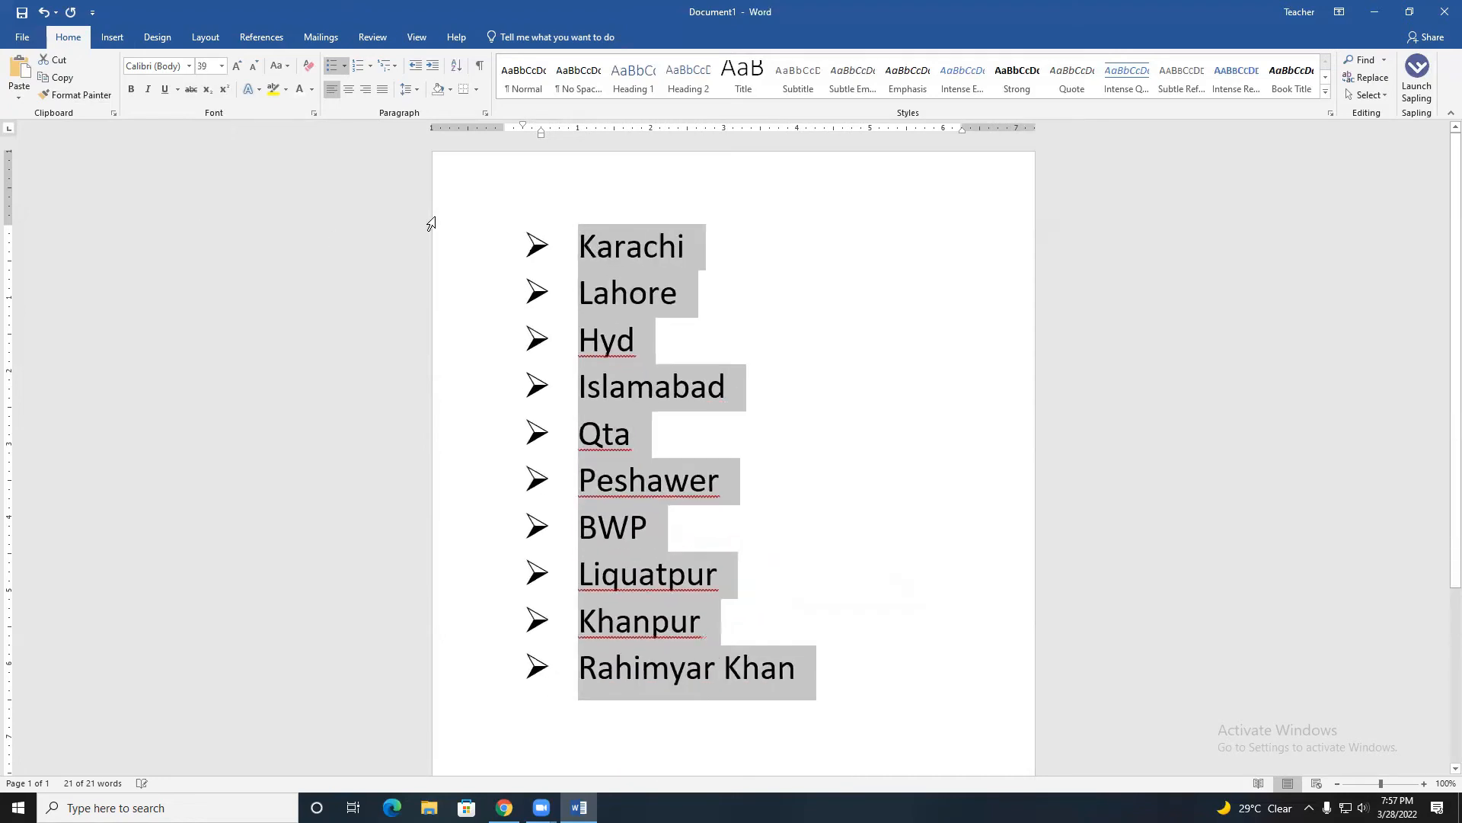
{"action": "key", "text": "ctrl+bracketright"}
{"action": "key", "text": "ctrl+bracketright"}
{"action": "key", "text": "ctrl+bracketright"}
{"action": "key", "text": "ctrl+bracketright"}
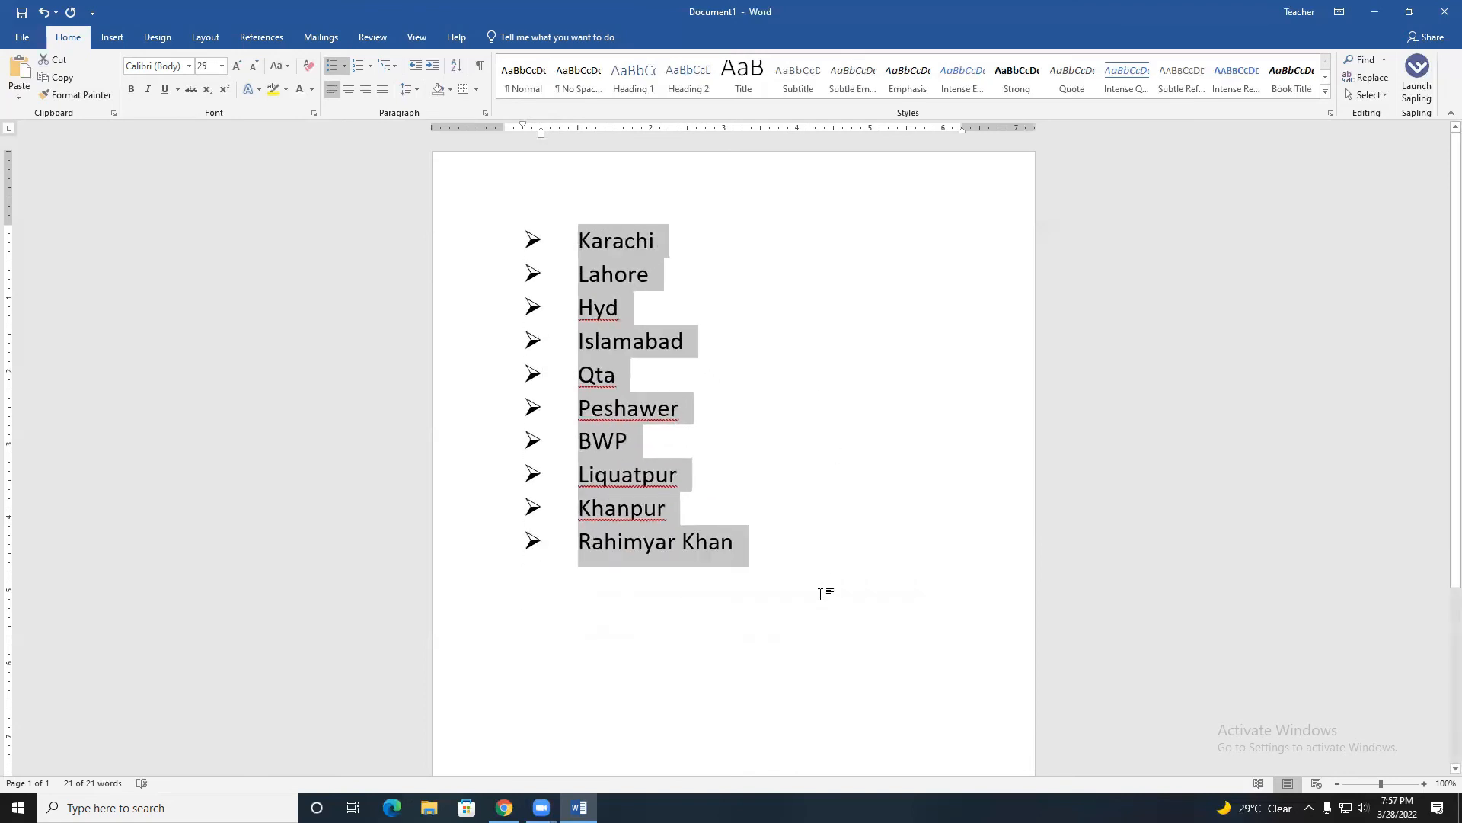
{"action": "left_click", "coordinate": [810, 562]}
{"action": "key", "text": "Return"}
{"action": "key", "text": "Return"}
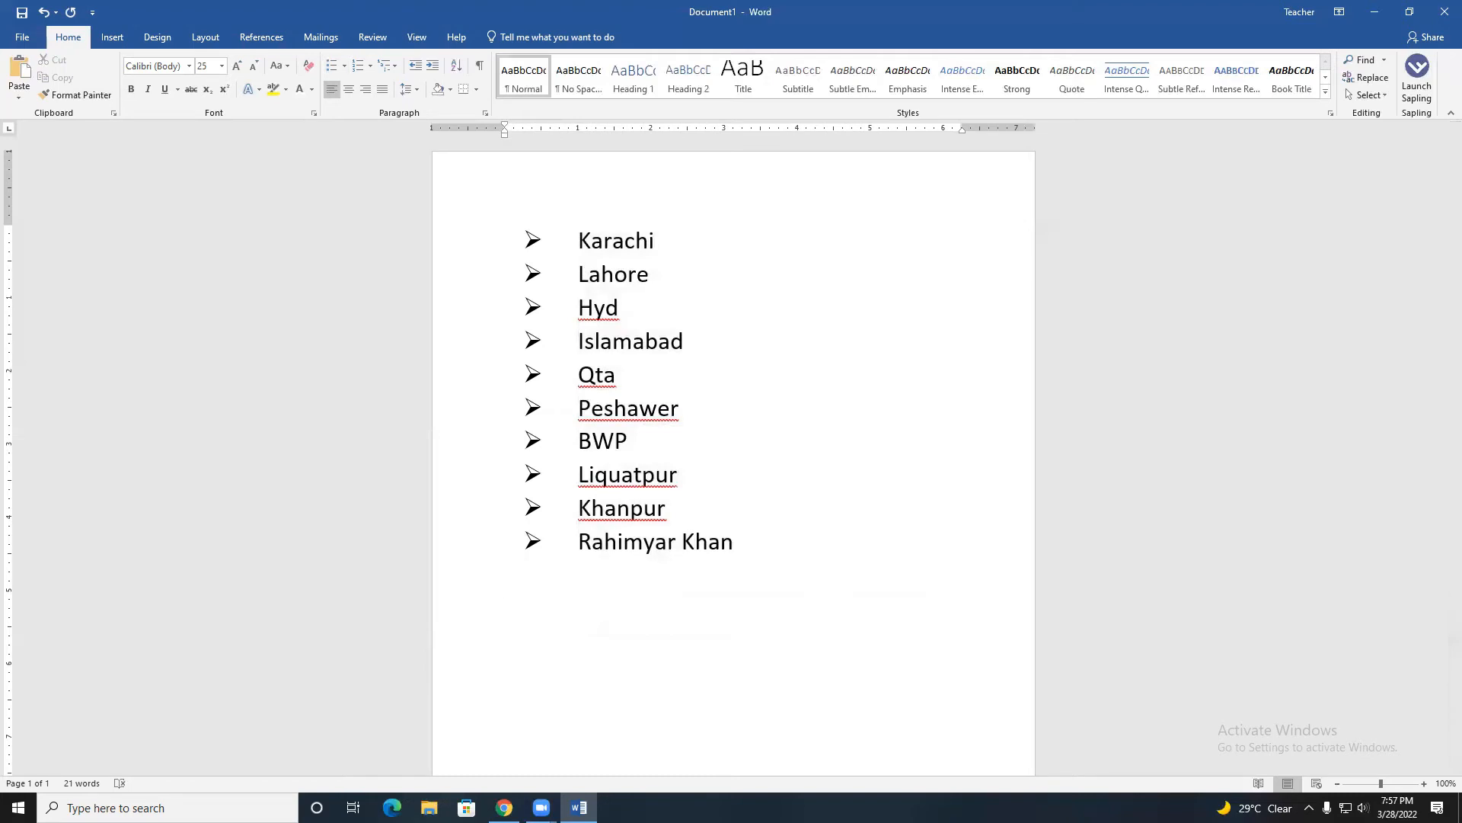
{"action": "type", "text": "CNTRL  + } fon"}
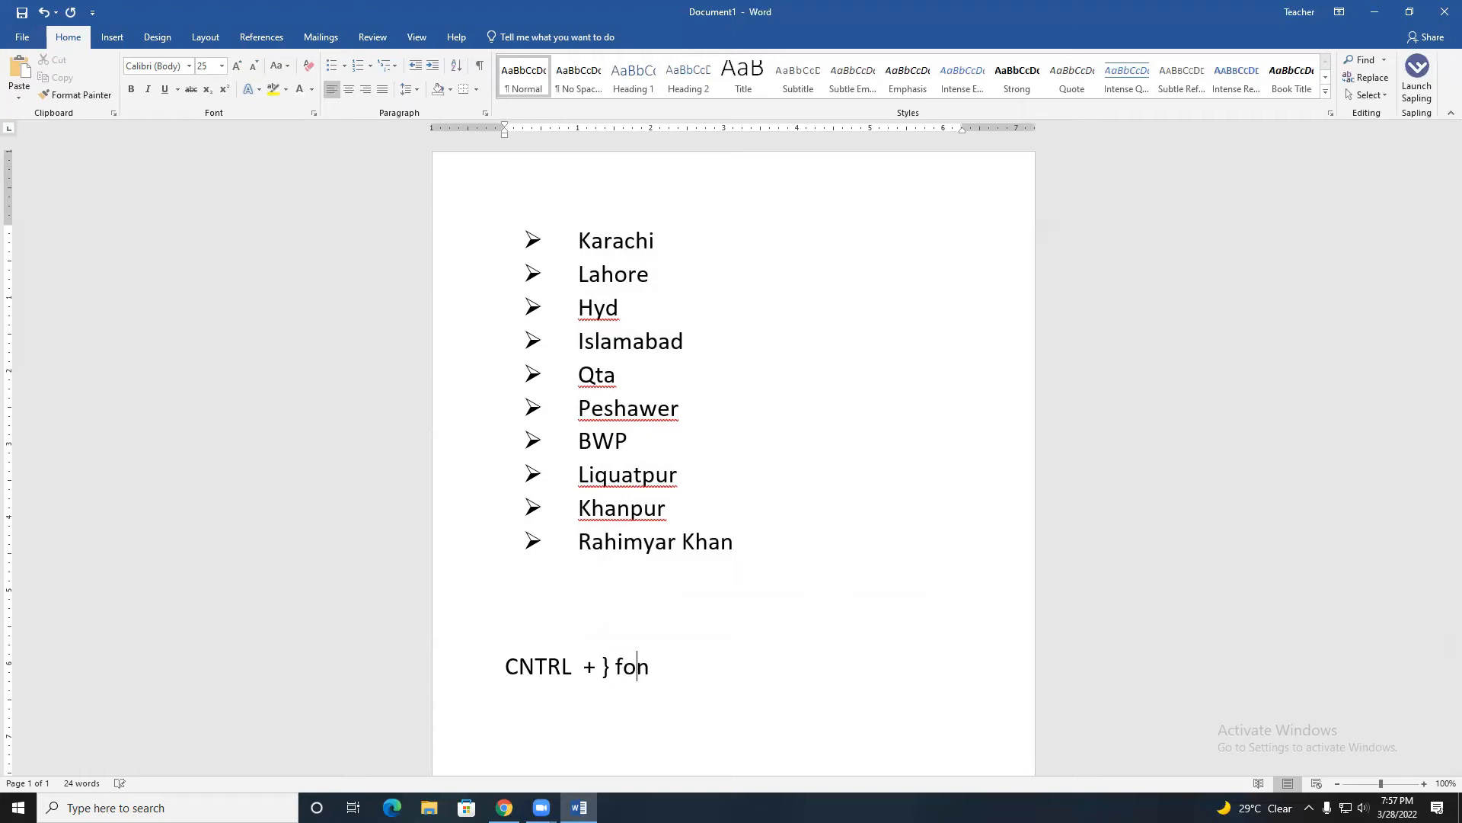
{"action": "type", "text": "t increa"}
{"action": "key", "text": "BackSpace"}
{"action": "type", "text": "ease"}
{"action": "left_click", "coordinate": [501, 662]}
{"action": "key", "text": "ctrl+c"}
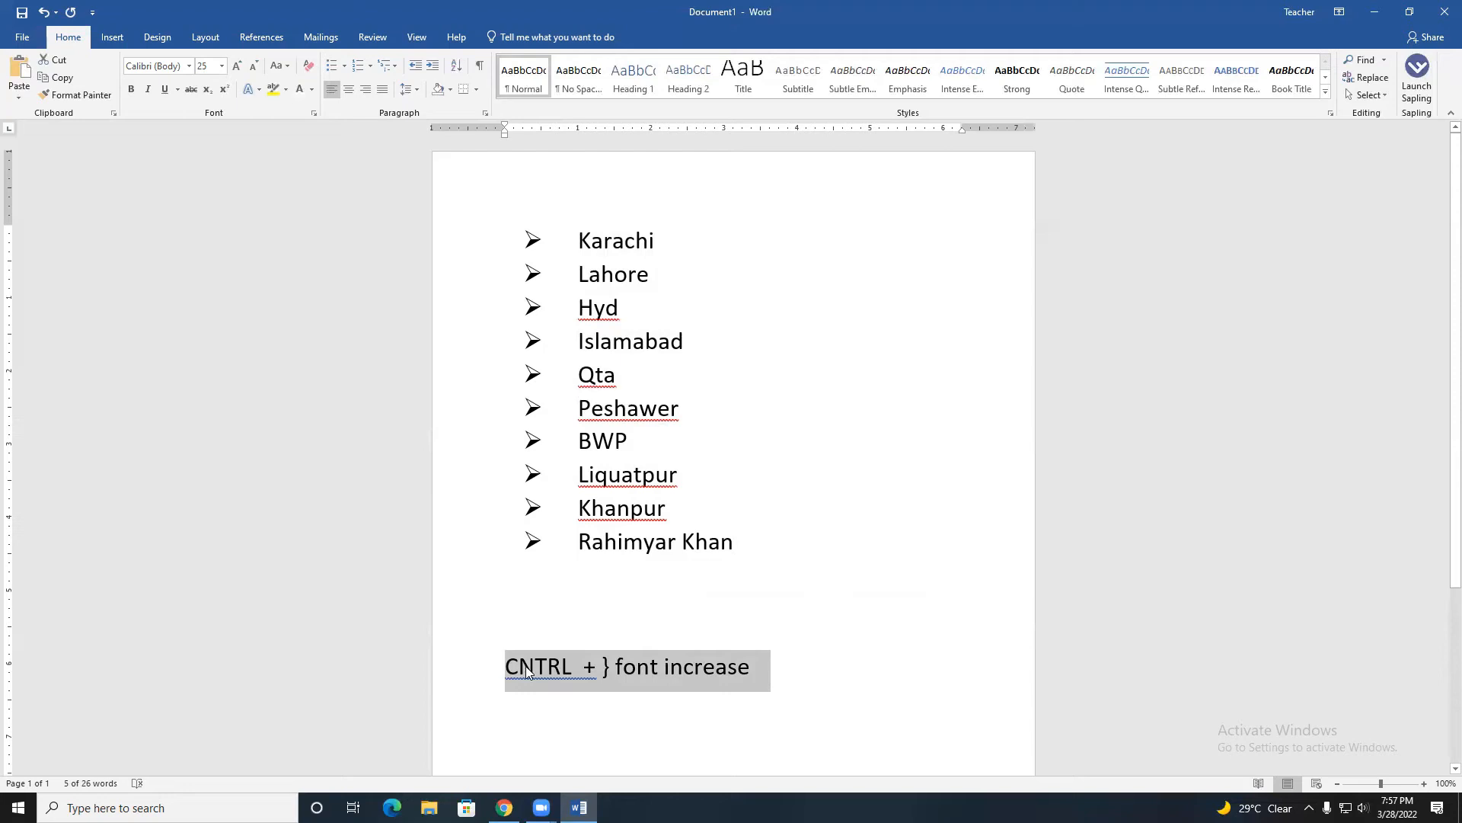
{"action": "left_click", "coordinate": [810, 669]}
{"action": "key", "text": "Return"}
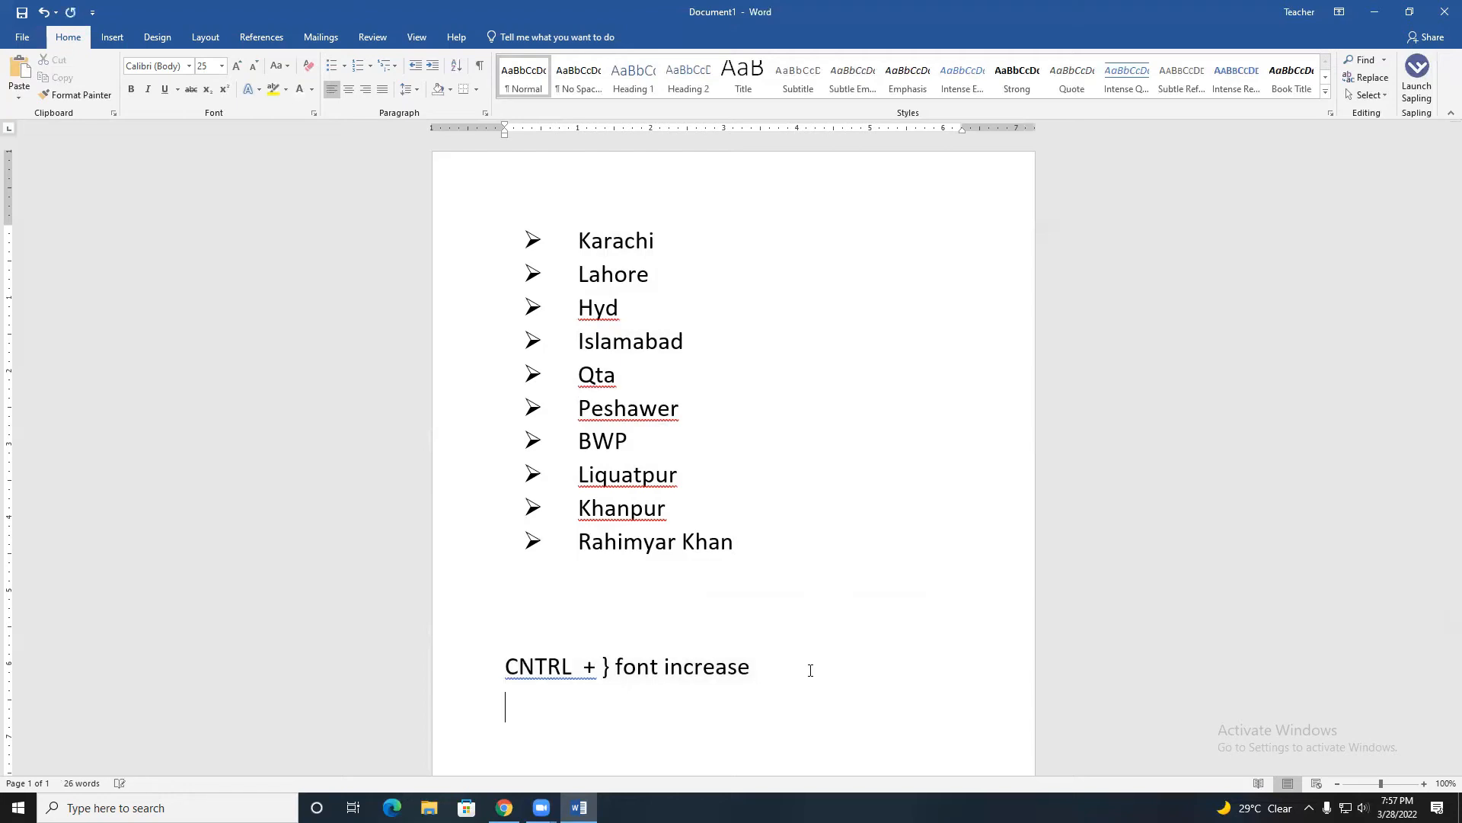
{"action": "key", "text": "ctrl+v"}
{"action": "key", "text": "Right"}
{"action": "key", "text": "BackSpace"}
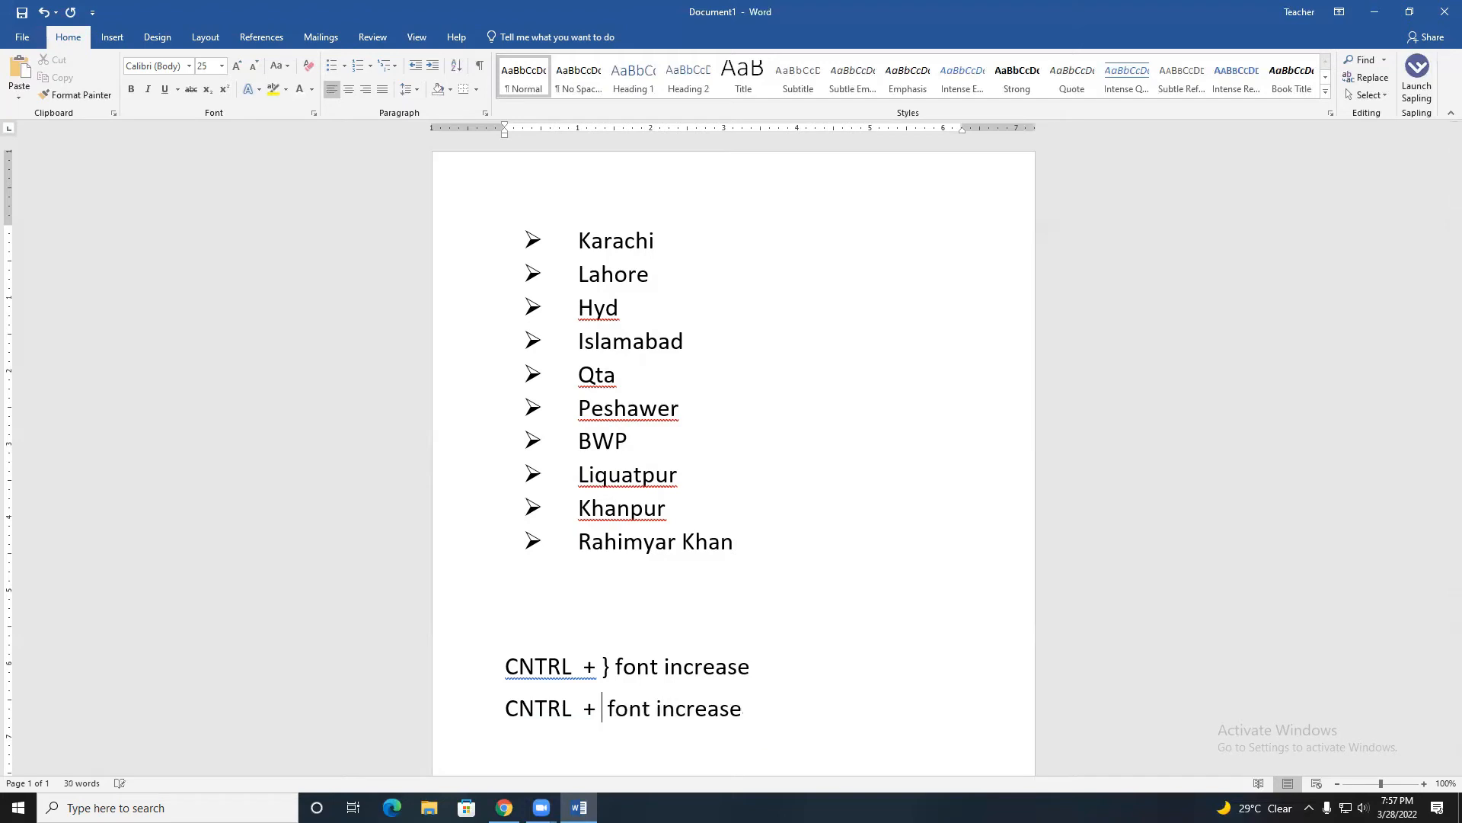
{"action": "type", "text": "{"}
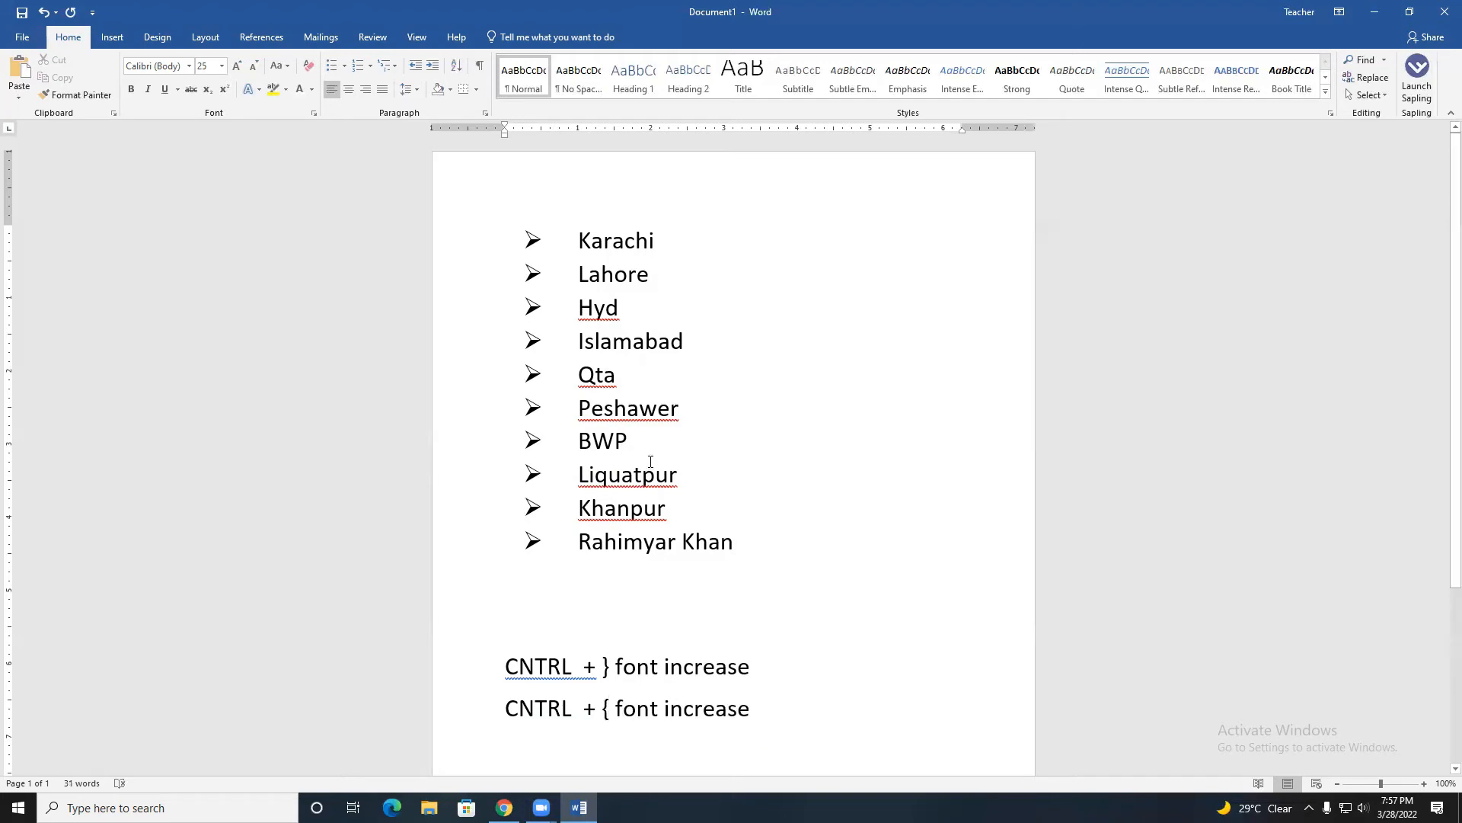
{"action": "left_click_drag", "start_coordinate": [690, 402], "coordinate": [564, 404]}
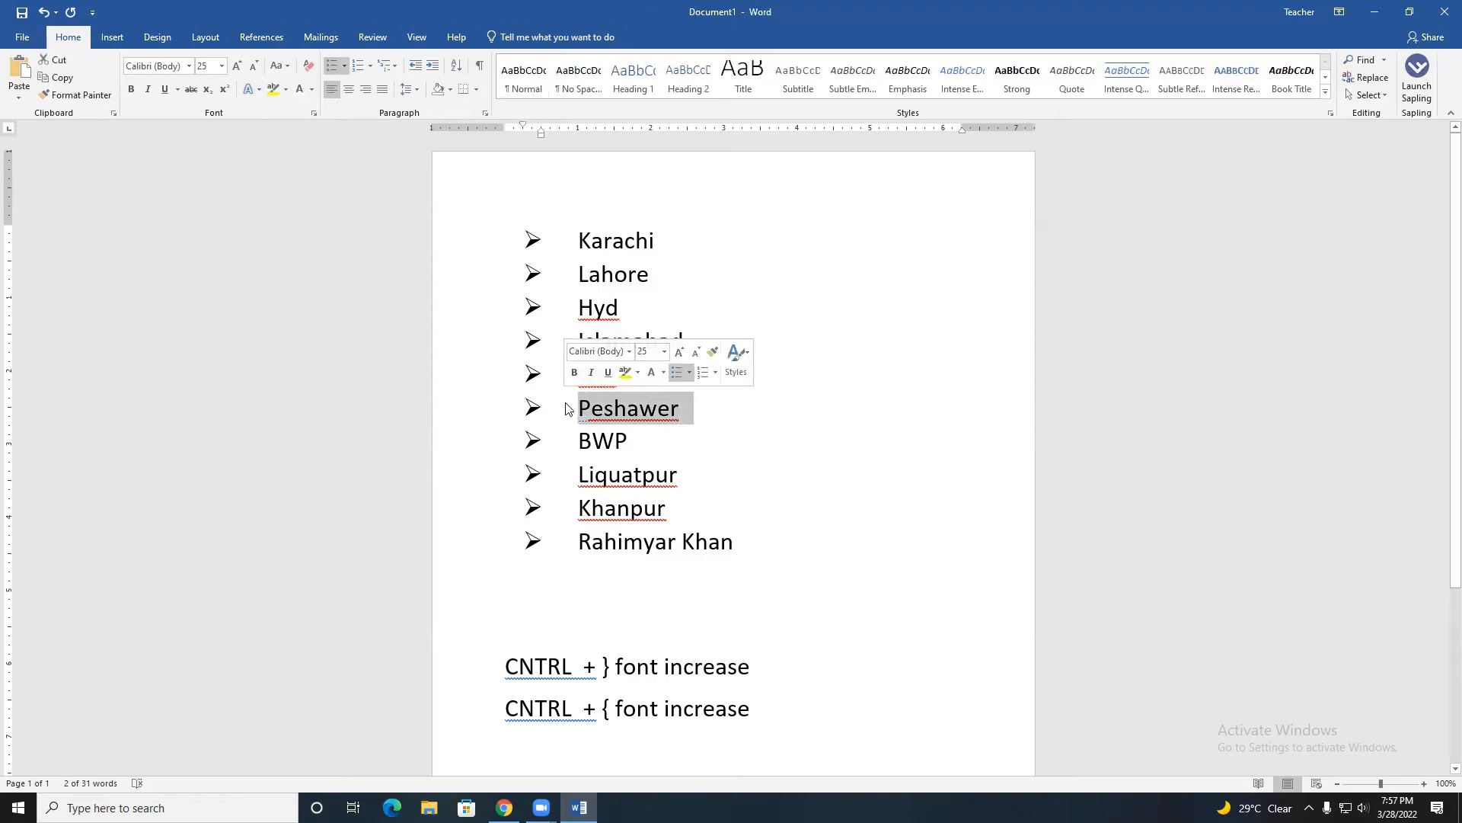
{"action": "key", "text": "ctrl+bracketright"}
{"action": "key", "text": "ctrl+bracketright"}
{"action": "key", "text": "ctrl+bracketright"}
{"action": "key", "text": "ctrl+bracketright"}
{"action": "key", "text": "ctrl+bracketright"}
{"action": "key", "text": "ctrl+bracketright"}
{"action": "key", "text": "ctrl+bracketright"}
{"action": "key", "text": "ctrl+bracketright"}
{"action": "key", "text": "ctrl+bracketright"}
{"action": "key", "text": "ctrl+bracketright"}
{"action": "key", "text": "ctrl+bracketright"}
{"action": "key", "text": "ctrl+bracketright"}
{"action": "key", "text": "ctrl+bracketright"}
{"action": "key", "text": "ctrl+bracketright"}
{"action": "key", "text": "ctrl+bracketright"}
{"action": "key", "text": "ctrl+bracketright"}
{"action": "key", "text": "ctrl+bracketright"}
{"action": "key", "text": "ctrl+bracketright"}
{"action": "key", "text": "ctrl+bracketright"}
{"action": "key", "text": "ctrl+bracketright"}
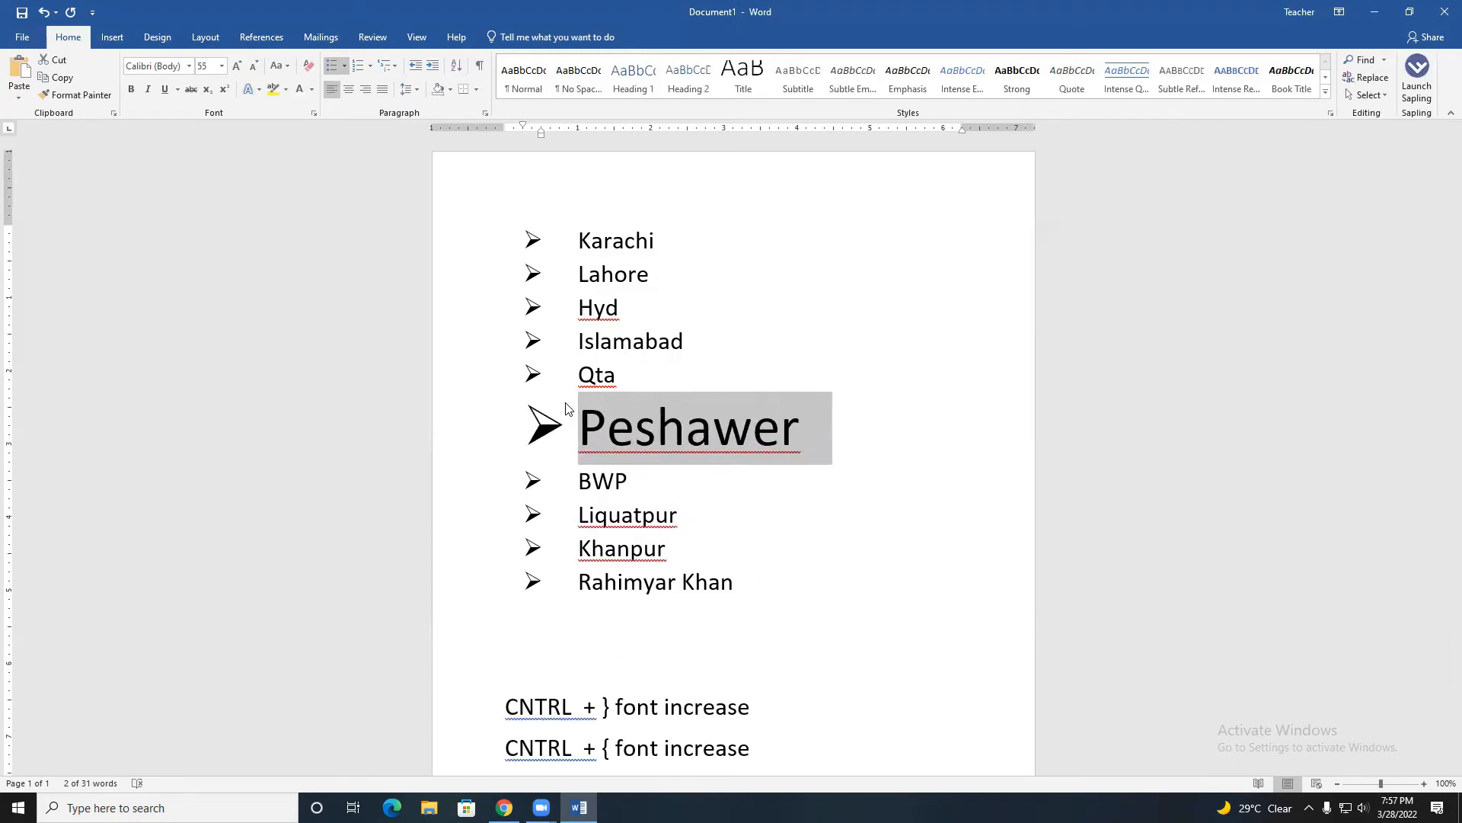
{"action": "key", "text": "ctrl+bracketleft"}
{"action": "key", "text": "ctrl+bracketleft"}
{"action": "key", "text": "ctrl+bracketleft"}
{"action": "key", "text": "ctrl+bracketleft"}
{"action": "key", "text": "ctrl+bracketleft"}
{"action": "key", "text": "ctrl+bracketleft"}
{"action": "key", "text": "ctrl+bracketleft"}
{"action": "key", "text": "ctrl+bracketleft"}
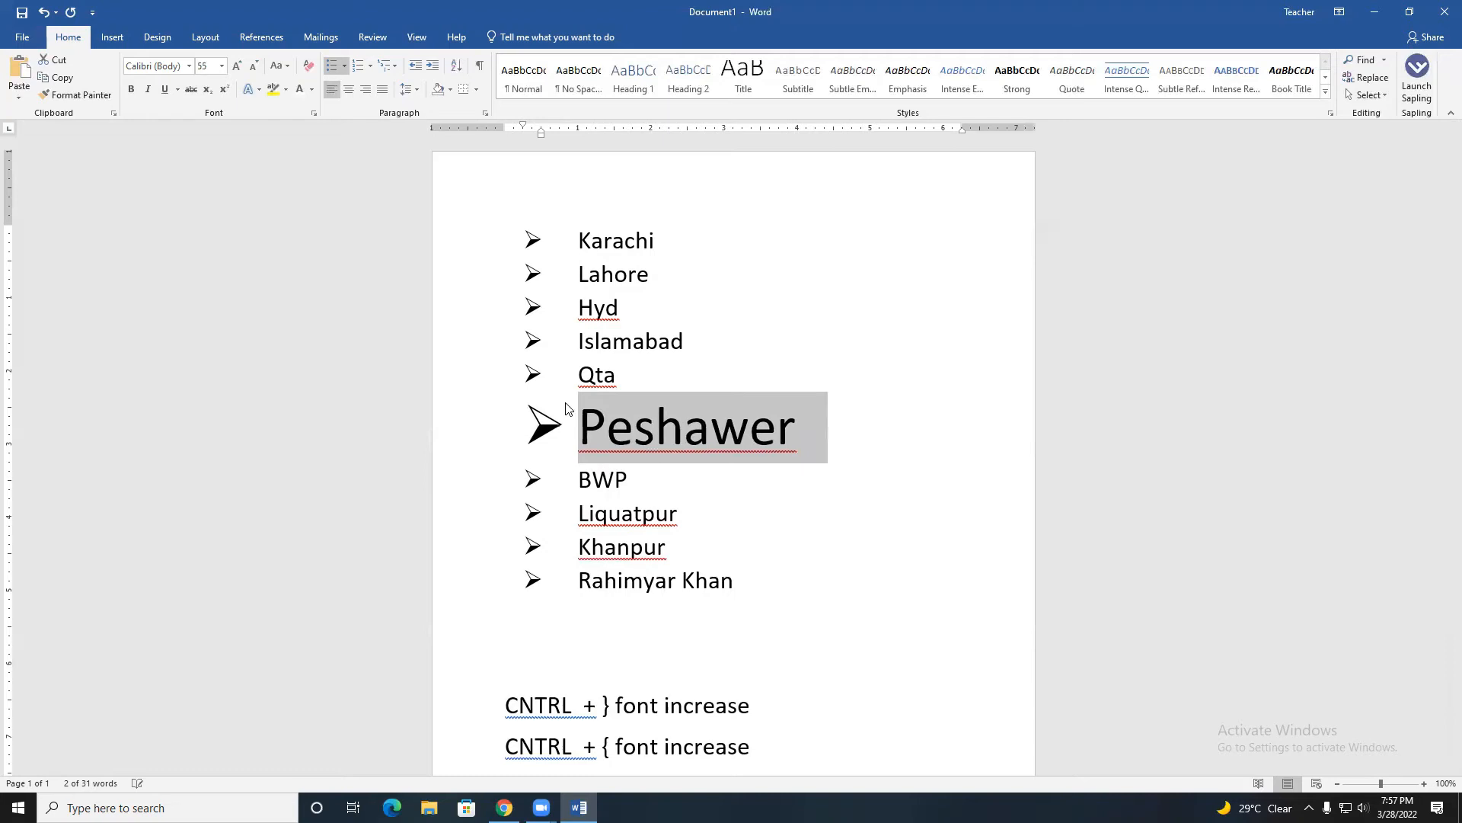
{"action": "key", "text": "ctrl+bracketleft"}
{"action": "key", "text": "ctrl+bracketleft"}
{"action": "key", "text": "ctrl+bracketleft"}
{"action": "key", "text": "ctrl+bracketleft"}
{"action": "key", "text": "ctrl+bracketleft"}
{"action": "key", "text": "ctrl+bracketleft"}
{"action": "key", "text": "ctrl+bracketleft"}
{"action": "key", "text": "ctrl+bracketleft"}
{"action": "key", "text": "ctrl+bracketleft"}
{"action": "key", "text": "ctrl+bracketleft"}
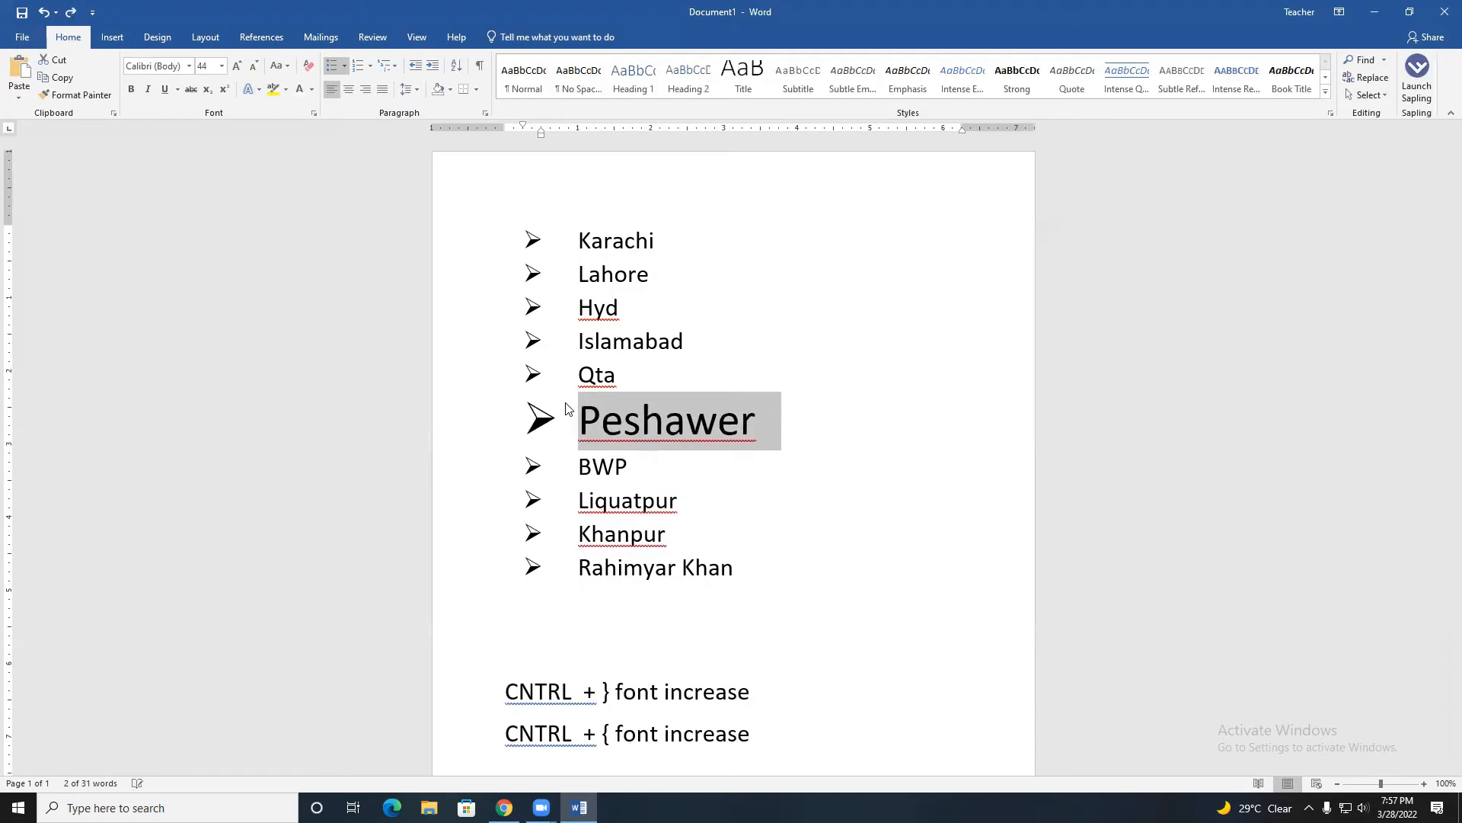
{"action": "key", "text": "ctrl+z"}
{"action": "key", "text": "ctrl+z"}
{"action": "key", "text": "ctrl+z"}
{"action": "key", "text": "ctrl+z"}
{"action": "key", "text": "ctrl+z"}
{"action": "key", "text": "ctrl+z"}
{"action": "key", "text": "ctrl+z"}
{"action": "key", "text": "ctrl+z"}
{"action": "key", "text": "ctrl+z"}
{"action": "key", "text": "ctrl+z"}
{"action": "key", "text": "ctrl+z"}
{"action": "key", "text": "ctrl+z"}
{"action": "key", "text": "ctrl+z"}
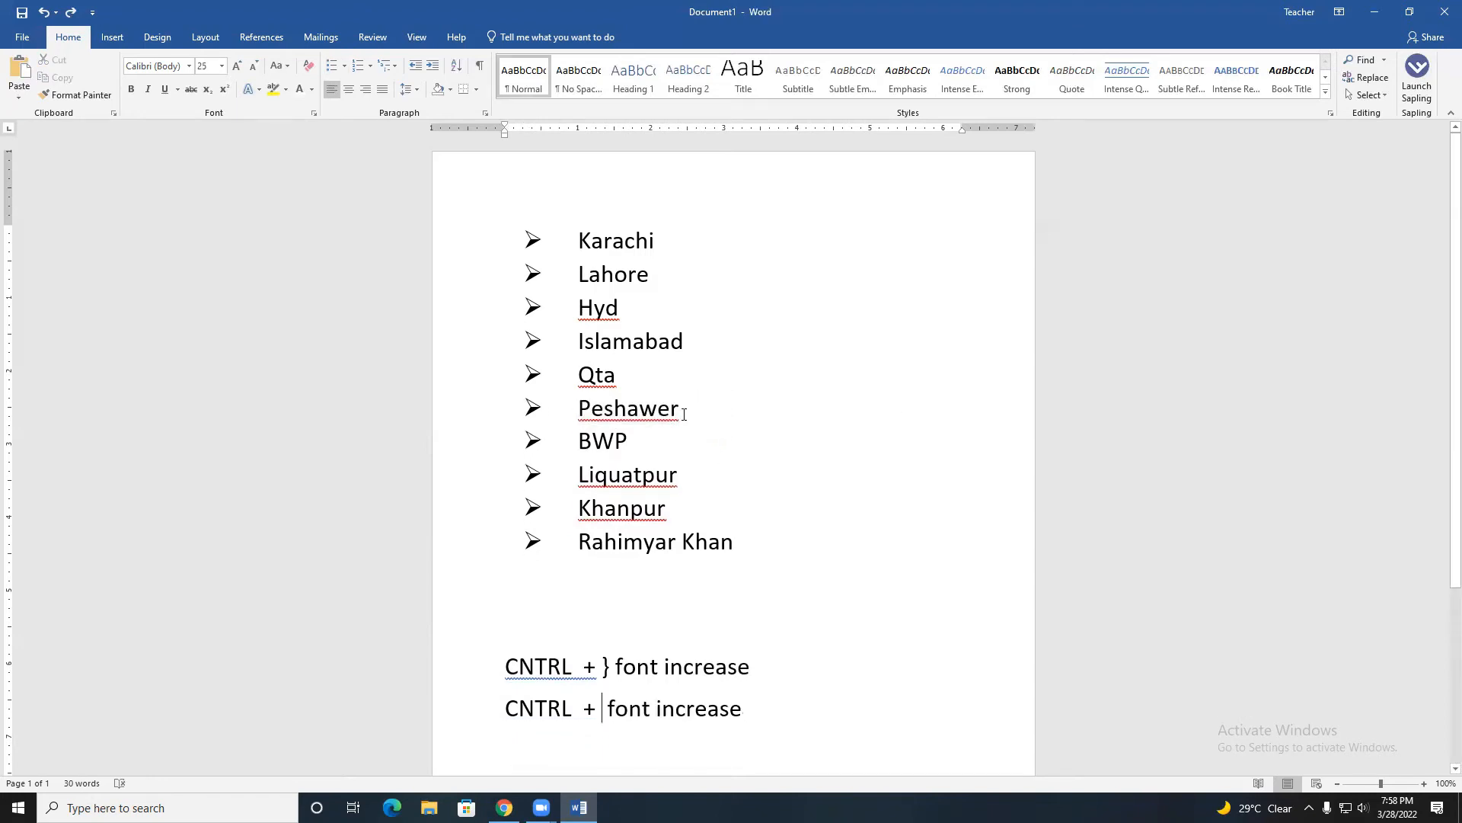
{"action": "left_click_drag", "start_coordinate": [684, 414], "coordinate": [576, 411]}
{"action": "key", "text": "ctrl+bracketleft"}
{"action": "key", "text": "ctrl+bracketleft"}
{"action": "key", "text": "ctrl+bracketleft"}
{"action": "key", "text": "ctrl+bracketleft"}
{"action": "key", "text": "ctrl+bracketleft"}
{"action": "key", "text": "ctrl+bracketleft"}
{"action": "key", "text": "ctrl+bracketleft"}
{"action": "key", "text": "ctrl+bracketleft"}
{"action": "key", "text": "ctrl+bracketleft"}
{"action": "key", "text": "ctrl+bracketleft"}
{"action": "key", "text": "ctrl+bracketleft"}
{"action": "key", "text": "ctrl+bracketleft"}
{"action": "key", "text": "ctrl+bracketleft"}
{"action": "key", "text": "ctrl+bracketleft"}
{"action": "key", "text": "ctrl+bracketleft"}
{"action": "key", "text": "ctrl+bracketleft"}
{"action": "left_click", "coordinate": [735, 426]}
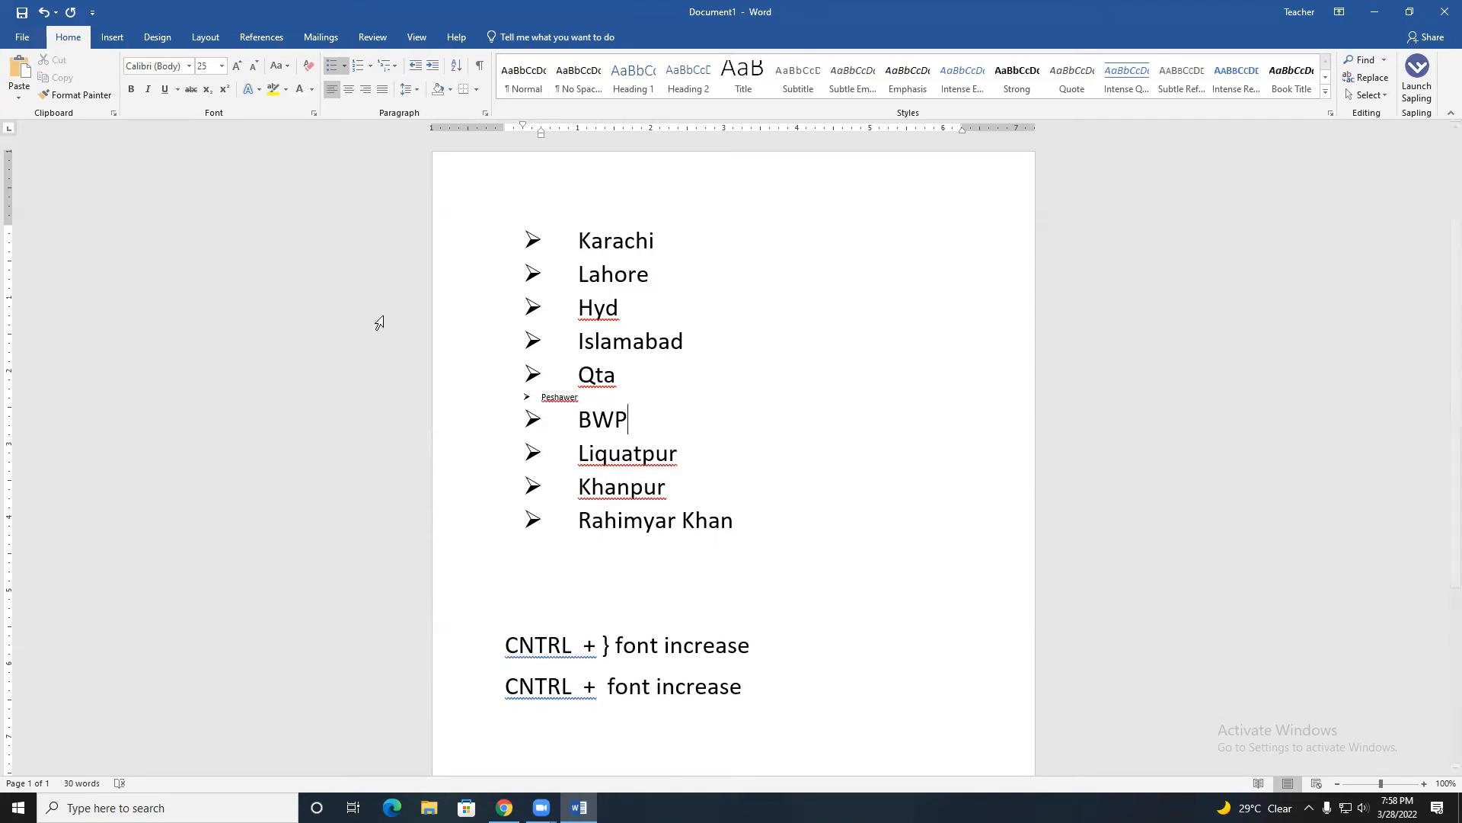
{"action": "left_click", "coordinate": [565, 402]}
{"action": "left_click", "coordinate": [626, 242]}
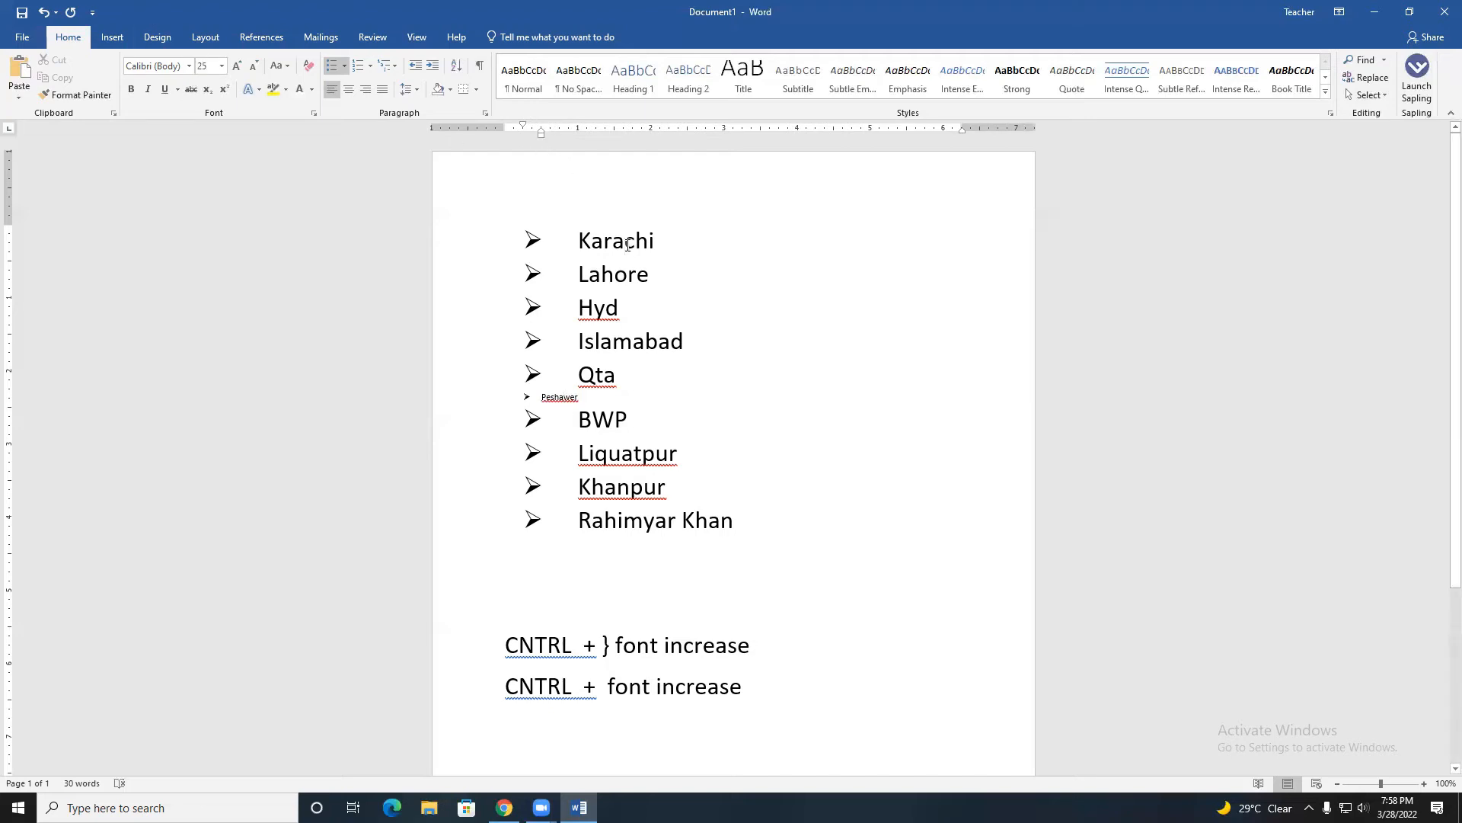
{"action": "left_click_drag", "start_coordinate": [747, 540], "coordinate": [567, 239]}
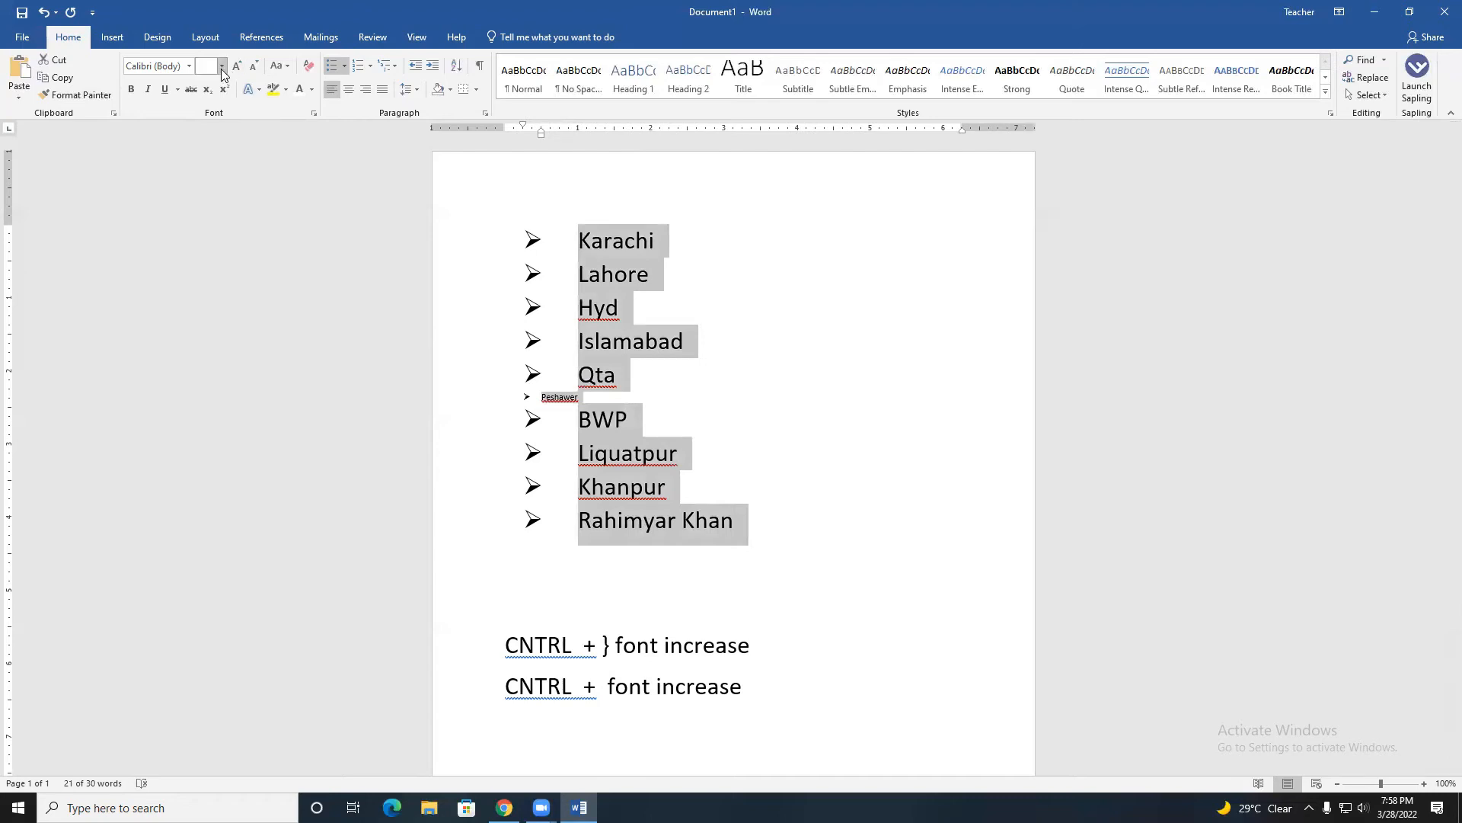
{"action": "key", "text": "ctrl+bracketright"}
{"action": "key", "text": "ctrl+bracketright"}
{"action": "key", "text": "ctrl+bracketright"}
{"action": "key", "text": "ctrl+bracketright"}
{"action": "key", "text": "ctrl+bracketright"}
{"action": "key", "text": "ctrl+bracketright"}
{"action": "key", "text": "ctrl+bracketright"}
{"action": "key", "text": "ctrl+bracketright"}
{"action": "key", "text": "ctrl+bracketright"}
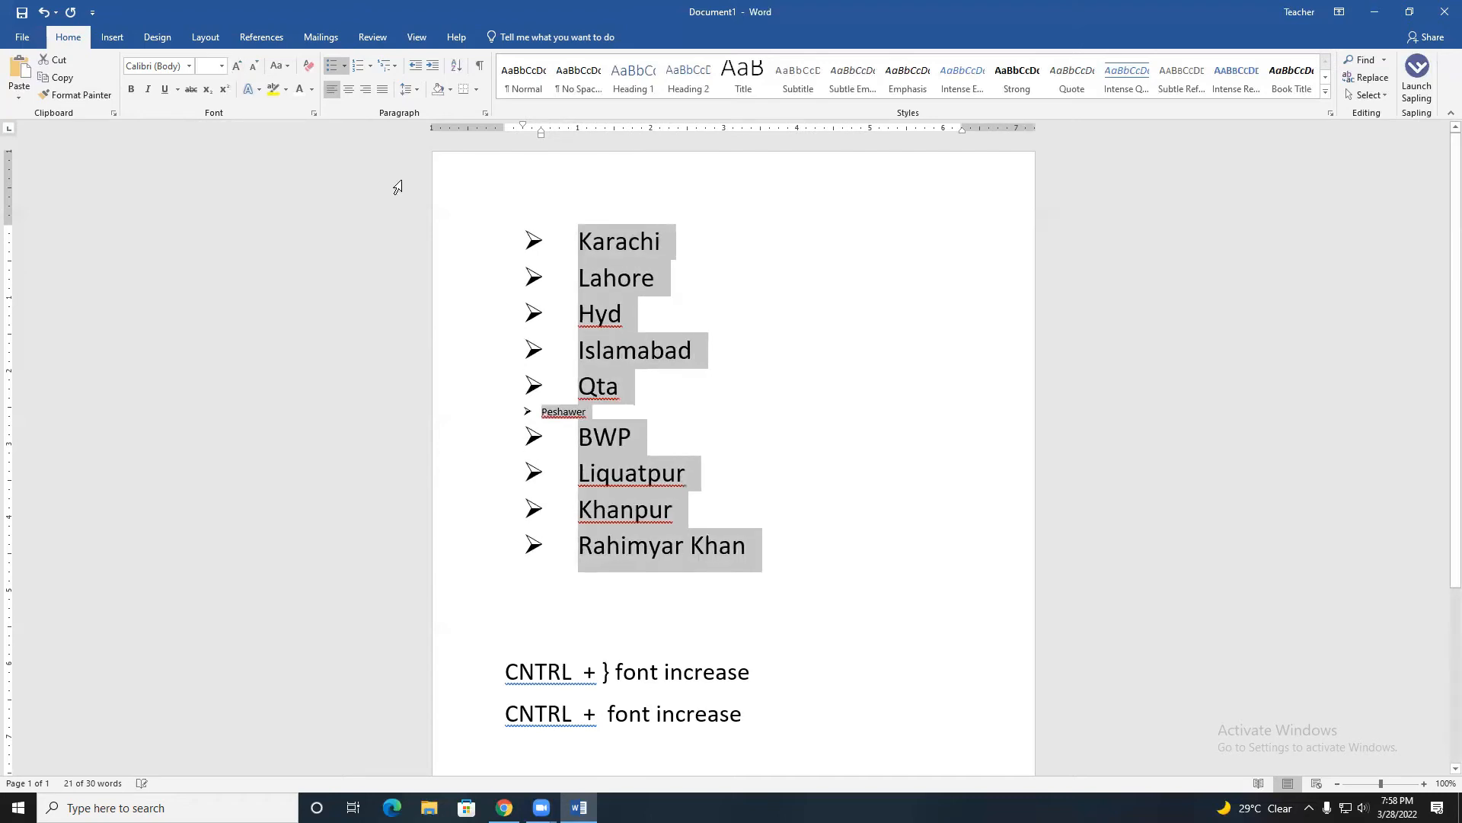
{"action": "key", "text": "ctrl+bracketright"}
{"action": "key", "text": "ctrl+bracketright"}
{"action": "key", "text": "ctrl+bracketright"}
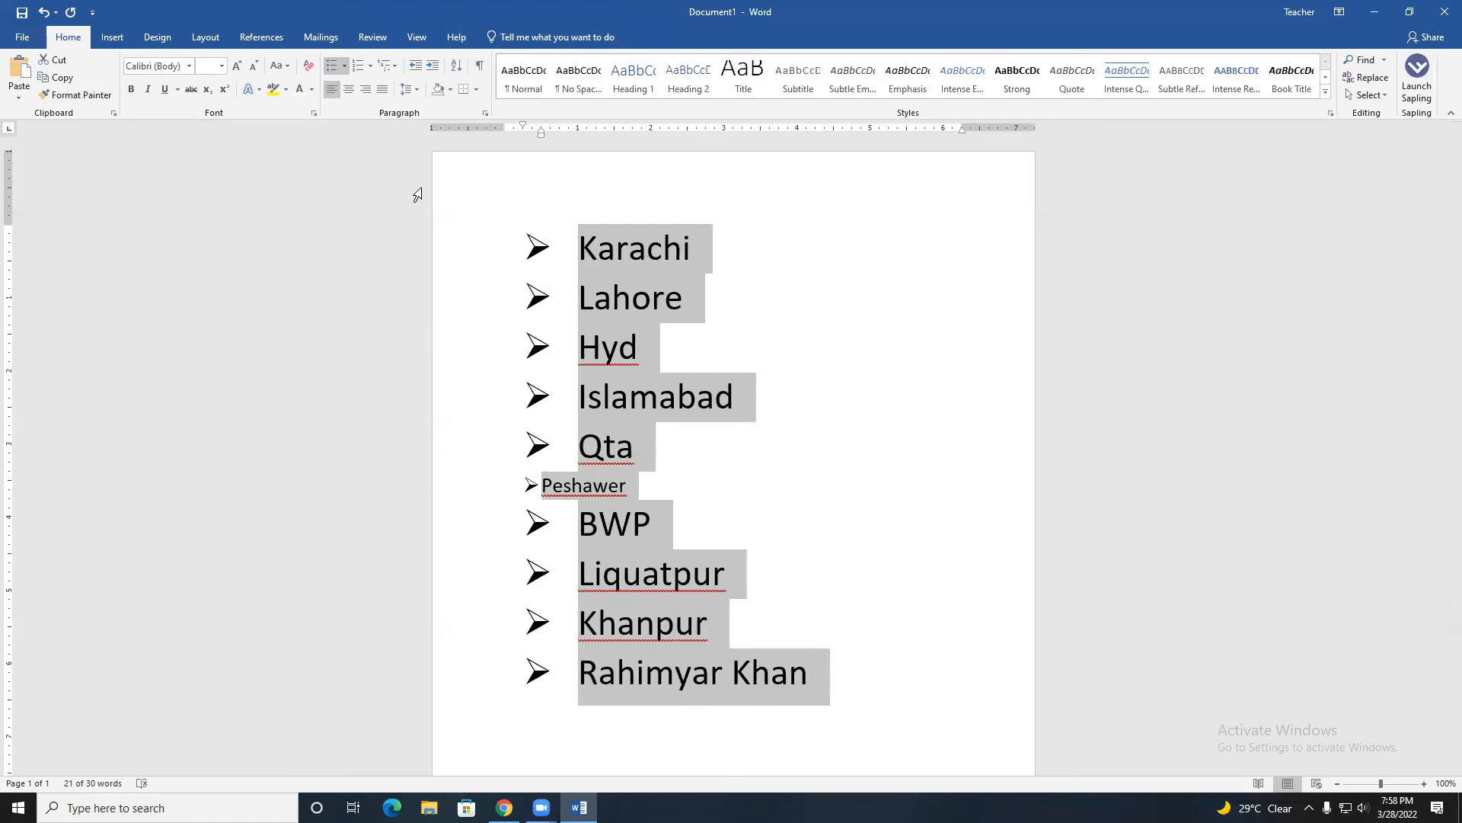
{"action": "left_click", "coordinate": [221, 65]}
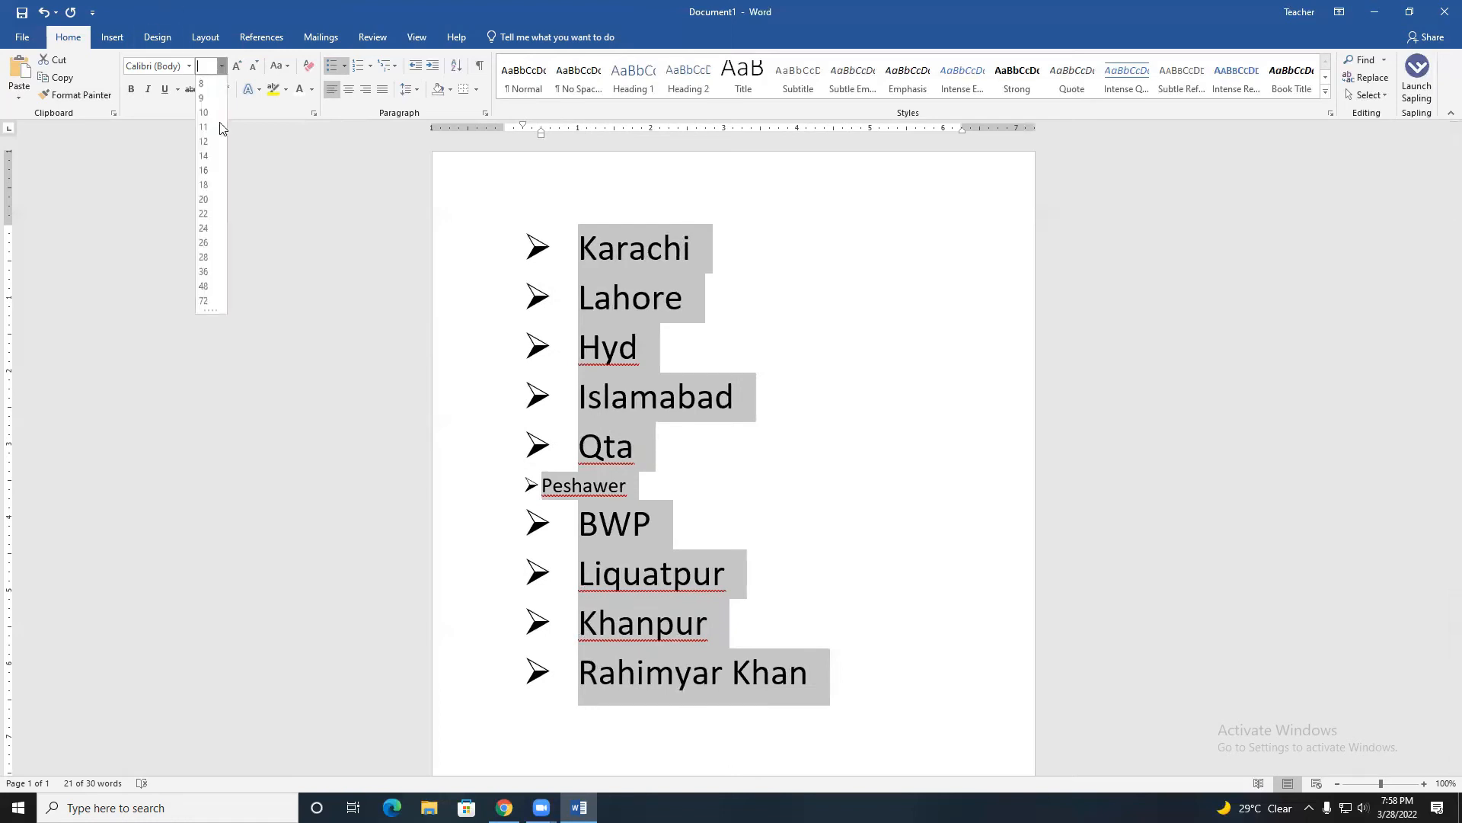
{"action": "left_click", "coordinate": [204, 227]}
{"action": "scroll", "coordinate": [707, 318], "scroll_direction": "down", "scroll_amount": 2}
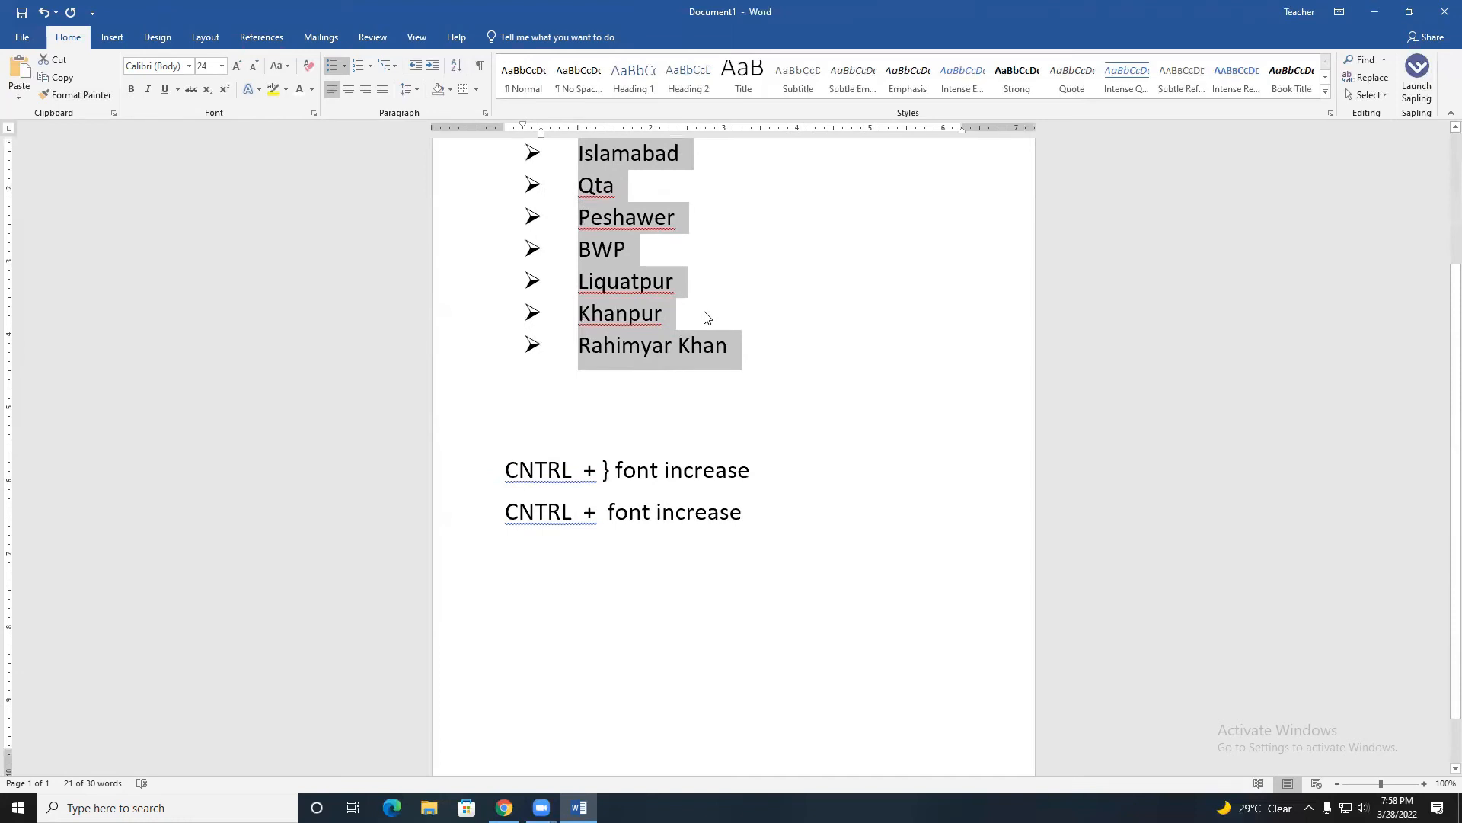
{"action": "left_click", "coordinate": [754, 434]}
{"action": "left_click_drag", "start_coordinate": [754, 403], "coordinate": [466, 119]}
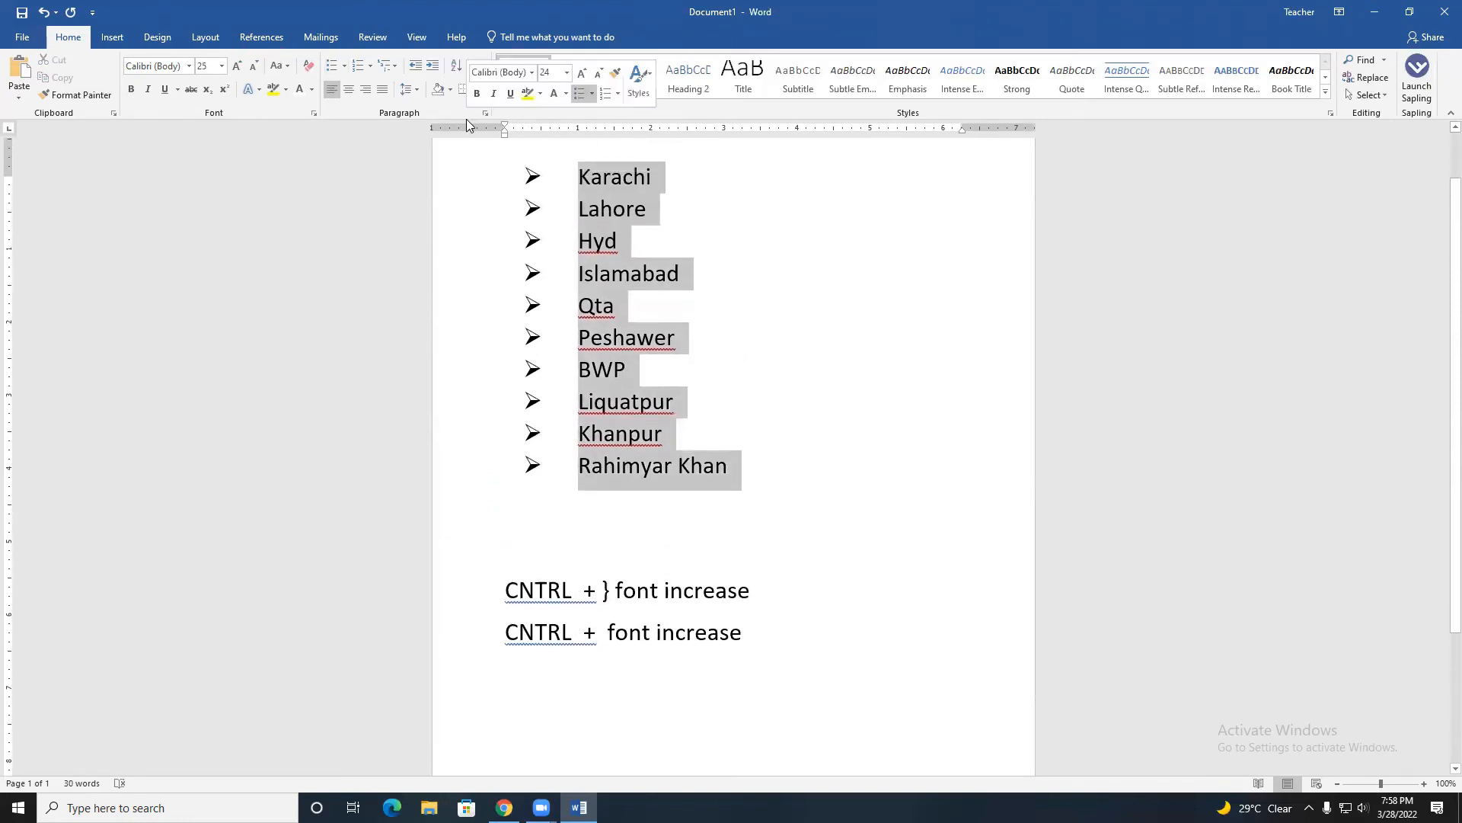
{"action": "left_click", "coordinate": [370, 67]}
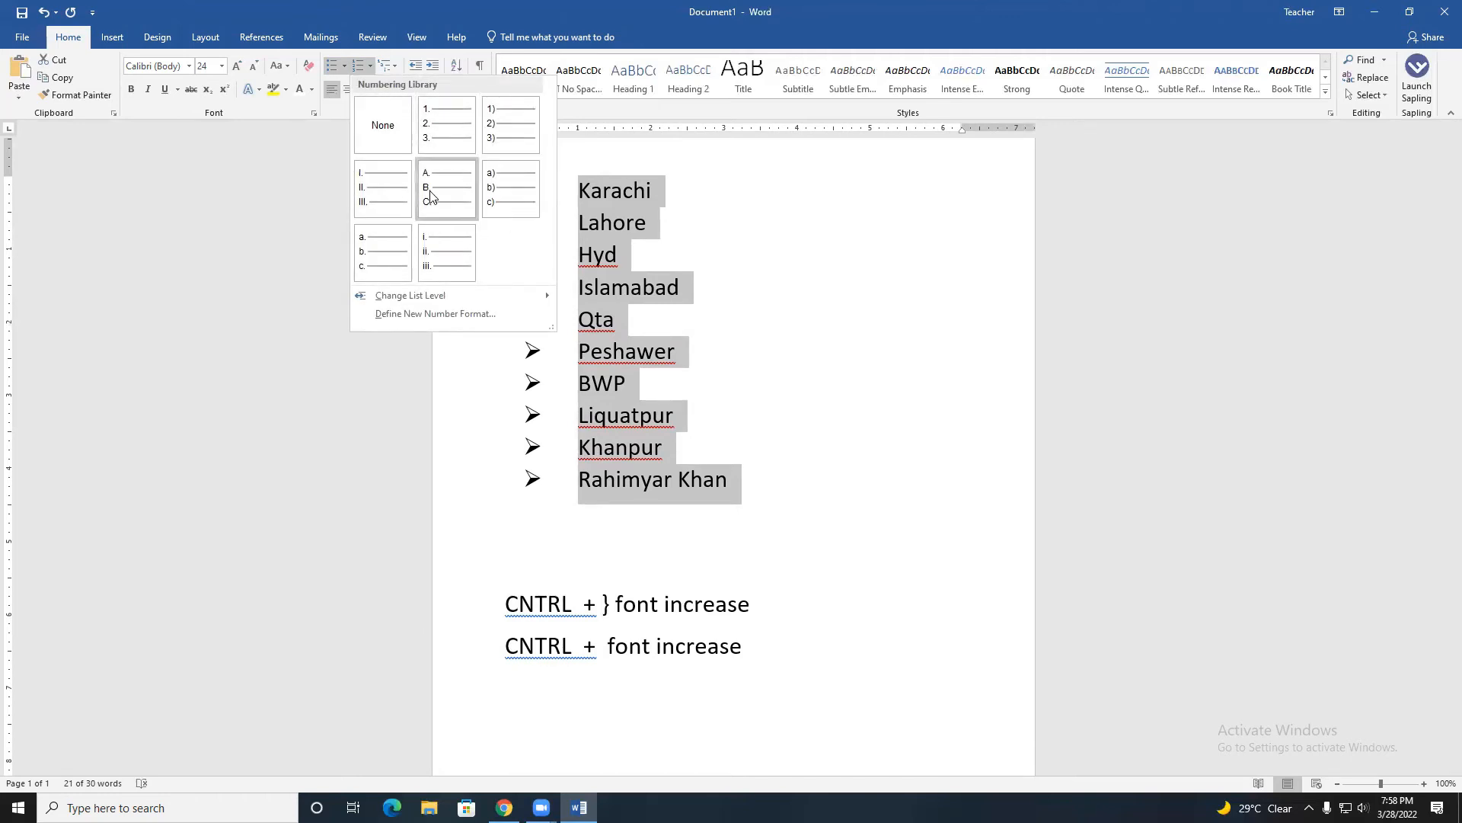
{"action": "left_click", "coordinate": [453, 131]}
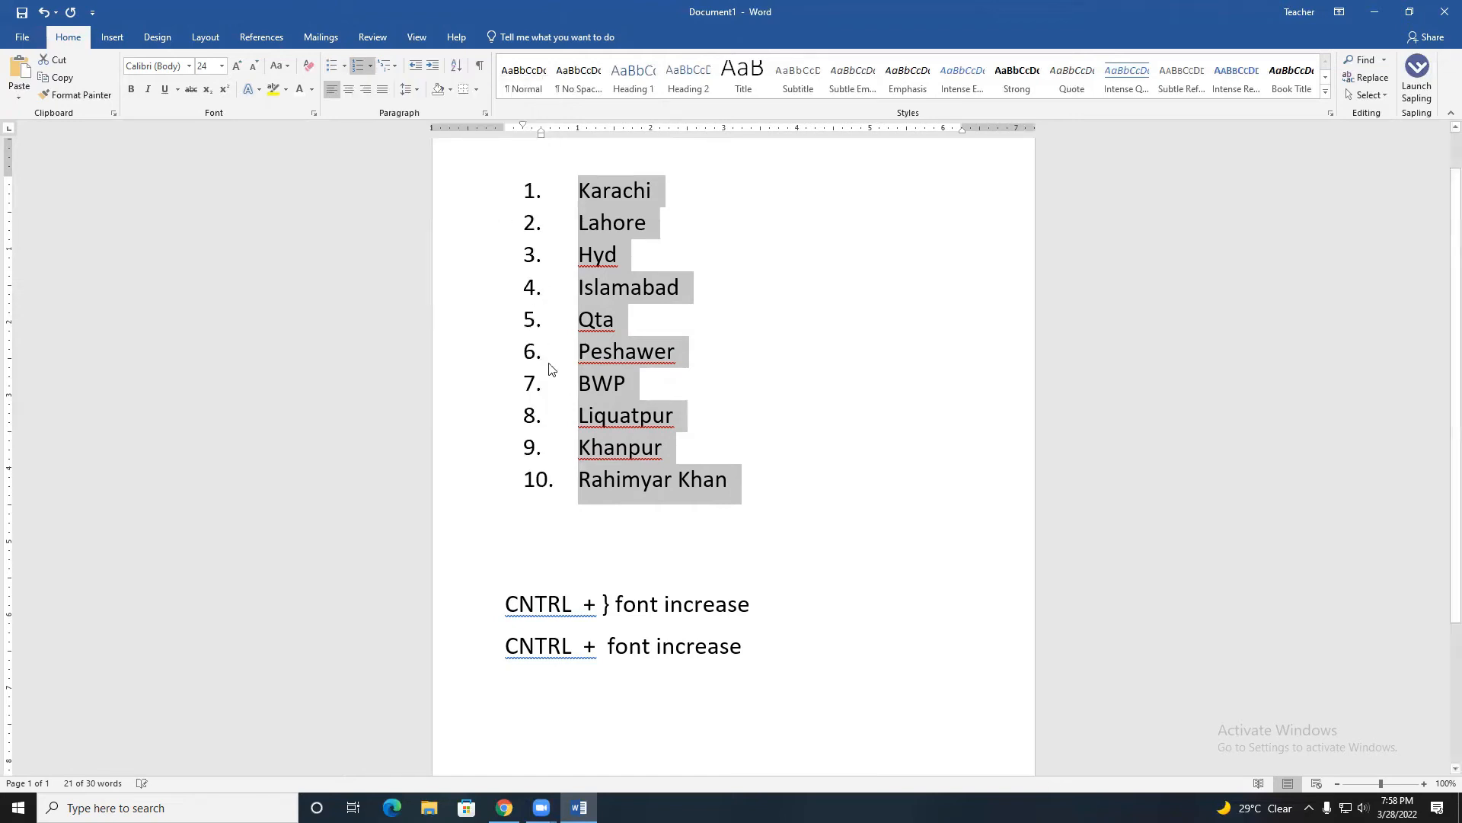
{"action": "left_click", "coordinate": [371, 66]}
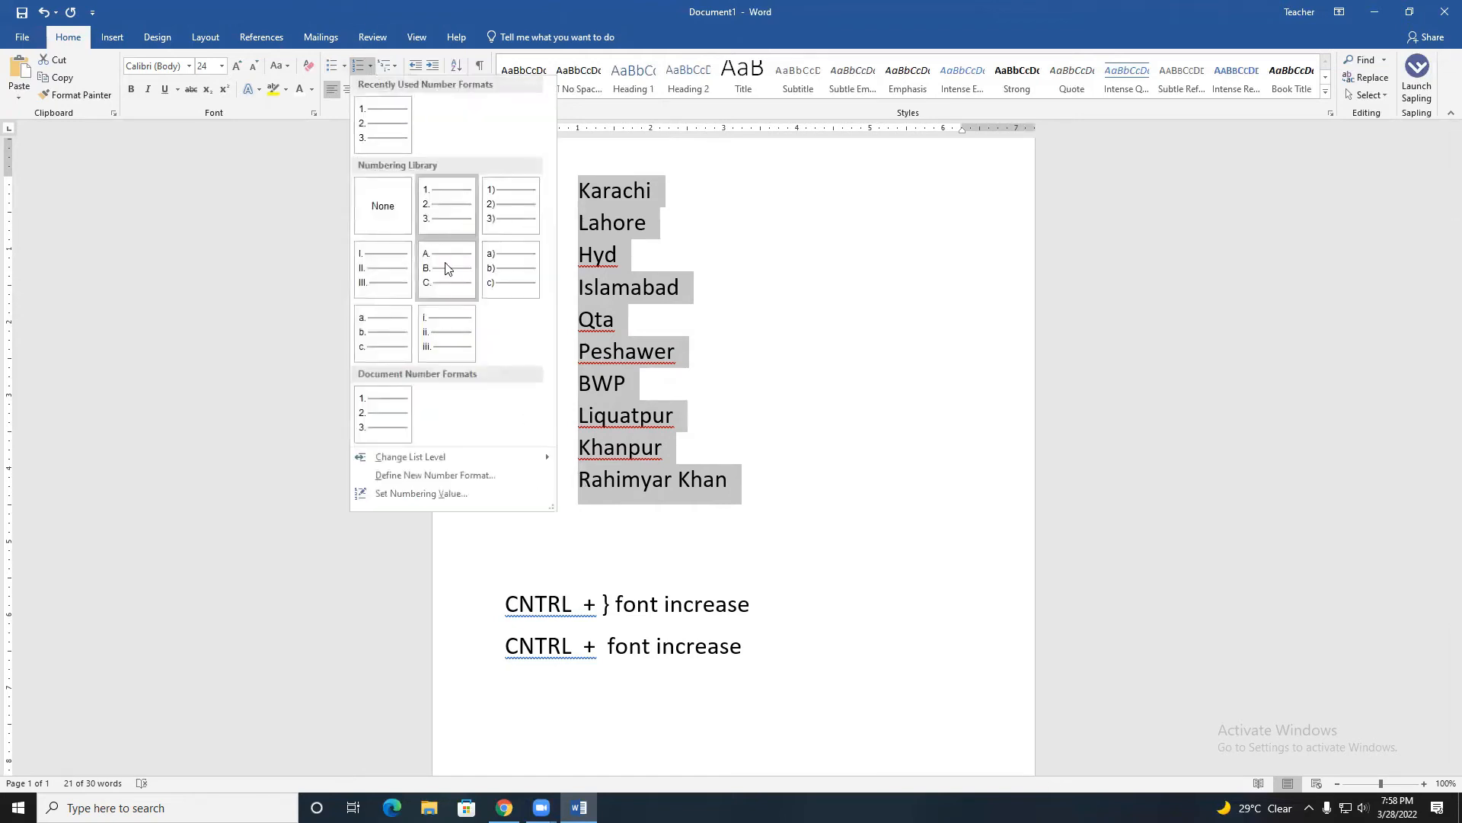
{"action": "left_click", "coordinate": [368, 337]}
{"action": "left_click", "coordinate": [738, 428]}
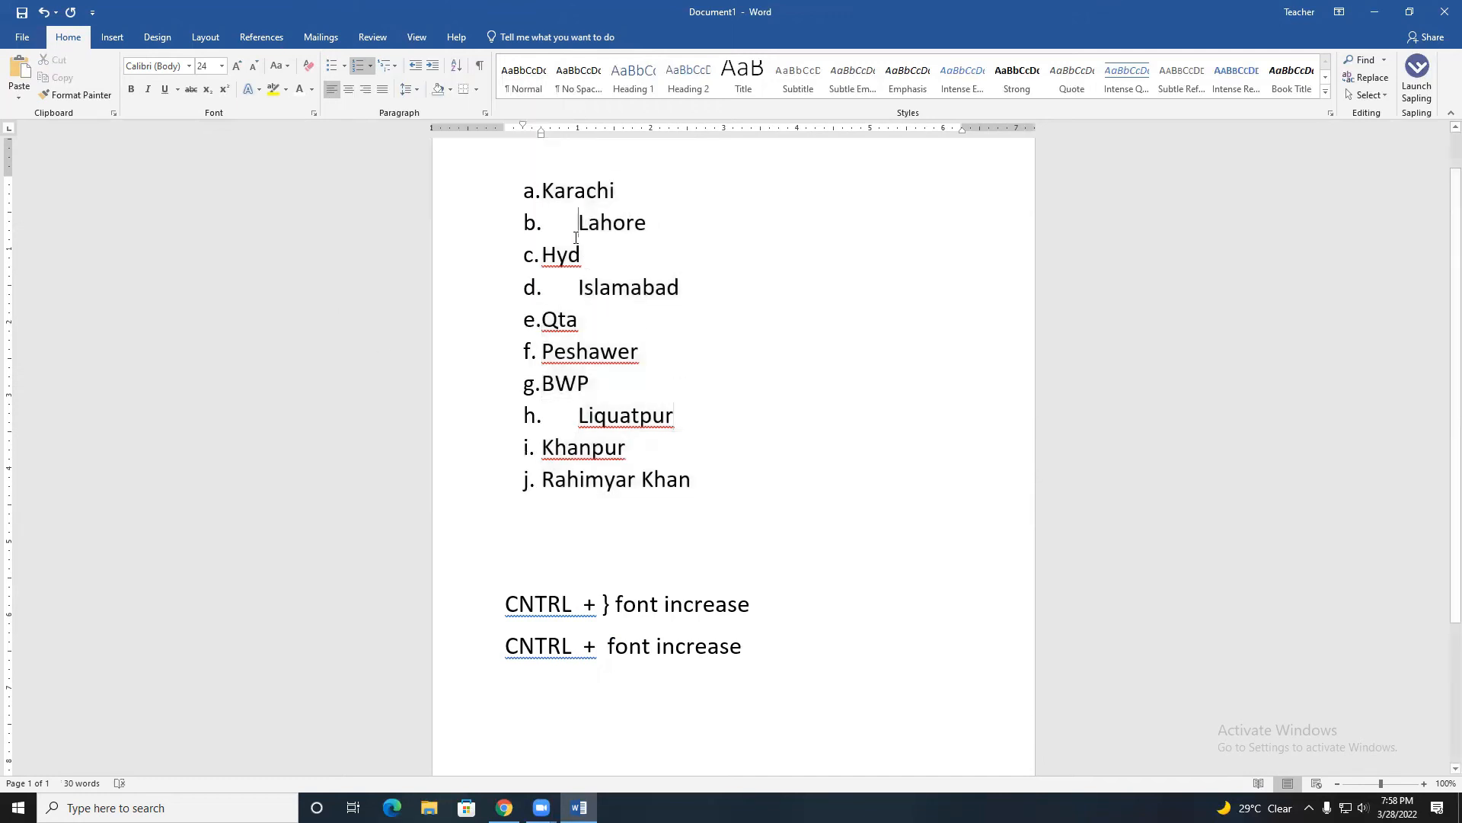
{"action": "left_click", "coordinate": [578, 288]}
{"action": "key", "text": "BackSpace"}
{"action": "key", "text": "ctrl+z"}
{"action": "left_click", "coordinate": [548, 198]}
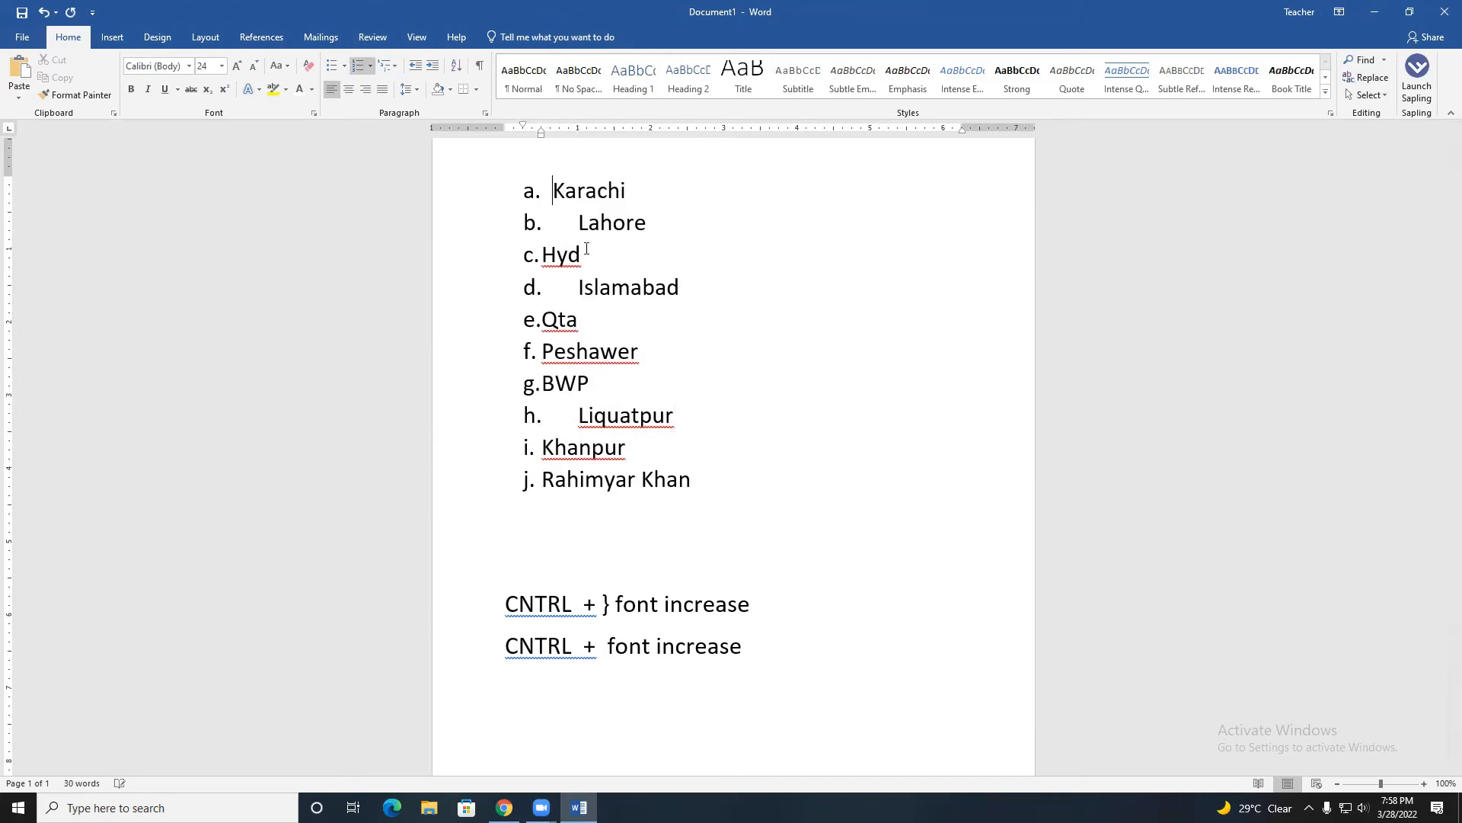
{"action": "left_click", "coordinate": [573, 414]}
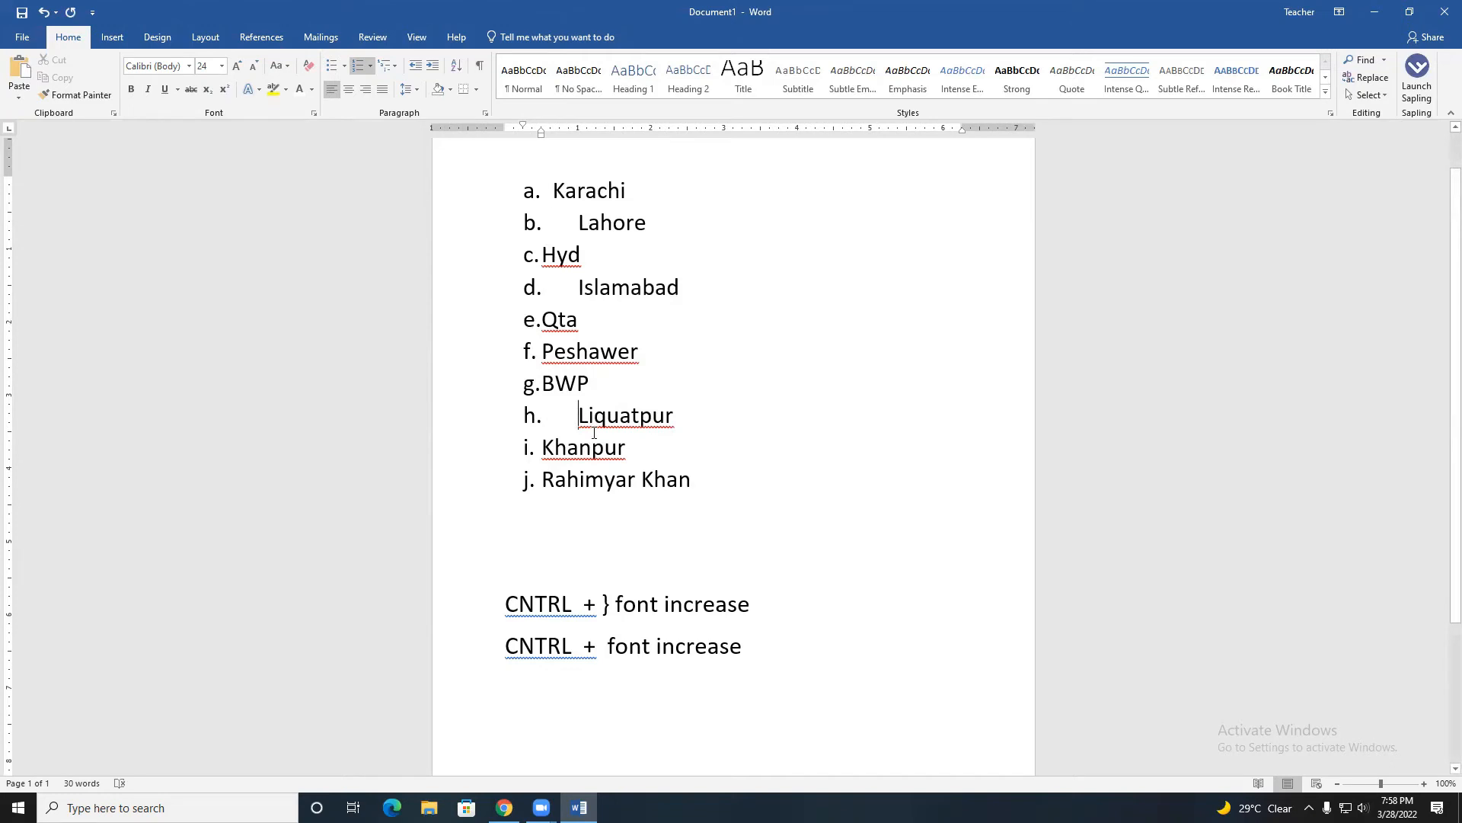
{"action": "key", "text": "BackSpace"}
{"action": "key", "text": "BackSpace"}
{"action": "key", "text": "BackSpace"}
{"action": "key", "text": "BackSpace"}
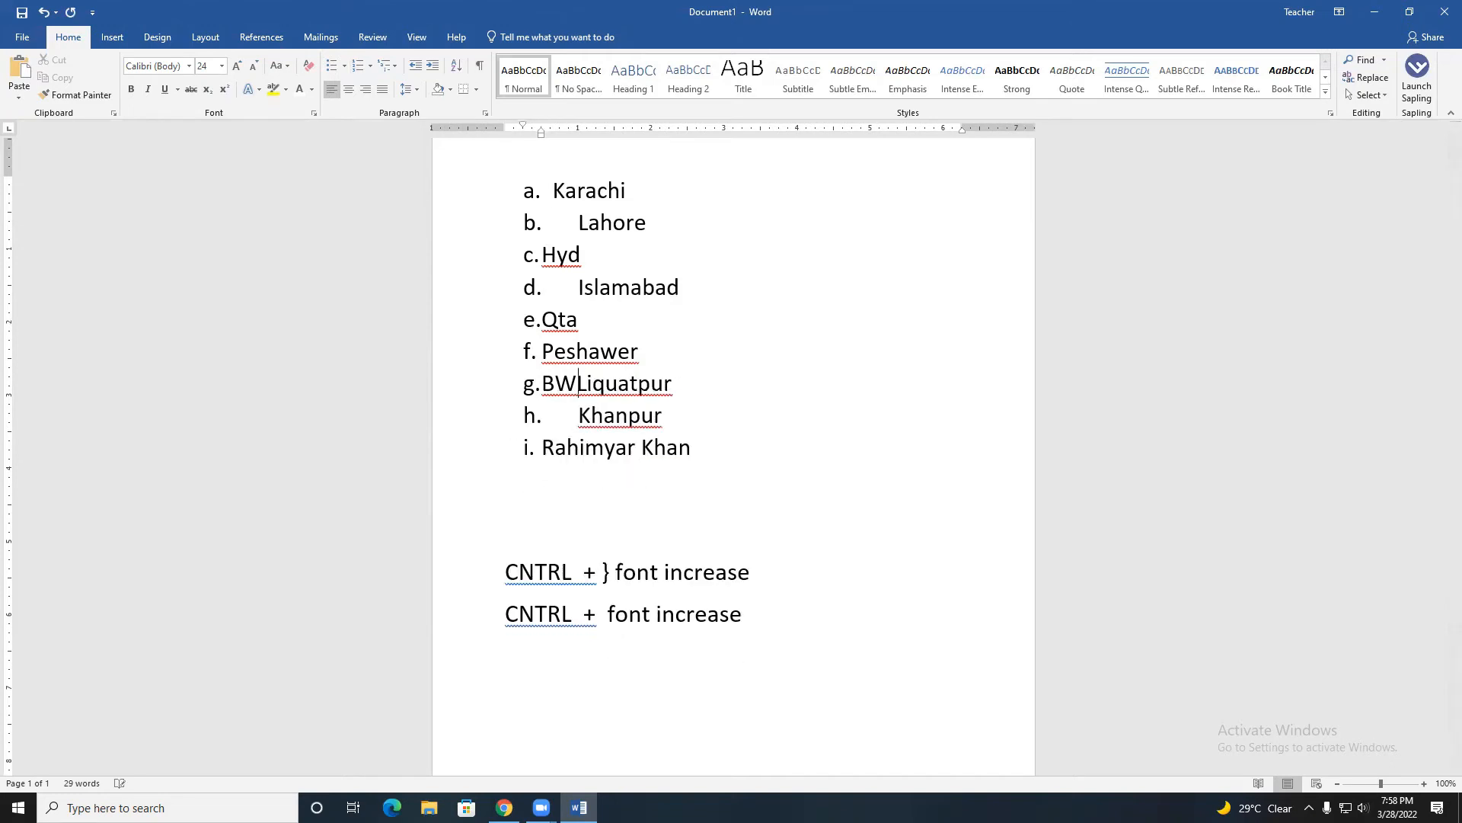
{"action": "type", "text": "p"}
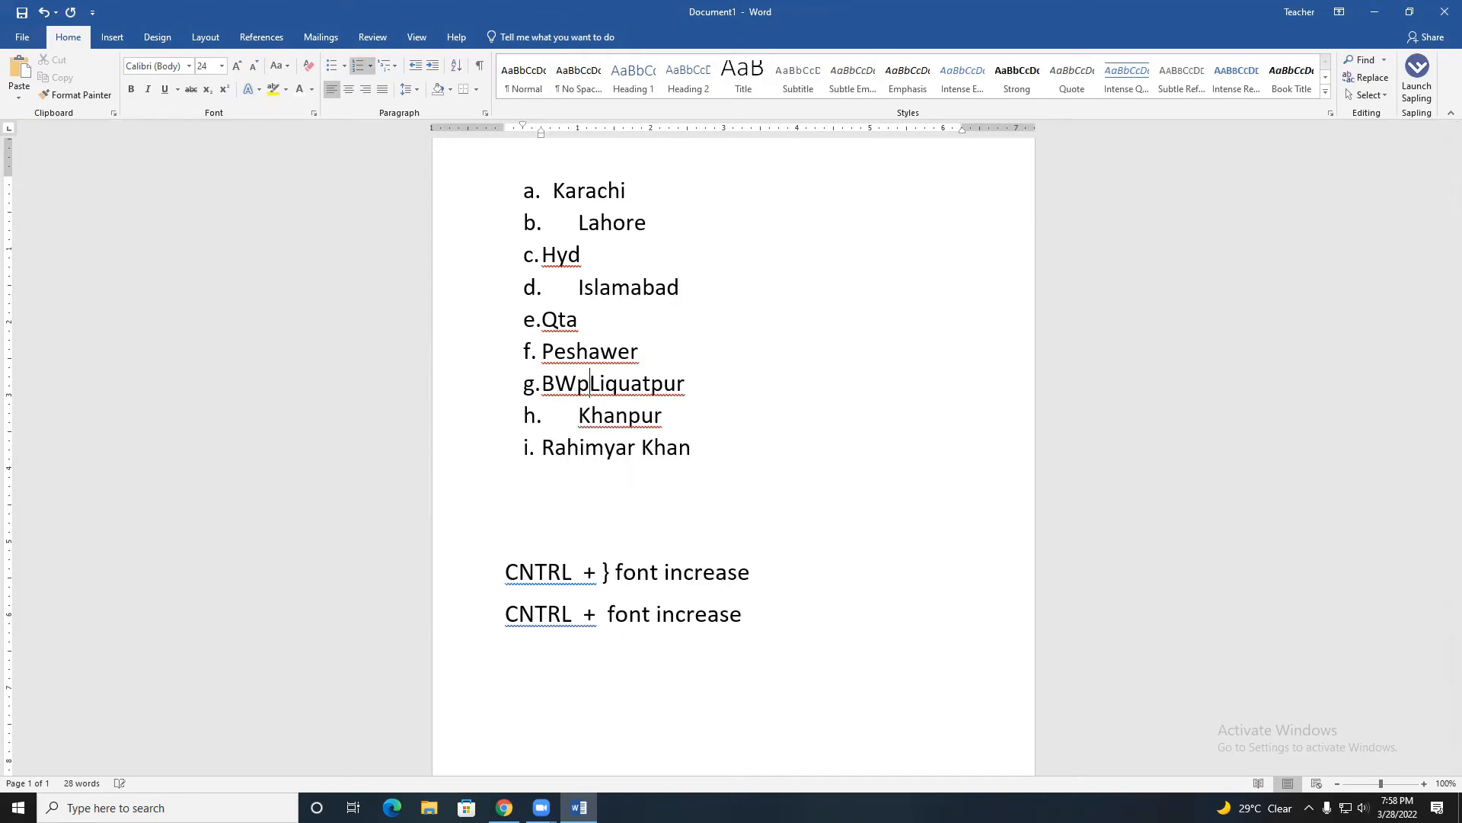
{"action": "key", "text": "Return"}
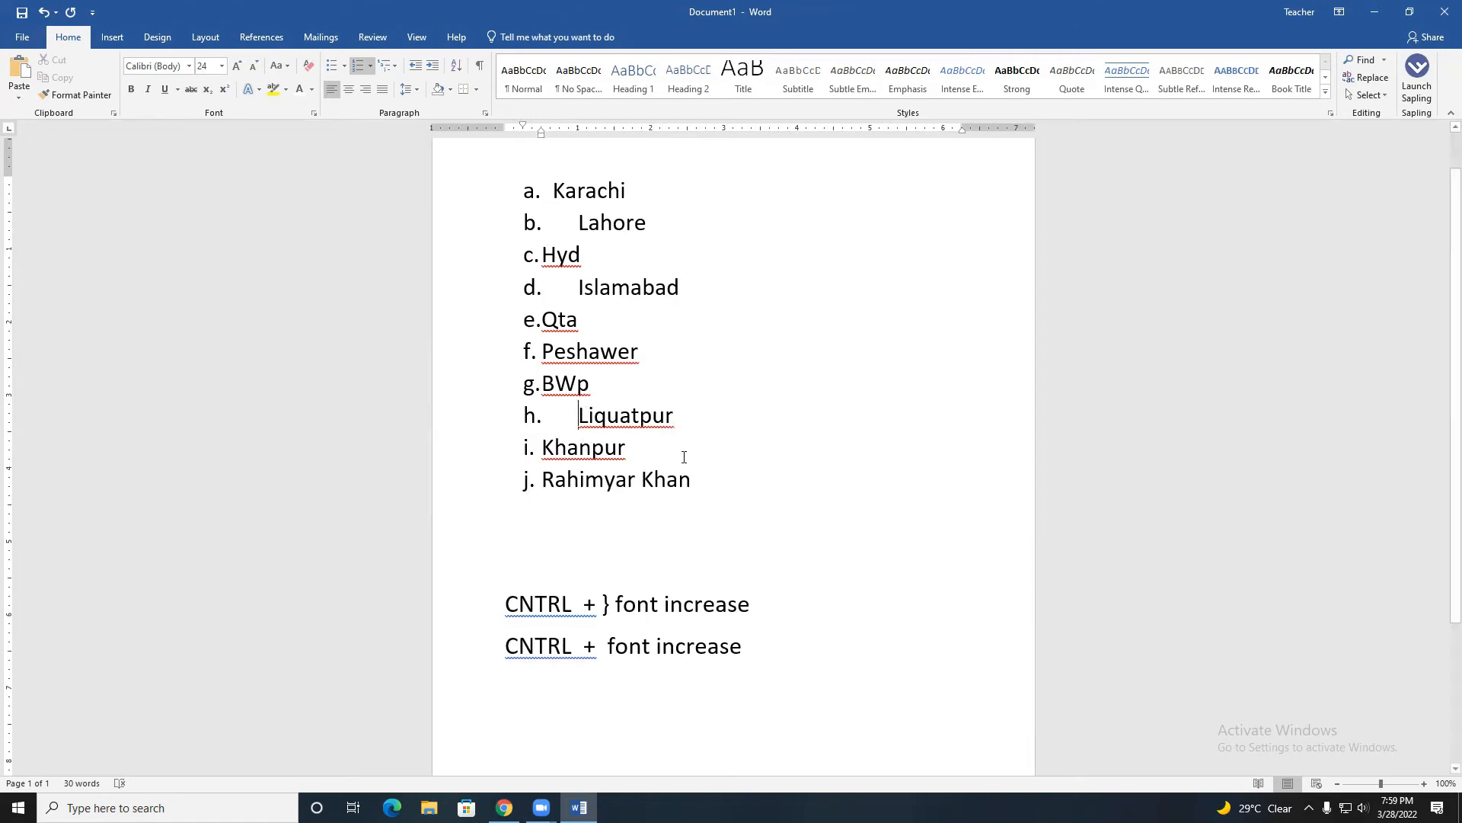
{"action": "key", "text": "BackSpace"}
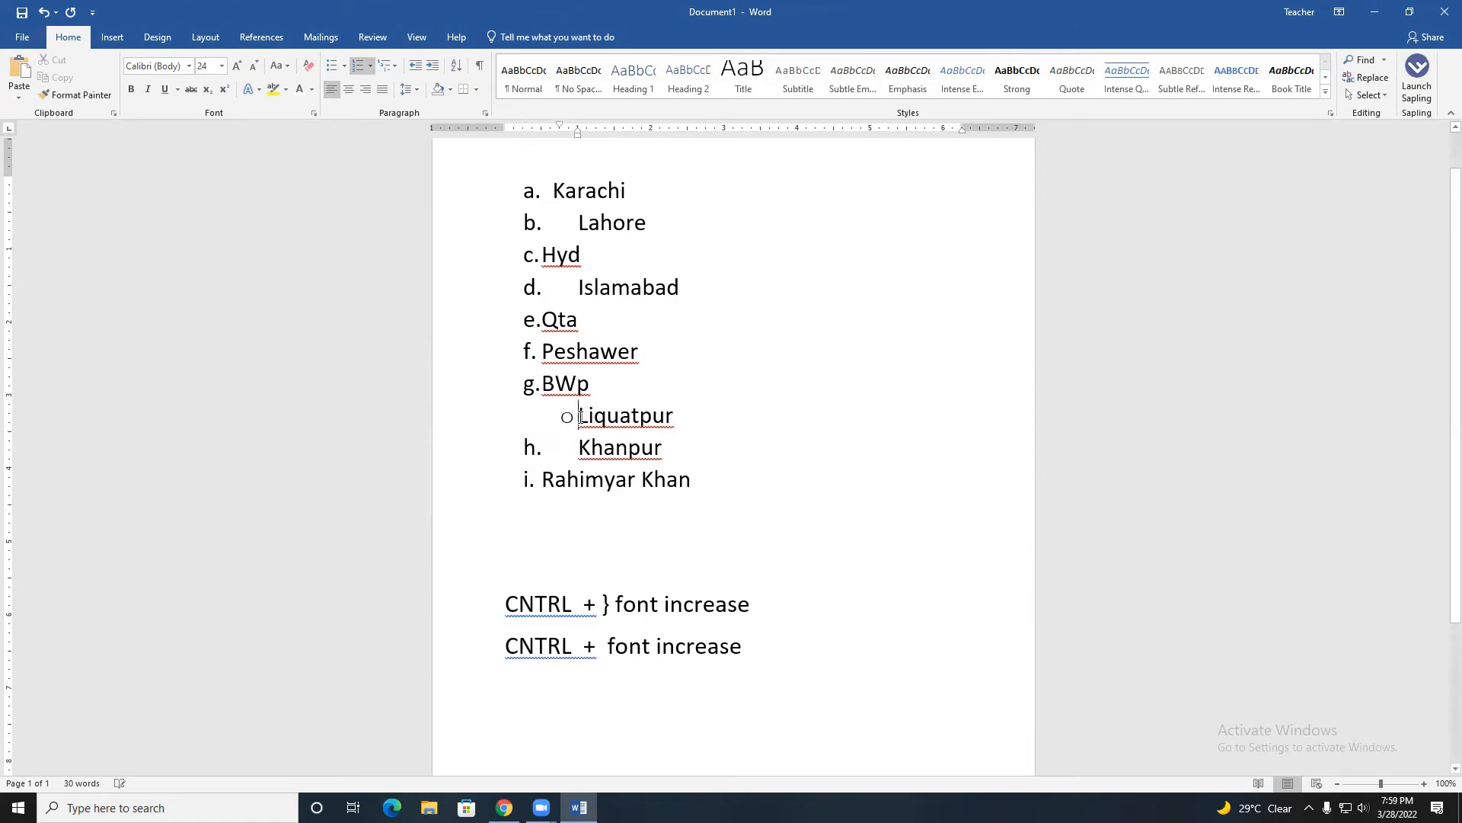
{"action": "key", "text": "ctrl+z"}
{"action": "key", "text": "ctrl+z"}
{"action": "type", "text": "a"}
{"action": "key", "text": "ctrl+a"}
{"action": "left_click", "coordinate": [684, 451]}
{"action": "left_click_drag", "start_coordinate": [566, 396], "coordinate": [490, 196]}
{"action": "left_click", "coordinate": [369, 69]}
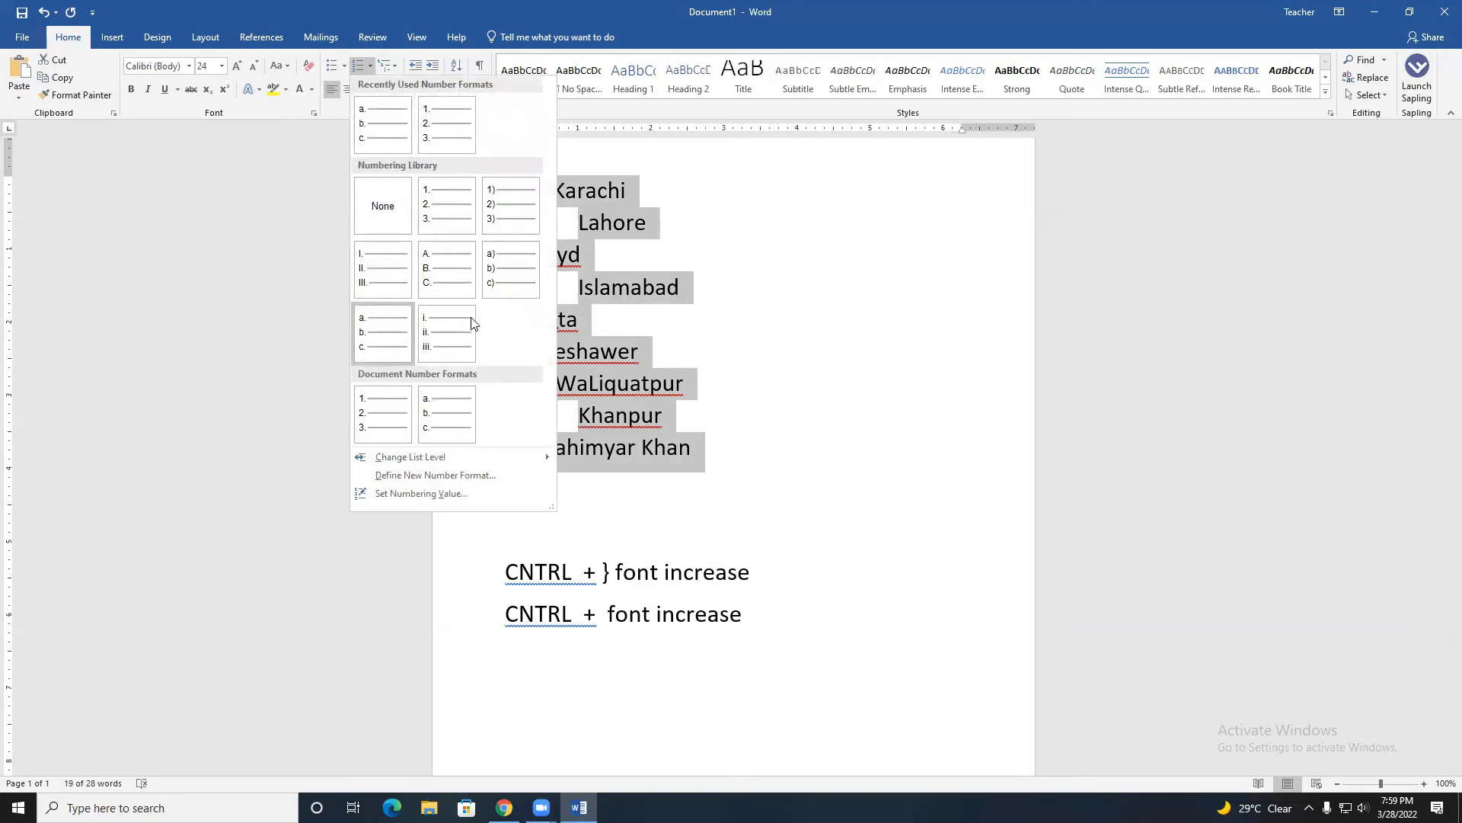
{"action": "left_click", "coordinate": [447, 270]}
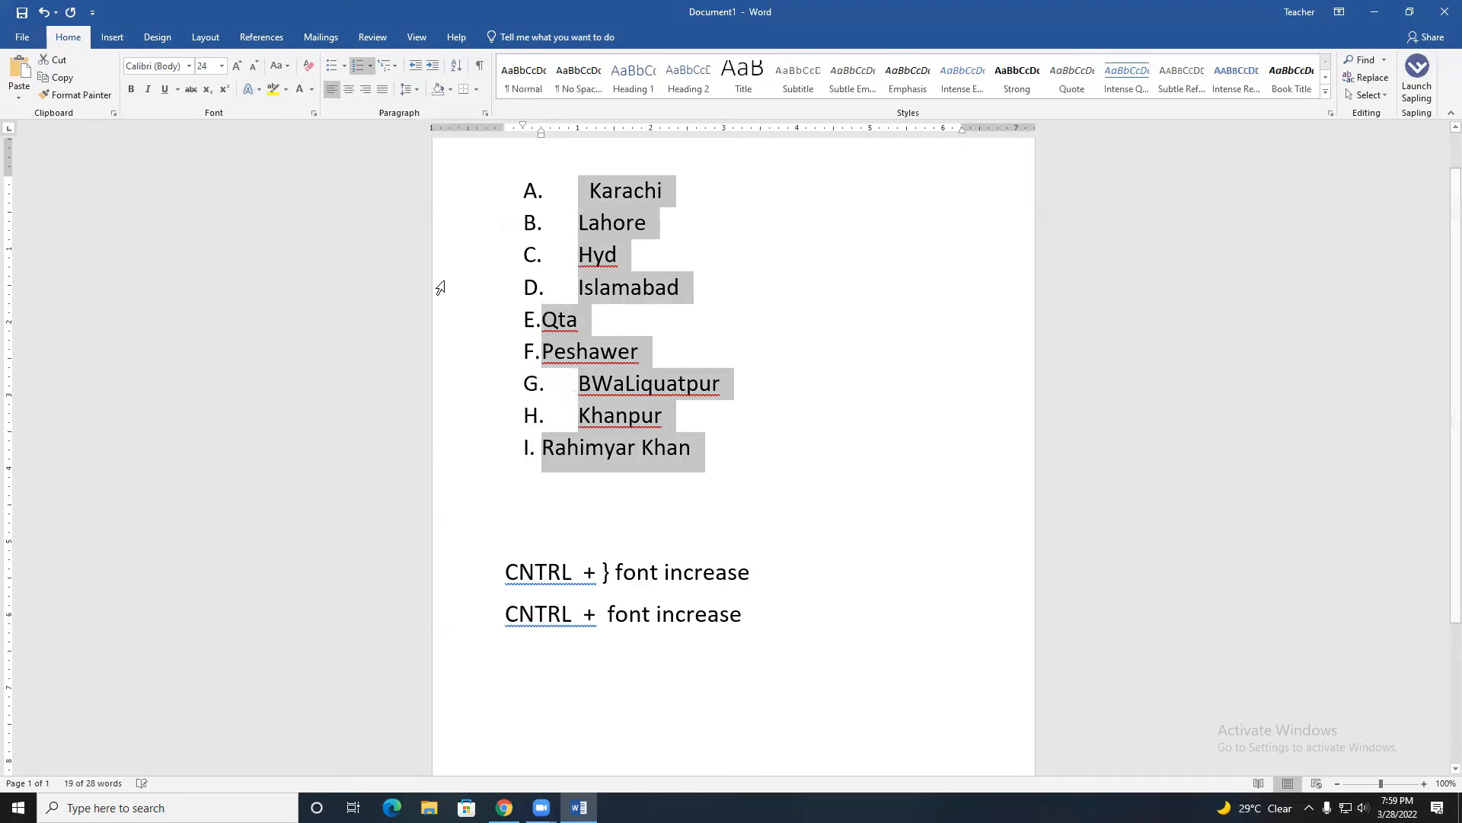
{"action": "left_click", "coordinate": [622, 356]}
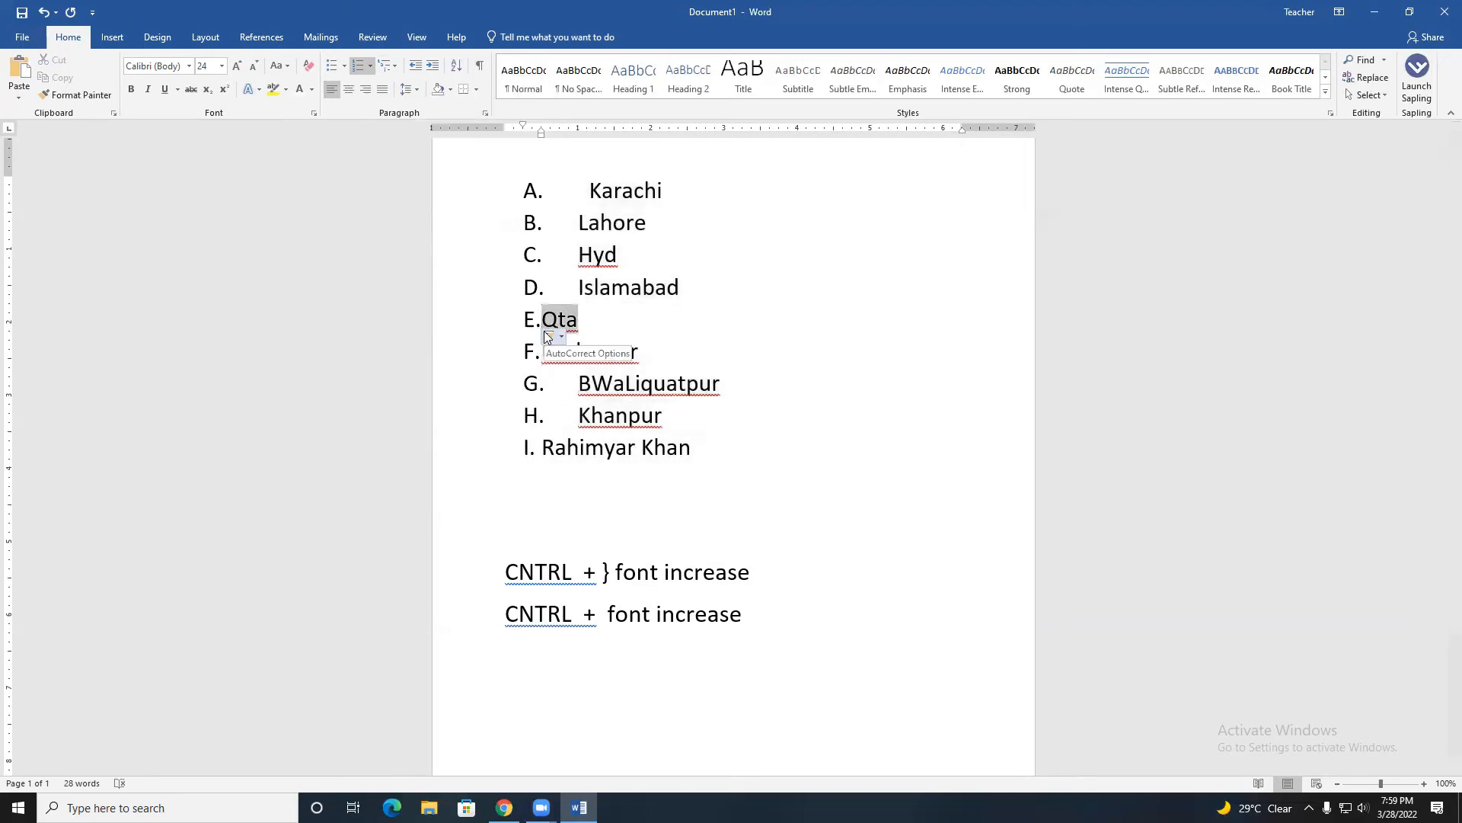
{"action": "left_click", "coordinate": [545, 335]}
{"action": "left_click", "coordinate": [546, 323]}
{"action": "key", "text": "Tab"}
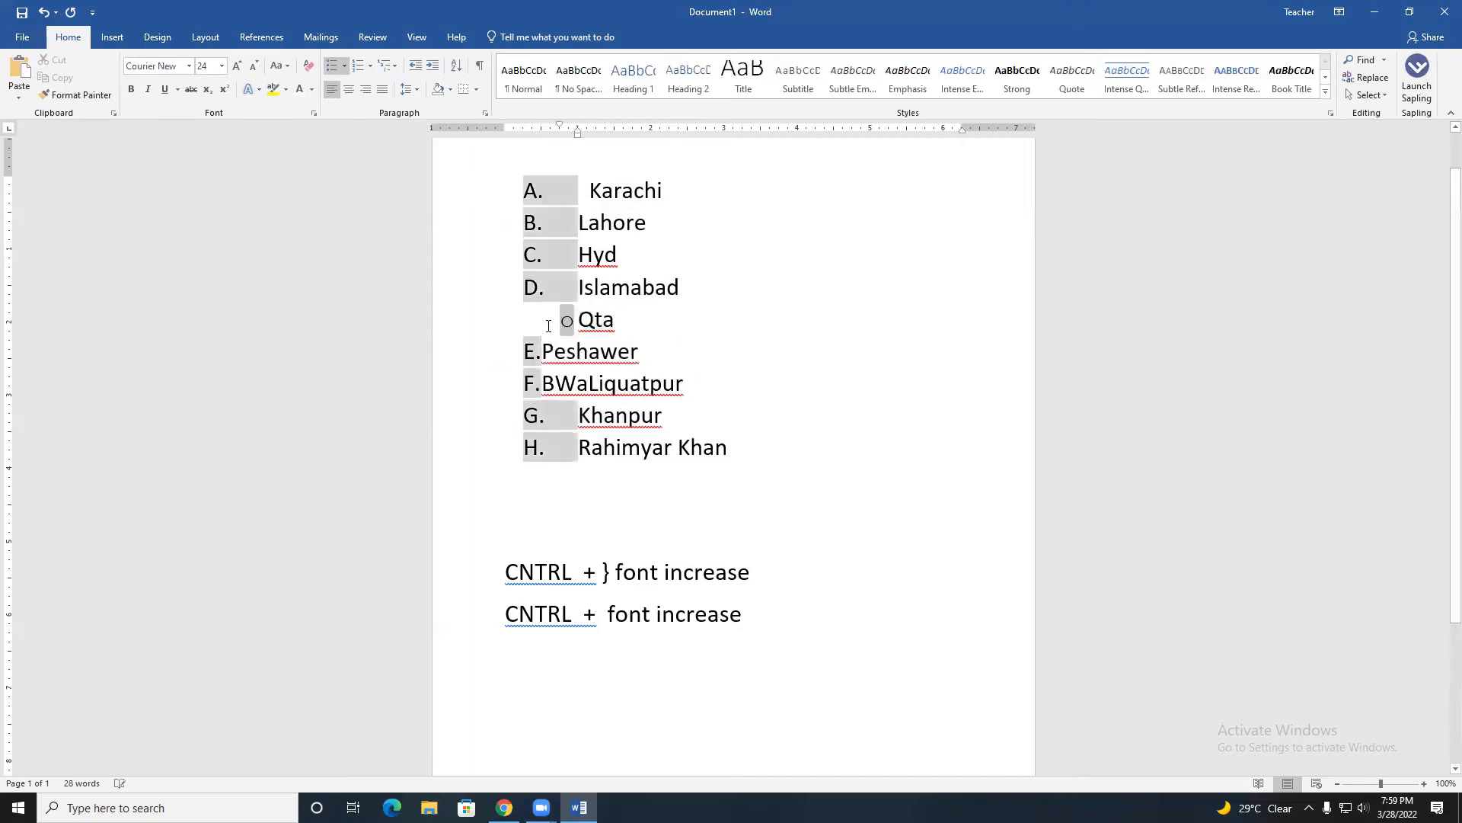
{"action": "key", "text": "ctrl+z"}
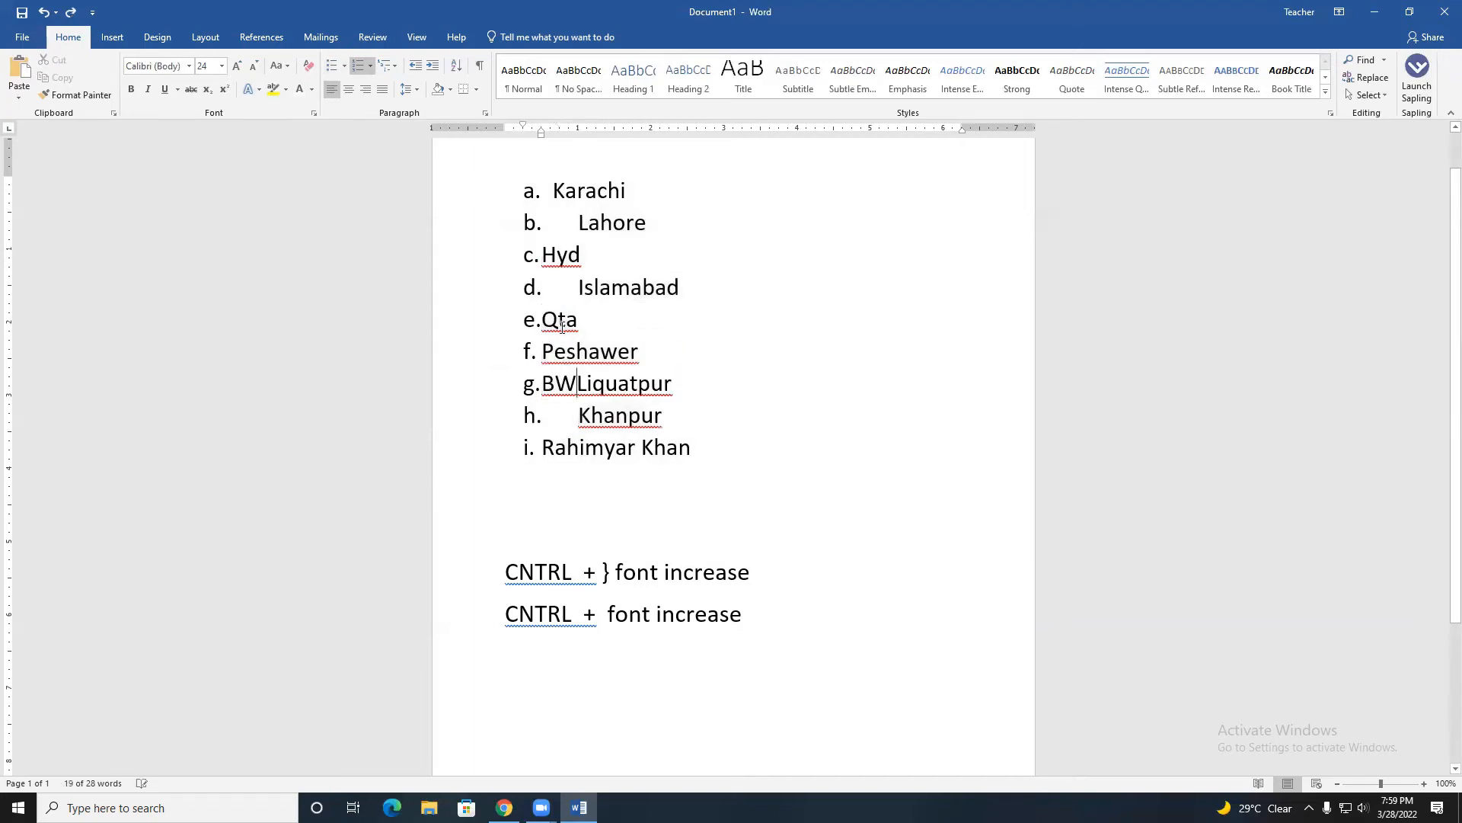
{"action": "left_click_drag", "start_coordinate": [691, 457], "coordinate": [447, 209]}
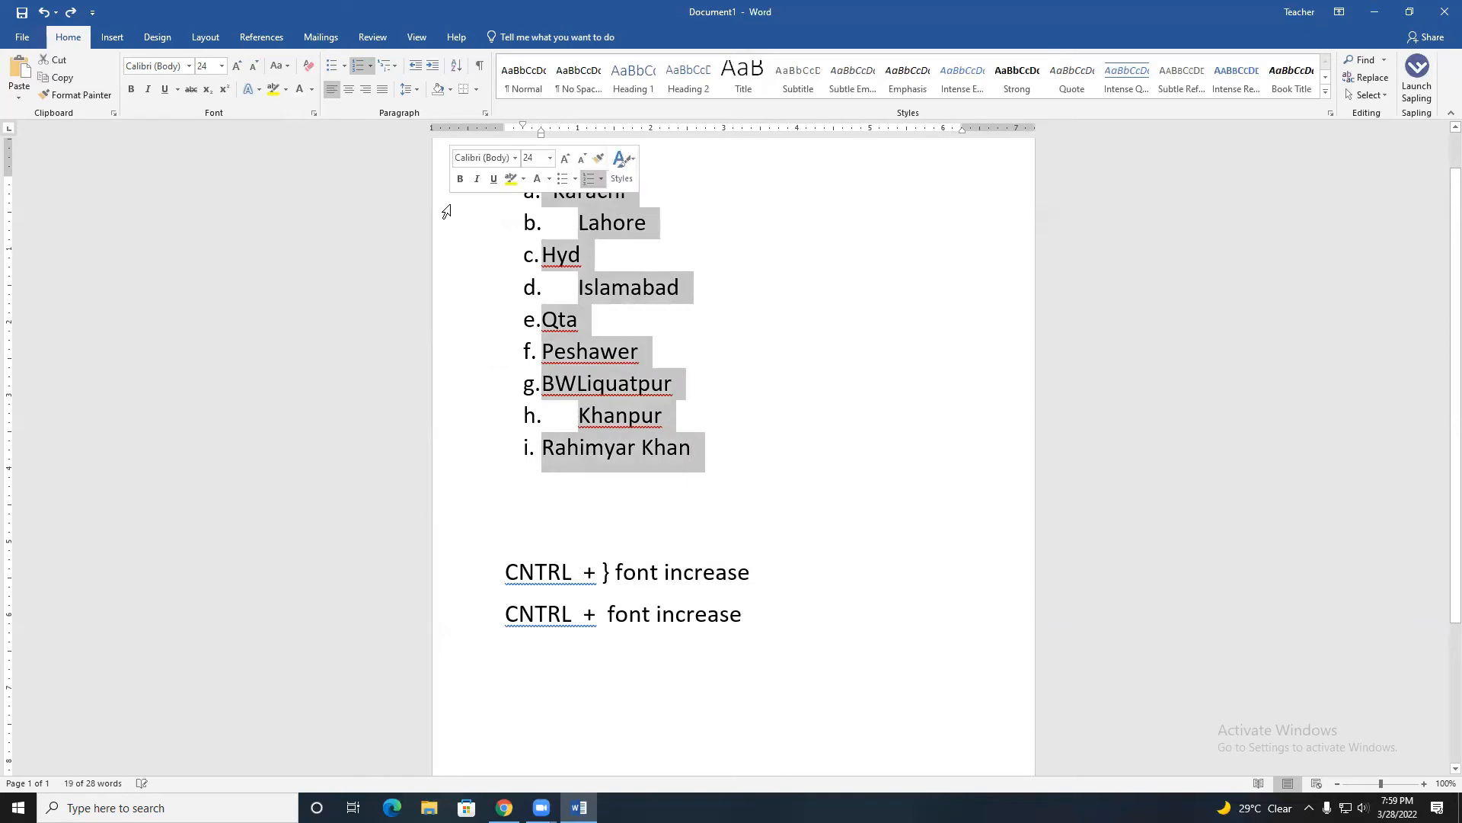
{"action": "key", "text": "Delete"}
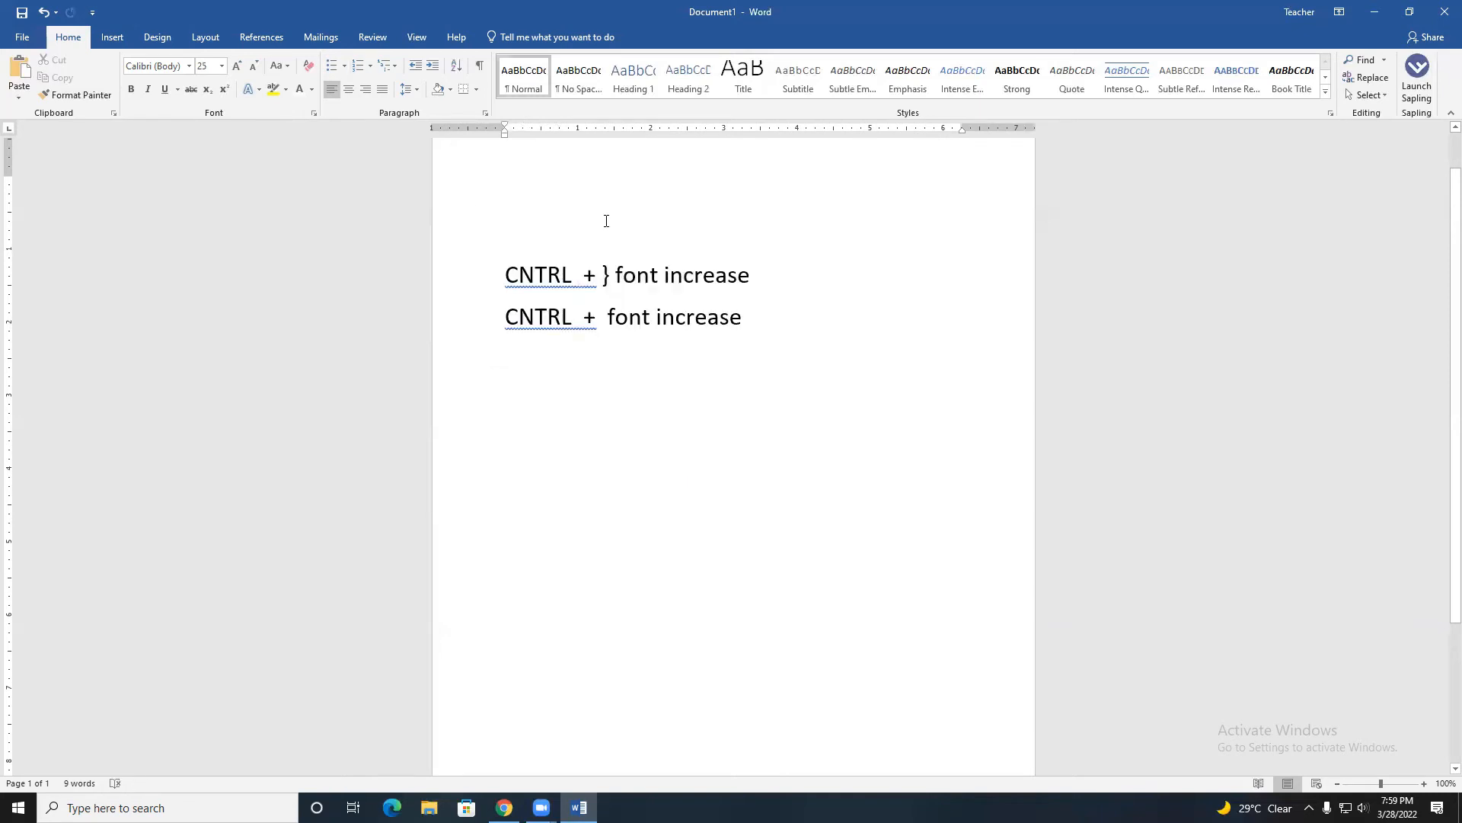
{"action": "key", "text": "ctrl+z"}
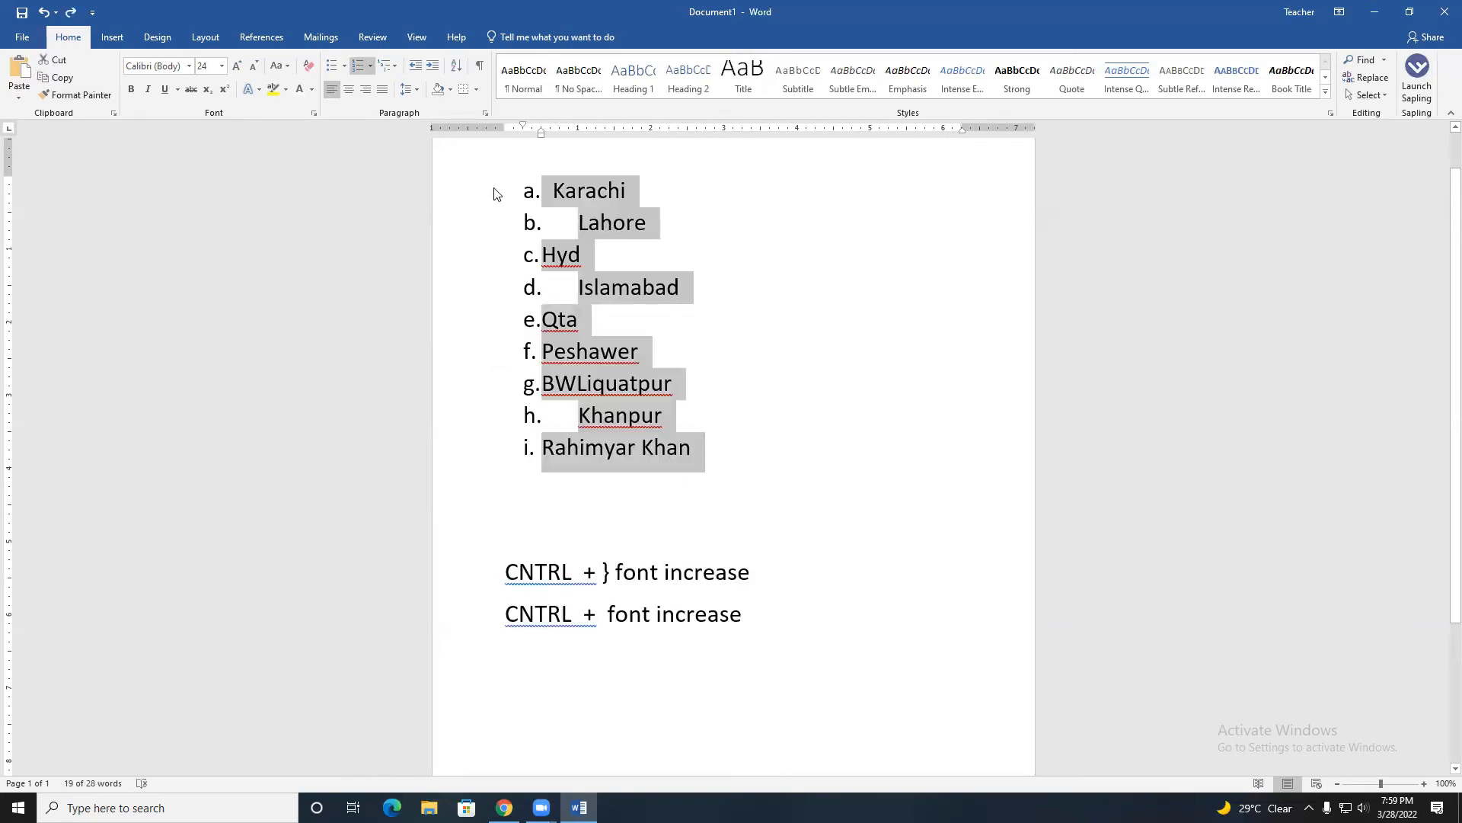
{"action": "left_click", "coordinate": [345, 66]}
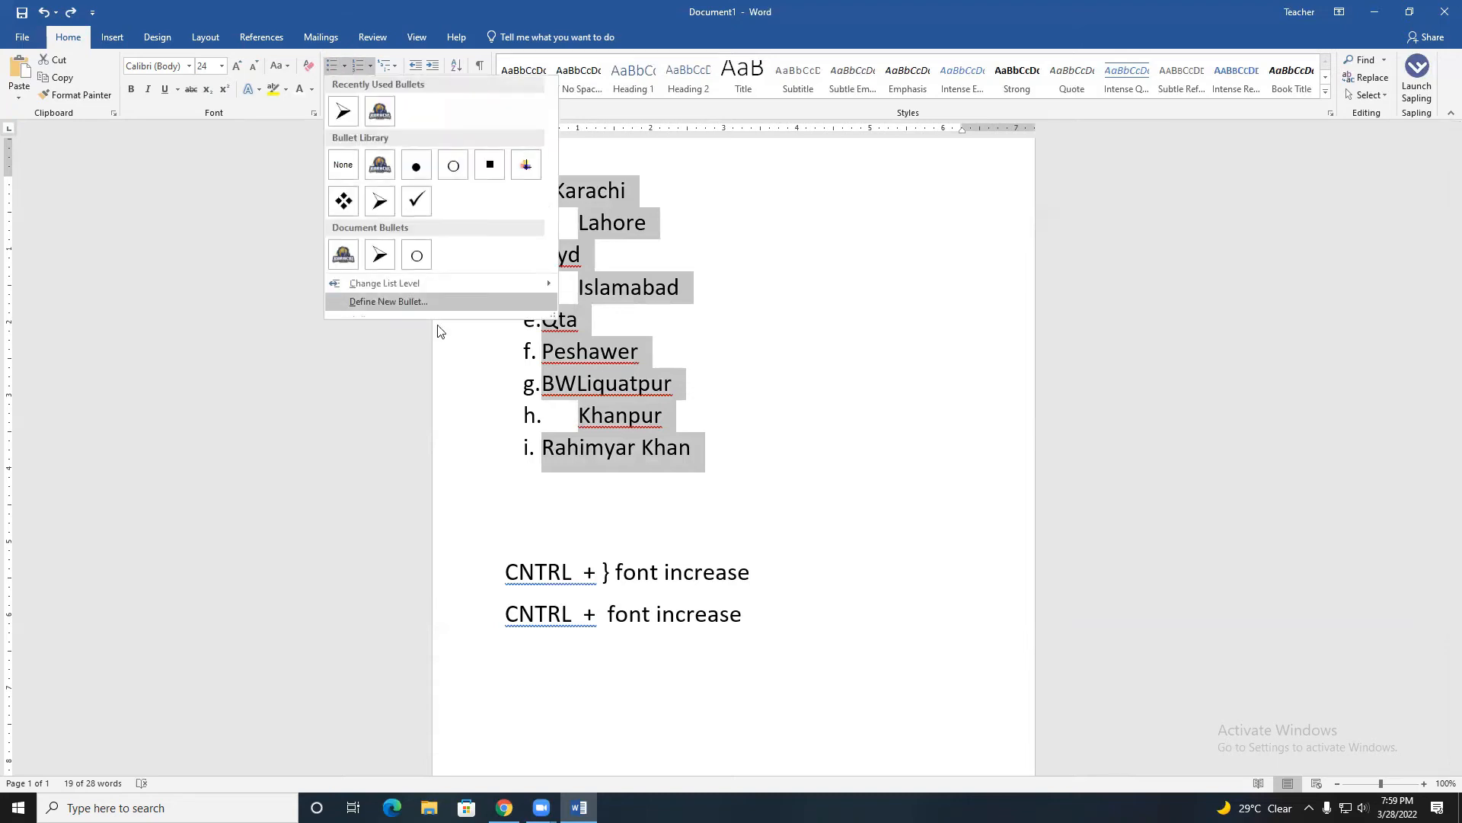
{"action": "left_click", "coordinate": [399, 368]}
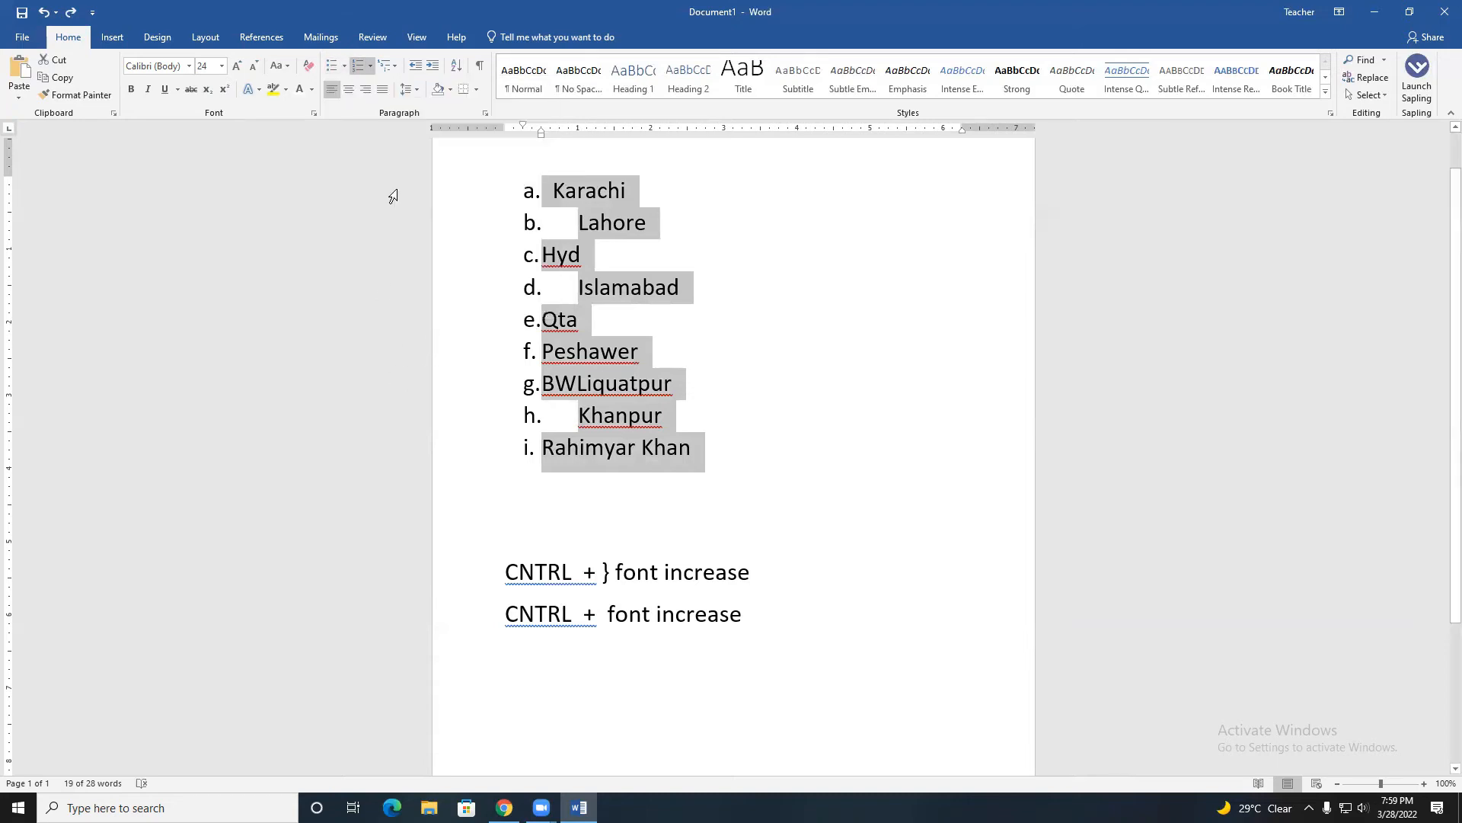
{"action": "left_click", "coordinate": [372, 70]}
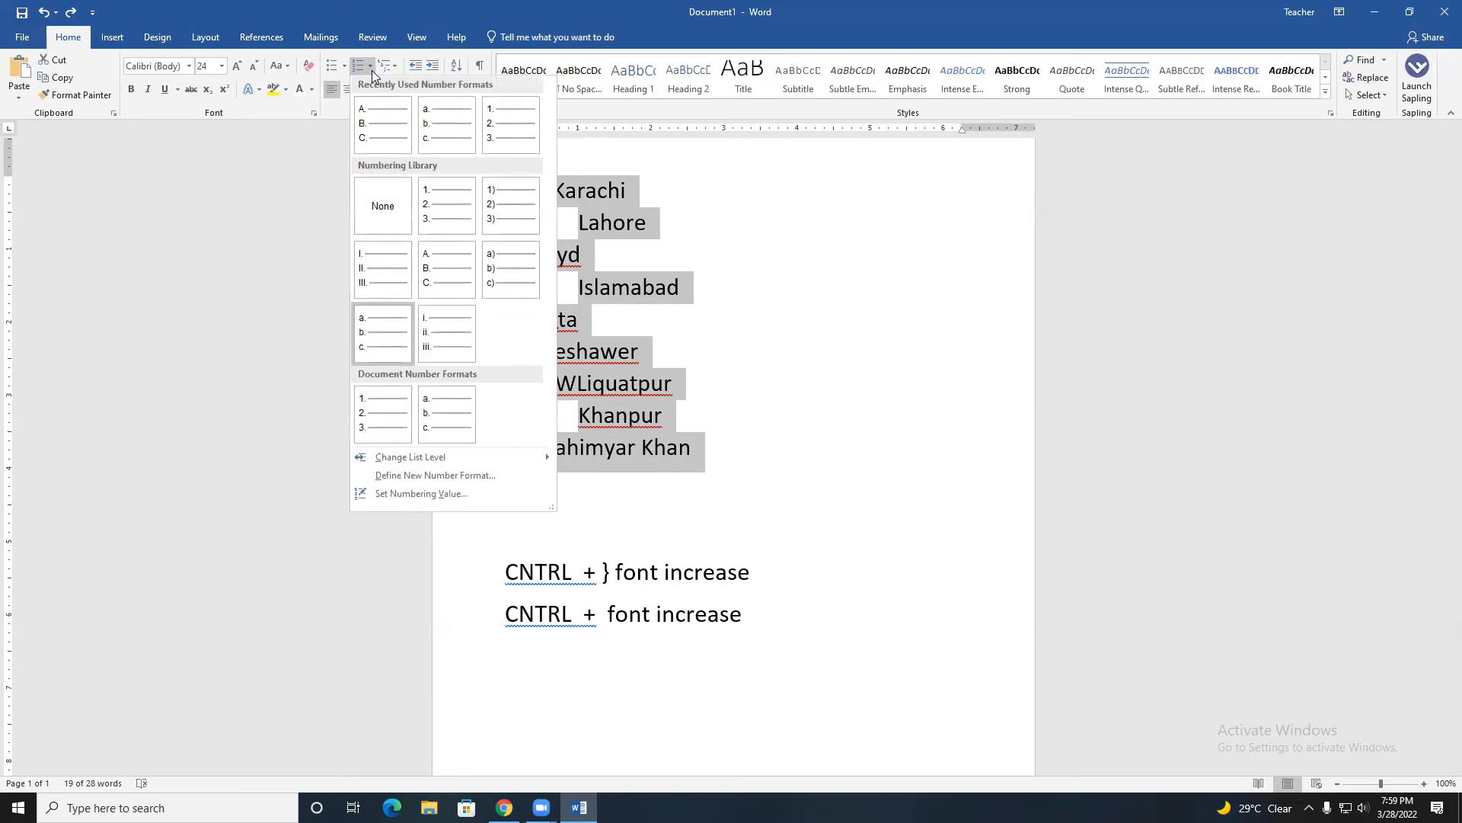
{"action": "left_click", "coordinate": [373, 202]}
{"action": "left_click", "coordinate": [647, 364]}
{"action": "left_click", "coordinate": [516, 190]}
{"action": "key", "text": "BackSpace"}
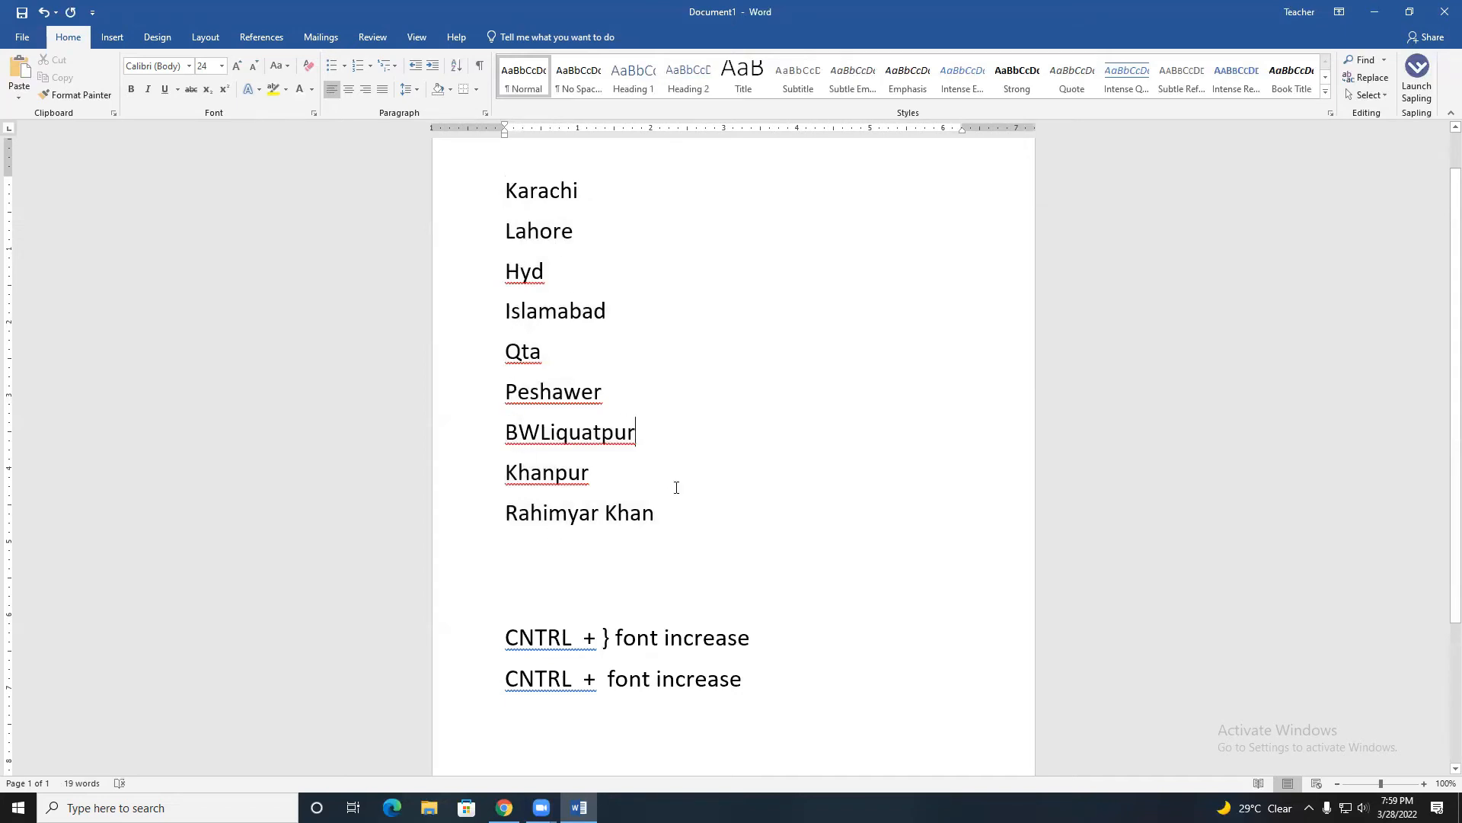
{"action": "left_click", "coordinate": [676, 513], "text": "shift"}
{"action": "left_click", "coordinate": [735, 437]}
{"action": "left_click", "coordinate": [679, 579]}
{"action": "key", "text": "Return"}
{"action": "key", "text": "Return"}
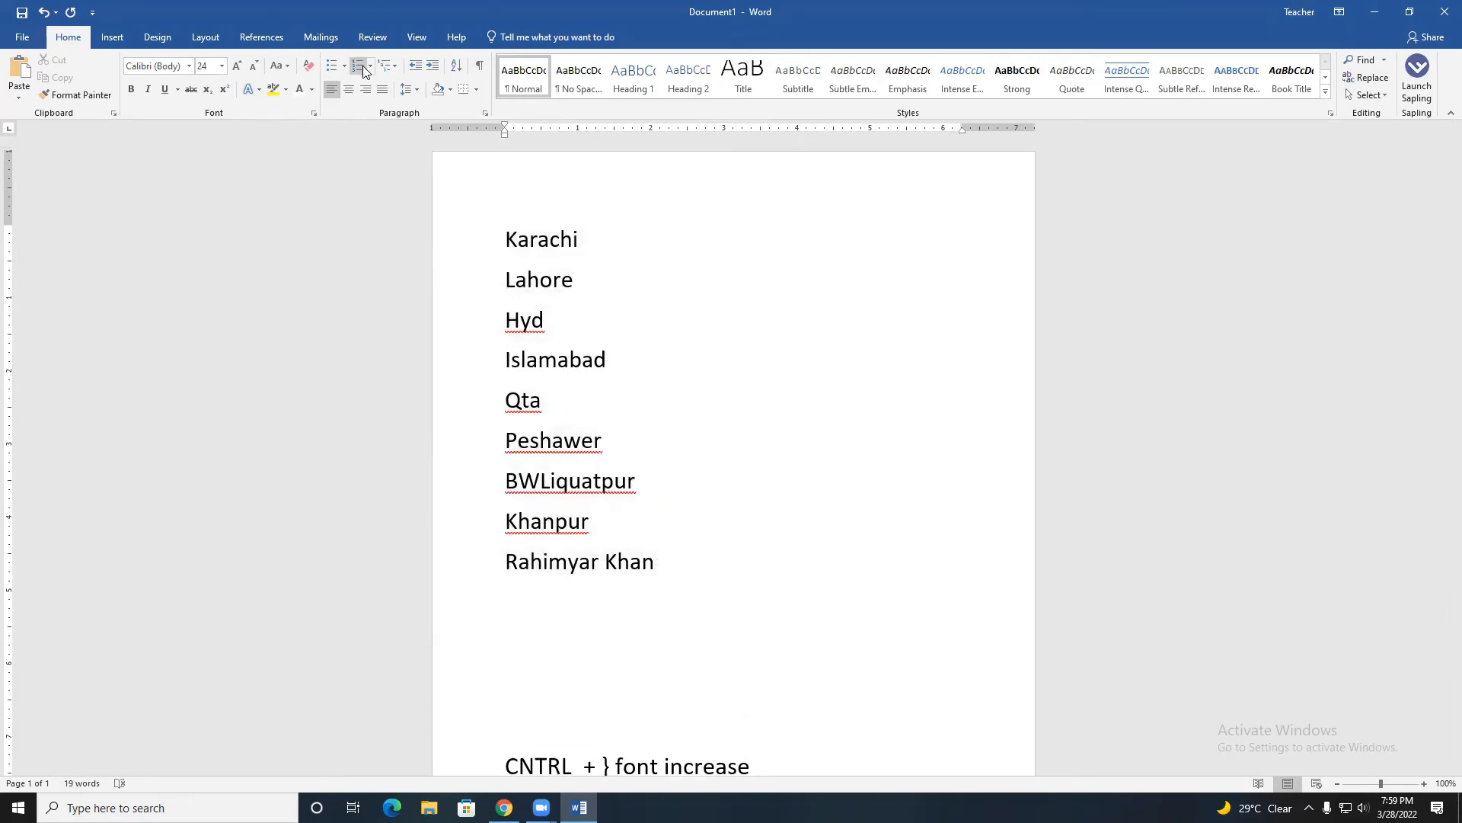
{"action": "left_click", "coordinate": [372, 66]}
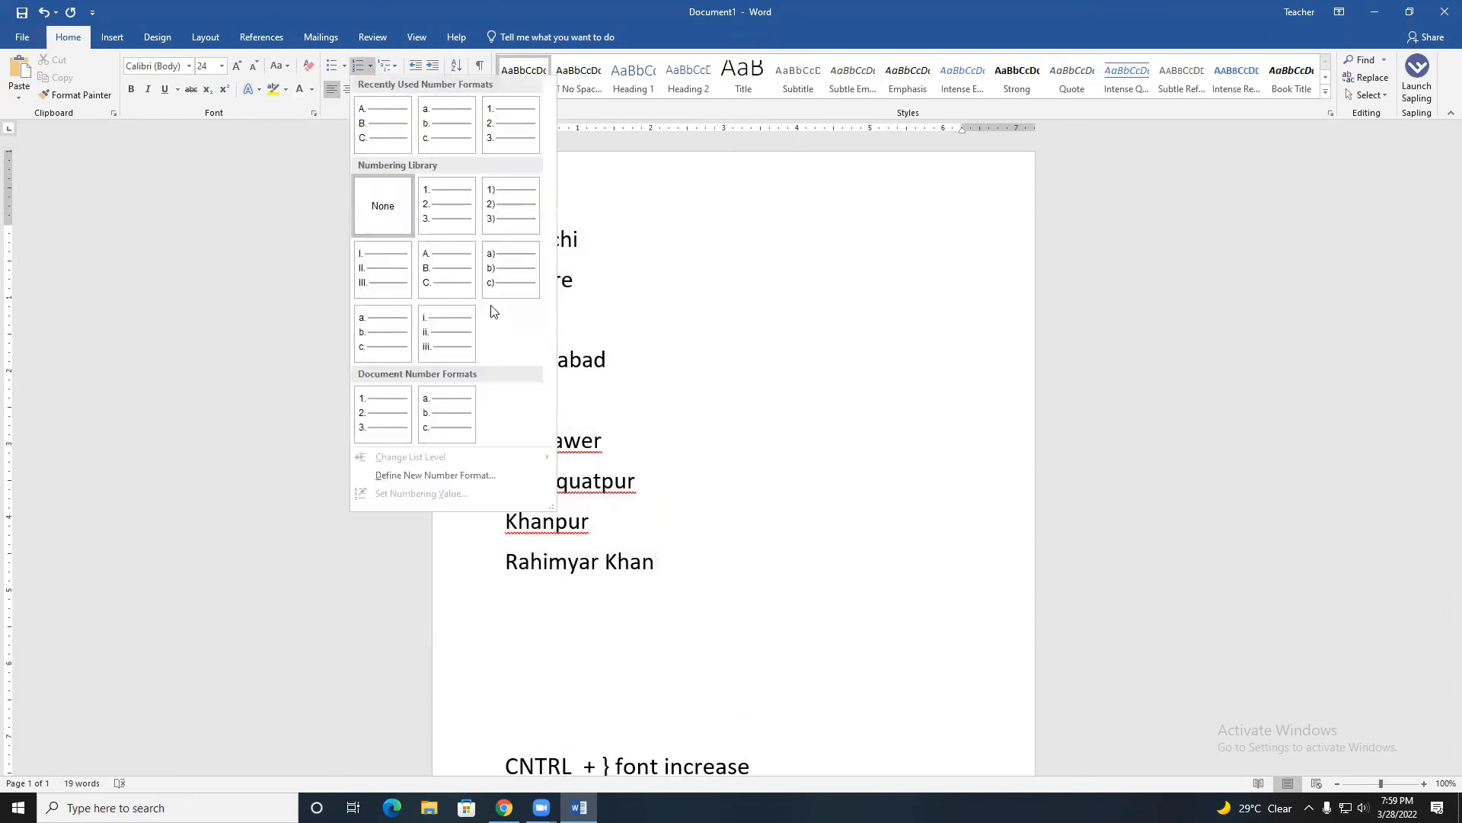
{"action": "left_click", "coordinate": [452, 213]}
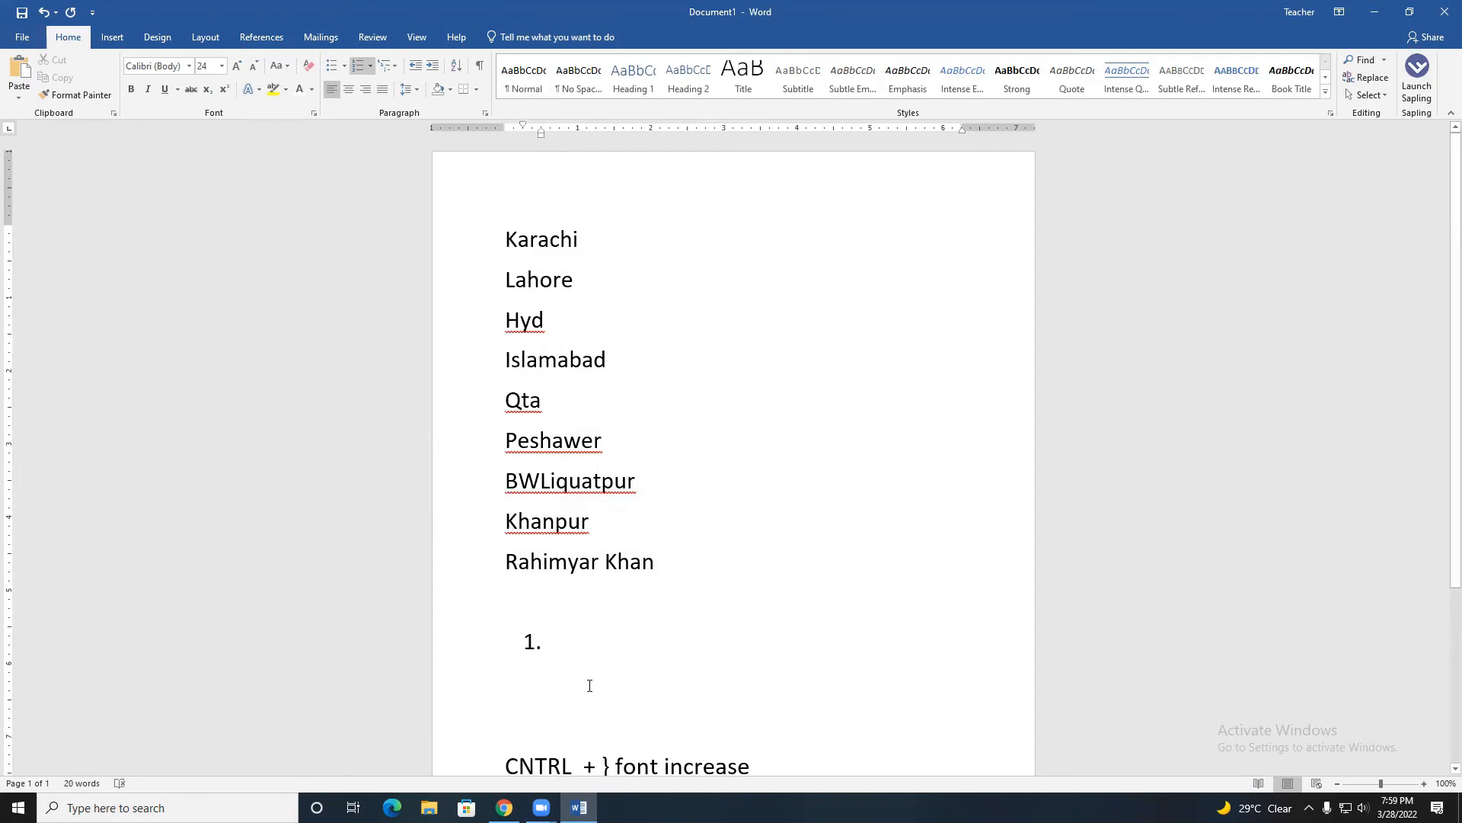
{"action": "type", "text": "hyd"}
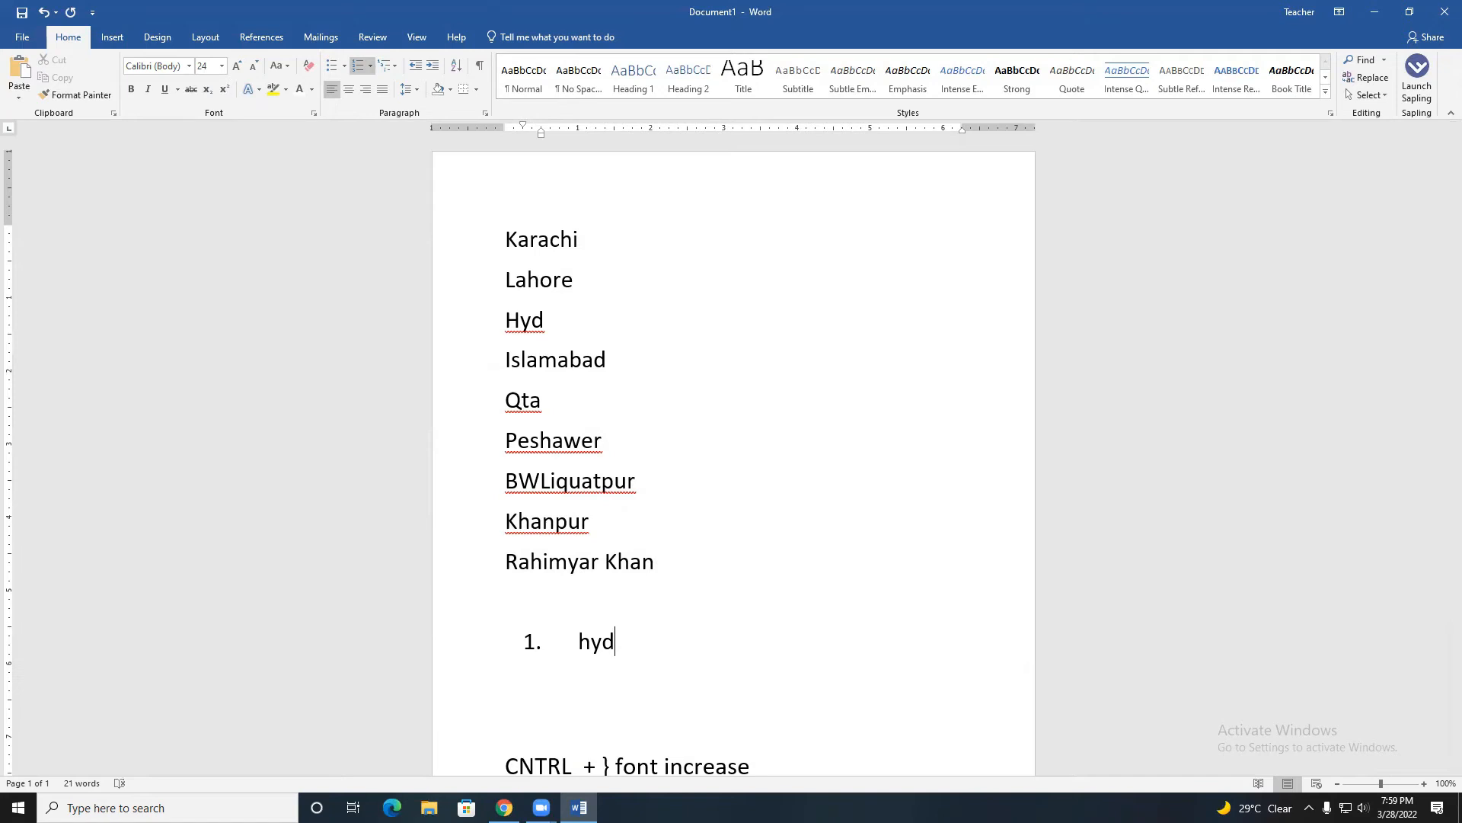
{"action": "key", "text": "Return"}
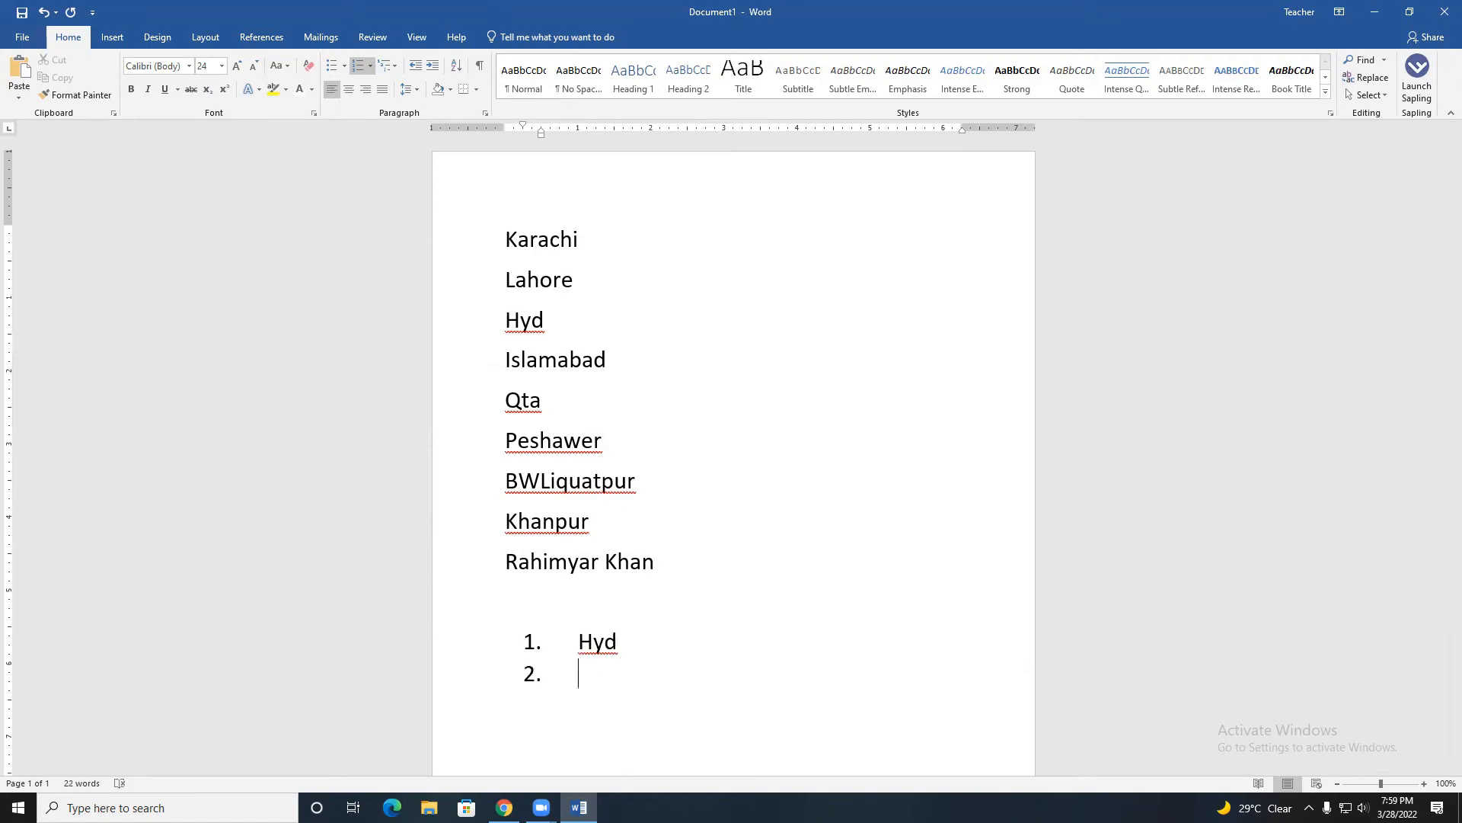
{"action": "type", "text": "khi"}
{"action": "key", "text": "Return"}
{"action": "type", "text": "badin"}
{"action": "key", "text": "Return"}
{"action": "scroll", "coordinate": [621, 626], "scroll_direction": "down", "scroll_amount": 2}
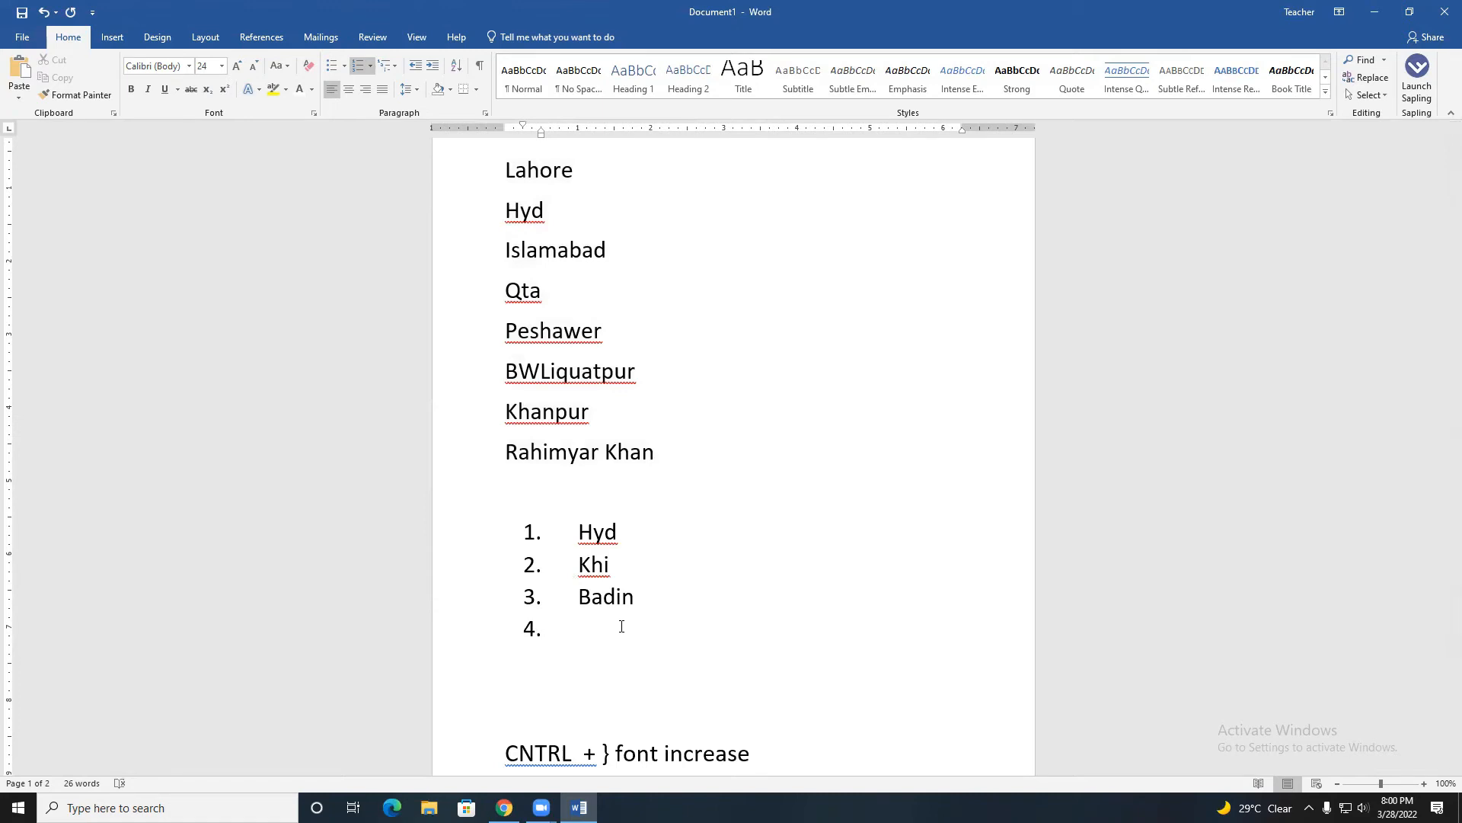
{"action": "key", "text": "Return"}
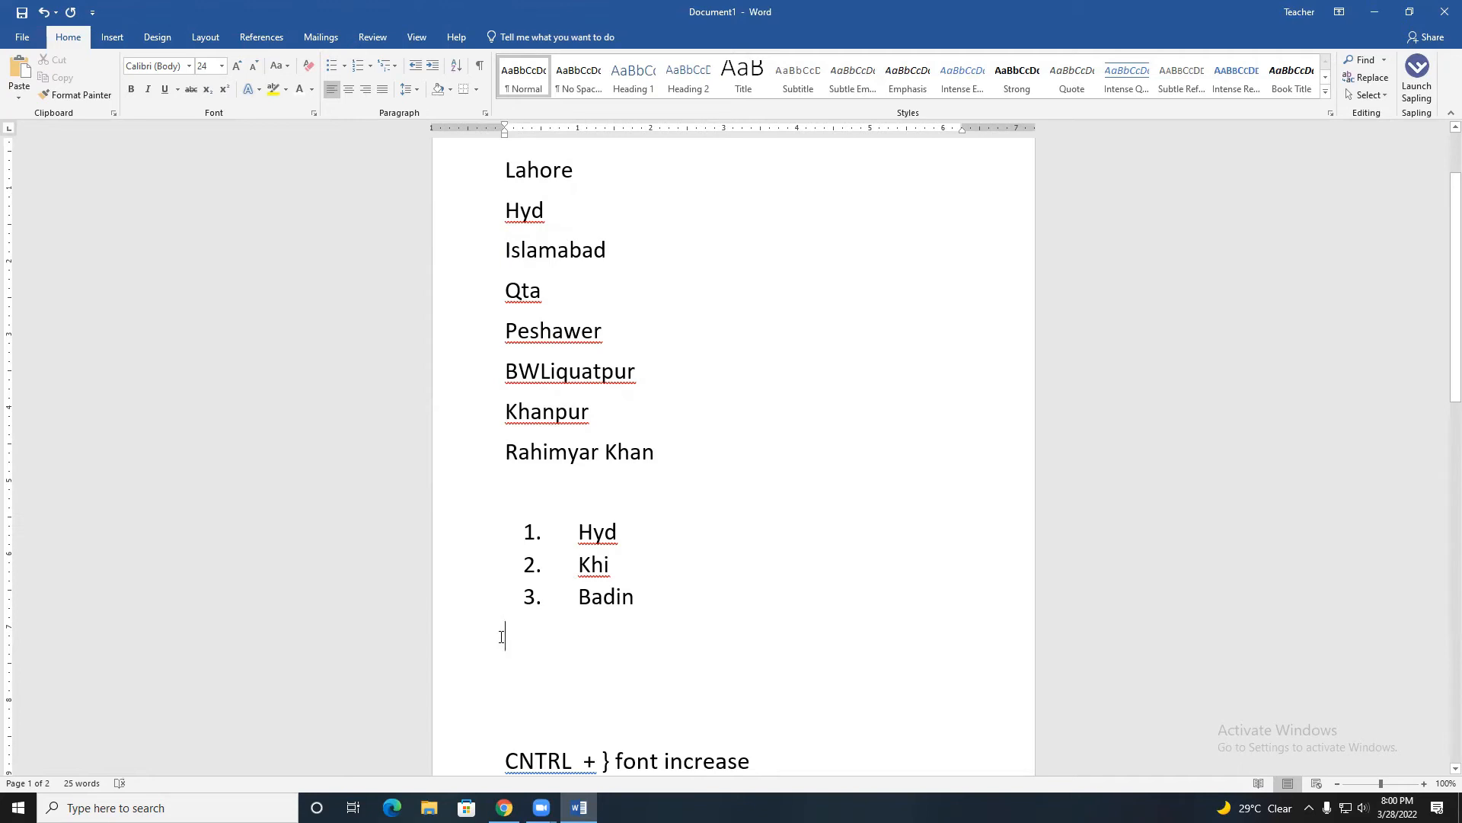
{"action": "type", "text": "h"}
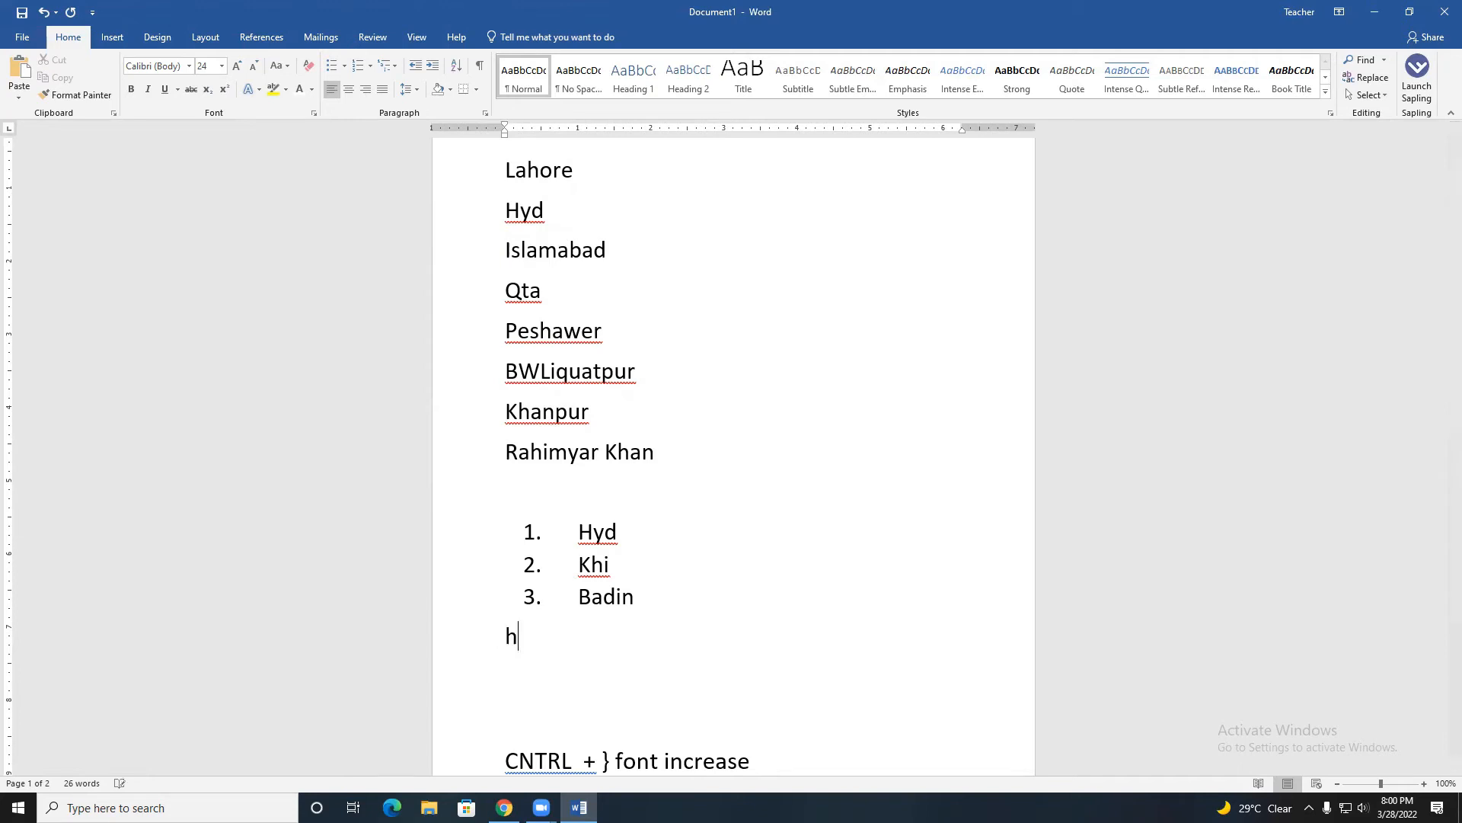
{"action": "type", "text": "ello I am a Pa"}
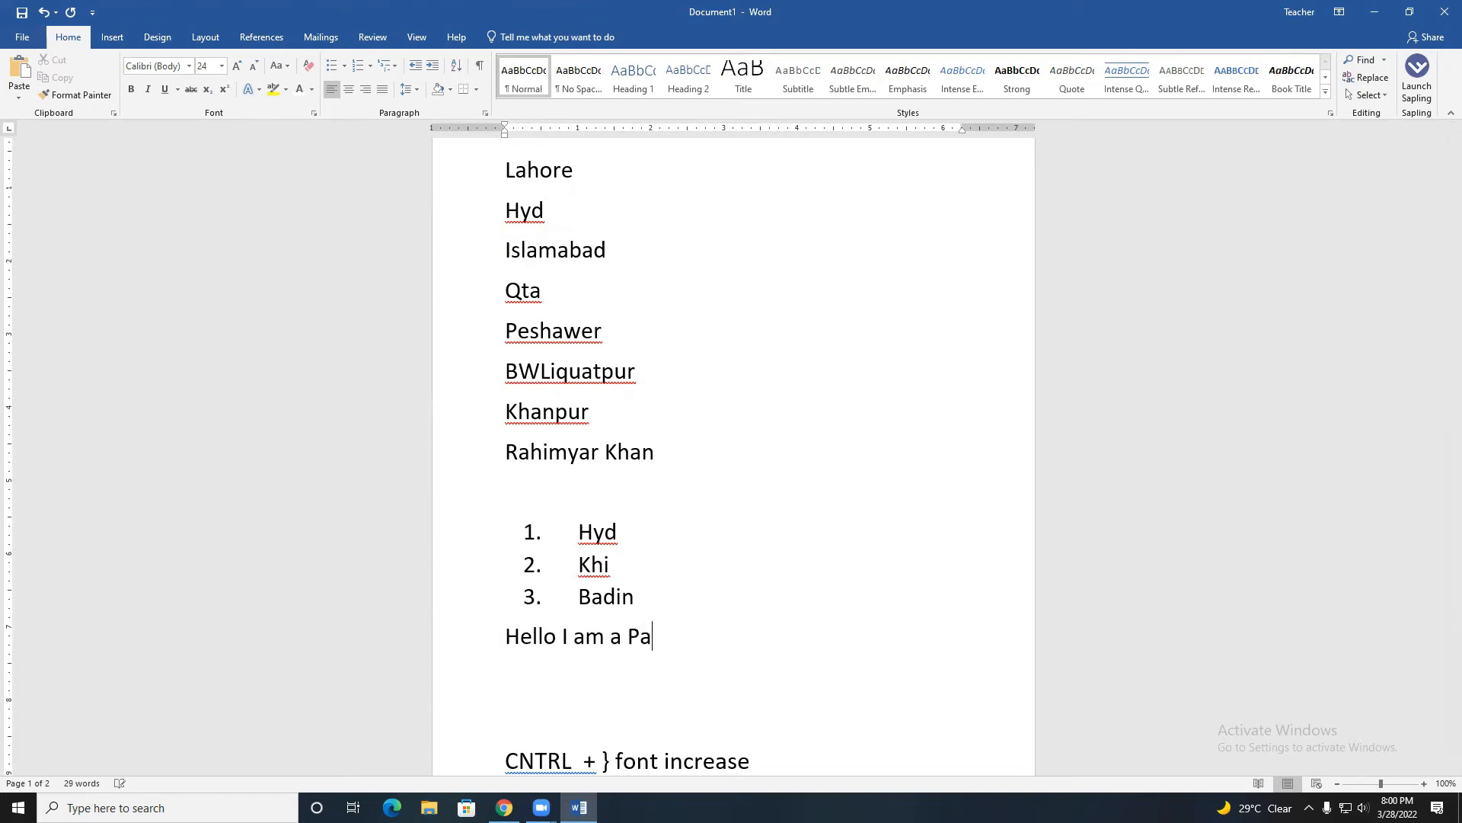
{"action": "type", "text": "kistani"}
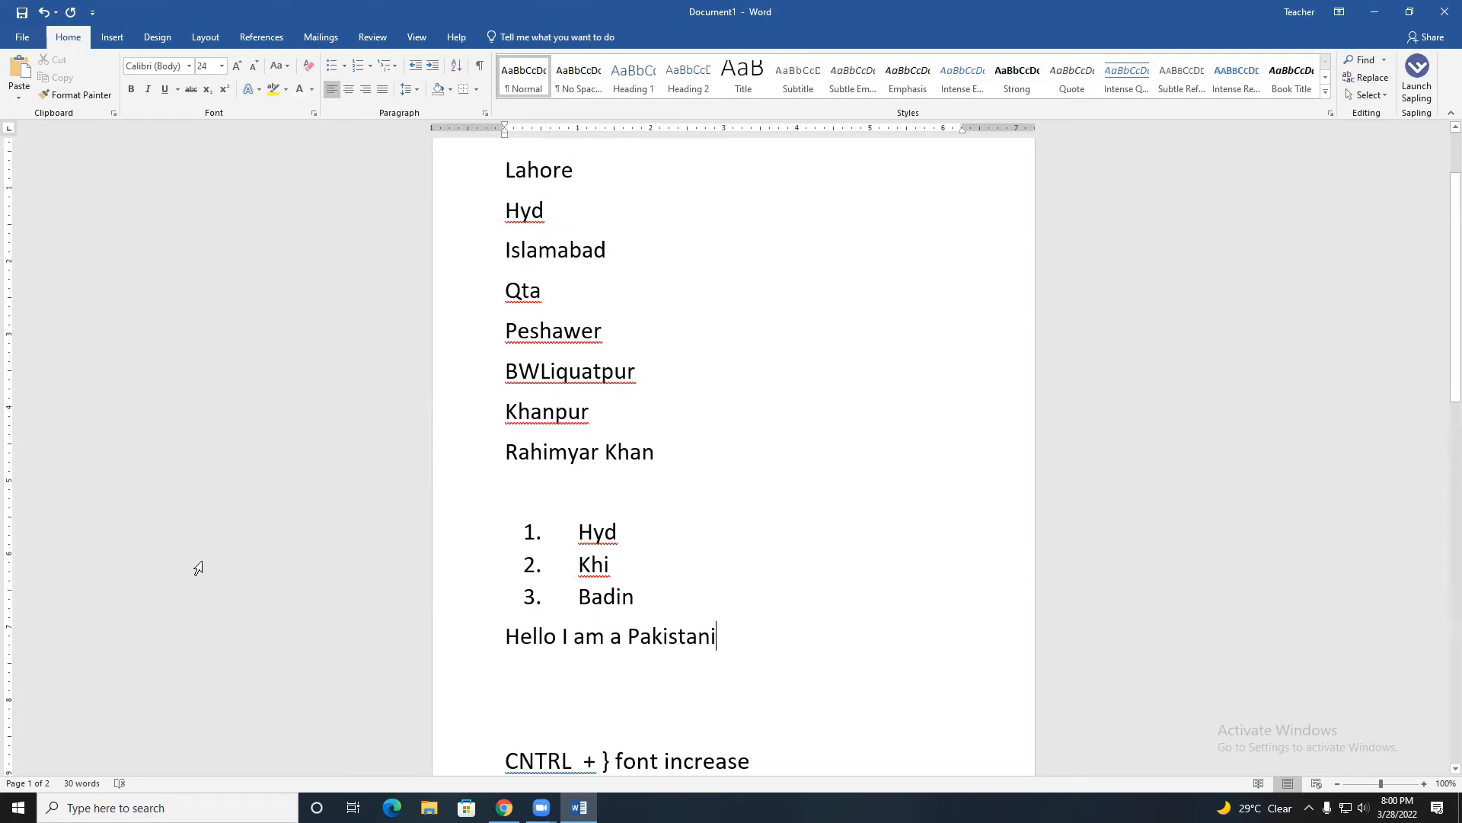
{"action": "left_click_drag", "start_coordinate": [523, 535], "coordinate": [537, 569]}
{"action": "mouse_move", "coordinate": [505, 646]}
{"action": "left_mouse_down"}
{"action": "mouse_move", "coordinate": [540, 653]}
{"action": "mouse_move", "coordinate": [505, 636]}
{"action": "left_mouse_up"}
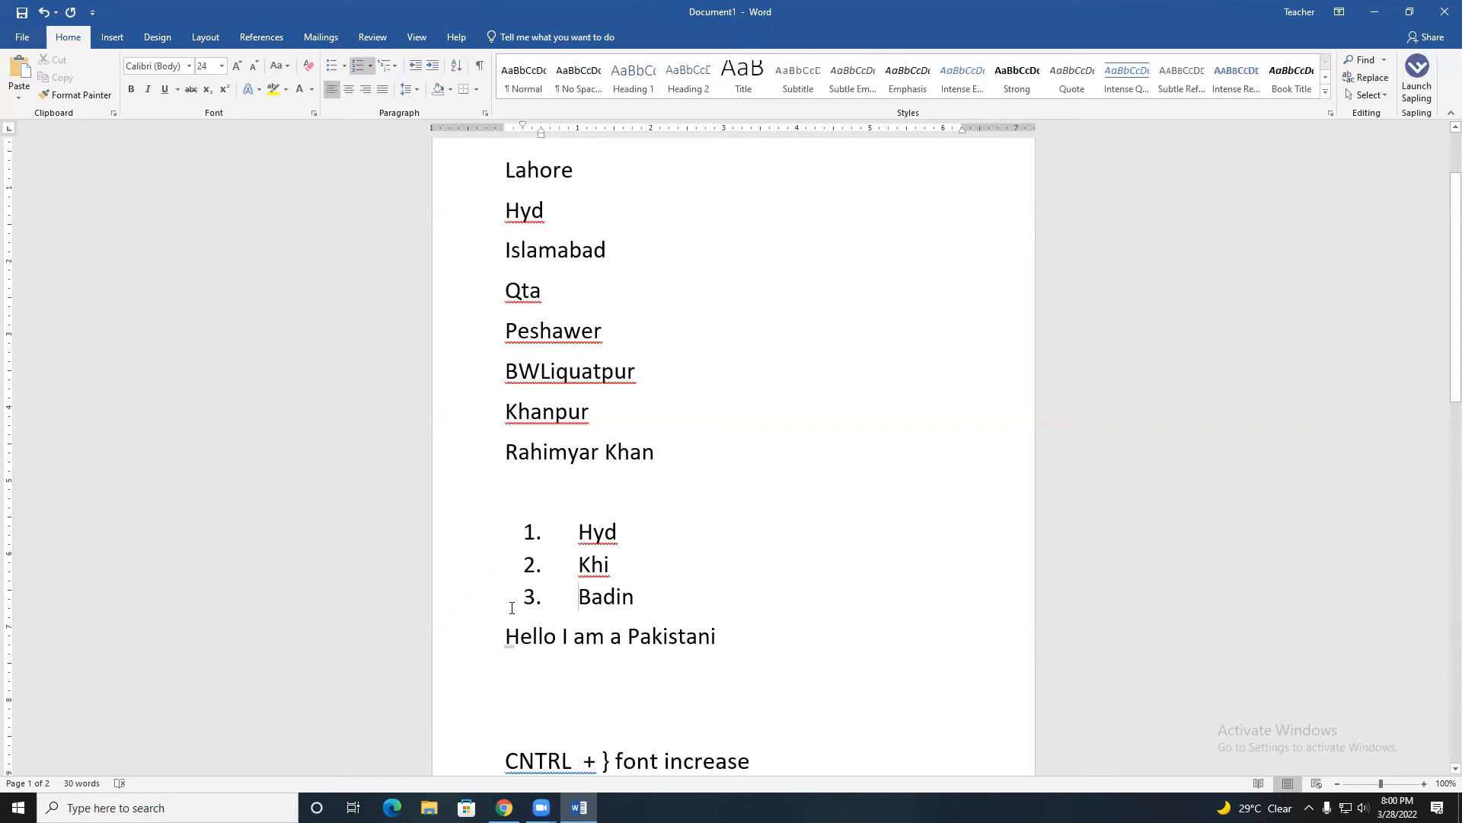
{"action": "left_click", "coordinate": [718, 632]}
{"action": "left_click", "coordinate": [626, 592]}
{"action": "left_click", "coordinate": [653, 597]}
{"action": "key", "text": "Return"}
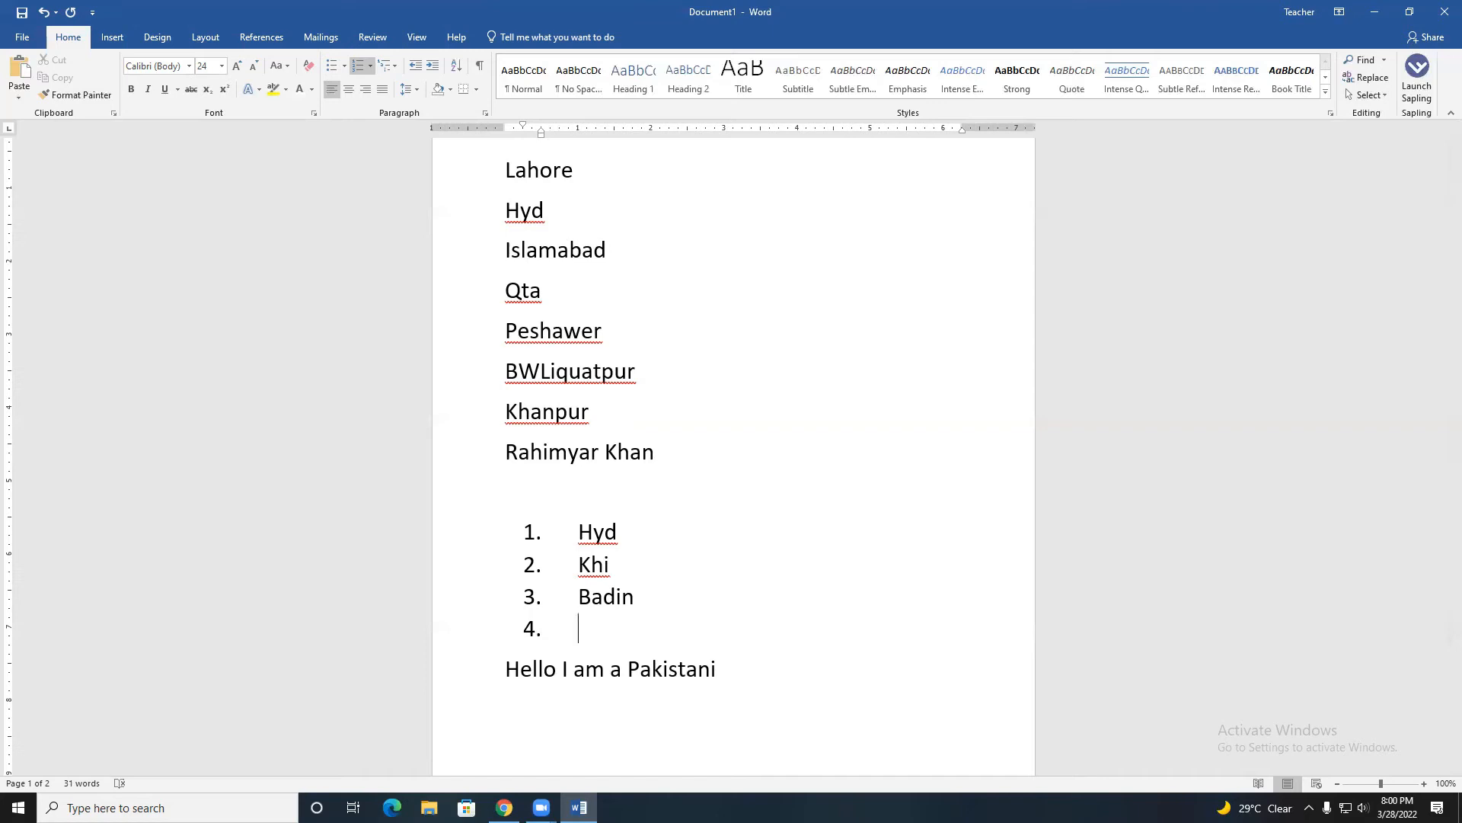
{"action": "key", "text": "BackSpace"}
{"action": "key", "text": "BackSpace"}
{"action": "key", "text": "BackSpace"}
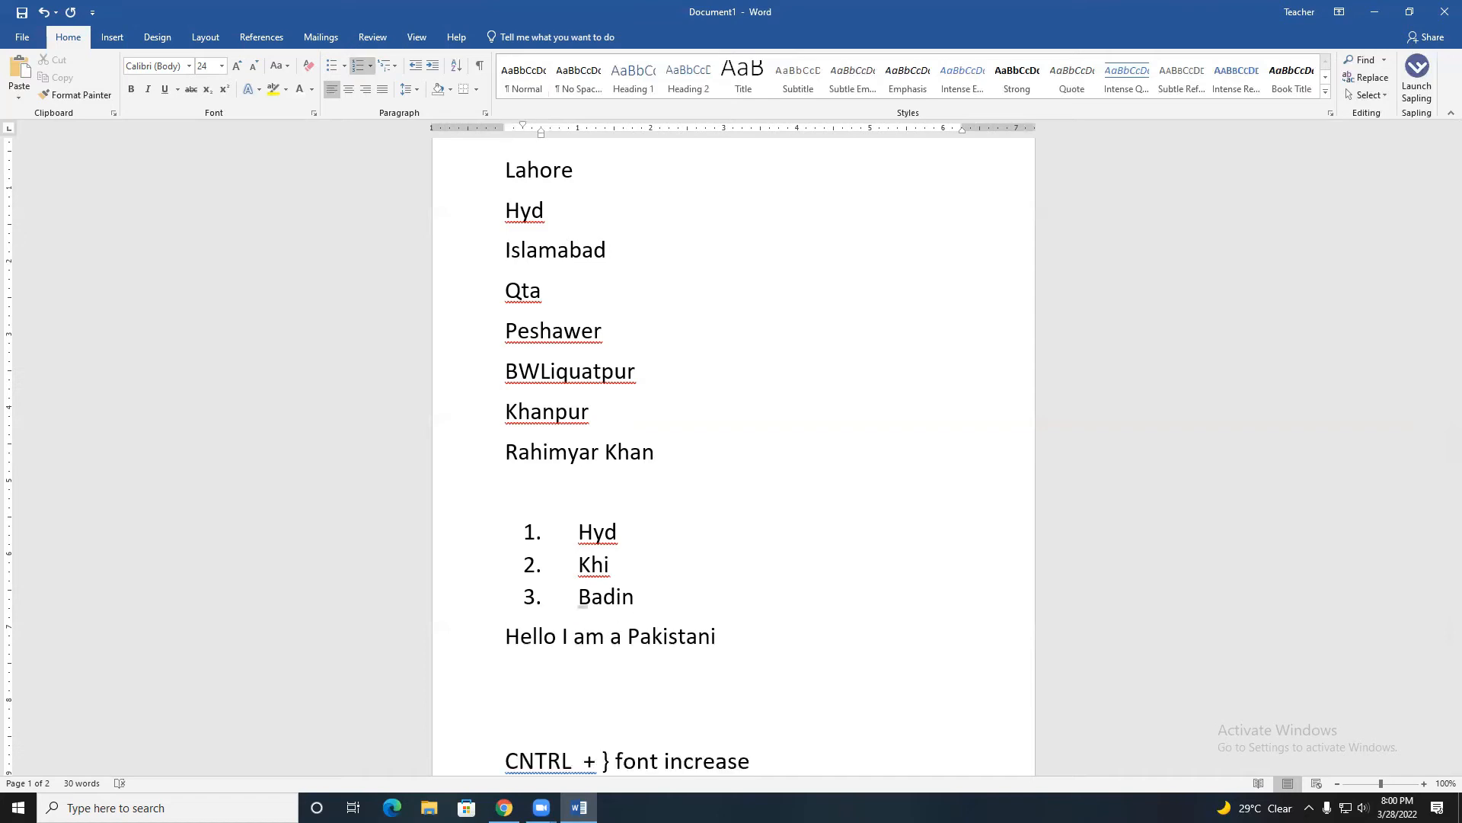
{"action": "key", "text": "Return"}
{"action": "key", "text": "Return"}
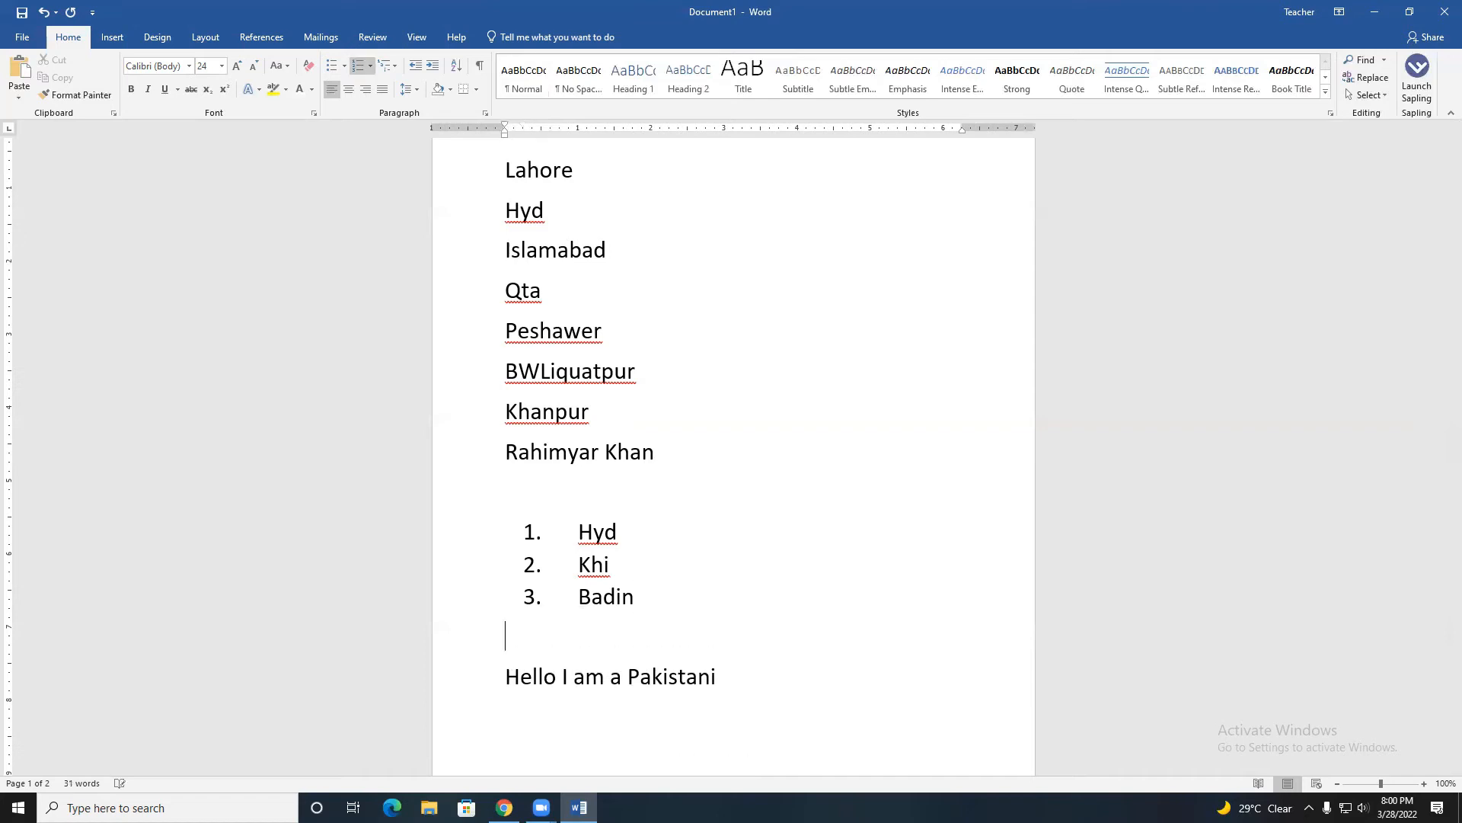
{"action": "key", "text": "BackSpace"}
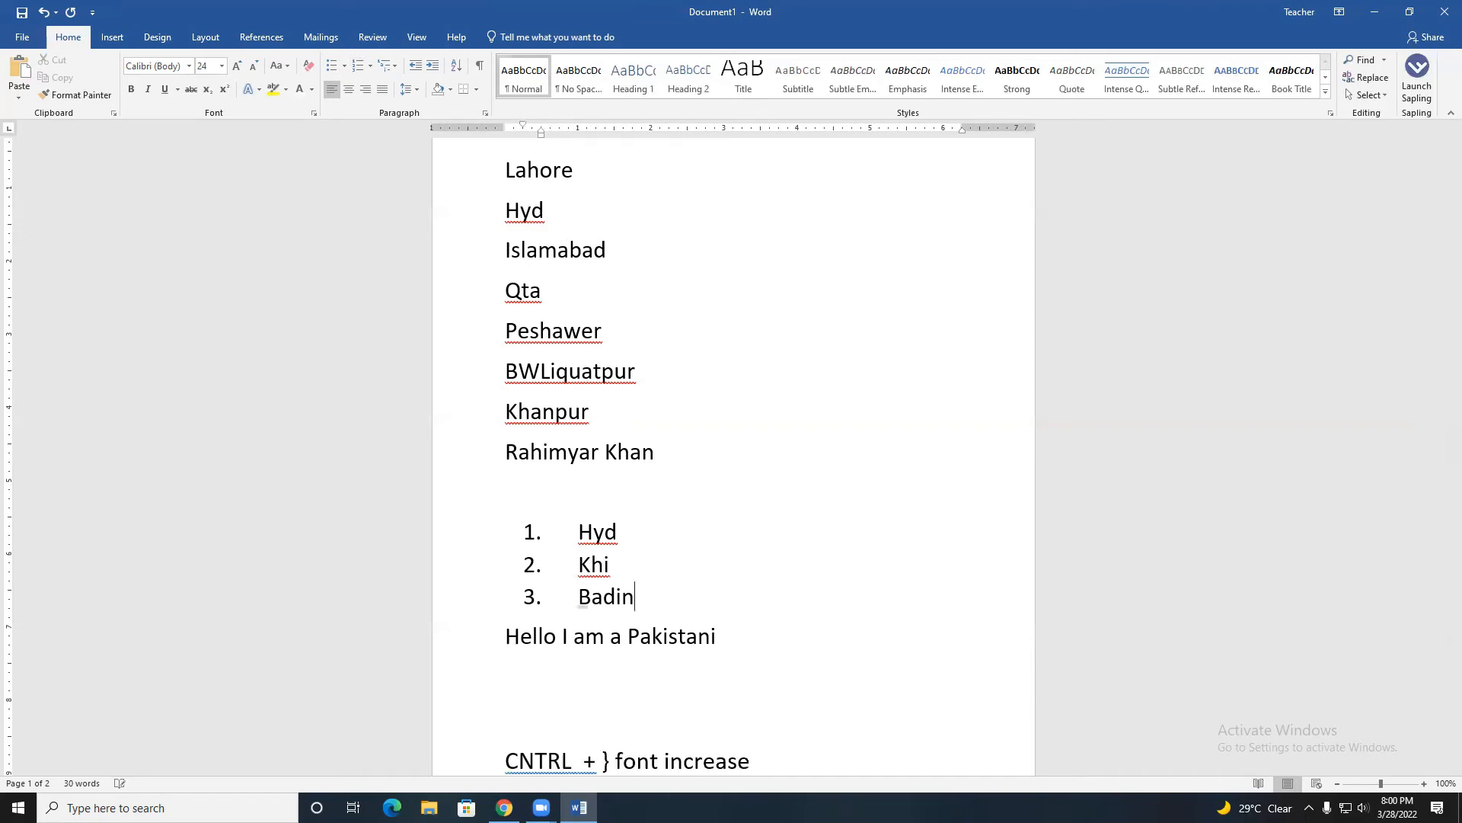
Add a blank line below the 'Hello I am a Pakistani' sentence.
{"action": "left_click", "coordinate": [753, 644]}
{"action": "left_click", "coordinate": [644, 600]}
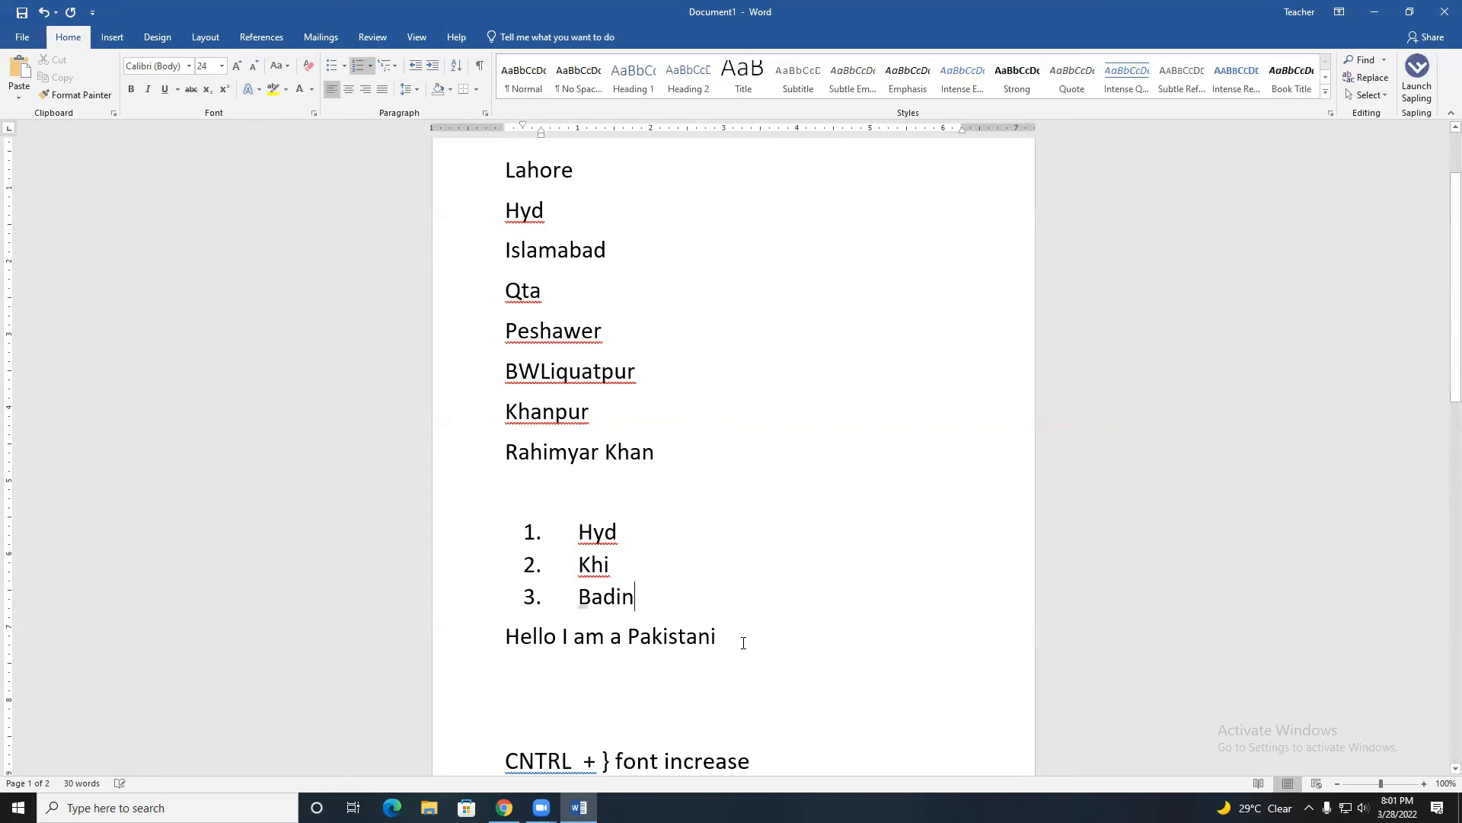
{"action": "left_click_drag", "start_coordinate": [744, 640], "coordinate": [531, 533]}
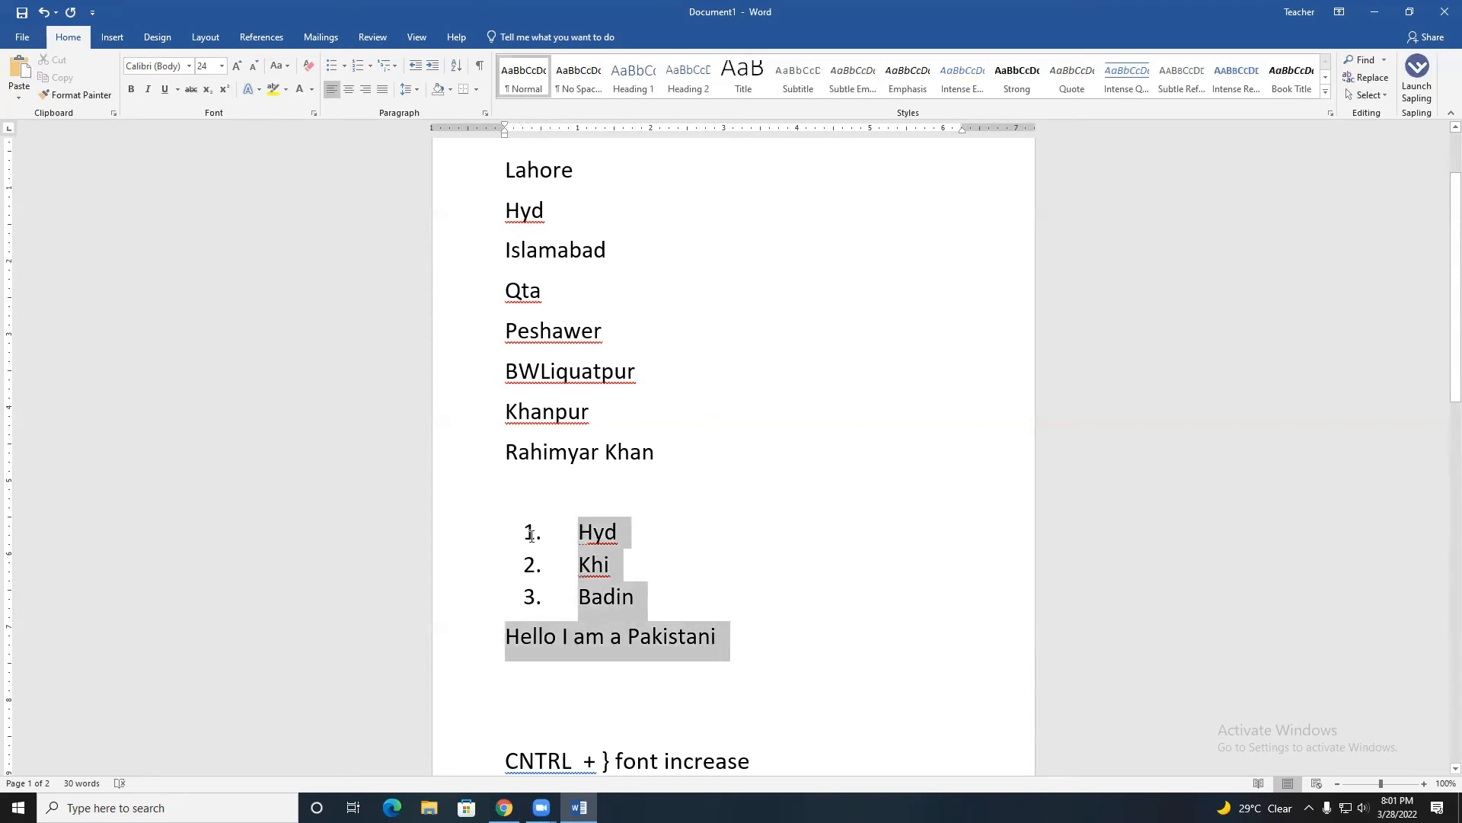
{"action": "left_click", "coordinate": [754, 642]}
{"action": "left_click_drag", "start_coordinate": [754, 642], "coordinate": [530, 533]}
{"action": "left_click", "coordinate": [765, 646]}
{"action": "key", "text": "Return"}
{"action": "key", "text": "Return"}
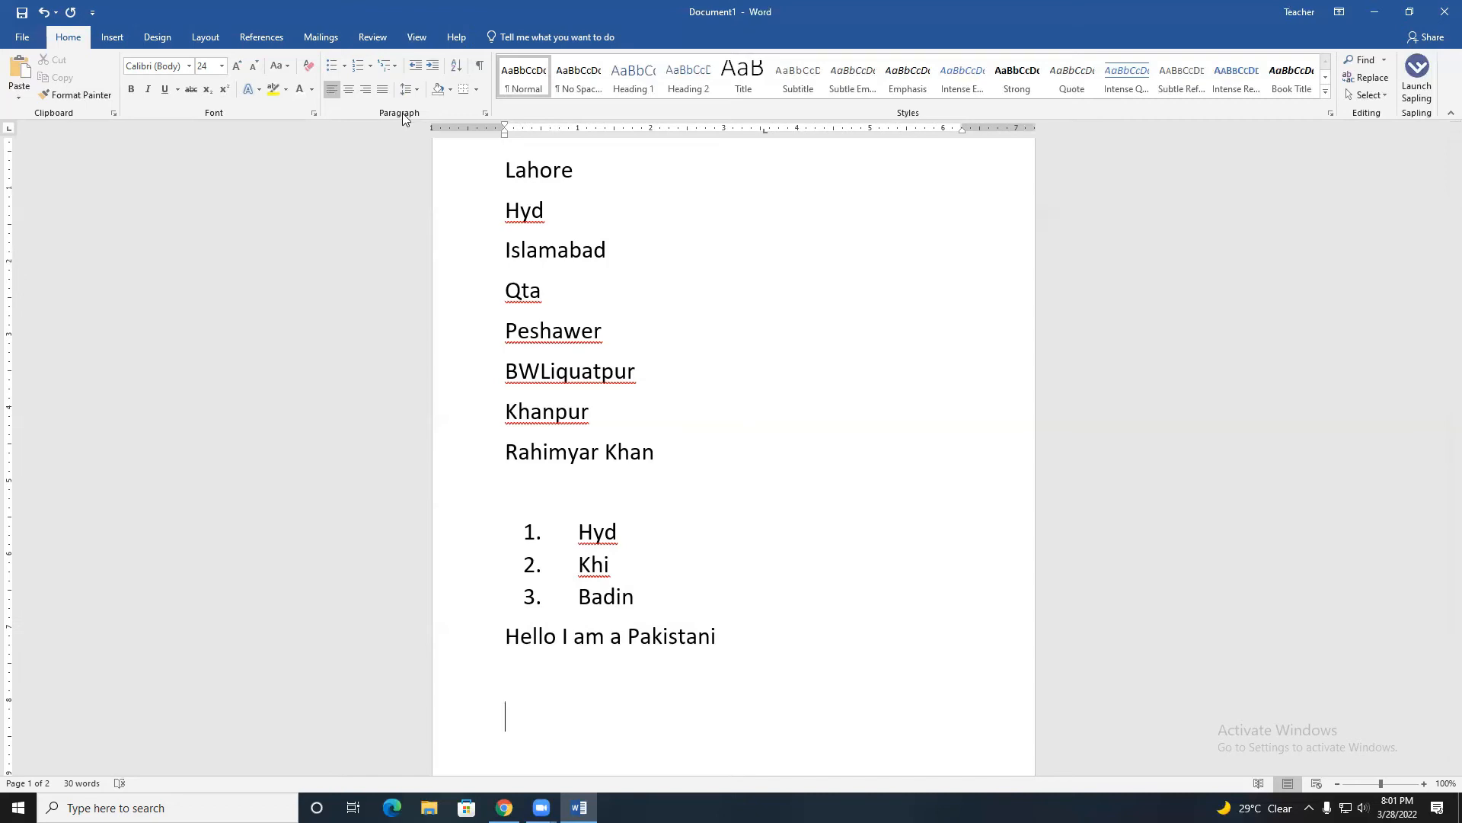
Glance at the Multilevel List gallery without choosing a style, then minimize Word.
{"action": "left_click", "coordinate": [390, 65]}
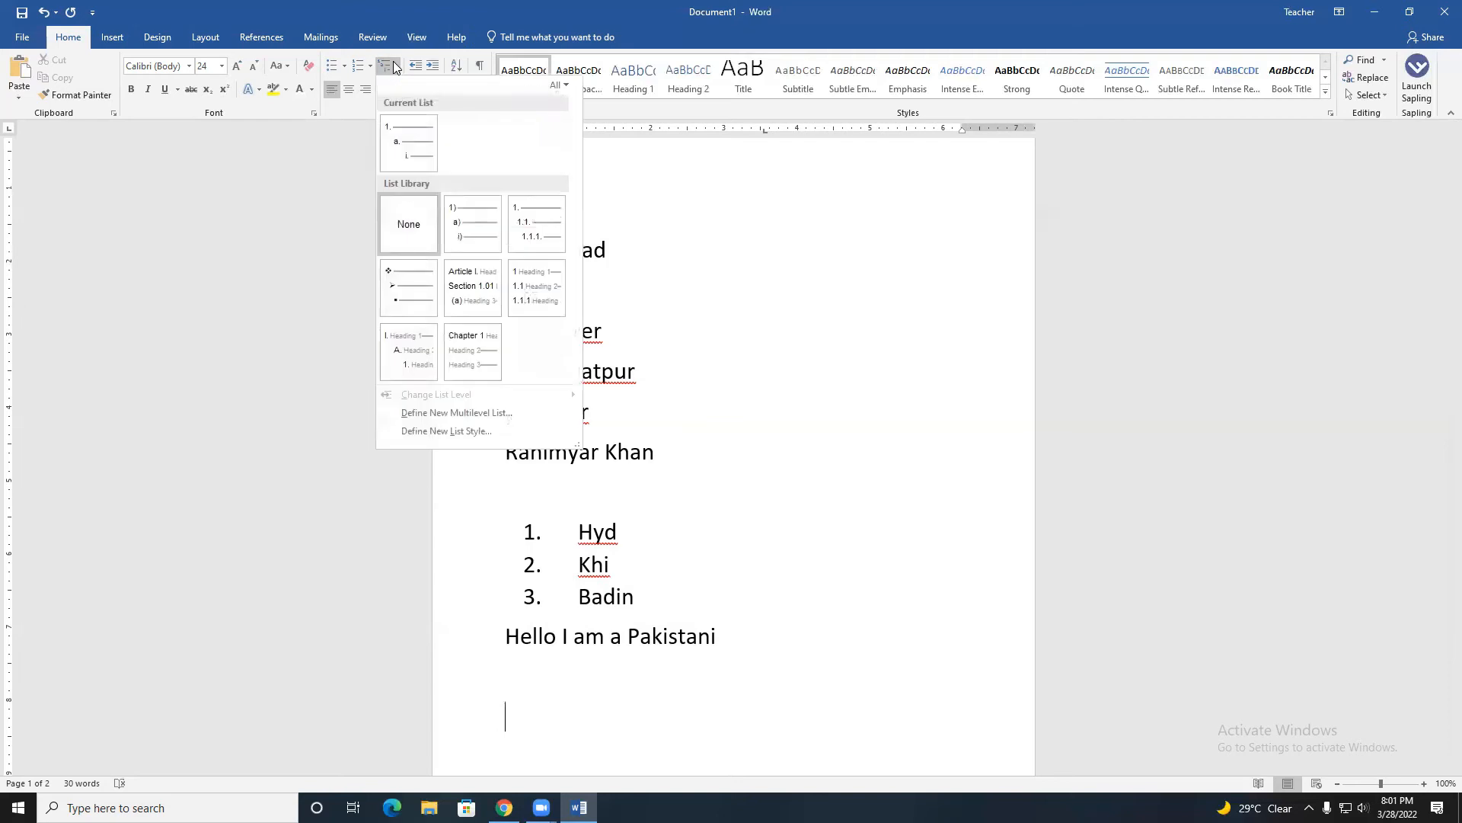
{"action": "left_click", "coordinate": [367, 132]}
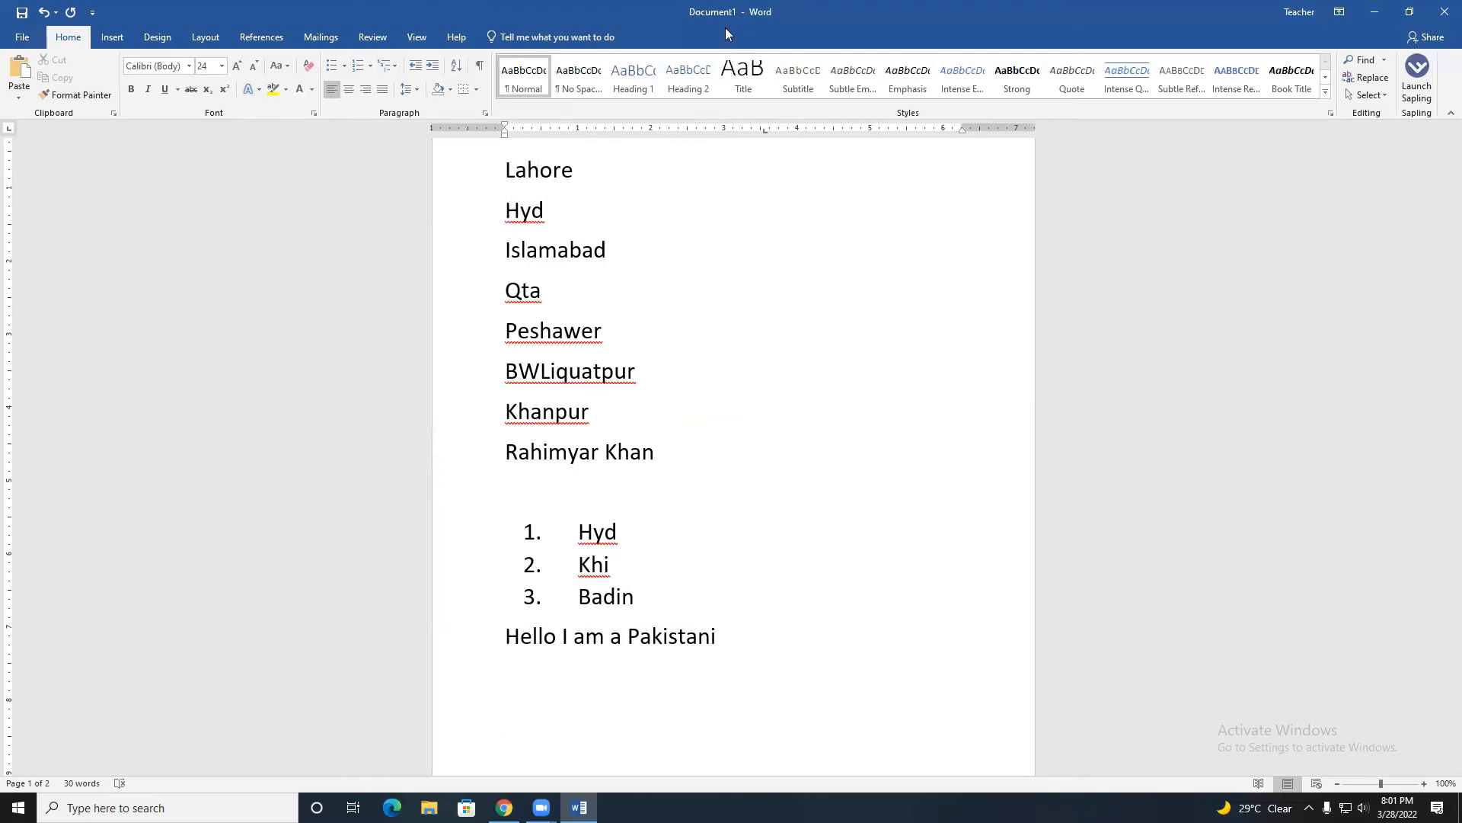
{"action": "left_click", "coordinate": [1377, 12]}
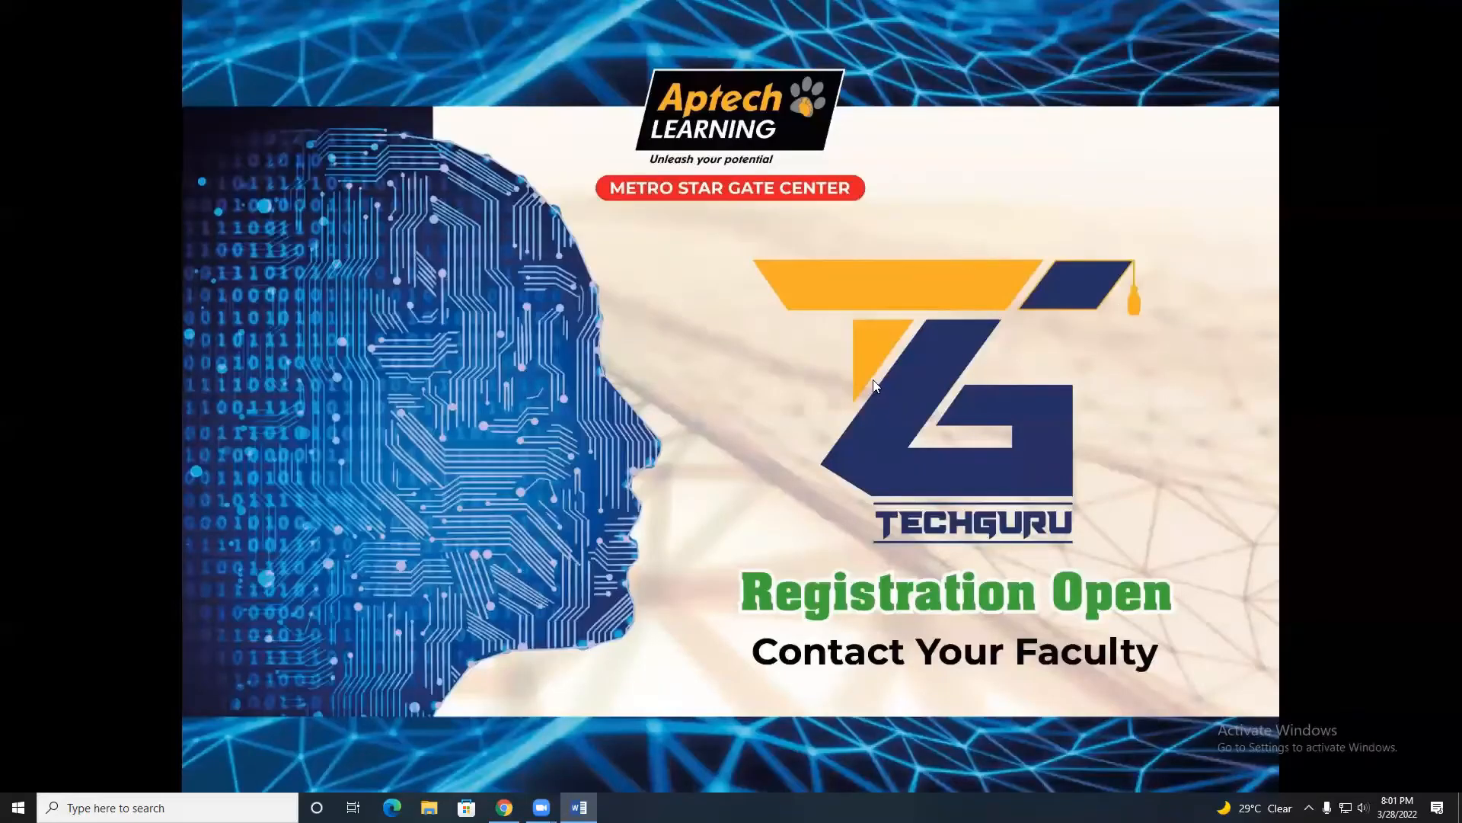
Open the Office folder inside PR2-202202B - Copy on New Volume (D:) in File Explorer.
{"action": "key", "text": "super+e"}
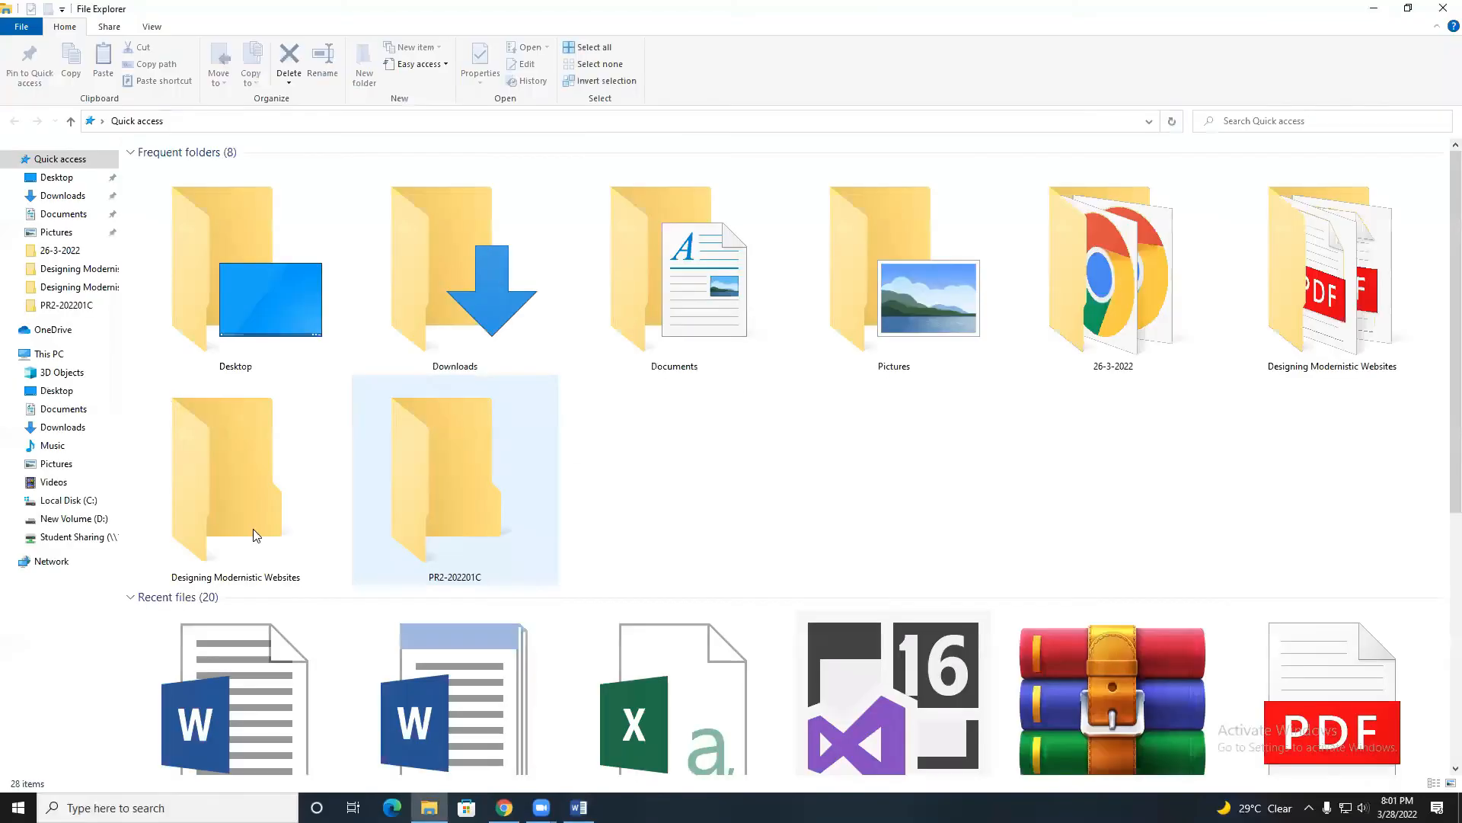
{"action": "left_click", "coordinate": [8, 354]}
{"action": "left_click", "coordinate": [8, 354]}
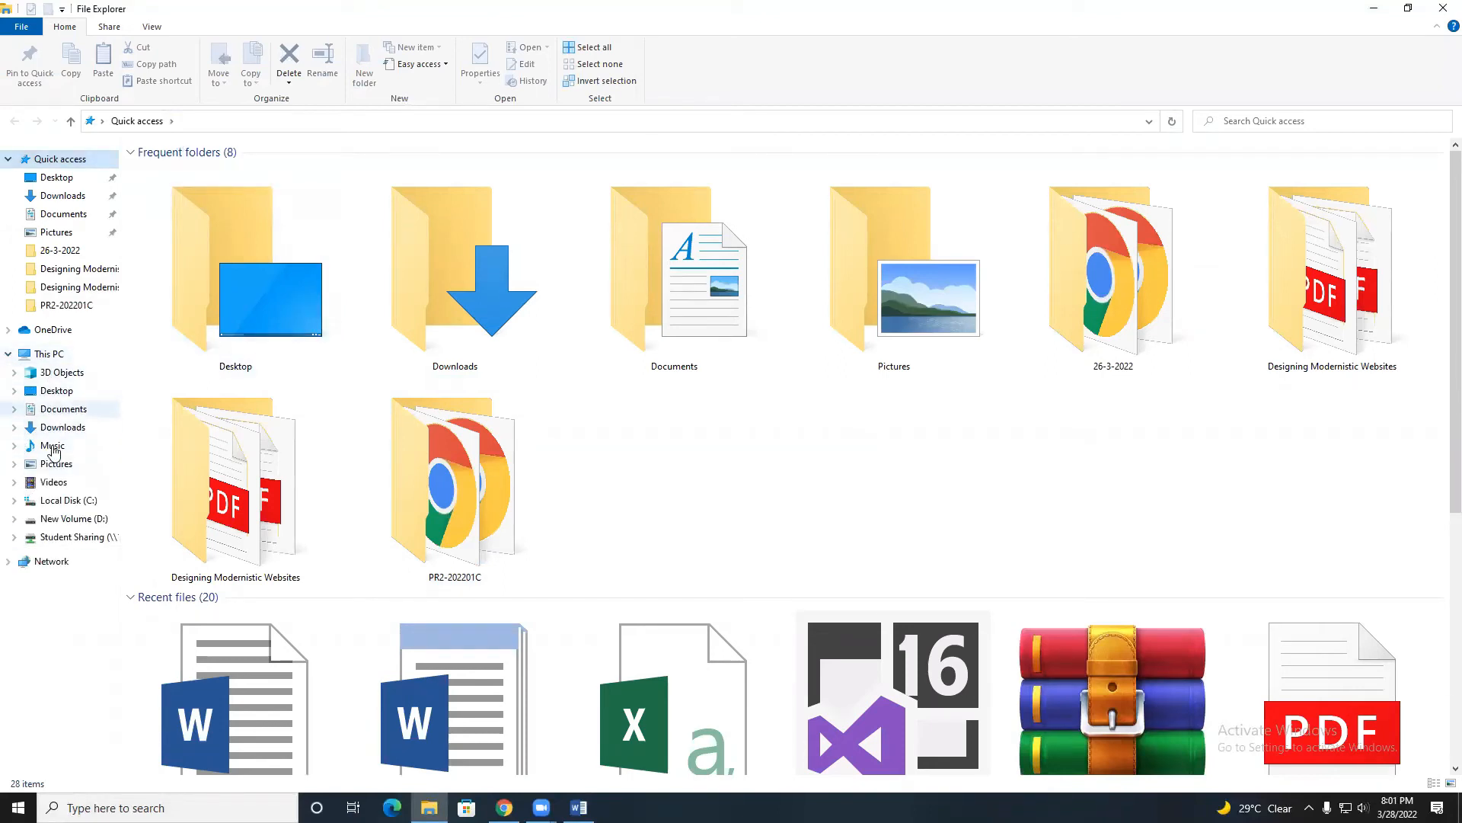
{"action": "left_click", "coordinate": [81, 521]}
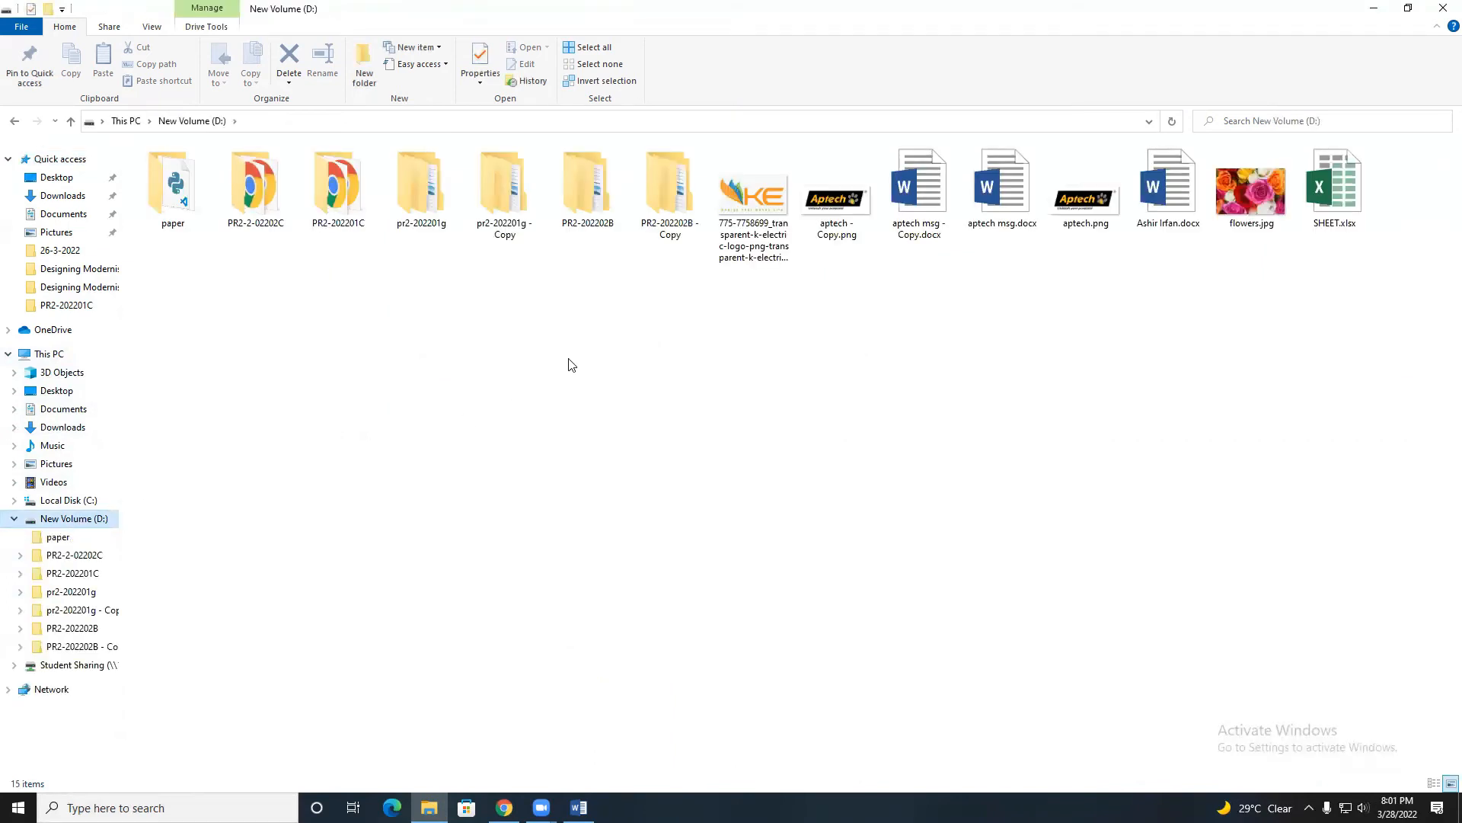
{"action": "double_click", "coordinate": [666, 211]}
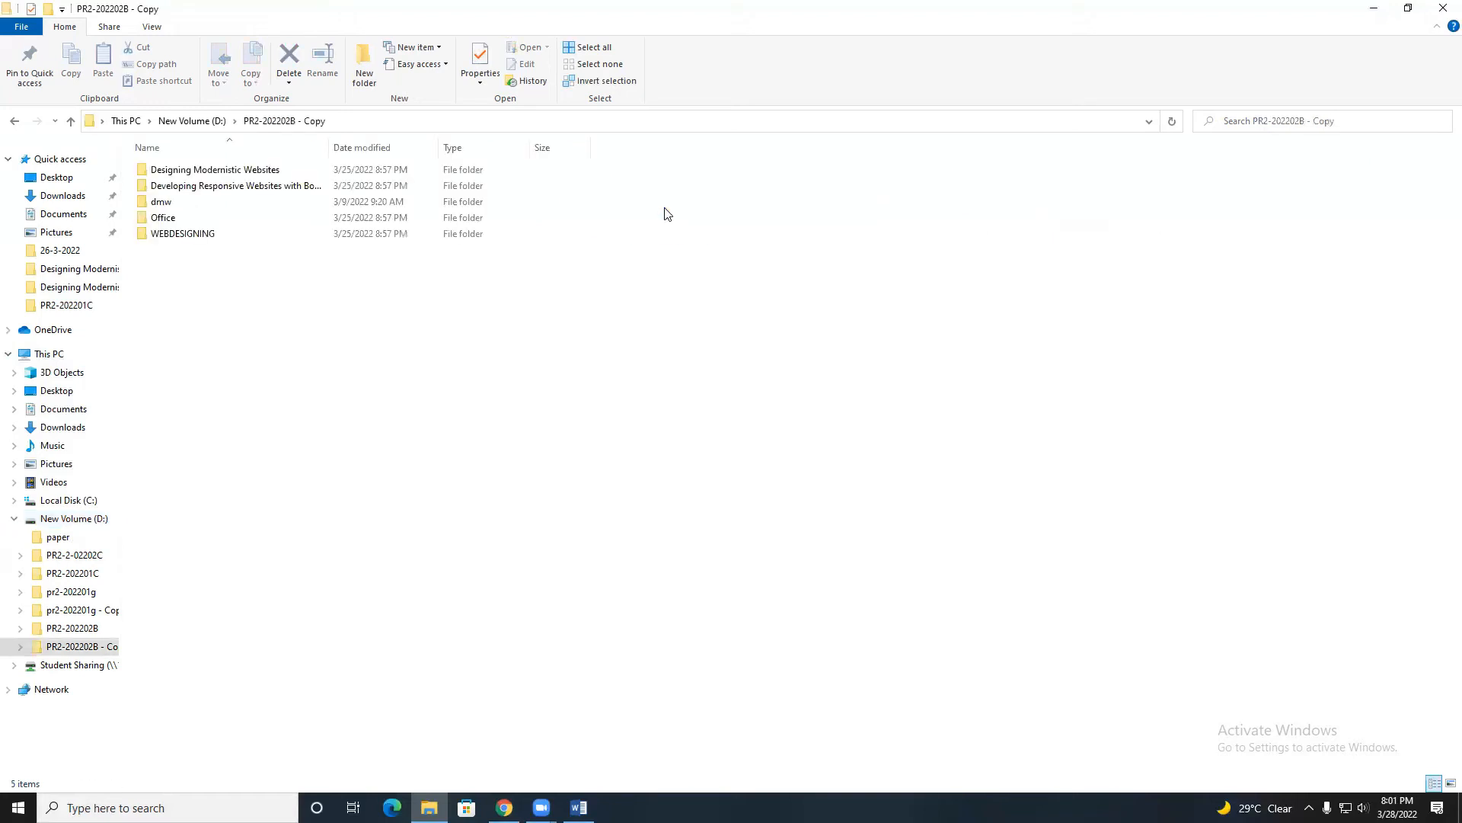
{"action": "double_click", "coordinate": [215, 220]}
Inspect the Office folder's full path in the address bar, then minimize File Explorer.
{"action": "left_click", "coordinate": [441, 121]}
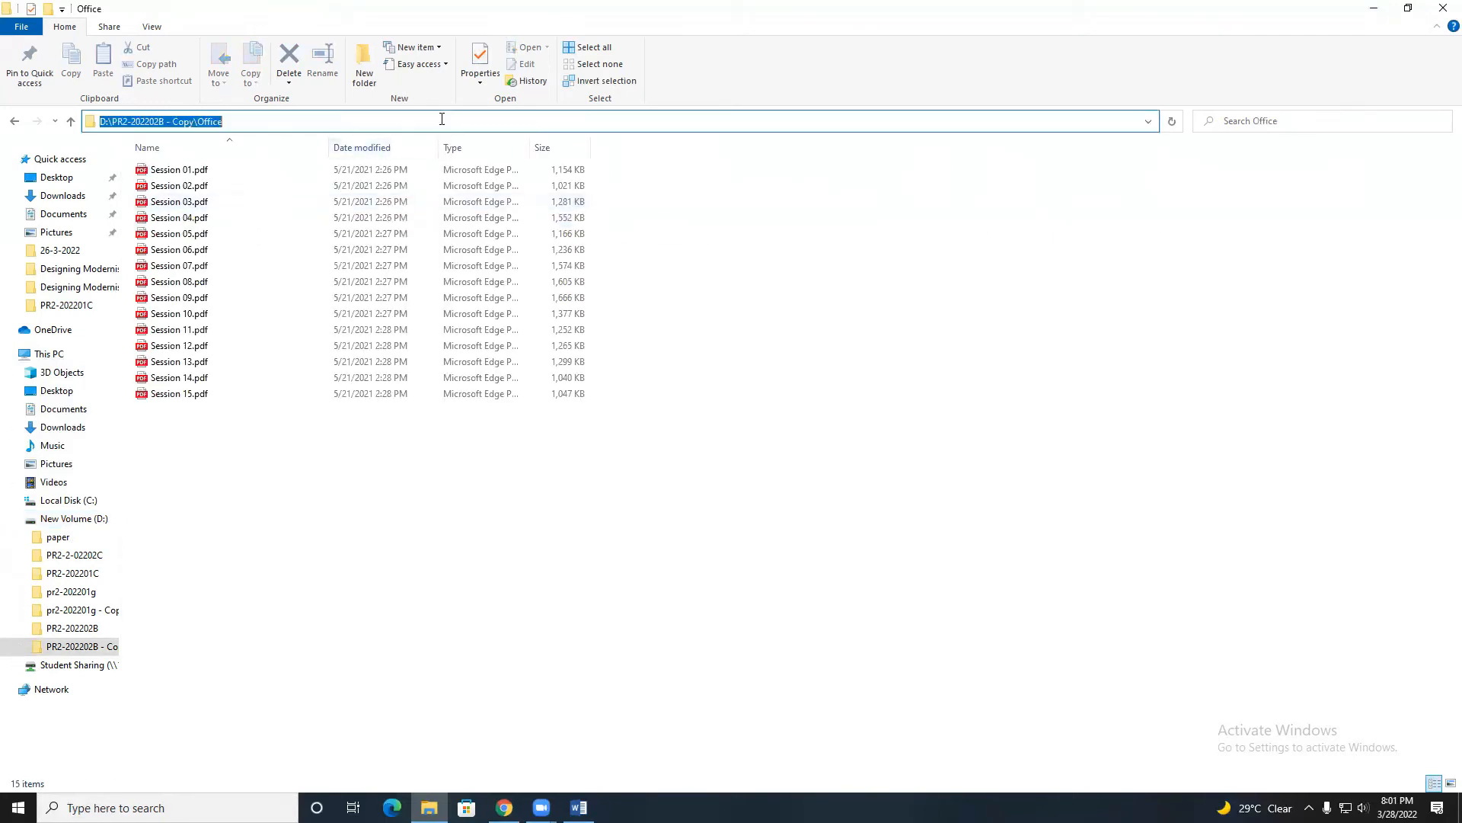
{"action": "double_click", "coordinate": [278, 118]}
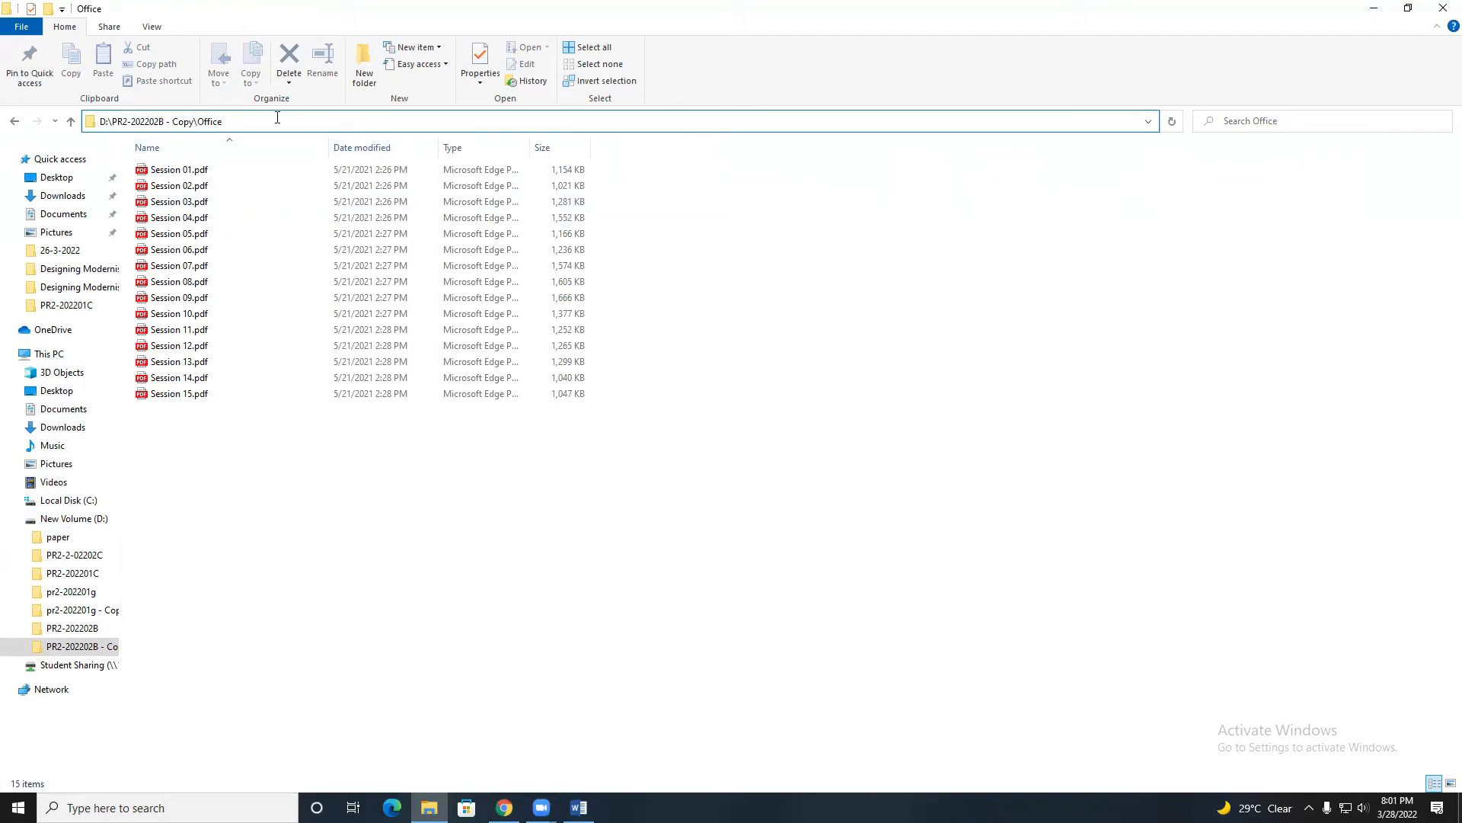
{"action": "double_click", "coordinate": [345, 117]}
{"action": "left_click", "coordinate": [1375, 10]}
Back in Word, type Karachi on its own line below the greeting.
{"action": "left_click", "coordinate": [578, 806]}
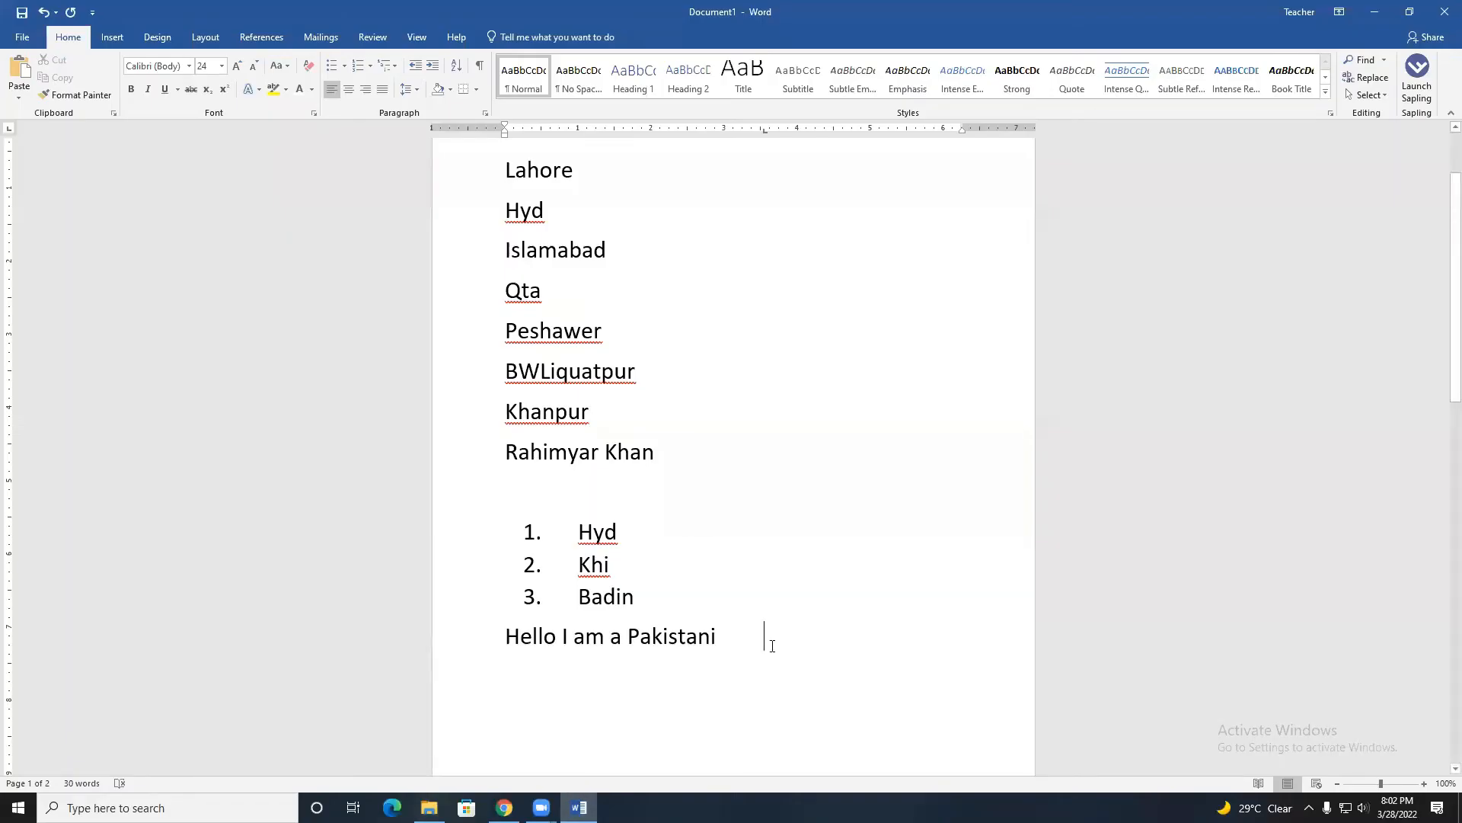
{"action": "key", "text": "Return"}
{"action": "key", "text": "Return"}
{"action": "key", "text": "Return"}
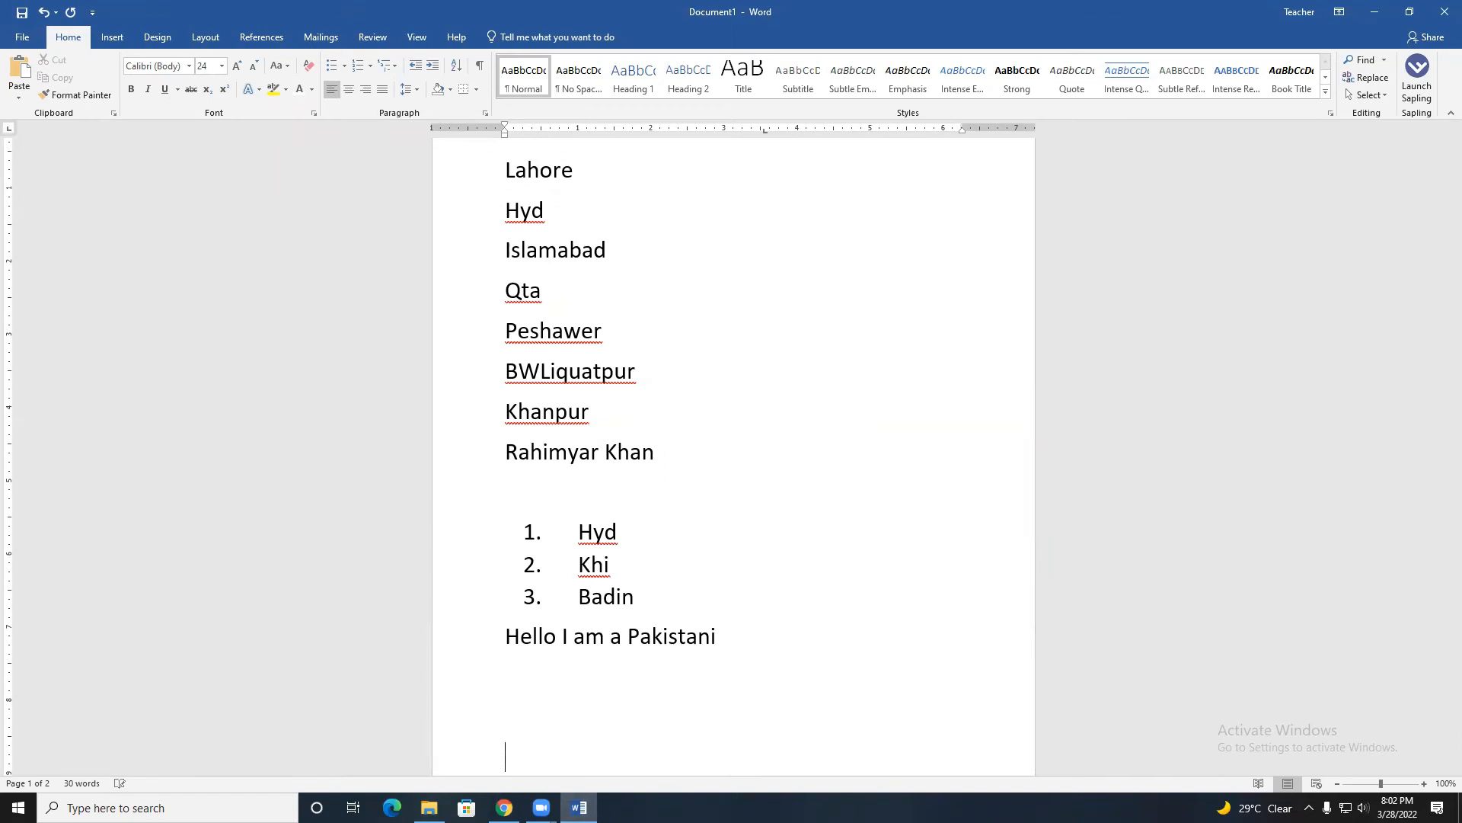
{"action": "scroll", "coordinate": [664, 533], "scroll_direction": "down", "scroll_amount": 3}
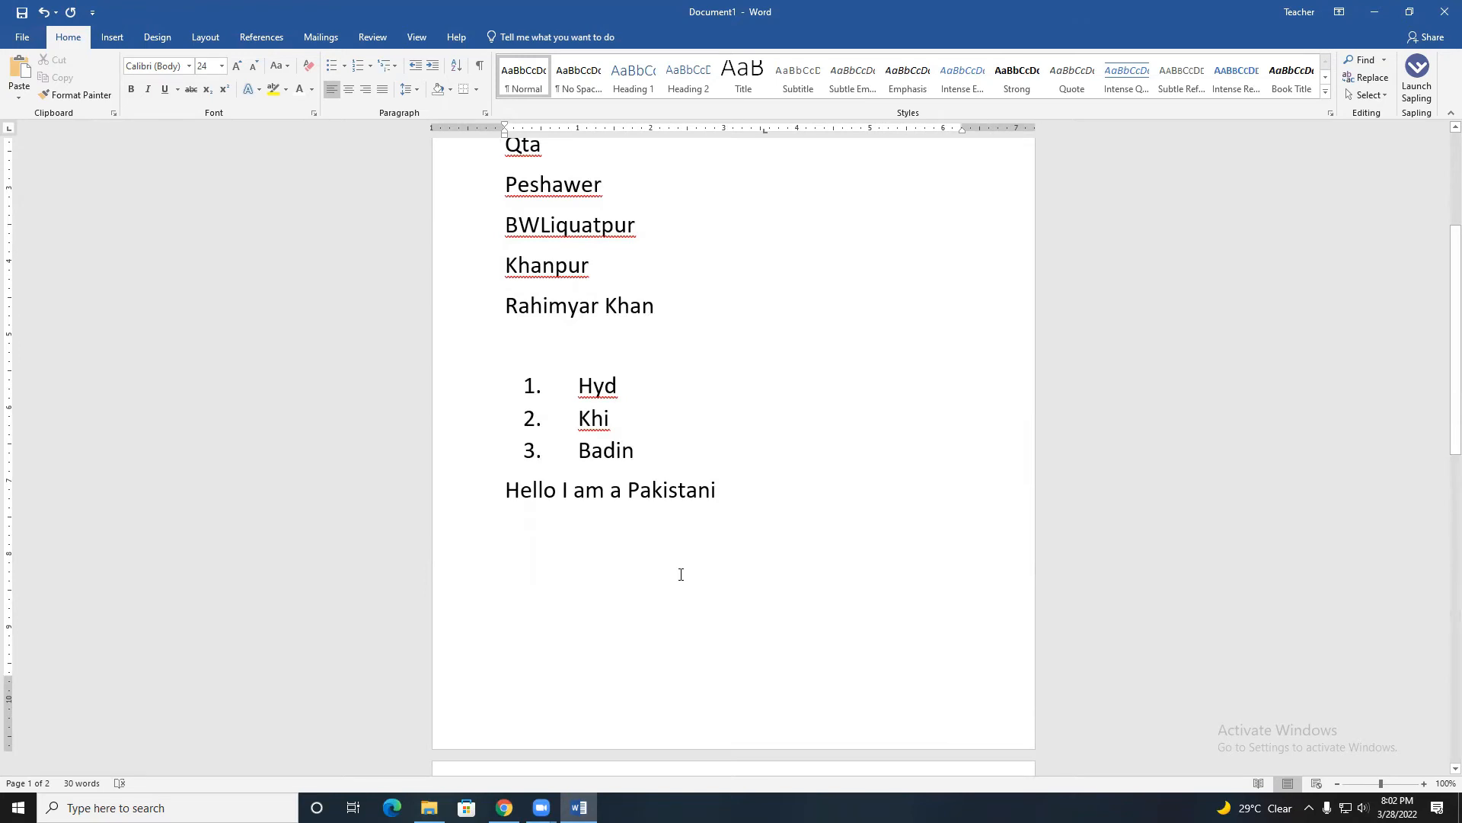
{"action": "key", "text": "BackSpace"}
{"action": "key", "text": "BackSpace"}
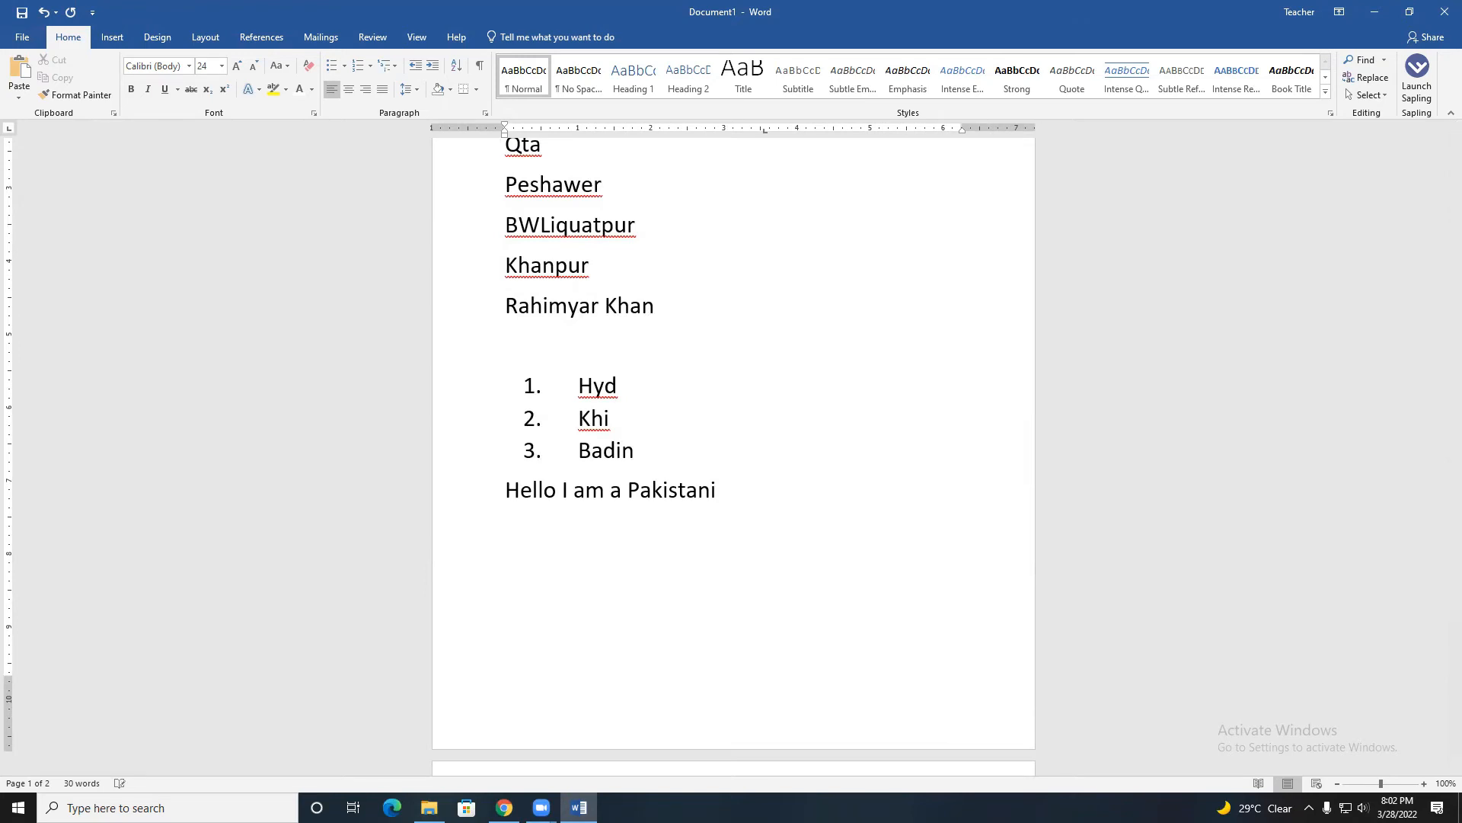
{"action": "type", "text": "KA"}
{"action": "key", "text": "BackSpace"}
{"action": "type", "text": "arachi"}
{"action": "key", "text": "Return"}
Add Clifton, Fb Area and waterPump on separate lines.
{"action": "type", "text": "Clift"}
{"action": "key", "text": "BackSpace"}
{"action": "key", "text": "BackSpace"}
{"action": "type", "text": "ton"}
{"action": "key", "text": "Return"}
{"action": "type", "text": "Fba"}
{"action": "key", "text": "BackSpace"}
{"action": "type", "text": "Ar"}
{"action": "type", "text": "ea"}
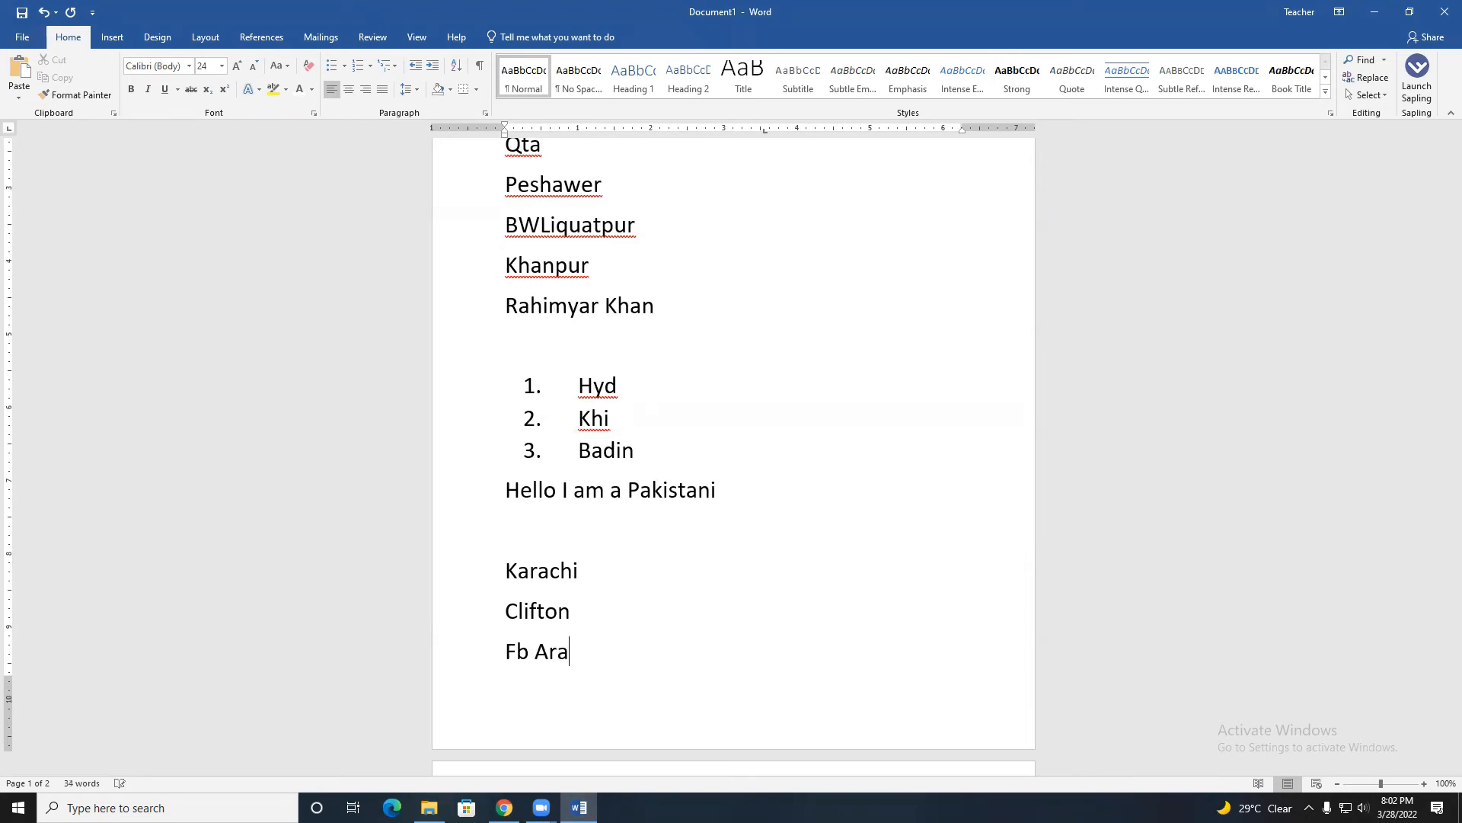
{"action": "key", "text": "Return"}
{"action": "type", "text": "wa"}
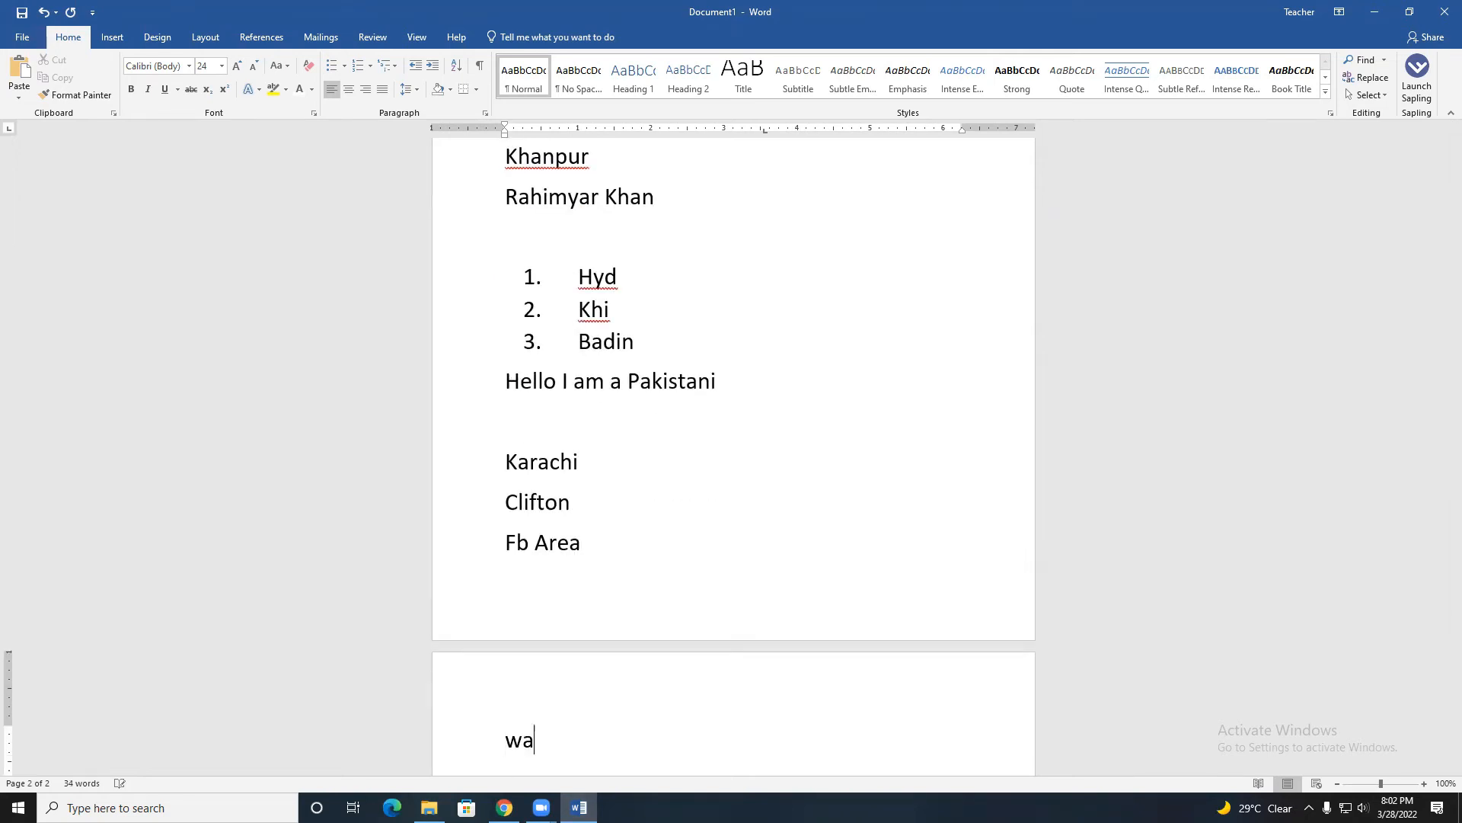
{"action": "type", "text": "terPump"}
{"action": "key", "text": "Return"}
Remove the stray empty lines below waterPump and add Malir.
{"action": "type", "text": "H"}
{"action": "key", "text": "BackSpace"}
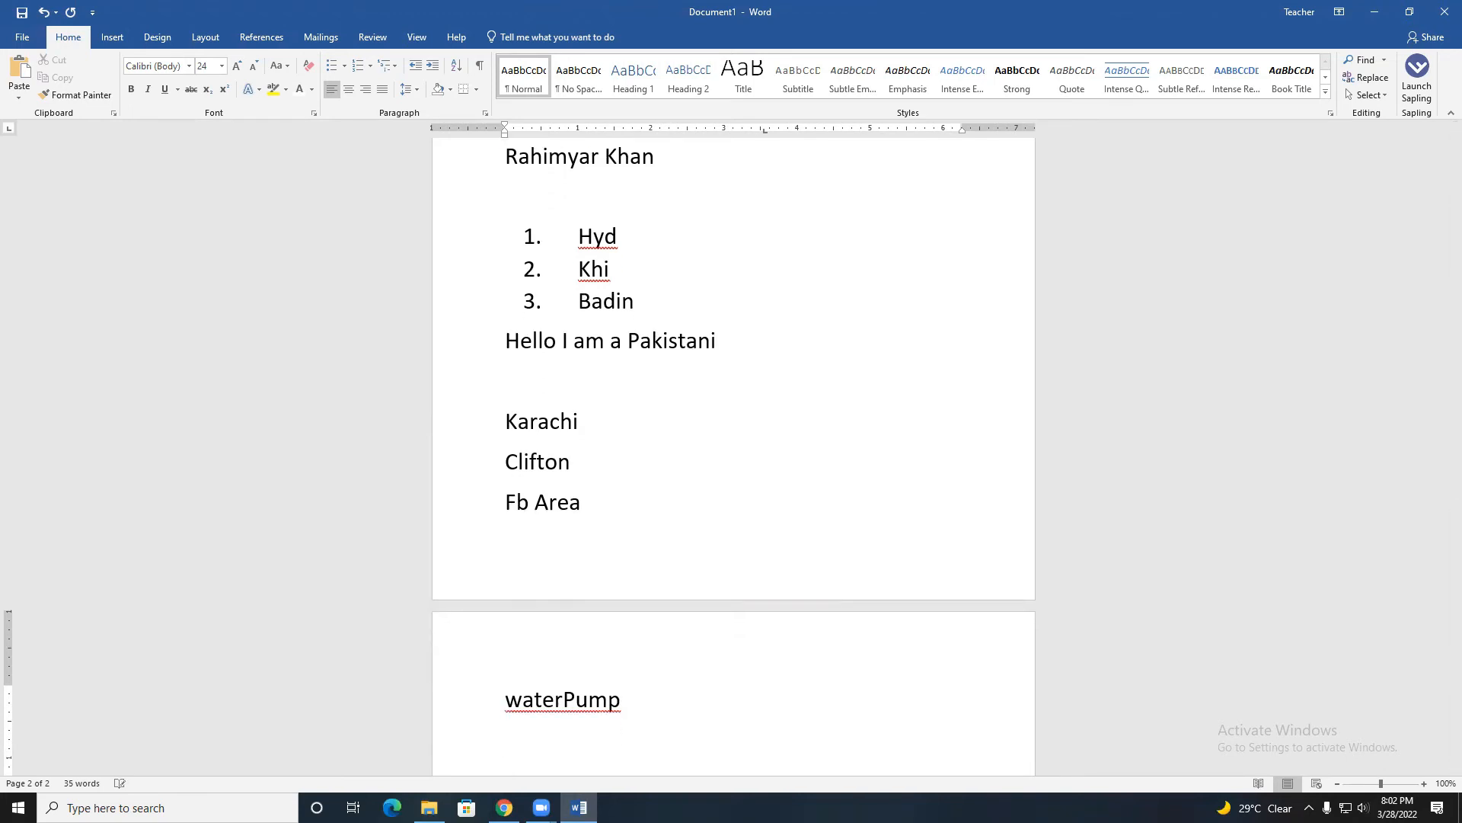
{"action": "key", "text": "Return"}
{"action": "key", "text": "Return"}
{"action": "type", "text": "A"}
{"action": "key", "text": "BackSpace"}
{"action": "key", "text": "BackSpace"}
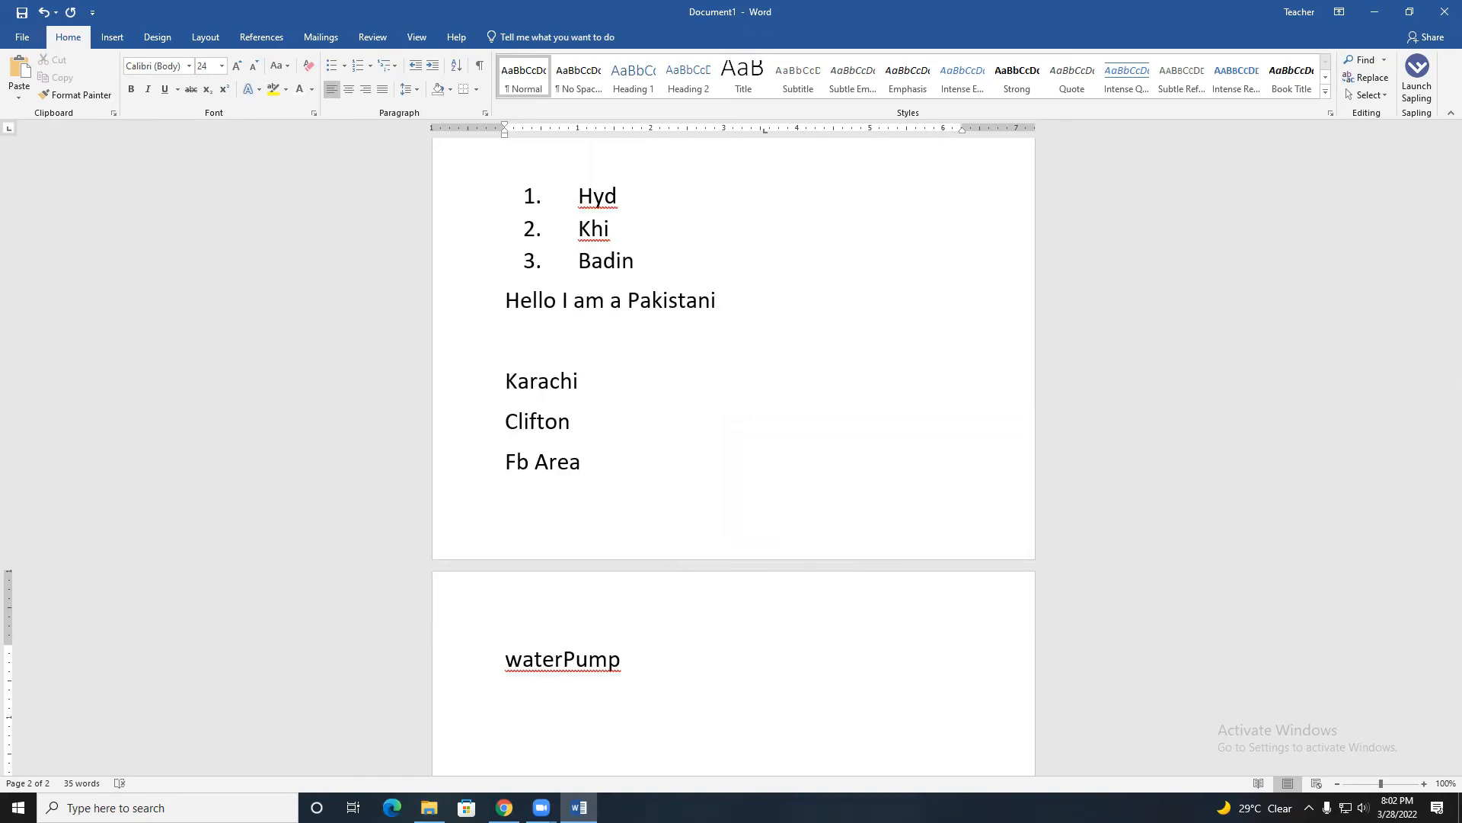
{"action": "key", "text": "Return"}
{"action": "key", "text": "BackSpace"}
{"action": "key", "text": "BackSpace"}
{"action": "key", "text": "Return"}
{"action": "type", "text": "Malir"}
{"action": "key", "text": "Return"}
Add Lahore, Gulberg, Samnabad and Greentown on separate lines.
{"action": "scroll", "coordinate": [607, 577], "scroll_direction": "down", "scroll_amount": 3}
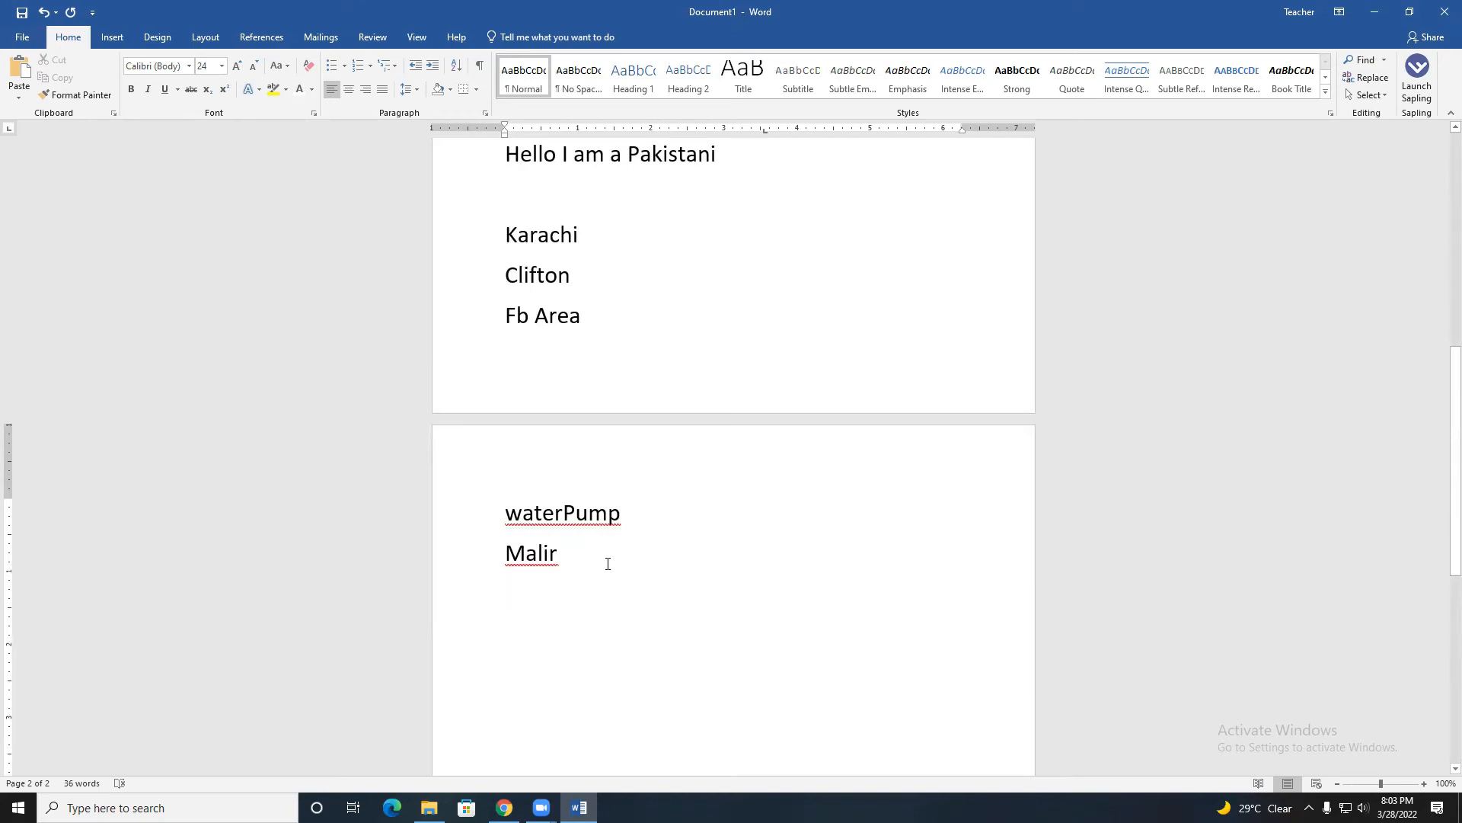
{"action": "type", "text": "Lahore"}
{"action": "key", "text": "Return"}
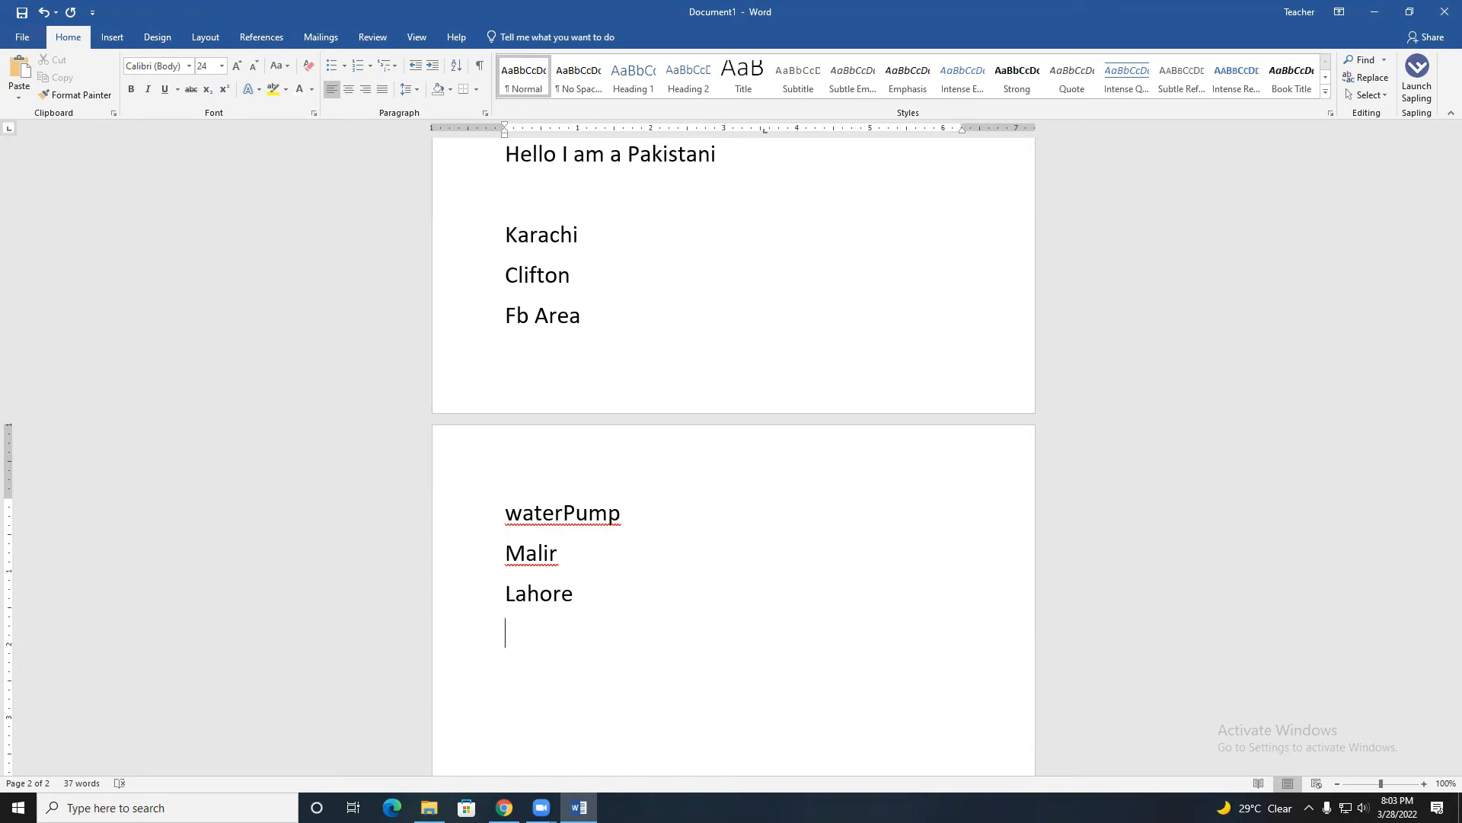
{"action": "type", "text": "gulberg"}
{"action": "key", "text": "Return"}
{"action": "type", "text": "samnabad"}
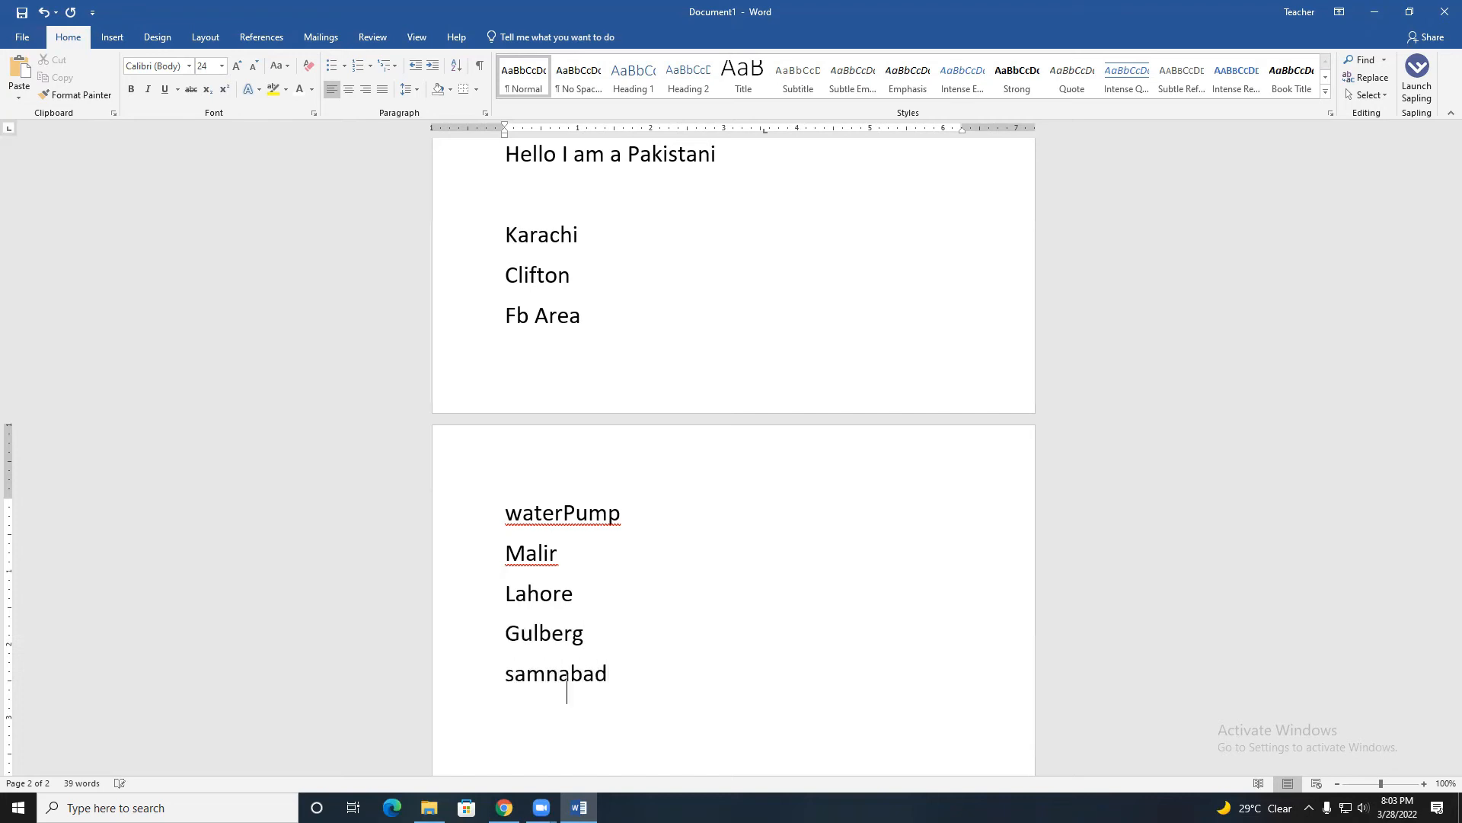
{"action": "key", "text": "Return"}
{"action": "type", "text": "greent"}
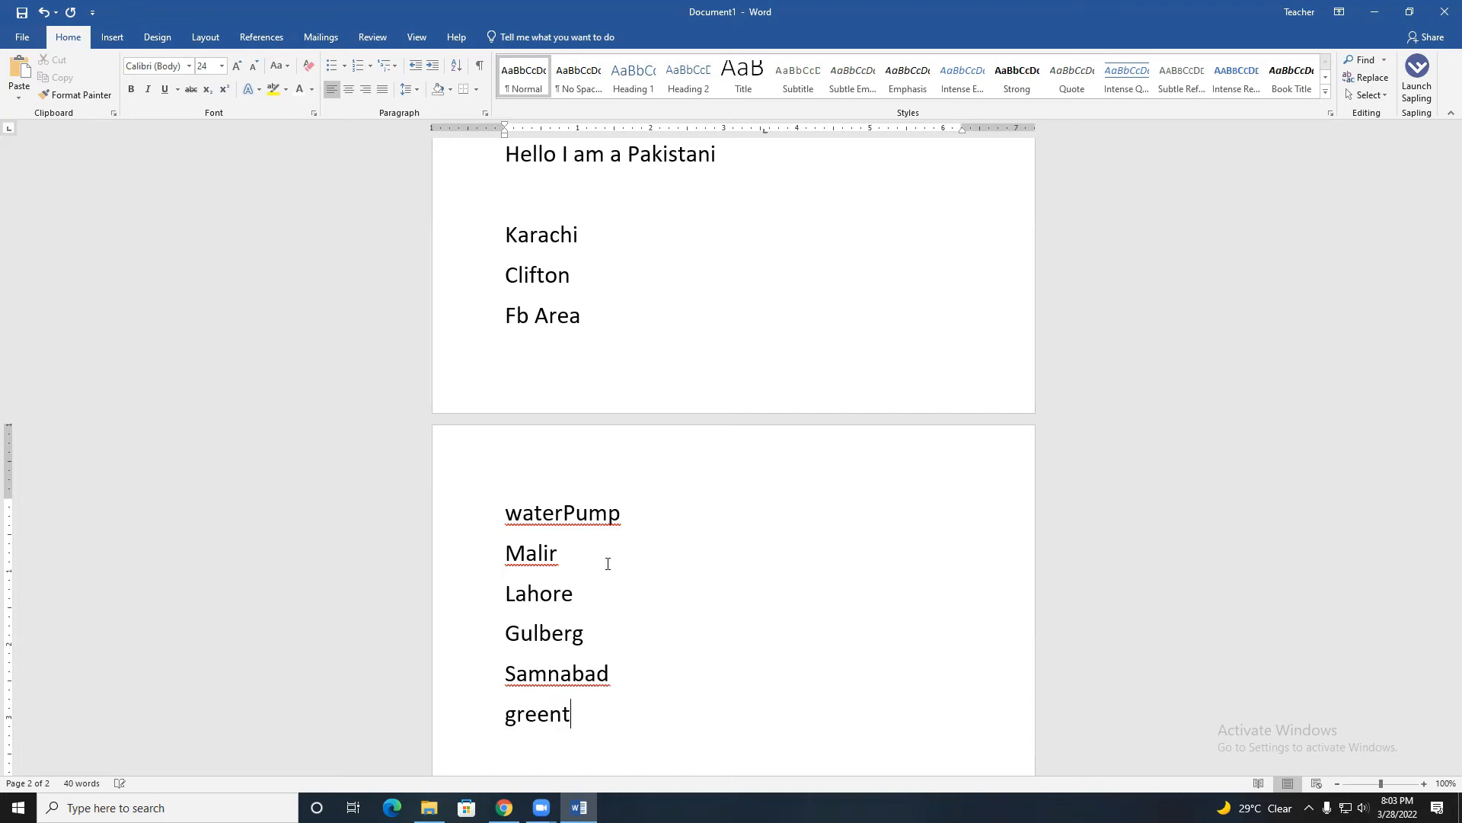
{"action": "type", "text": "own"}
{"action": "key", "text": "Return"}
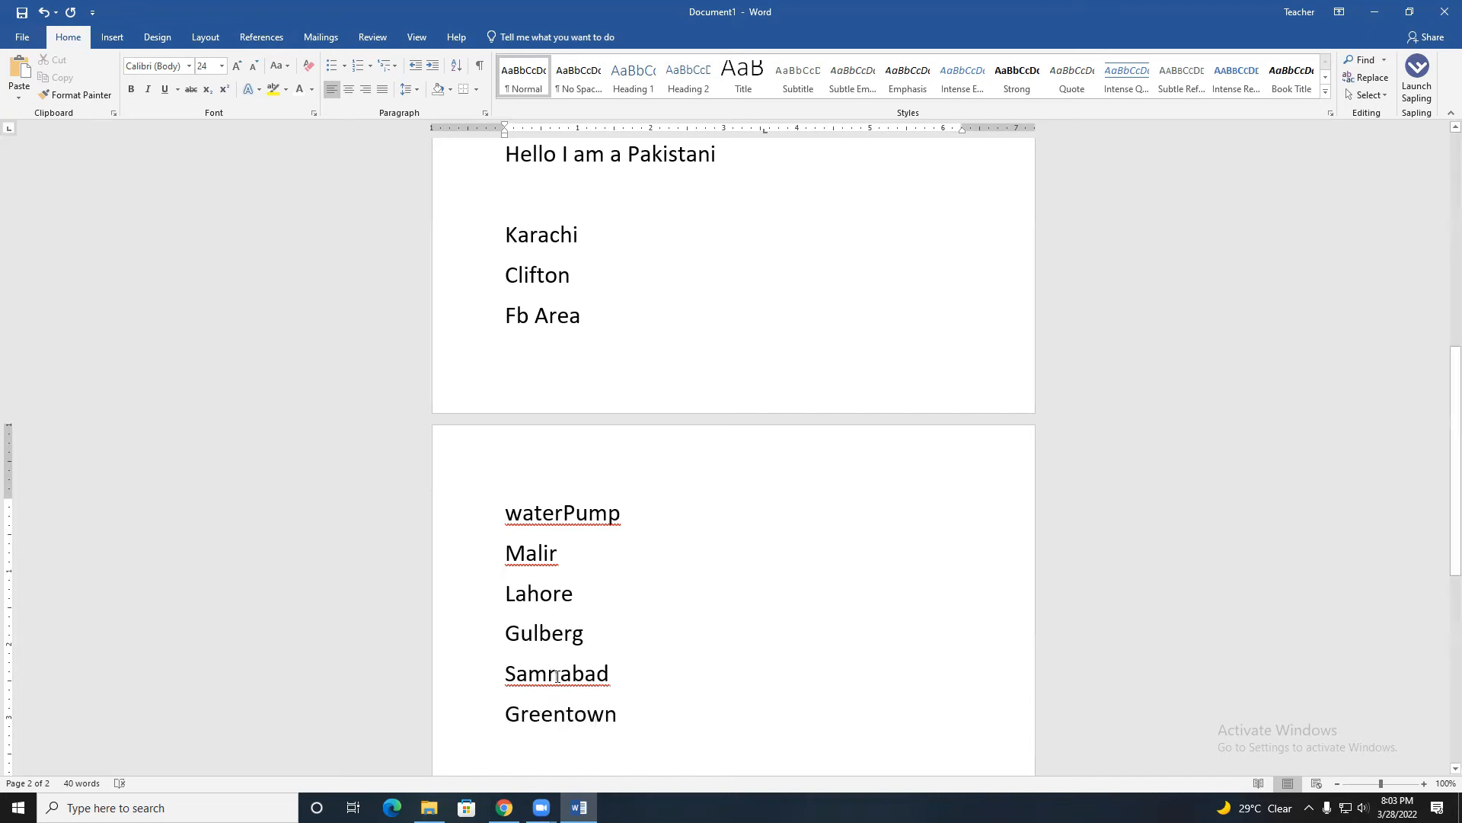
{"action": "scroll", "coordinate": [473, 426], "scroll_direction": "up", "scroll_amount": 3}
Give the nine new place-name lines arrow bullets.
{"action": "left_click_drag", "start_coordinate": [506, 335], "coordinate": [666, 411]}
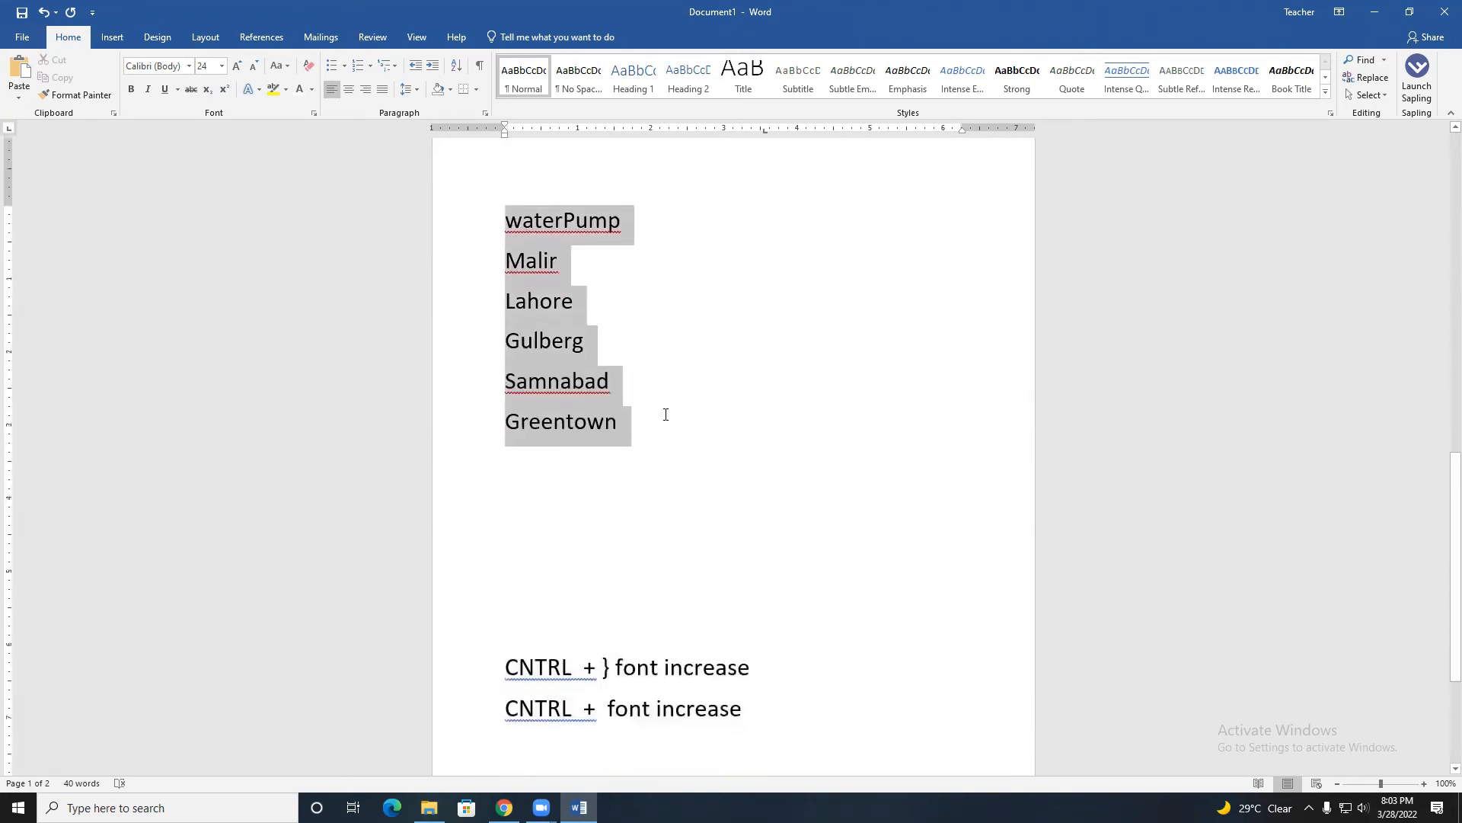
{"action": "left_click", "coordinate": [332, 67]}
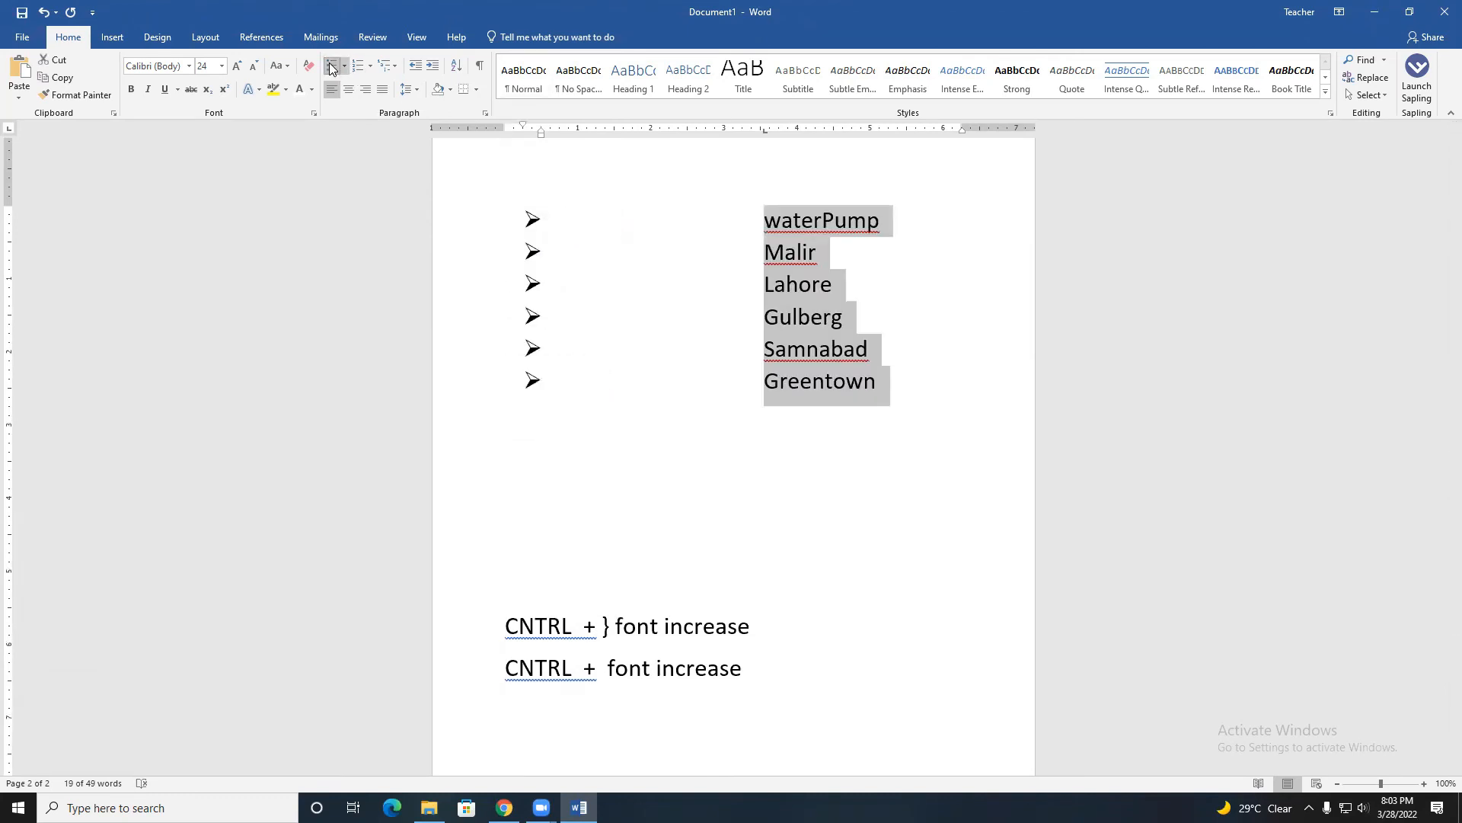
{"action": "scroll", "coordinate": [656, 349], "scroll_direction": "up", "scroll_amount": 3}
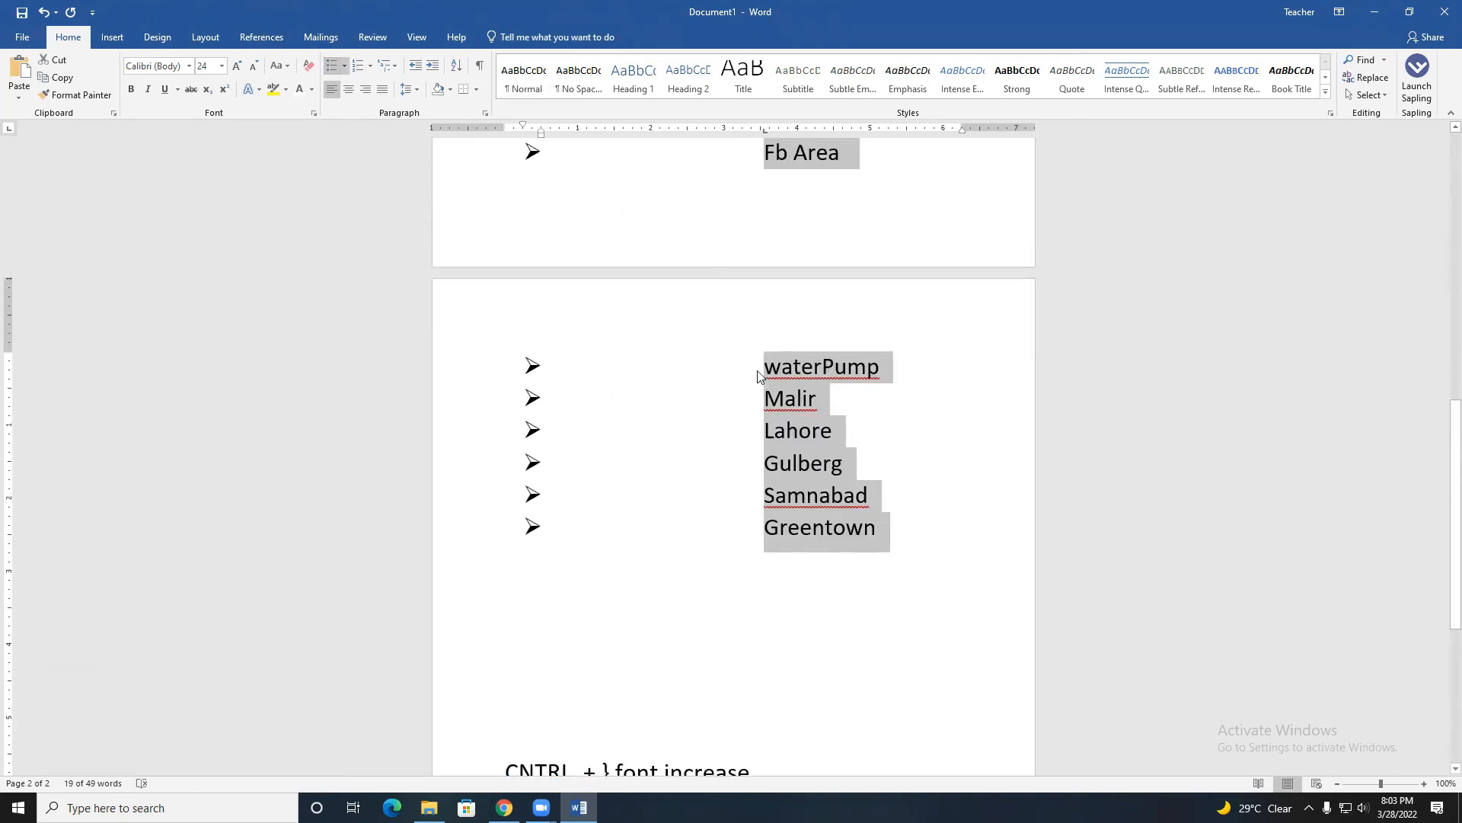
{"action": "left_click", "coordinate": [760, 371]}
{"action": "key", "text": "BackSpace"}
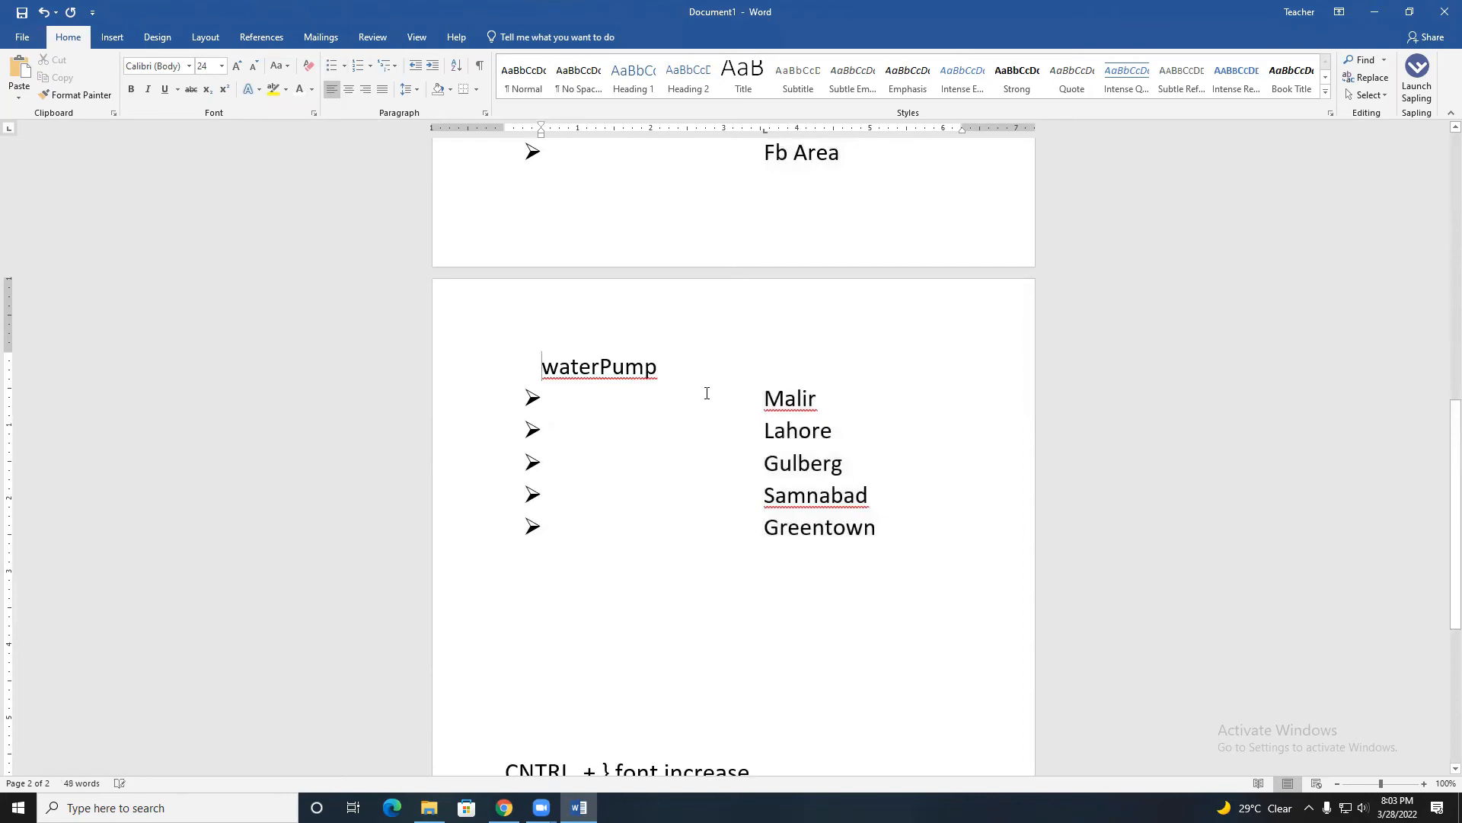
{"action": "key", "text": "ctrl+z"}
Drag the ruler indent marker left to pull the list text closer to the bullets.
{"action": "scroll", "coordinate": [734, 402], "scroll_direction": "up", "scroll_amount": 7}
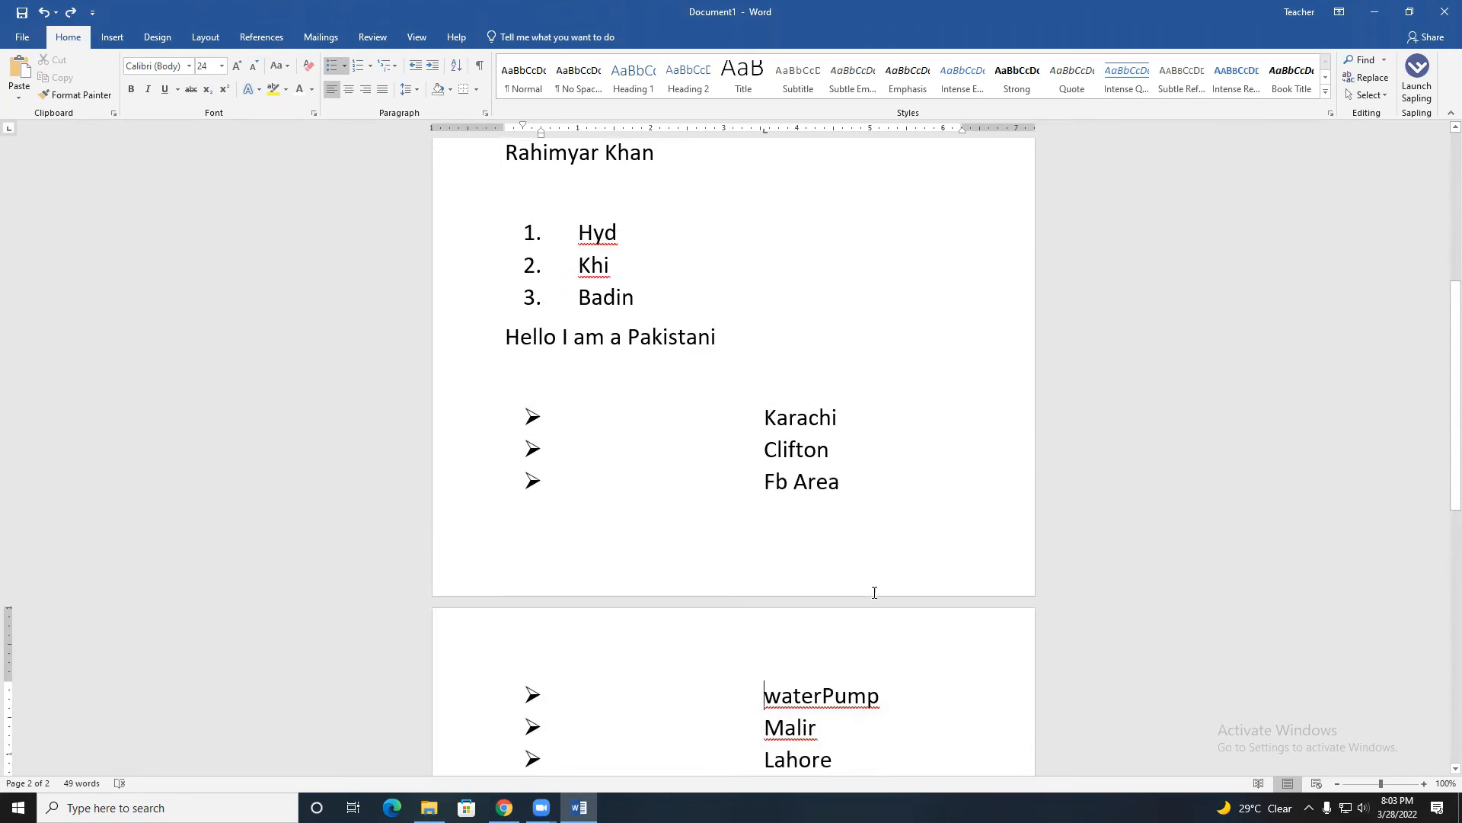
{"action": "scroll", "coordinate": [853, 545], "scroll_direction": "down", "scroll_amount": 1}
{"action": "left_click", "coordinate": [805, 415]}
{"action": "scroll", "coordinate": [799, 556], "scroll_direction": "down", "scroll_amount": 3}
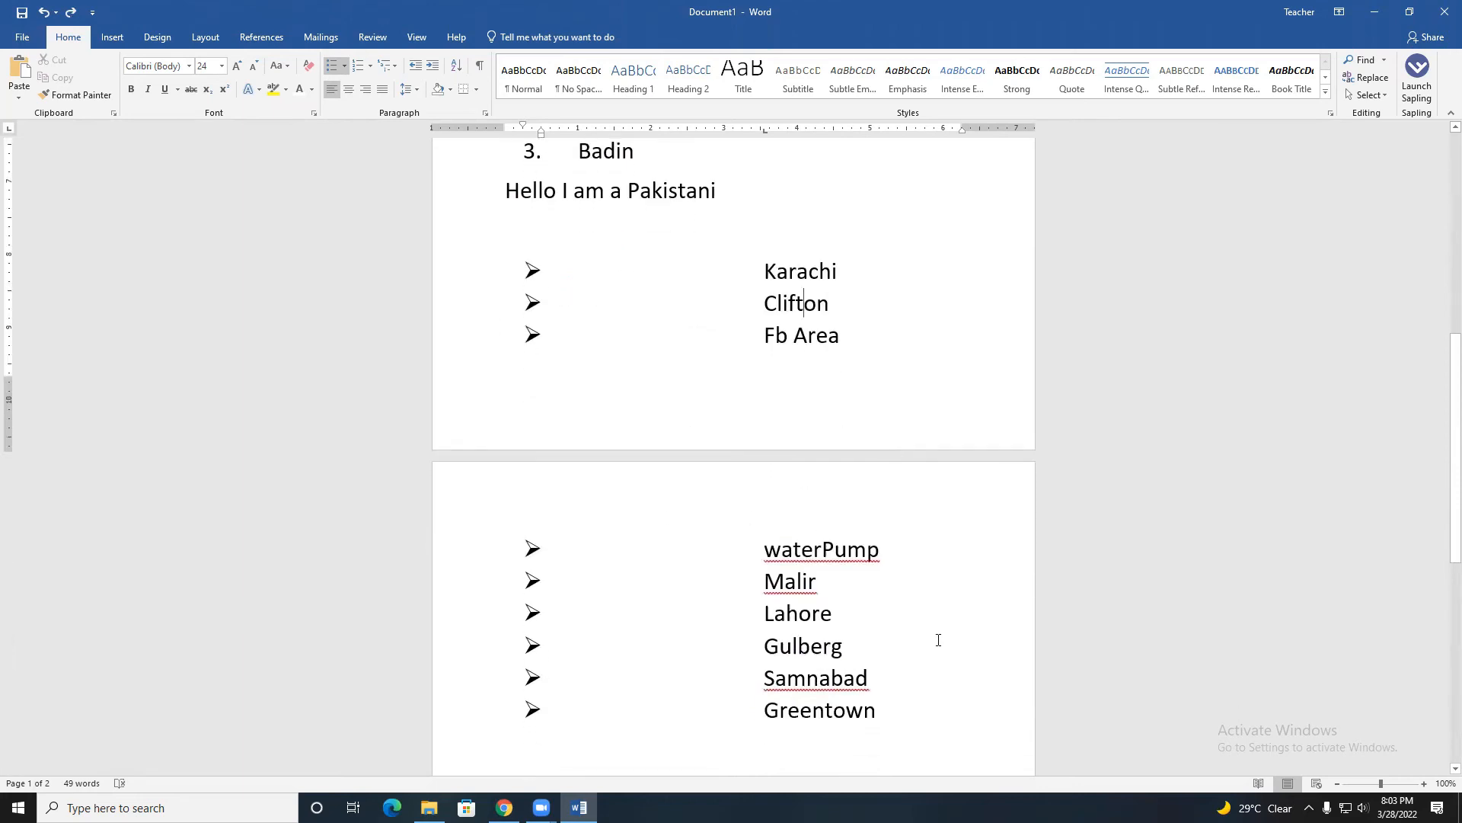
{"action": "scroll", "coordinate": [914, 632], "scroll_direction": "down", "scroll_amount": 1}
{"action": "left_click_drag", "start_coordinate": [820, 592], "coordinate": [760, 156]}
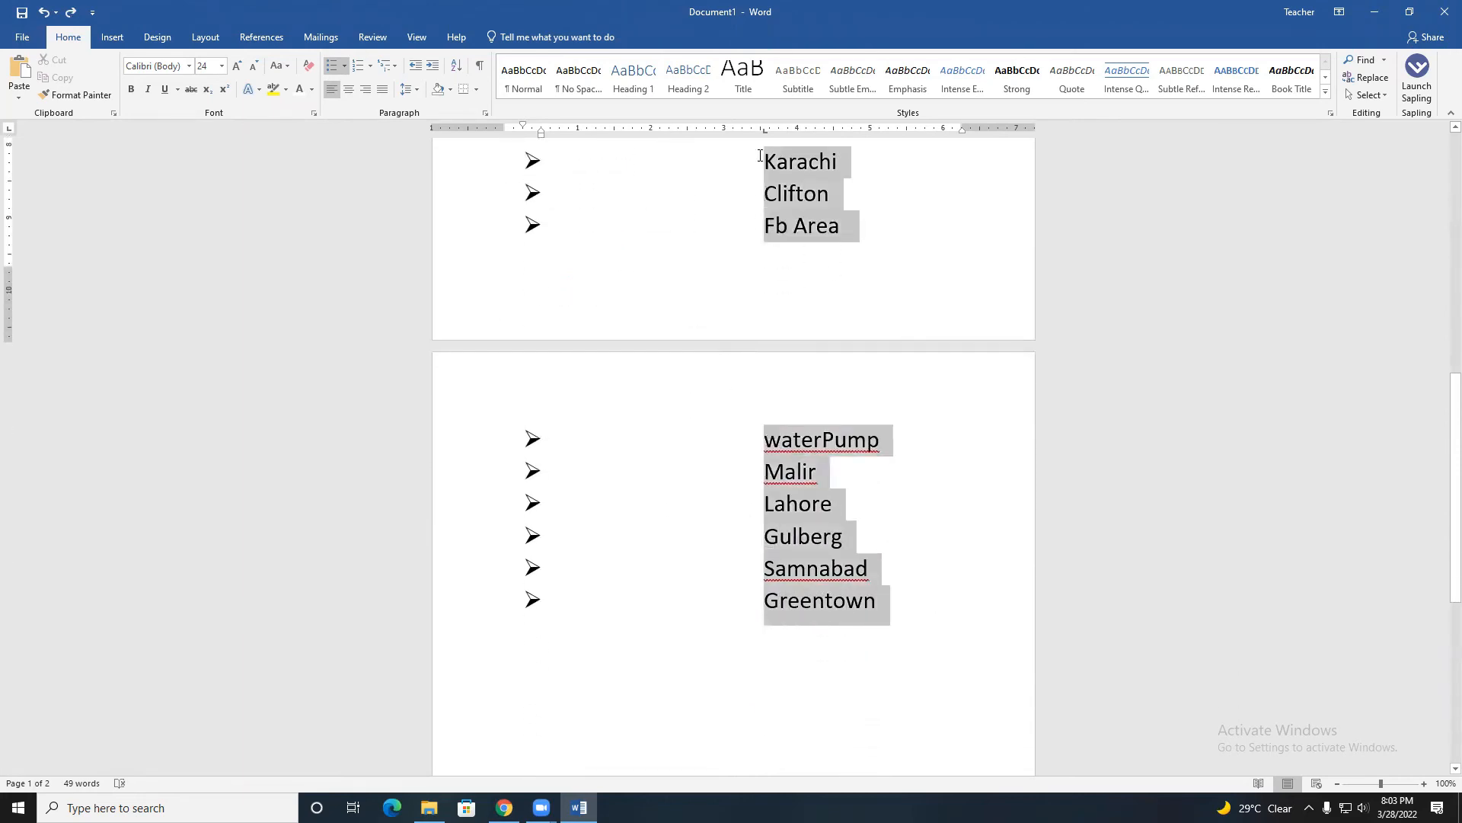
{"action": "scroll", "coordinate": [745, 169], "scroll_direction": "up", "scroll_amount": 1}
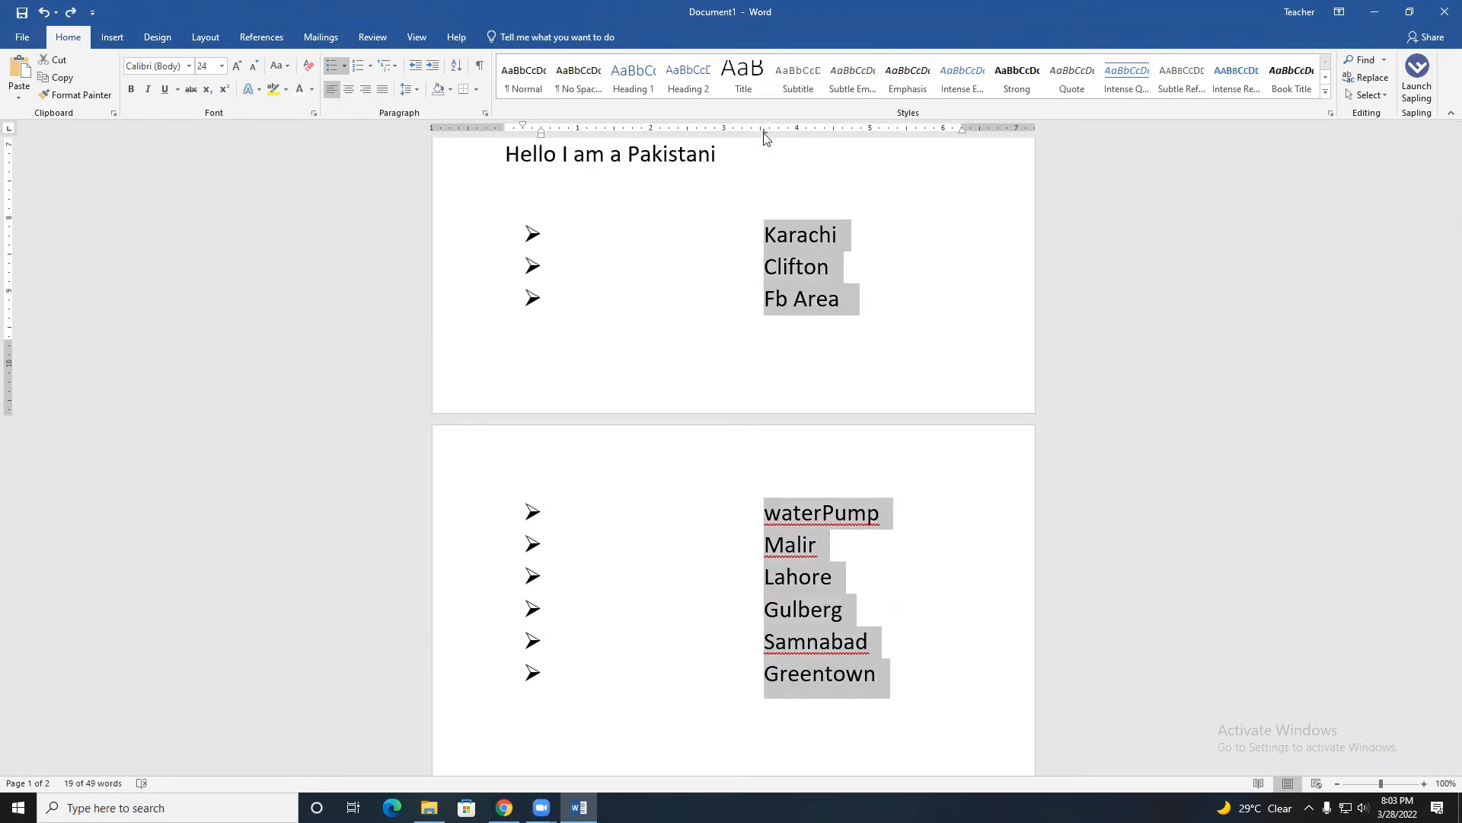
{"action": "left_click_drag", "start_coordinate": [764, 133], "coordinate": [764, 135]}
{"action": "mouse_move", "coordinate": [674, 141]}
{"action": "left_mouse_down"}
{"action": "mouse_move", "coordinate": [548, 140]}
{"action": "mouse_move", "coordinate": [576, 137]}
{"action": "mouse_move", "coordinate": [563, 135]}
{"action": "left_mouse_up"}
Try shifting both bulleted lists' indent on the ruler, then undo the change.
{"action": "left_click", "coordinate": [760, 578]}
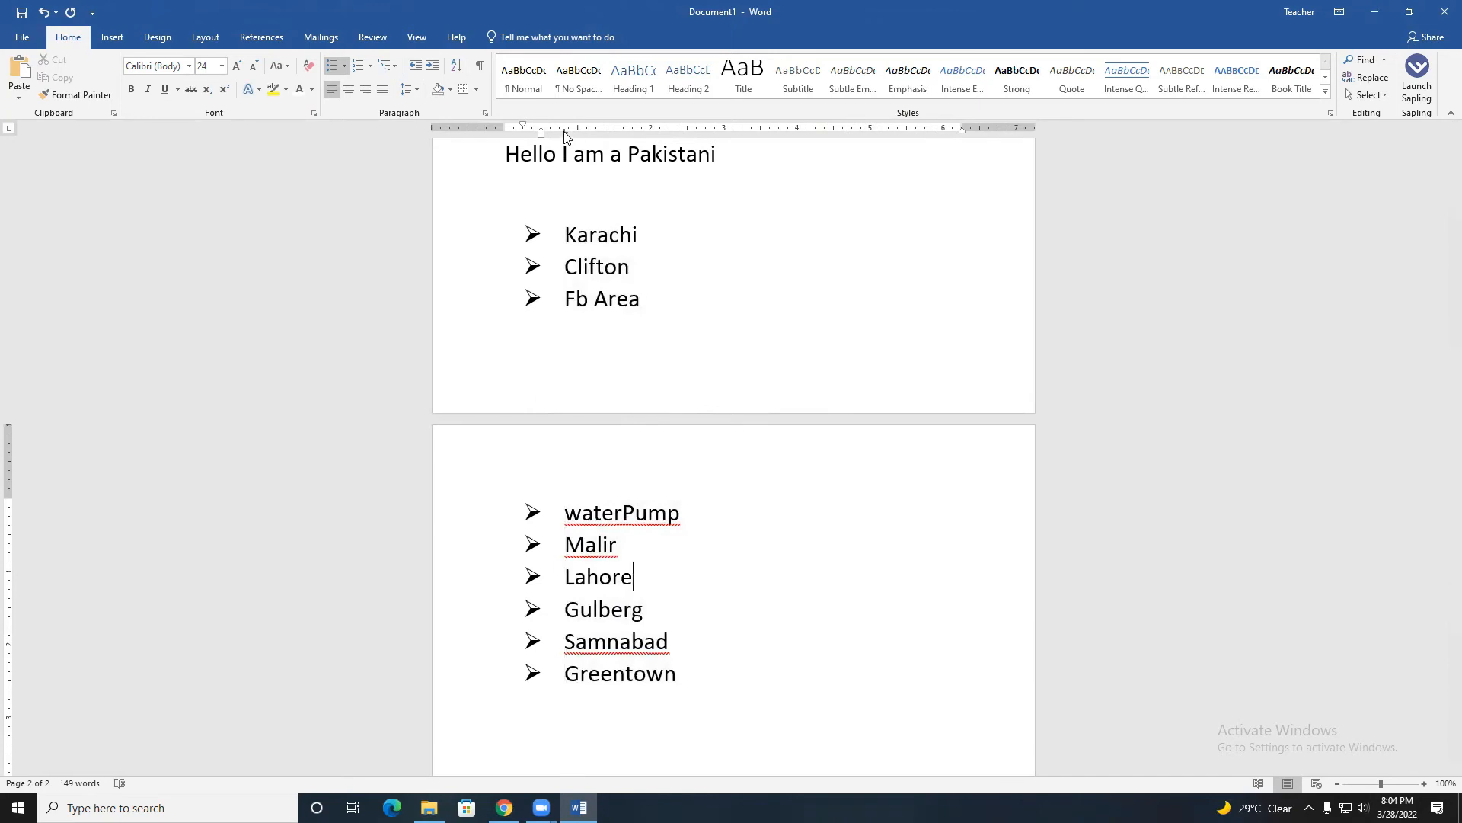
{"action": "mouse_move", "coordinate": [525, 129]}
{"action": "left_mouse_down"}
{"action": "mouse_move", "coordinate": [509, 128]}
{"action": "mouse_move", "coordinate": [522, 126]}
{"action": "left_mouse_up"}
{"action": "left_click_drag", "start_coordinate": [674, 681], "coordinate": [489, 241]}
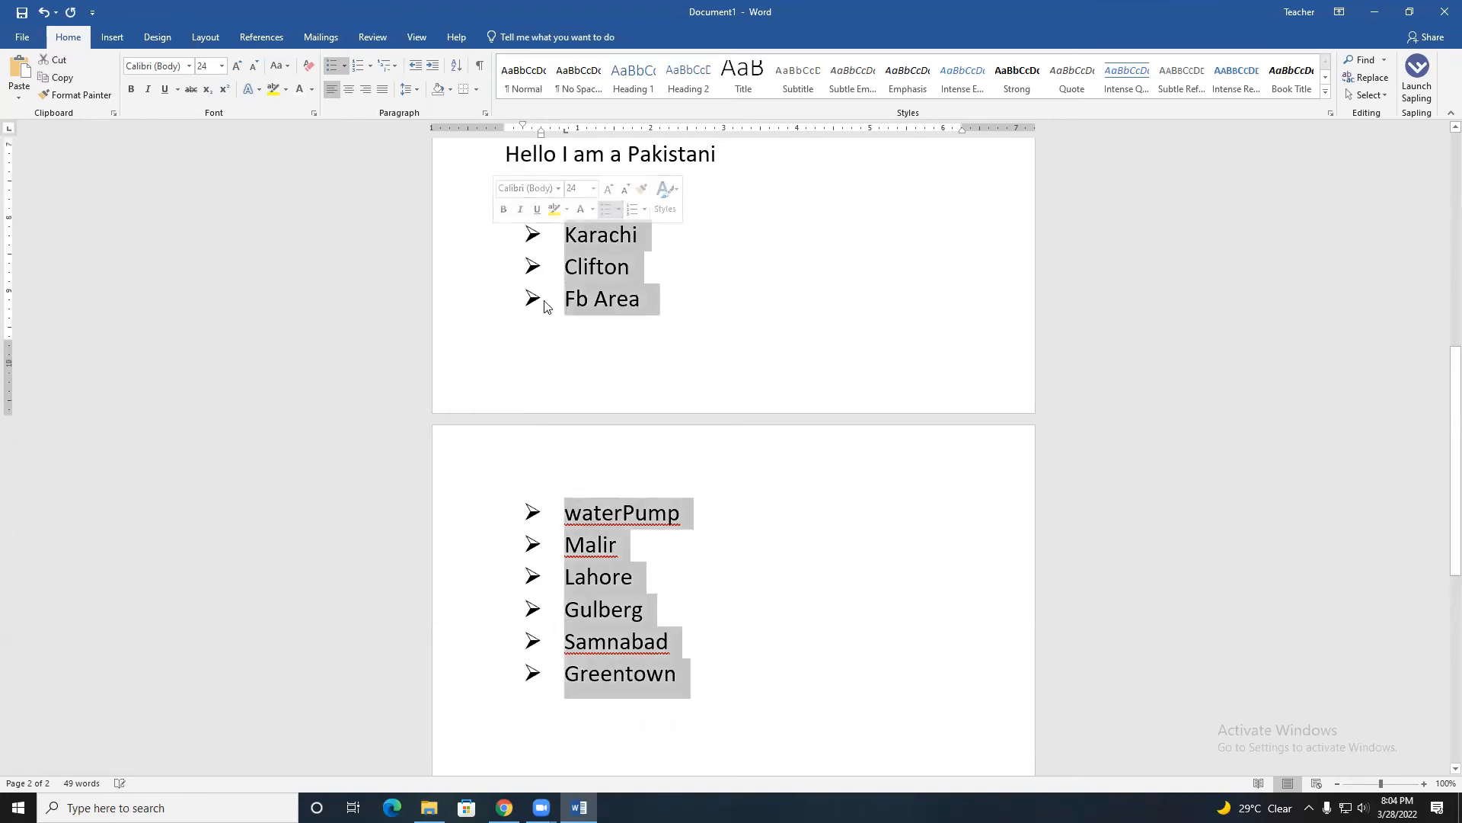
{"action": "mouse_move", "coordinate": [524, 127]}
{"action": "left_mouse_down"}
{"action": "mouse_move", "coordinate": [626, 131]}
{"action": "mouse_move", "coordinate": [503, 131]}
{"action": "mouse_move", "coordinate": [645, 135]}
{"action": "mouse_move", "coordinate": [563, 134]}
{"action": "left_mouse_up"}
{"action": "left_click", "coordinate": [613, 234]}
{"action": "key", "text": "ctrl+z"}
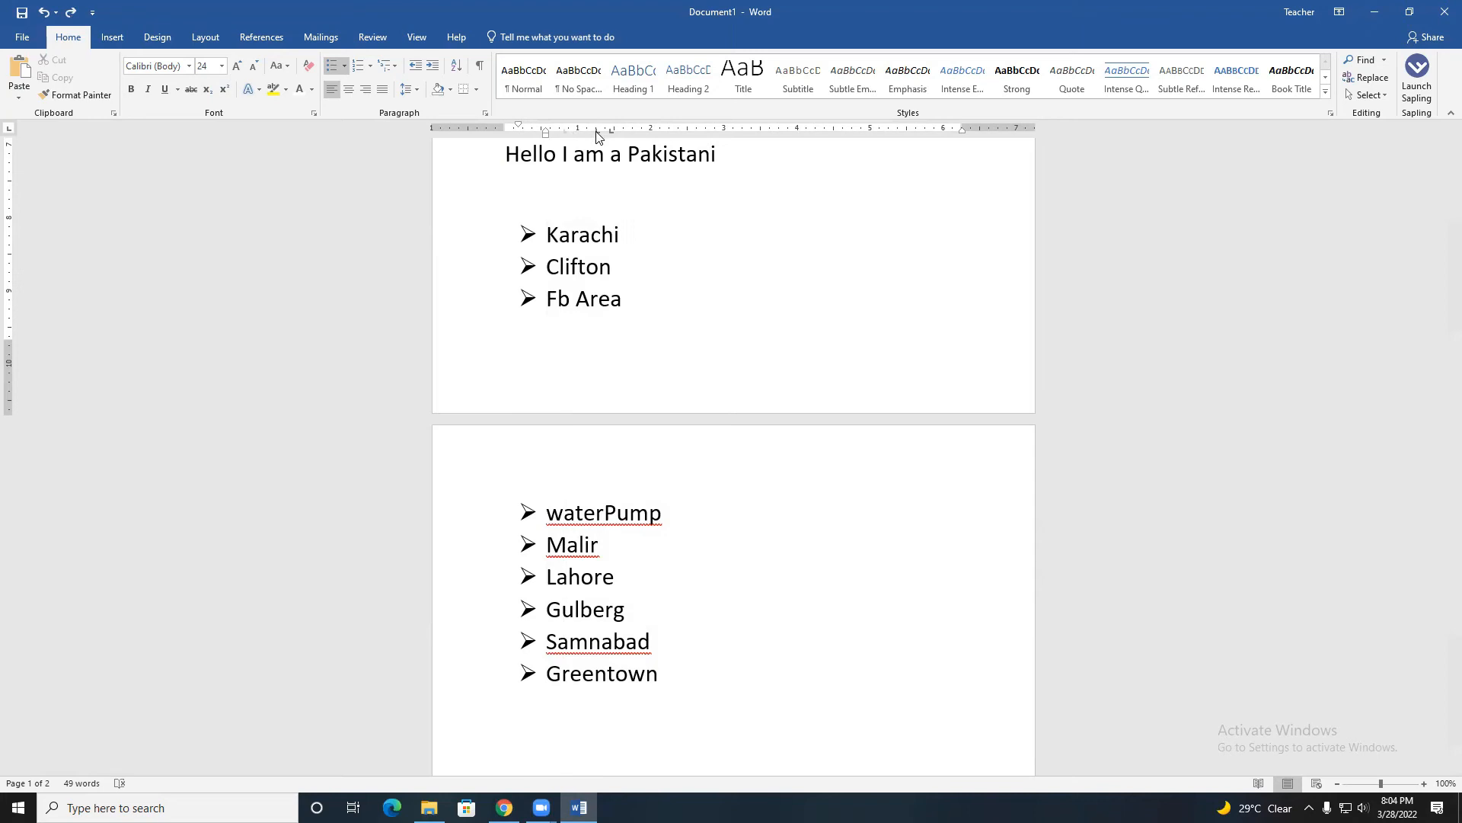
Reselect both bulleted lists from Karachi to Greentown.
{"action": "left_click", "coordinate": [582, 176]}
{"action": "scroll", "coordinate": [582, 175], "scroll_direction": "down", "scroll_amount": 3}
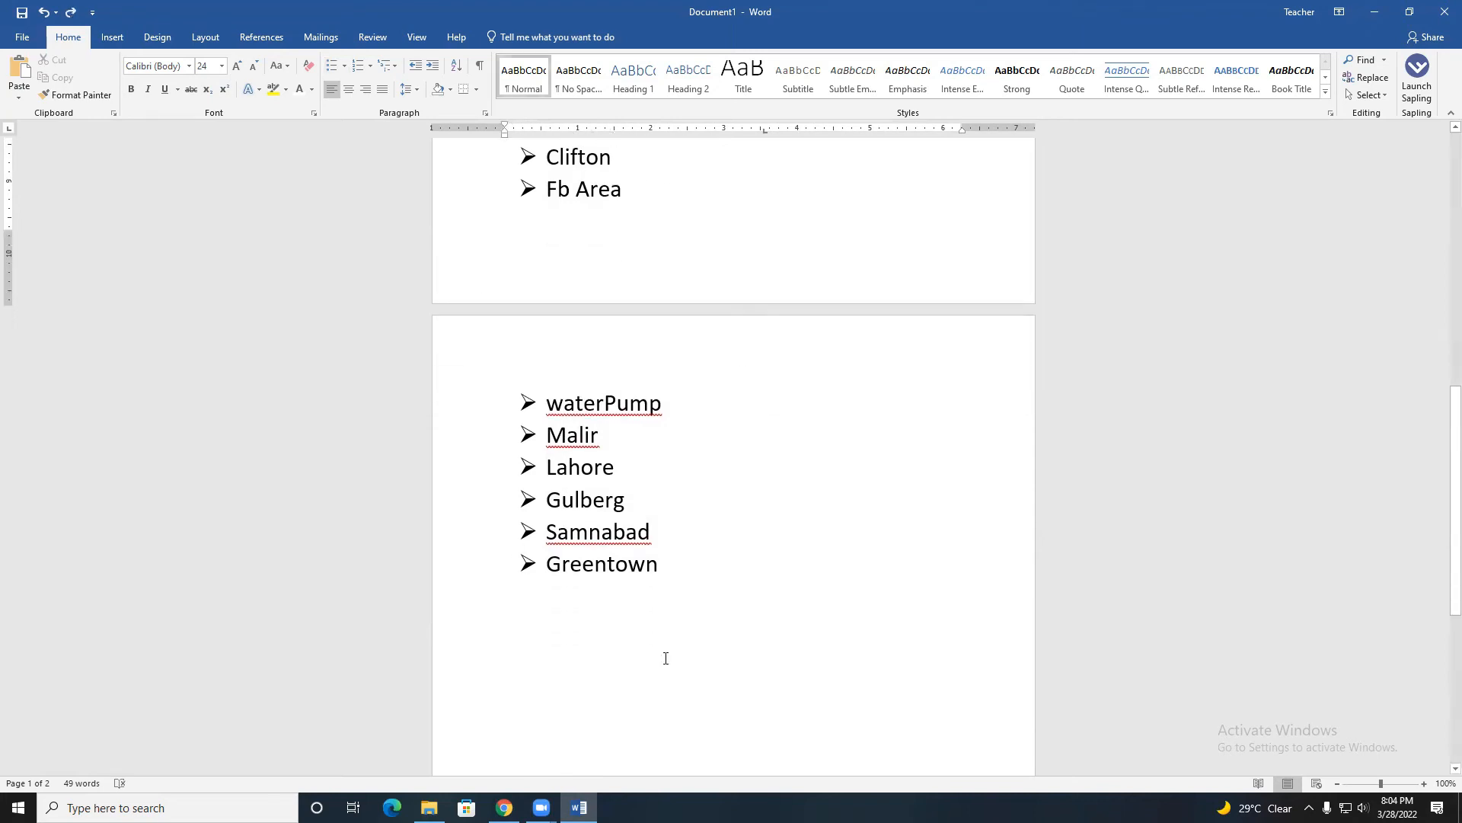
{"action": "scroll", "coordinate": [819, 683], "scroll_direction": "up", "scroll_amount": 4}
{"action": "left_click_drag", "start_coordinate": [755, 696], "coordinate": [547, 267]}
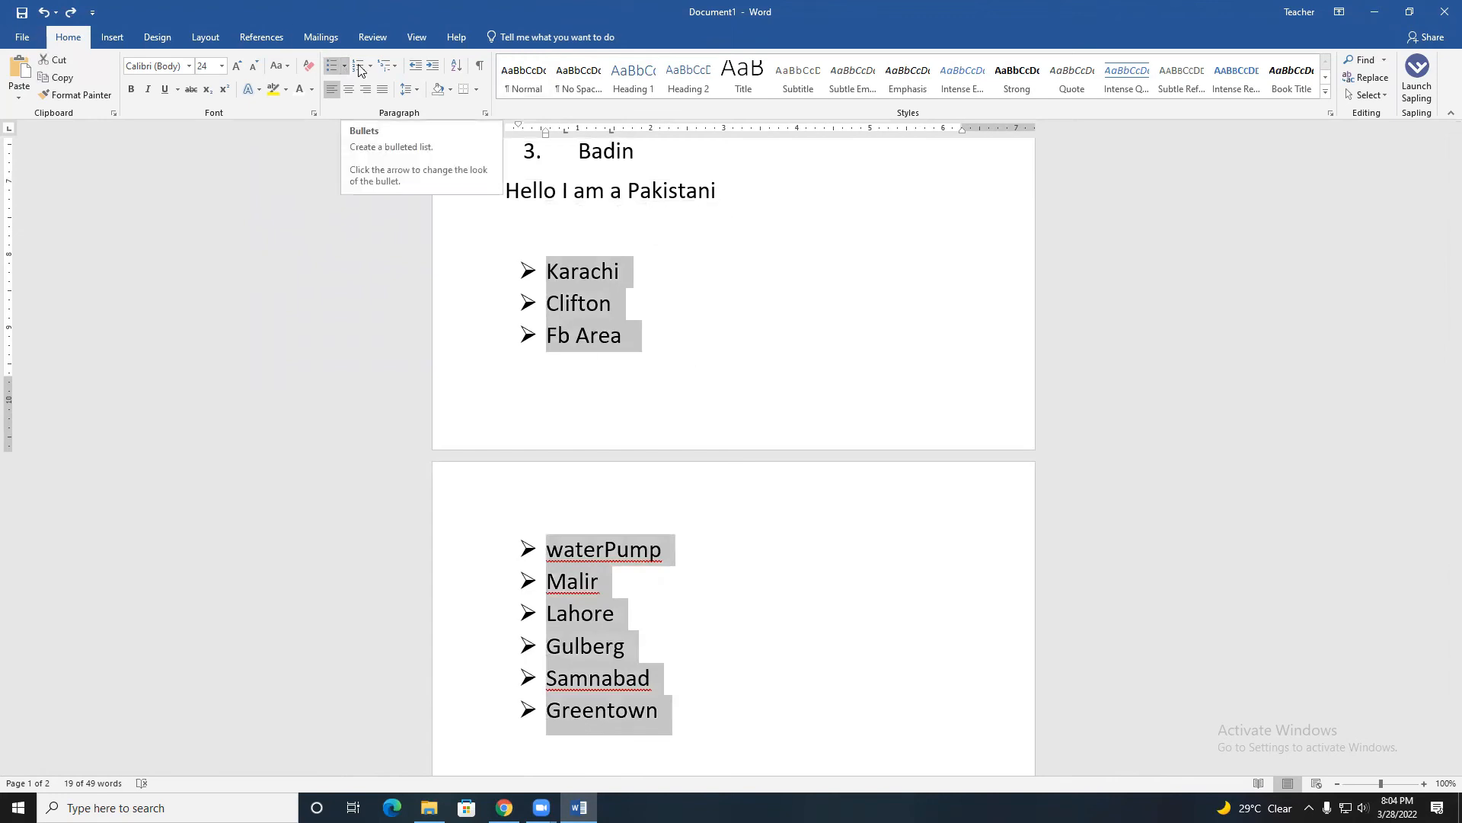
Renumber the nine selected place names 1) to 9) with the 1) a) i) multilevel style.
{"action": "left_click", "coordinate": [394, 69]}
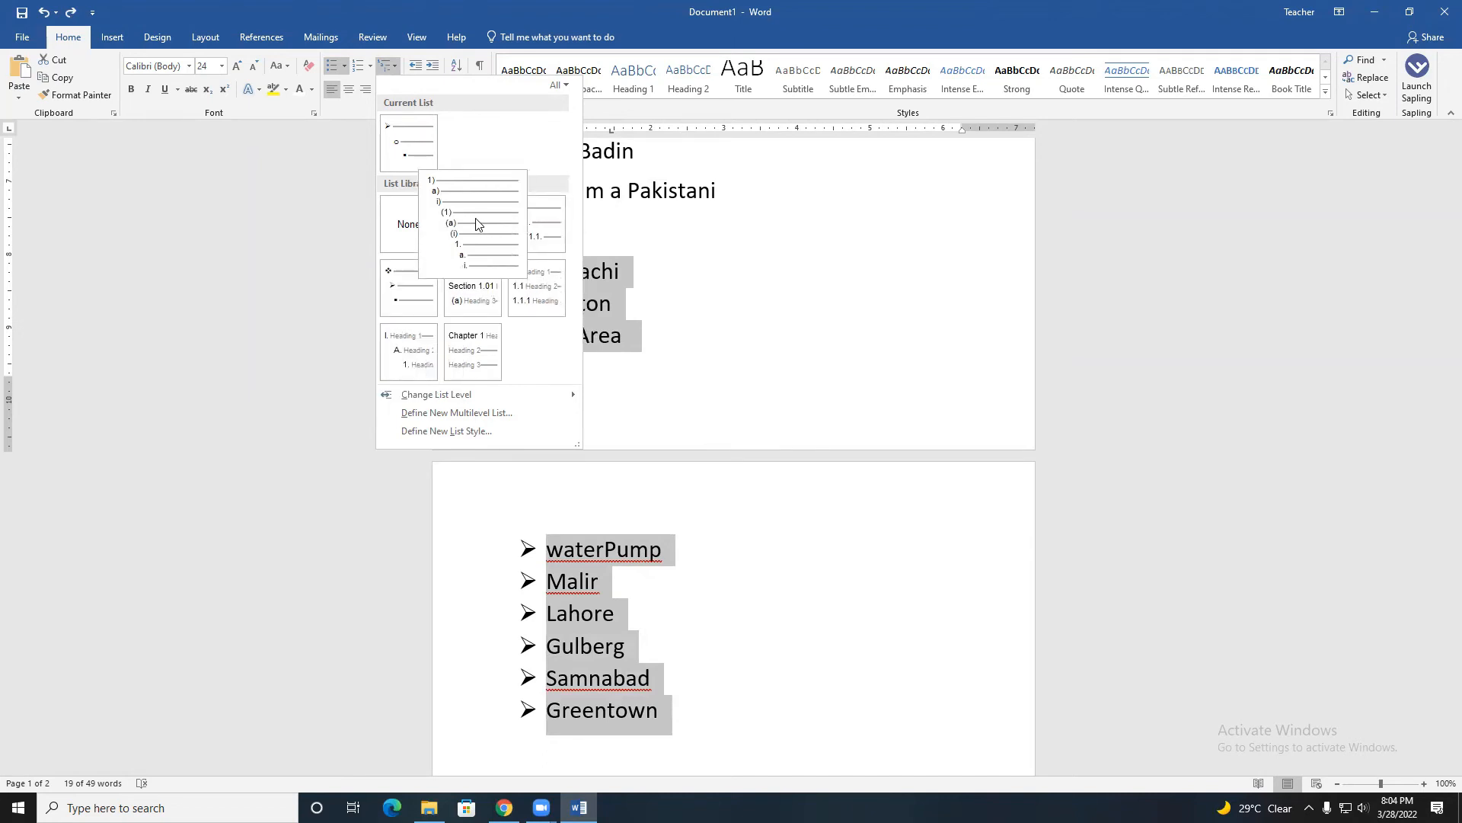
{"action": "key", "text": "Escape"}
{"action": "left_click", "coordinate": [652, 385]}
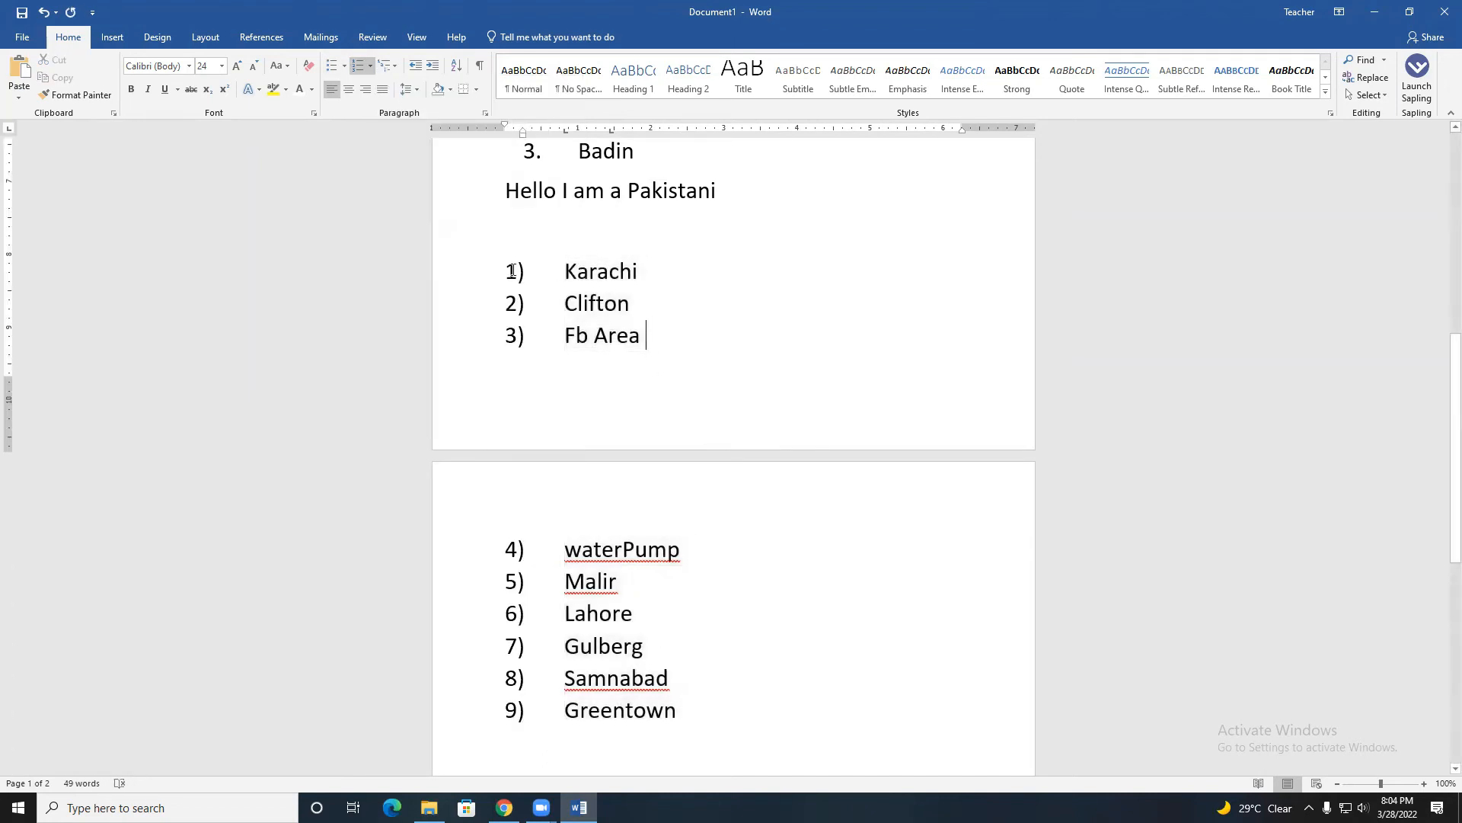
{"action": "left_click", "coordinate": [565, 304]}
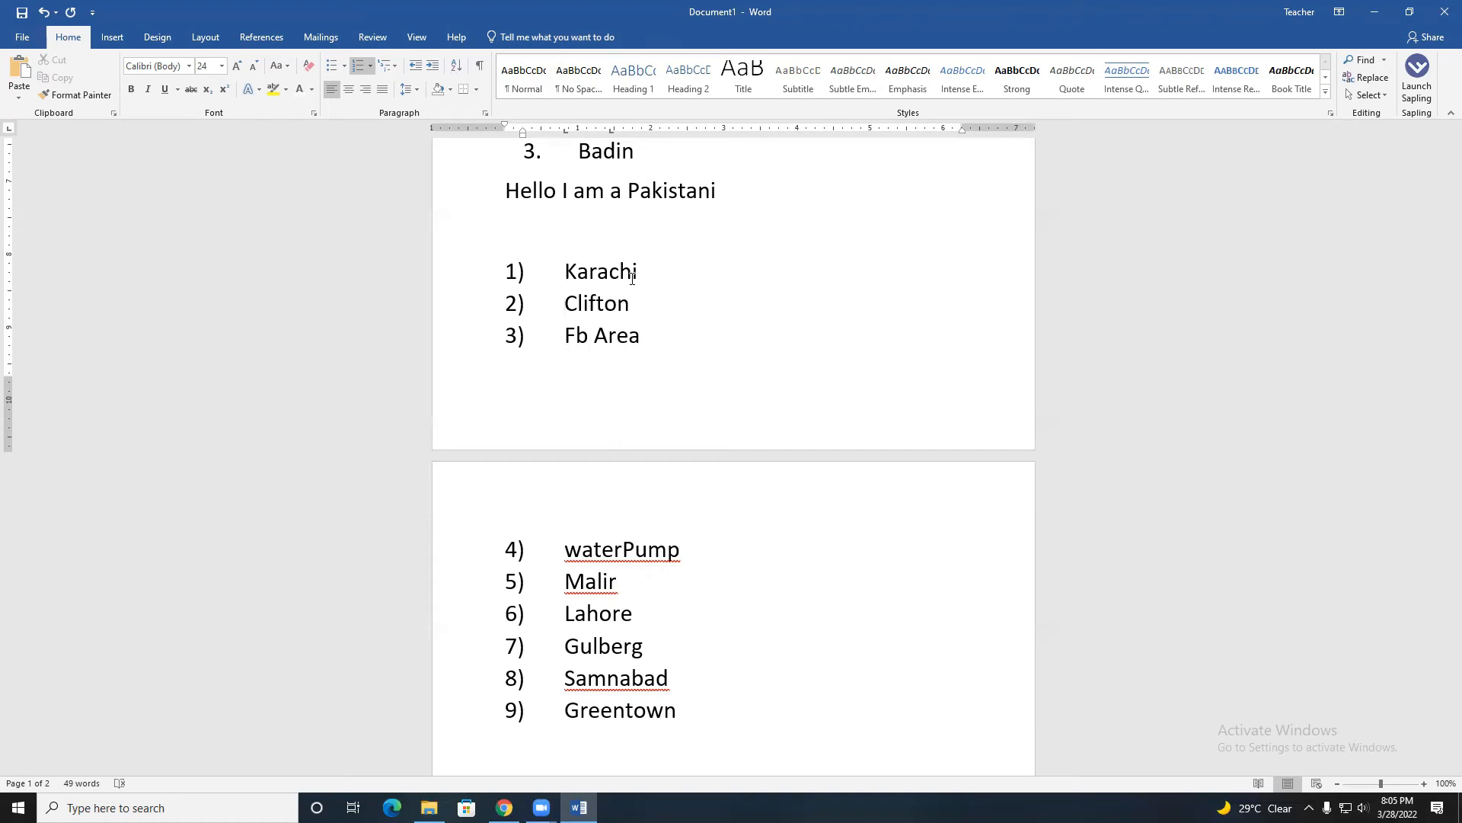
Demote Clifton, Fb Area, waterPump and Malir to lettered sub-items under Karachi.
{"action": "key", "text": "Tab"}
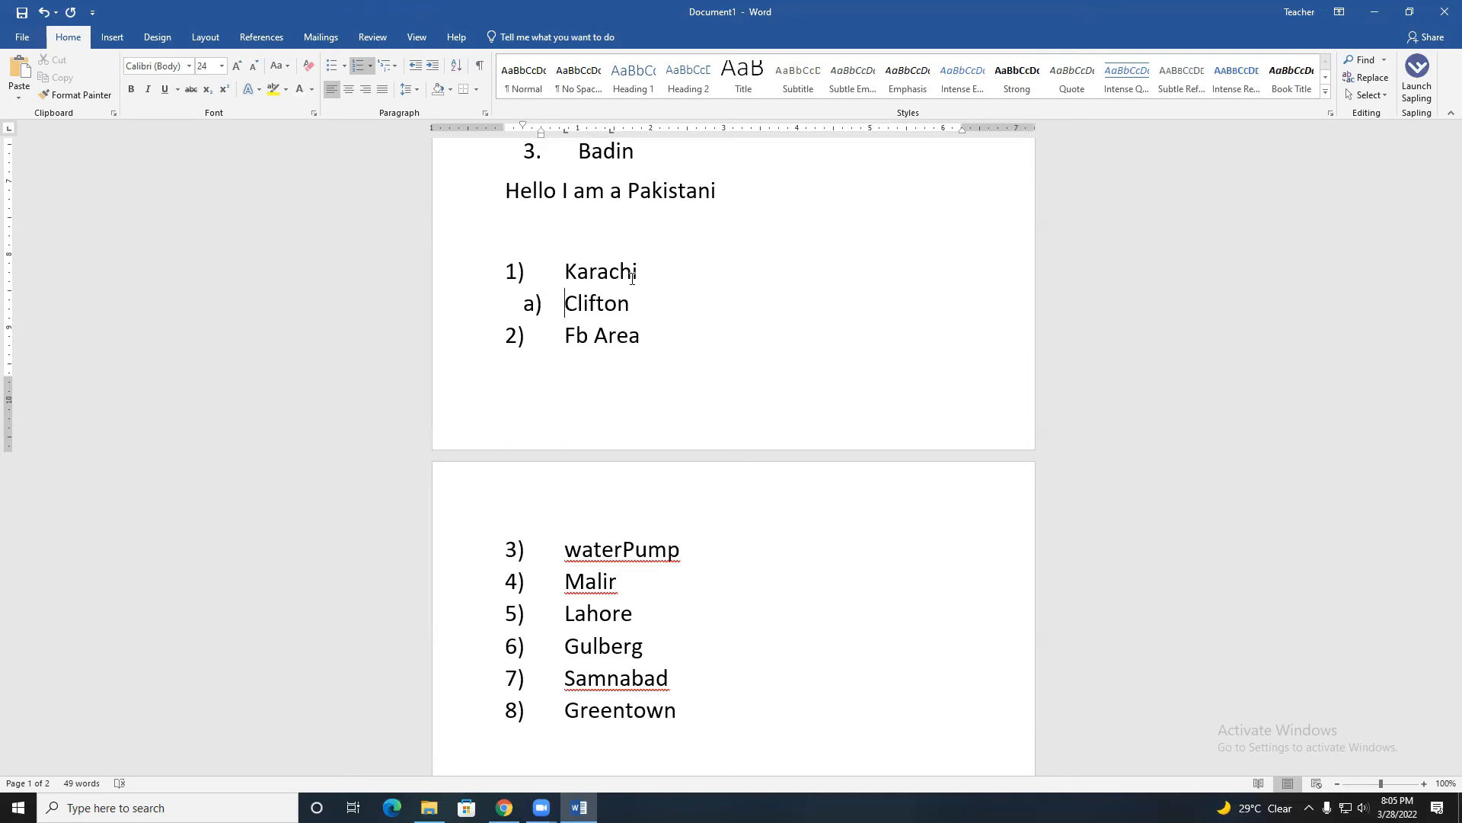
{"action": "key", "text": "Down"}
{"action": "key", "text": "Tab"}
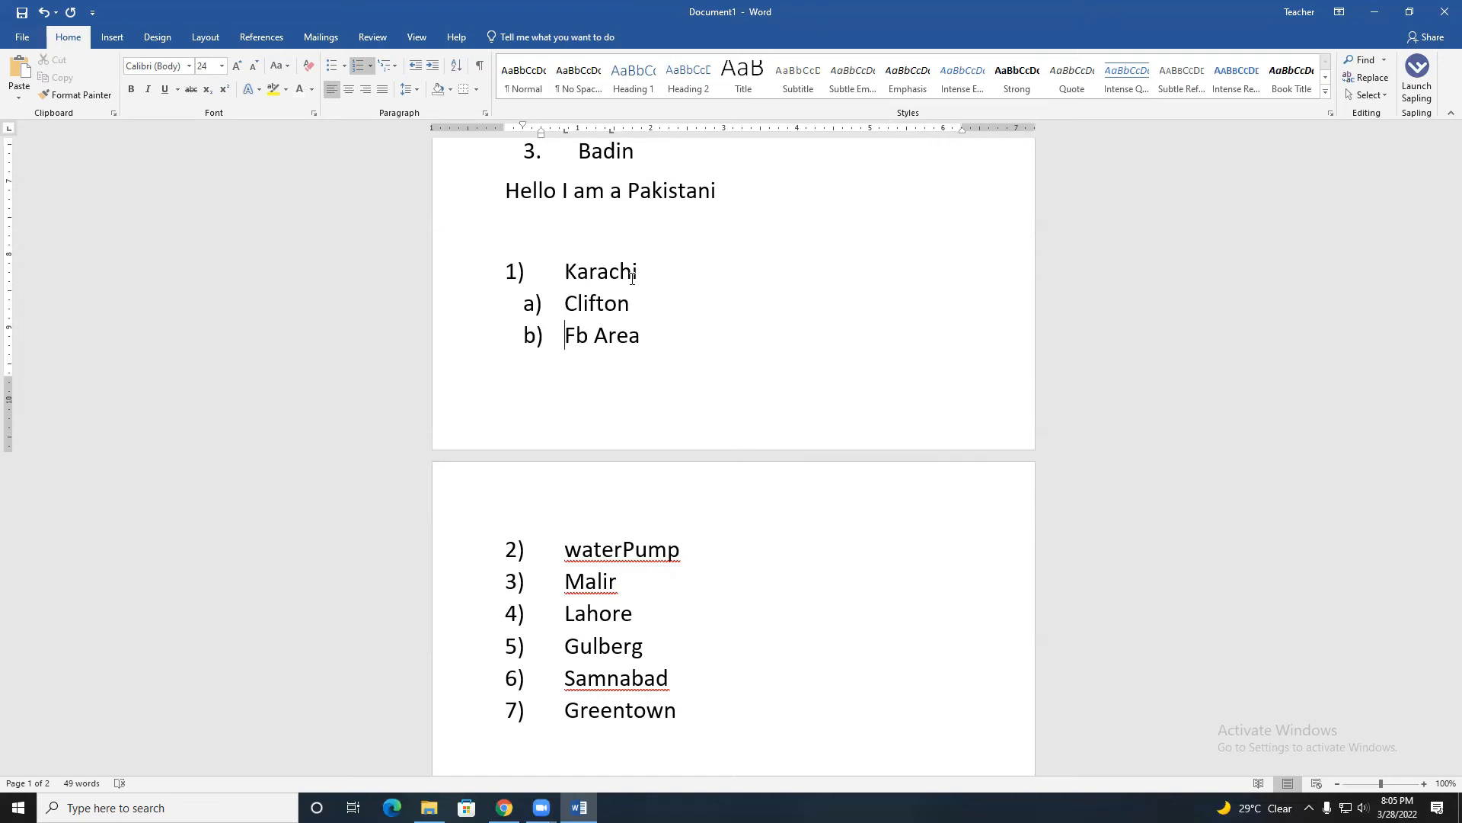
{"action": "key", "text": "Down"}
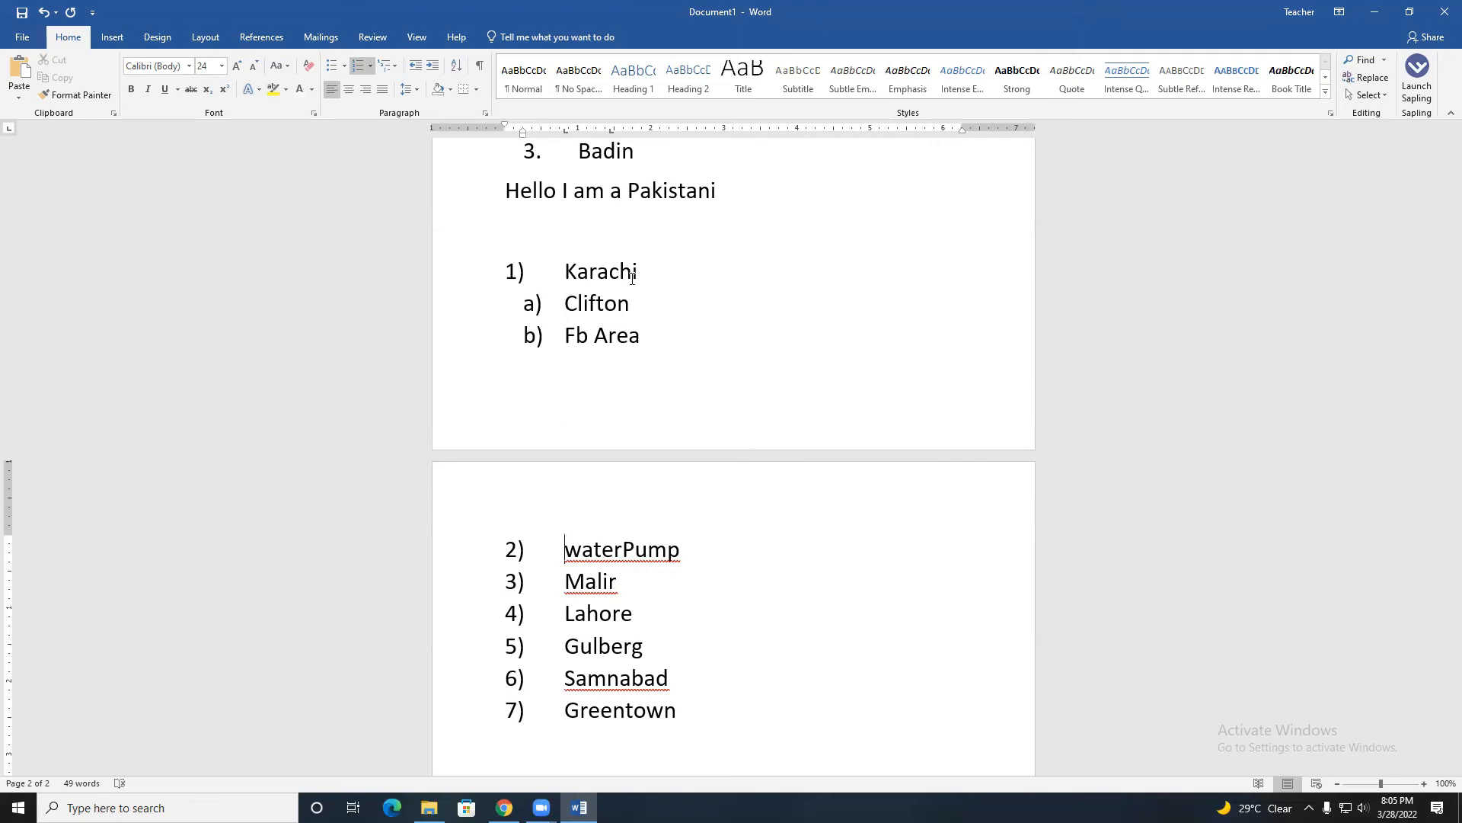
{"action": "key", "text": "Tab"}
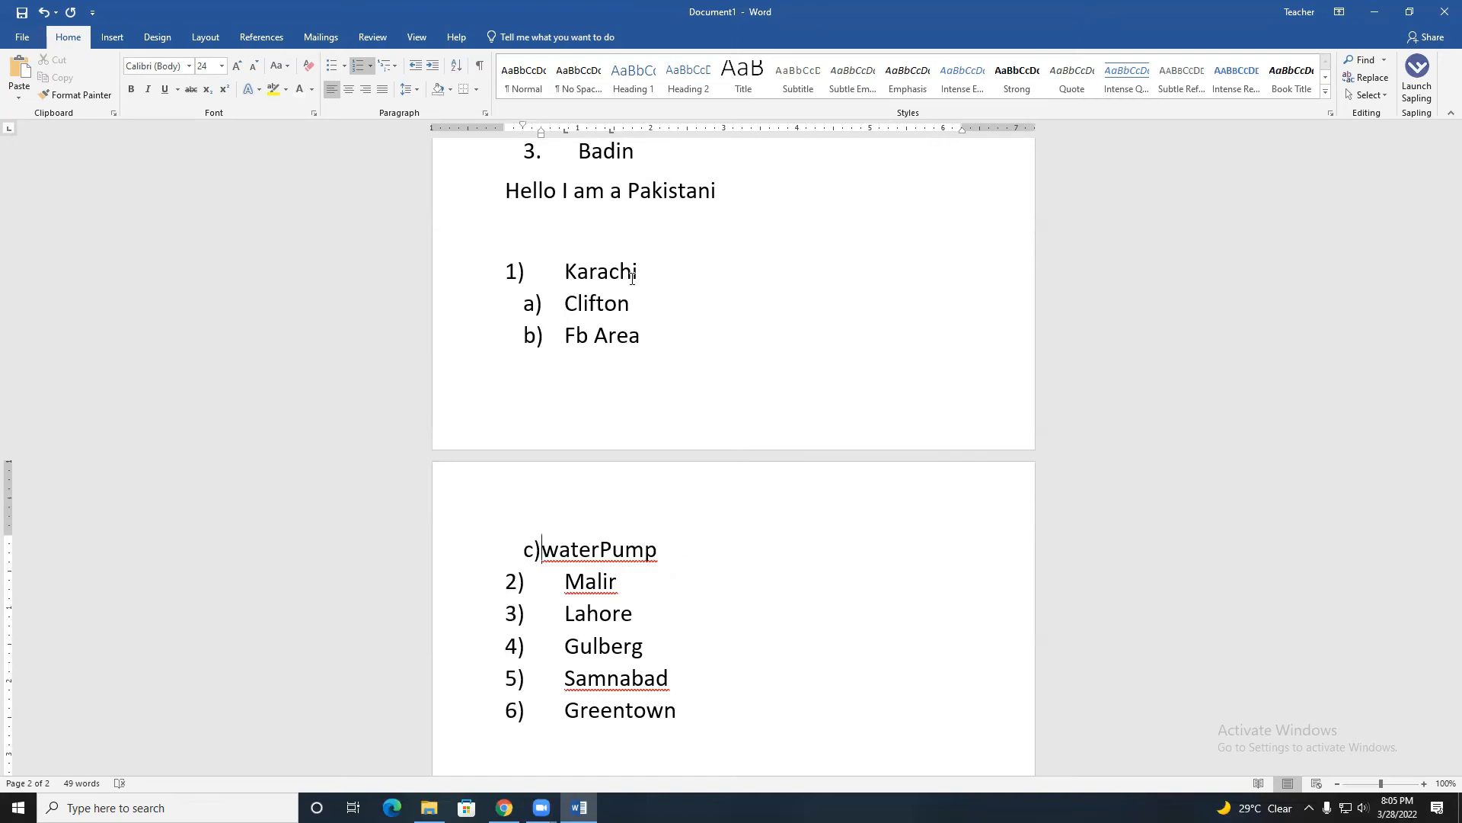
{"action": "key", "text": "Down"}
{"action": "key", "text": "Tab"}
Demote Gulberg, Samnabad and Greentown under Lahore, then select the whole list.
{"action": "scroll", "coordinate": [728, 284], "scroll_direction": "down", "scroll_amount": 2}
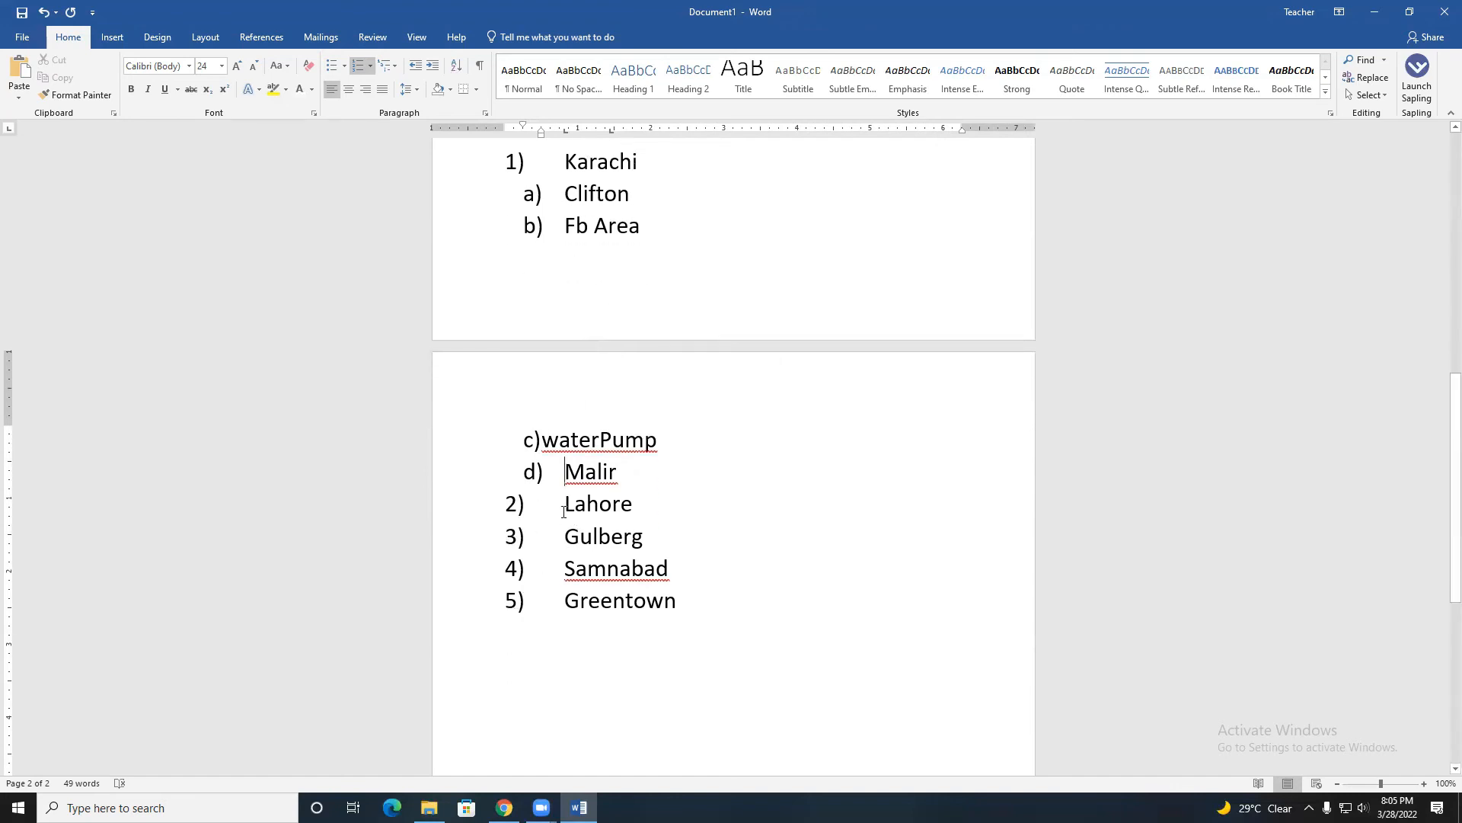
{"action": "left_click", "coordinate": [564, 542]}
{"action": "key", "text": "Tab"}
{"action": "key", "text": "Down"}
{"action": "key", "text": "Tab"}
{"action": "key", "text": "Down"}
{"action": "key", "text": "Tab"}
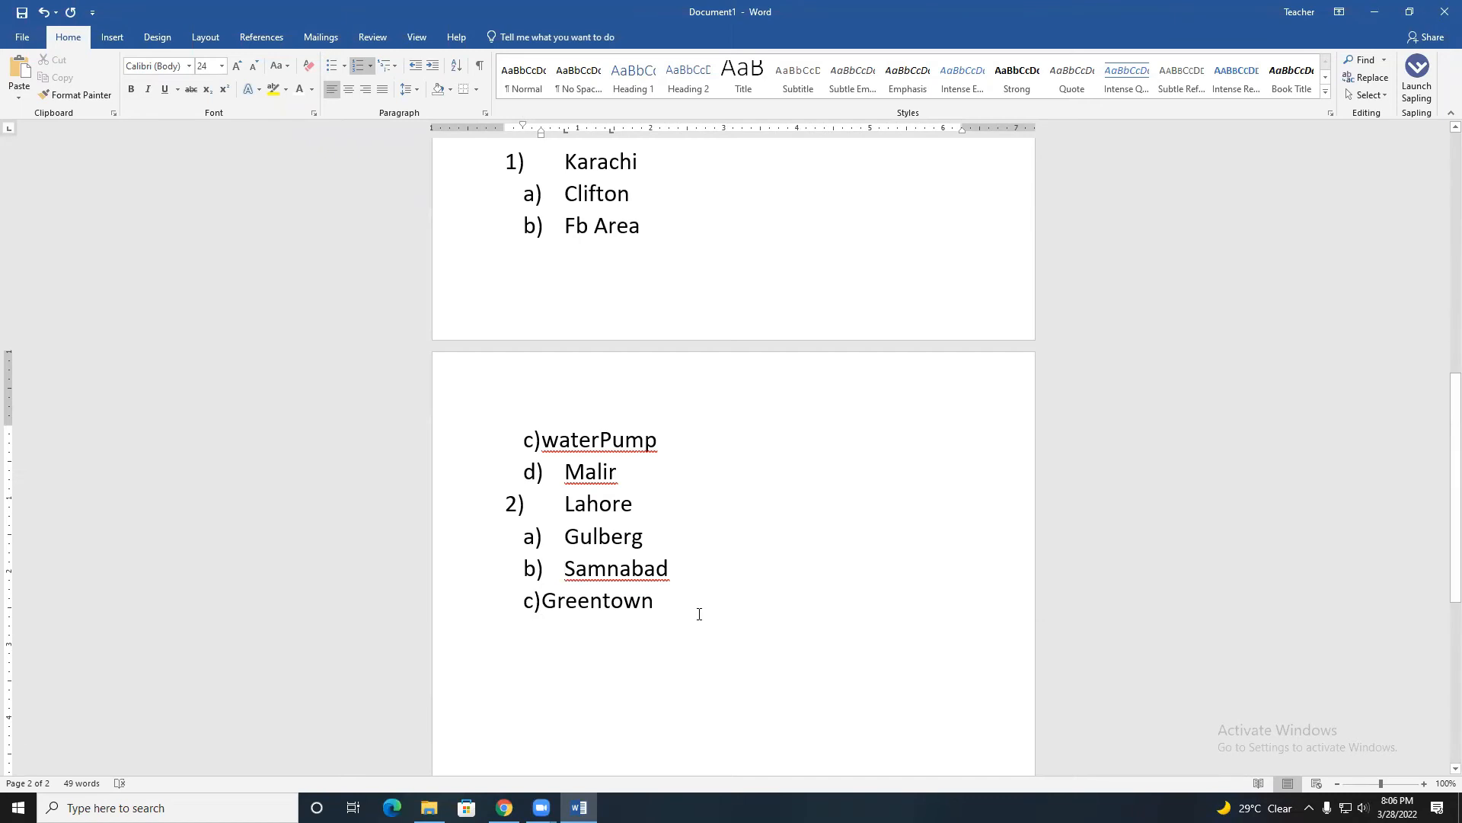
{"action": "scroll", "coordinate": [695, 604], "scroll_direction": "up", "scroll_amount": 2}
{"action": "scroll", "coordinate": [512, 305], "scroll_direction": "down", "scroll_amount": 2}
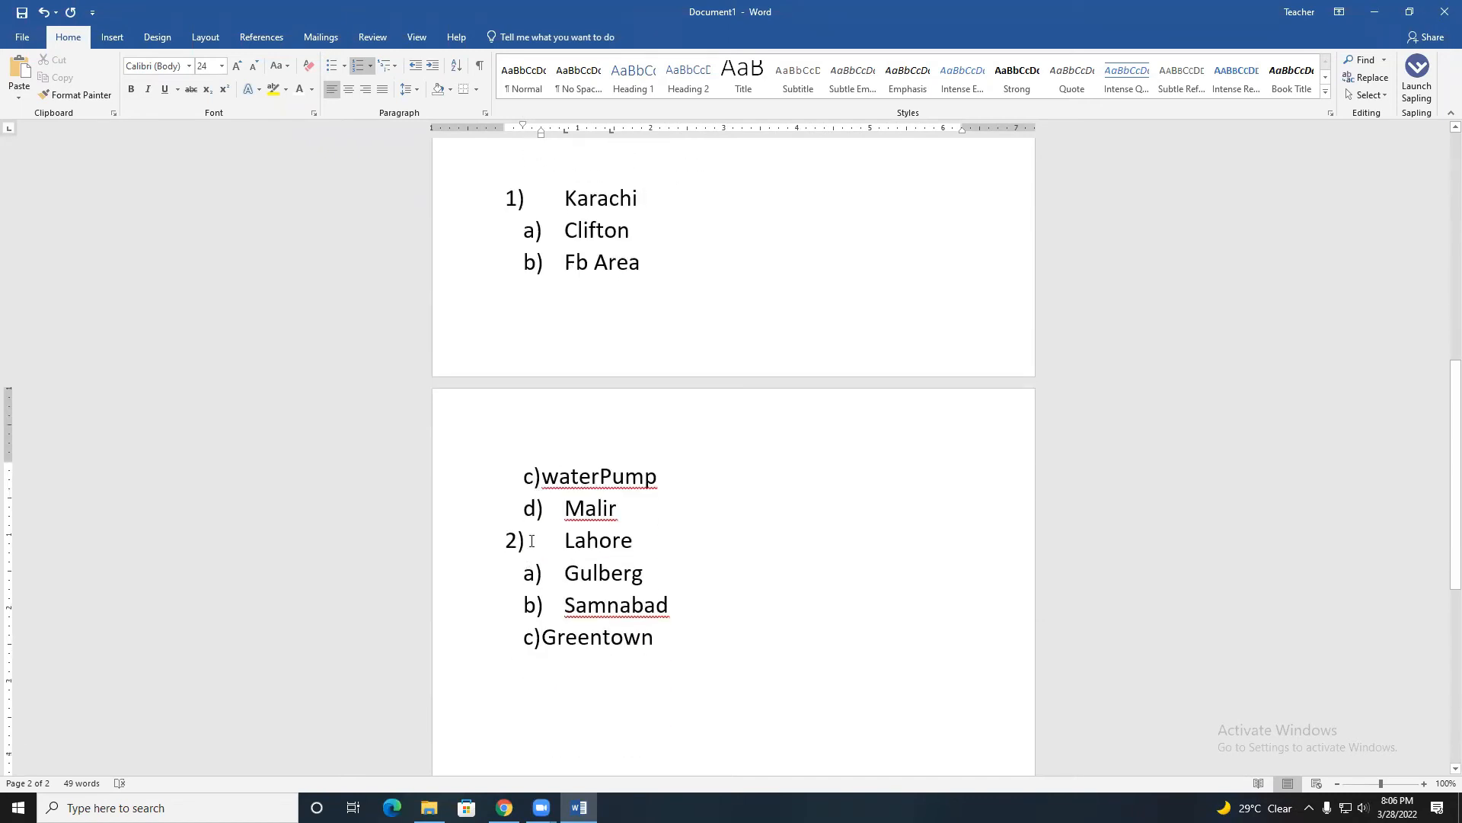
{"action": "left_click_drag", "start_coordinate": [675, 673], "coordinate": [506, 172]}
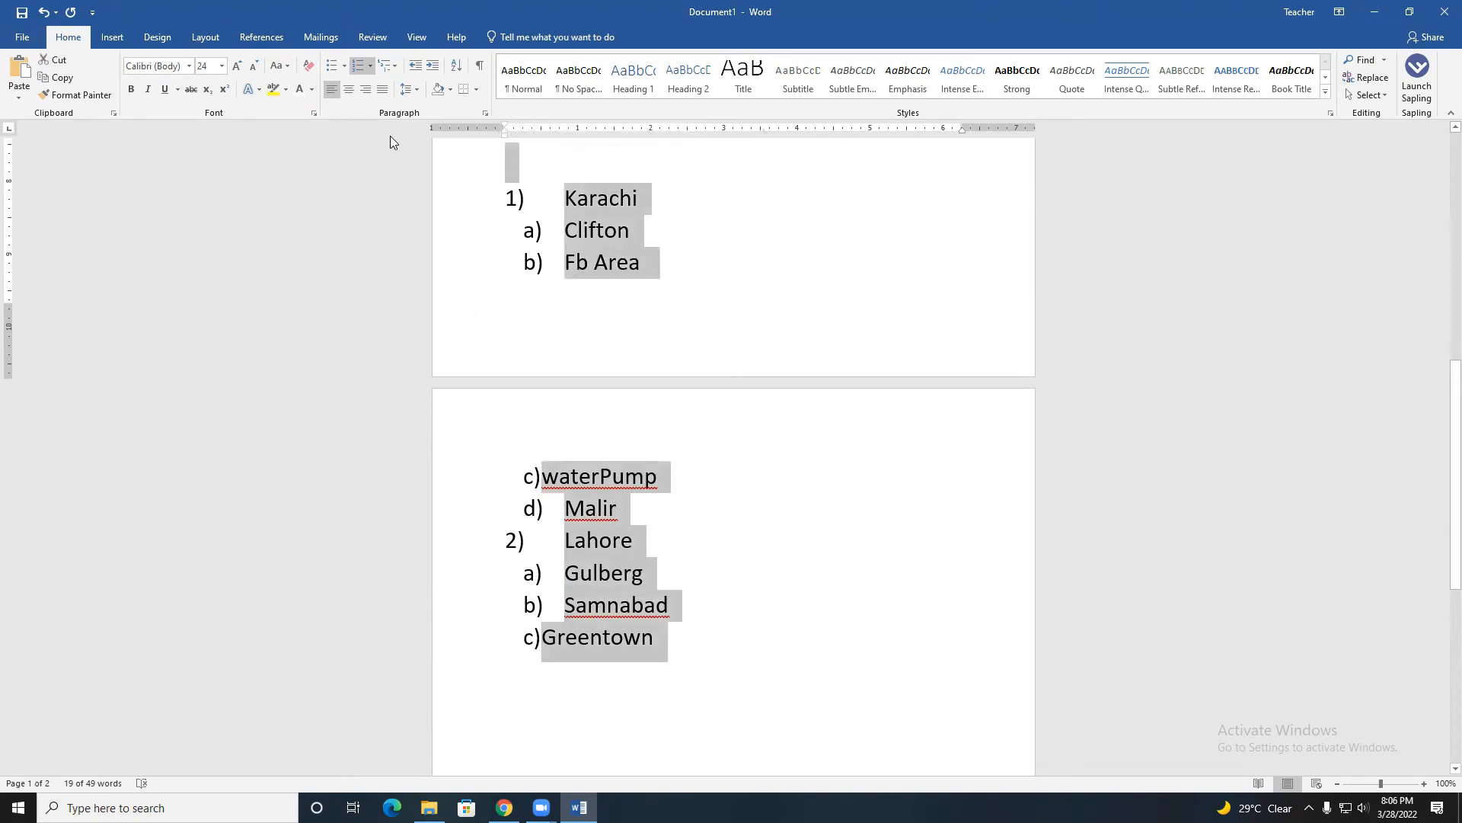
Apply 1. / 1.1. / 1.1.1. numbering so Karachi and Lahore become 1. and 2.
{"action": "left_click", "coordinate": [371, 67]}
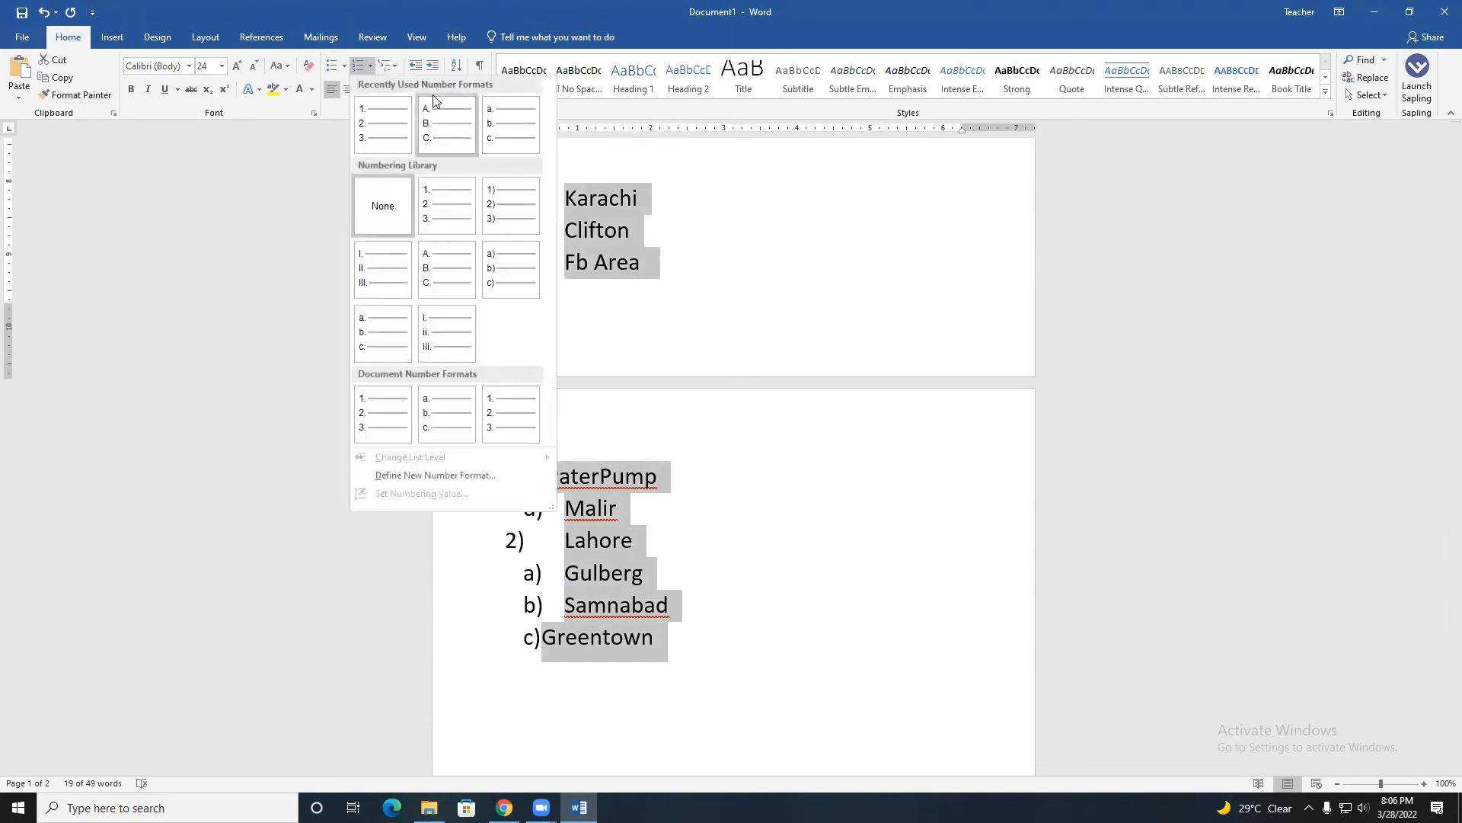
{"action": "left_click", "coordinate": [392, 66]}
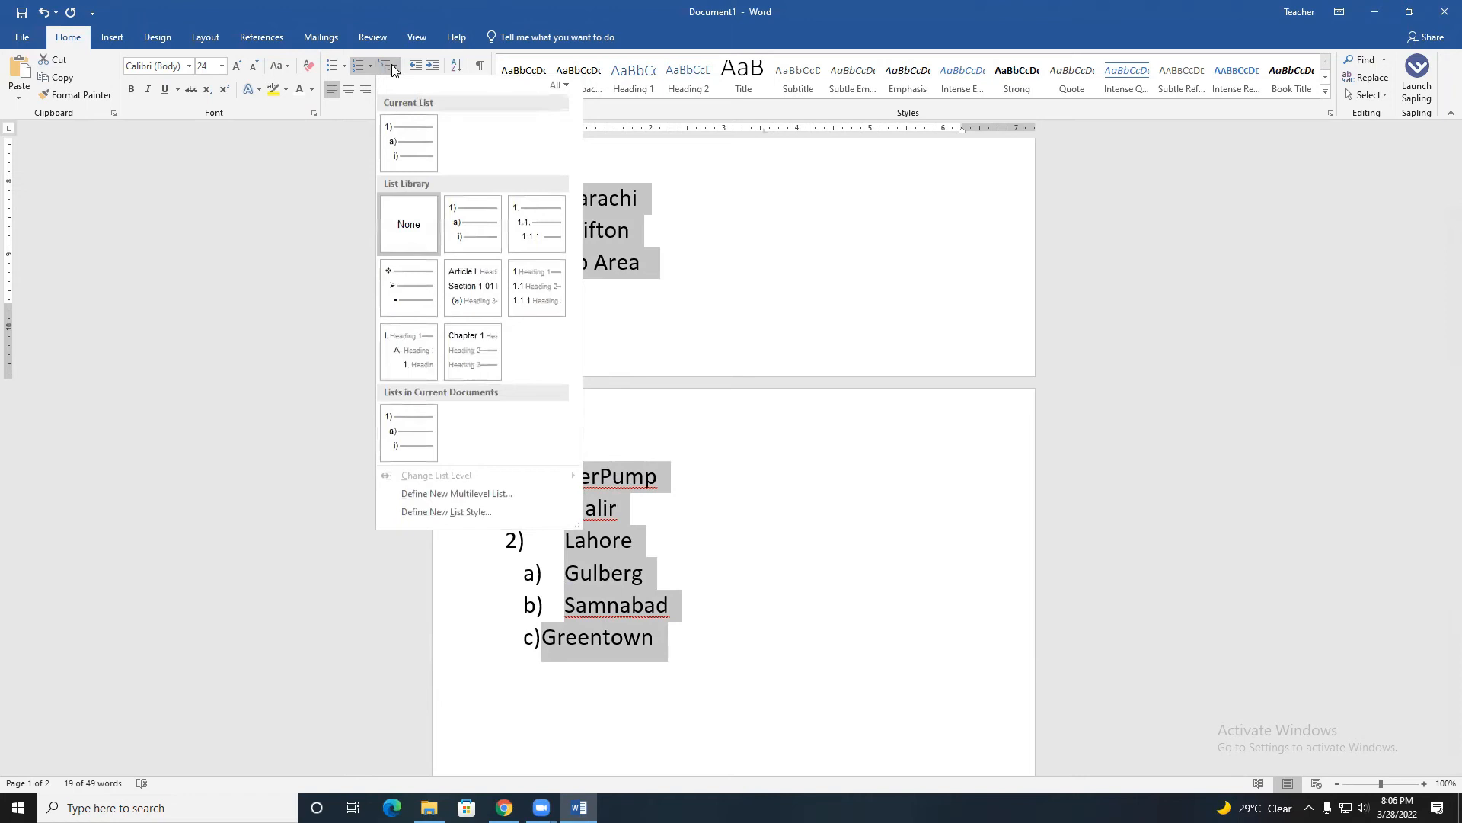
{"action": "left_click", "coordinate": [540, 225]}
{"action": "left_click", "coordinate": [679, 305]}
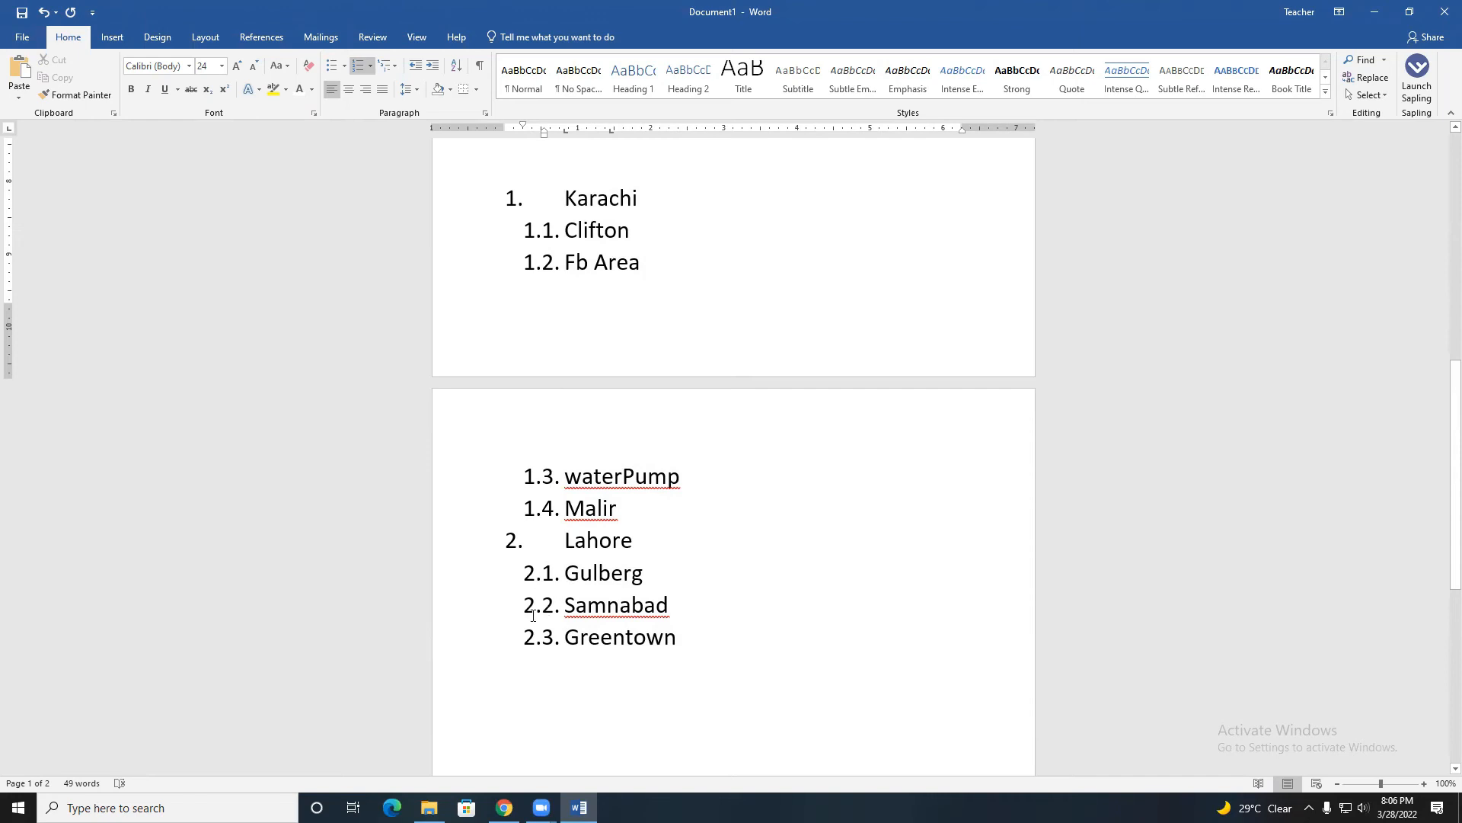
{"action": "left_click", "coordinate": [650, 591]}
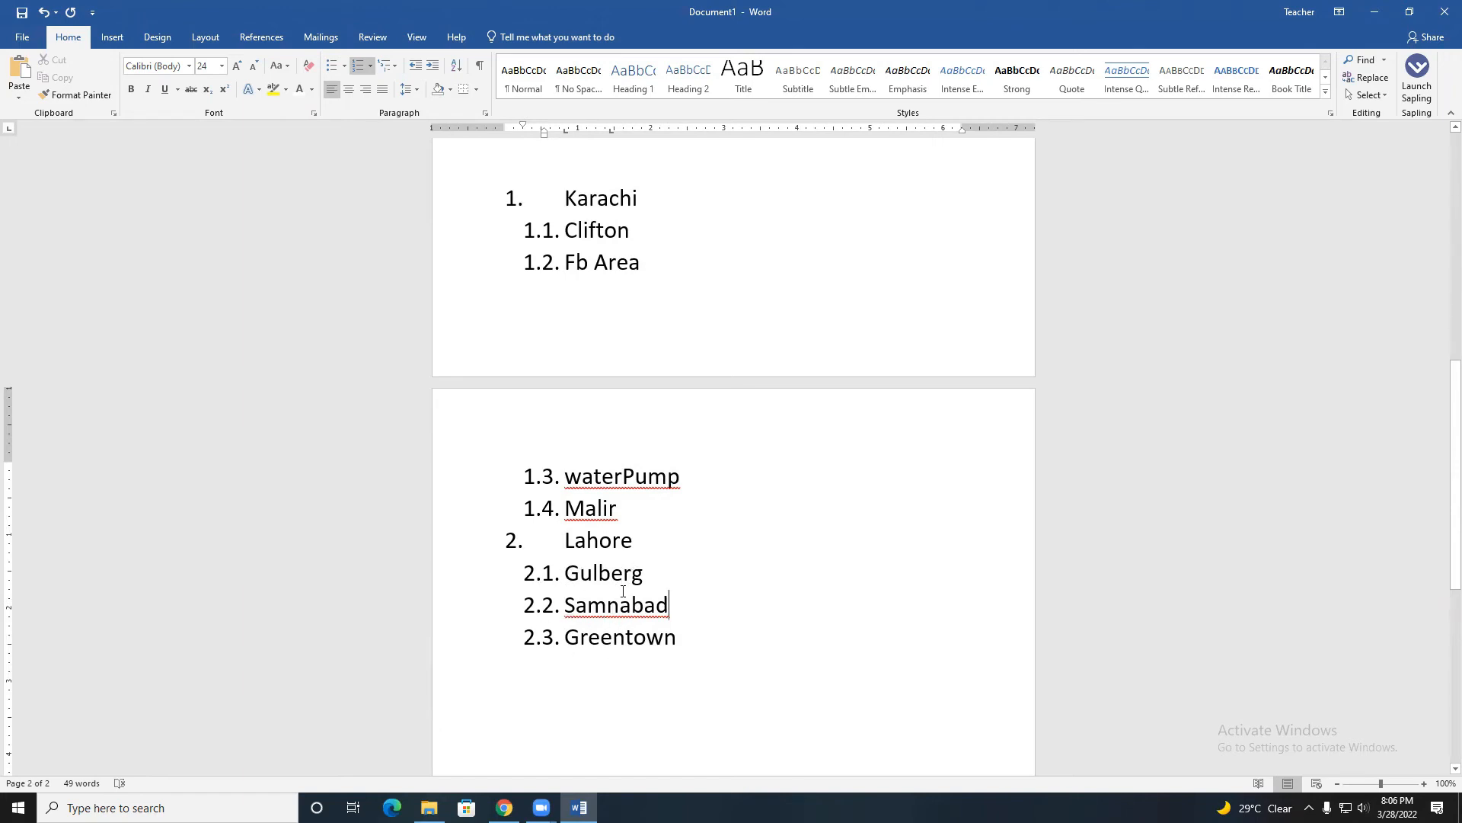
Delete the Samnabad and Greentown lines from the list.
{"action": "left_click", "coordinate": [521, 606]}
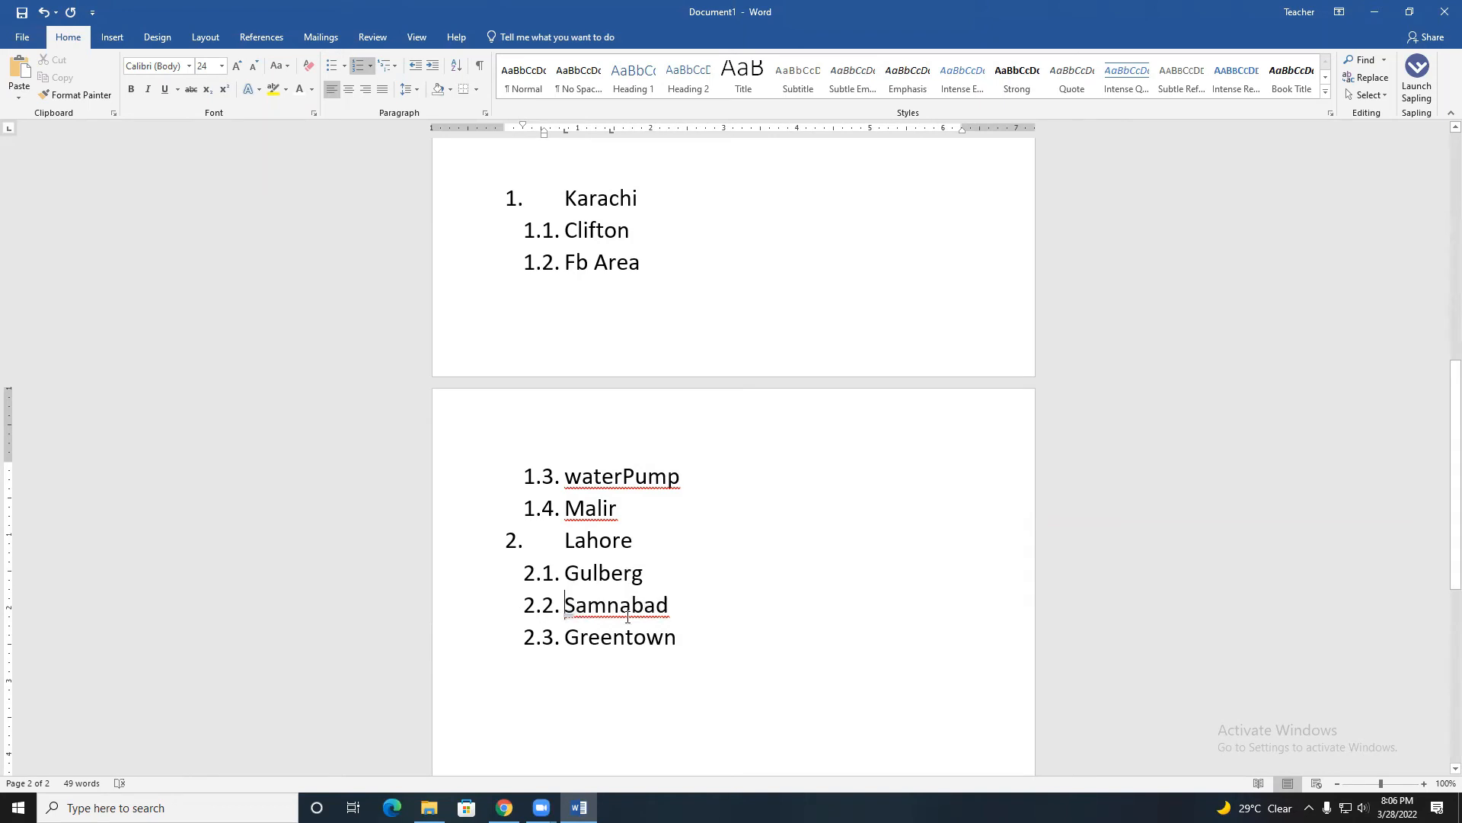
{"action": "left_click", "coordinate": [690, 638]}
{"action": "key", "text": "Up"}
{"action": "key", "text": "Right"}
{"action": "left_click", "coordinate": [690, 638]}
{"action": "left_click_drag", "start_coordinate": [690, 639], "coordinate": [503, 597]}
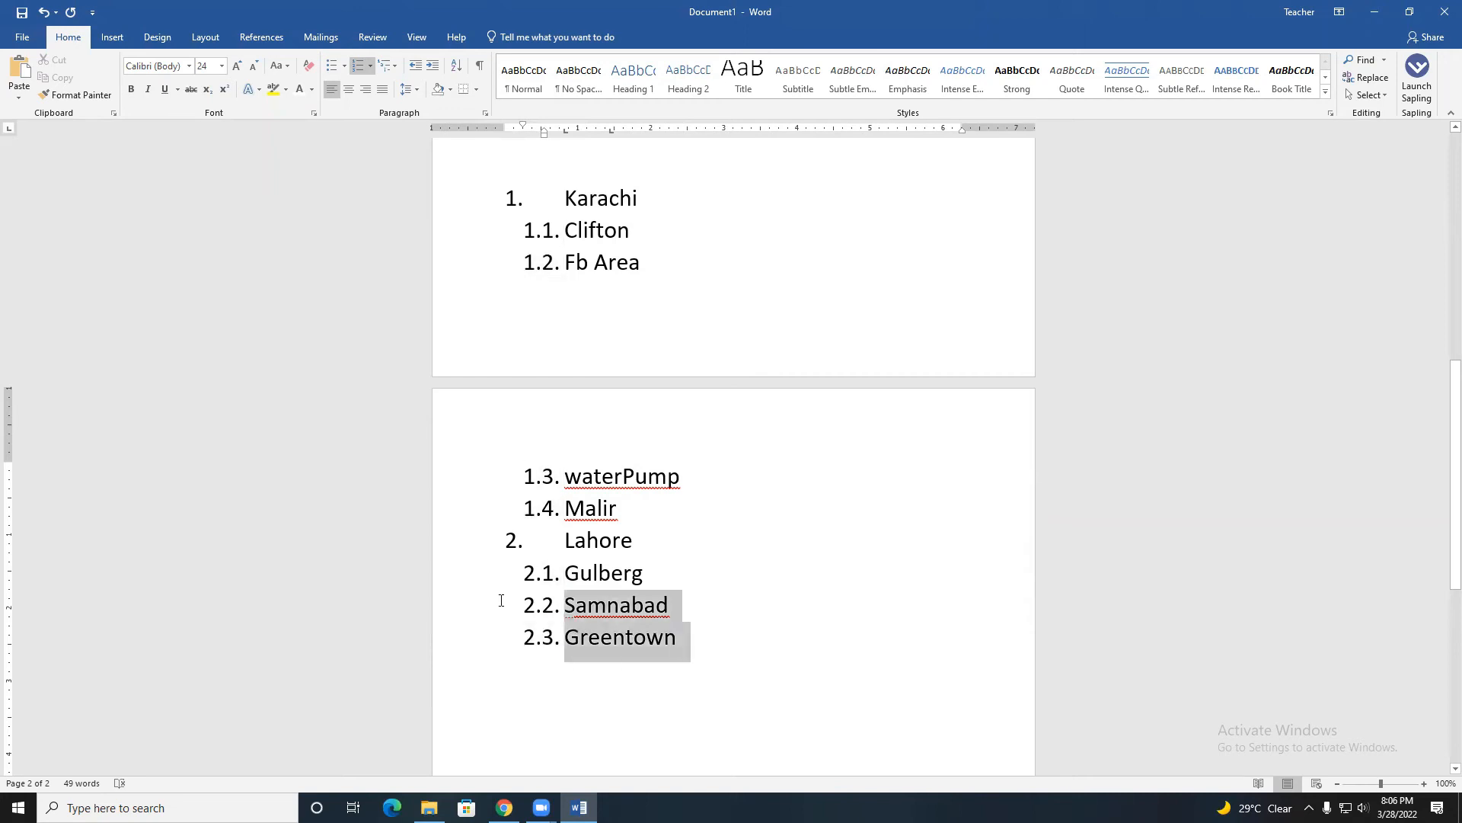
{"action": "key", "text": "Delete"}
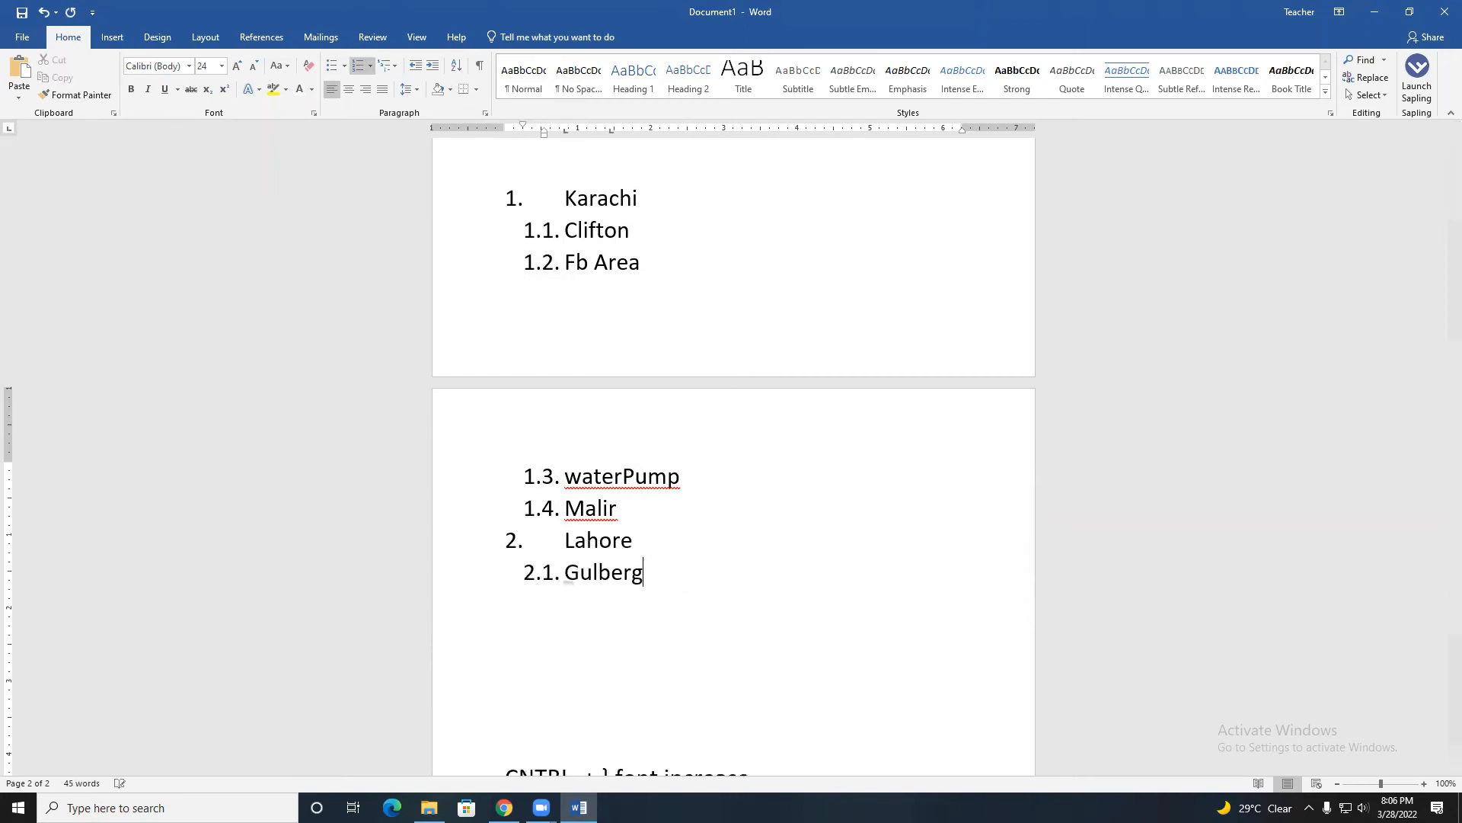
Type Samnabad after a tab gap on the Gulberg line and reselect the list.
{"action": "key", "text": "Tab"}
{"action": "key", "text": "Tab"}
{"action": "type", "text": "g"}
{"action": "key", "text": "BackSpace"}
{"action": "type", "text": "Sa,"}
{"action": "key", "text": "BackSpace"}
{"action": "type", "text": "mnabad"}
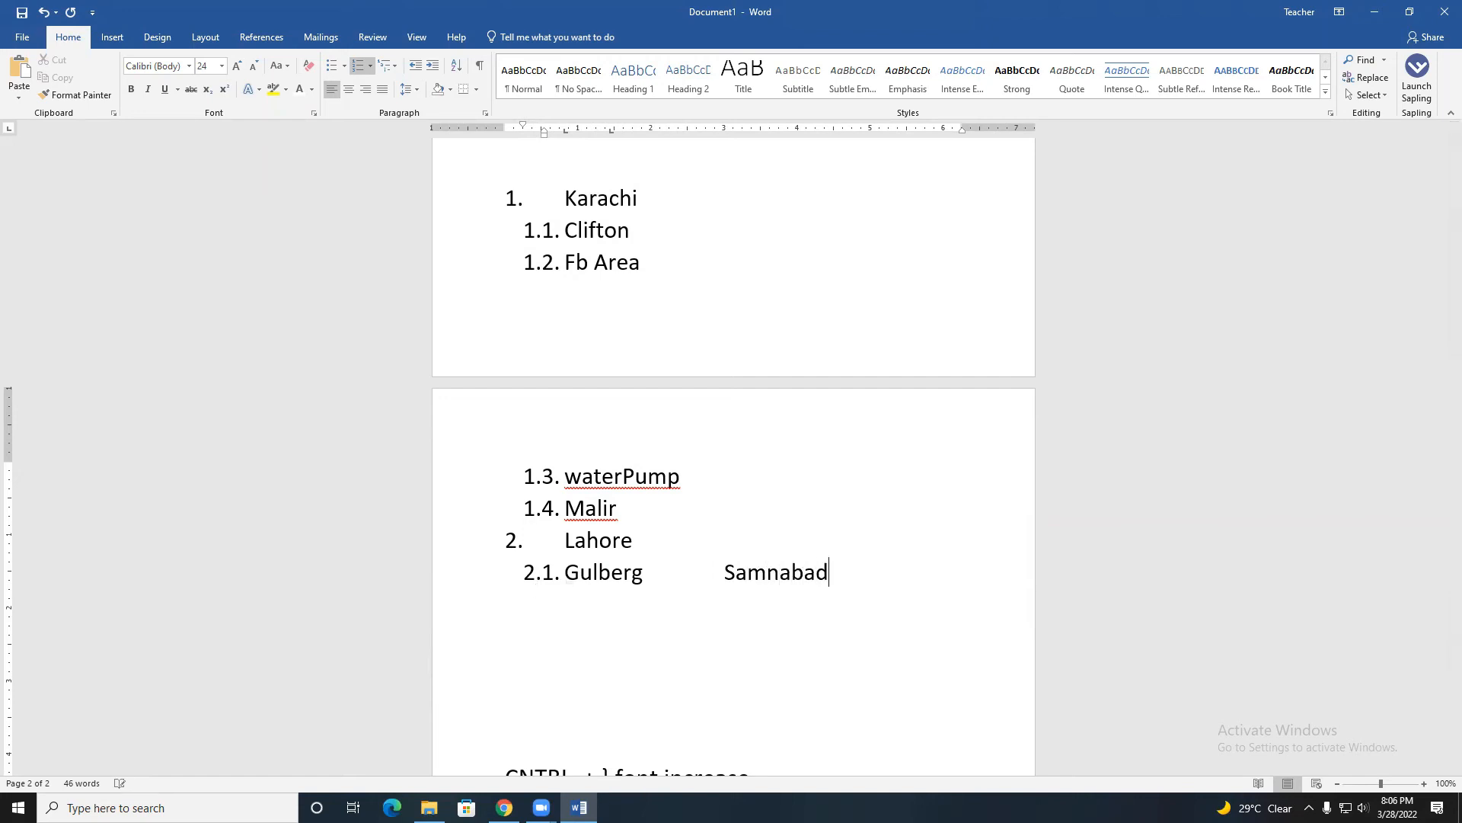
{"action": "left_click_drag", "start_coordinate": [846, 581], "coordinate": [510, 200]}
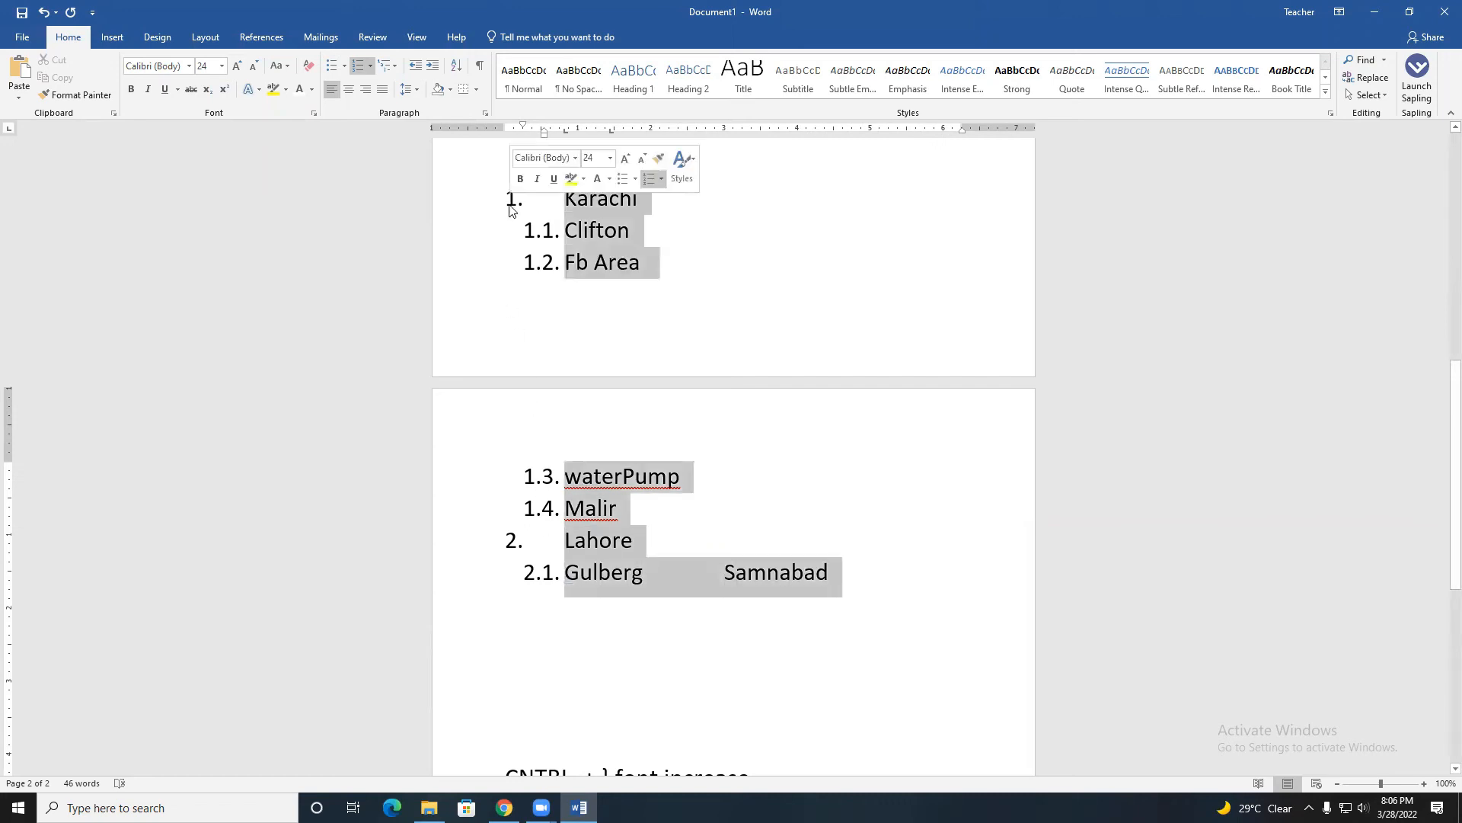
{"action": "left_click", "coordinate": [396, 67]}
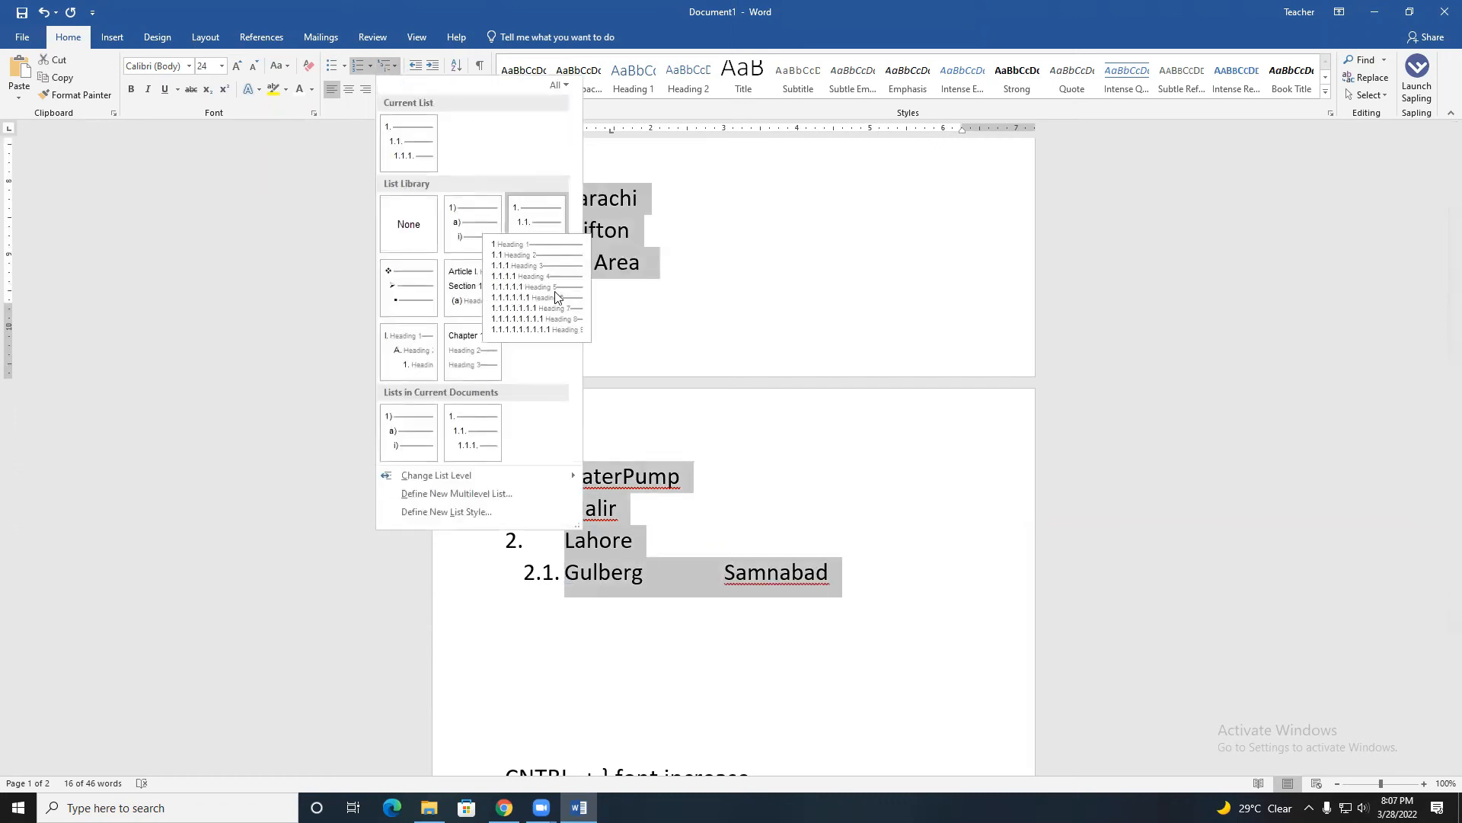
Dismiss the Multilevel List gallery without a new style and deselect the list.
{"action": "left_click", "coordinate": [550, 239]}
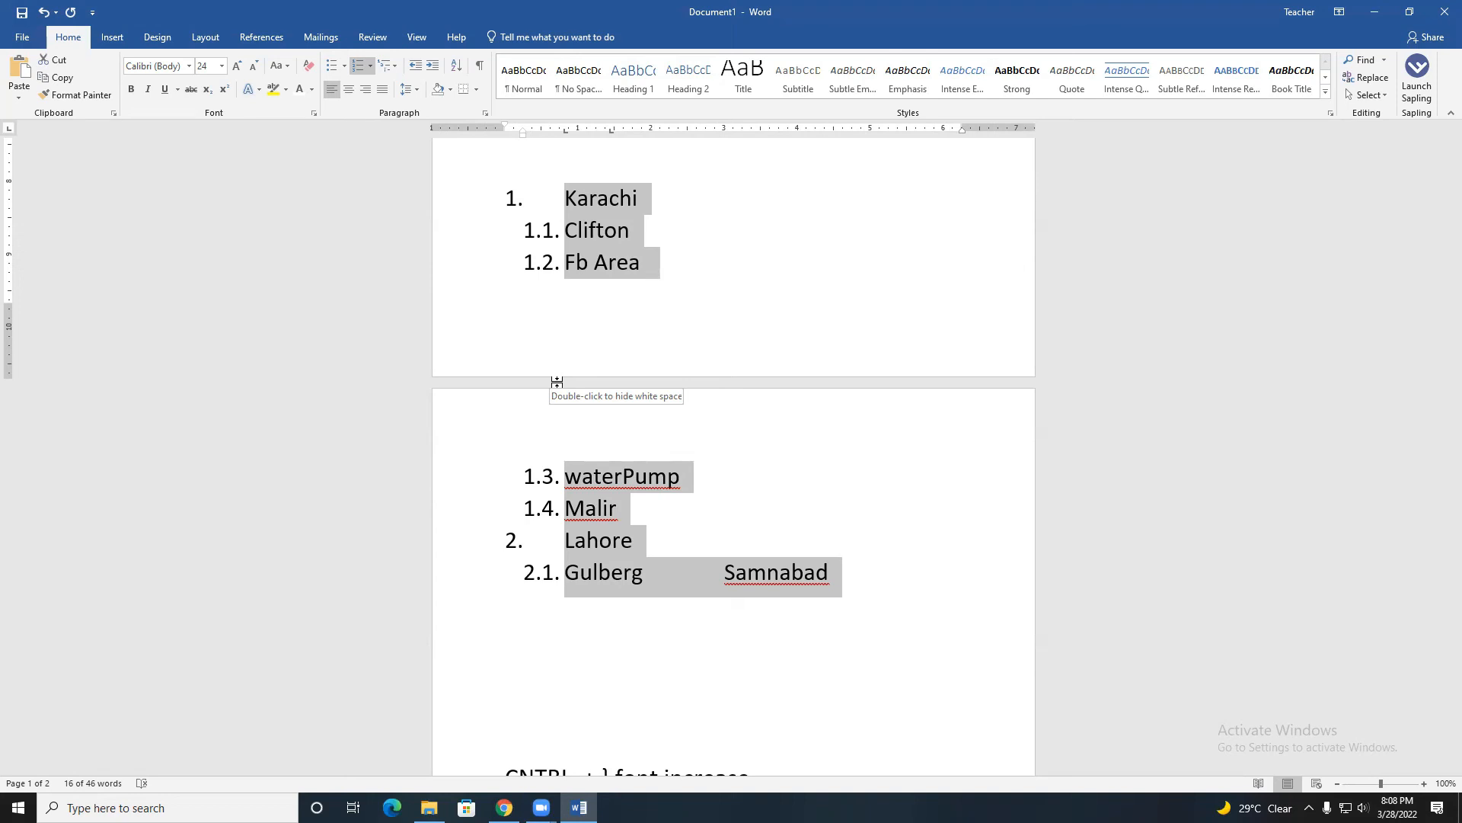
{"action": "left_click", "coordinate": [716, 579]}
Undo the retyped Samnabad to restore the Samnabad and Greentown lines under Lahore.
{"action": "key", "text": "ctrl+z"}
{"action": "key", "text": "ctrl+z"}
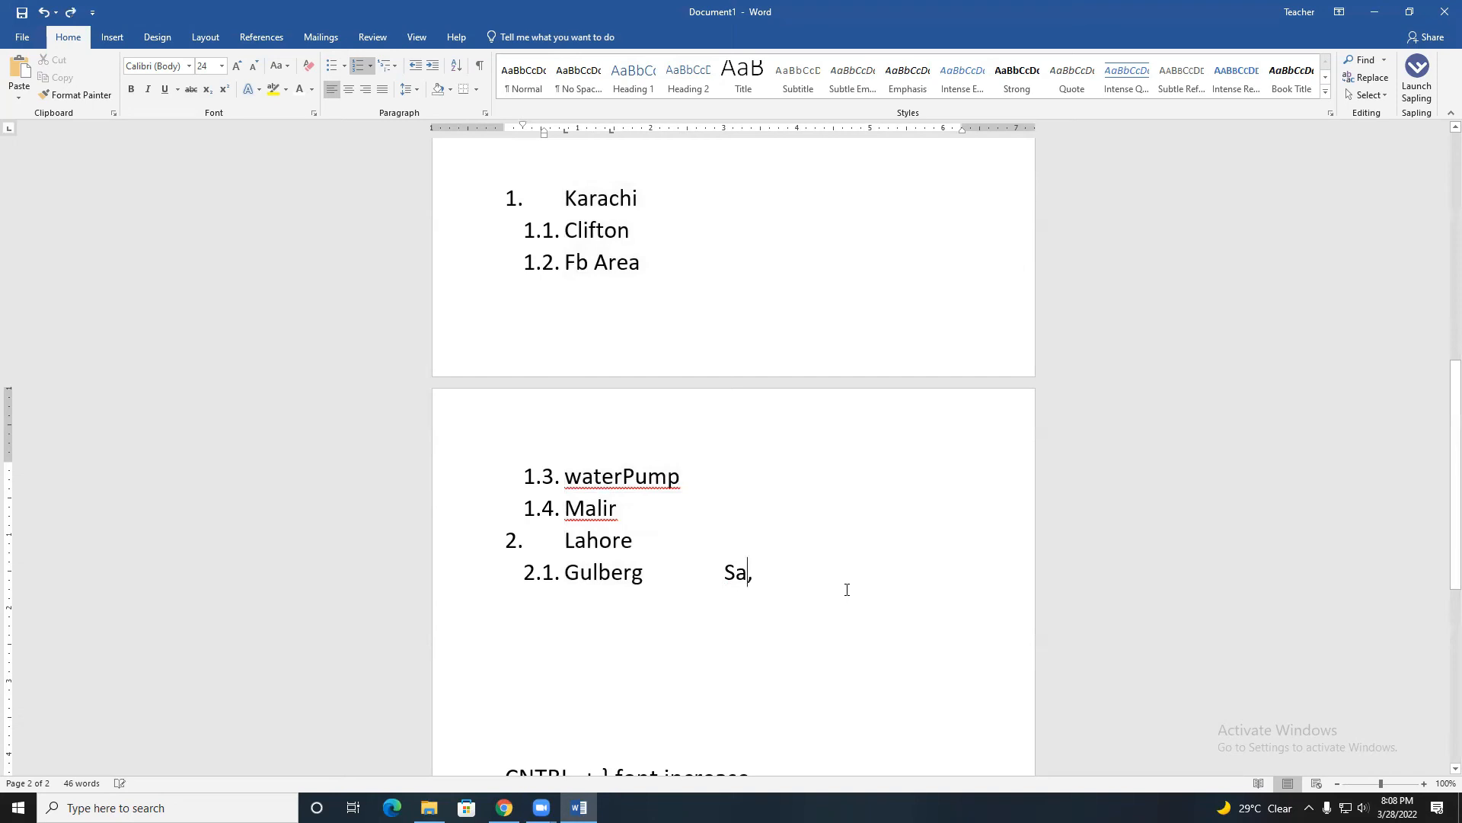
{"action": "type", "text": "z"}
{"action": "key", "text": "ctrl+z"}
{"action": "key", "text": "ctrl+z"}
{"action": "key", "text": "ctrl+z"}
{"action": "key", "text": "ctrl+z"}
{"action": "key", "text": "ctrl+z"}
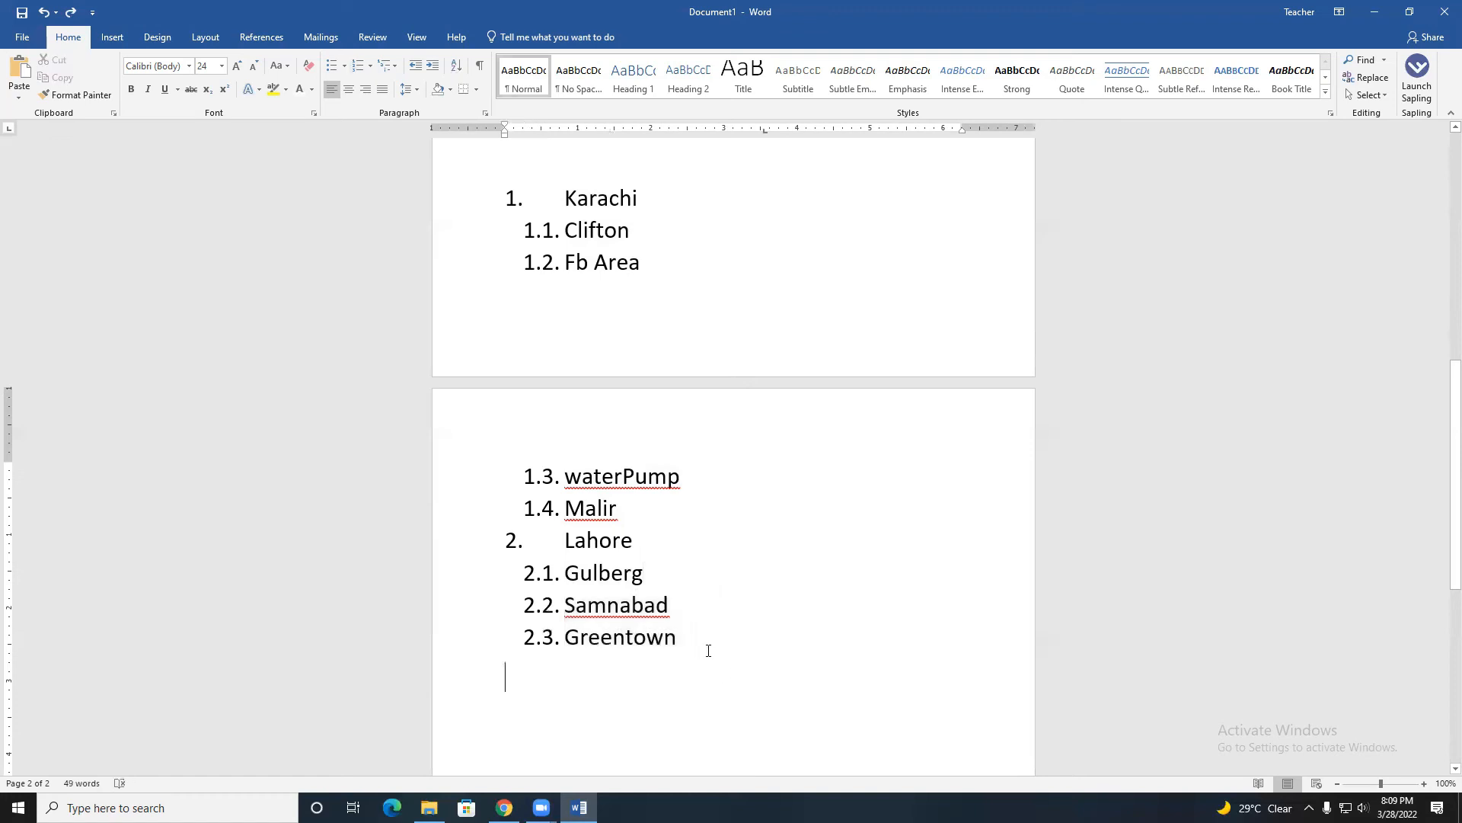
Add 'Fb area' as sub-item 2.4 after Greentown under Lahore.
{"action": "left_click", "coordinate": [494, 212], "text": "shift"}
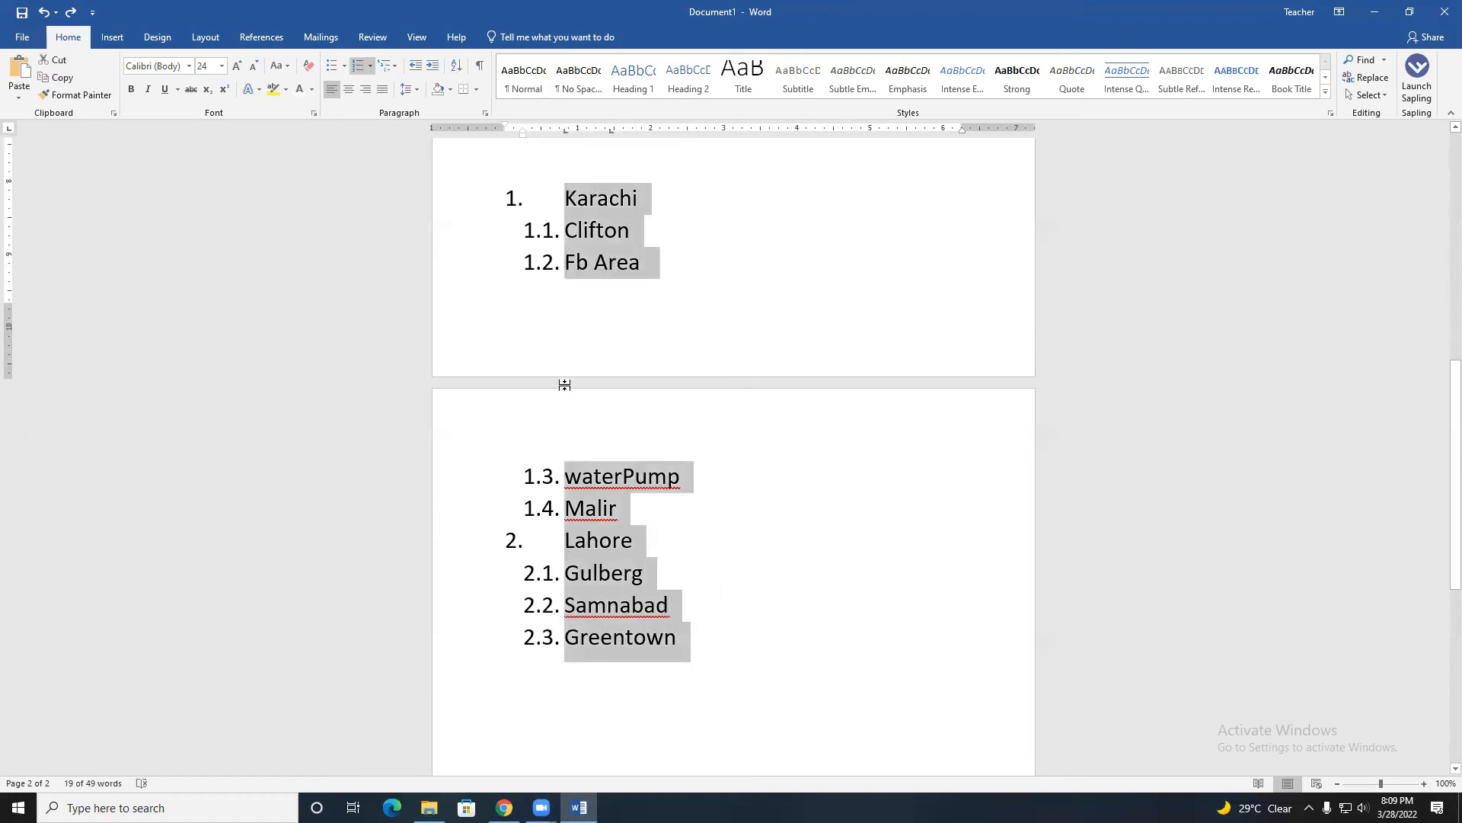
{"action": "left_click", "coordinate": [725, 639]}
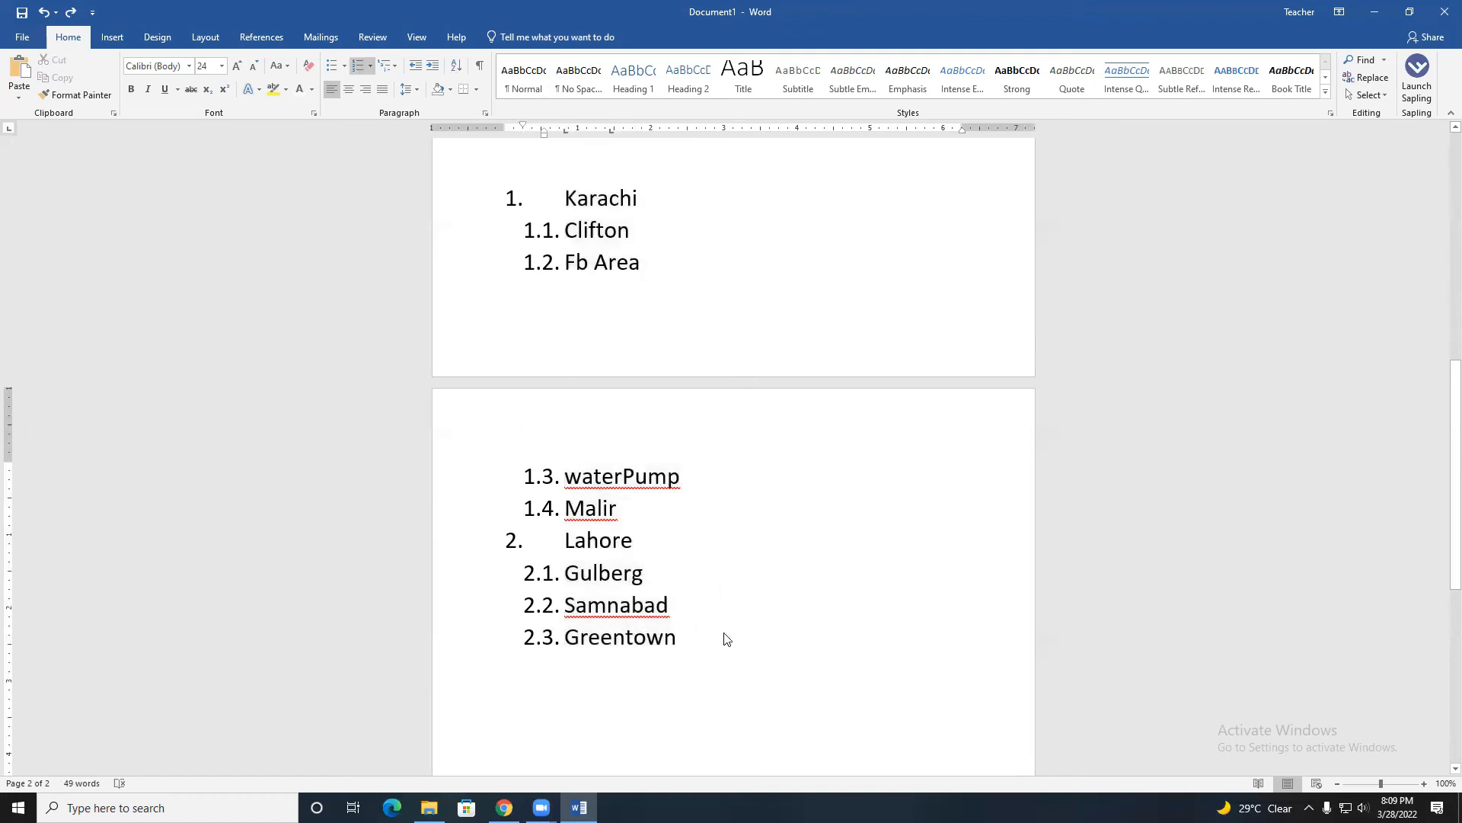
{"action": "key", "text": "Return"}
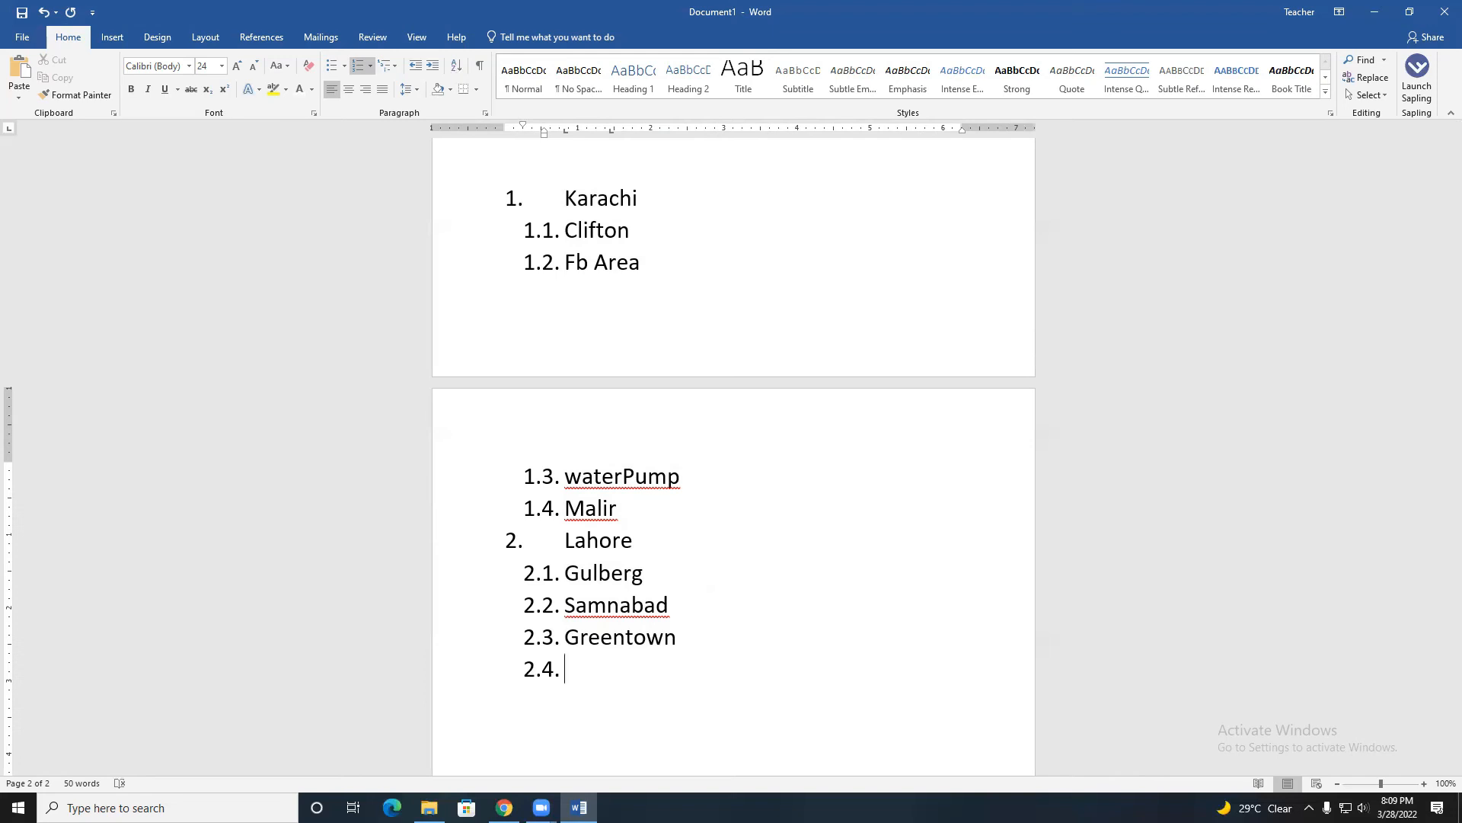
{"action": "type", "text": "n"}
{"action": "key", "text": "BackSpace"}
{"action": "key", "text": "BackSpace"}
{"action": "type", "text": "b area"}
Add 'Qta' and 'islamabad' as new top-level cities after Lahore.
{"action": "key", "text": "Return"}
{"action": "key", "text": "shift+Tab"}
{"action": "type", "text": "Qta"}
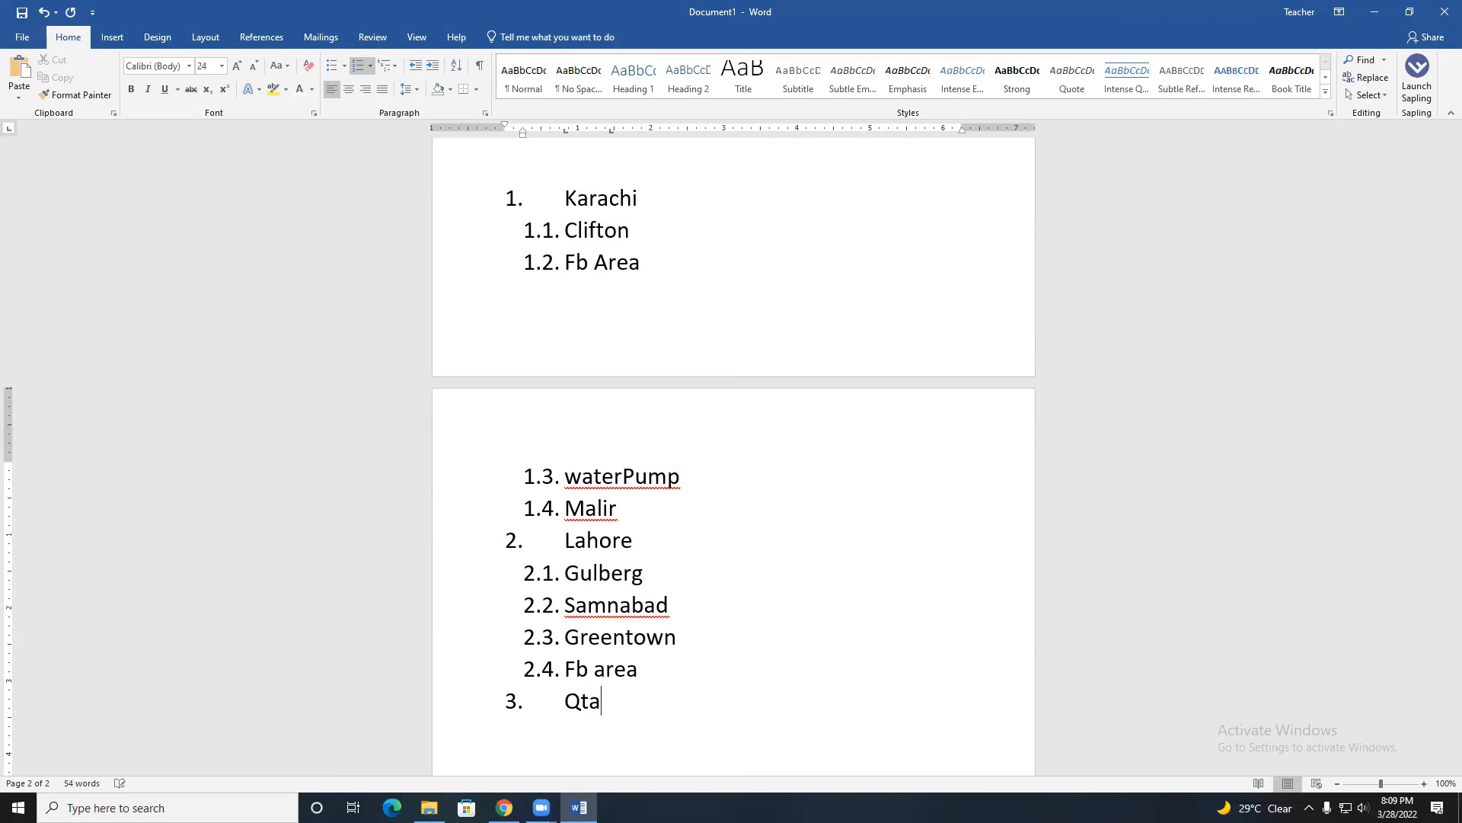
{"action": "key", "text": "Return"}
{"action": "type", "text": "islamabad"}
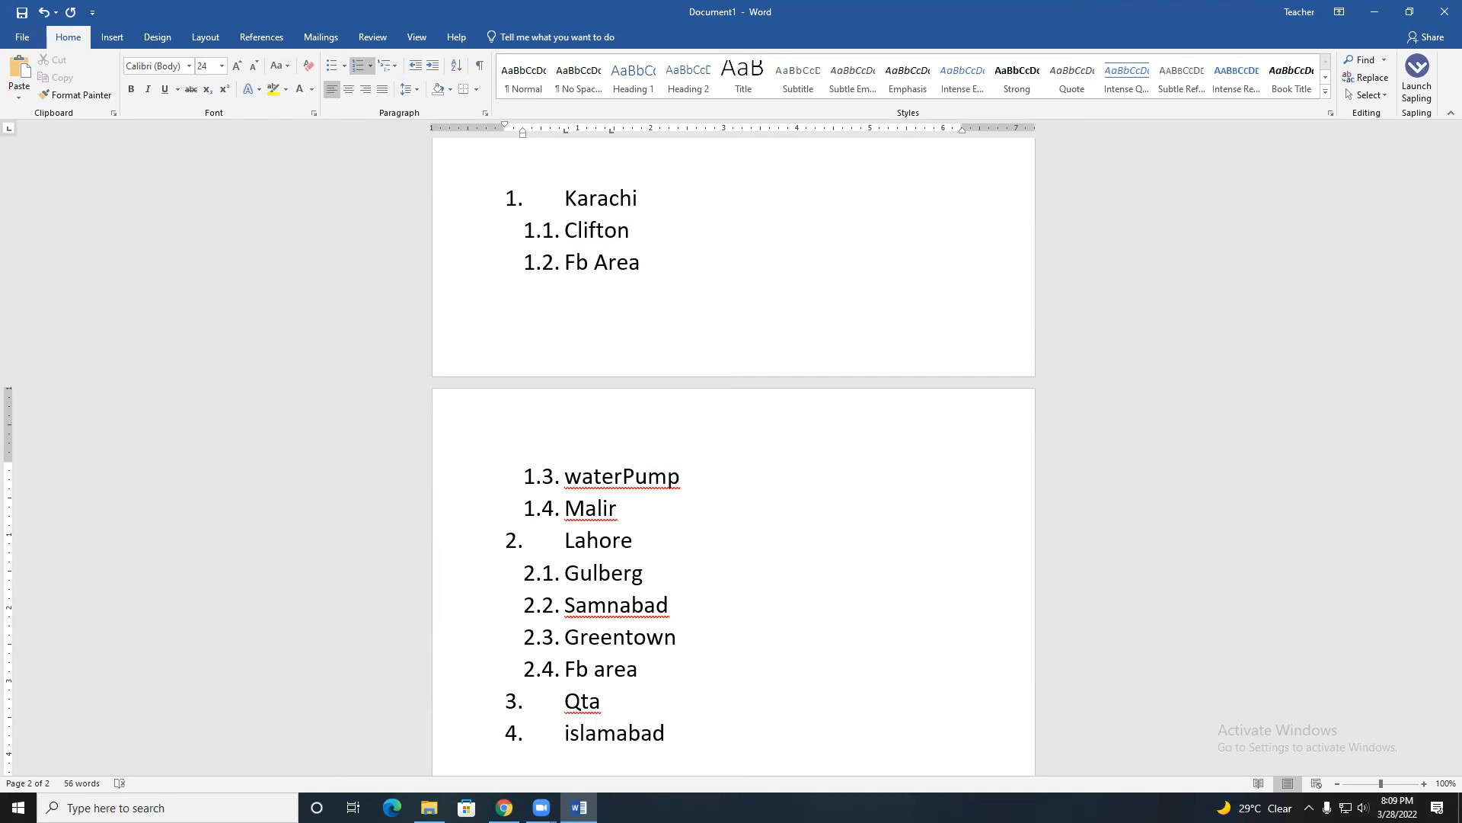
Insert an empty item 4 between Qta and islamabad, making islamabad item 5.
{"action": "key", "text": "Up"}
{"action": "key", "text": "Return"}
{"action": "key", "text": "ctrl+z"}
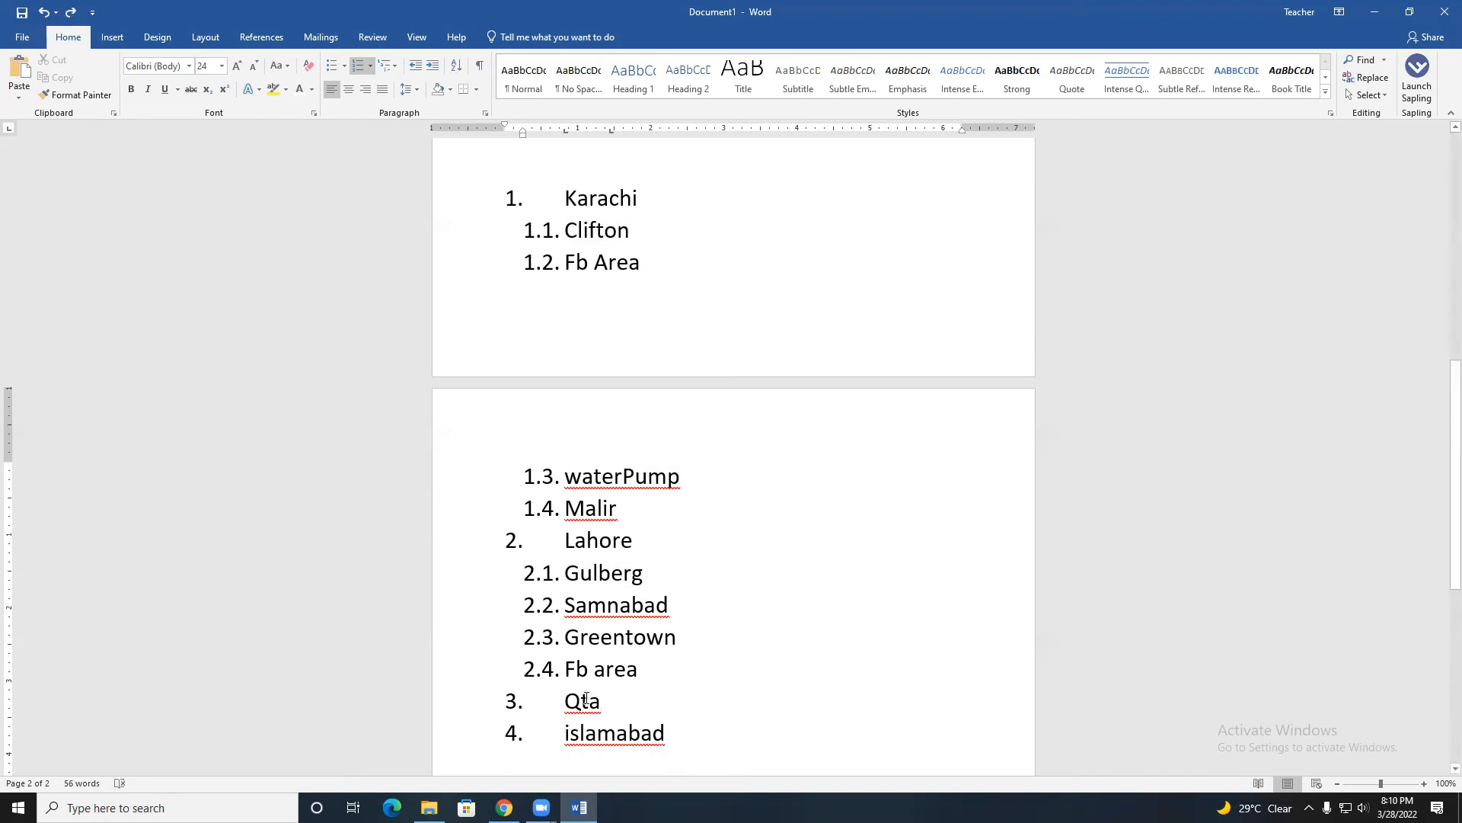
{"action": "key", "text": "Return"}
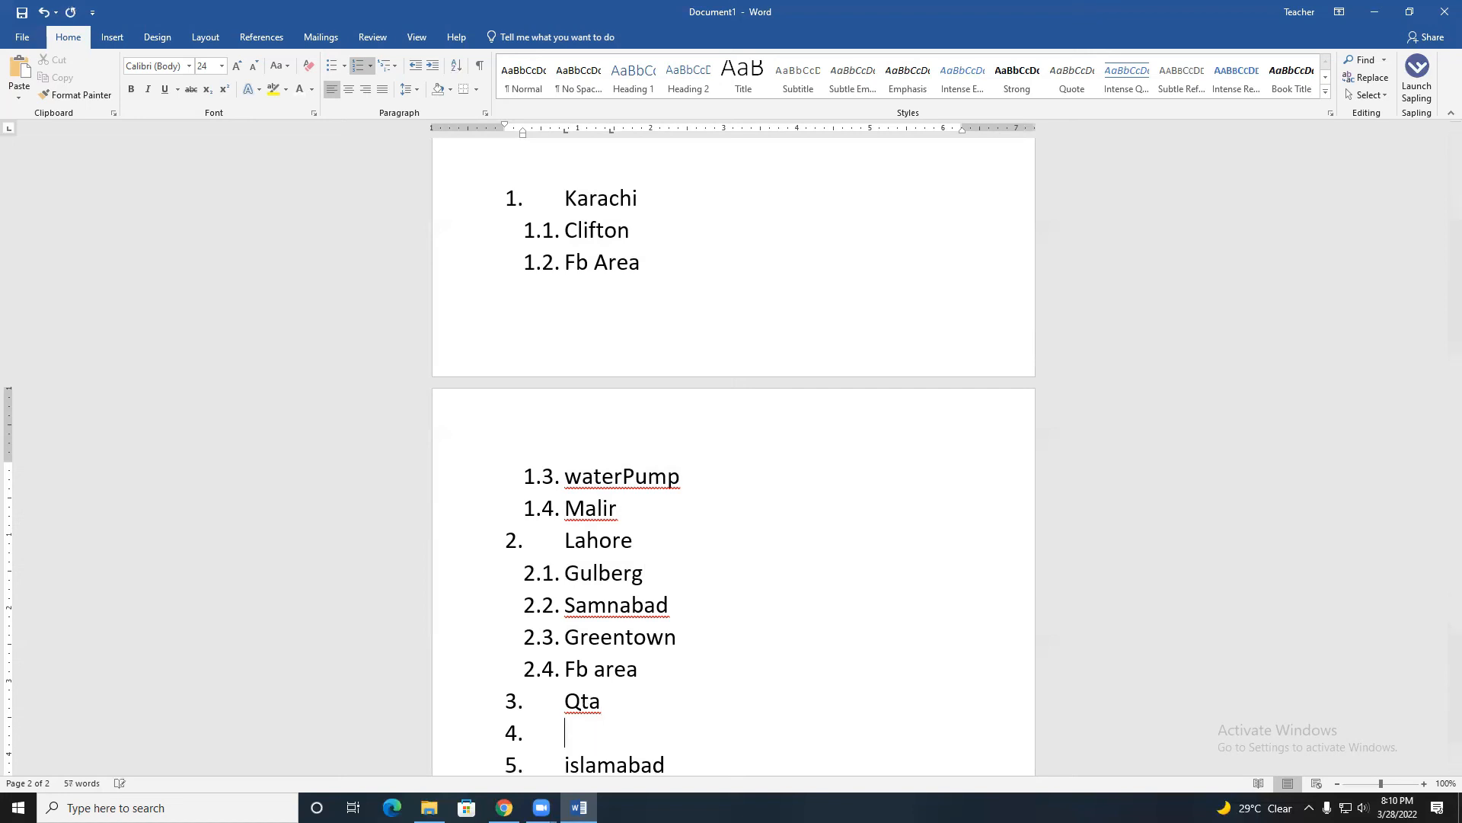
{"action": "scroll", "coordinate": [586, 698], "scroll_direction": "down", "scroll_amount": 2}
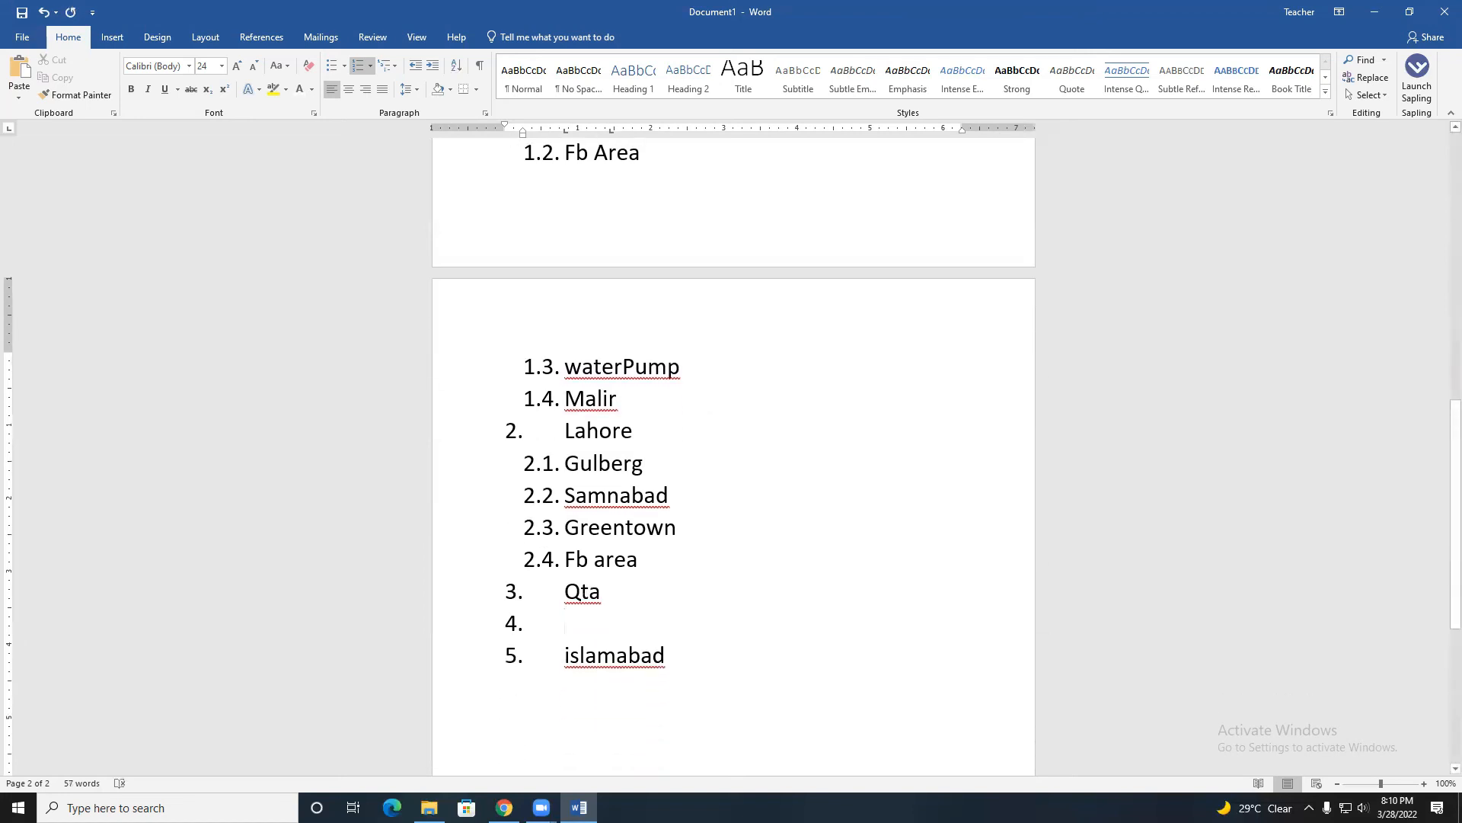
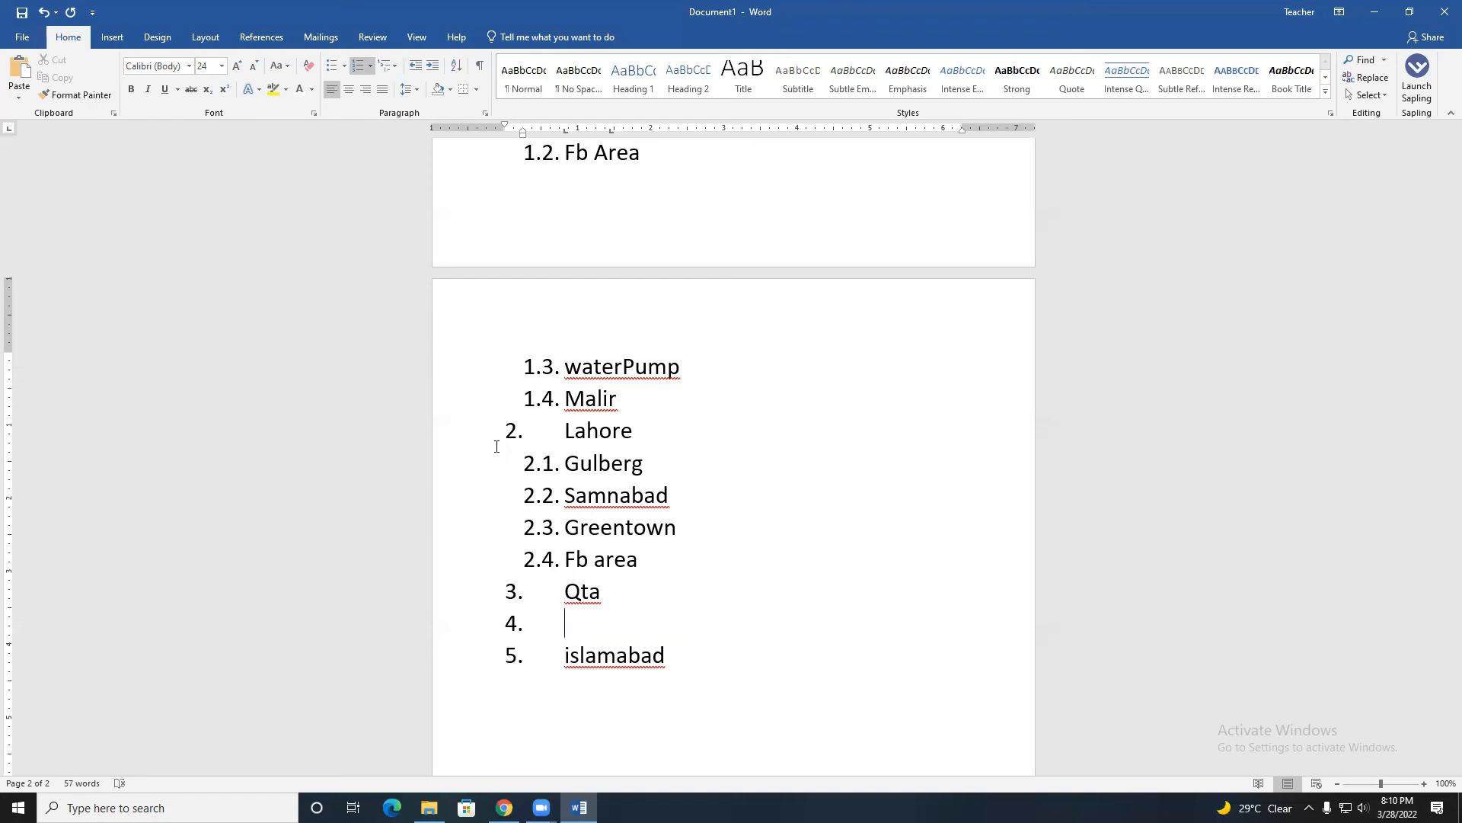
Nest 'Saryab road' and 'Qta garden road' as sub-items under Qta.
{"action": "key", "text": "Tab"}
{"action": "type", "text": "saryab rod"}
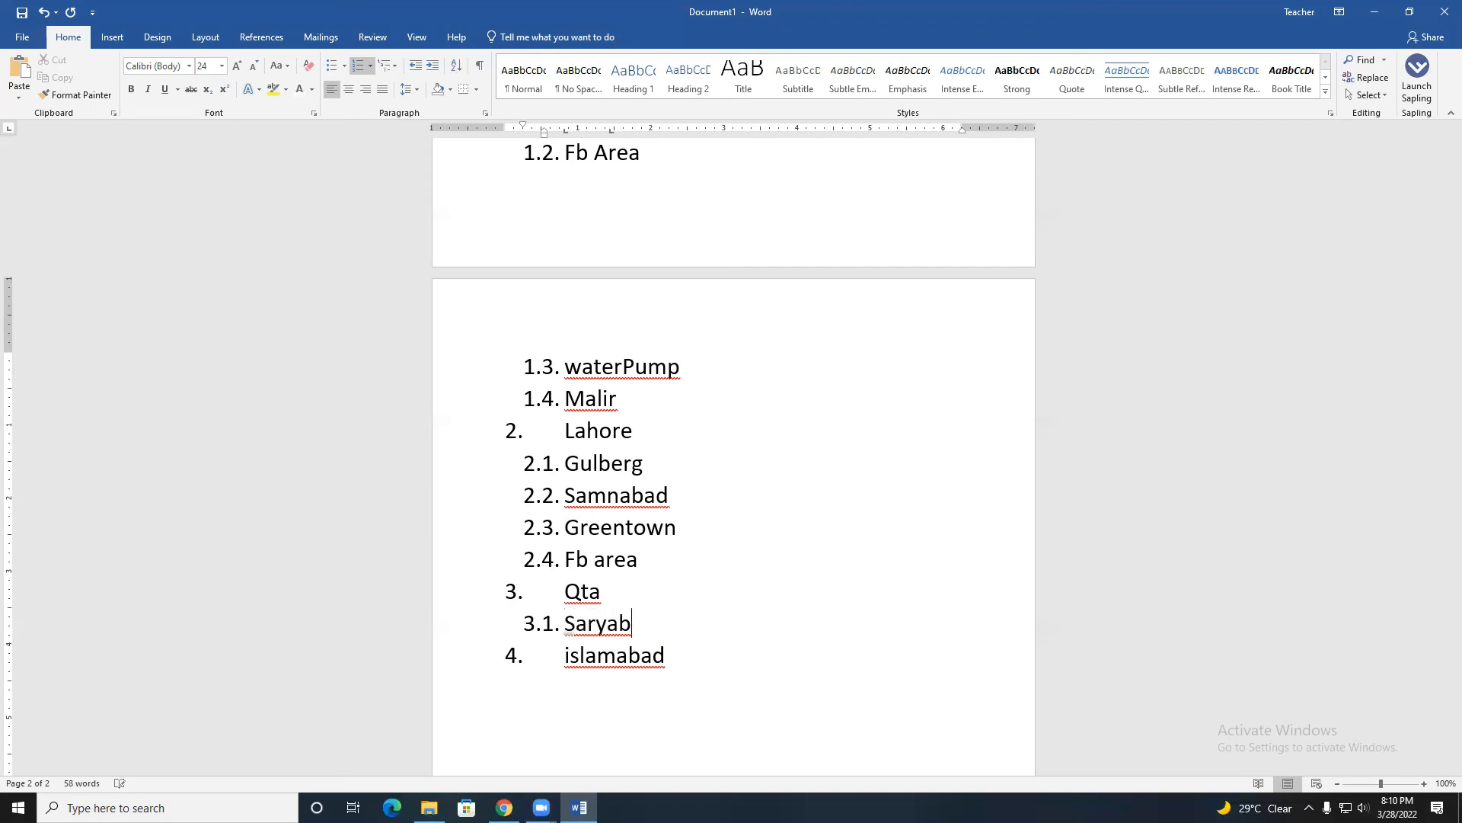
{"action": "key", "text": "BackSpace"}
{"action": "type", "text": "ad"}
{"action": "key", "text": "Return"}
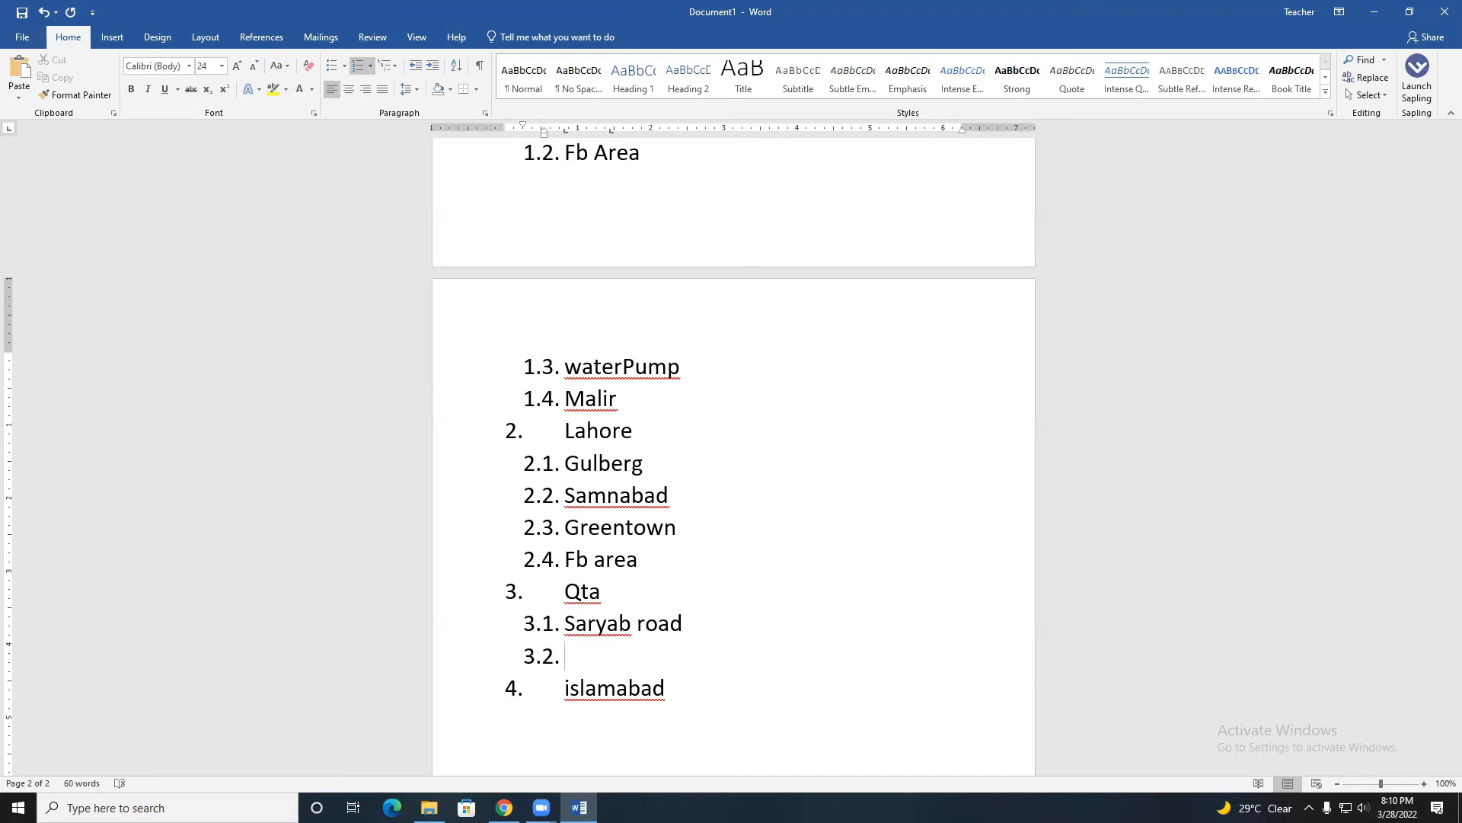
{"action": "type", "text": "qt a"}
{"action": "key", "text": "BackSpace"}
{"action": "key", "text": "BackSpace"}
{"action": "type", "text": "a garder"}
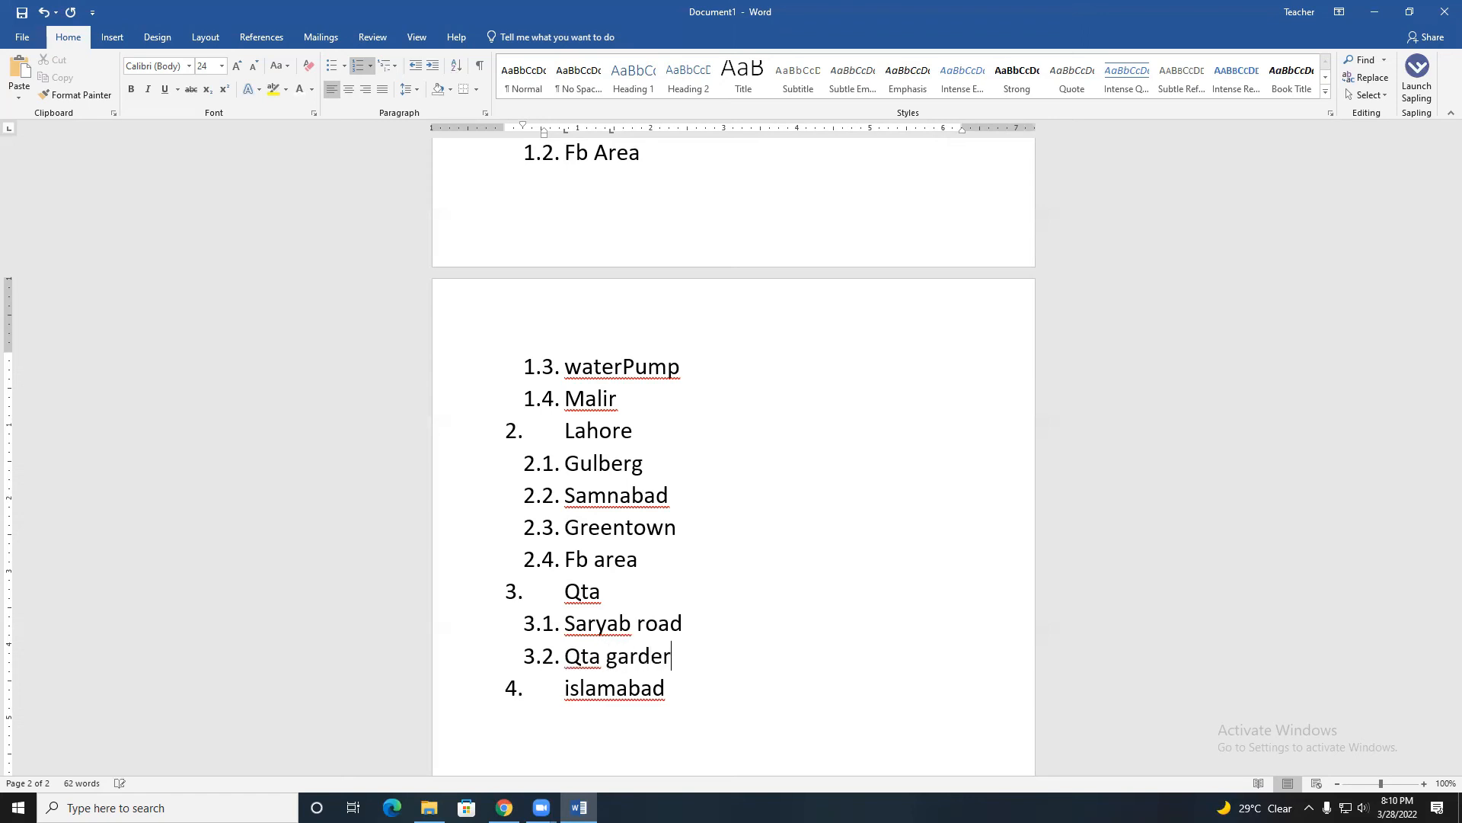
{"action": "key", "text": "BackSpace"}
{"action": "type", "text": "n road"}
Add top-level item 4 'Fakfaskfadsf' with short placeholder sub-items 'Ddf', 'df' and more.
{"action": "key", "text": "Return"}
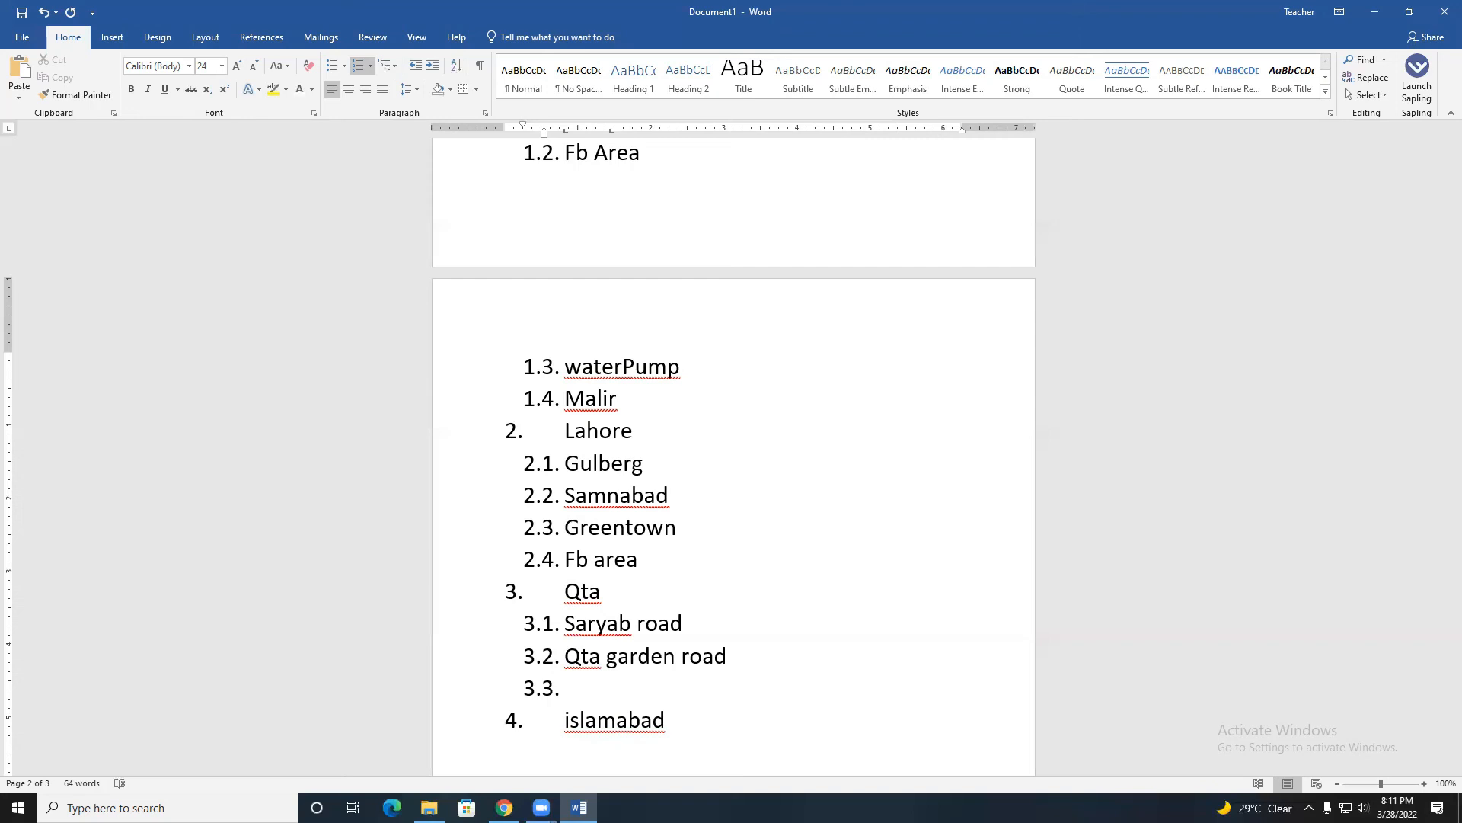
{"action": "key", "text": "shift+Tab"}
{"action": "type", "text": "fakfask"}
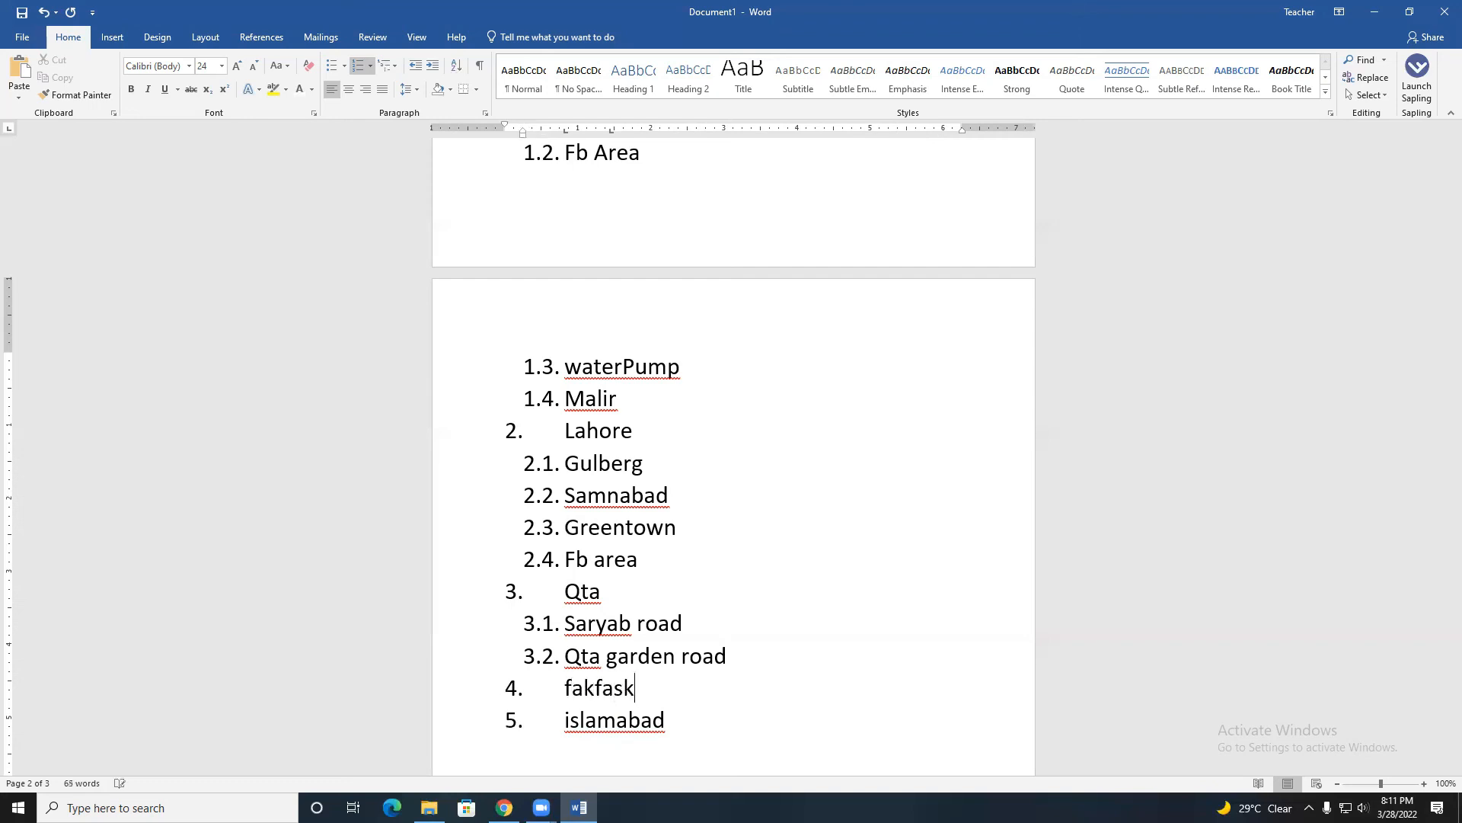
{"action": "type", "text": "fadsf"}
{"action": "key", "text": "Return"}
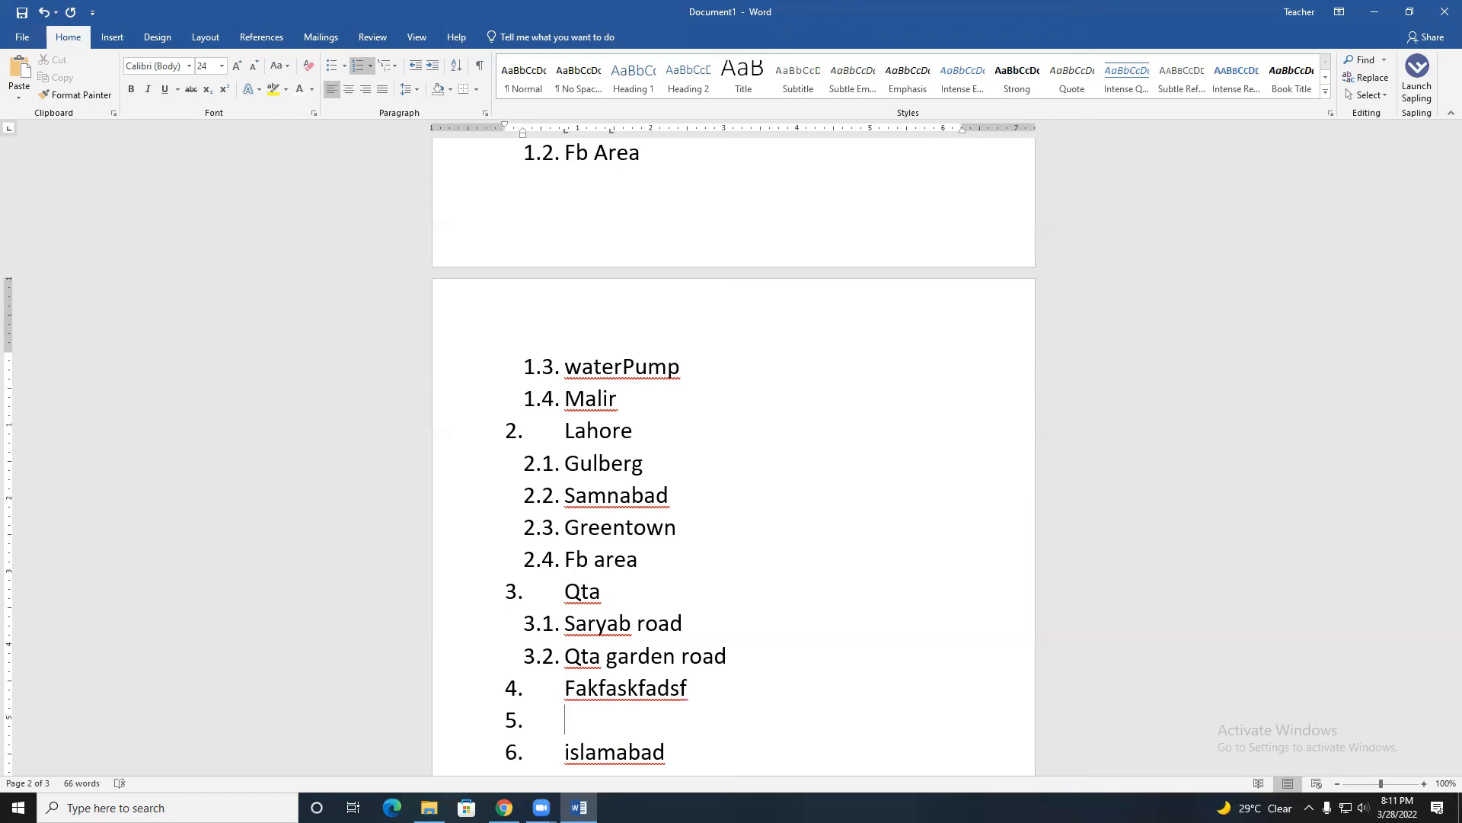
{"action": "key", "text": "Tab"}
{"action": "type", "text": "ddf"}
{"action": "key", "text": "Return"}
{"action": "type", "text": "df"}
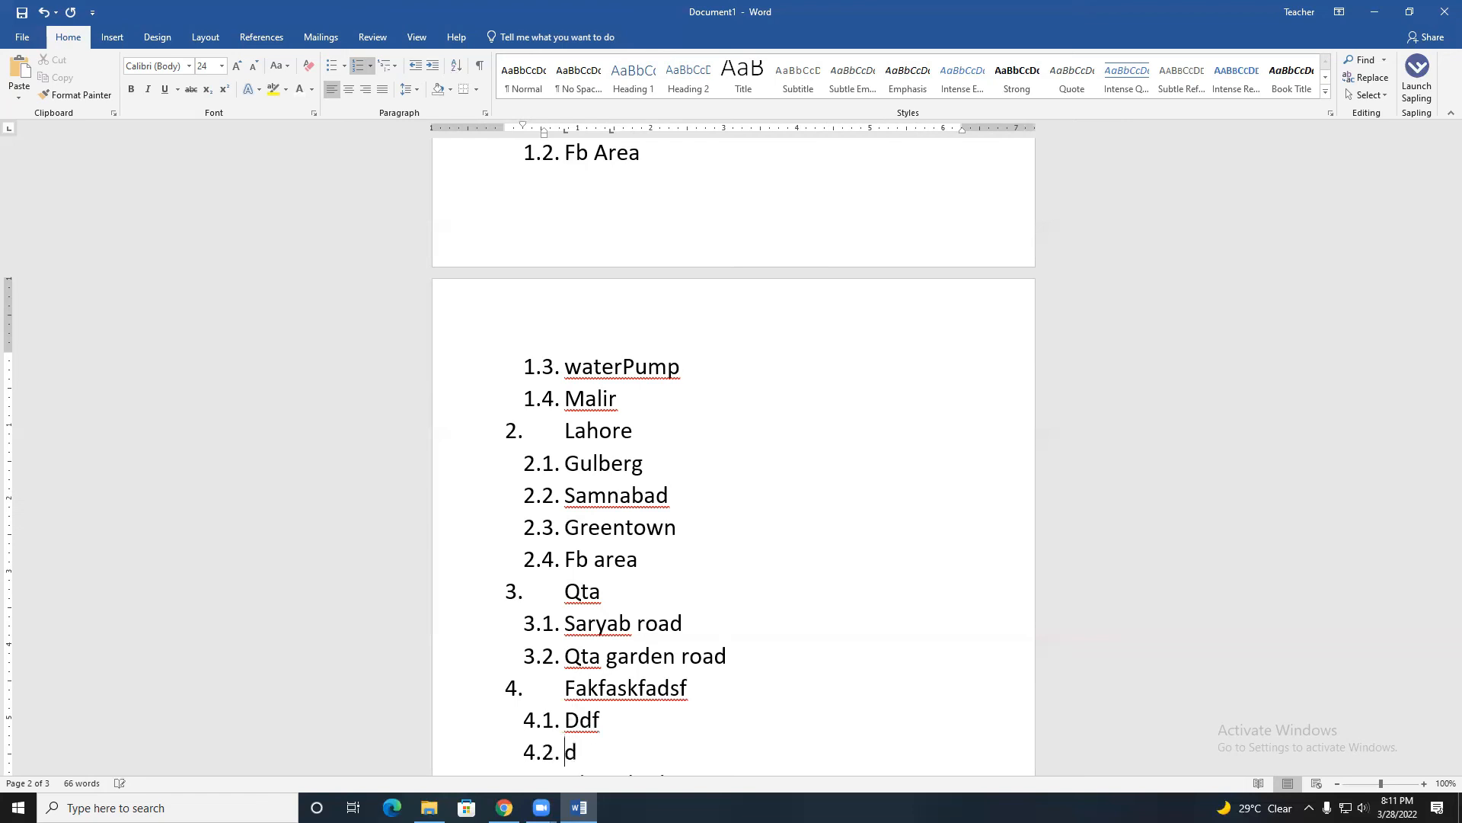
{"action": "key", "text": "Return"}
{"action": "type", "text": "df"}
{"action": "key", "text": "Return"}
{"action": "type", "text": "d d fds fds fd fd sf dsf d fds f"}
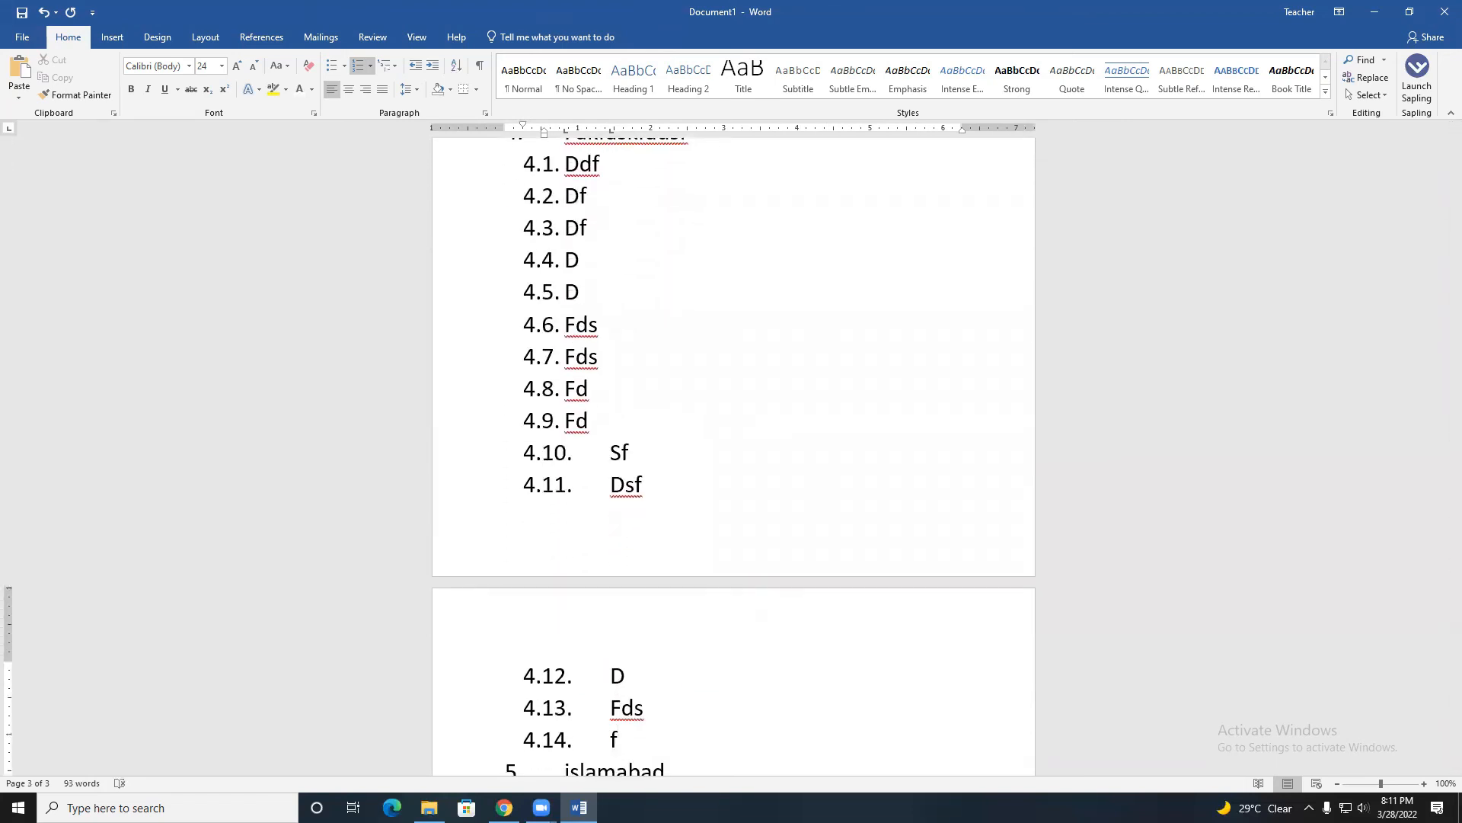
Select the list from Hyd to islamabad and apply Article/Section multilevel numbering.
{"action": "scroll", "coordinate": [467, 463], "scroll_direction": "down", "scroll_amount": 2}
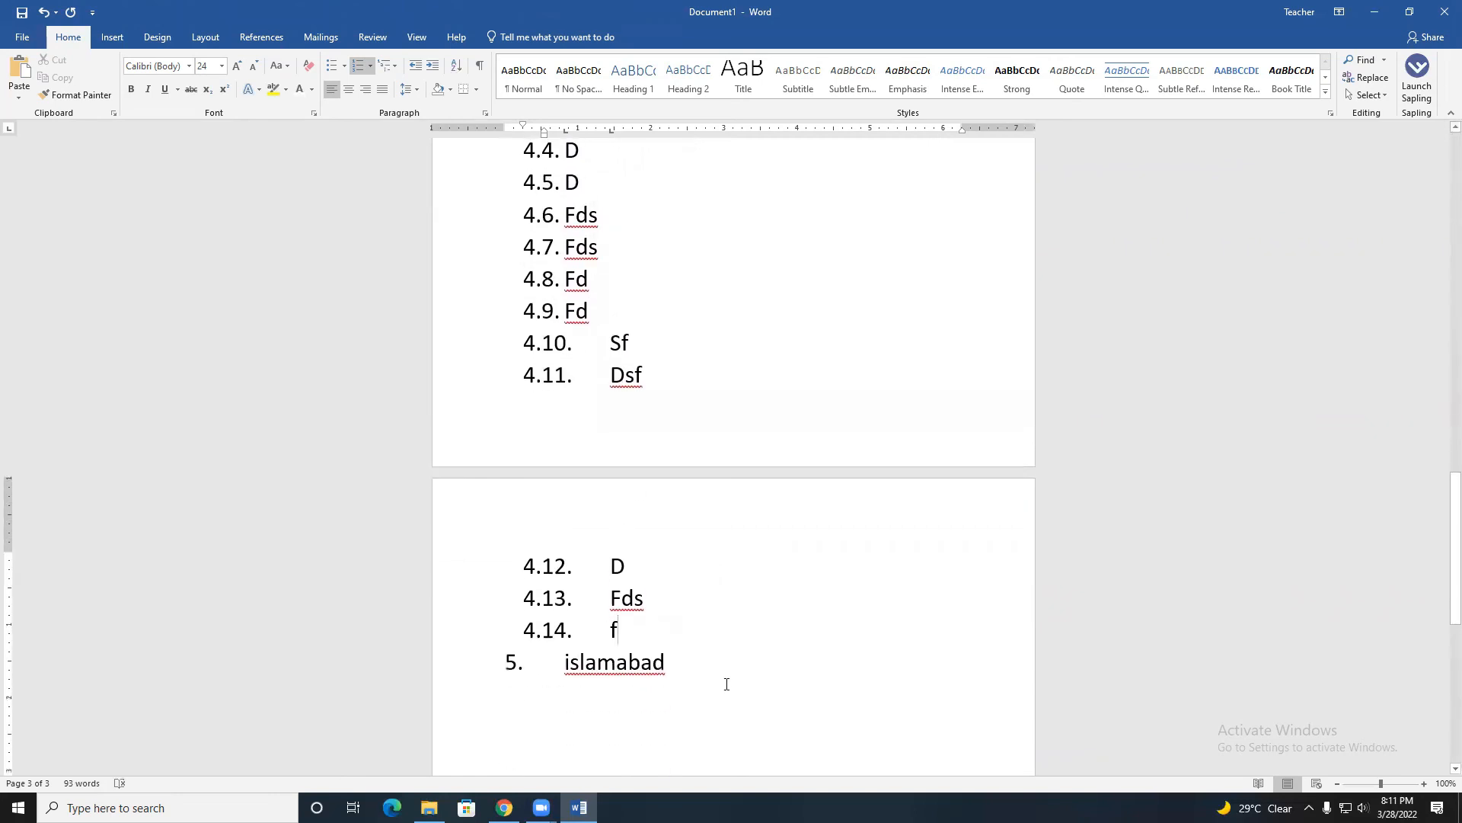
{"action": "left_click_drag", "start_coordinate": [728, 697], "coordinate": [468, 533]}
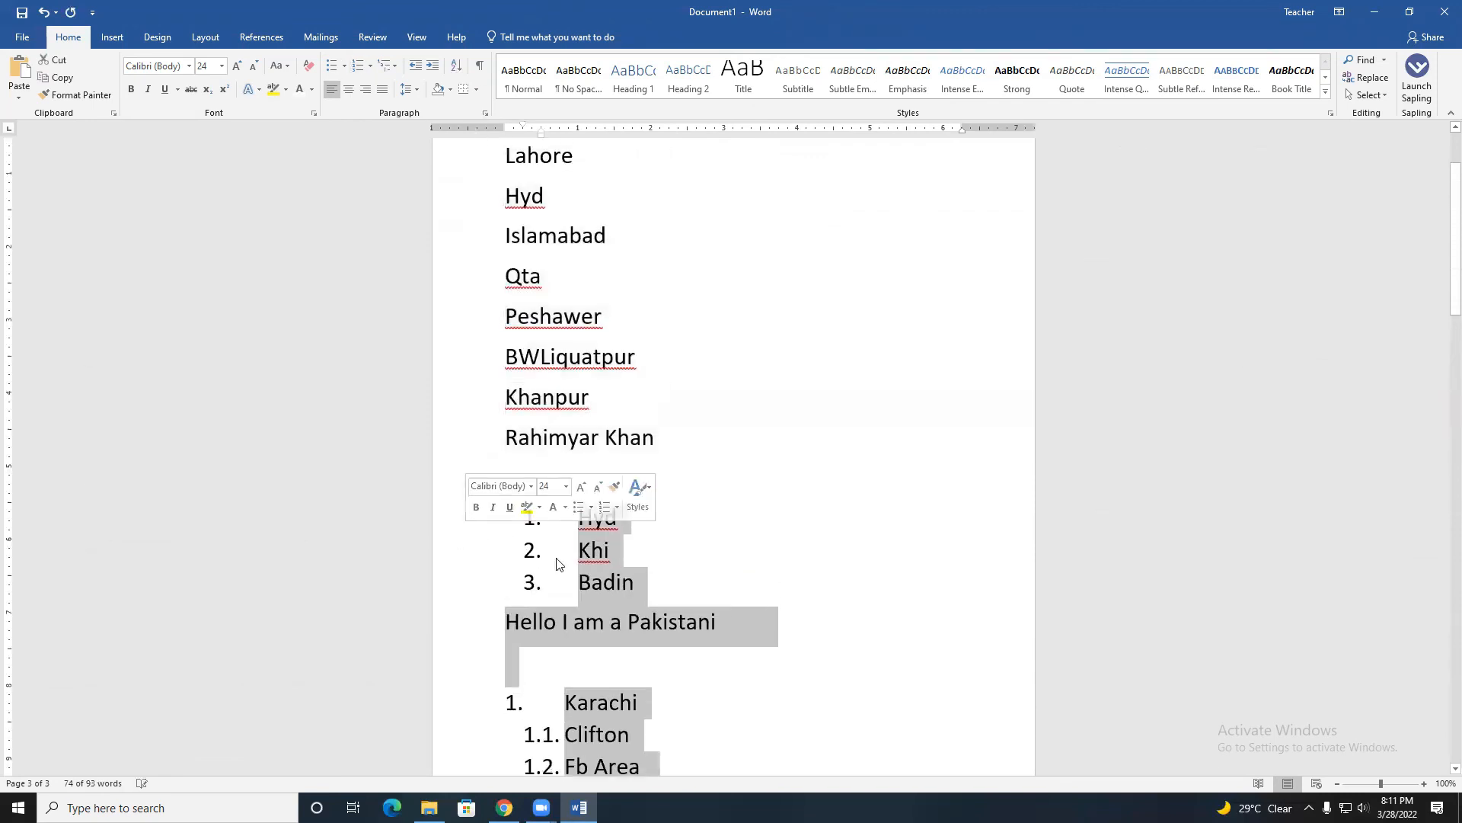
{"action": "left_click", "coordinate": [392, 67]}
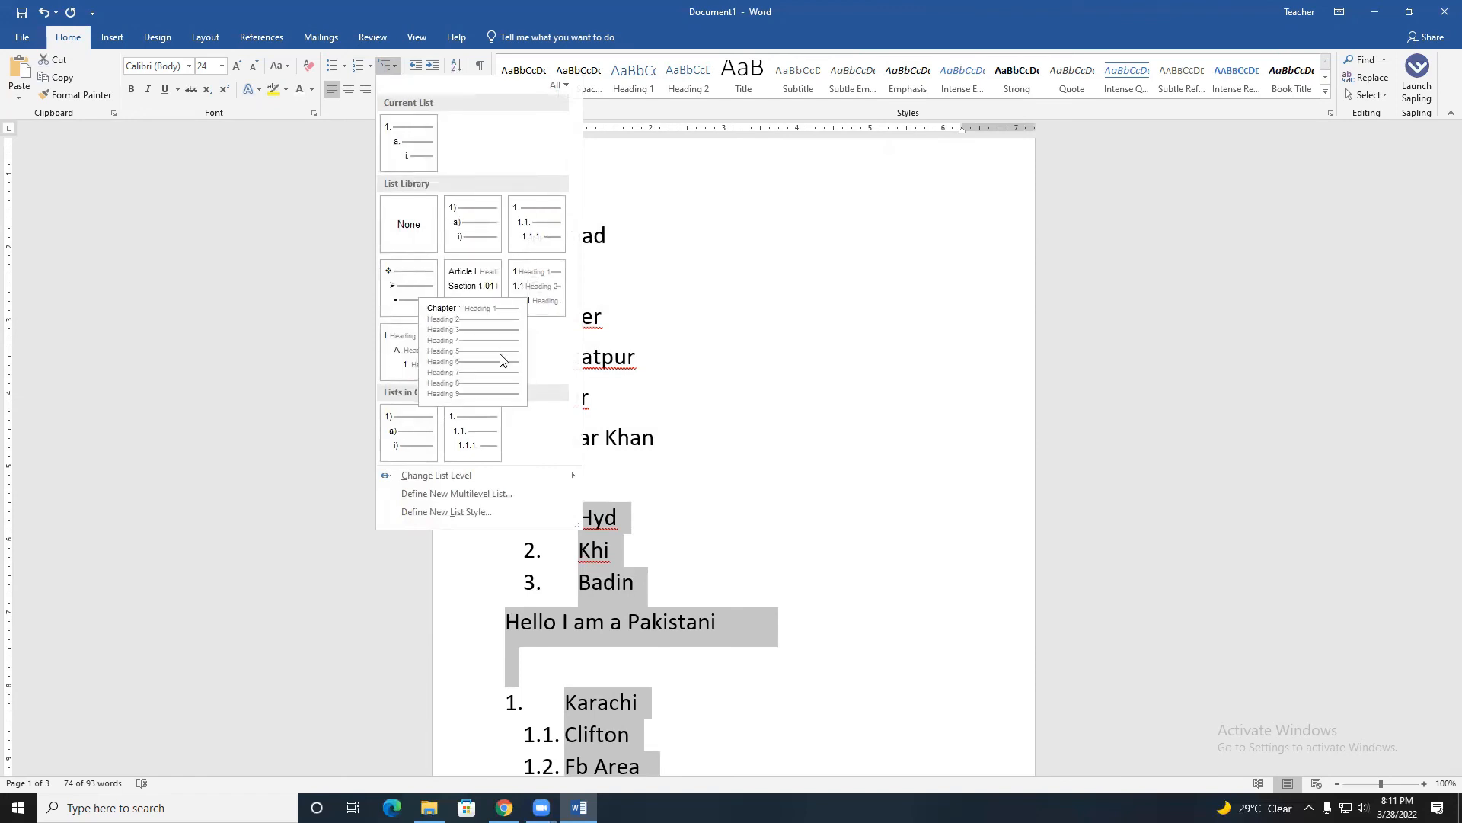
{"action": "mouse_move", "coordinate": [457, 476]}
{"action": "left_click", "coordinate": [476, 297]}
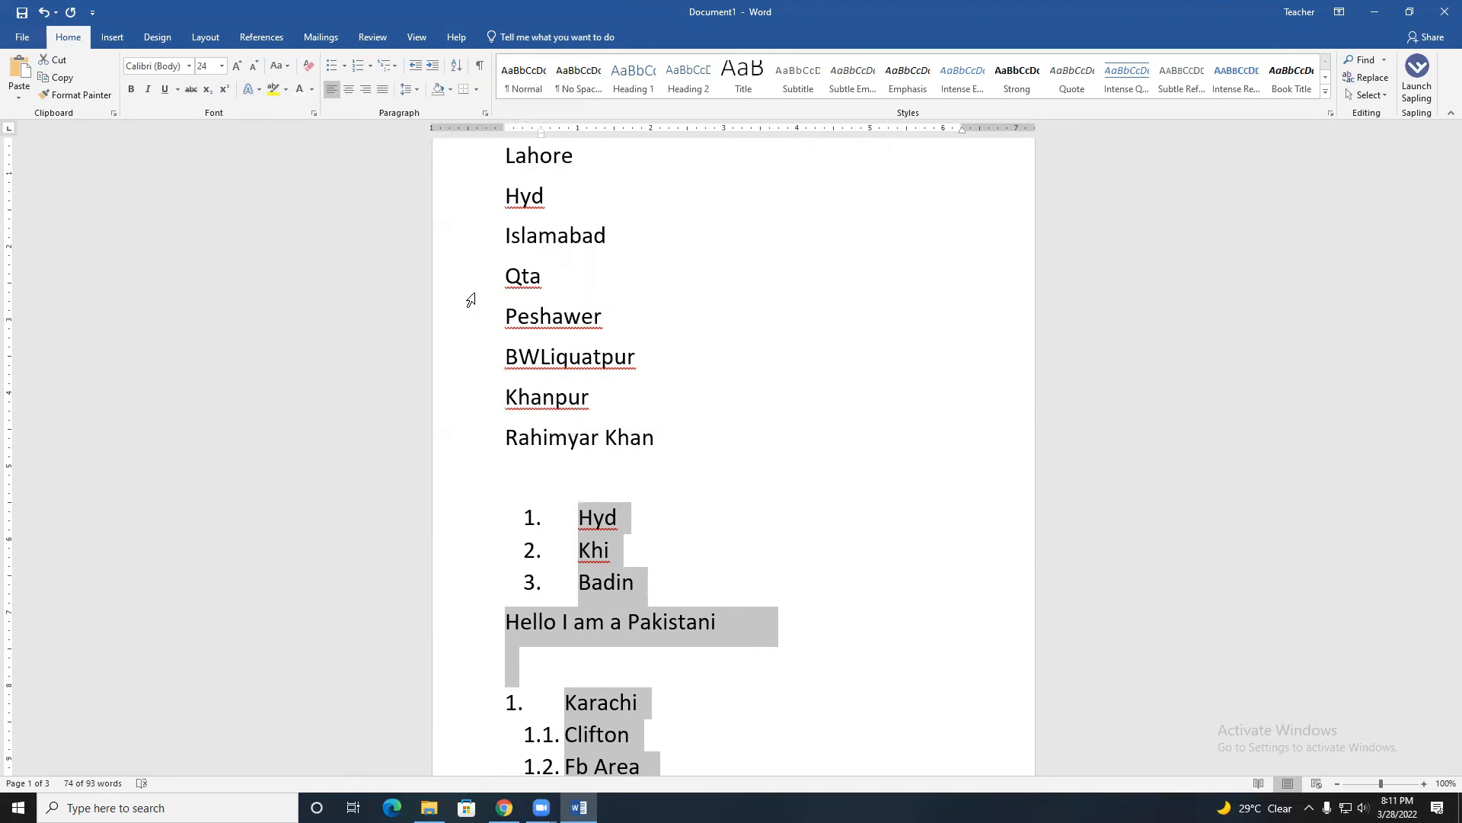
Switch the list to the 1) a) i) numbering style.
{"action": "scroll", "coordinate": [613, 430], "scroll_direction": "down", "scroll_amount": 5}
{"action": "scroll", "coordinate": [655, 403], "scroll_direction": "down", "scroll_amount": 4}
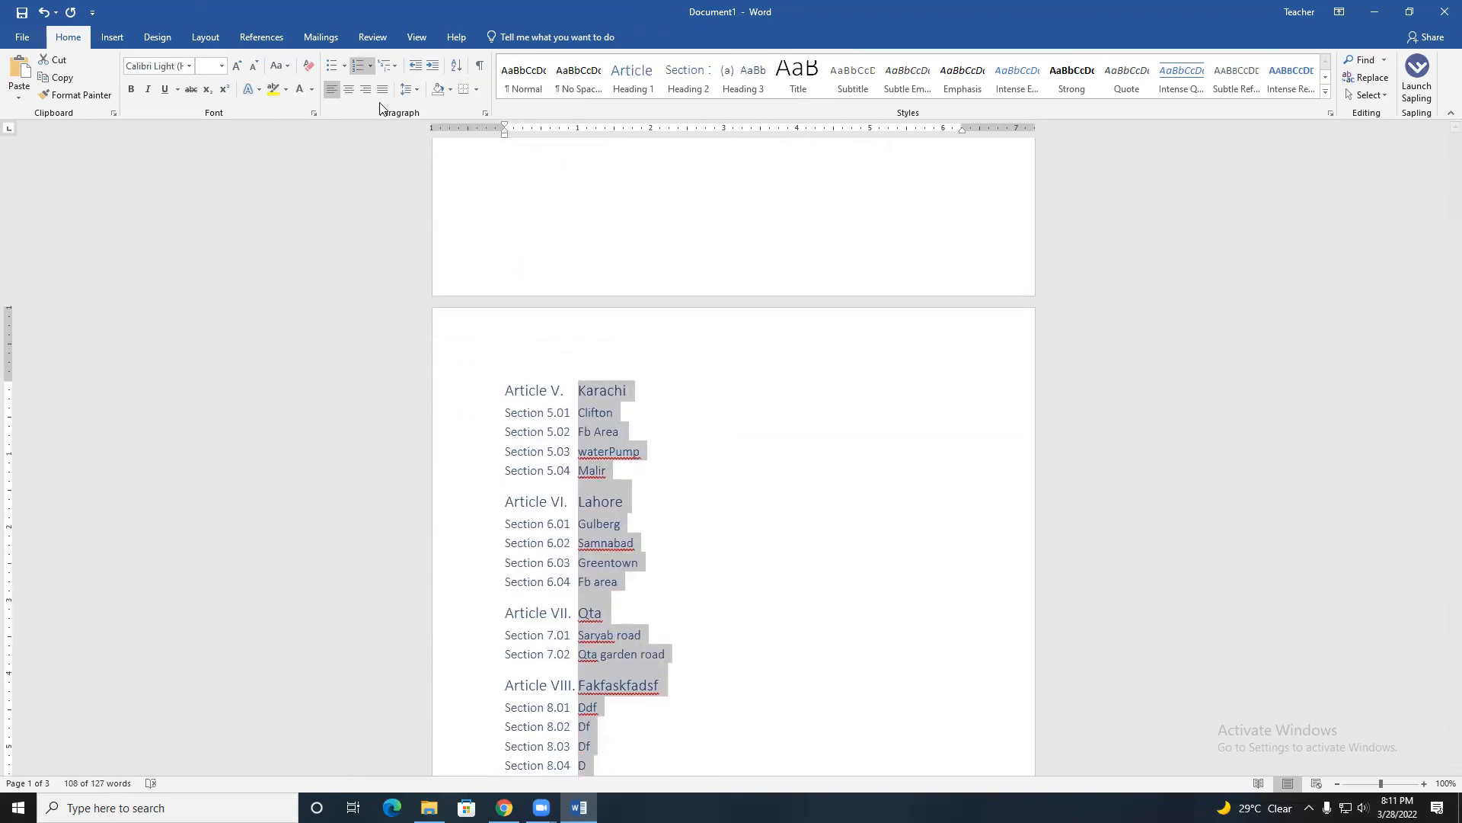
{"action": "left_click", "coordinate": [387, 65]}
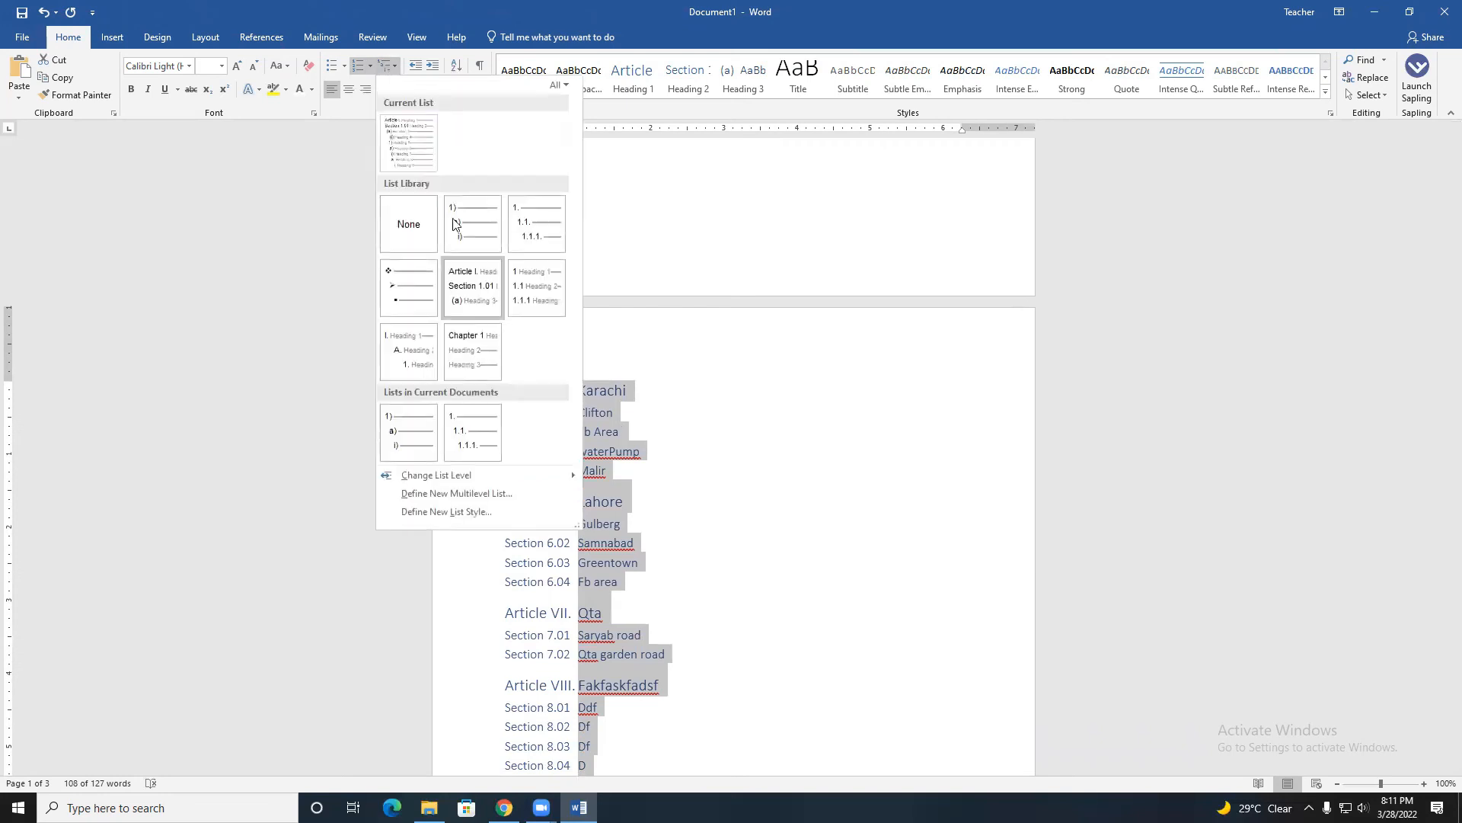
{"action": "left_click", "coordinate": [480, 199]}
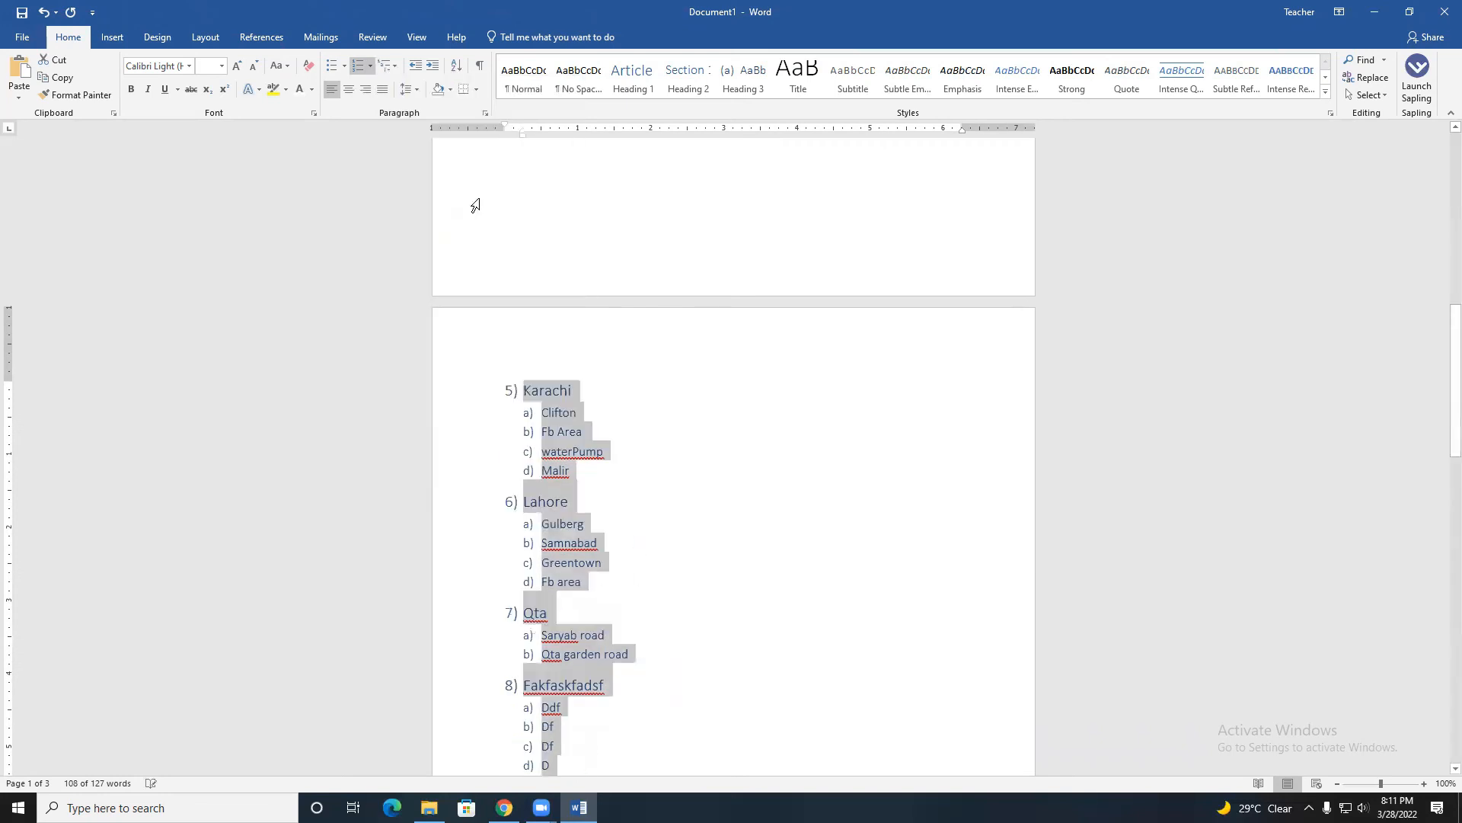
{"action": "left_click", "coordinate": [666, 465]}
{"action": "scroll", "coordinate": [662, 463], "scroll_direction": "up", "scroll_amount": 8}
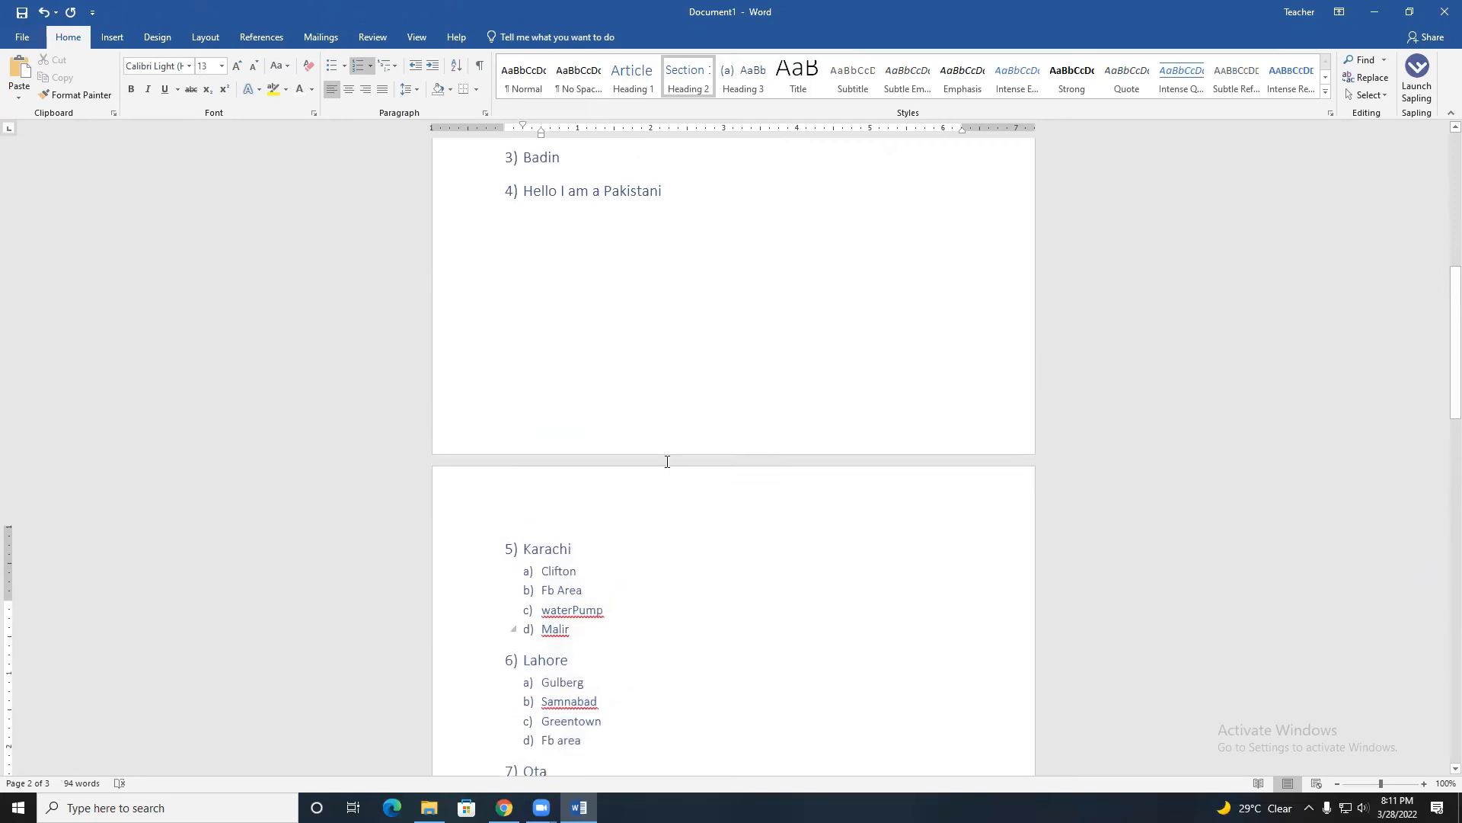
{"action": "scroll", "coordinate": [655, 461], "scroll_direction": "down", "scroll_amount": 6}
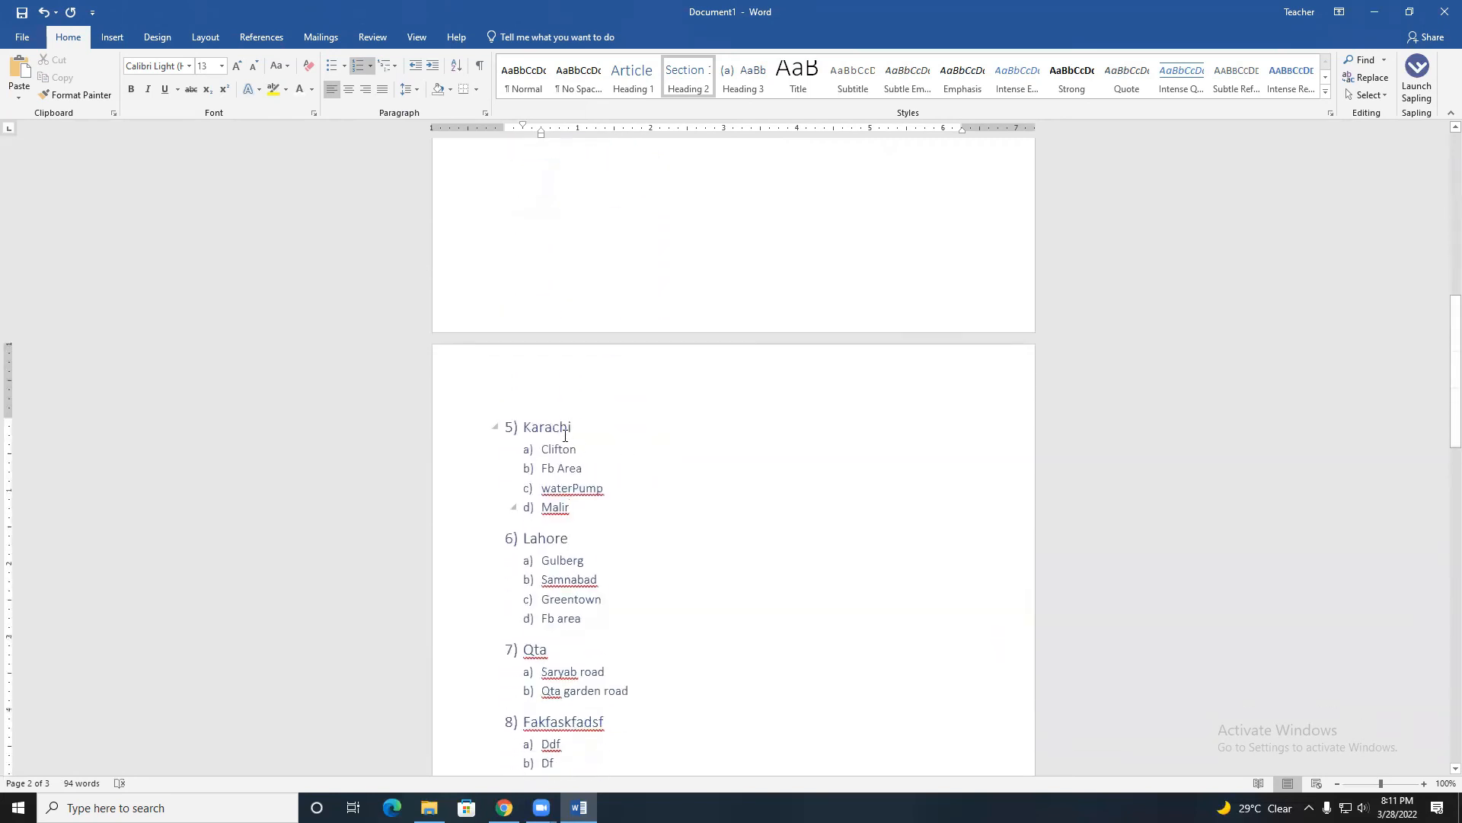
{"action": "scroll", "coordinate": [565, 435], "scroll_direction": "up", "scroll_amount": 10}
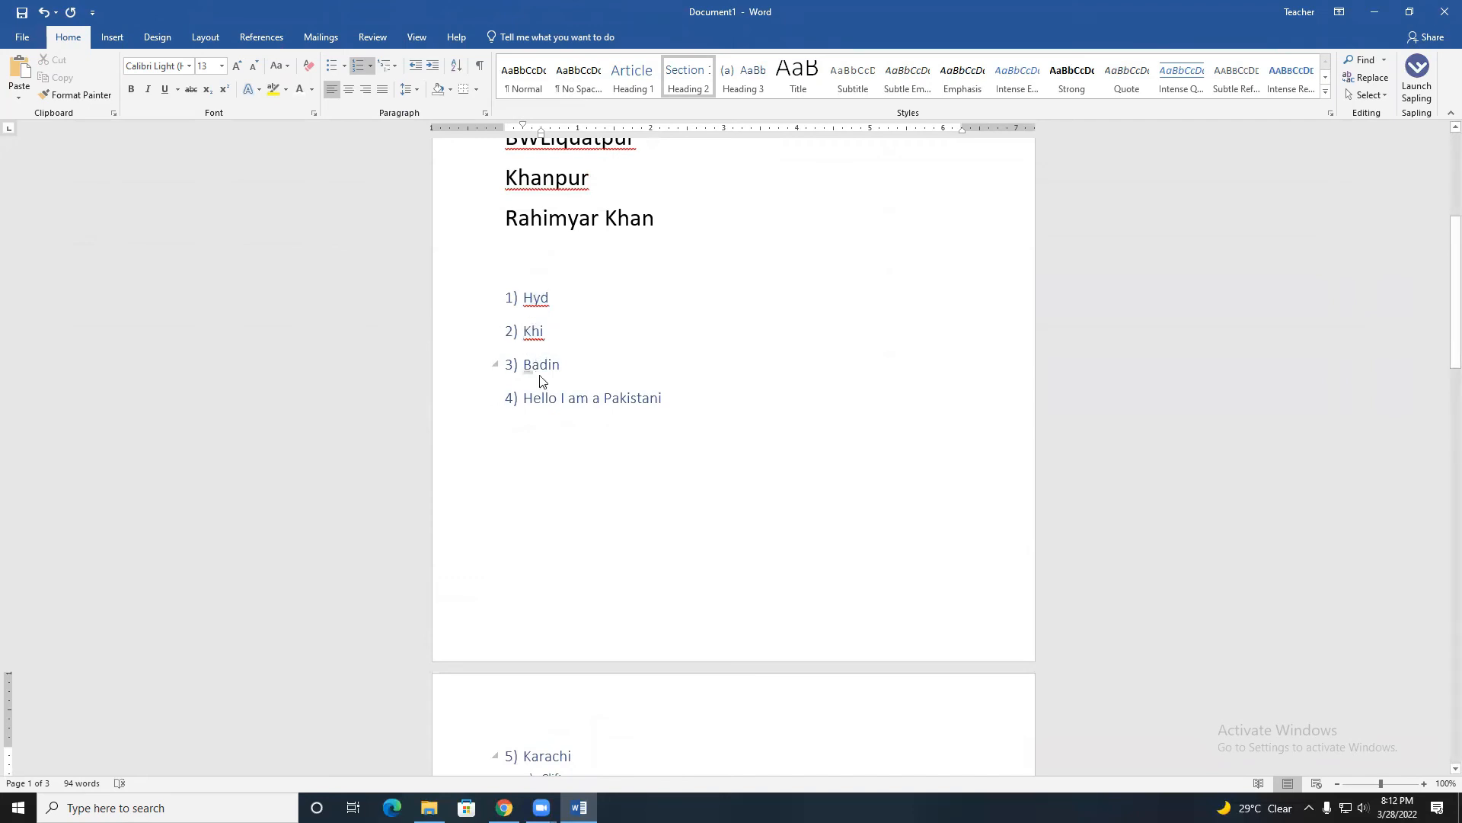
{"action": "scroll", "coordinate": [550, 408], "scroll_direction": "down", "scroll_amount": 5}
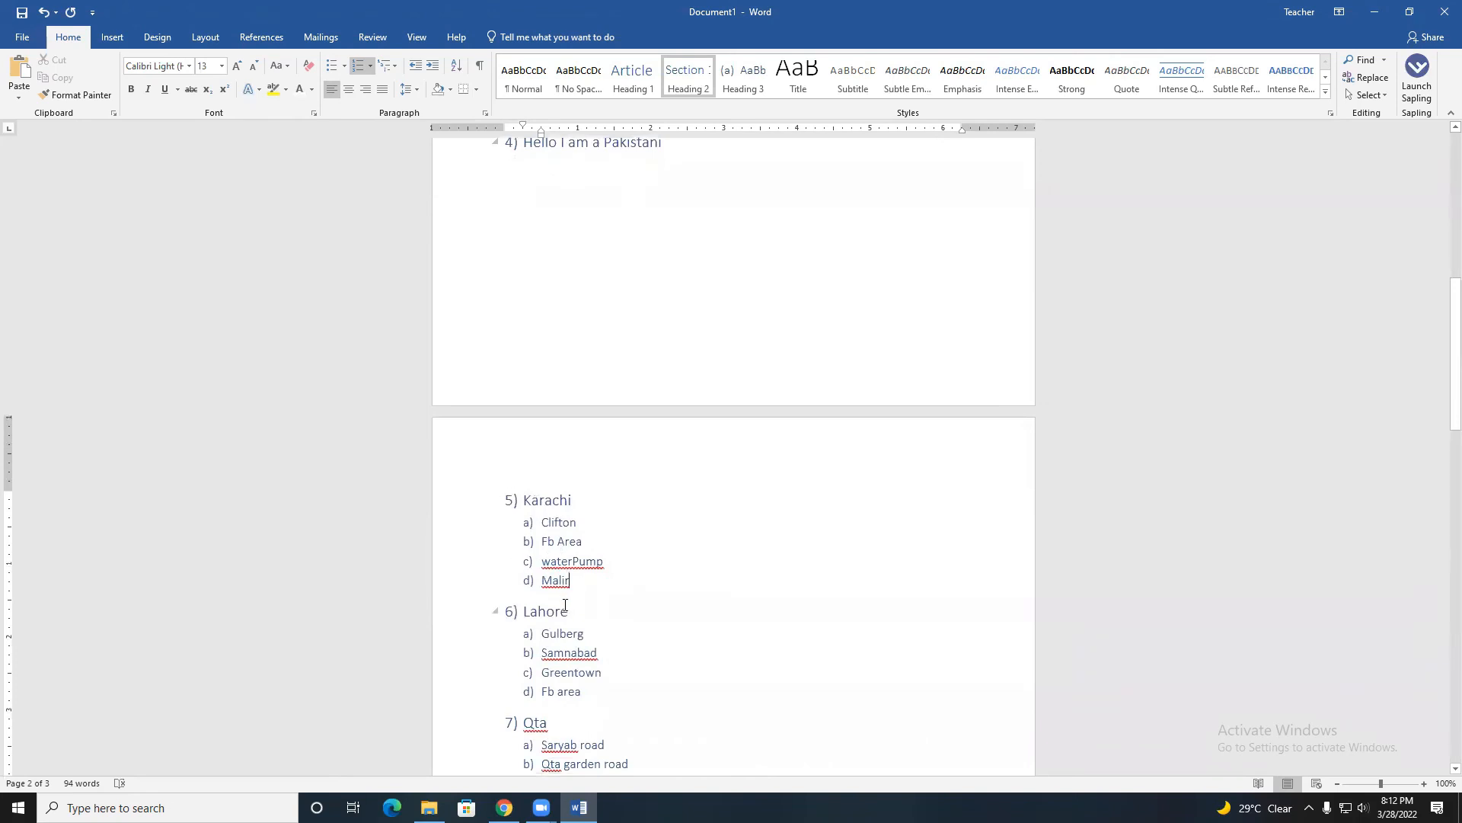
{"action": "scroll", "coordinate": [562, 607], "scroll_direction": "down", "scroll_amount": 2}
{"action": "scroll", "coordinate": [561, 609], "scroll_direction": "down", "scroll_amount": 3}
{"action": "scroll", "coordinate": [536, 540], "scroll_direction": "down", "scroll_amount": 11}
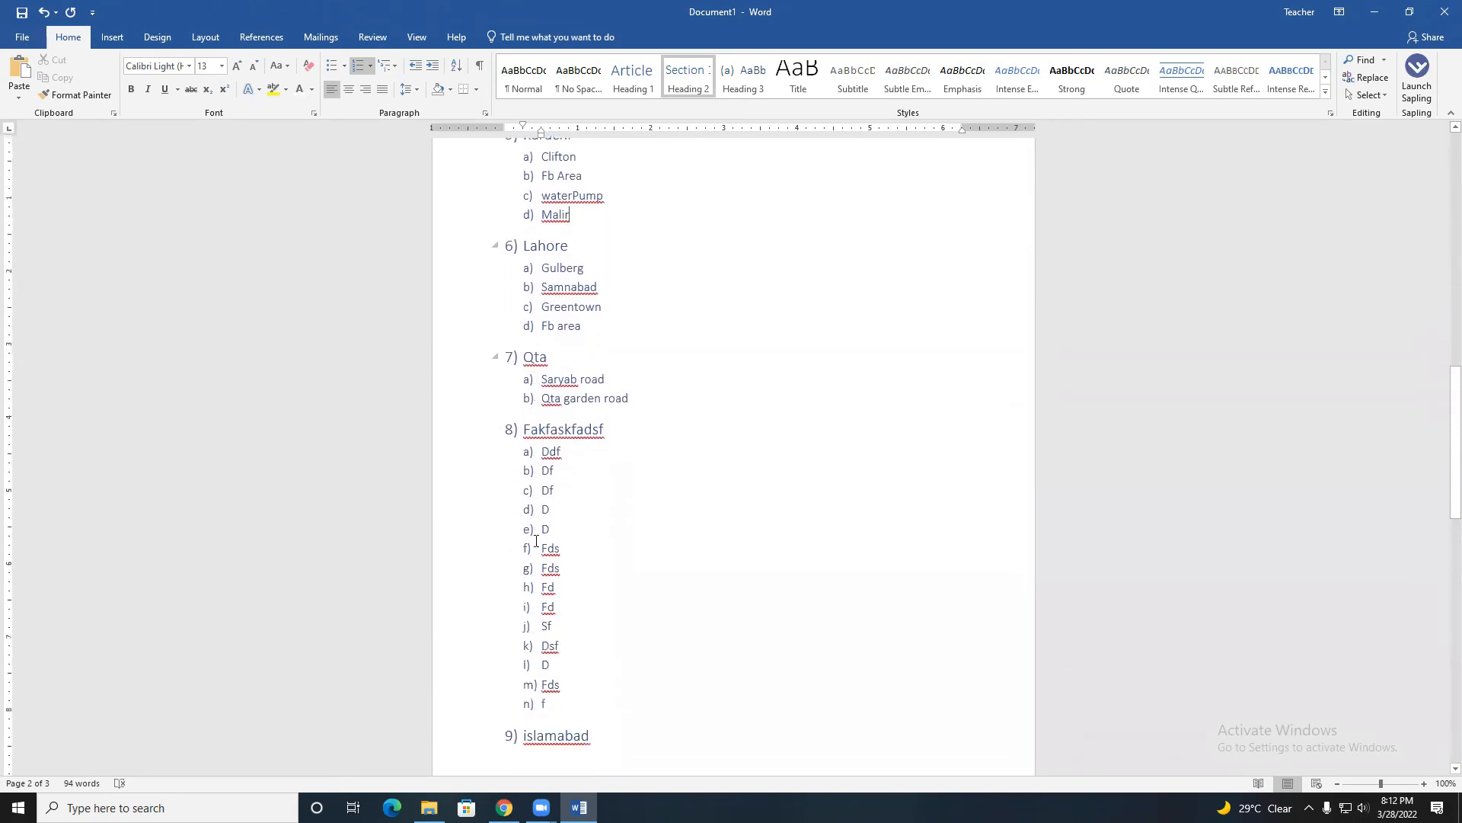
{"action": "scroll", "coordinate": [608, 582], "scroll_direction": "down", "scroll_amount": 10}
{"action": "scroll", "coordinate": [607, 510], "scroll_direction": "up", "scroll_amount": 10}
{"action": "left_click_drag", "start_coordinate": [538, 391], "coordinate": [440, 365]}
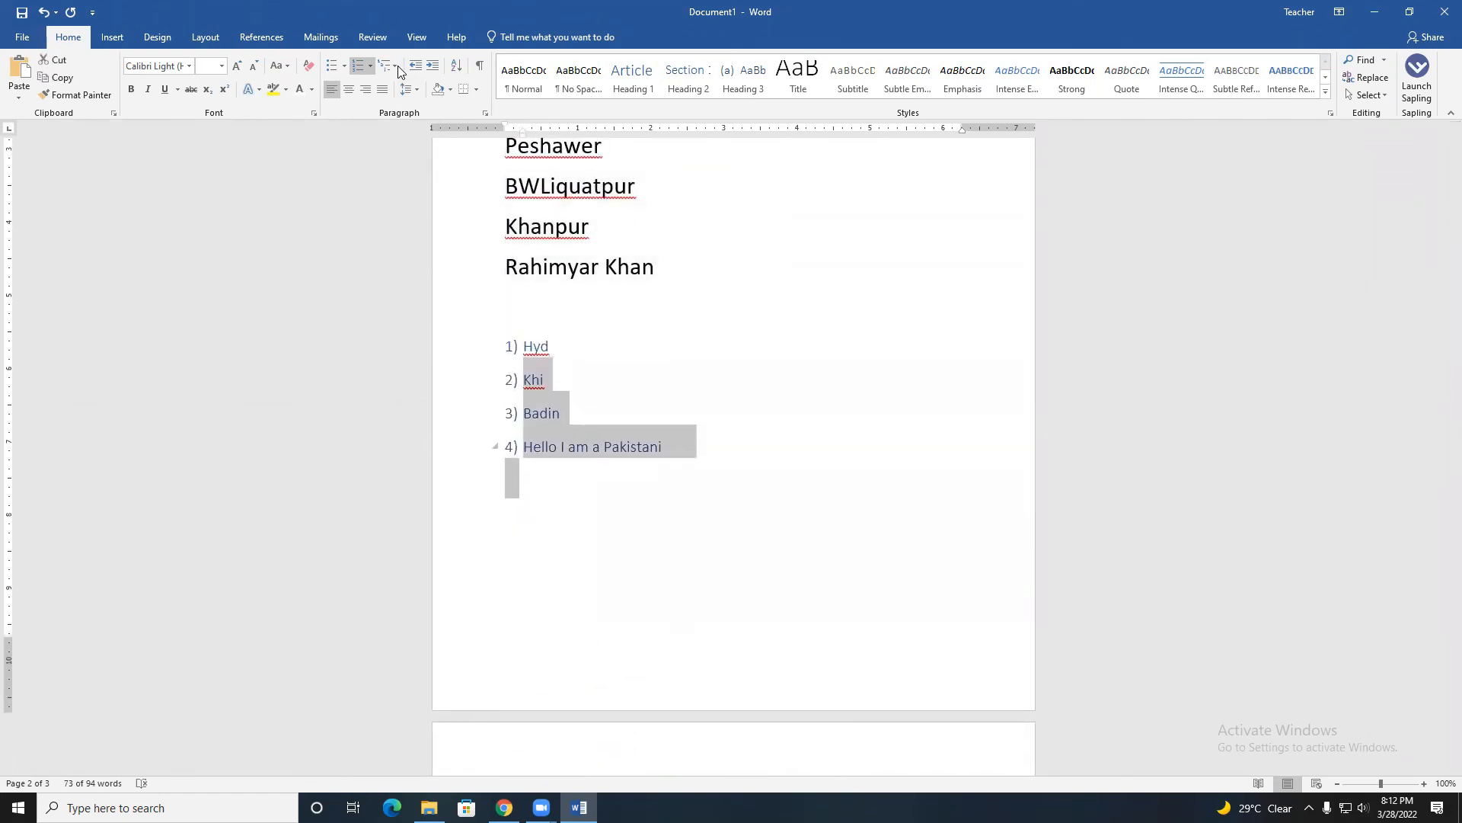
Try 1) a) i) and then 1., 1.1. outline numbering on the selected list.
{"action": "left_click", "coordinate": [394, 65]}
{"action": "left_click", "coordinate": [478, 221]}
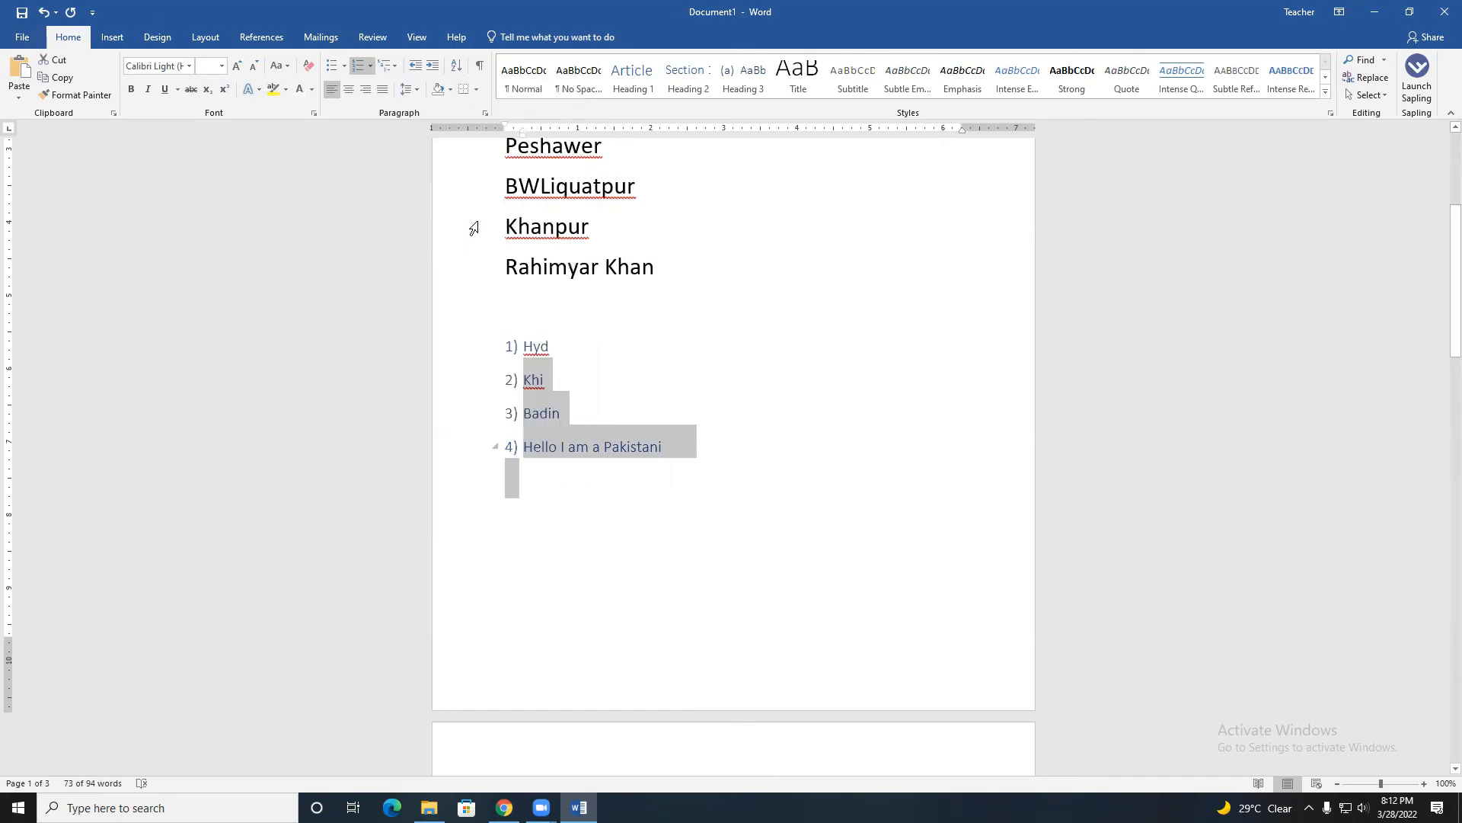
{"action": "left_click", "coordinate": [393, 65]}
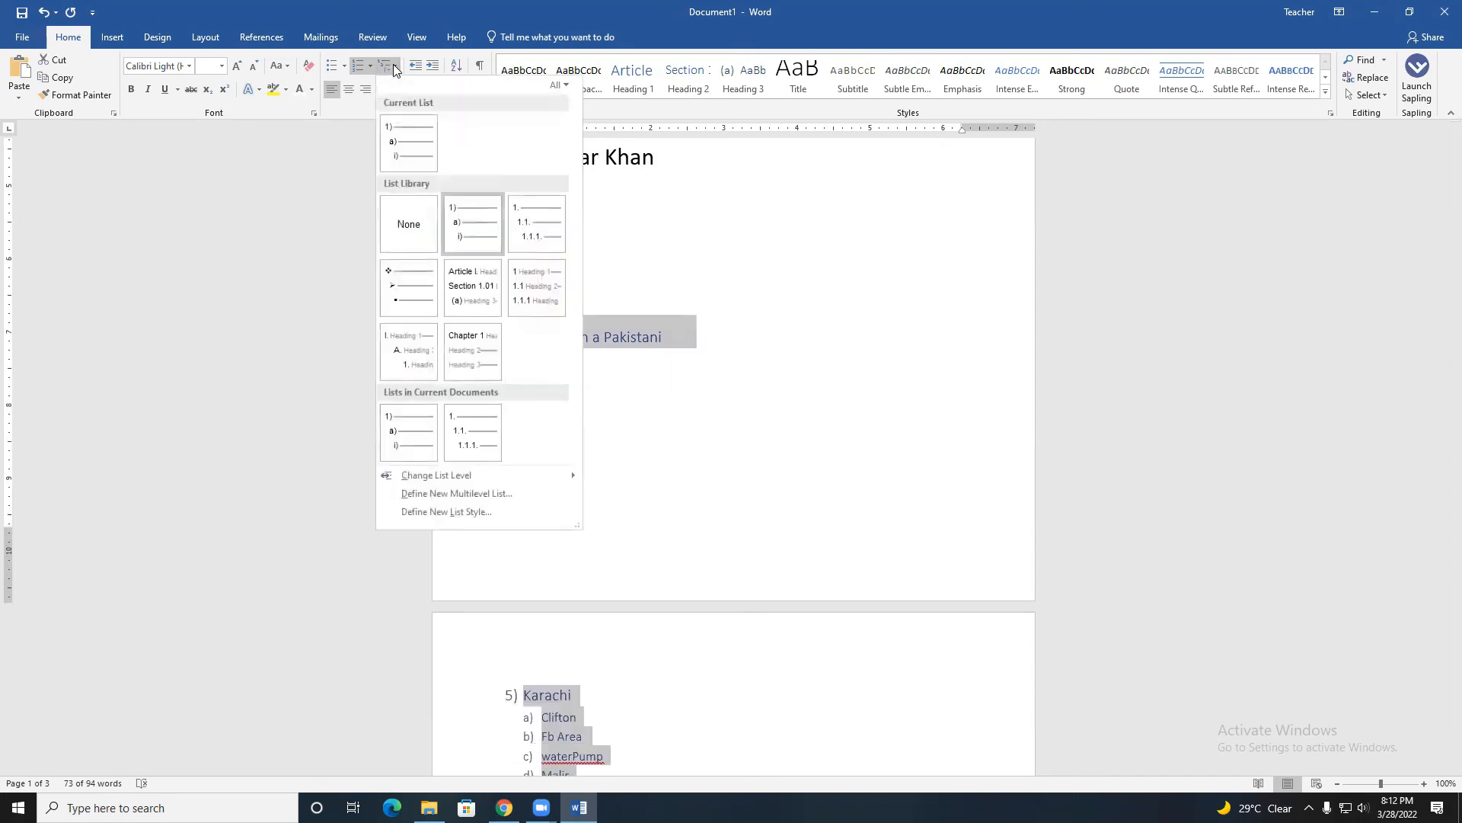
{"action": "left_click", "coordinate": [533, 232]}
{"action": "scroll", "coordinate": [564, 324], "scroll_direction": "down", "scroll_amount": 3}
{"action": "scroll", "coordinate": [502, 382], "scroll_direction": "up", "scroll_amount": 4}
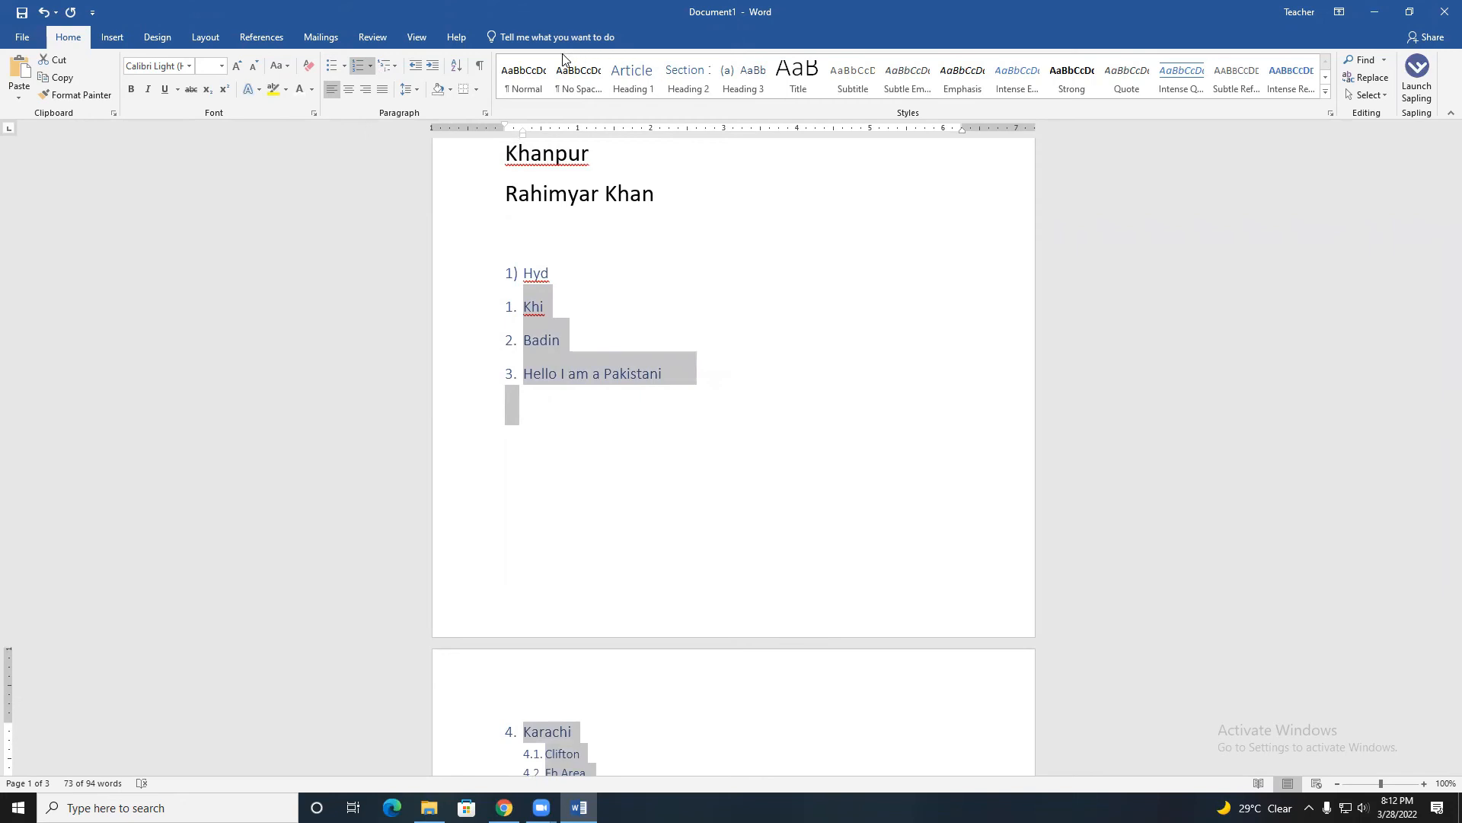
Strip the numbering with the Normal style, then renumber the plain lines as a list.
{"action": "left_click", "coordinate": [524, 76]}
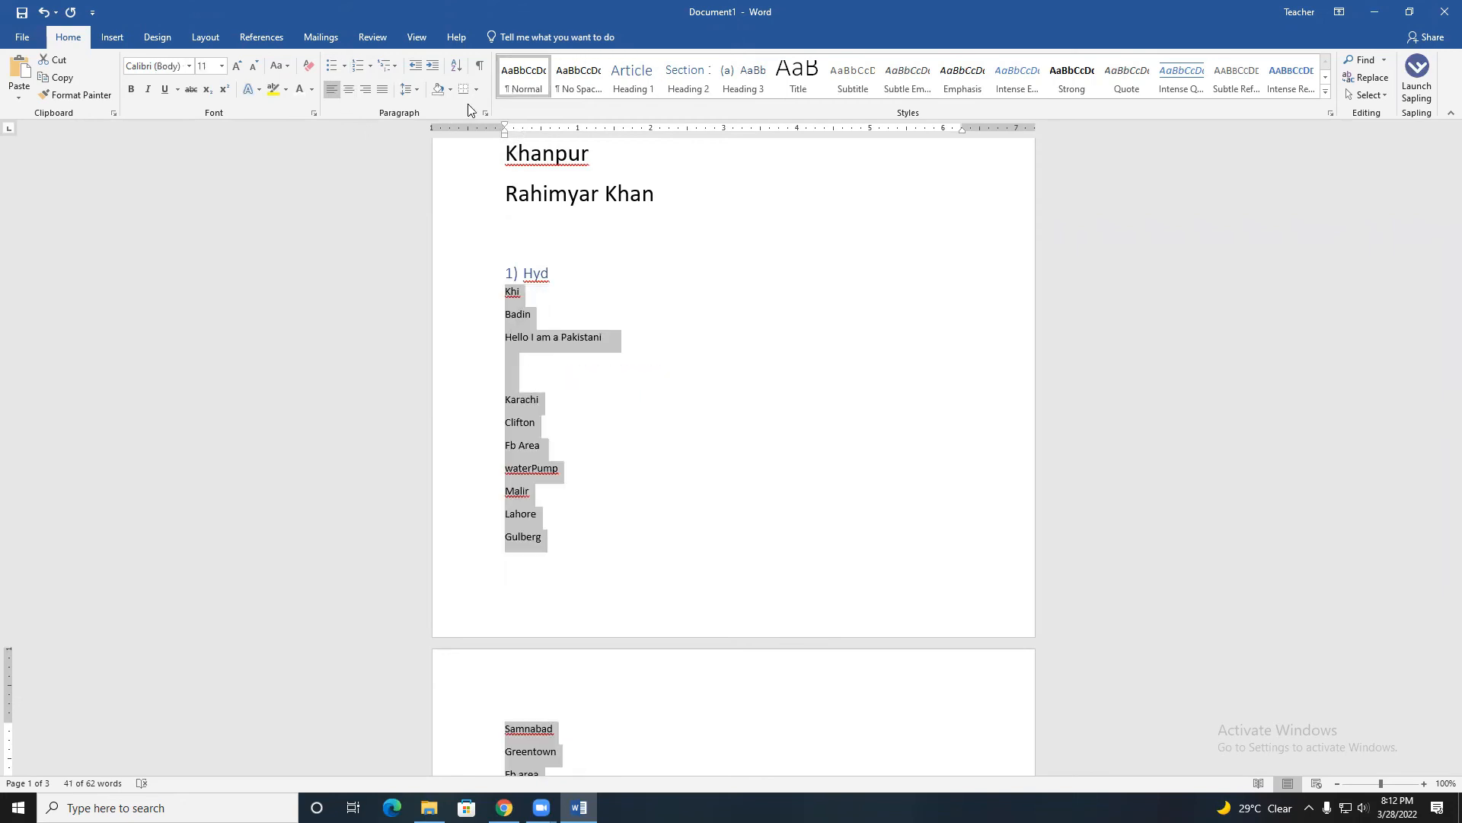
{"action": "left_click", "coordinate": [394, 71]}
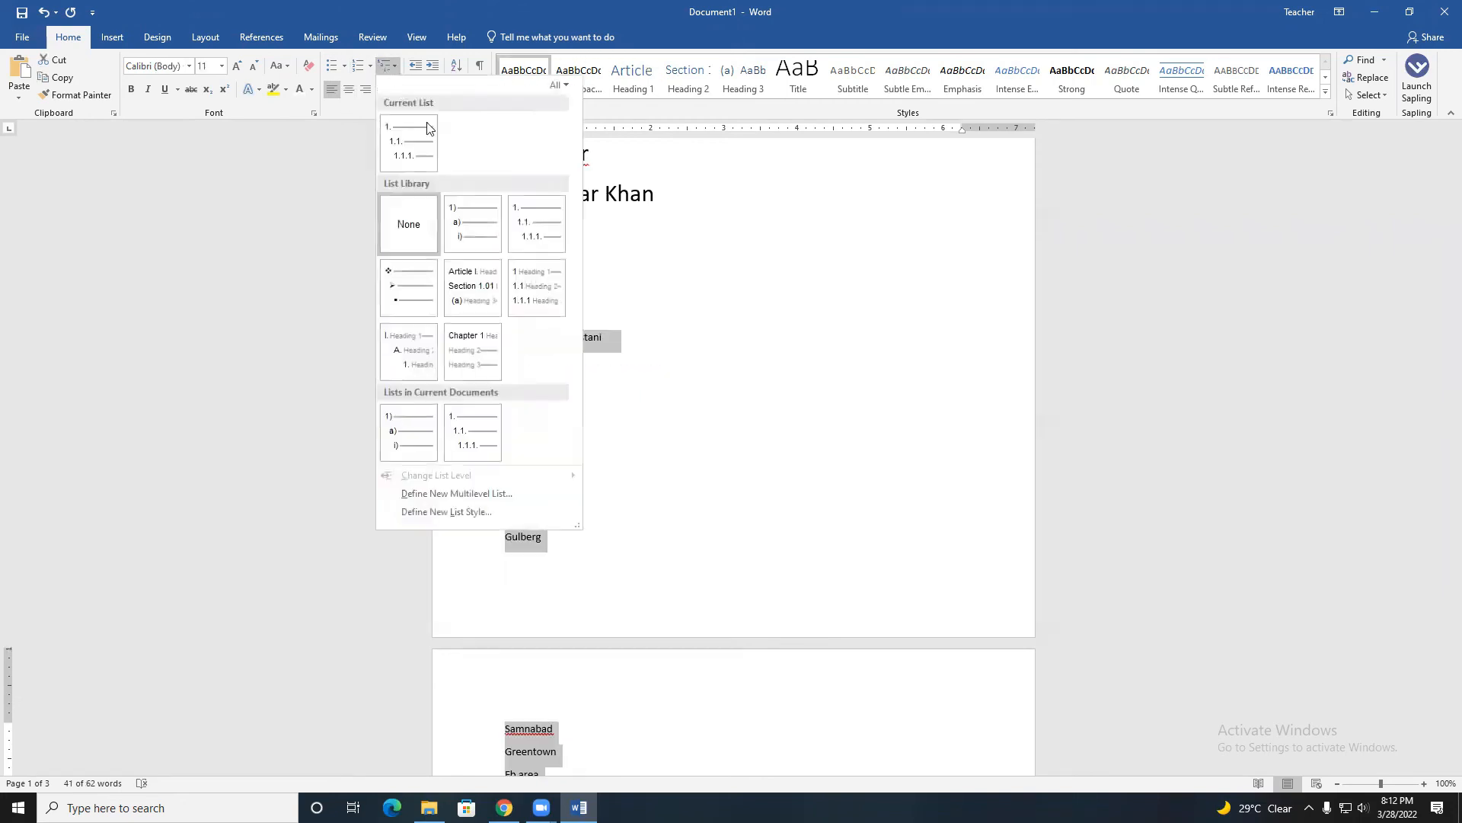
{"action": "left_click", "coordinate": [532, 297]}
{"action": "scroll", "coordinate": [573, 396], "scroll_direction": "down", "scroll_amount": 3}
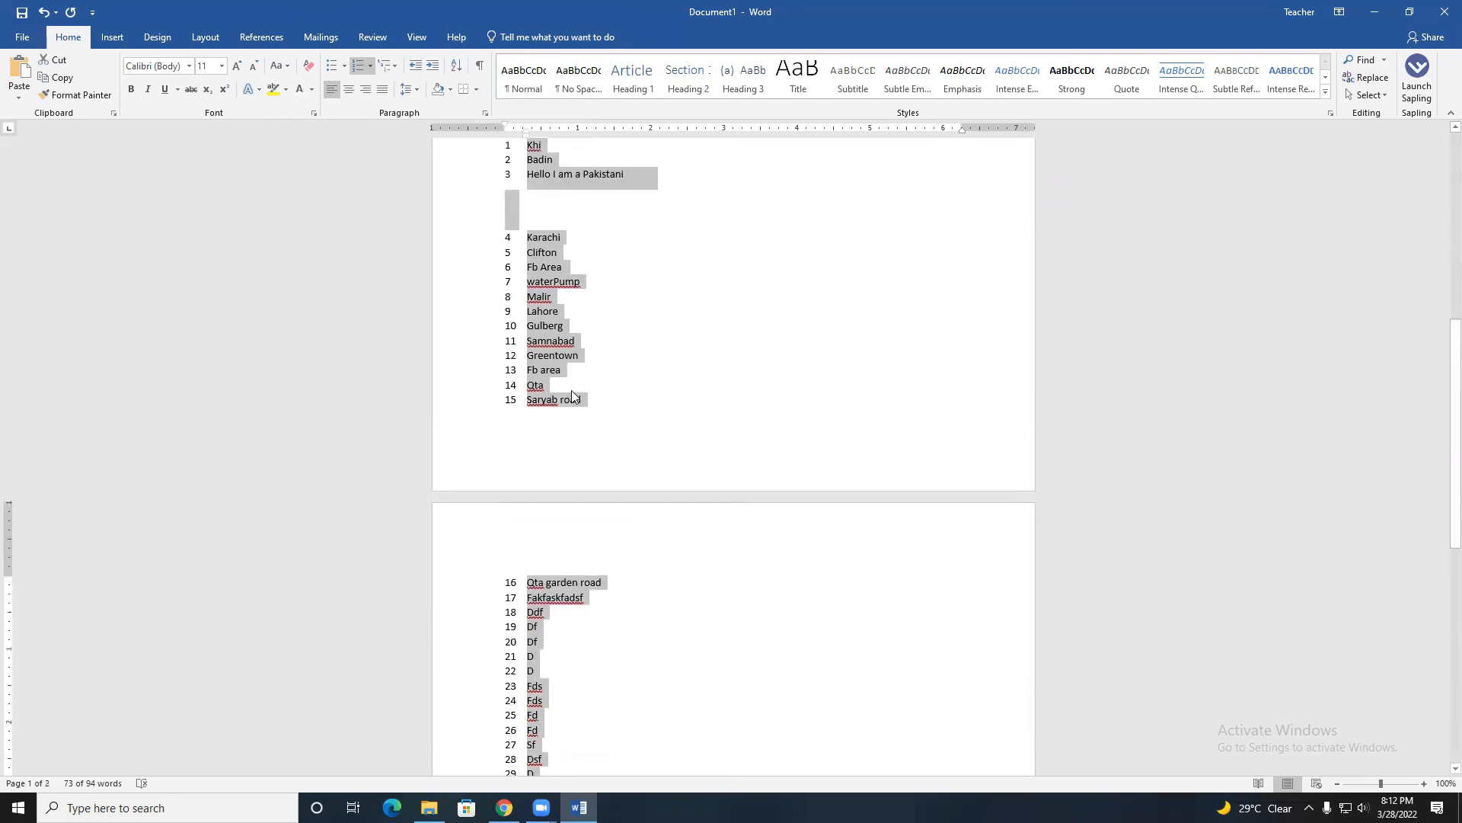
Apply dotted 1., 2. numbering so Khi through islamabad run as one flat sequence.
{"action": "left_click", "coordinate": [395, 65]}
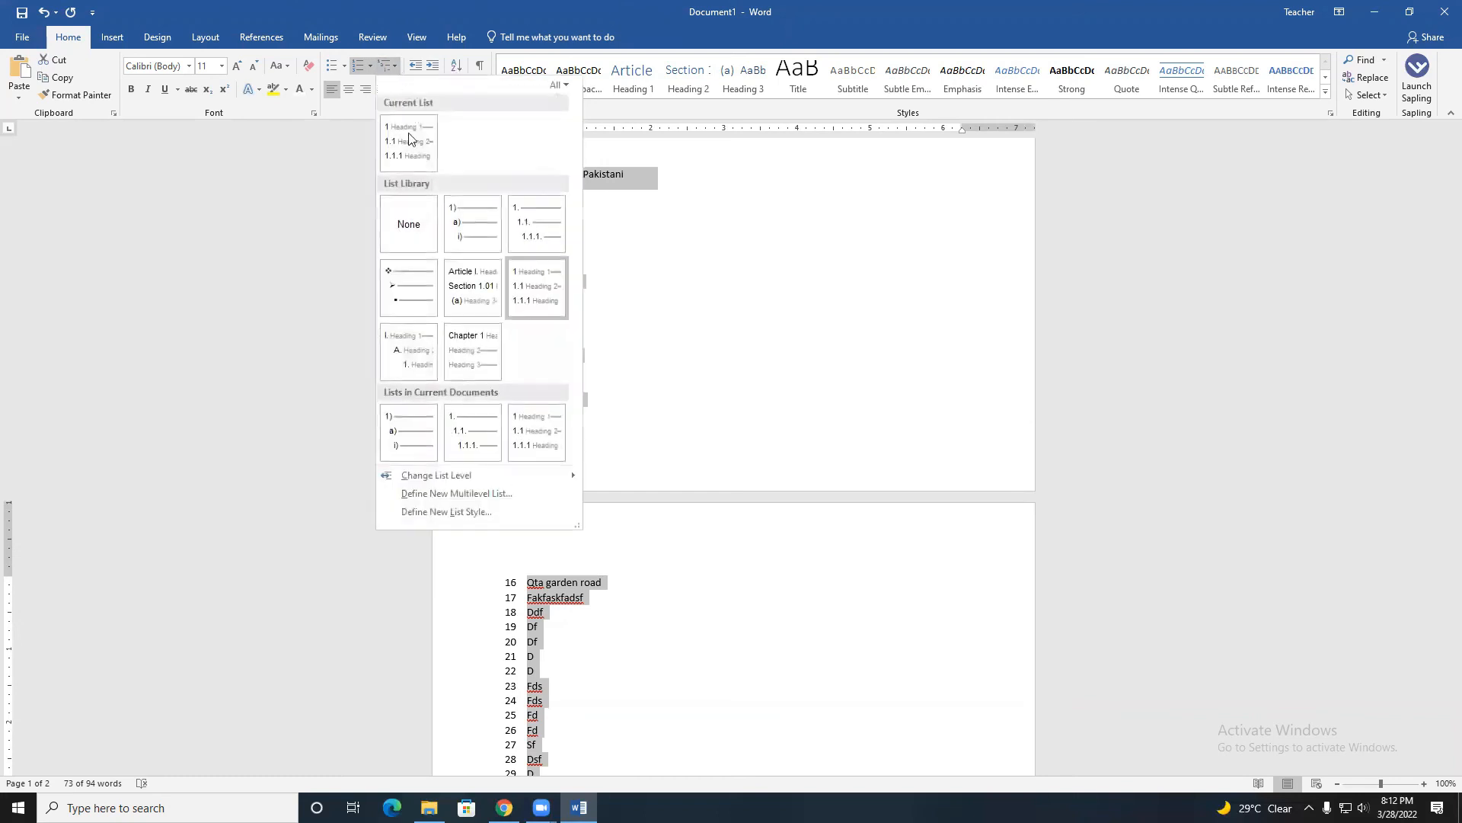
{"action": "left_click", "coordinate": [538, 238]}
{"action": "left_click", "coordinate": [601, 314]}
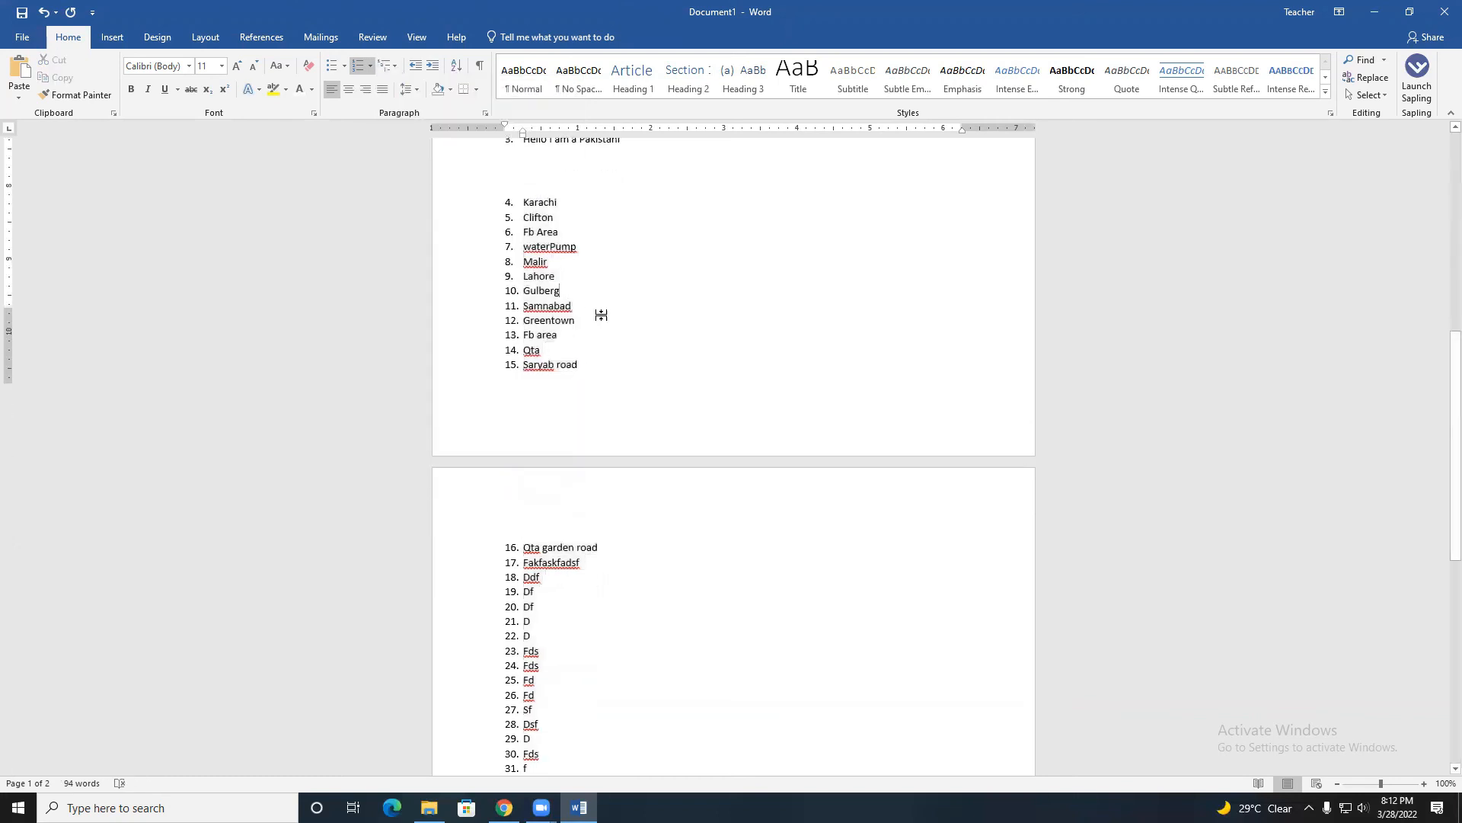
{"action": "scroll", "coordinate": [601, 314], "scroll_direction": "down", "scroll_amount": 3}
{"action": "left_click_drag", "start_coordinate": [574, 683], "coordinate": [439, 222]}
Apply the diamond-bullet multilevel list to the selected items.
{"action": "left_click", "coordinate": [396, 65]}
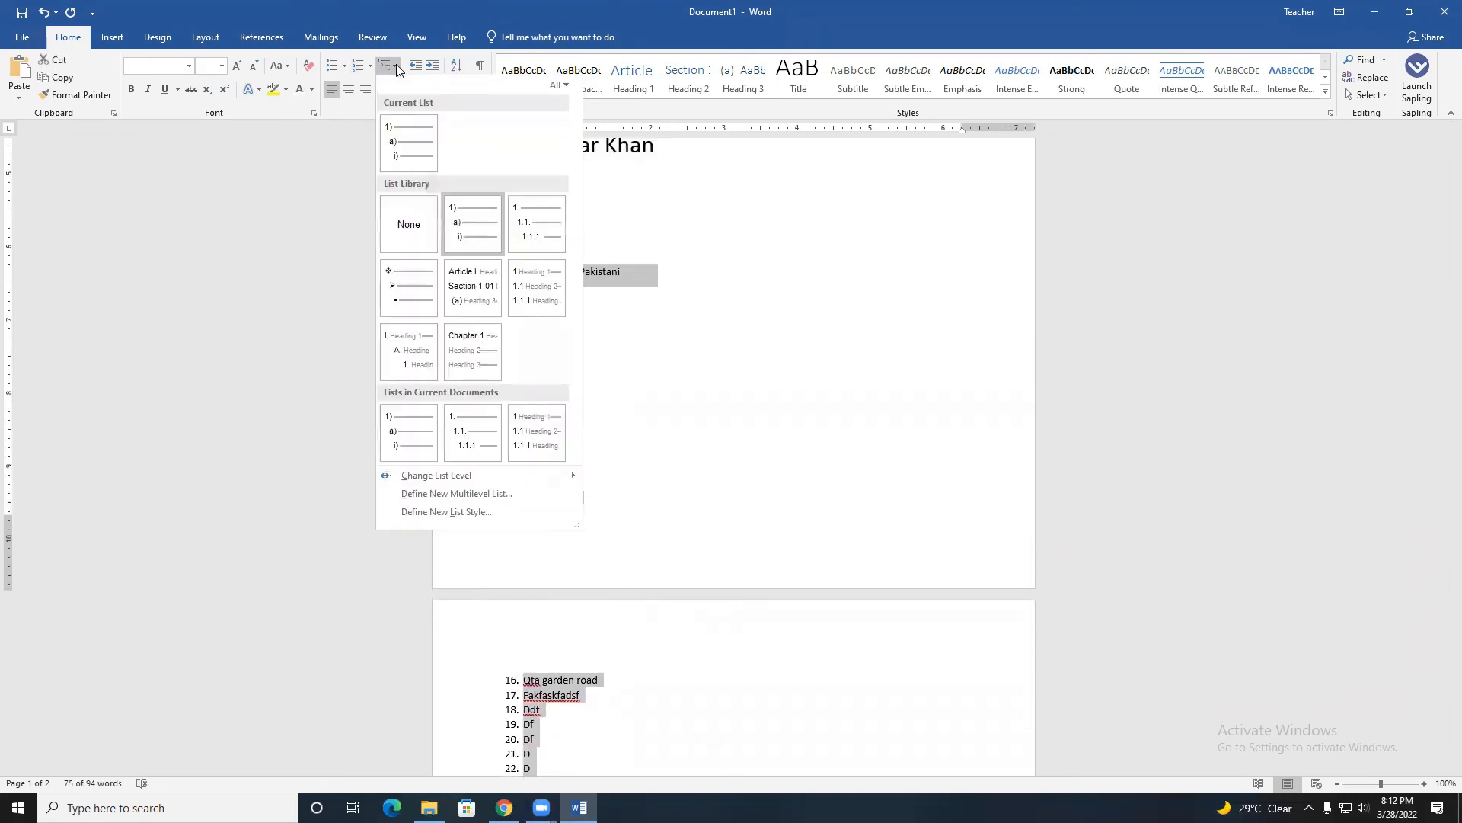
{"action": "left_click", "coordinate": [411, 294]}
{"action": "left_click", "coordinate": [613, 417]}
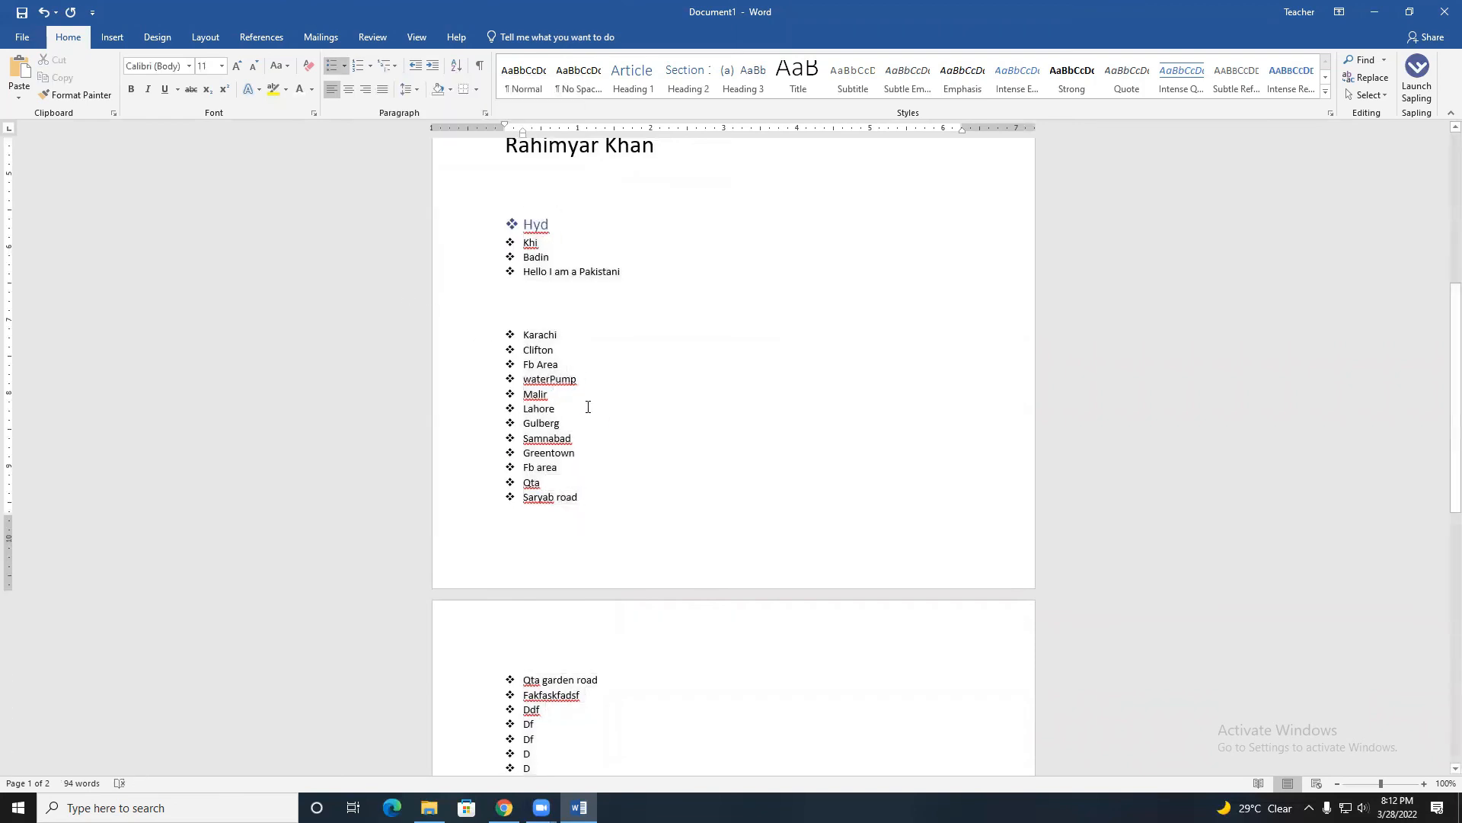
Demote Clifton, Fb Area, waterPump and Malir under Karachi.
{"action": "left_click", "coordinate": [524, 350]}
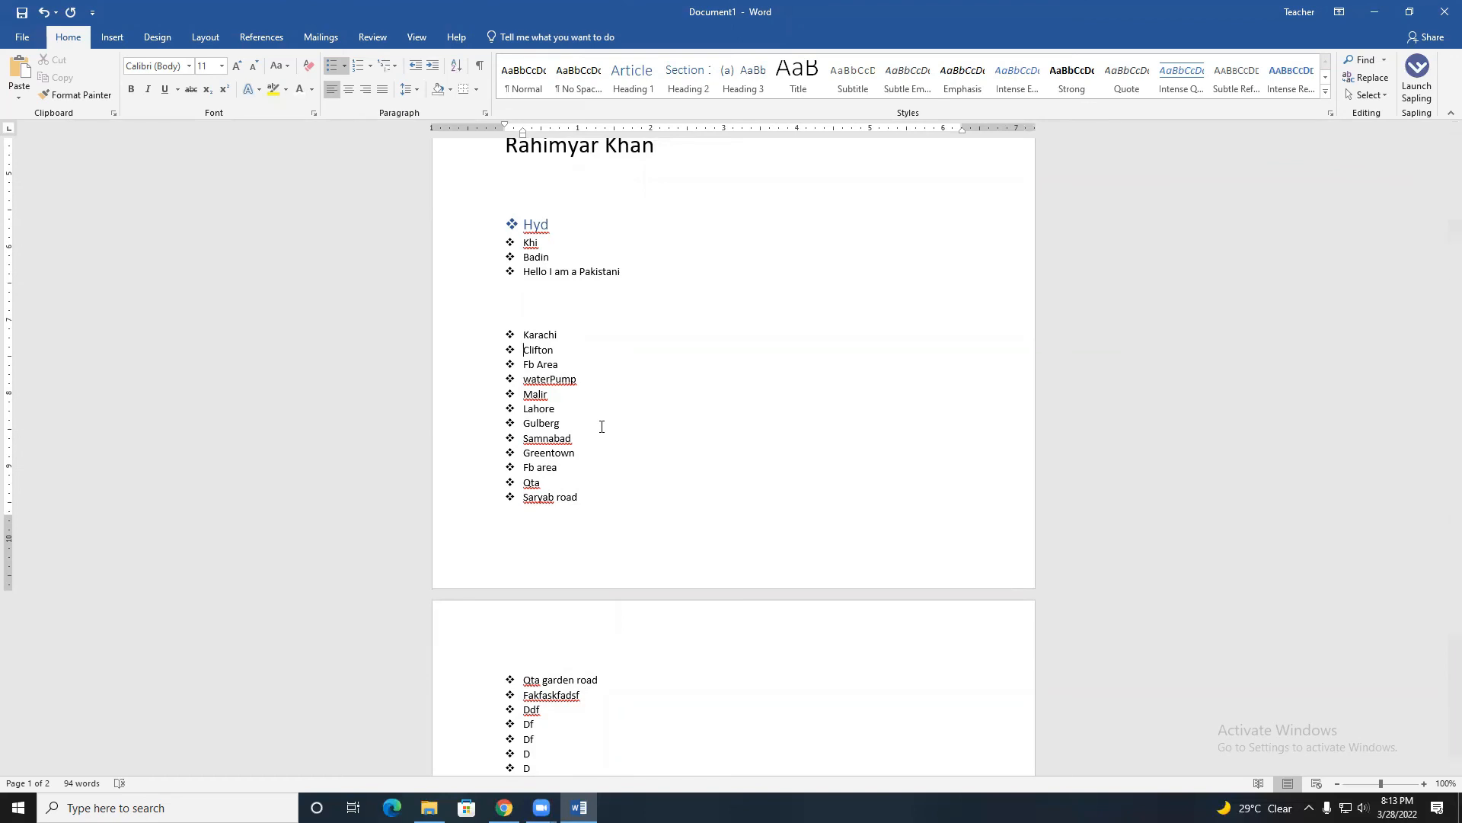
{"action": "key", "text": "Tab"}
{"action": "key", "text": "Down"}
{"action": "key", "text": "Tab"}
{"action": "key", "text": "Down"}
{"action": "key", "text": "Tab"}
{"action": "key", "text": "Down"}
{"action": "key", "text": "Tab"}
Demote Gulberg, Samnabad, Greentown and Fb area under Lahore.
{"action": "key", "text": "Down"}
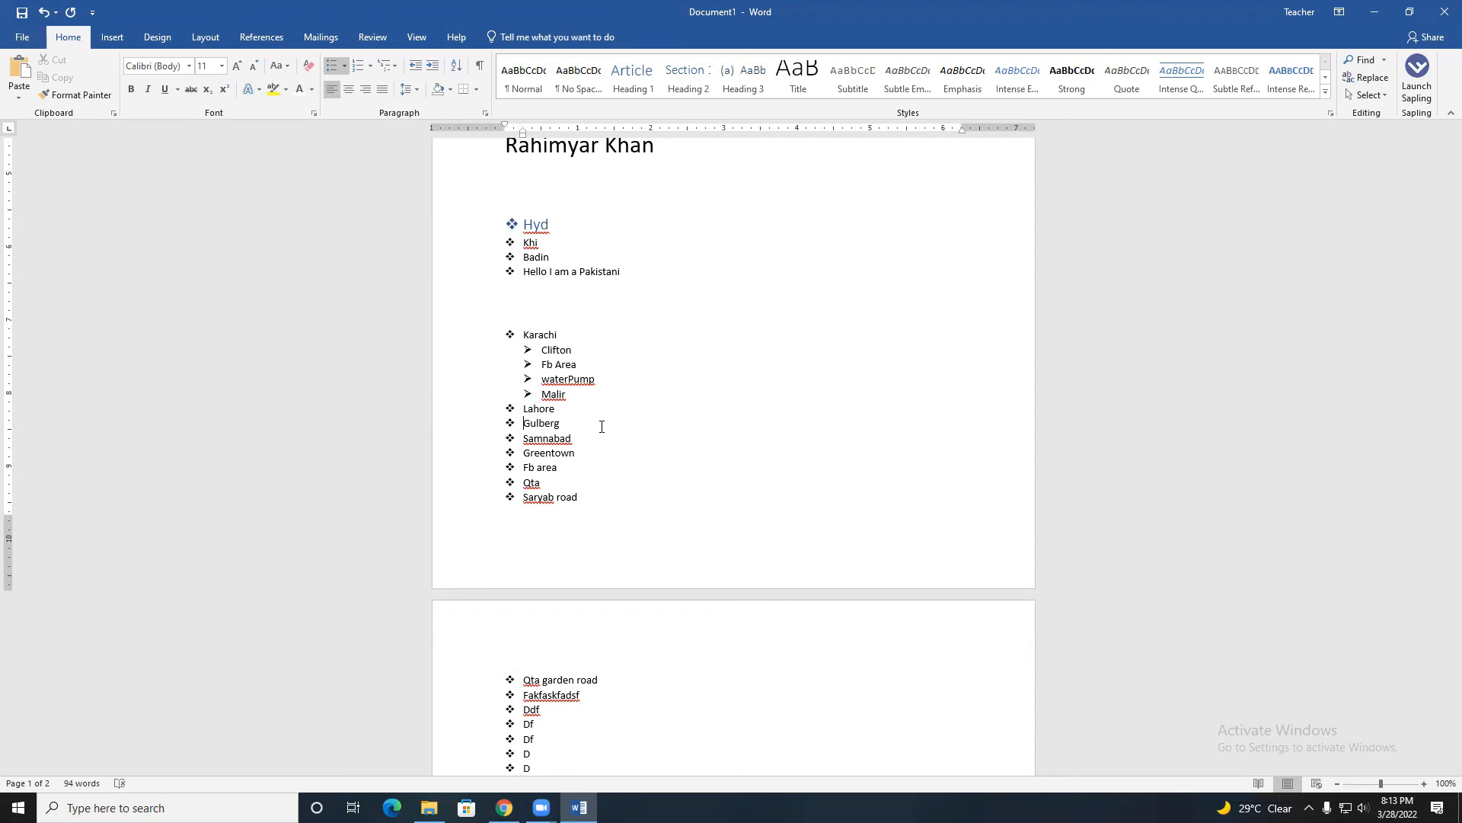
{"action": "key", "text": "Down"}
{"action": "key", "text": "Tab"}
{"action": "key", "text": "Down"}
{"action": "key", "text": "Tab"}
{"action": "key", "text": "Down"}
{"action": "key", "text": "Tab"}
{"action": "key", "text": "Down"}
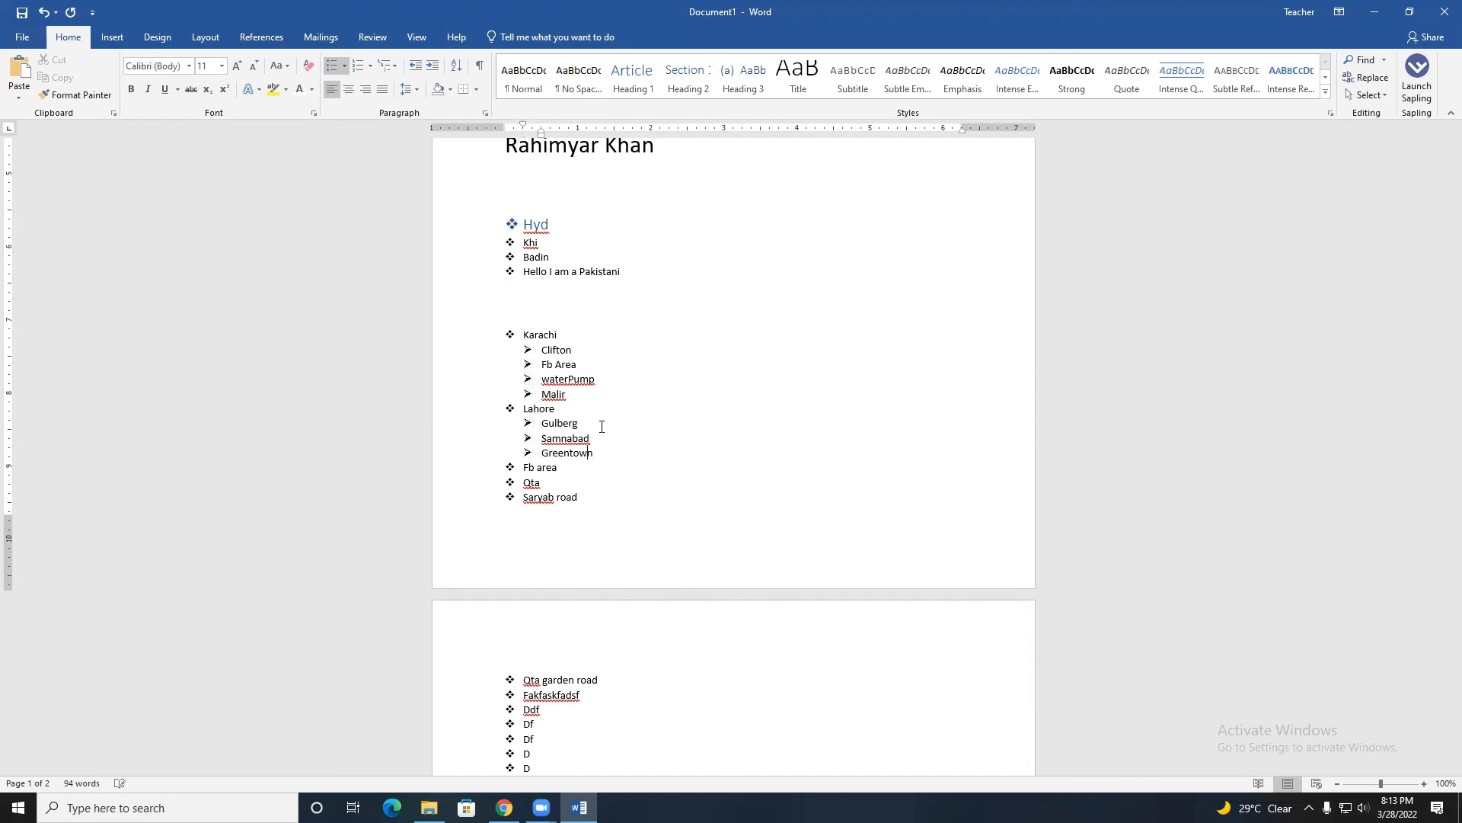
{"action": "key", "text": "Tab"}
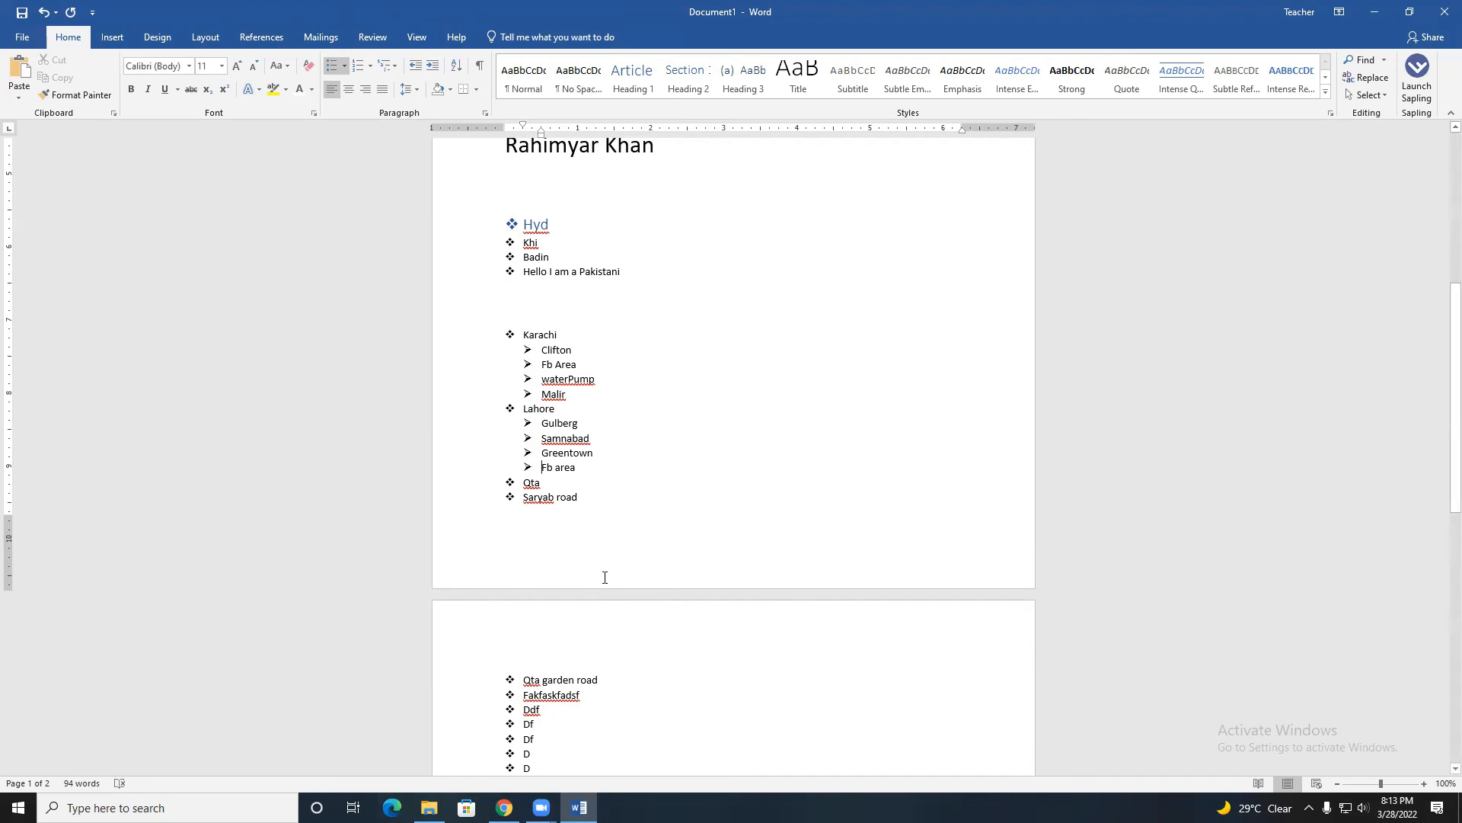
Try adding empty items after Fb area and Greentown, undoing the additions.
{"action": "scroll", "coordinate": [603, 577], "scroll_direction": "down", "scroll_amount": 4}
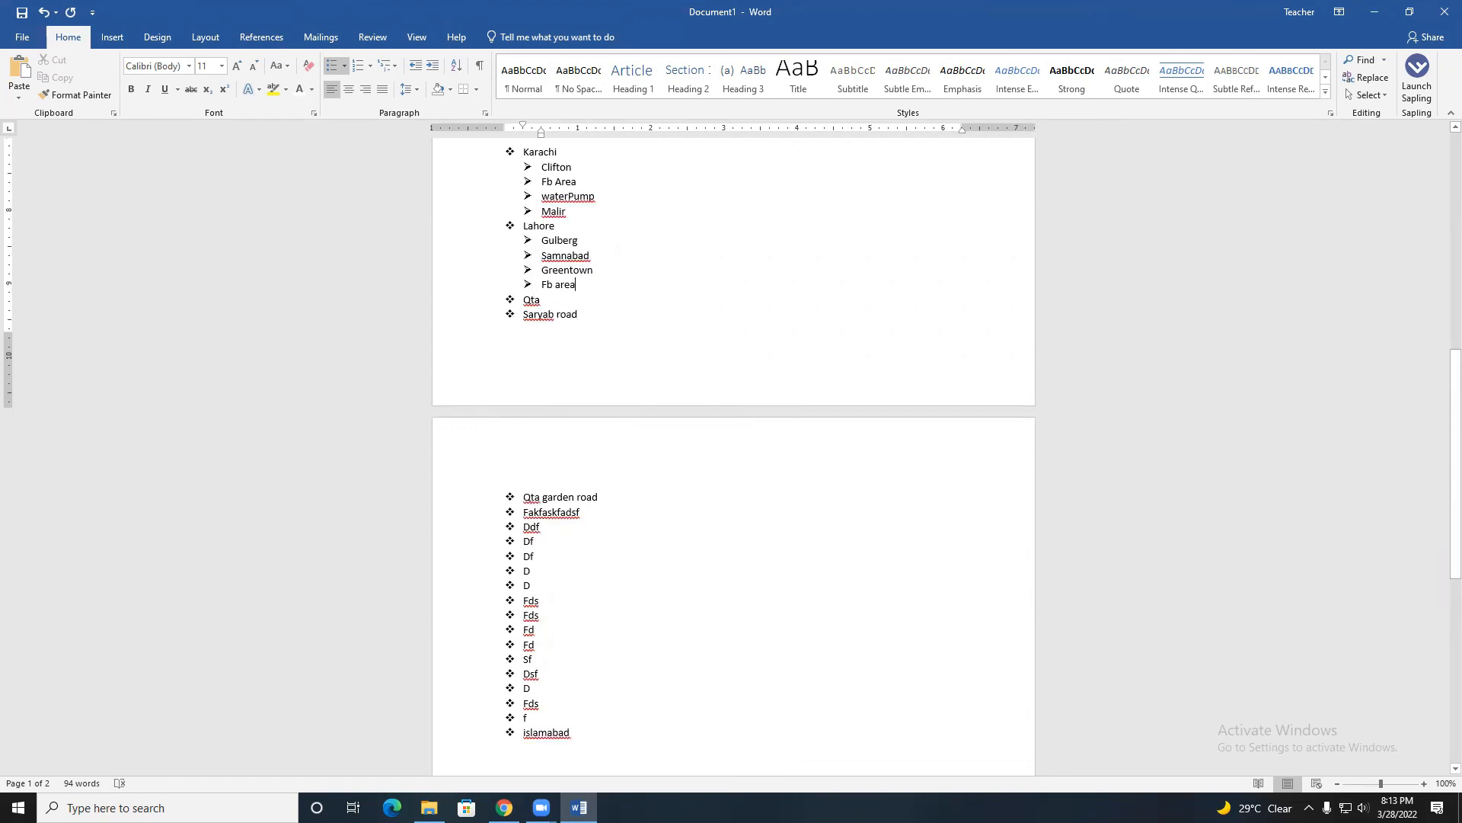
{"action": "key", "text": "Return"}
{"action": "key", "text": "Return"}
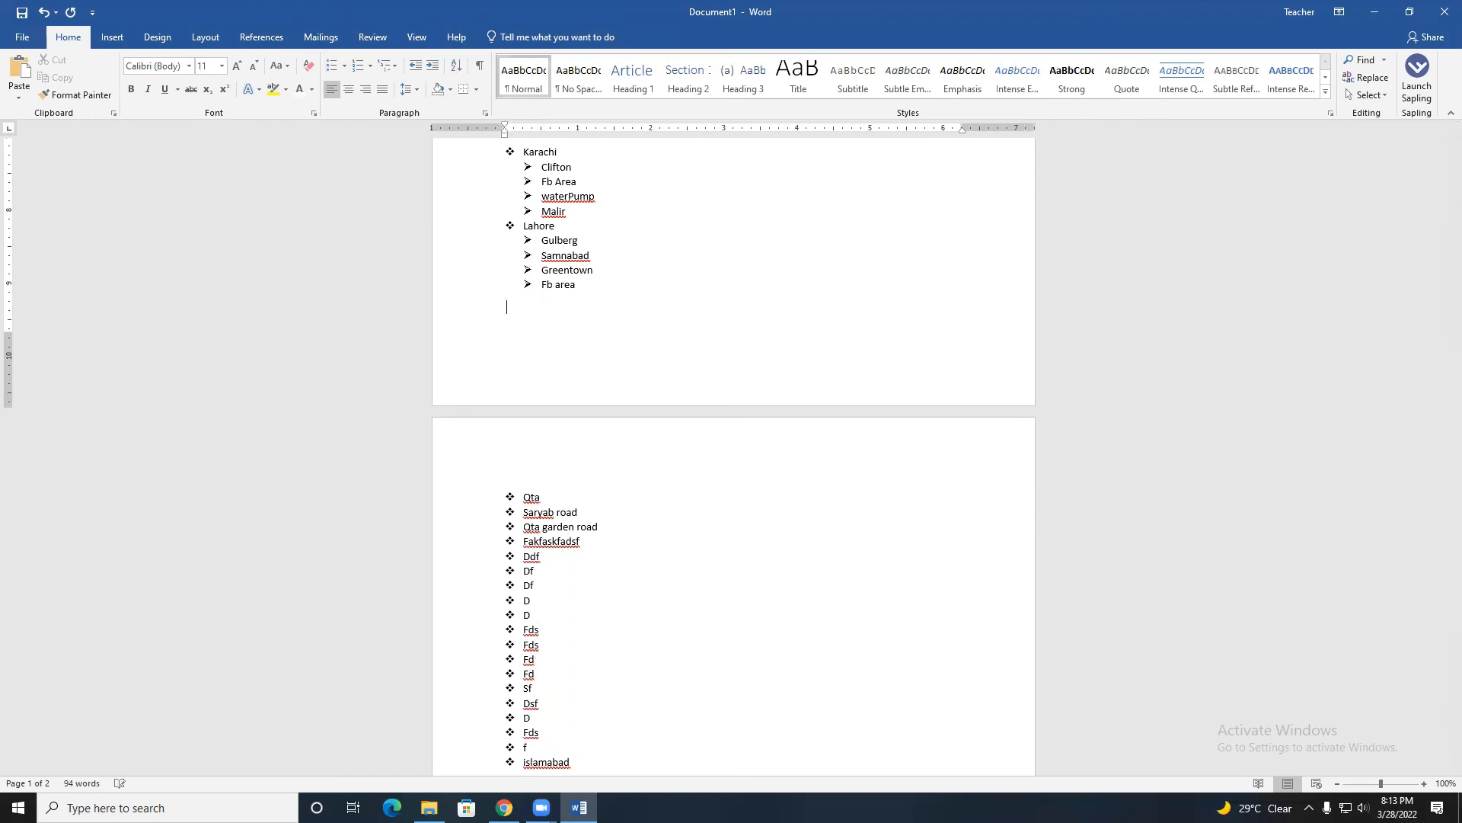
{"action": "key", "text": "BackSpace"}
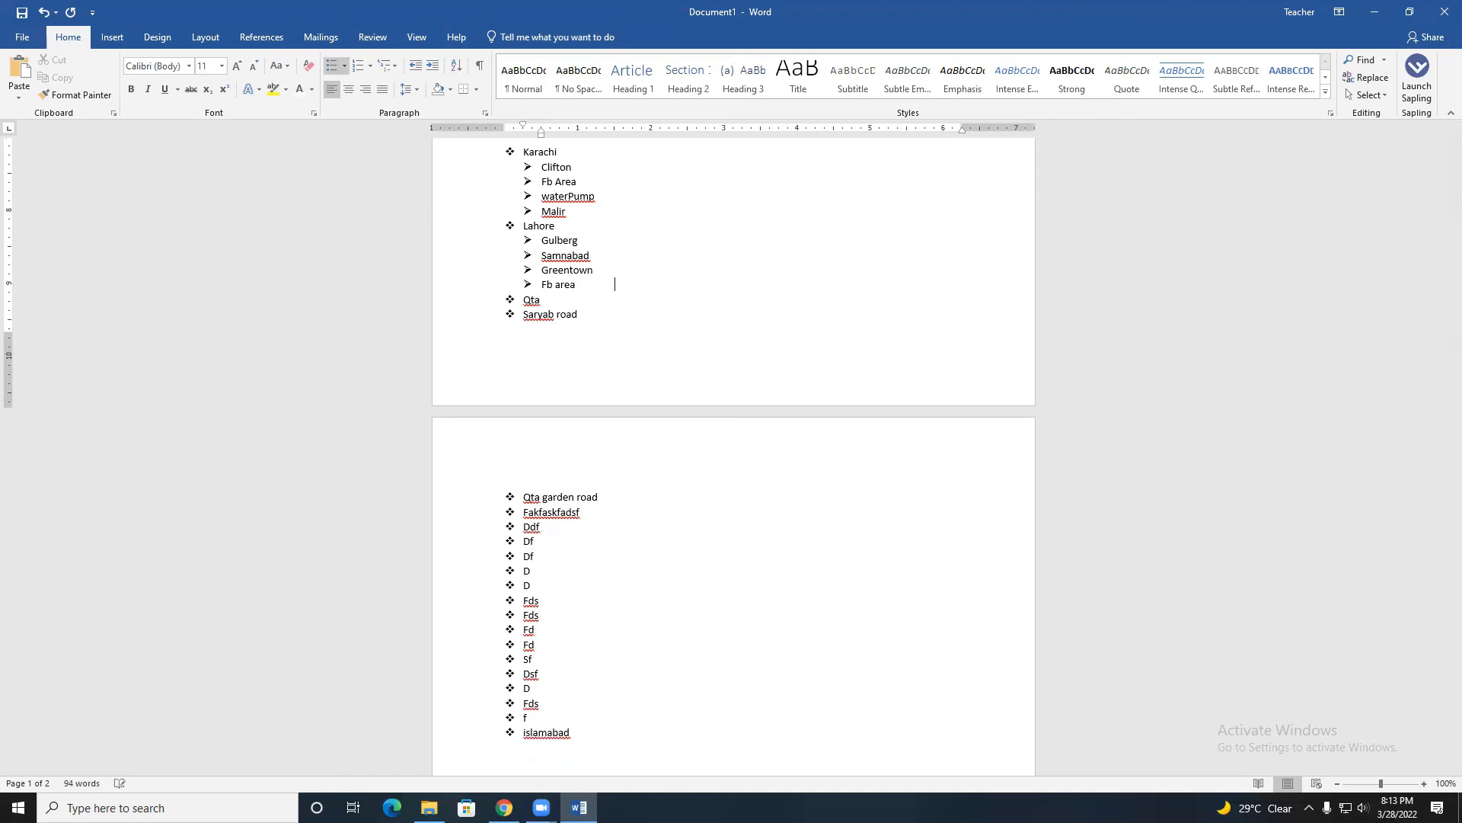
{"action": "key", "text": "Left"}
{"action": "key", "text": "Left"}
{"action": "key", "text": "Left"}
{"action": "key", "text": "BackSpace"}
{"action": "key", "text": "BackSpace"}
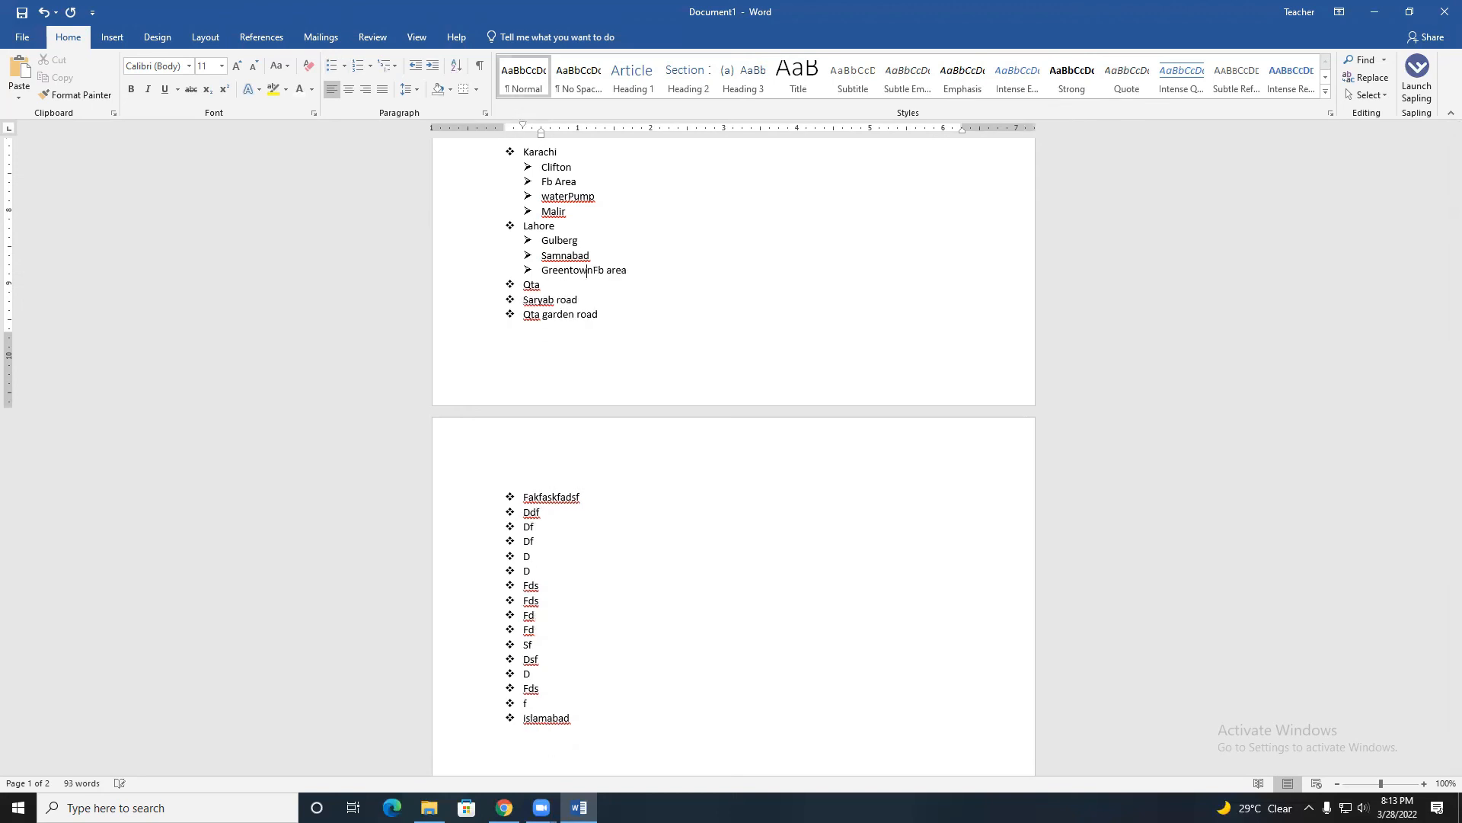
{"action": "key", "text": "Return"}
{"action": "key", "text": "Left"}
{"action": "key", "text": "Left"}
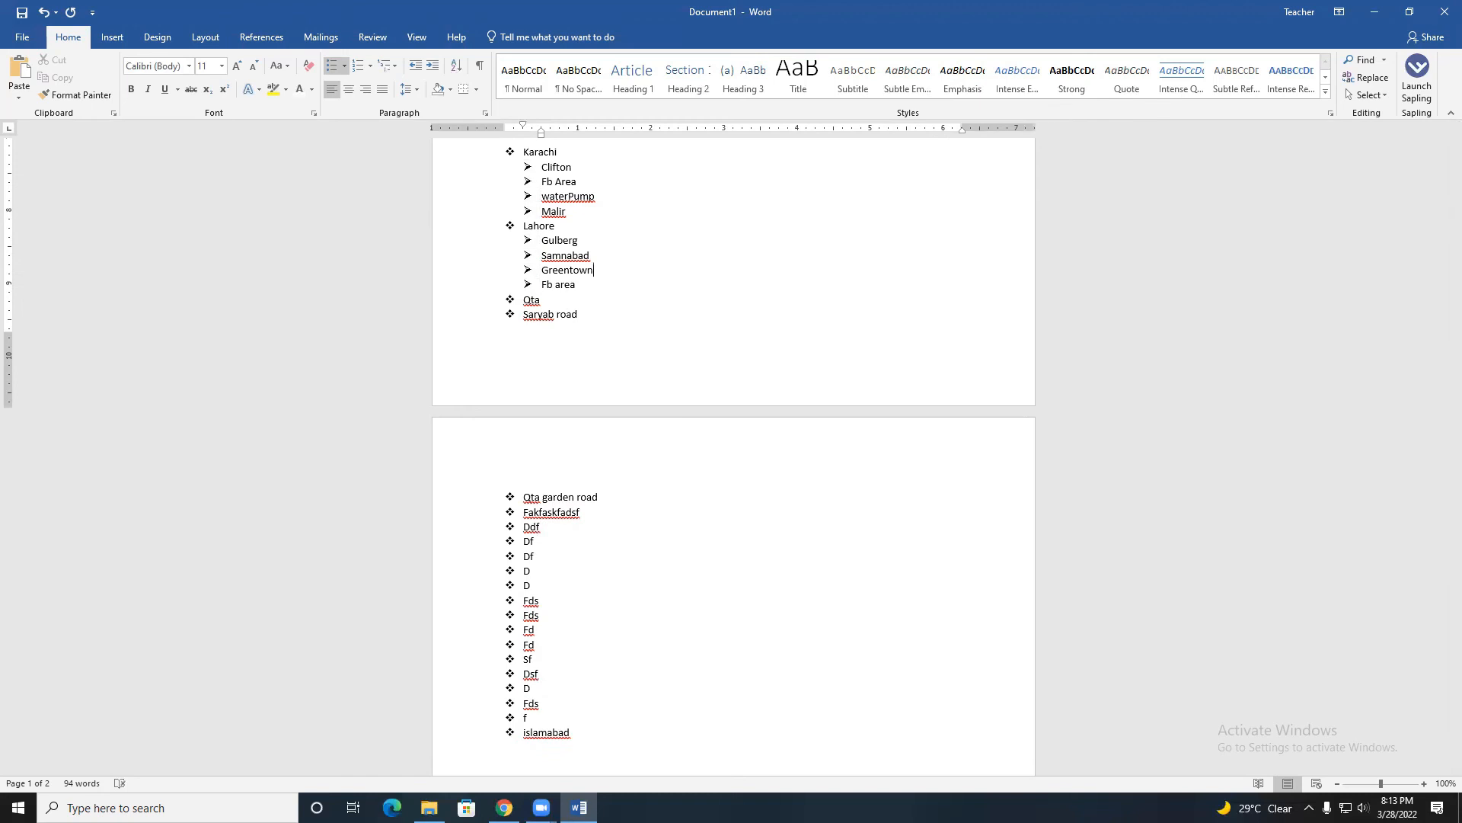
{"action": "key", "text": "Return"}
{"action": "key", "text": "shift+Tab"}
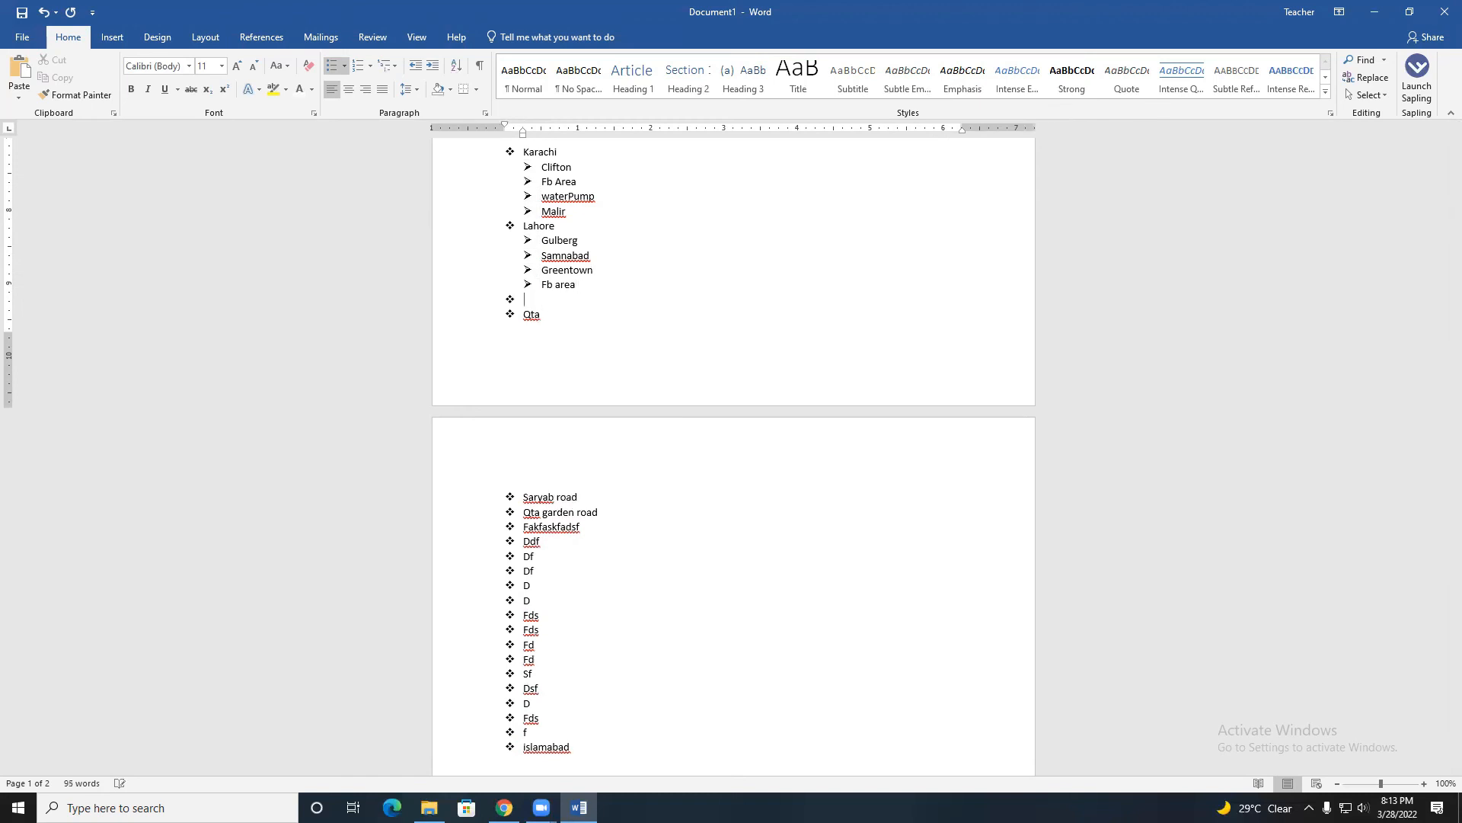
{"action": "key", "text": "ctrl+z"}
{"action": "key", "text": "ctrl+z"}
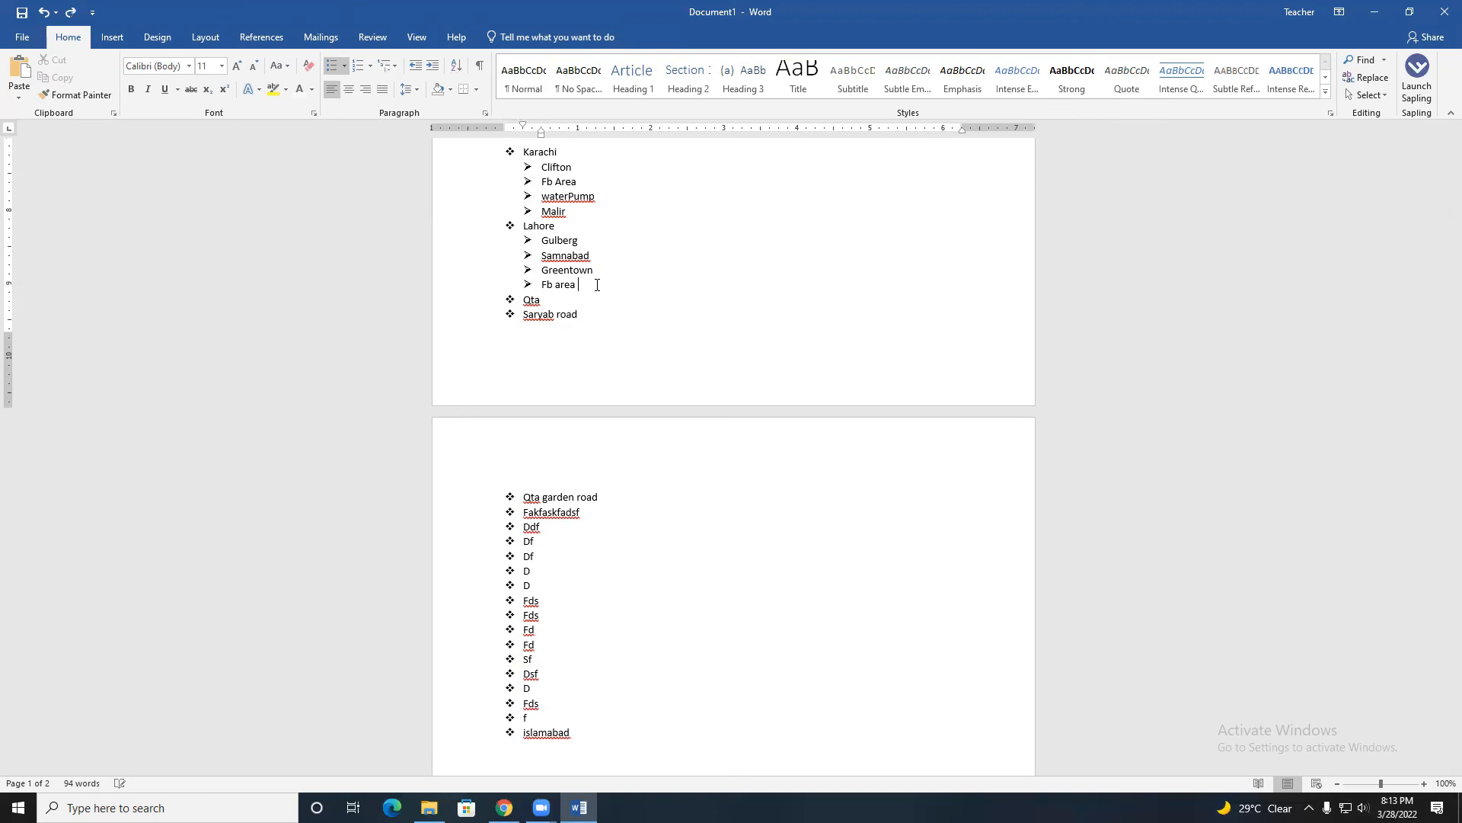
{"action": "left_click", "coordinate": [620, 271]}
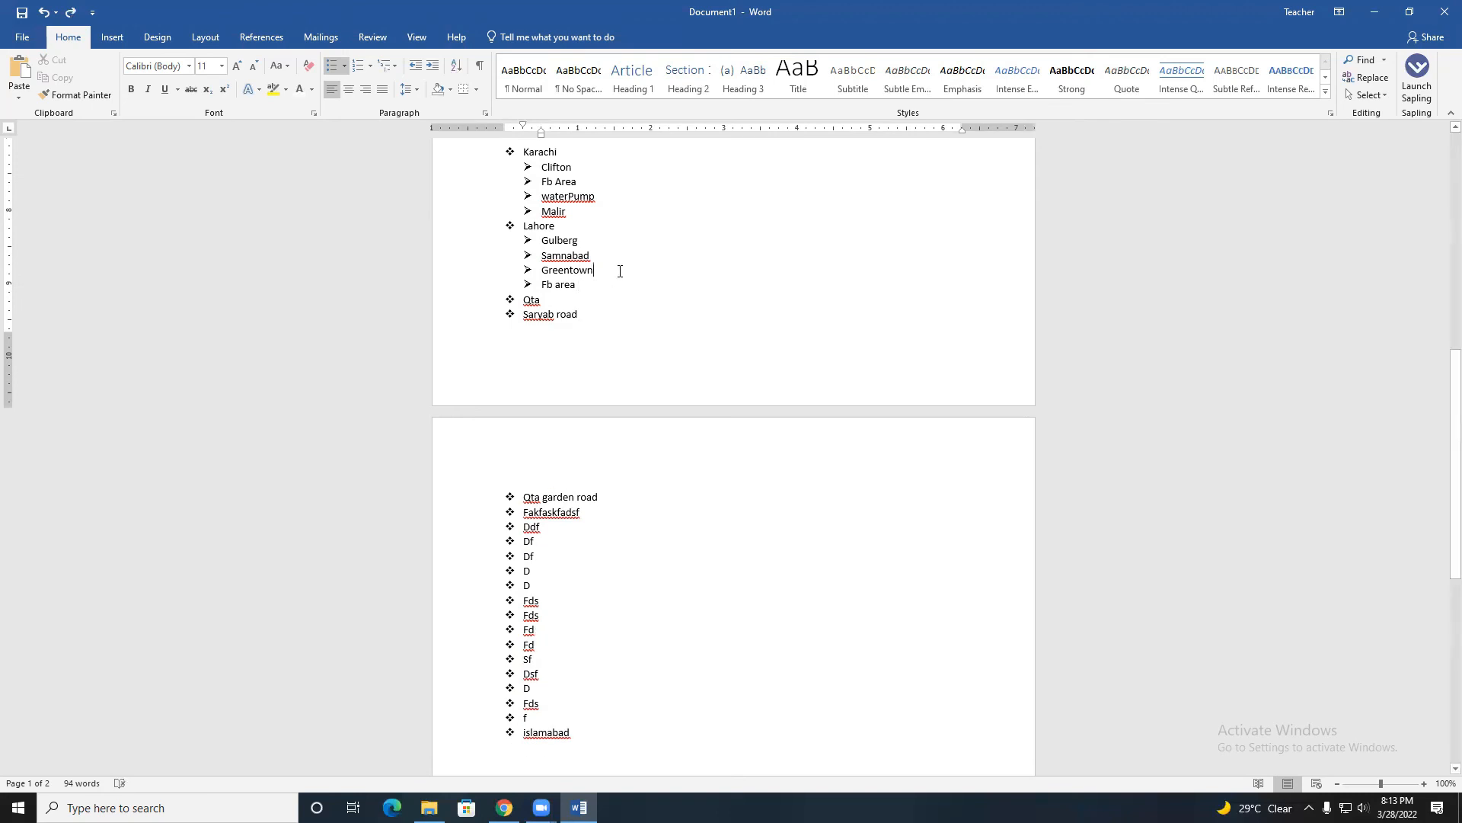
{"action": "key", "text": "Return"}
{"action": "key", "text": "Return"}
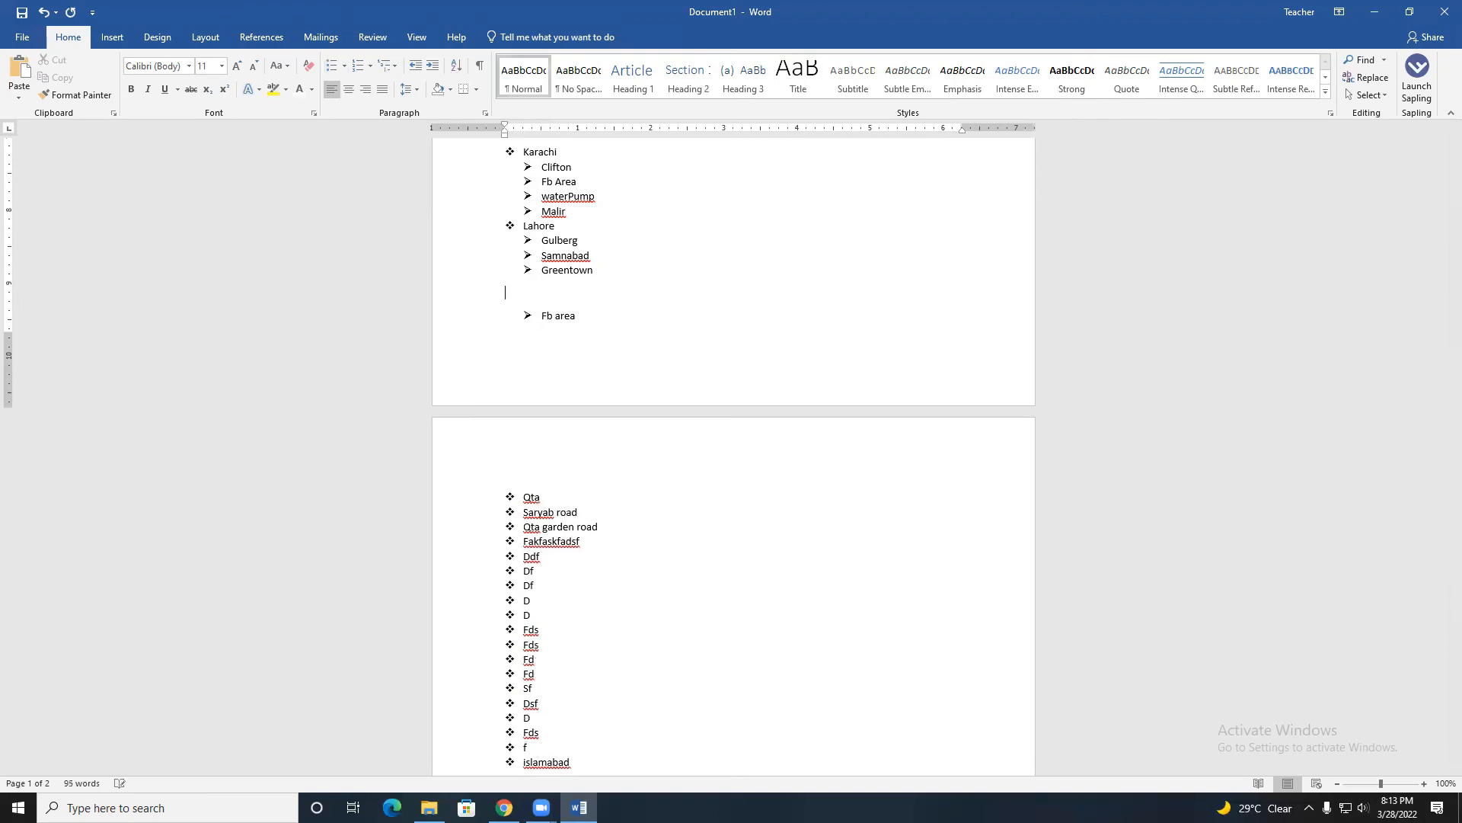
{"action": "key", "text": "ctrl+z"}
Remove and restore Fb area's bullet and indent, keeping it as a sub-item under Lahore.
{"action": "key", "text": "Down"}
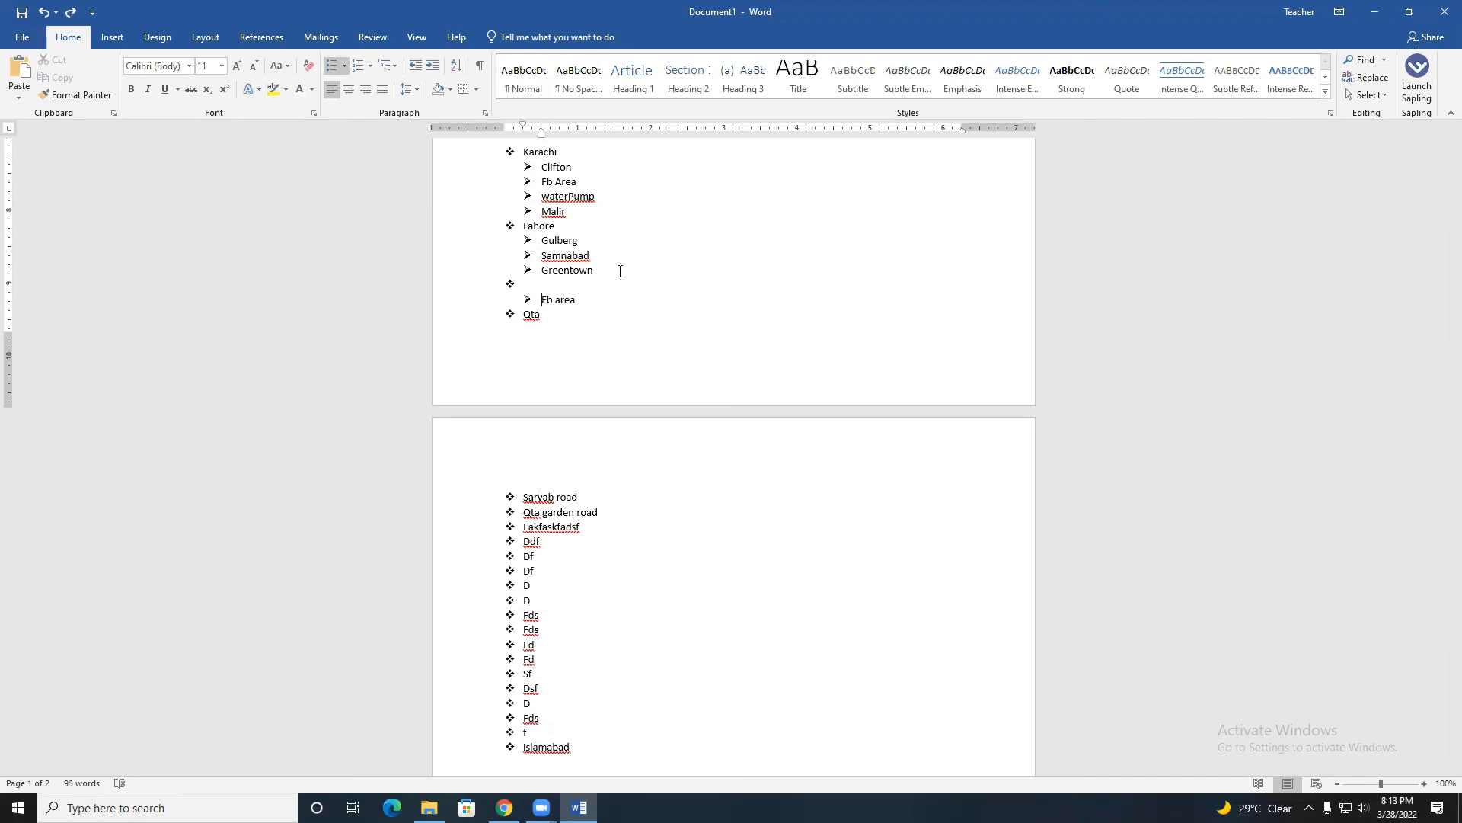
{"action": "key", "text": "BackSpace"}
{"action": "key", "text": "BackSpace"}
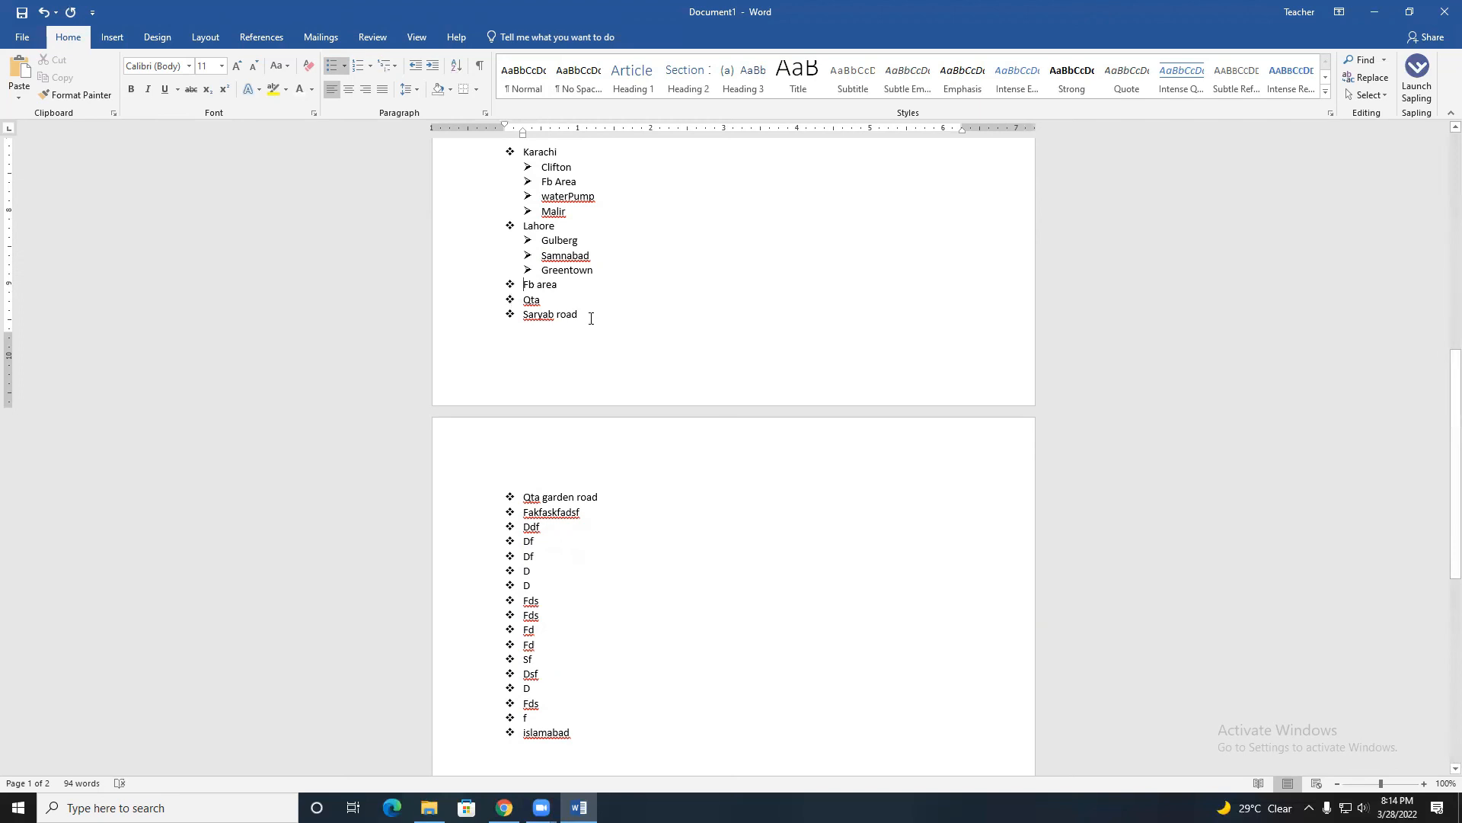
{"action": "key", "text": "Tab"}
{"action": "key", "text": "Return"}
{"action": "key", "text": "BackSpace"}
{"action": "key", "text": "BackSpace"}
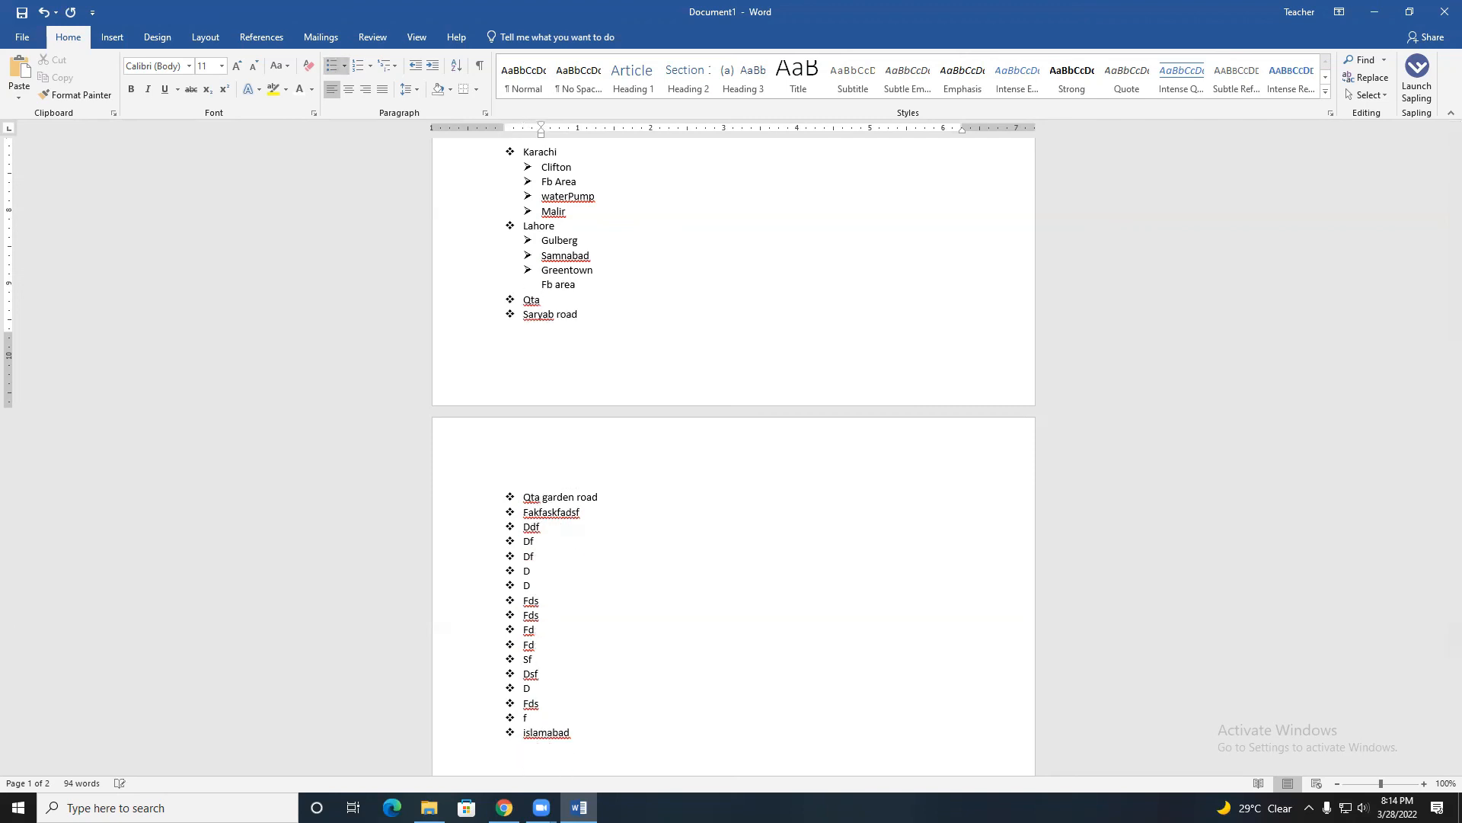
{"action": "key", "text": "BackSpace"}
{"action": "key", "text": "BackSpace"}
{"action": "key", "text": "BackSpace"}
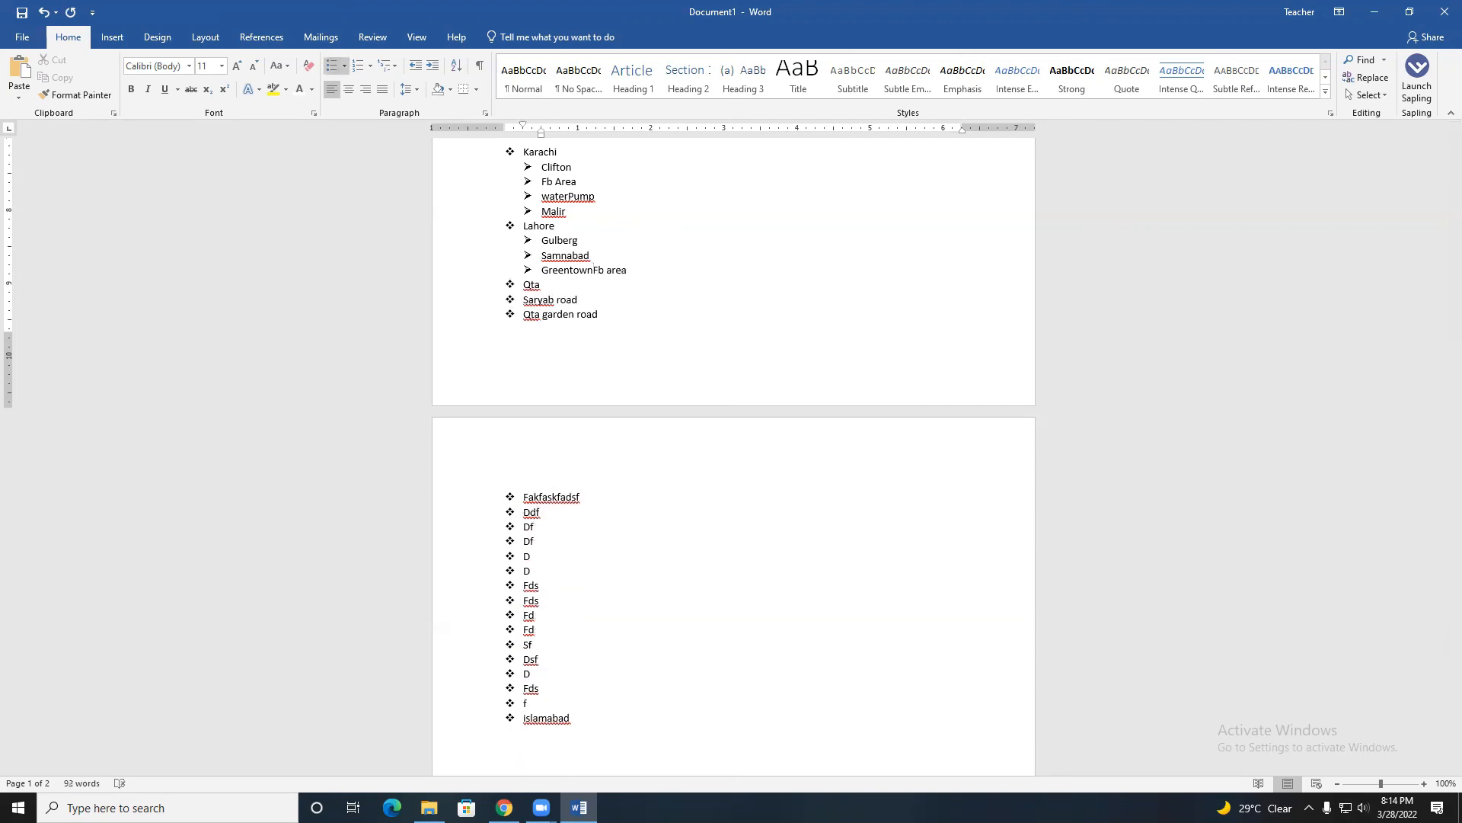
{"action": "key", "text": "Return"}
{"action": "key", "text": "BackSpace"}
{"action": "key", "text": "BackSpace"}
{"action": "key", "text": "BackSpace"}
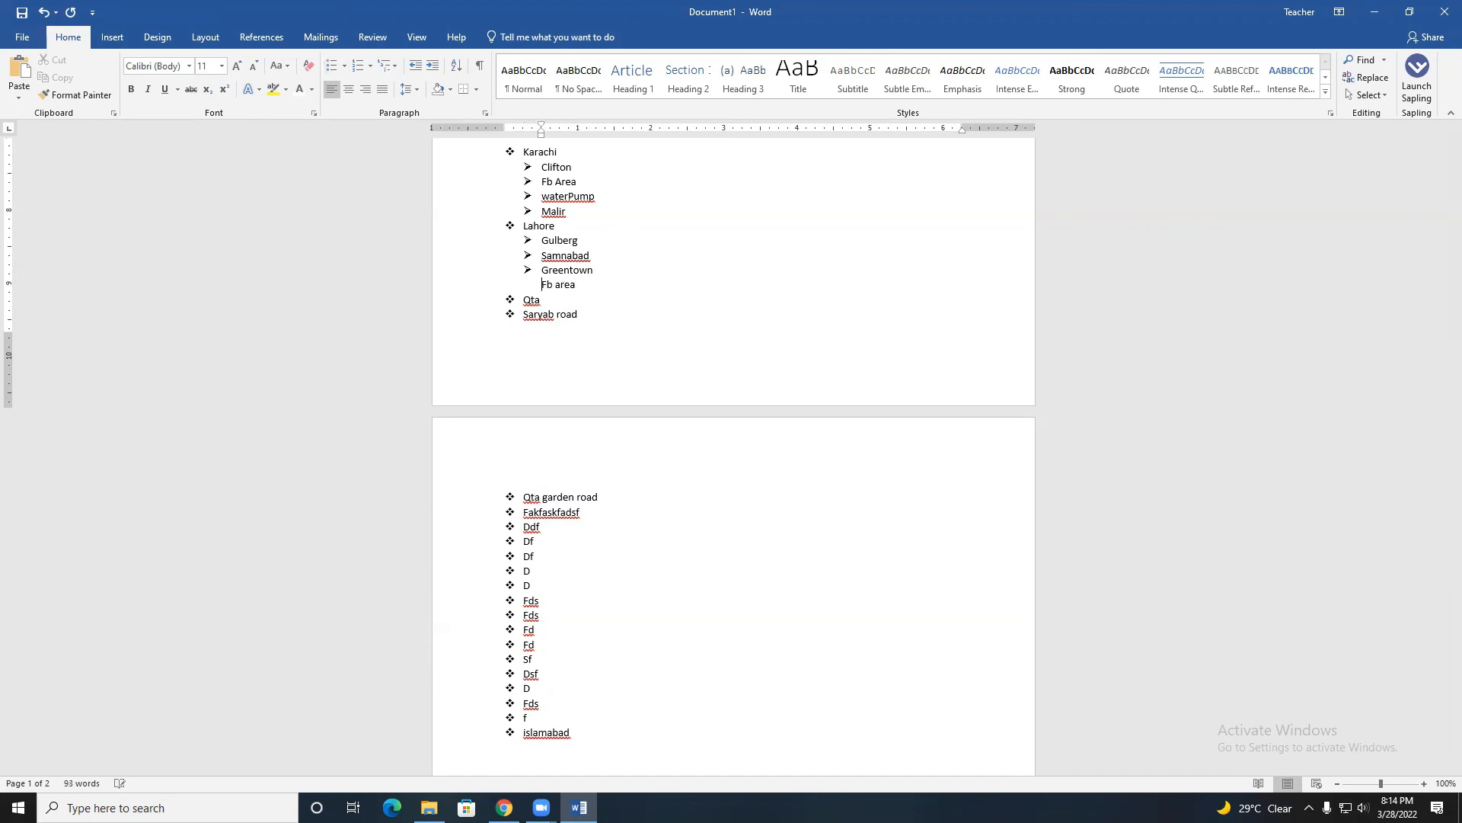
{"action": "key", "text": "Return"}
{"action": "key", "text": "Return"}
{"action": "key", "text": "Return"}
{"action": "key", "text": "BackSpace"}
{"action": "key", "text": "BackSpace"}
{"action": "key", "text": "BackSpace"}
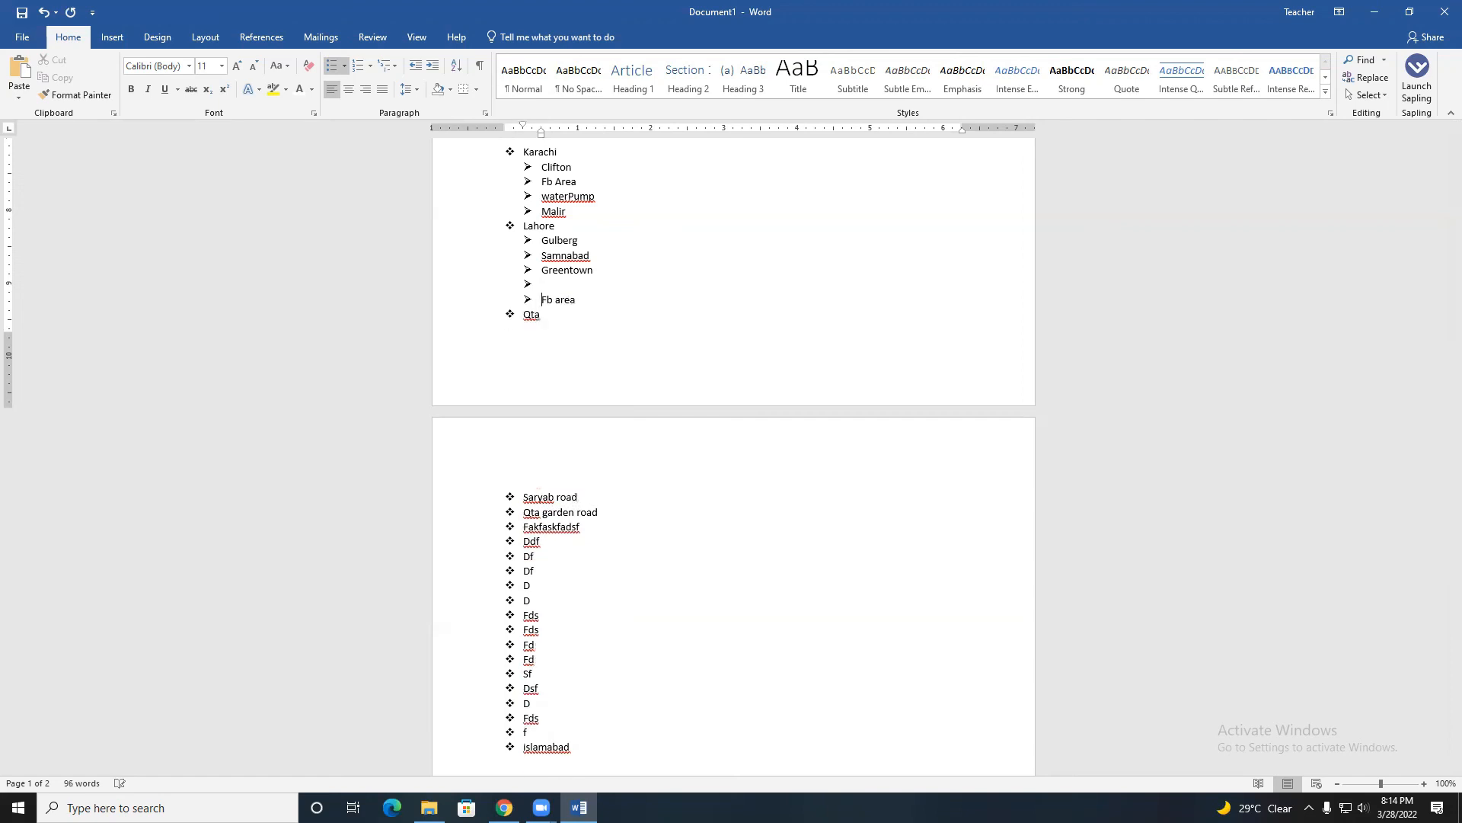
{"action": "key", "text": "BackSpace"}
{"action": "key", "text": "BackSpace"}
{"action": "key", "text": "BackSpace"}
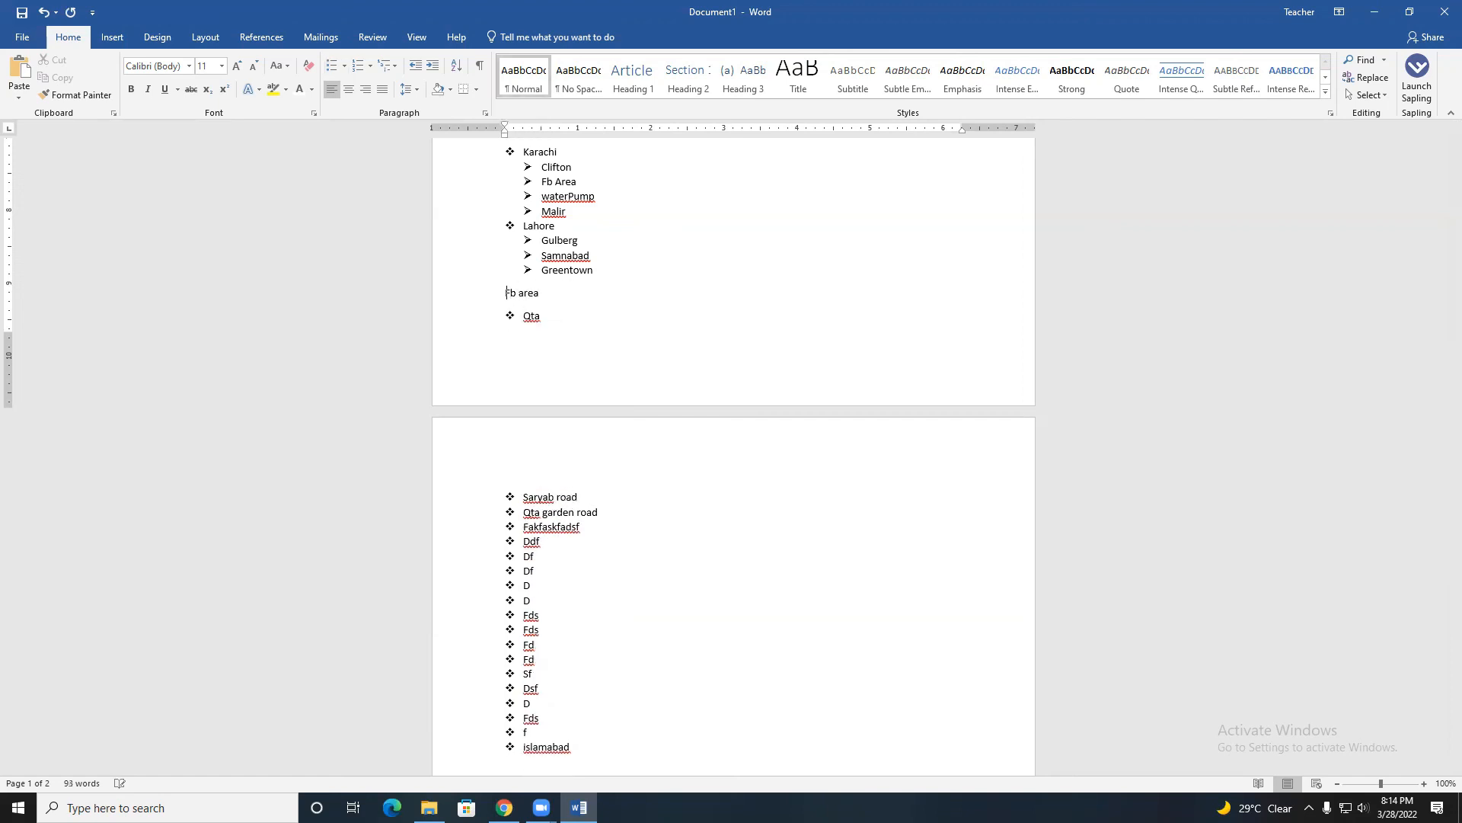
{"action": "type", "text": "n"}
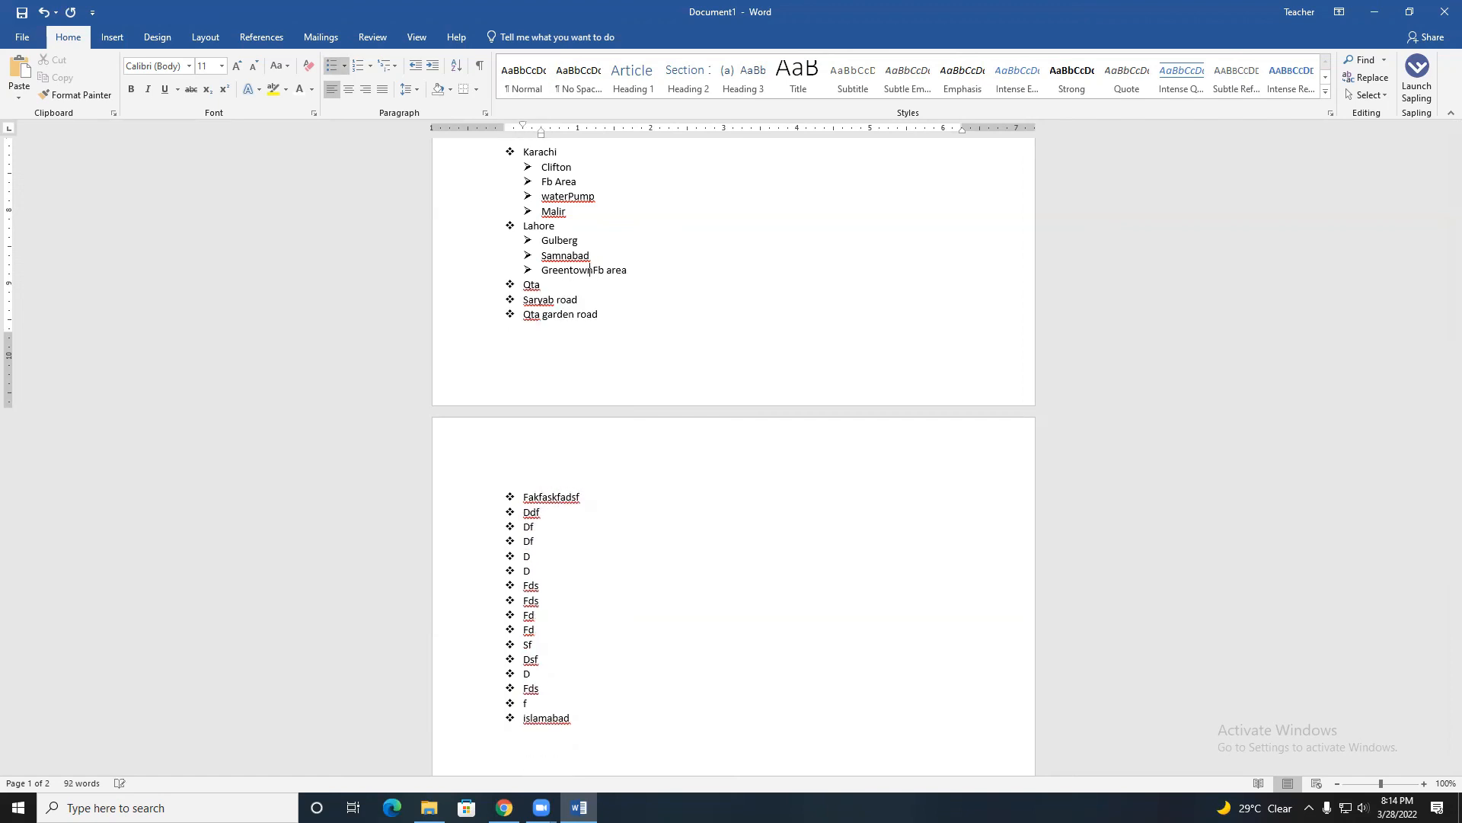
{"action": "key", "text": "Return"}
{"action": "key", "text": "BackSpace"}
{"action": "key", "text": "BackSpace"}
{"action": "key", "text": "BackSpace"}
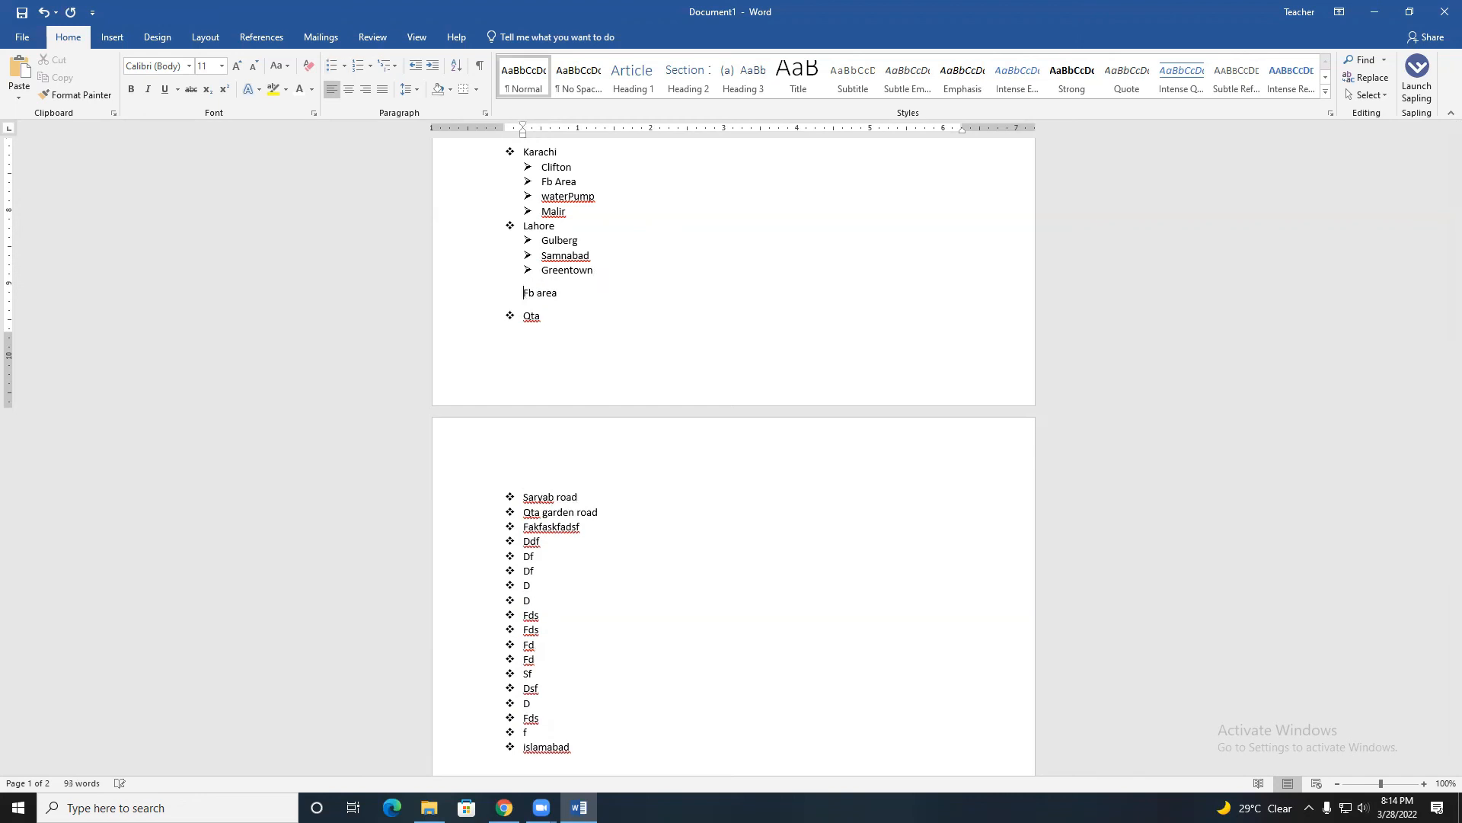
{"action": "key", "text": "BackSpace"}
{"action": "key", "text": "Return"}
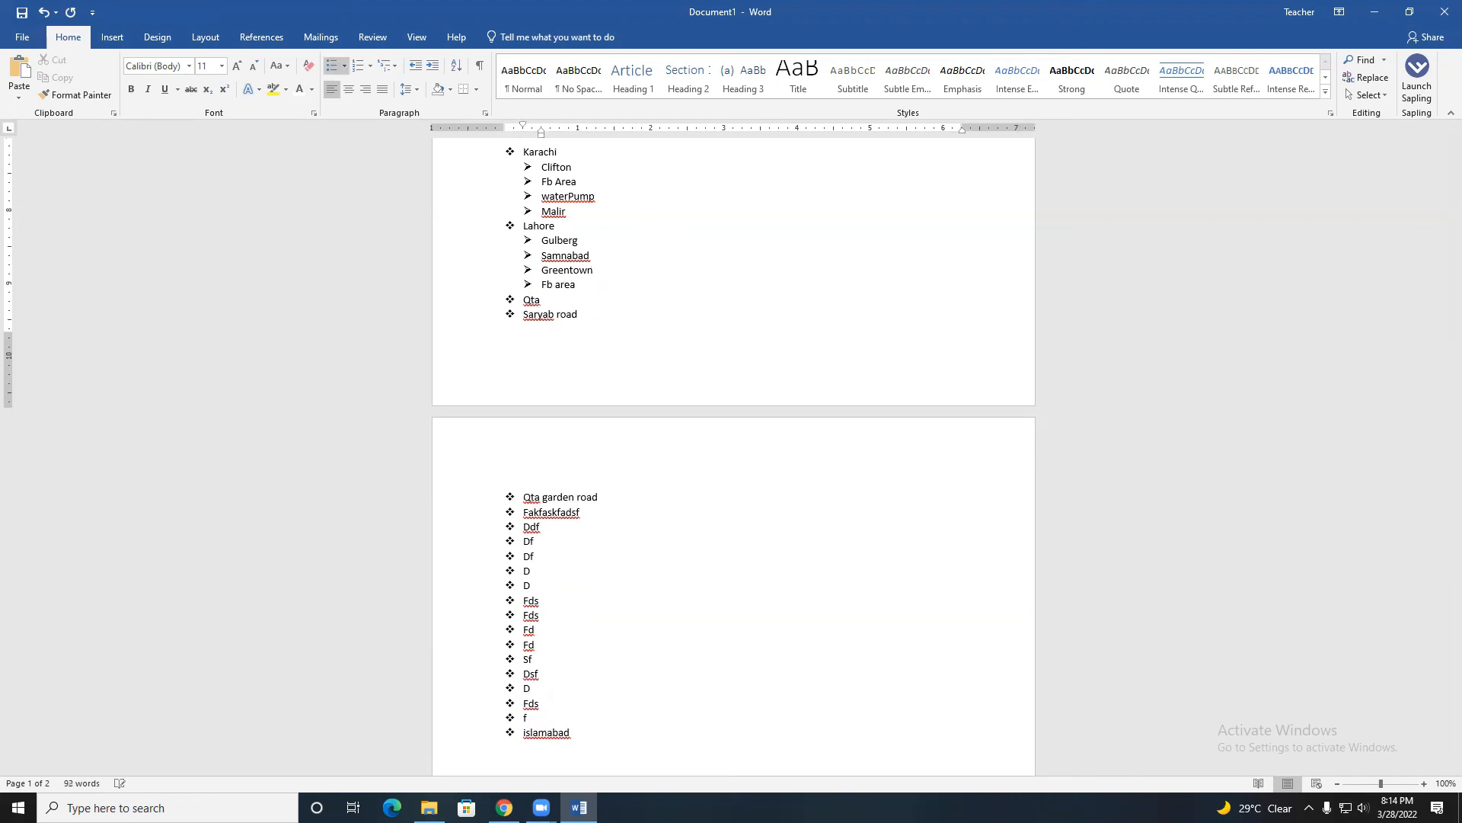
Shift Fb area between list levels, finally making it a top-level item.
{"action": "key", "text": "Tab"}
{"action": "key", "text": "Tab"}
{"action": "key", "text": "Tab"}
{"action": "key", "text": "Tab"}
{"action": "key", "text": "Tab"}
{"action": "key", "text": "Tab"}
{"action": "key", "text": "Tab"}
{"action": "key", "text": "shift+Tab"}
{"action": "key", "text": "shift+Tab"}
{"action": "key", "text": "shift+Tab"}
{"action": "key", "text": "shift+Tab"}
{"action": "key", "text": "shift+Tab"}
{"action": "key", "text": "shift+Tab"}
{"action": "key", "text": "shift+Tab"}
{"action": "key", "text": "shift+Tab"}
{"action": "key", "text": "Tab"}
{"action": "key", "text": "shift+Tab"}
{"action": "key", "text": "Tab"}
{"action": "key", "text": "Tab"}
{"action": "key", "text": "Tab"}
{"action": "key", "text": "Tab"}
{"action": "key", "text": "shift+Tab"}
{"action": "key", "text": "shift+Tab"}
{"action": "key", "text": "shift+Tab"}
{"action": "key", "text": "shift+Tab"}
{"action": "key", "text": "shift+Tab"}
{"action": "key", "text": "Tab"}
{"action": "key", "text": "shift+Tab"}
{"action": "key", "text": "Tab"}
{"action": "key", "text": "shift+Tab"}
Demote Saryab road to a sub-item under Qta.
{"action": "left_click", "coordinate": [524, 299]}
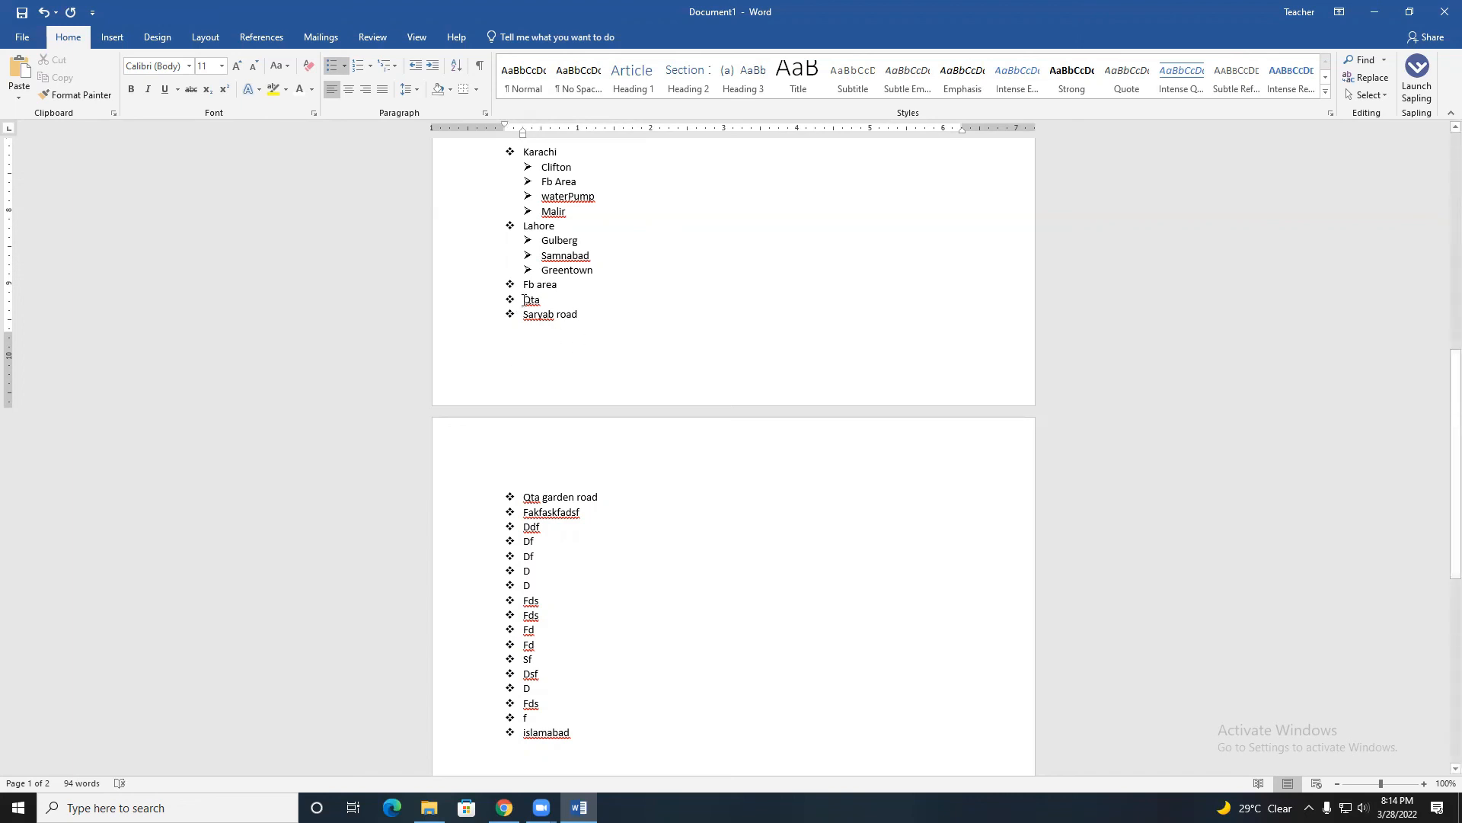
{"action": "left_click", "coordinate": [524, 313]}
{"action": "key", "text": "Tab"}
Add Road 1 and Road 2 nested under Saryab road, then delete the Karachi–Fb area block.
{"action": "left_click", "coordinate": [604, 313]}
{"action": "key", "text": "Return"}
{"action": "key", "text": "Tab"}
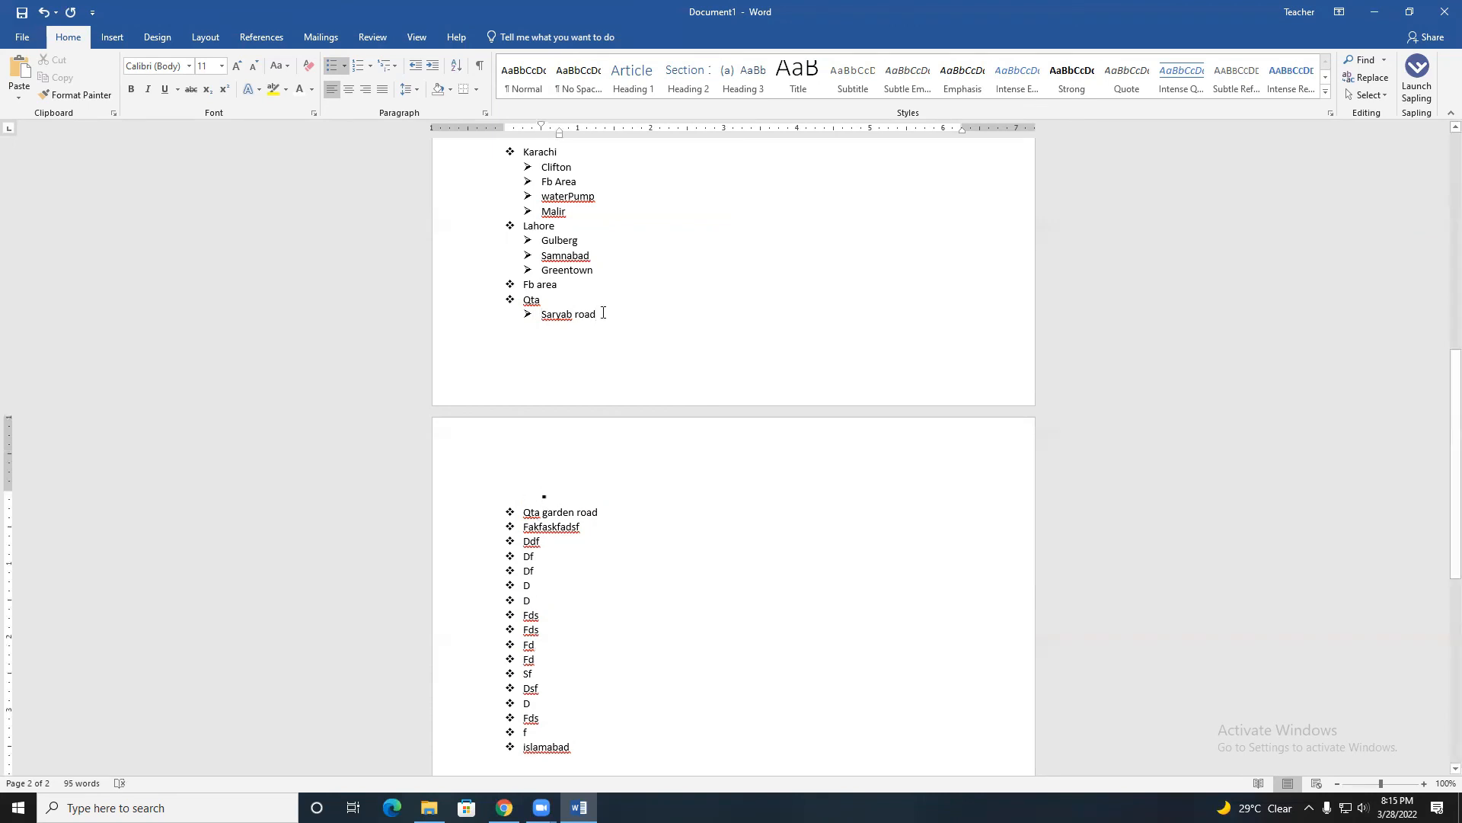
{"action": "type", "text": "Road 1"}
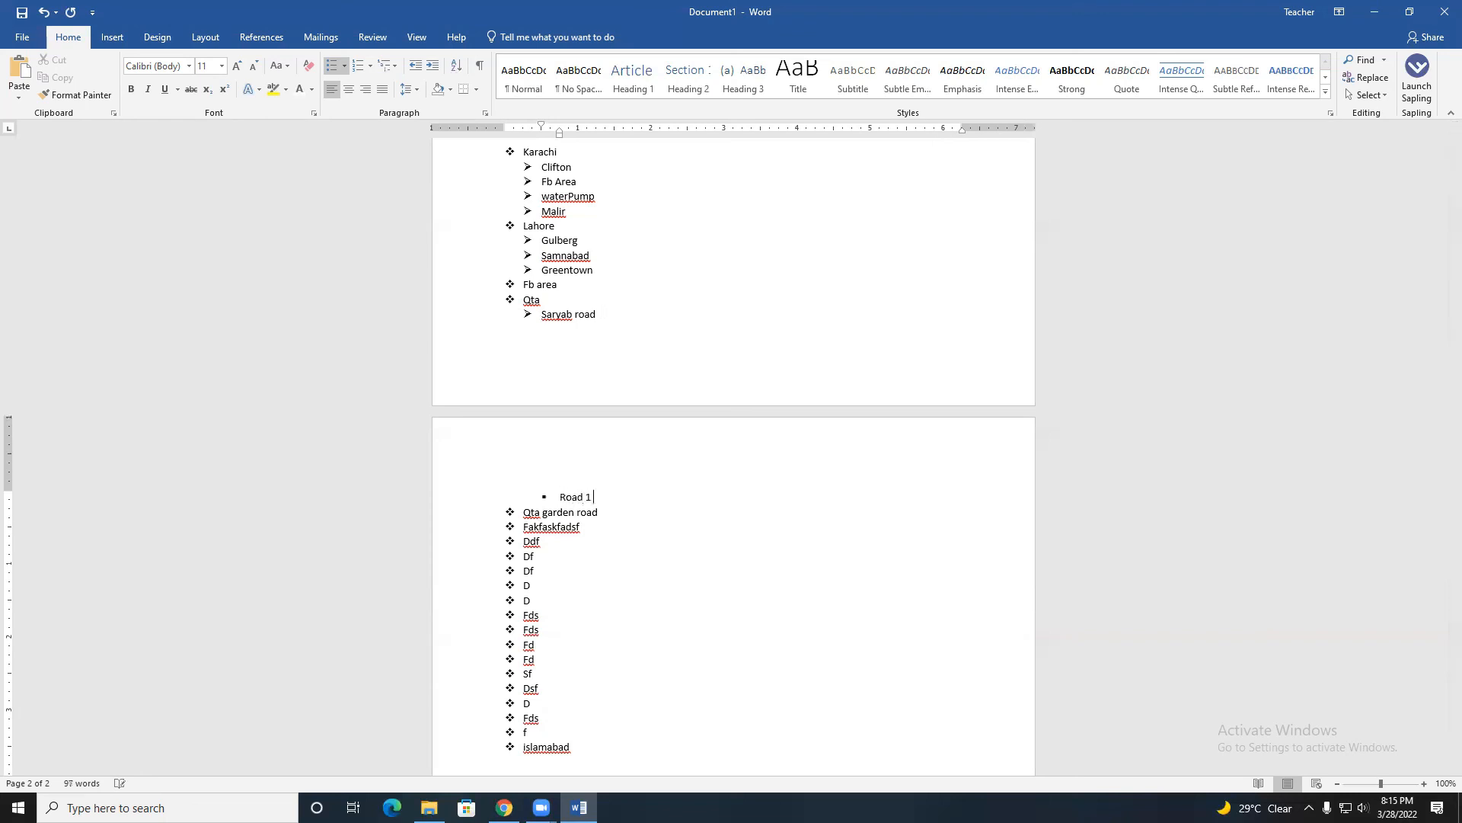
{"action": "type", "text": "\tro"}
{"action": "key", "text": "BackSpace"}
{"action": "key", "text": "BackSpace"}
{"action": "key", "text": "BackSpace"}
{"action": "key", "text": "Return"}
{"action": "type", "text": "Road 2"}
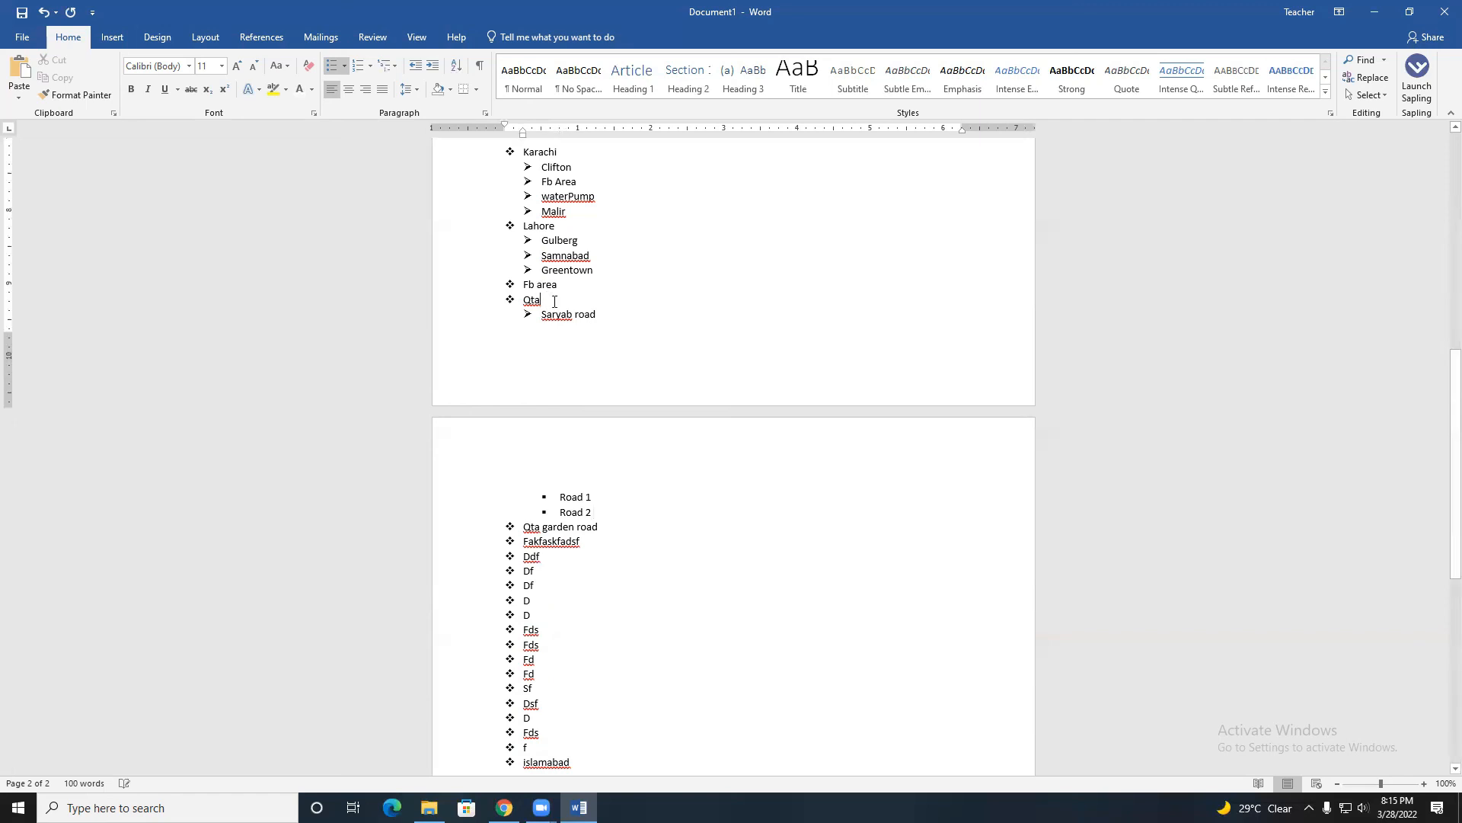
{"action": "left_click_drag", "start_coordinate": [558, 285], "coordinate": [517, 221]}
{"action": "key", "text": "Delete"}
Delete the Hyd and Khi items above the Qta list.
{"action": "scroll", "coordinate": [561, 323], "scroll_direction": "up", "scroll_amount": 3}
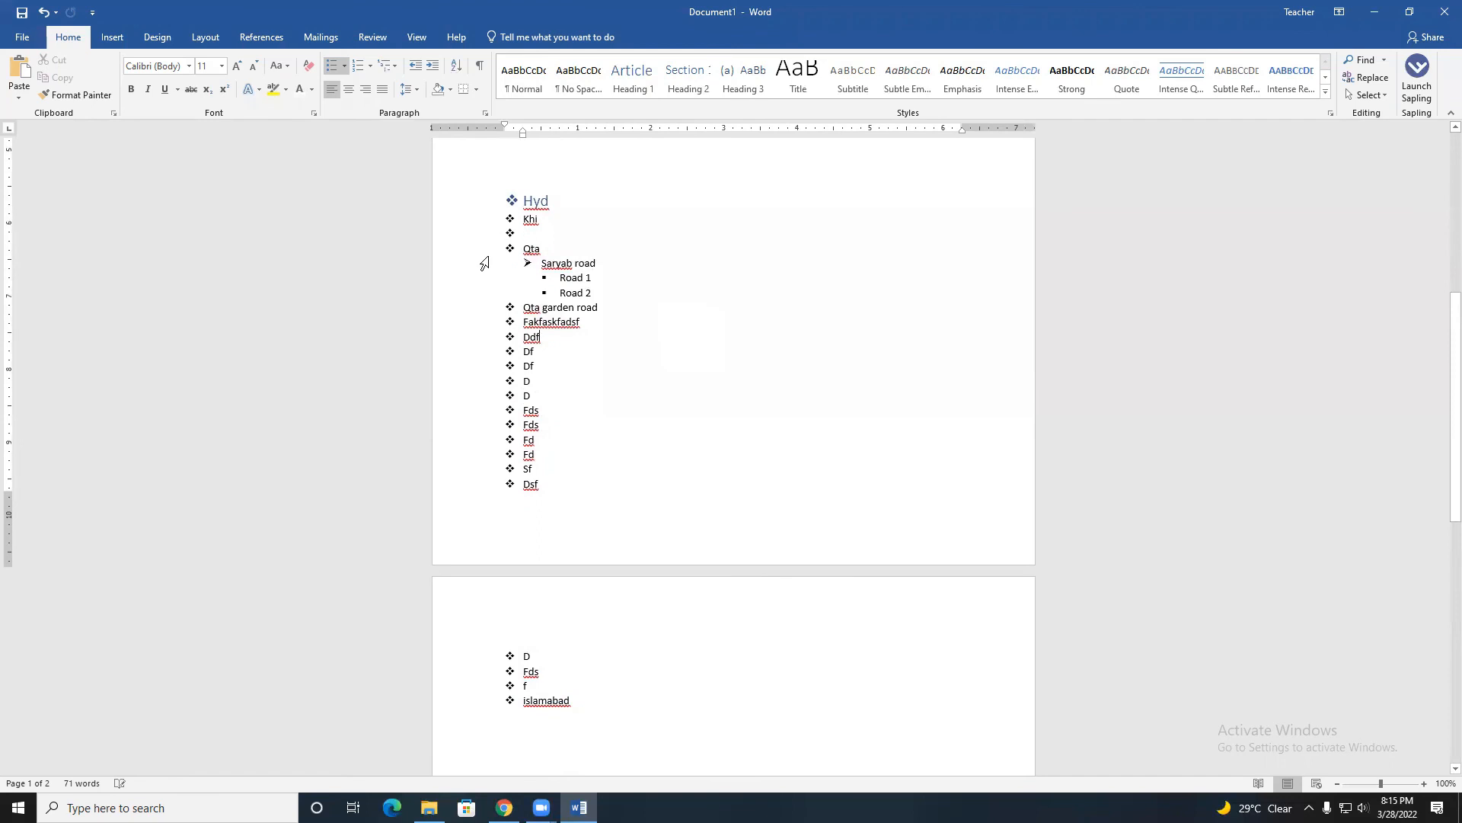
{"action": "left_click", "coordinate": [510, 233]}
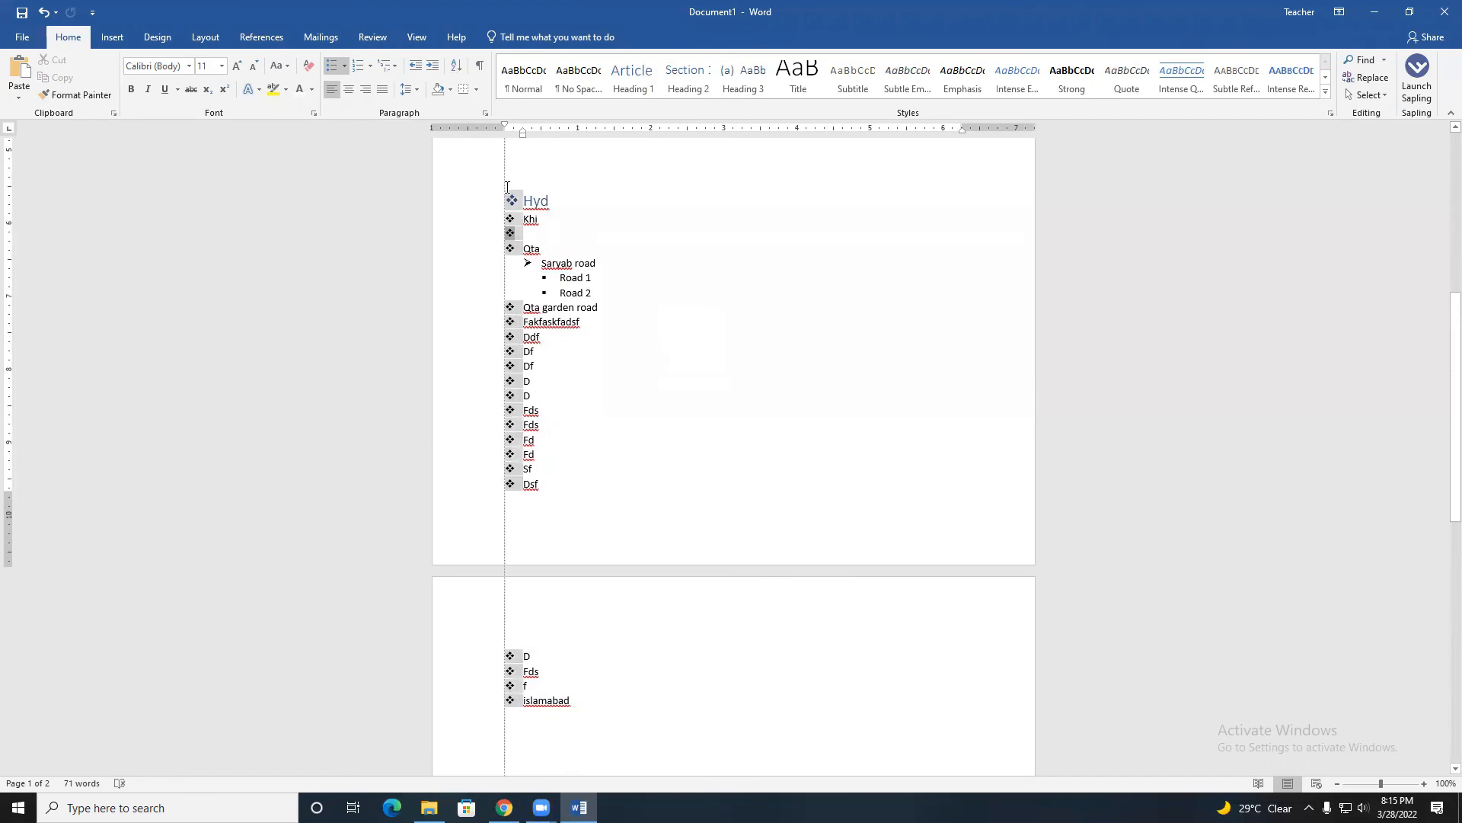
{"action": "left_click", "coordinate": [547, 230]}
{"action": "left_click_drag", "start_coordinate": [499, 215], "coordinate": [496, 187]}
{"action": "key", "text": "Delete"}
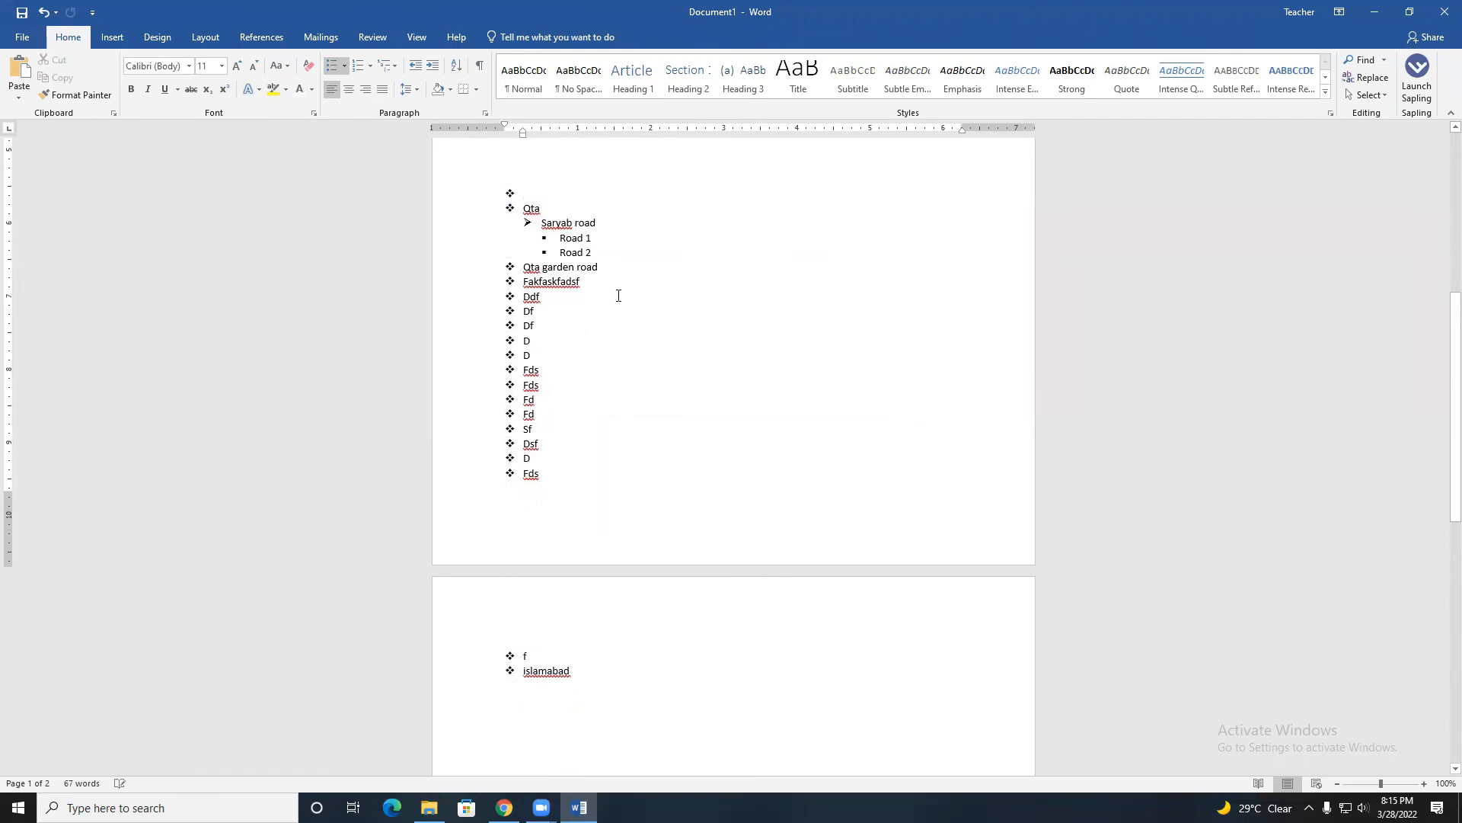
Enlarge the Qta list through Road 2 to 28 pt.
{"action": "left_click_drag", "start_coordinate": [604, 254], "coordinate": [522, 211]}
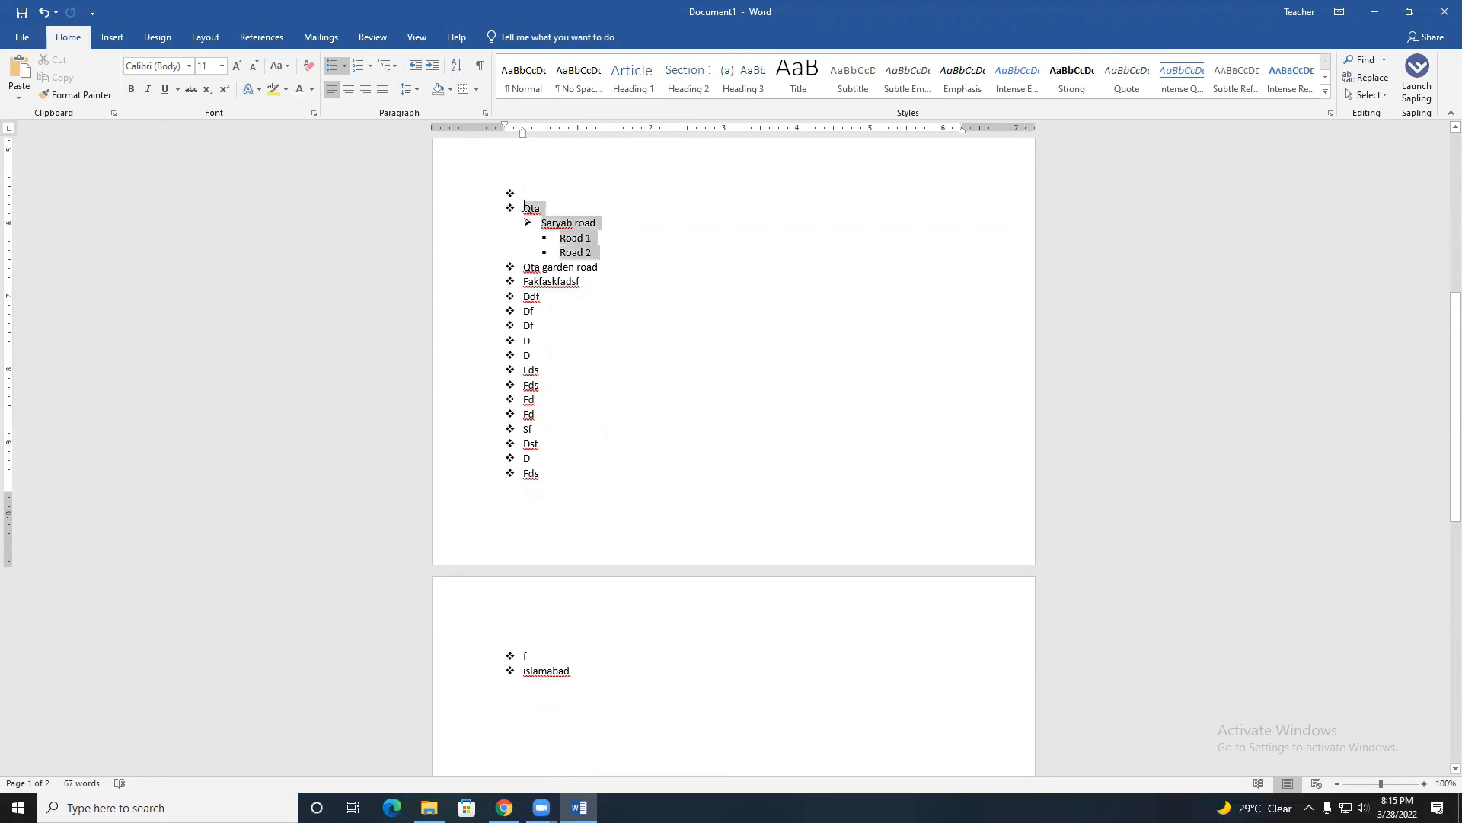
{"action": "key", "text": "ctrl+shift+period"}
{"action": "key", "text": "ctrl+shift+period"}
{"action": "key", "text": "ctrl+shift+period"}
{"action": "key", "text": "ctrl+shift+period"}
{"action": "key", "text": "ctrl+shift+period"}
{"action": "key", "text": "ctrl+shift+period"}
{"action": "key", "text": "ctrl+shift+period"}
{"action": "key", "text": "ctrl+shift+period"}
{"action": "key", "text": "ctrl+shift+period"}
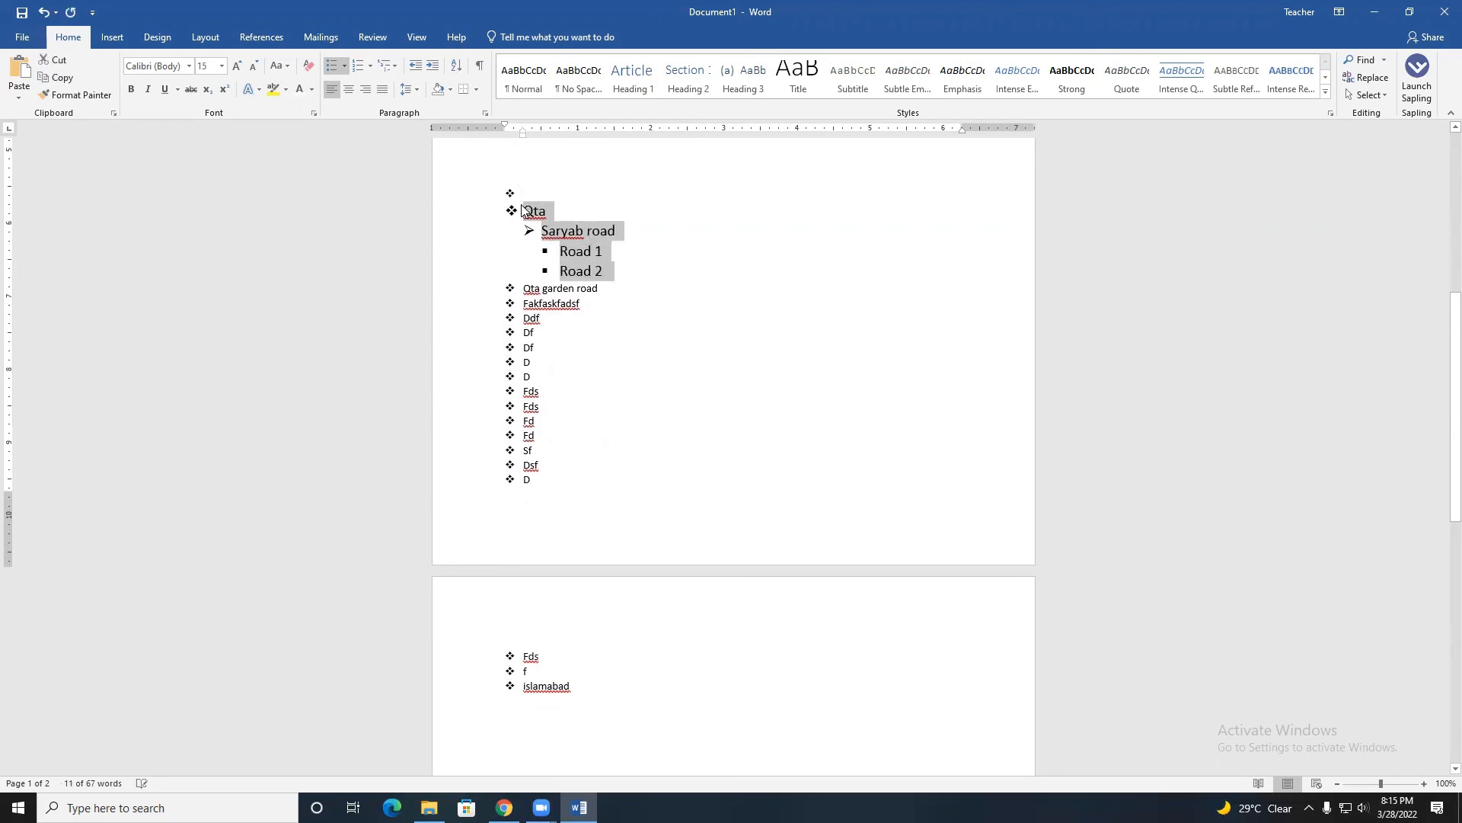
{"action": "left_click", "coordinate": [755, 334]}
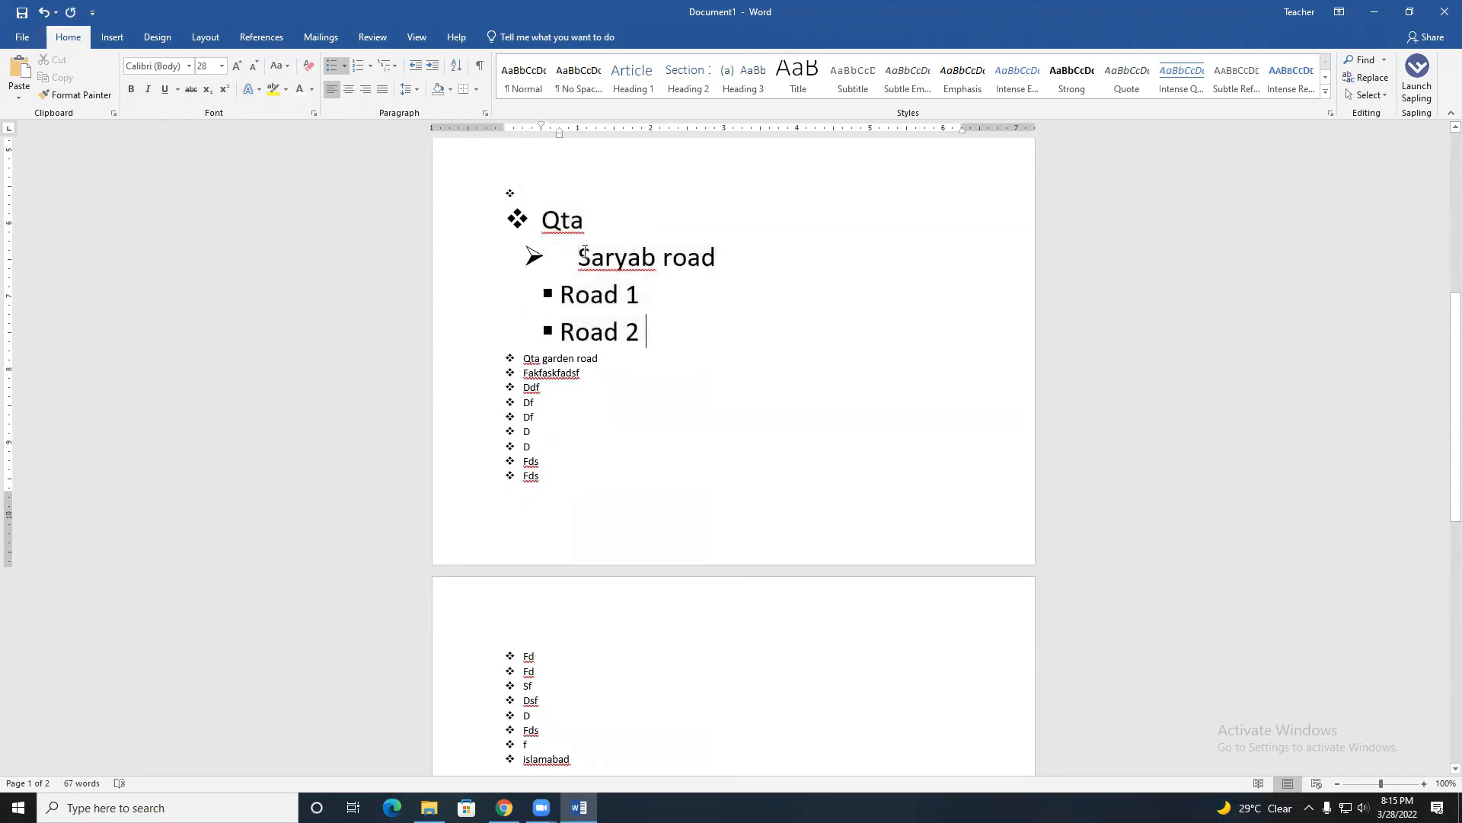
Demote Road 1 and Road 2 one more level, then select the bulleted lists.
{"action": "left_click", "coordinate": [561, 255]}
{"action": "left_click", "coordinate": [646, 326]}
{"action": "left_click", "coordinate": [577, 220]}
{"action": "left_click", "coordinate": [651, 260]}
{"action": "left_click", "coordinate": [617, 297]}
{"action": "left_click", "coordinate": [646, 331]}
{"action": "left_click", "coordinate": [565, 297]}
{"action": "key", "text": "Tab"}
{"action": "left_click", "coordinate": [563, 335]}
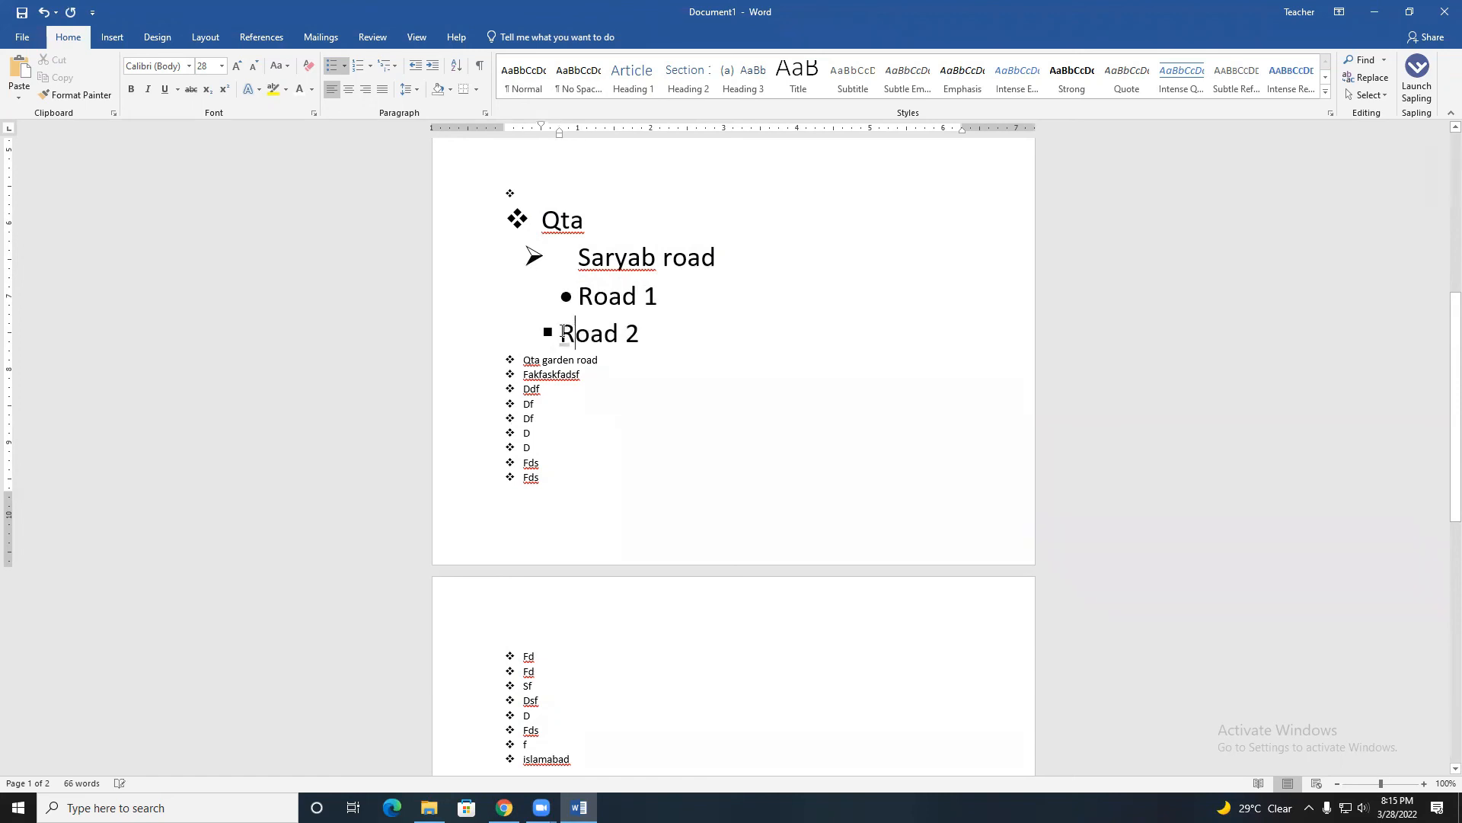
{"action": "key", "text": "Tab"}
{"action": "left_click_drag", "start_coordinate": [511, 195], "coordinate": [518, 781]}
{"action": "left_click_drag", "start_coordinate": [602, 436], "coordinate": [660, 235]}
Select and delete all existing text, including the bulleted lists.
{"action": "key", "text": "Delete"}
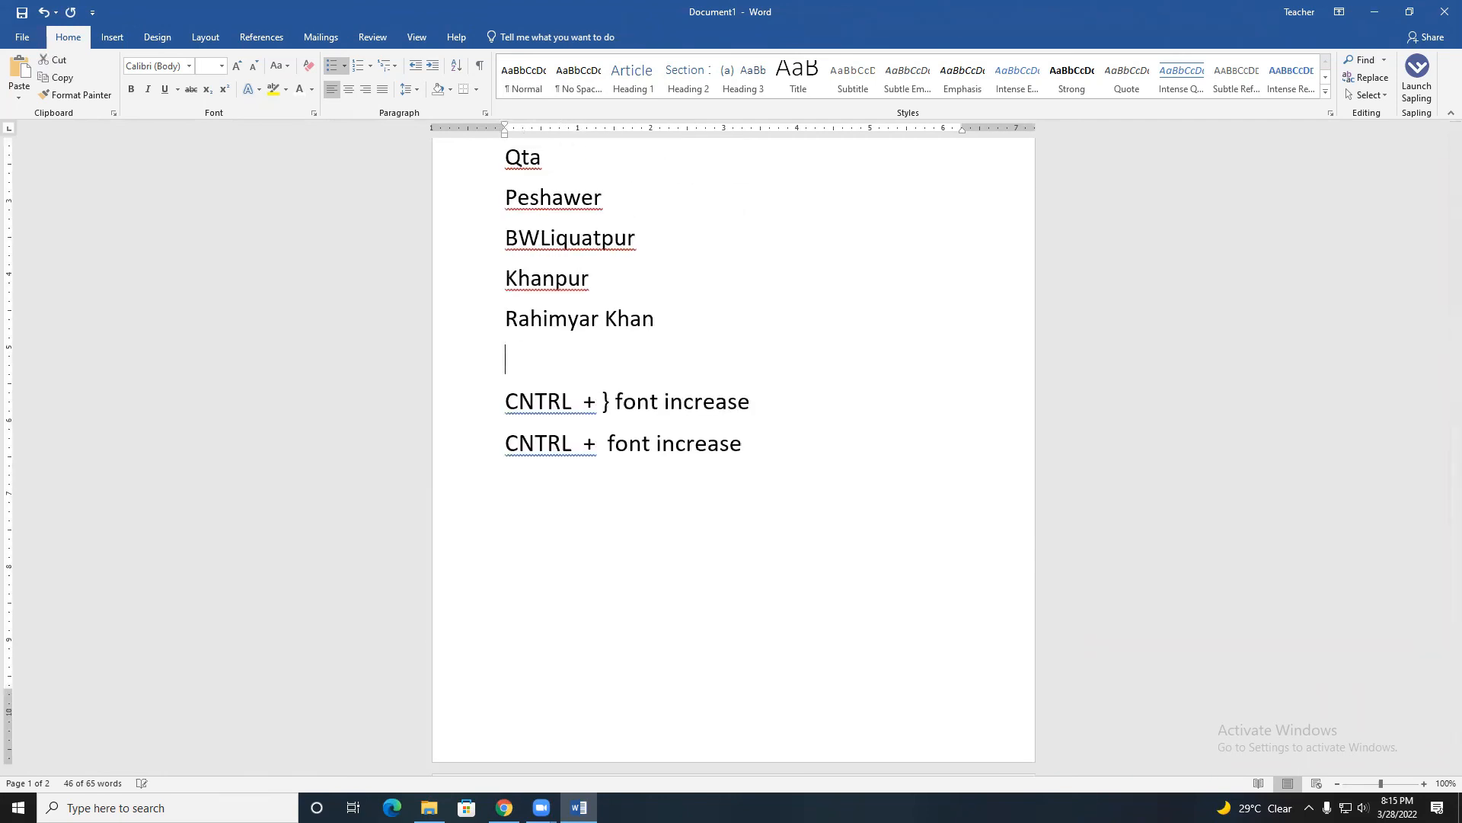
{"action": "scroll", "coordinate": [685, 258], "scroll_direction": "up", "scroll_amount": 3}
{"action": "left_click_drag", "start_coordinate": [751, 653], "coordinate": [506, 164]}
{"action": "scroll", "coordinate": [553, 381], "scroll_direction": "up", "scroll_amount": 2}
{"action": "key", "text": "Delete"}
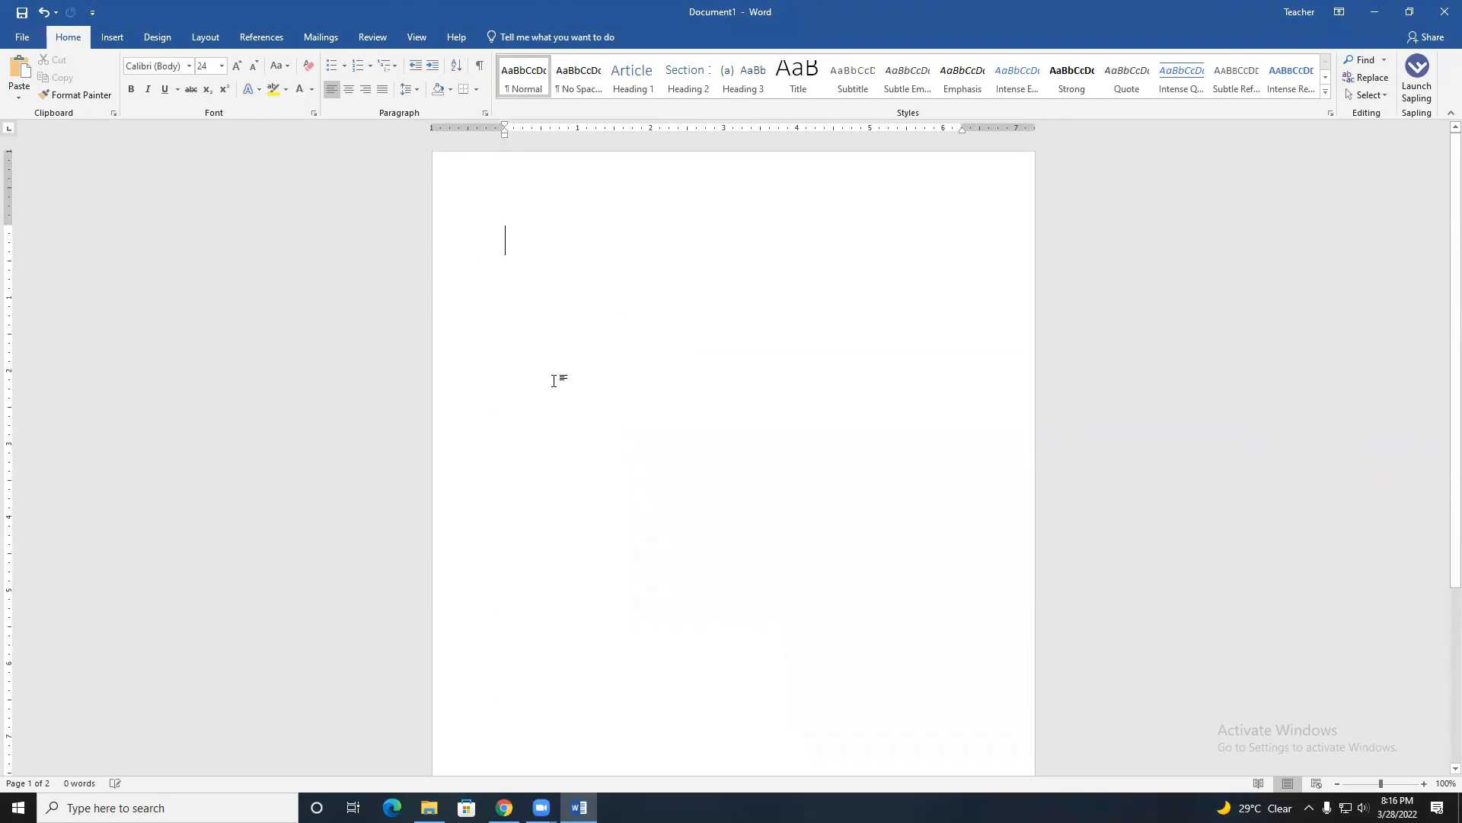
Type the heading 'Chapter No.1' and start a new line.
{"action": "type", "text": "Chap"}
{"action": "key", "text": "BackSpace"}
{"action": "type", "text": "t"}
{"action": "key", "text": "BackSpace"}
{"action": "type", "text": "pter "}
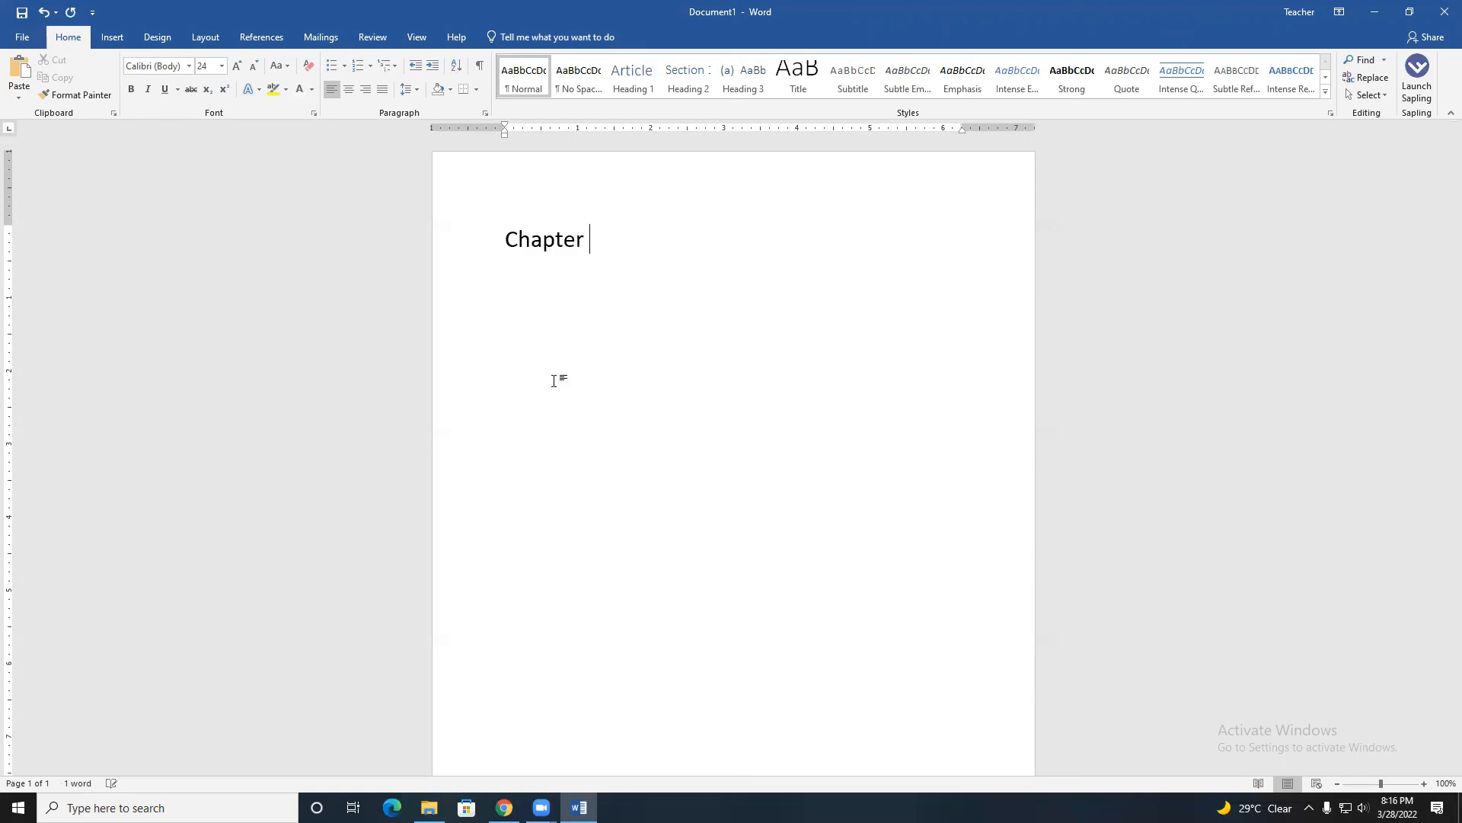
{"action": "type", "text": "No.1"}
{"action": "key", "text": "Return"}
Type 'Exercise 1' below it, using the spelling suggestion to correct 'Exercise'.
{"action": "type", "text": "Excer"}
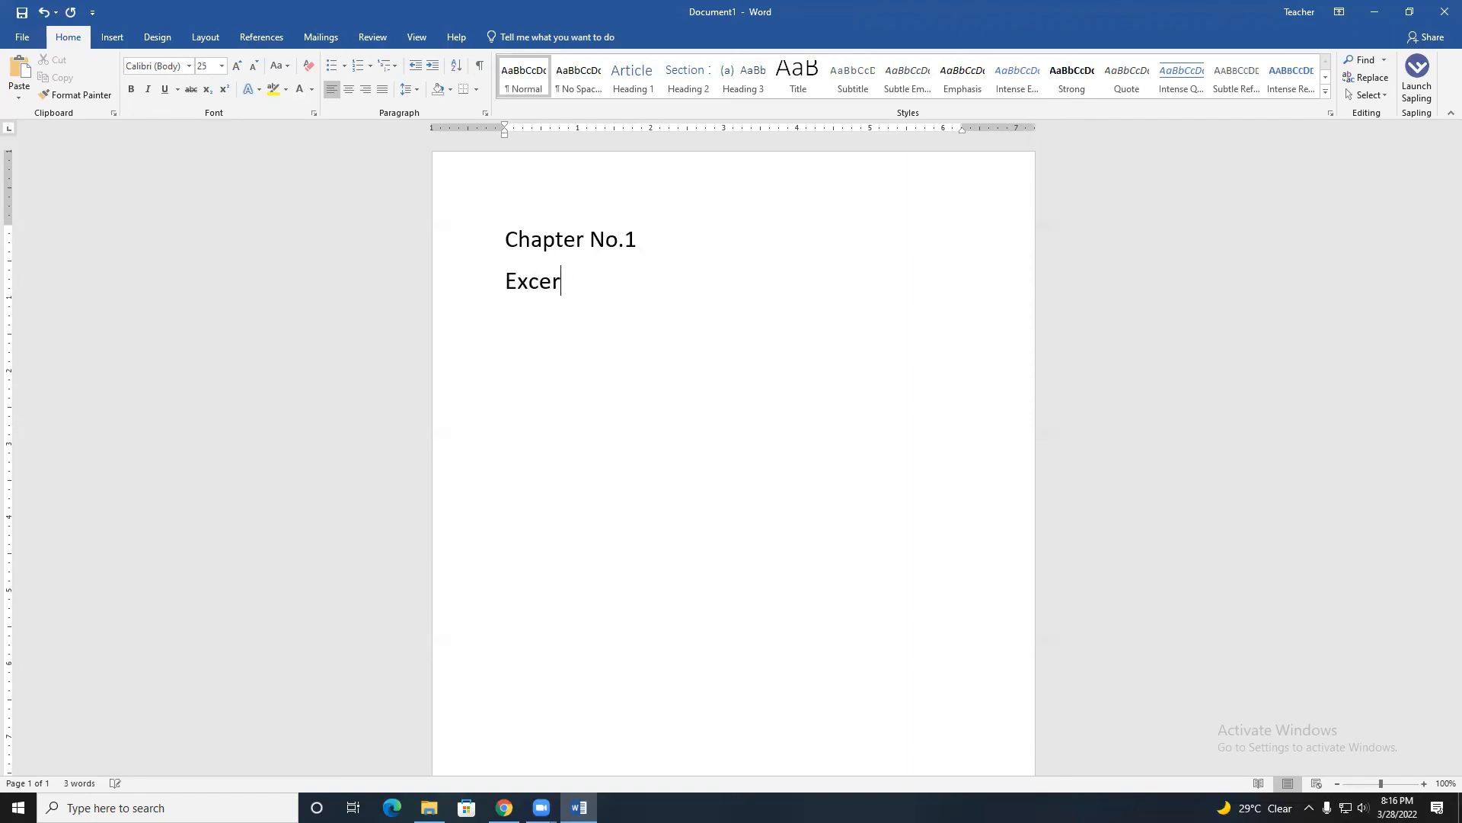
{"action": "key", "text": "BackSpace"}
{"action": "key", "text": "BackSpace"}
{"action": "key", "text": "BackSpace"}
{"action": "type", "text": "erSi"}
{"action": "key", "text": "BackSpace"}
{"action": "key", "text": "BackSpace"}
{"action": "type", "text": "se"}
{"action": "key", "text": "BackSpace"}
{"action": "type", "text": "ice"}
{"action": "key", "text": "Return"}
{"action": "right_click", "coordinate": [577, 291]}
{"action": "left_click", "coordinate": [547, 321]}
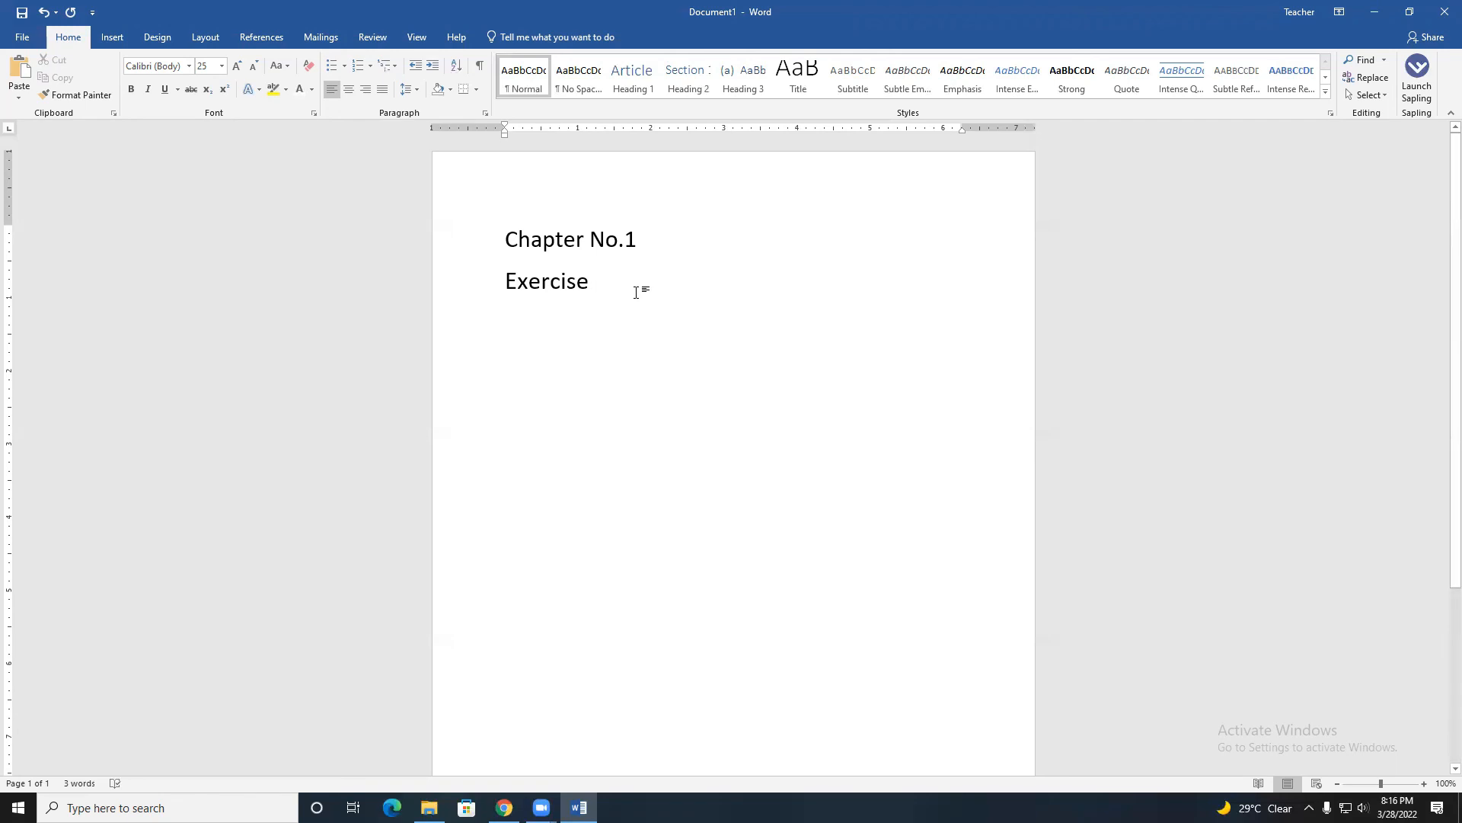
{"action": "type", "text": "1"}
Enlarge and center the 'Chapter No.1' heading.
{"action": "left_click", "coordinate": [473, 231]}
{"action": "key", "text": "ctrl+bracketright"}
{"action": "key", "text": "ctrl+bracketright"}
{"action": "key", "text": "ctrl+bracketright"}
{"action": "key", "text": "ctrl+bracketright"}
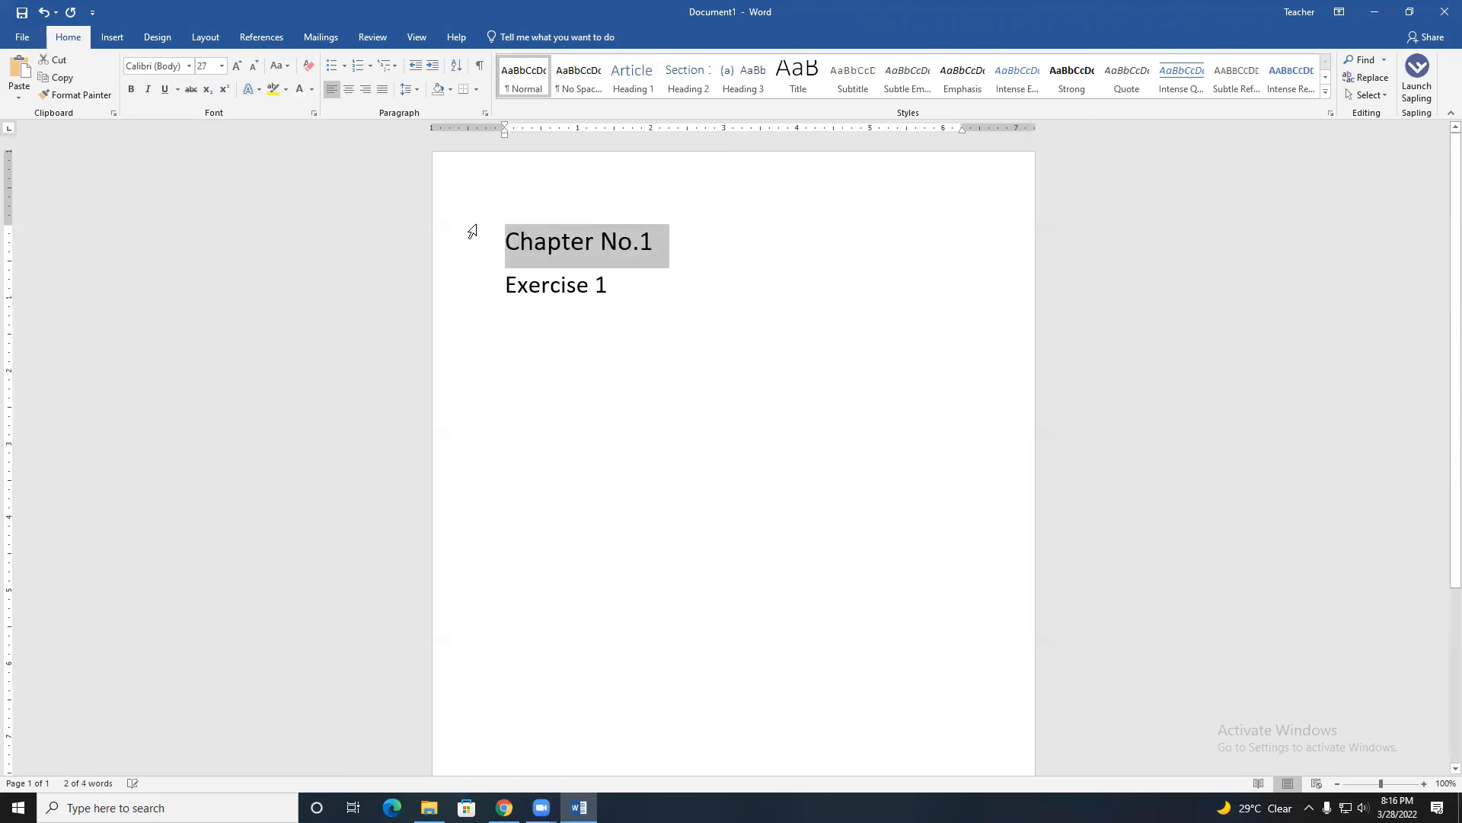
{"action": "key", "text": "ctrl+e"}
Copy the 'Exercise 1' line and paste duplicate copies below it.
{"action": "left_click", "coordinate": [614, 288]}
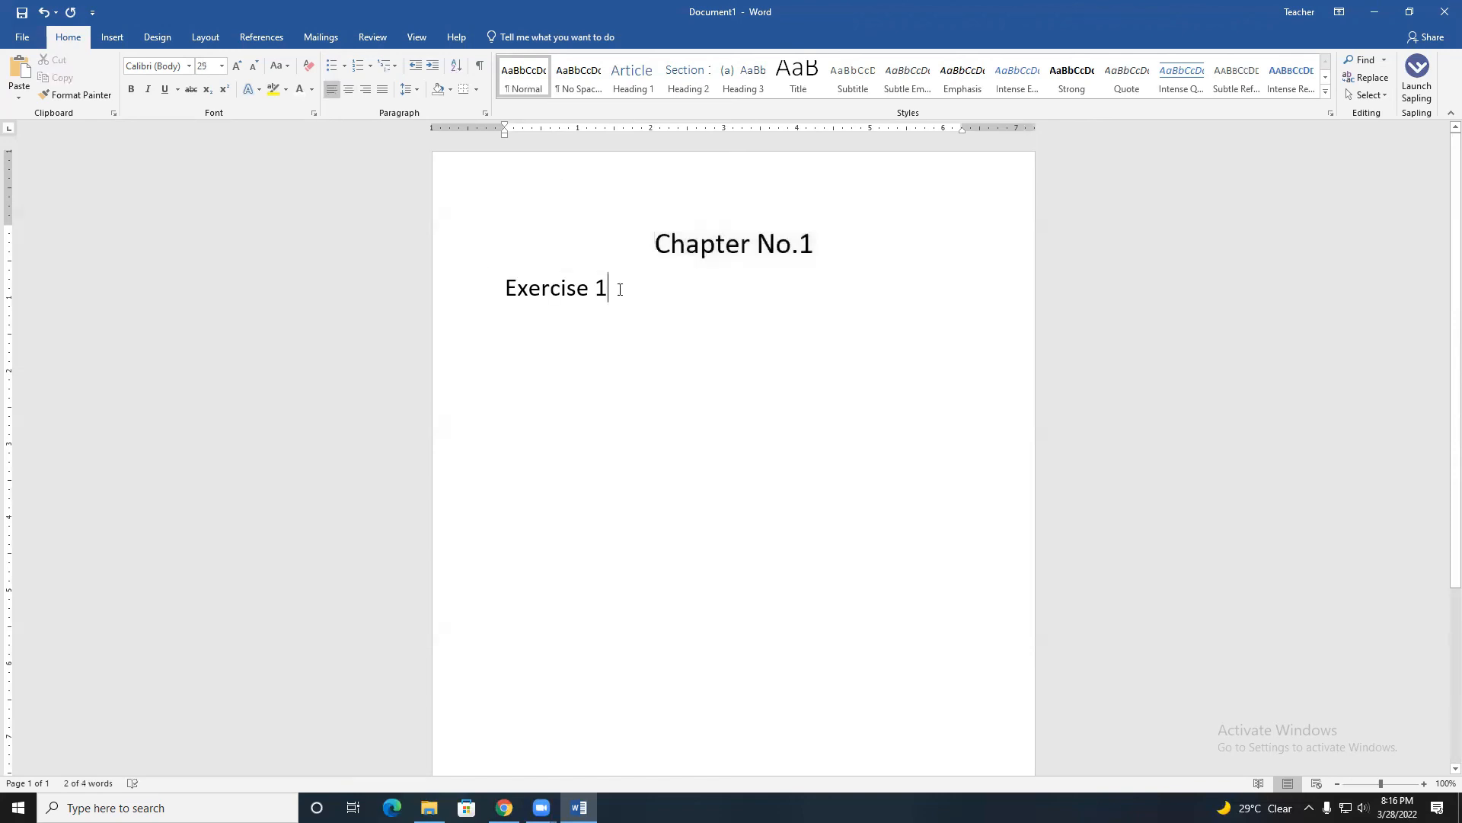
{"action": "left_click", "coordinate": [496, 294]}
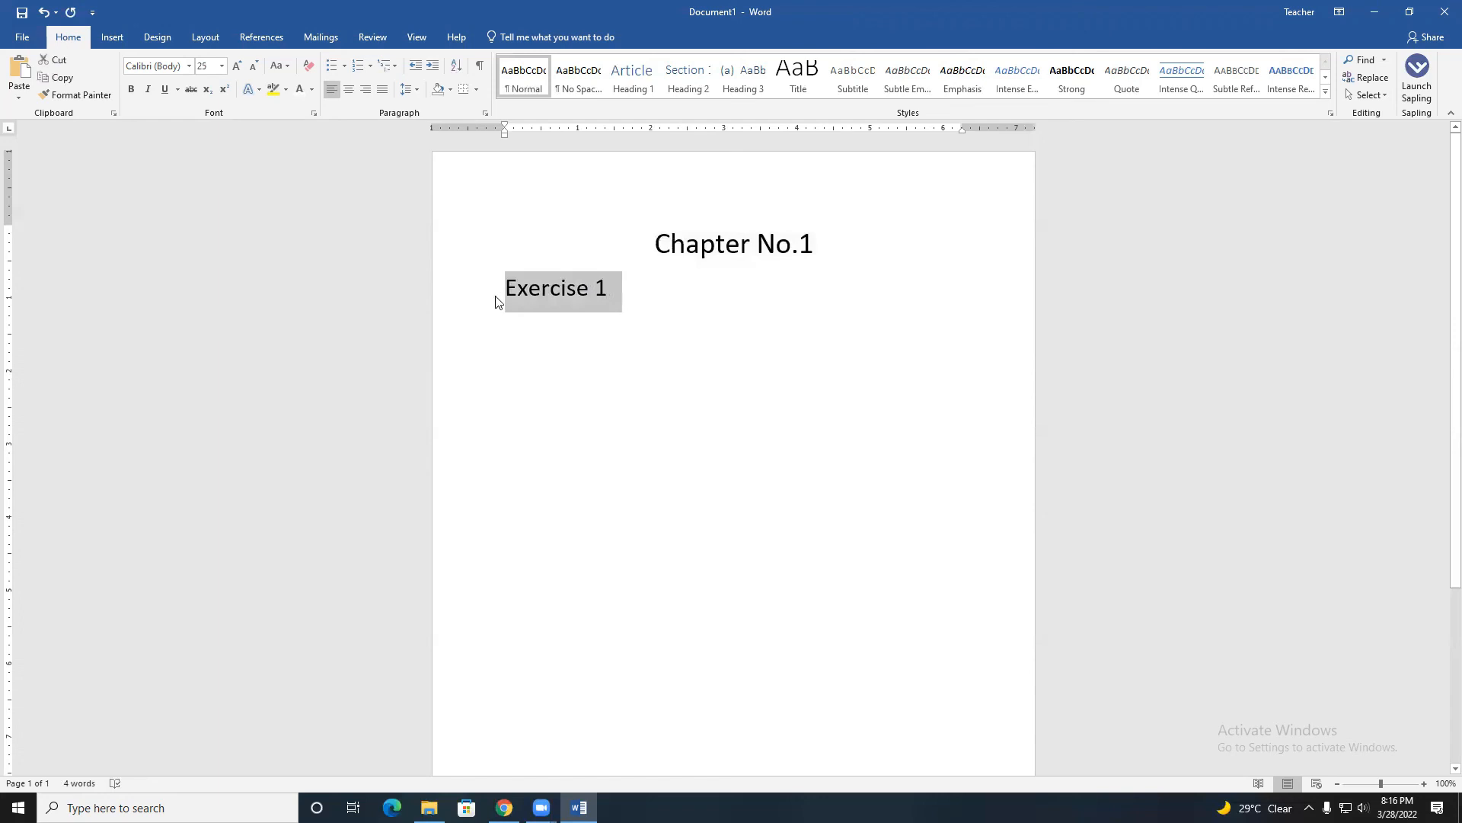
{"action": "key", "text": "ctrl+c"}
{"action": "key", "text": "Right"}
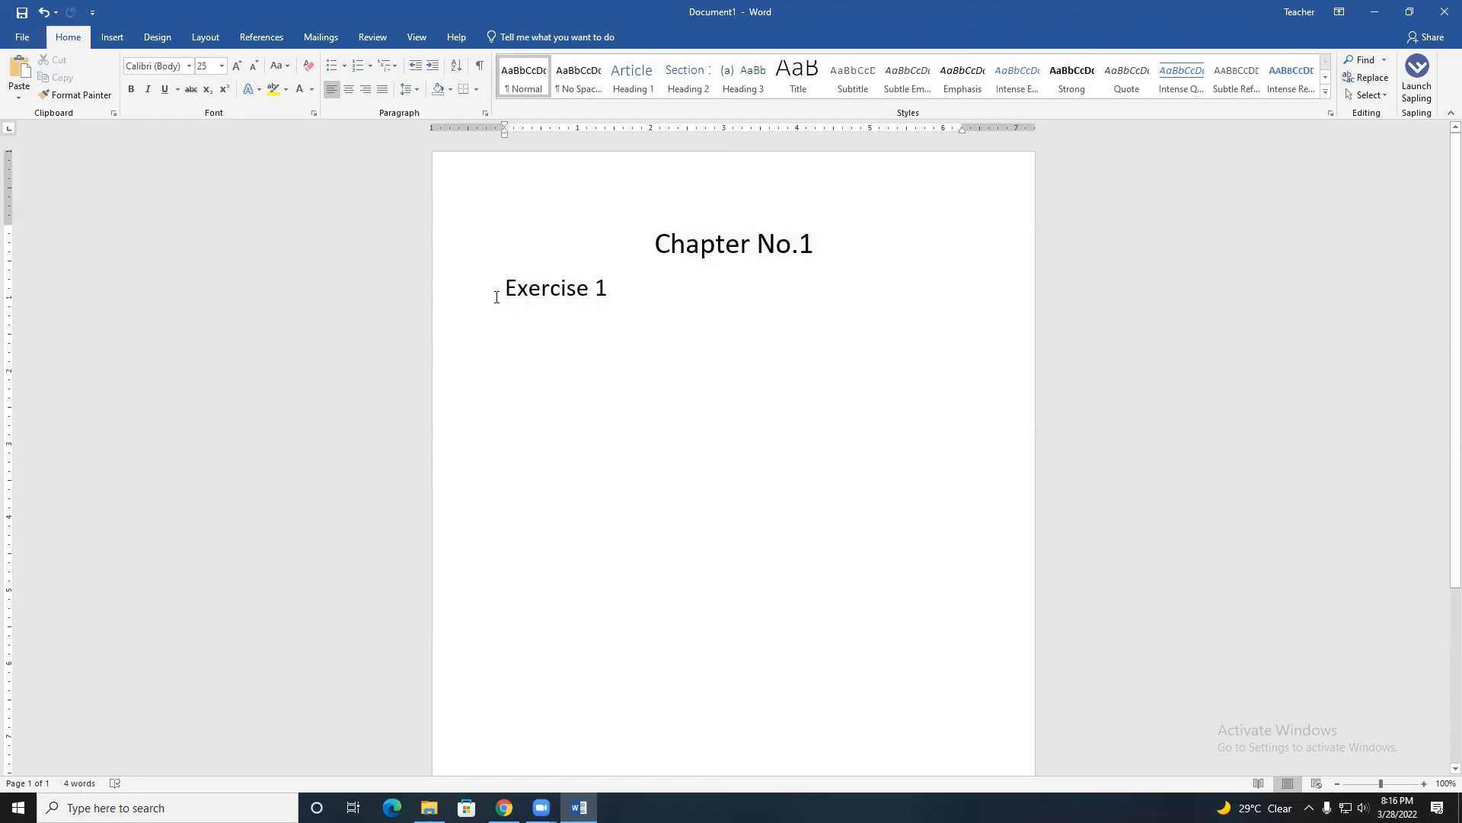
{"action": "key", "text": "ctrl+v"}
{"action": "key", "text": "ctrl+v"}
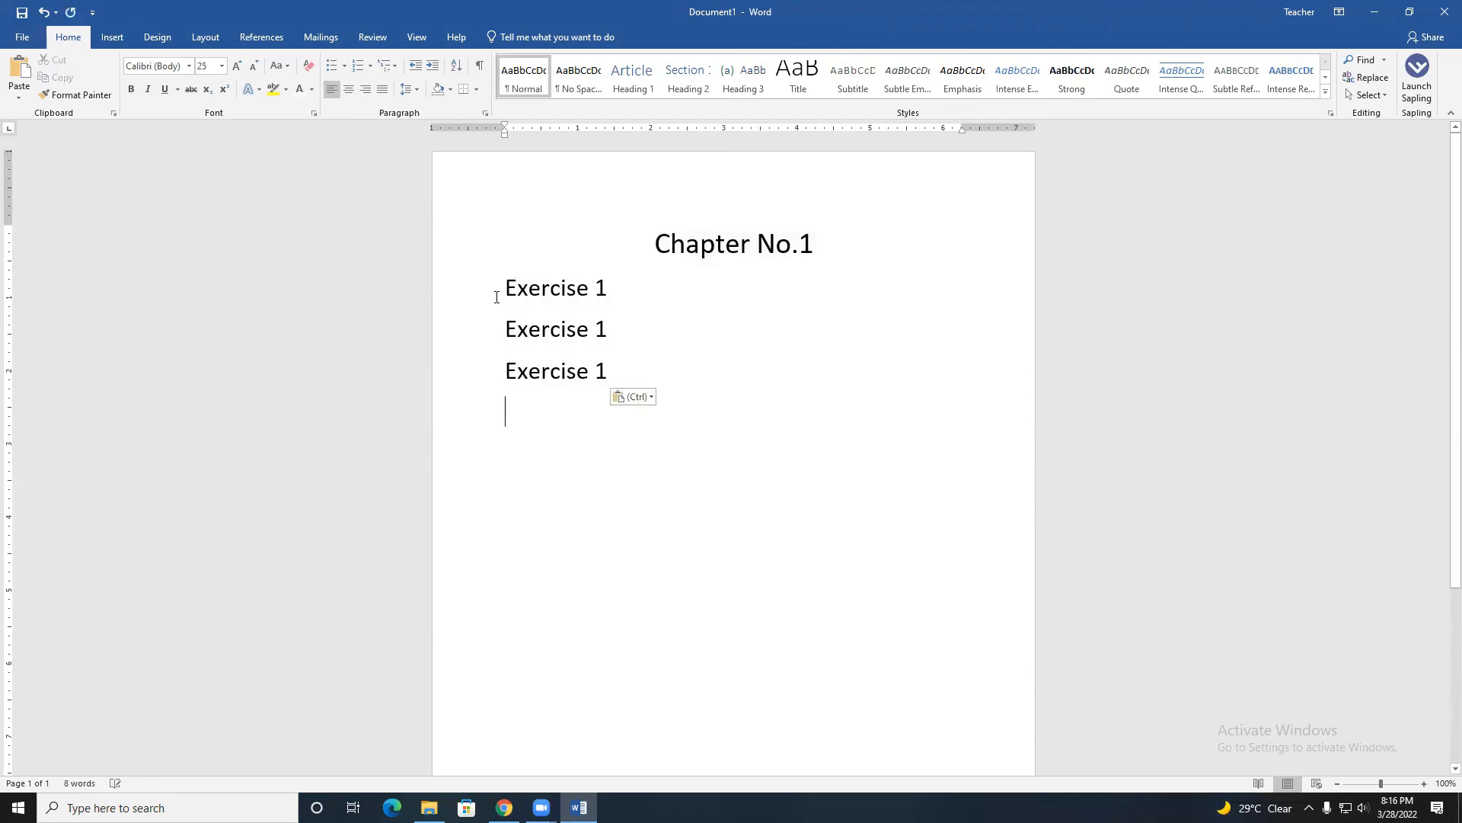
{"action": "key", "text": "ctrl+v"}
{"action": "key", "text": "ctrl+v"}
{"action": "key", "text": "ctrl+v"}
{"action": "key", "text": "ctrl+v"}
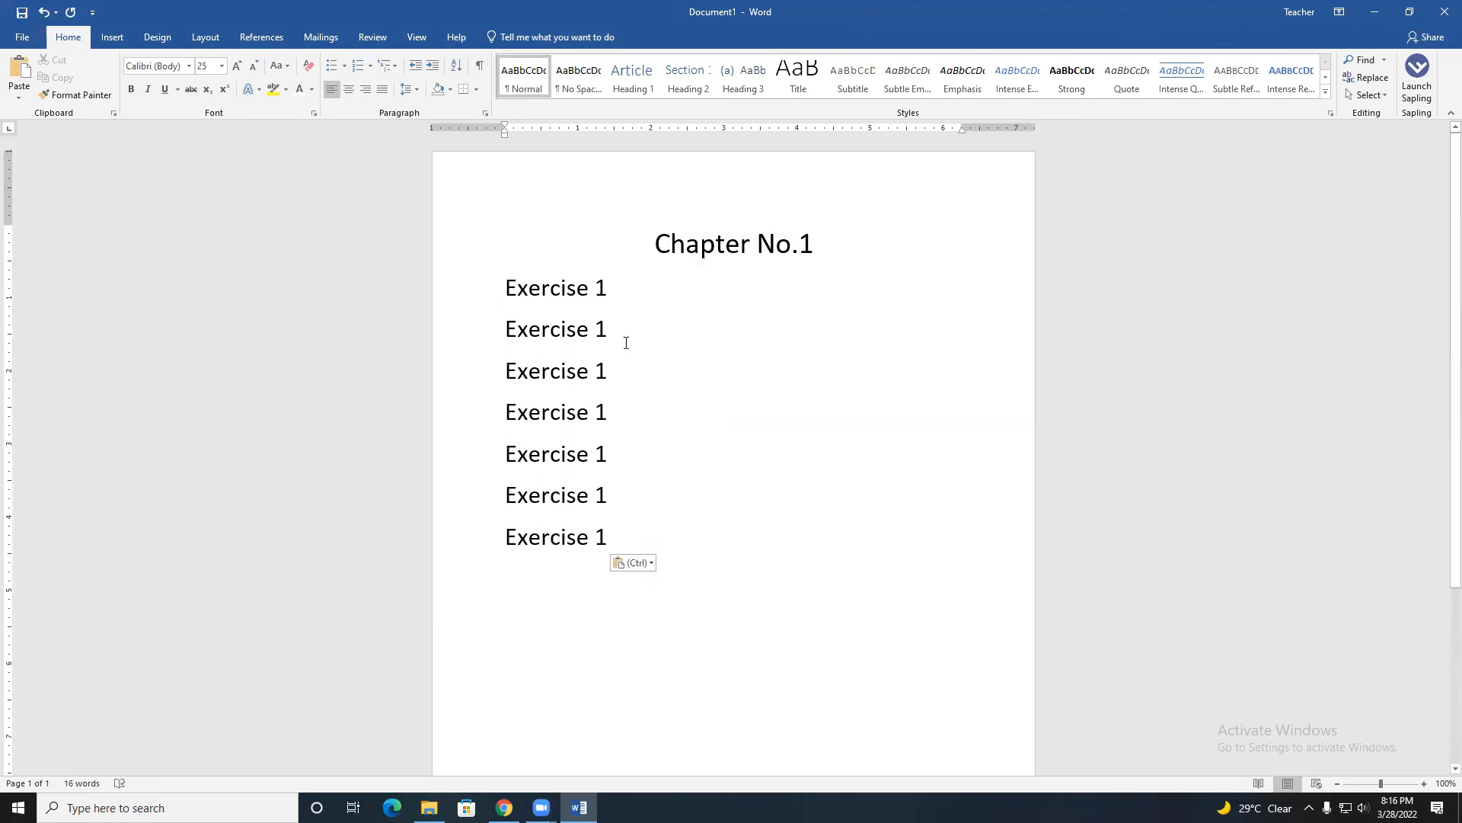
Renumber the first three copies to Exercise 1.1, 1.2 and 1.3.
{"action": "left_click", "coordinate": [633, 337]}
{"action": "key", "text": "BackSpace"}
{"action": "type", "text": "1.1"}
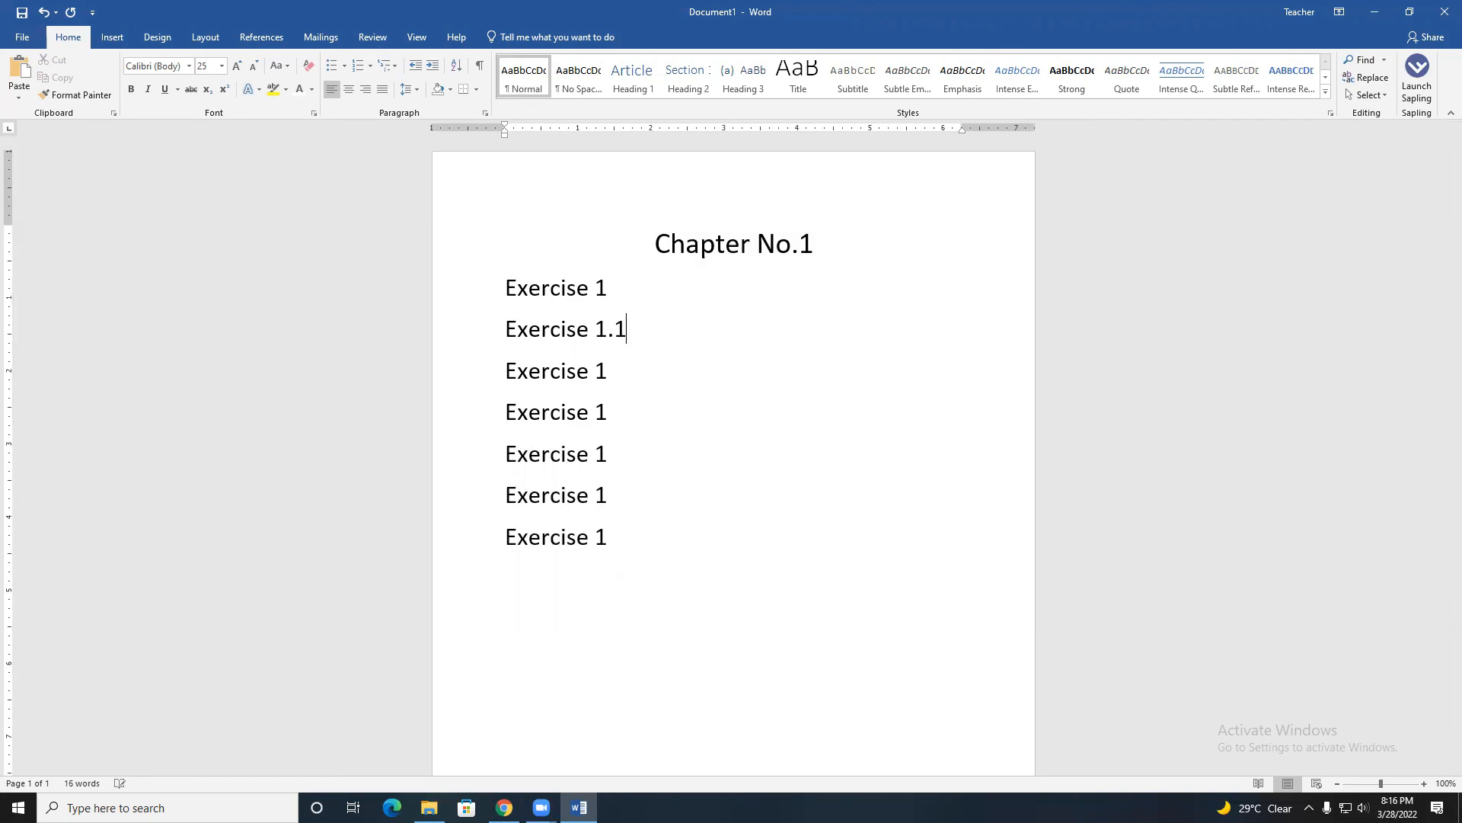
{"action": "key", "text": "Down"}
{"action": "type", "text": ".2"}
{"action": "key", "text": "Down"}
{"action": "type", "text": ".3"}
Renumber the remaining copies to Exercise 2, 2.1 and 2.2.
{"action": "key", "text": "Down"}
{"action": "key", "text": "BackSpace"}
{"action": "type", "text": "2."}
{"action": "key", "text": "BackSpace"}
{"action": "key", "text": "Down"}
{"action": "key", "text": "BackSpace"}
{"action": "type", "text": "2.1"}
{"action": "key", "text": "Down"}
{"action": "key", "text": "BackSpace"}
{"action": "type", "text": "2.2"}
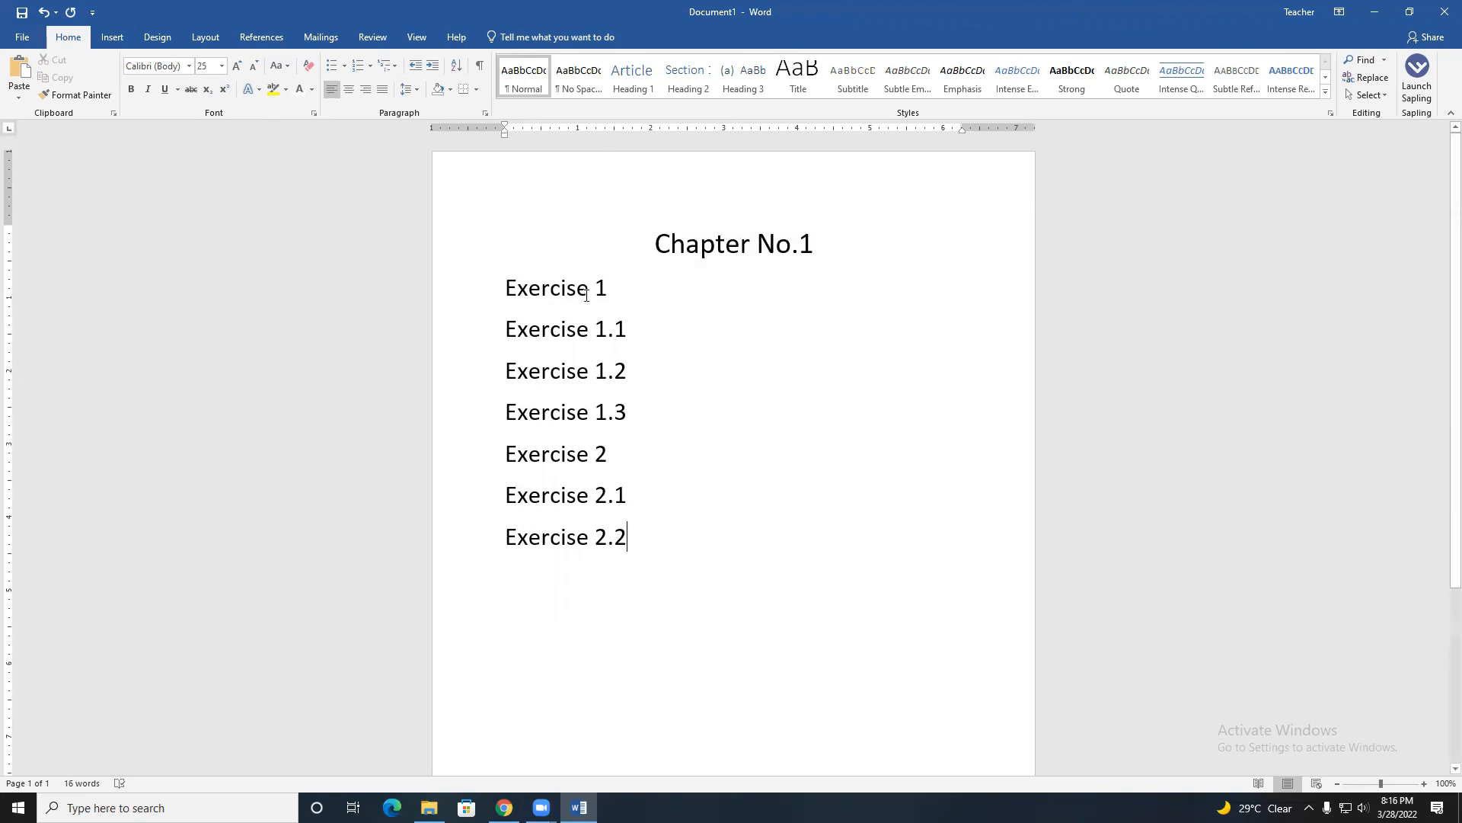
Apply a numbered multilevel list style to the seven Exercise lines.
{"action": "left_click_drag", "start_coordinate": [638, 562], "coordinate": [503, 294]}
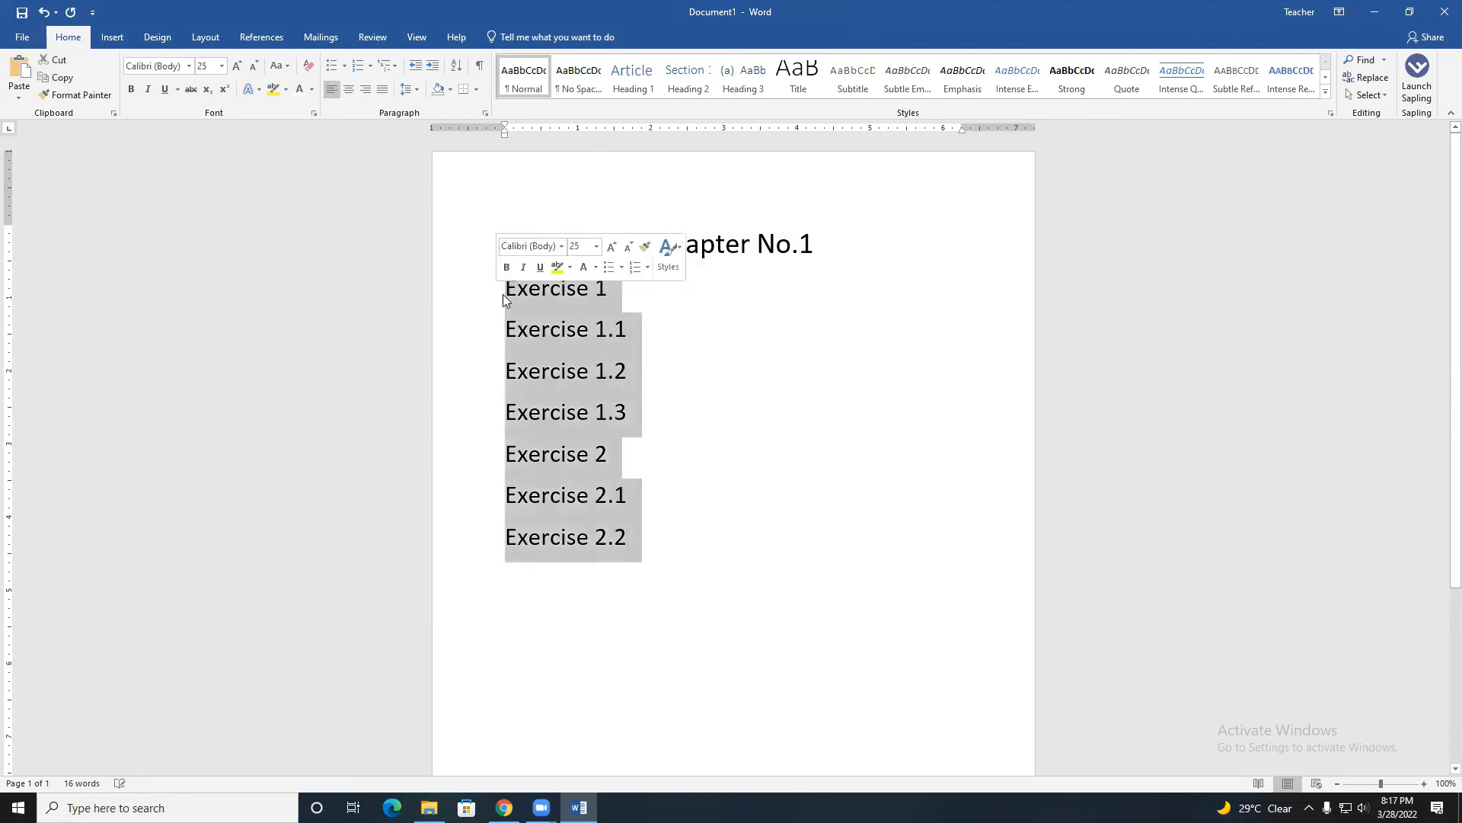
{"action": "left_click", "coordinate": [394, 65]}
{"action": "left_click", "coordinate": [537, 224]}
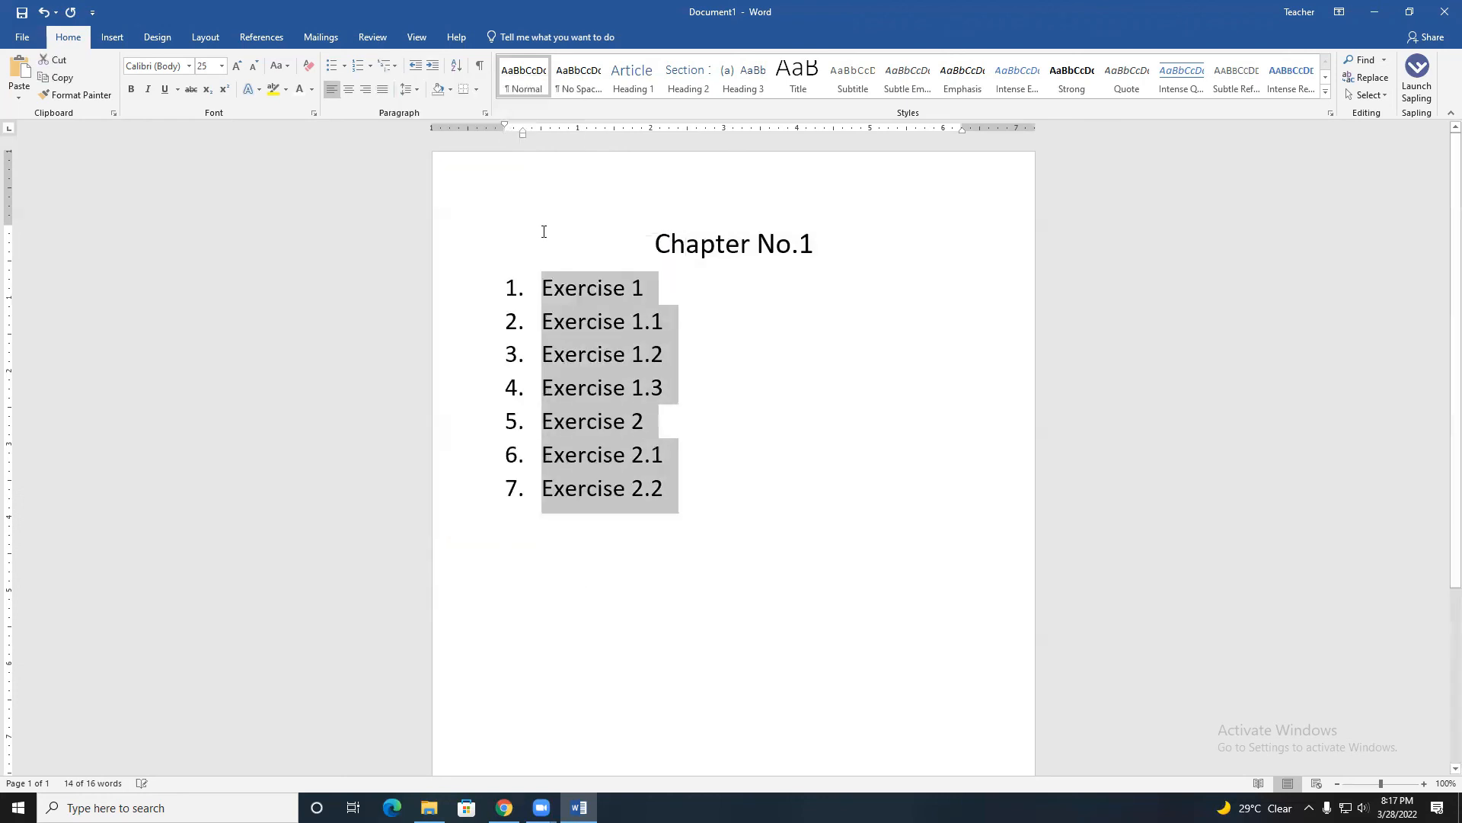
{"action": "left_click", "coordinate": [853, 453]}
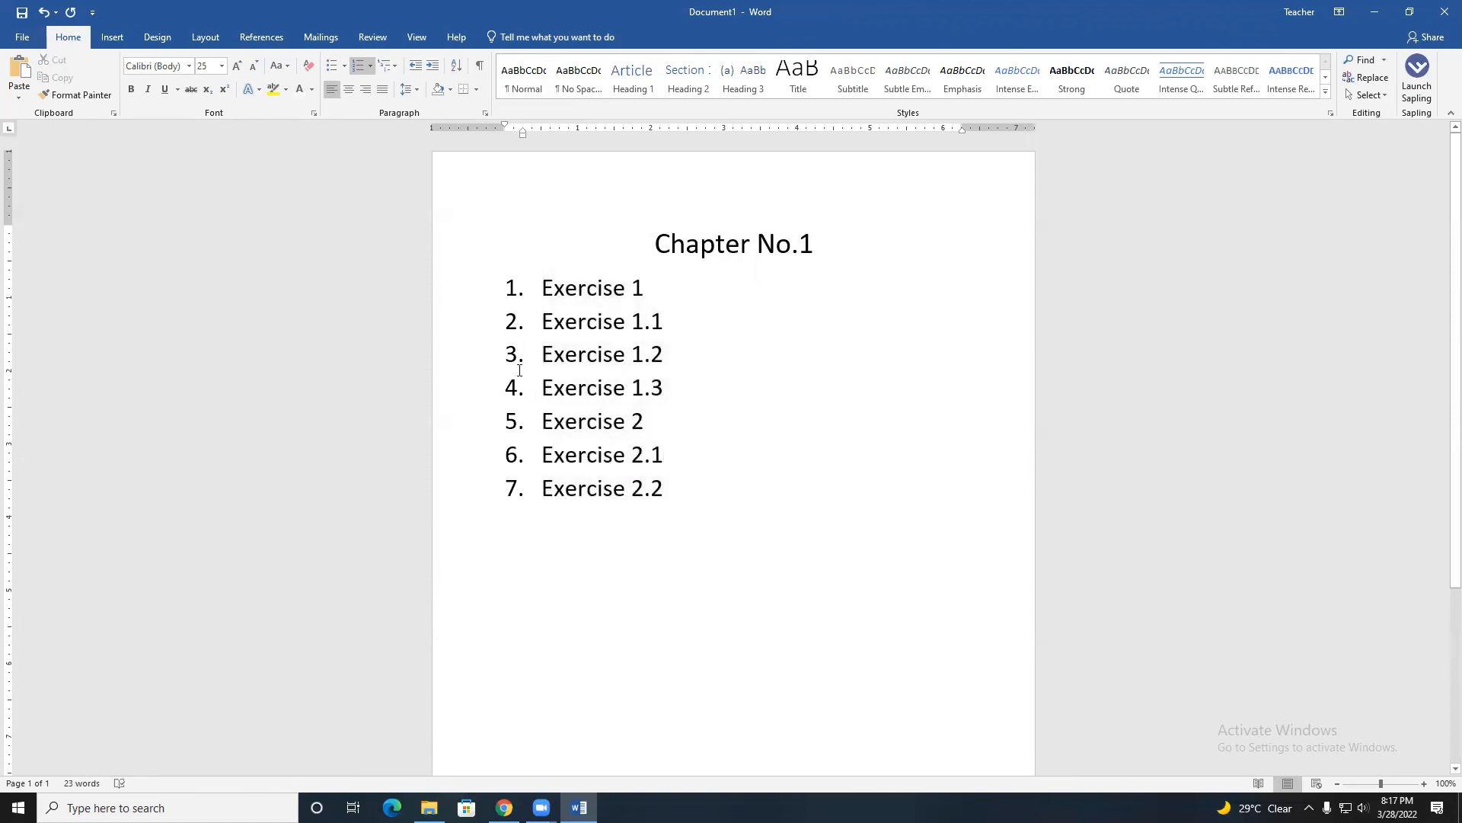
{"action": "left_click", "coordinate": [543, 326]}
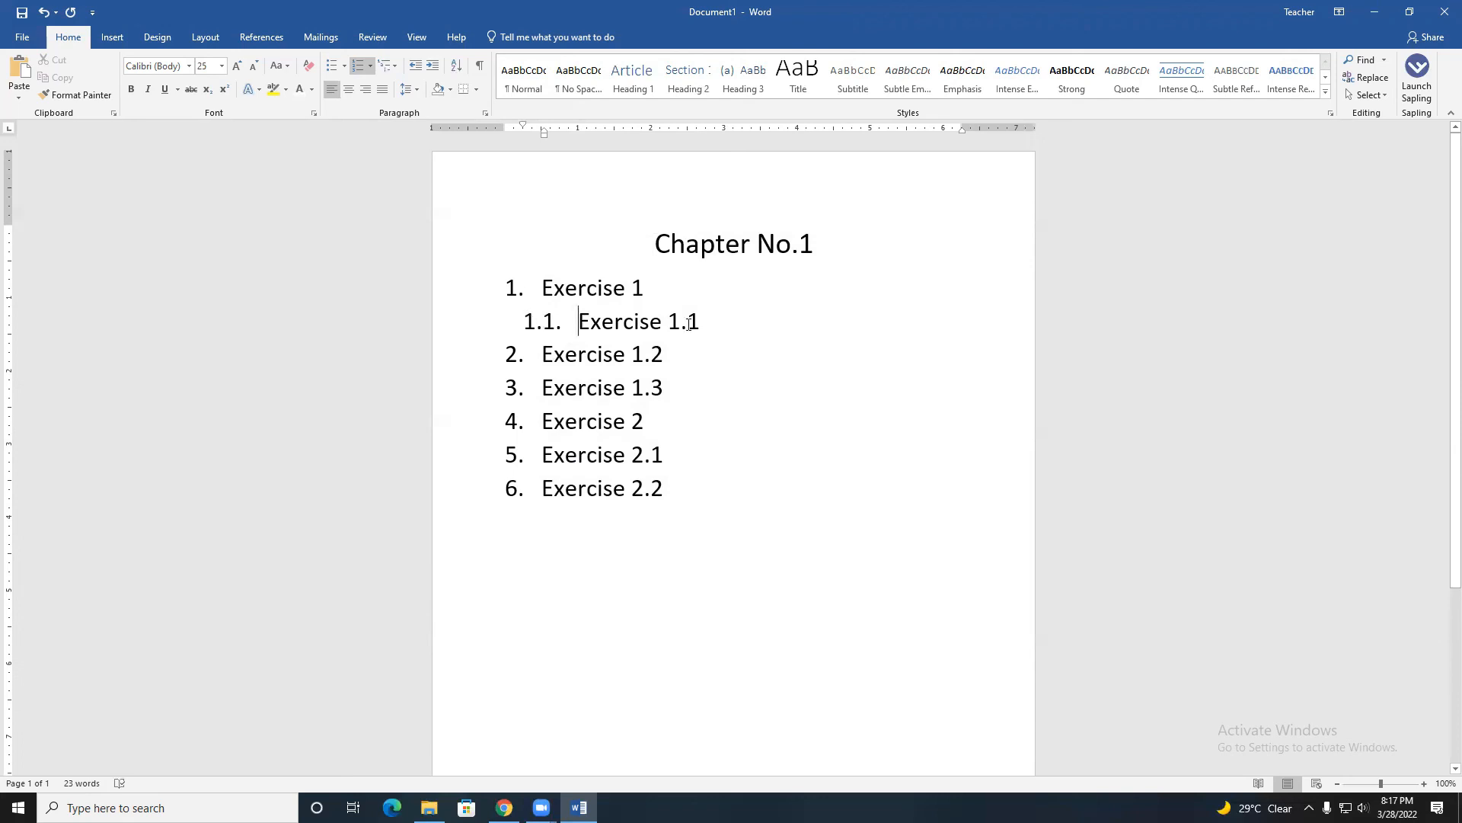
Demote Exercise 1.2 and Exercise 1.3 one level with Tab.
{"action": "left_click", "coordinate": [548, 353]}
{"action": "key", "text": "Tab"}
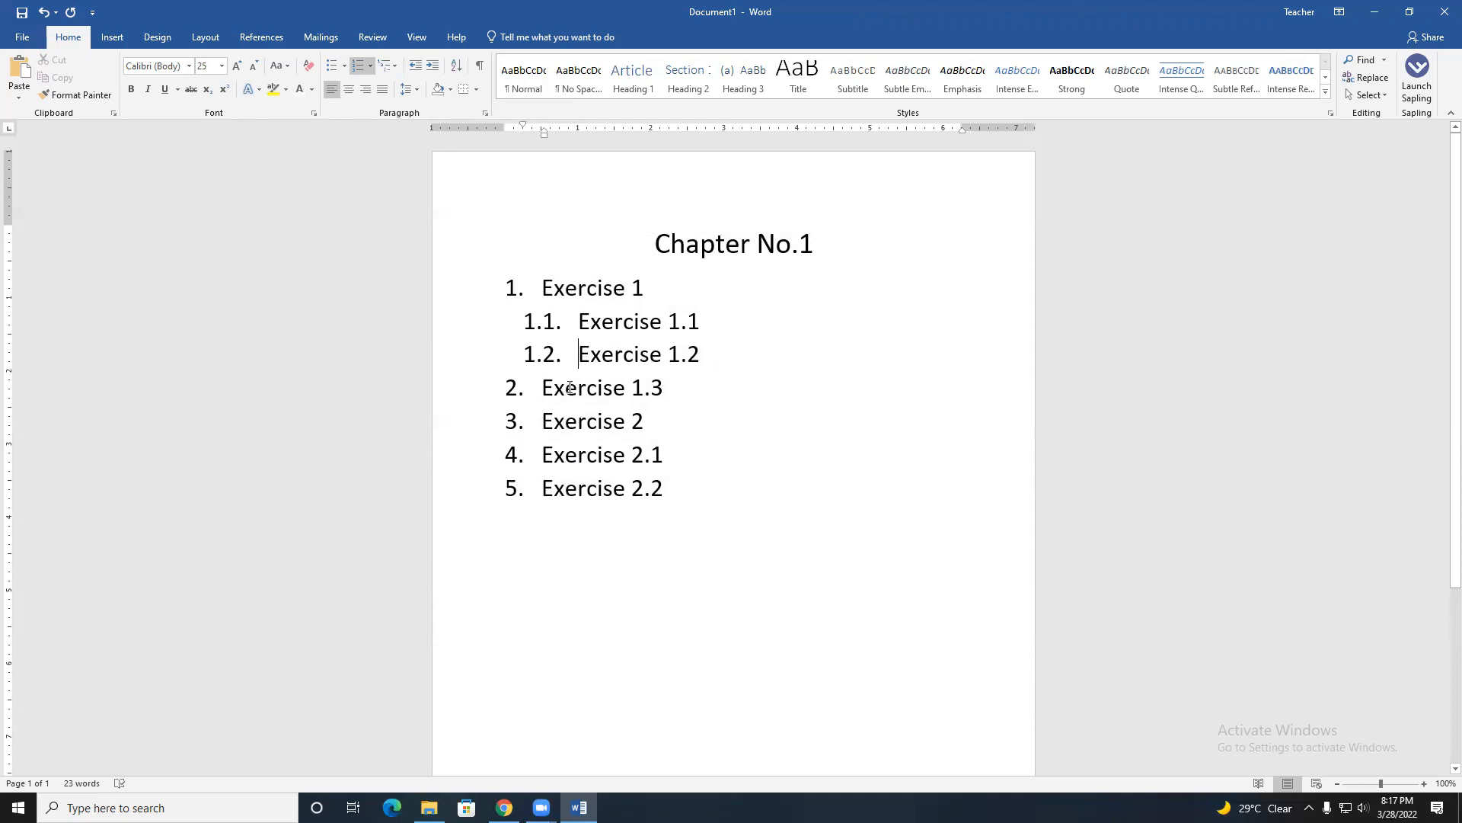
{"action": "left_click", "coordinate": [543, 388]}
{"action": "key", "text": "Tab"}
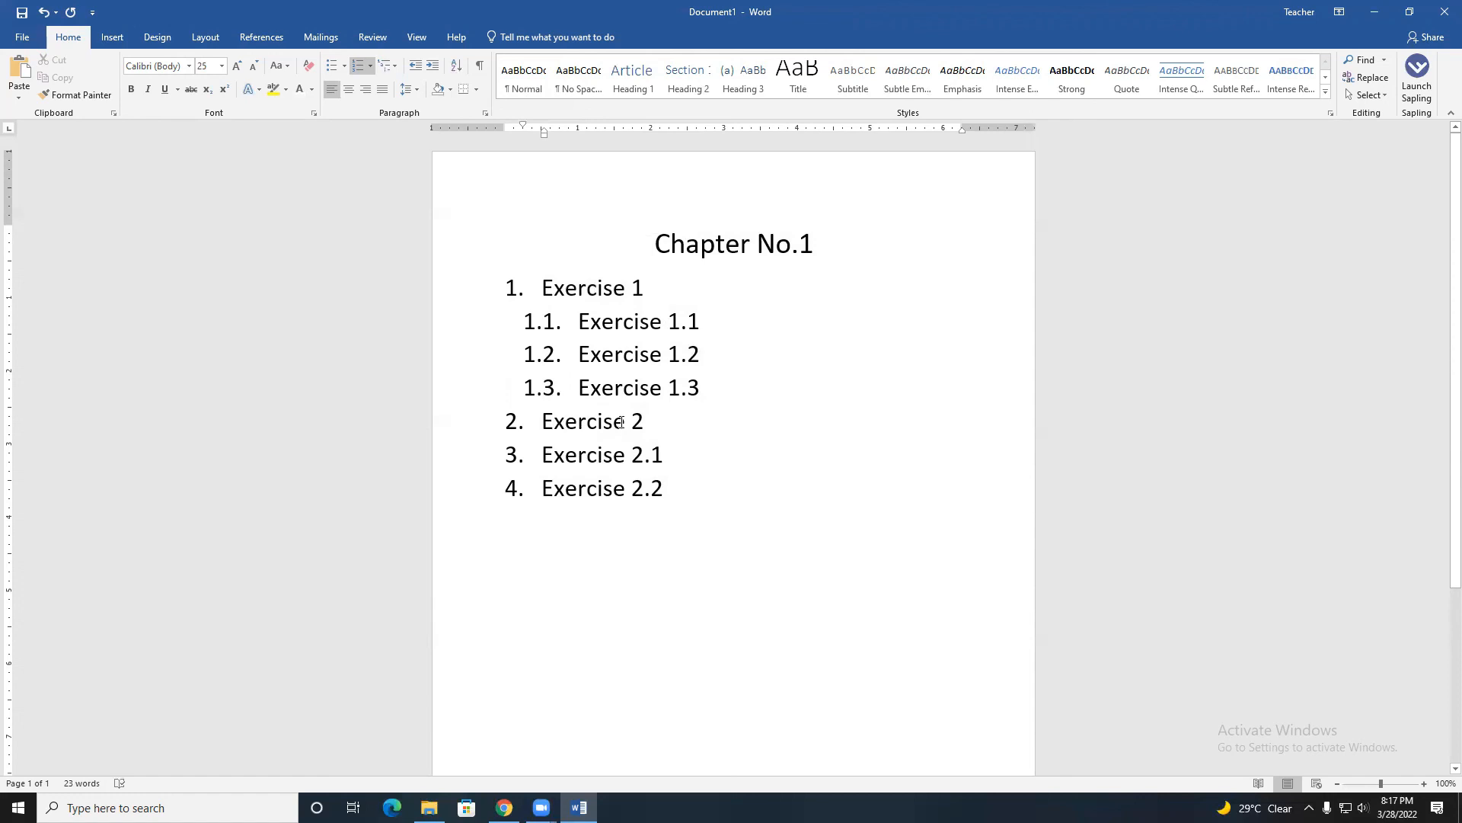
{"action": "left_click", "coordinate": [723, 388]}
{"action": "left_click", "coordinate": [730, 332]}
{"action": "left_click", "coordinate": [670, 288]}
Insert an unnumbered line after Exercise 1 and generate sample text with =rand(2).
{"action": "key", "text": "Return"}
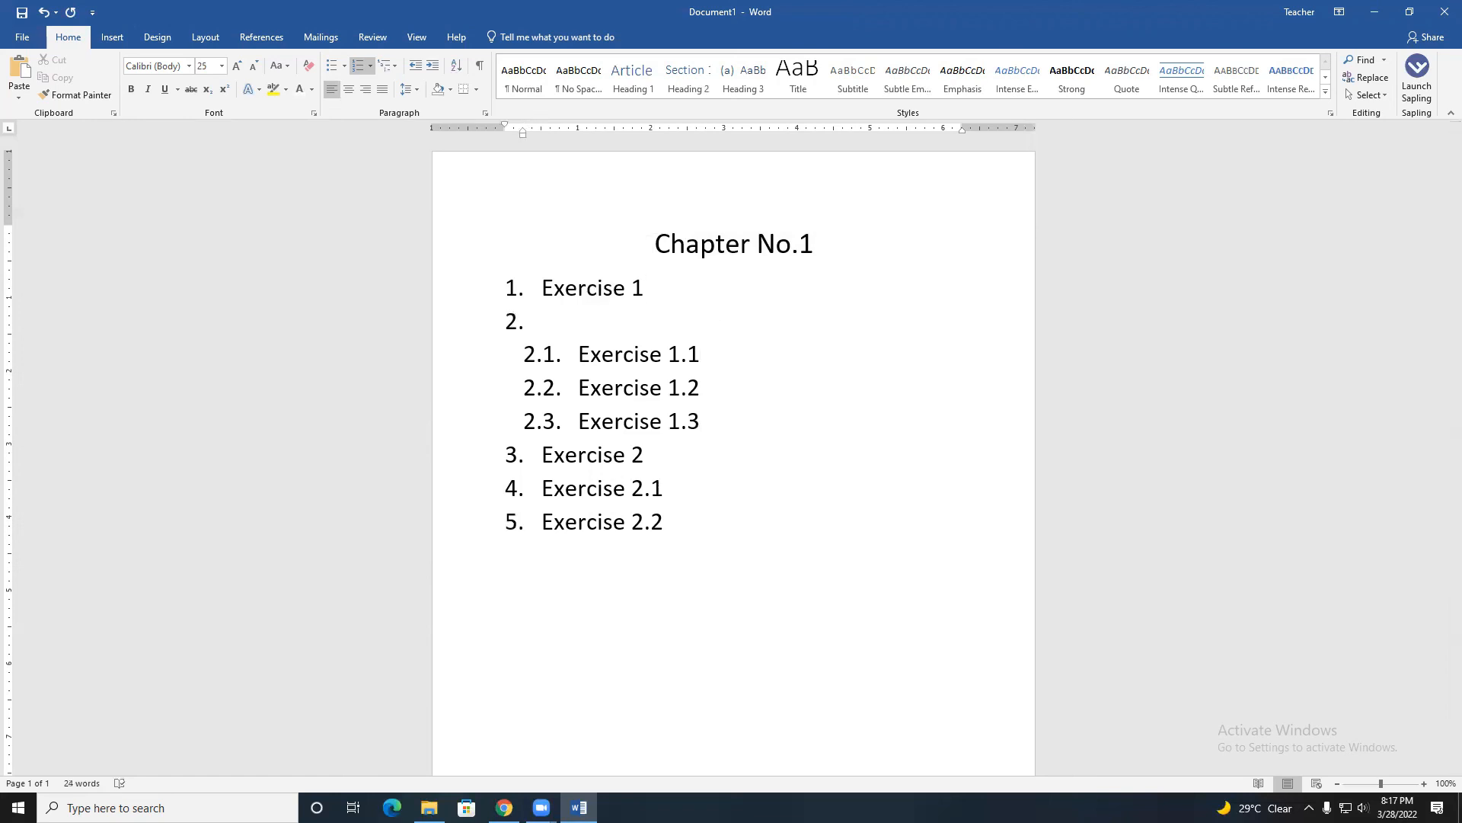
{"action": "key", "text": "BackSpace"}
{"action": "type", "text": "=r"}
{"action": "key", "text": "BackSpace"}
{"action": "key", "text": "BackSpace"}
{"action": "key", "text": "BackSpace"}
{"action": "type", "text": "=ram"}
{"action": "type", "text": "a"}
{"action": "key", "text": "BackSpace"}
{"action": "key", "text": "BackSpace"}
{"action": "type", "text": "nd("}
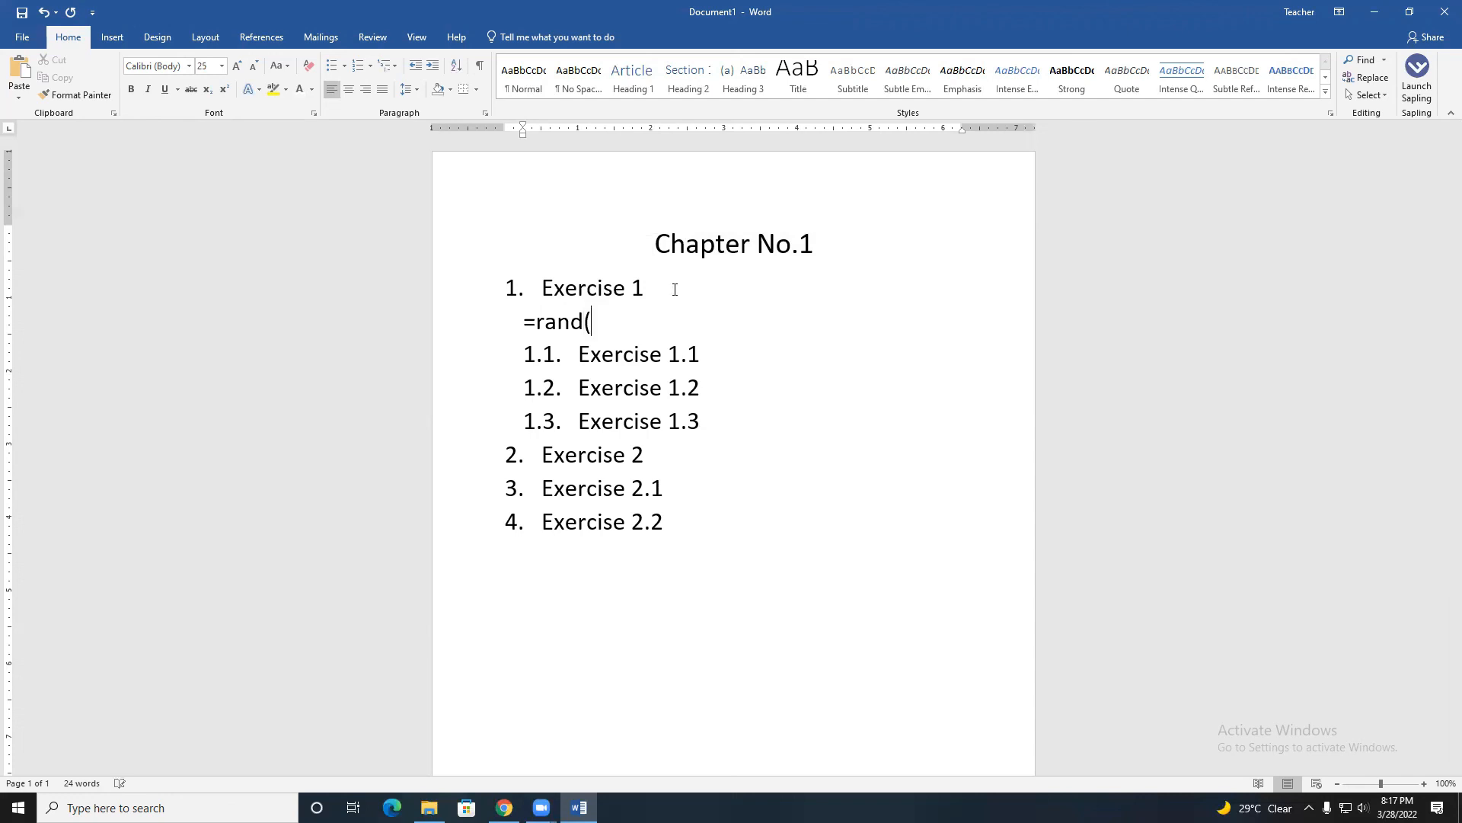
{"action": "type", "text": "2)"}
{"action": "key", "text": "Return"}
Set the text from Exercise 1 to the end to 12 pt.
{"action": "scroll", "coordinate": [679, 290], "scroll_direction": "down", "scroll_amount": 3}
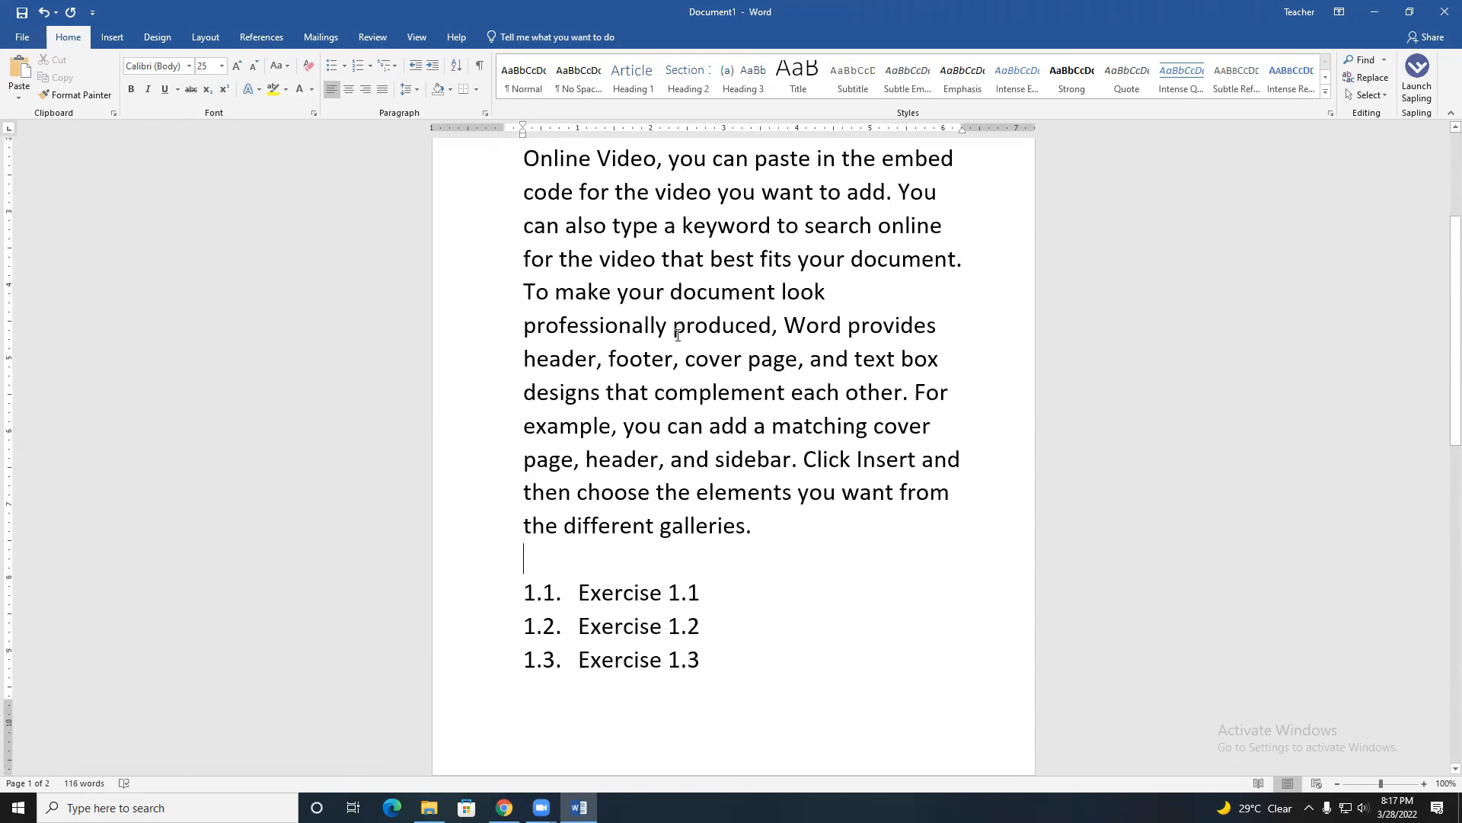
{"action": "scroll", "coordinate": [725, 571], "scroll_direction": "up", "scroll_amount": 4}
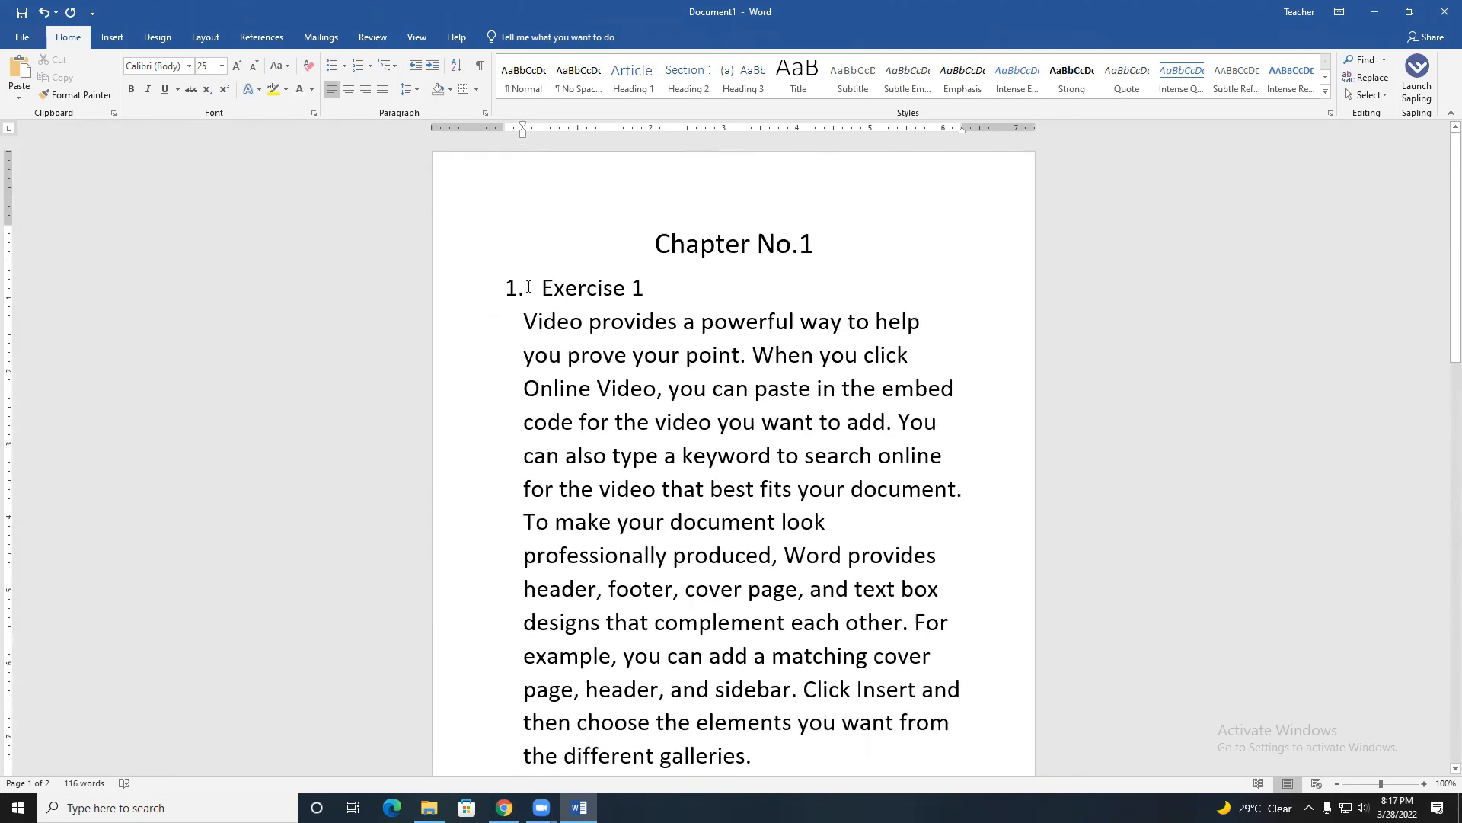
{"action": "left_click_drag", "start_coordinate": [527, 297], "coordinate": [771, 355]}
{"action": "scroll", "coordinate": [65, 215], "scroll_direction": "up", "scroll_amount": 15}
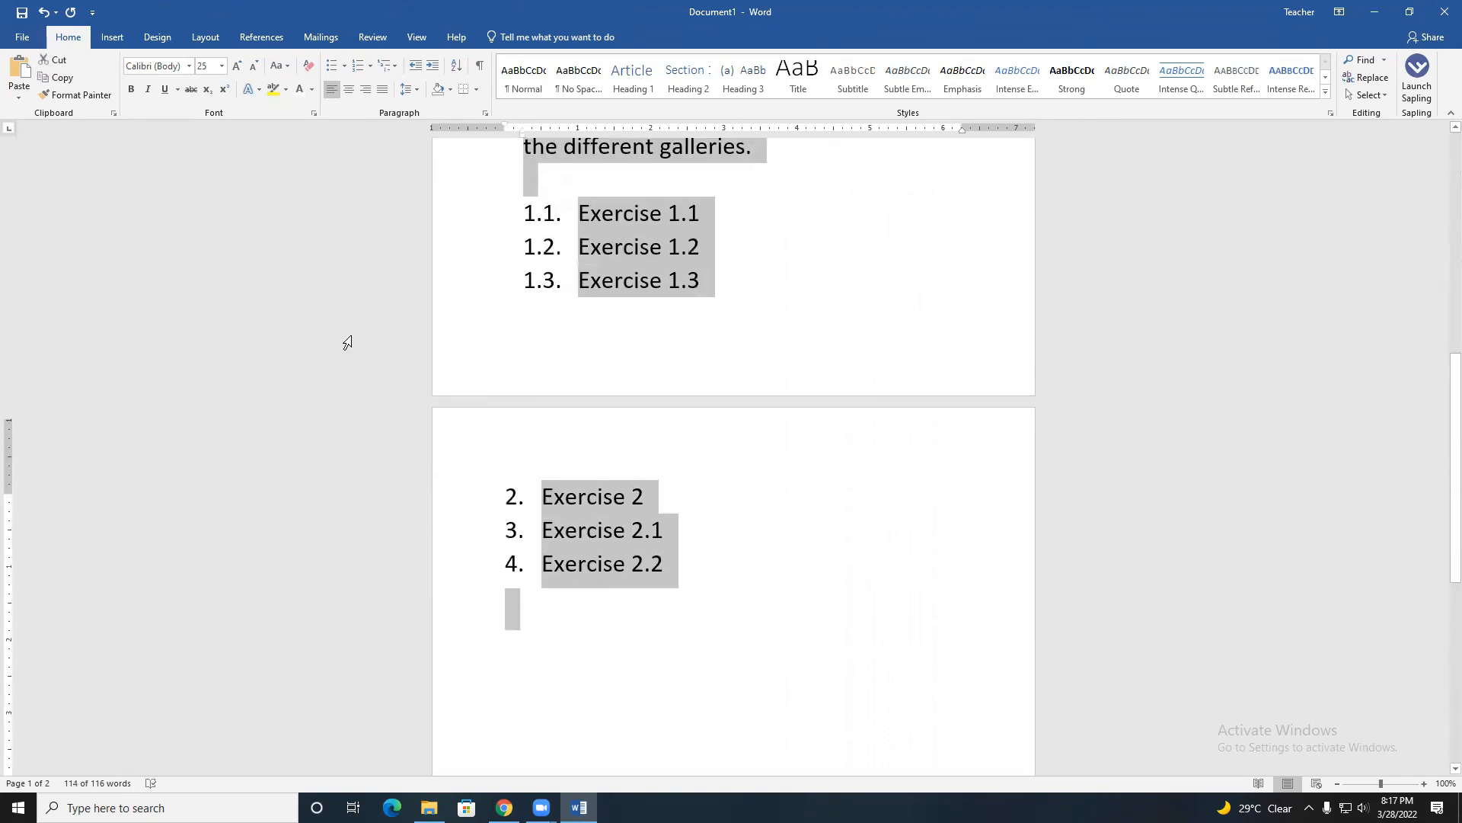
{"action": "scroll", "coordinate": [261, 280], "scroll_direction": "up", "scroll_amount": 2}
{"action": "left_click", "coordinate": [222, 66]}
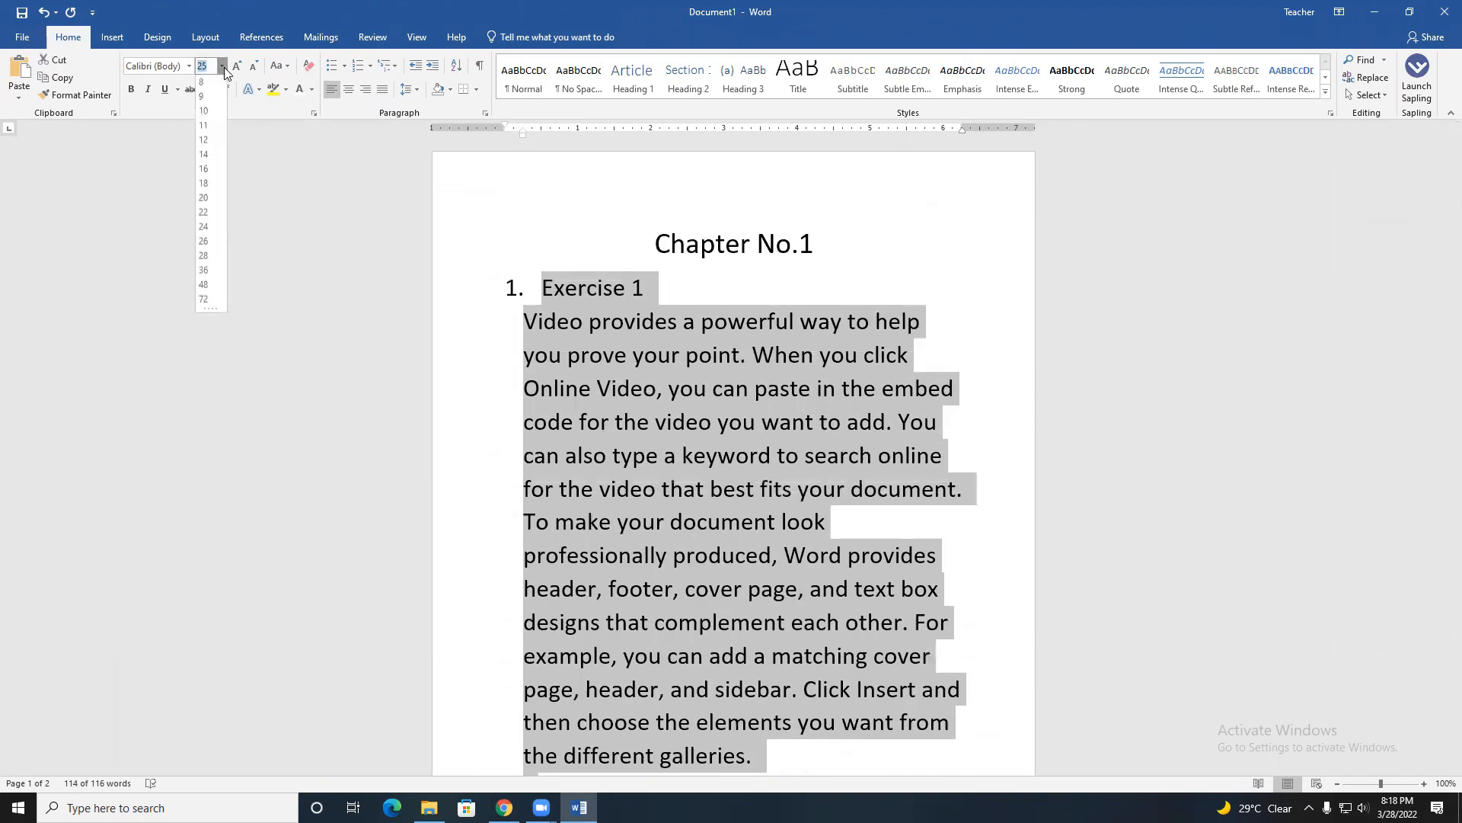
{"action": "left_click", "coordinate": [203, 141]}
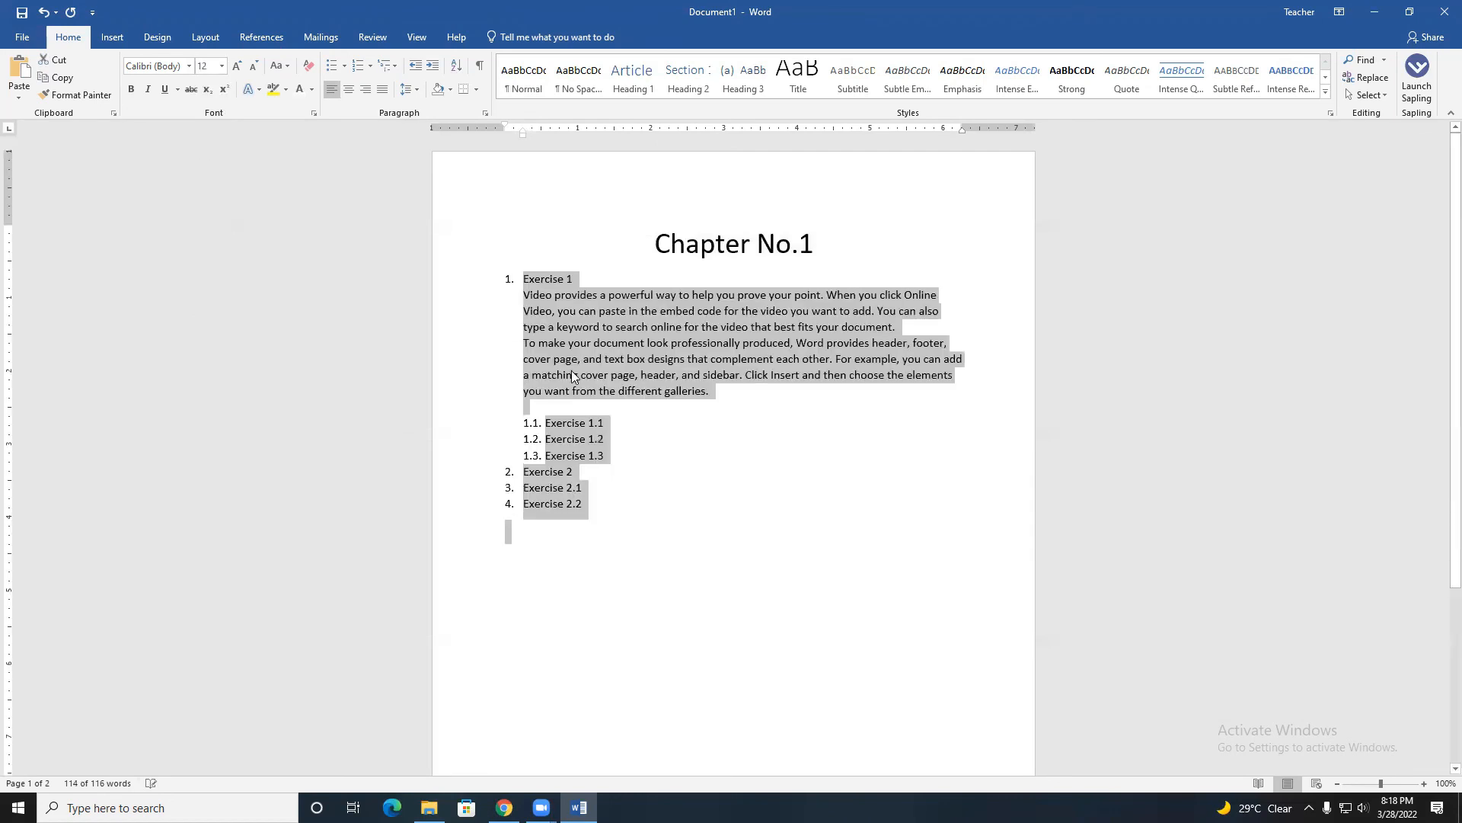
{"action": "left_click", "coordinate": [727, 457]}
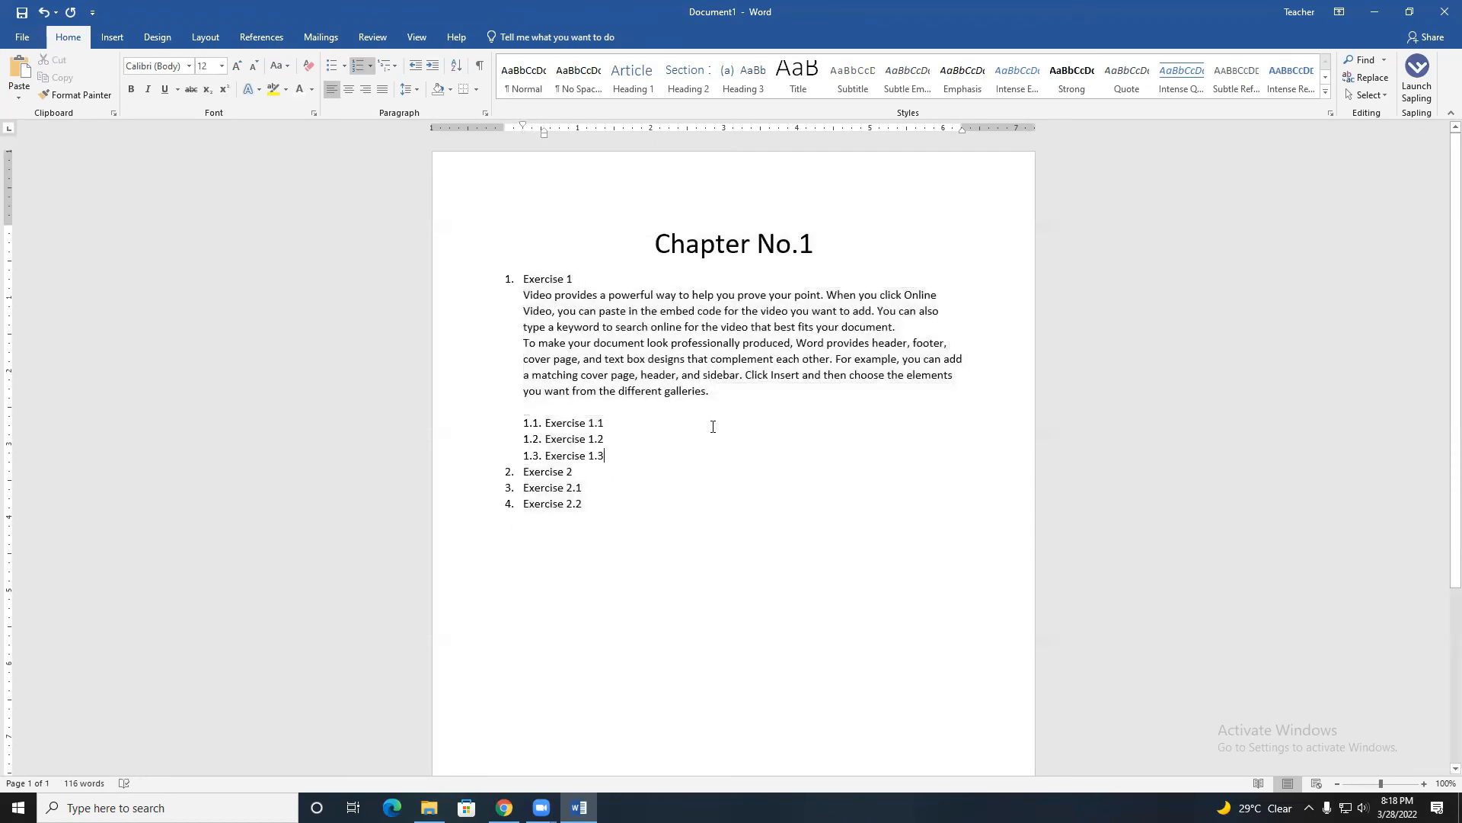
Add a new top-level list item after Exercise 1.1.
{"action": "left_click", "coordinate": [678, 407]}
{"action": "left_click", "coordinate": [669, 425]}
{"action": "left_click_drag", "start_coordinate": [687, 388], "coordinate": [523, 295]}
{"action": "key", "text": "ctrl+c"}
{"action": "left_click", "coordinate": [651, 431]}
{"action": "key", "text": "Return"}
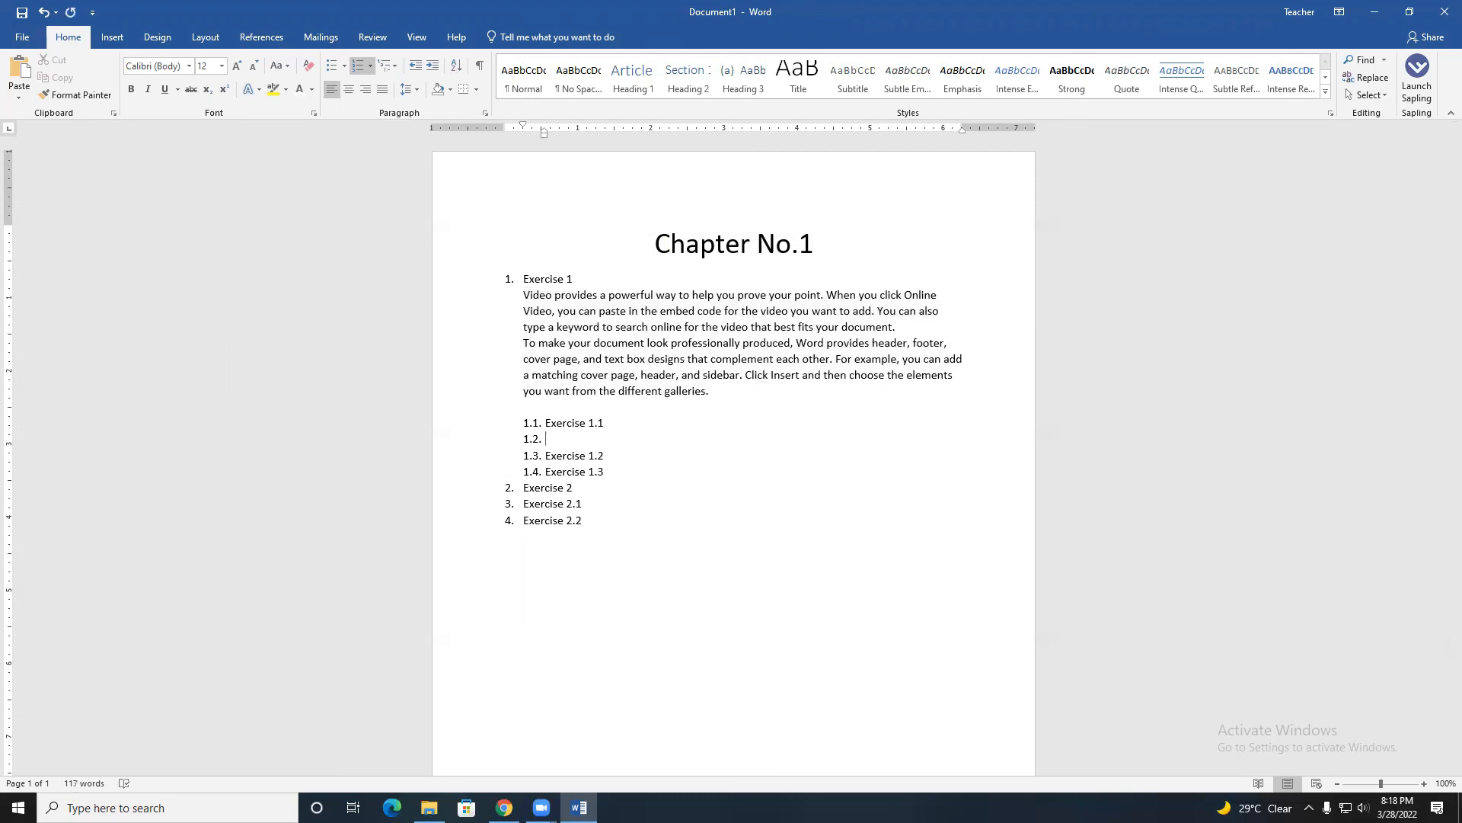
{"action": "key", "text": "shift+Tab"}
{"action": "key", "text": "Tab"}
{"action": "key", "text": "Tab"}
{"action": "key", "text": "shift+Tab"}
{"action": "key", "text": "shift+Tab"}
Paste the two placeholder paragraphs there and remove their numbering.
{"action": "key", "text": "ctrl+v"}
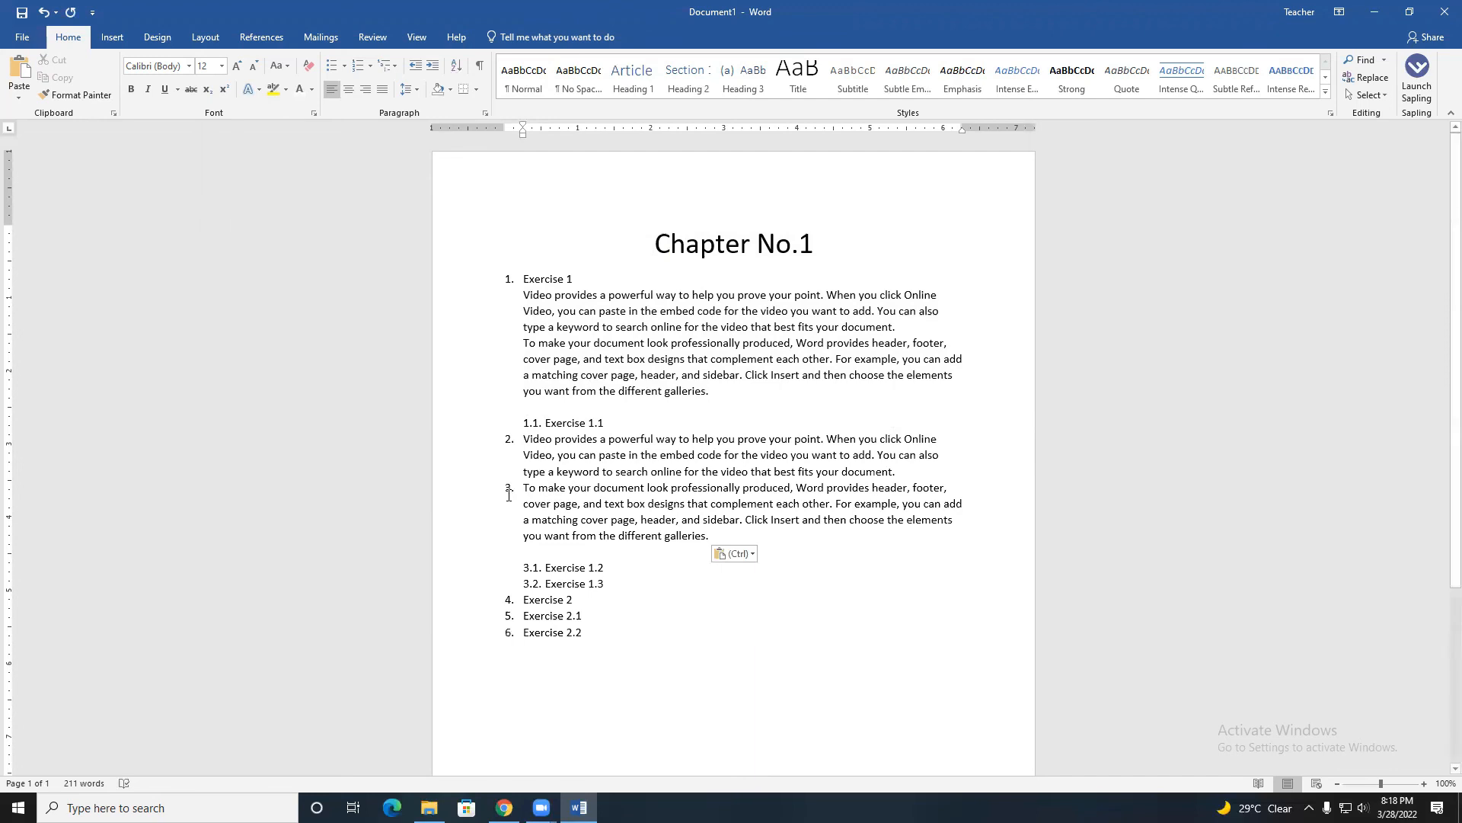
{"action": "scroll", "coordinate": [595, 518], "scroll_direction": "down", "scroll_amount": 2}
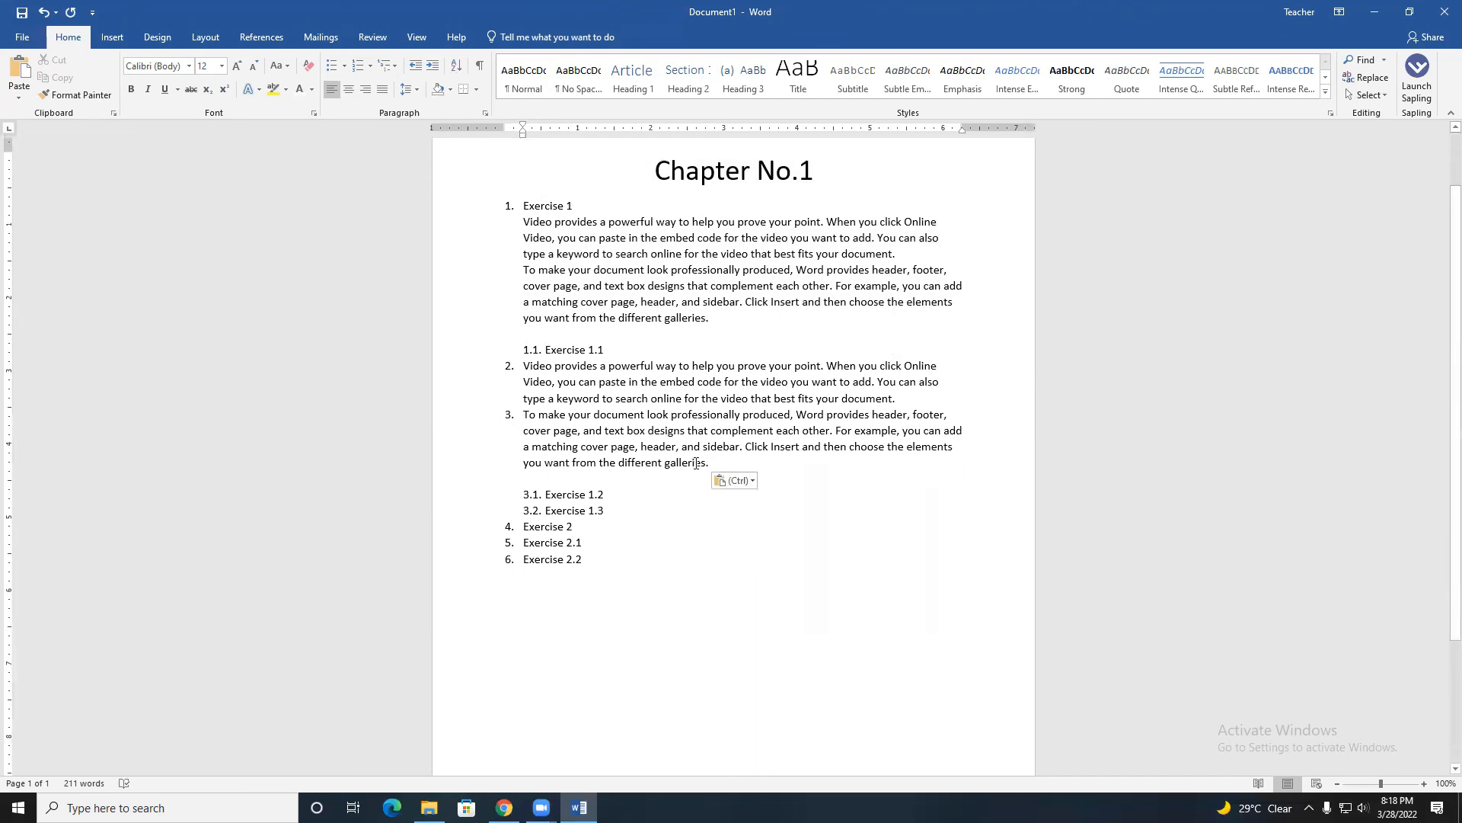
{"action": "left_click_drag", "start_coordinate": [712, 462], "coordinate": [487, 367]}
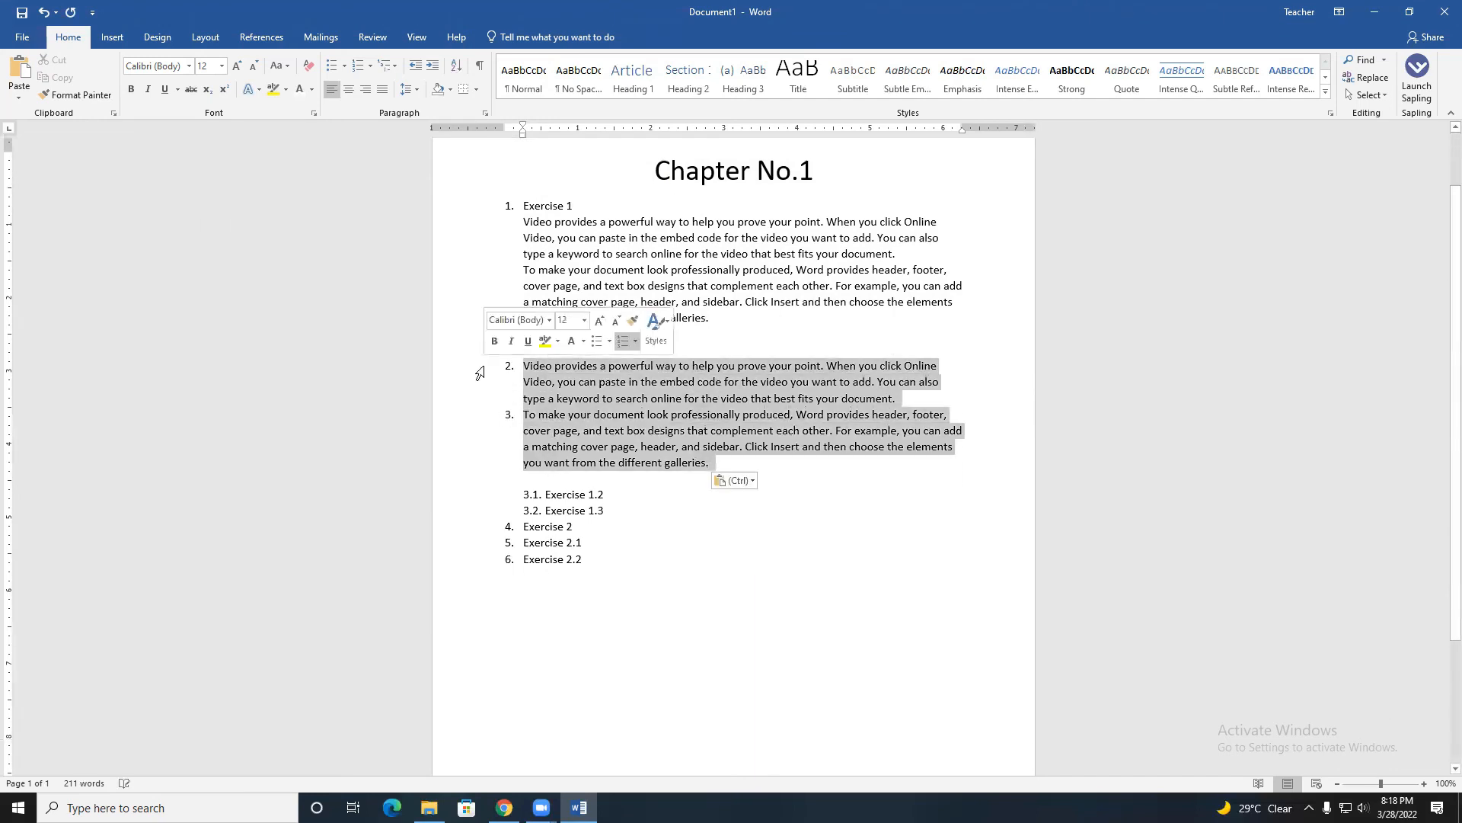
{"action": "left_click", "coordinate": [369, 67]}
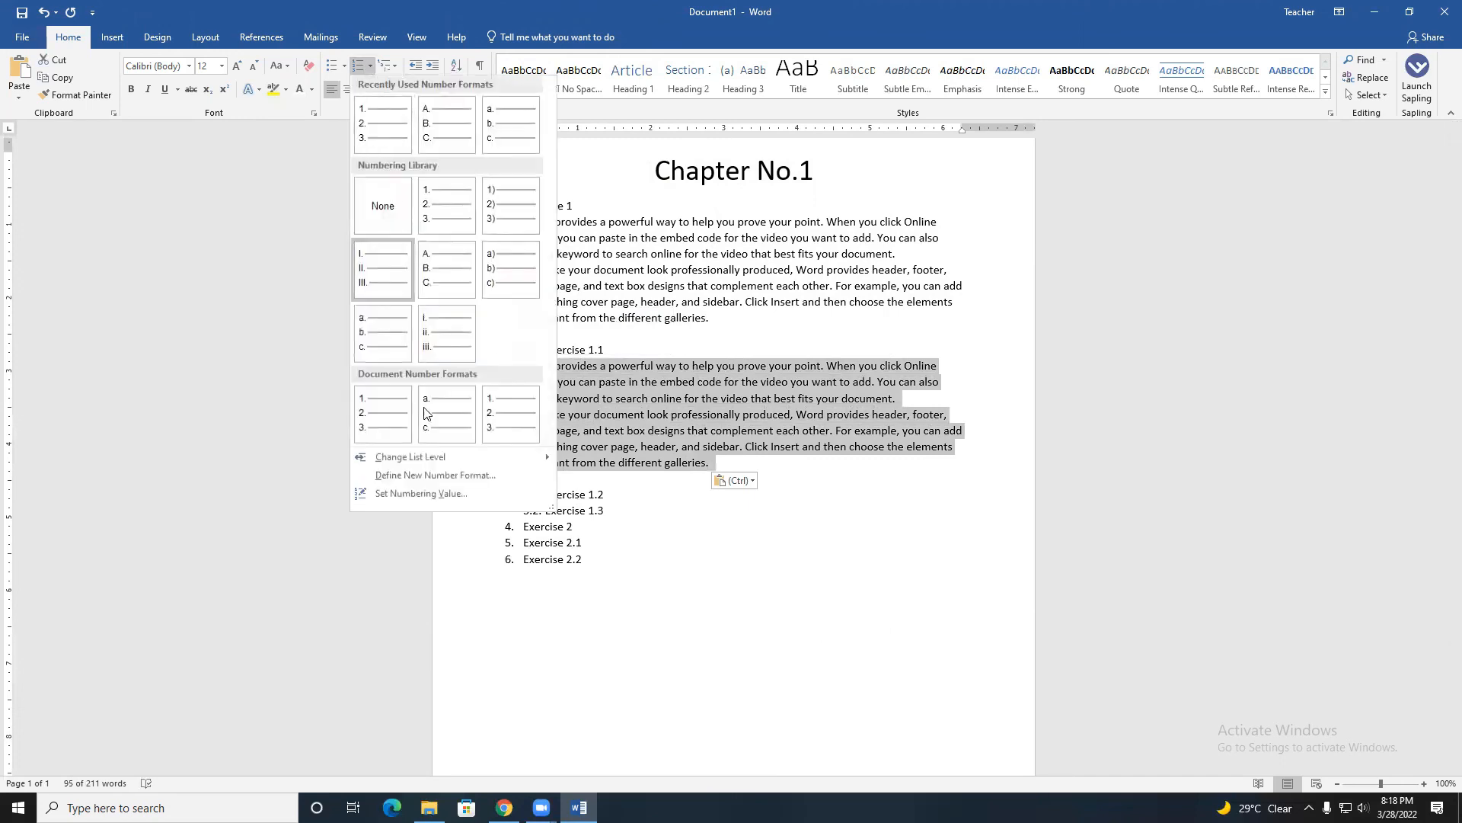
{"action": "left_click", "coordinate": [378, 220]}
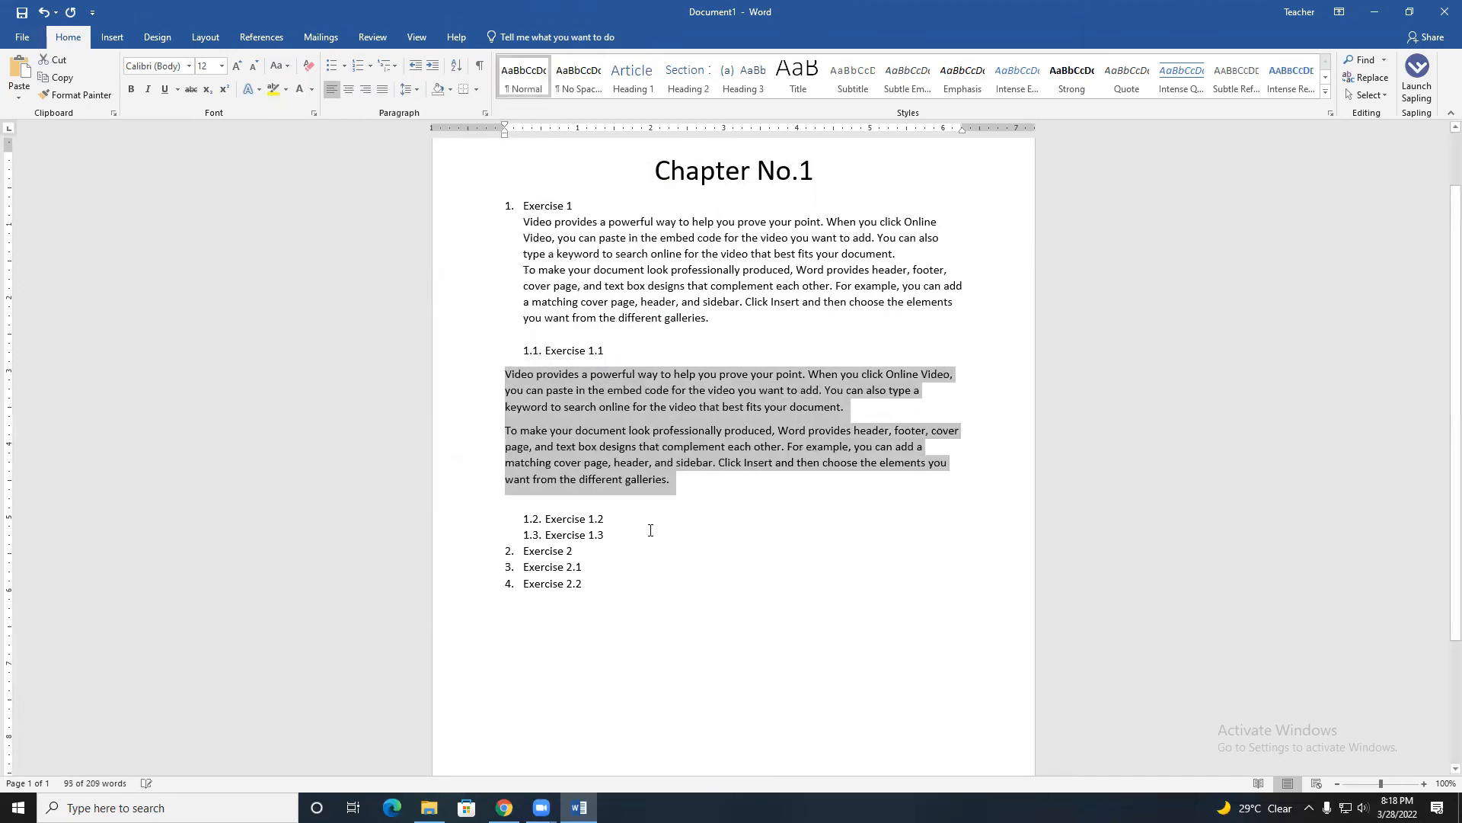
{"action": "left_click", "coordinate": [738, 556]}
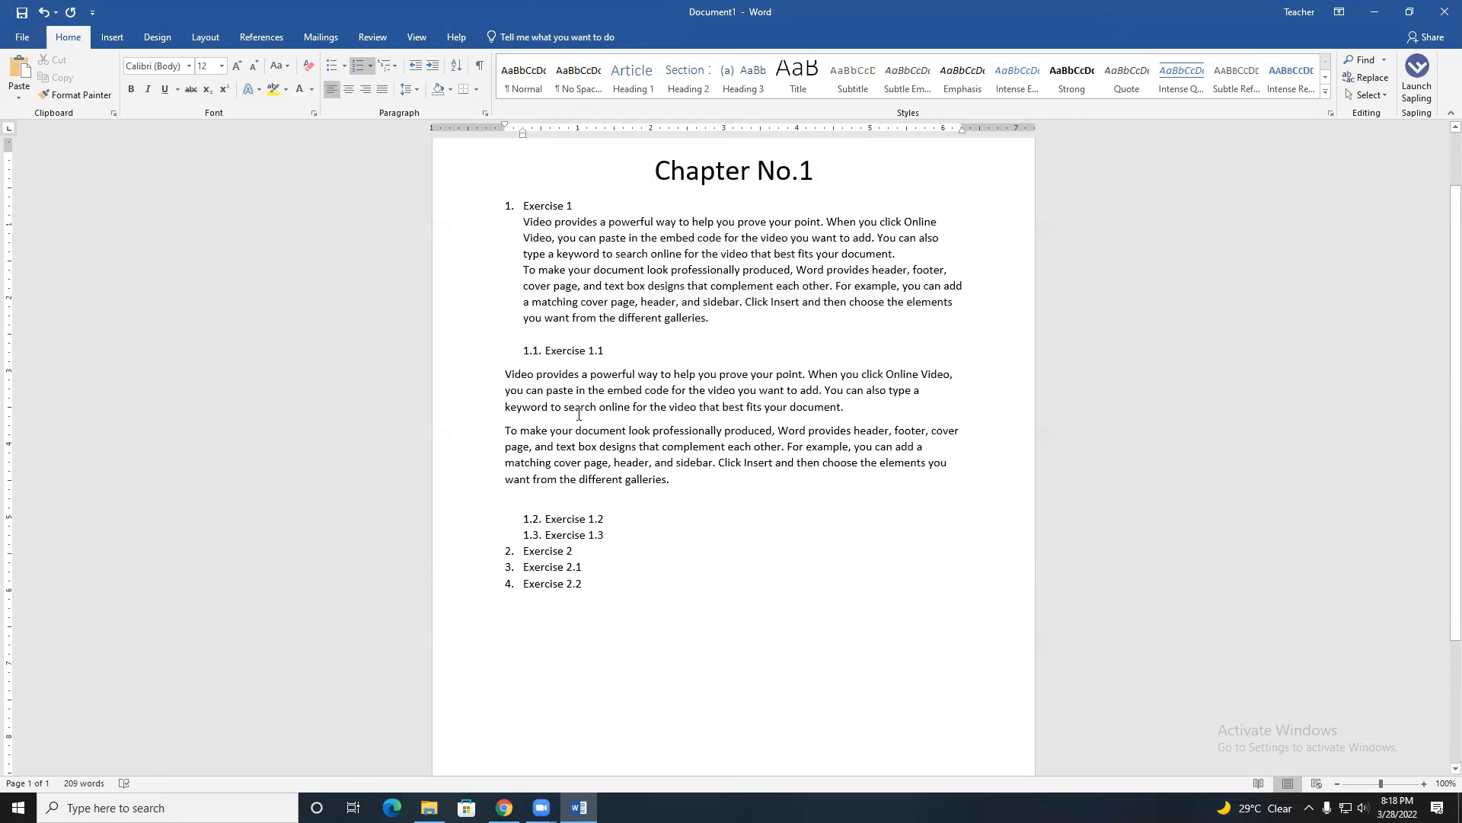
Undo the paste, leaving a new empty top-level item after Exercise 1.1.
{"action": "left_click", "coordinate": [602, 419]}
{"action": "key", "text": "ctrl+z"}
{"action": "key", "text": "ctrl+c"}
{"action": "key", "text": "ctrl+z"}
{"action": "left_click", "coordinate": [627, 353]}
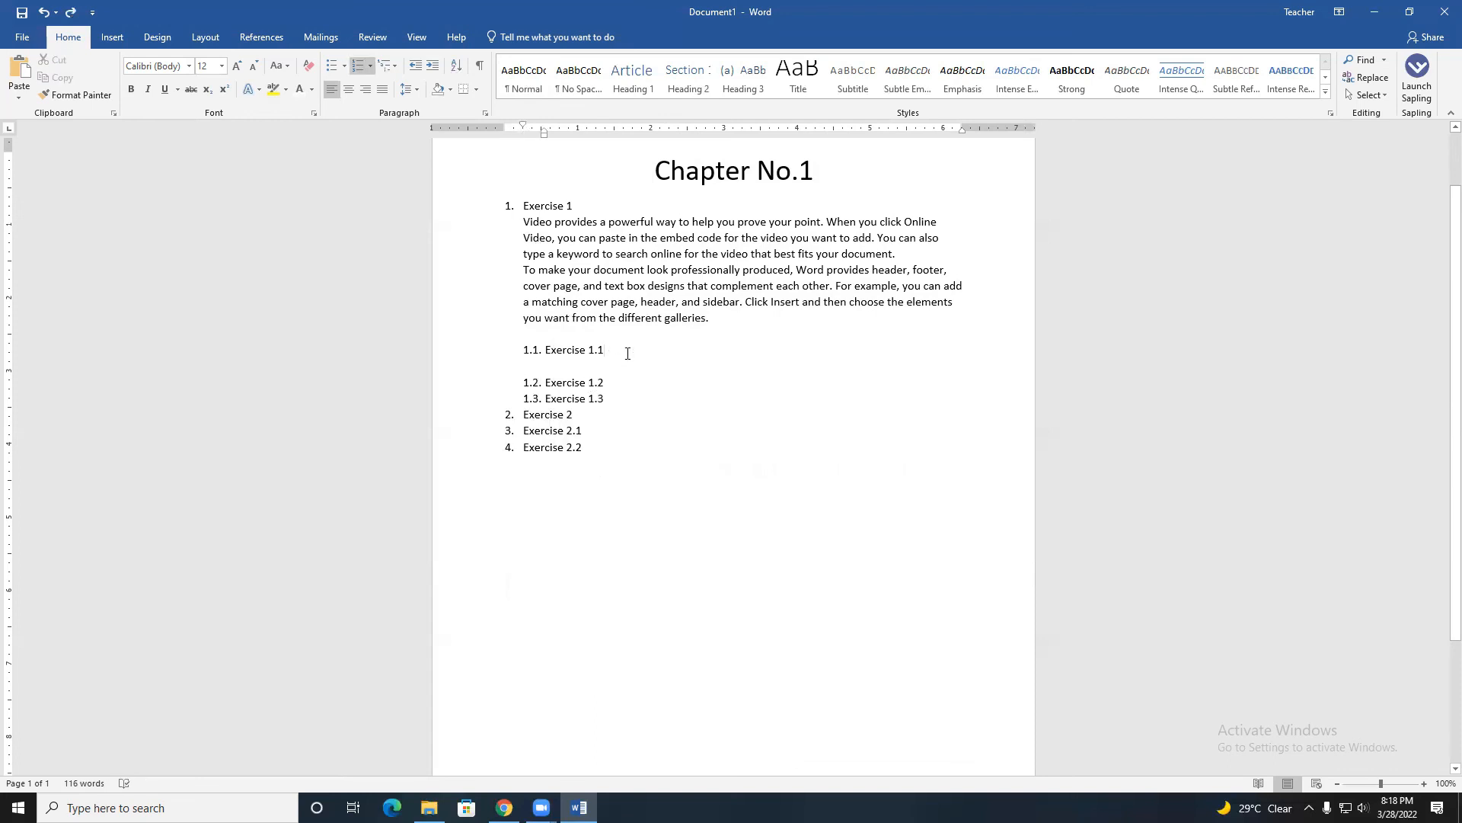
{"action": "key", "text": "Return"}
{"action": "key", "text": "Tab"}
{"action": "key", "text": "shift+Tab"}
{"action": "key", "text": "shift+Tab"}
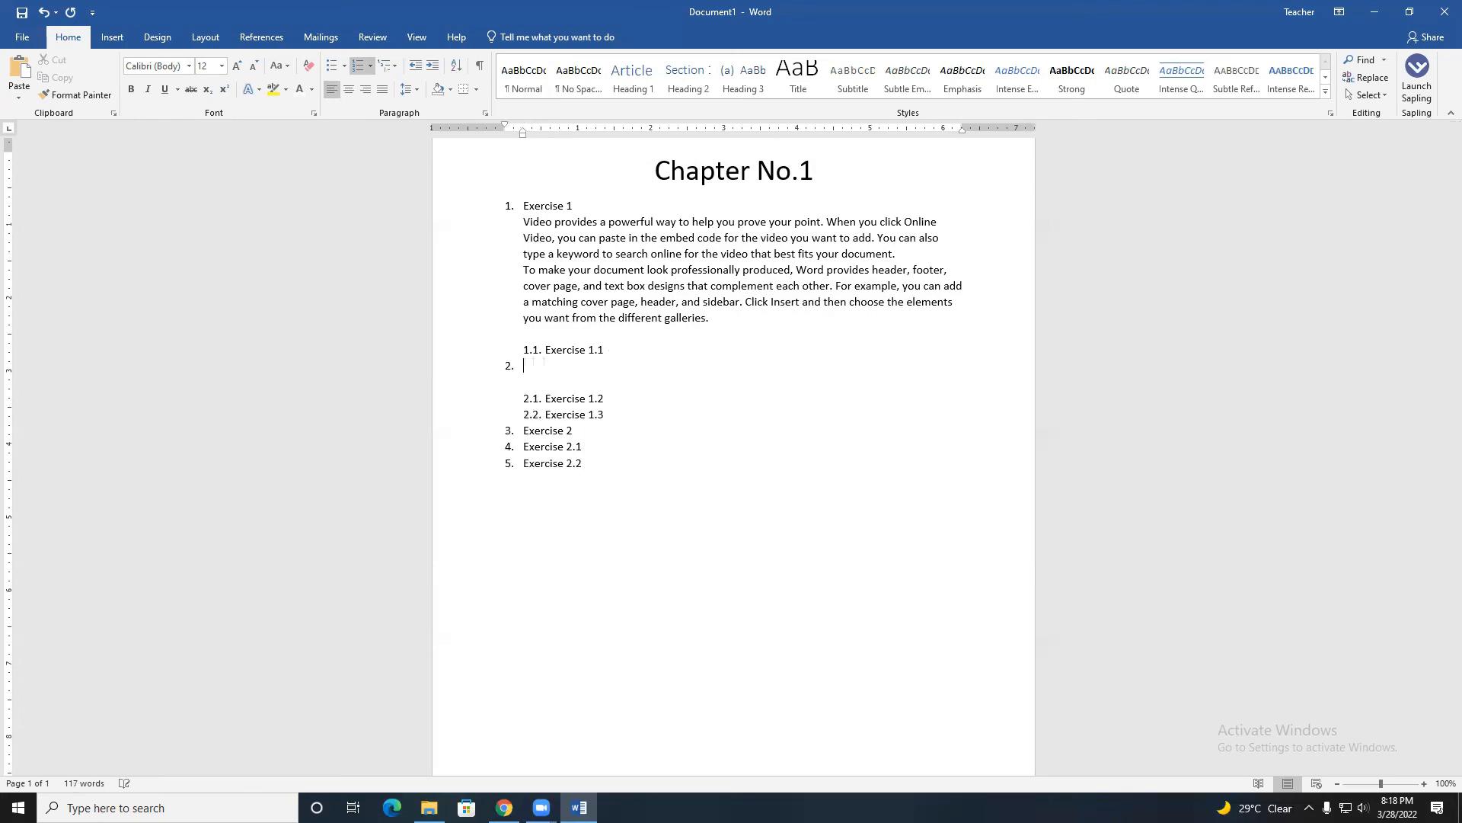
Replace the empty item with an unnumbered line and paste the two placeholder paragraphs.
{"action": "key", "text": "BackSpace"}
{"action": "key", "text": "BackSpace"}
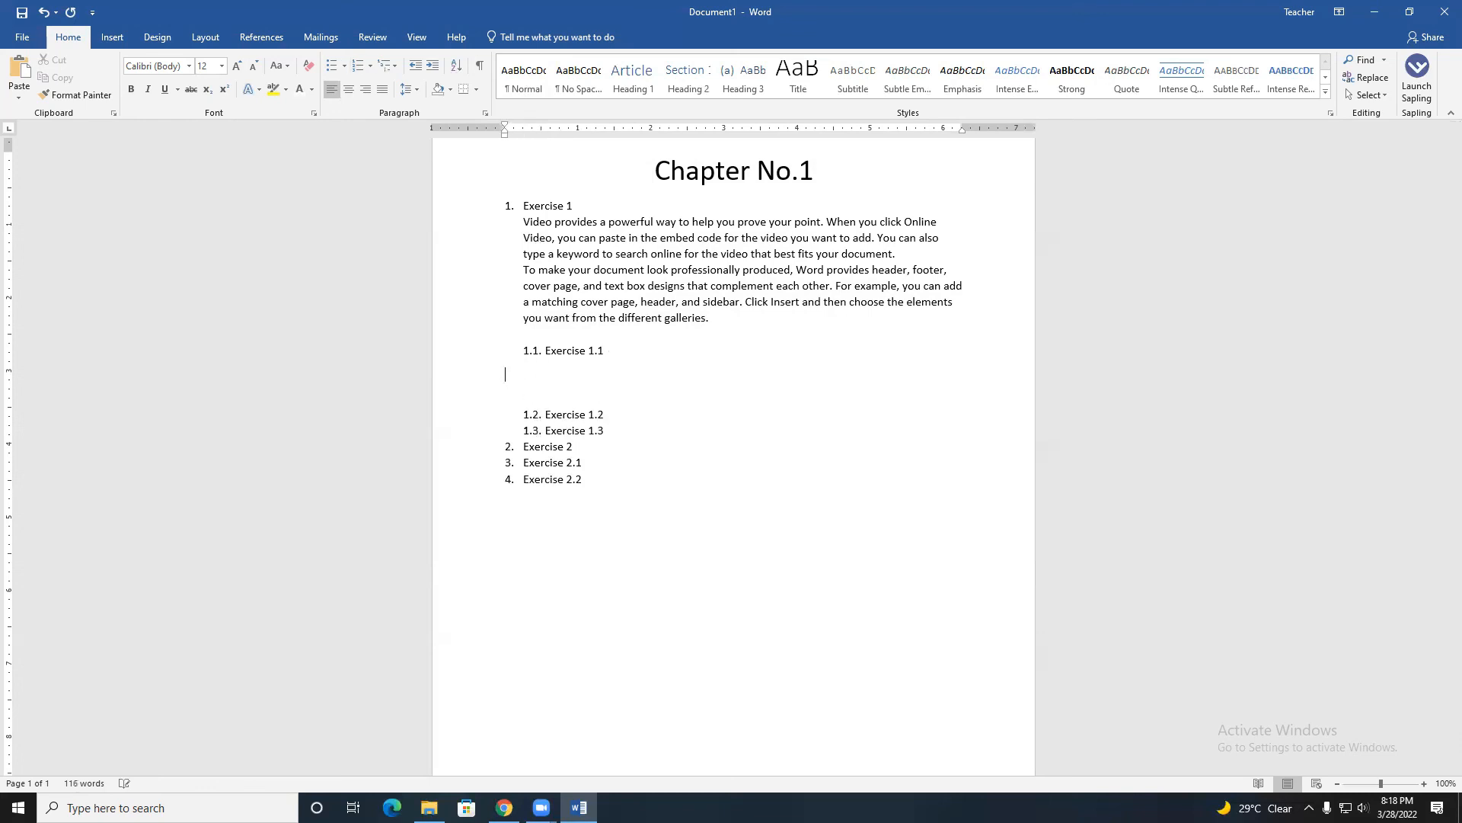
{"action": "key", "text": "Return"}
{"action": "key", "text": "Return"}
{"action": "key", "text": "Return"}
{"action": "key", "text": "ctrl+v"}
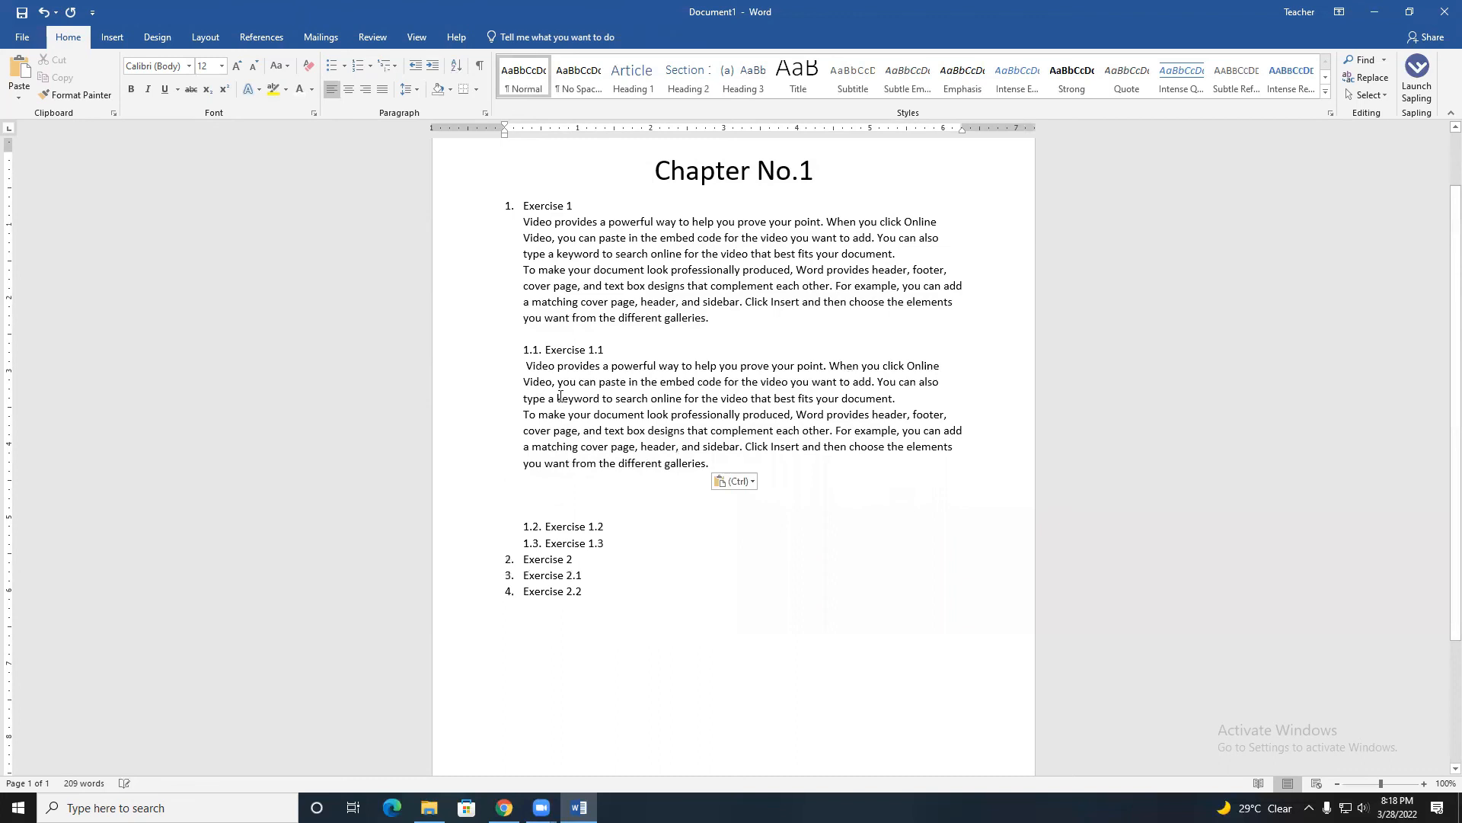
{"action": "left_click_drag", "start_coordinate": [714, 468], "coordinate": [524, 364]}
Separate the two paragraphs with a blank line and justify them.
{"action": "left_click", "coordinate": [904, 398]}
{"action": "key", "text": "Return"}
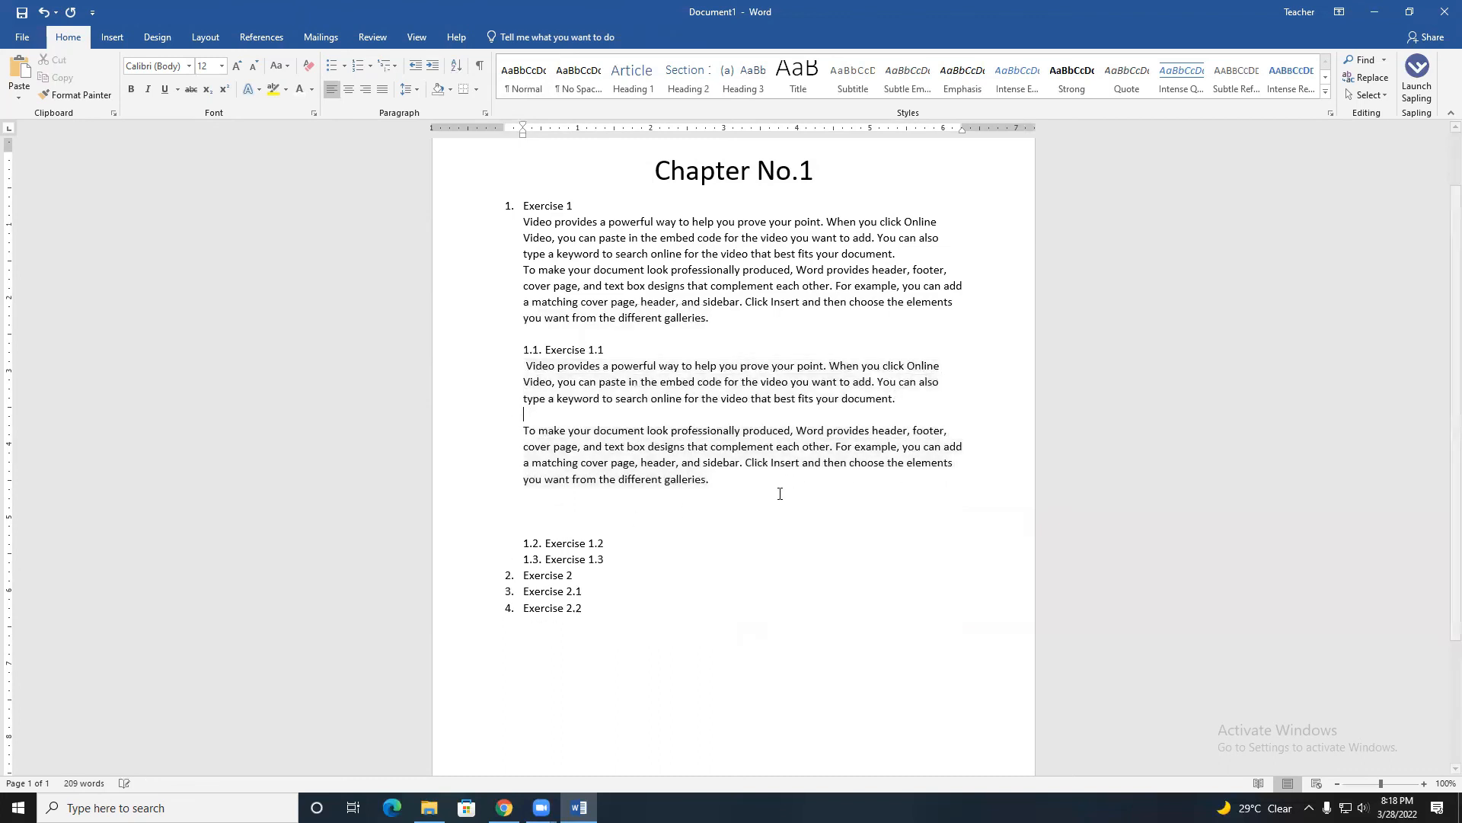
{"action": "left_click_drag", "start_coordinate": [725, 492], "coordinate": [525, 367]}
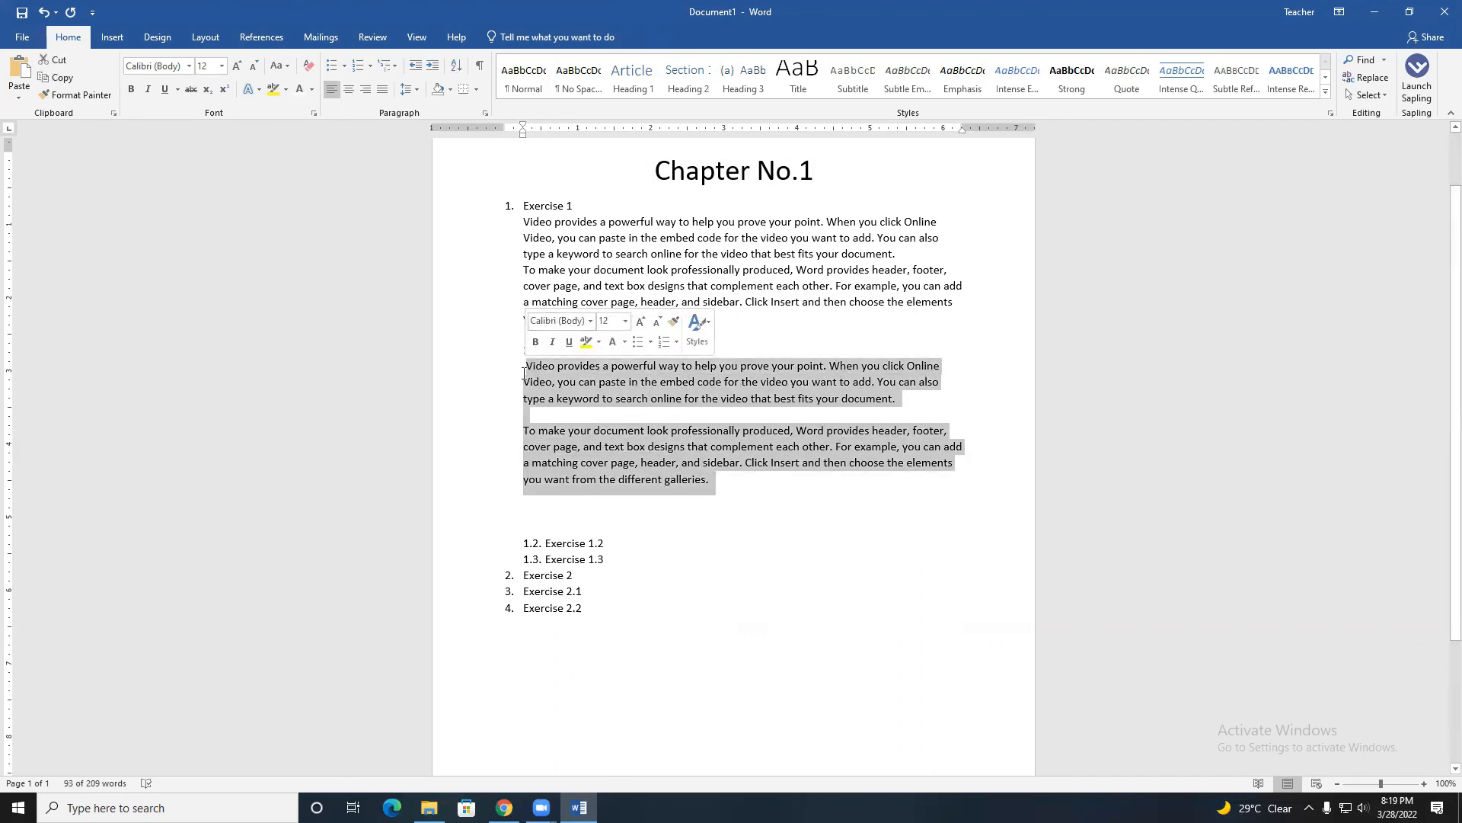
{"action": "key", "text": "ctrl+j"}
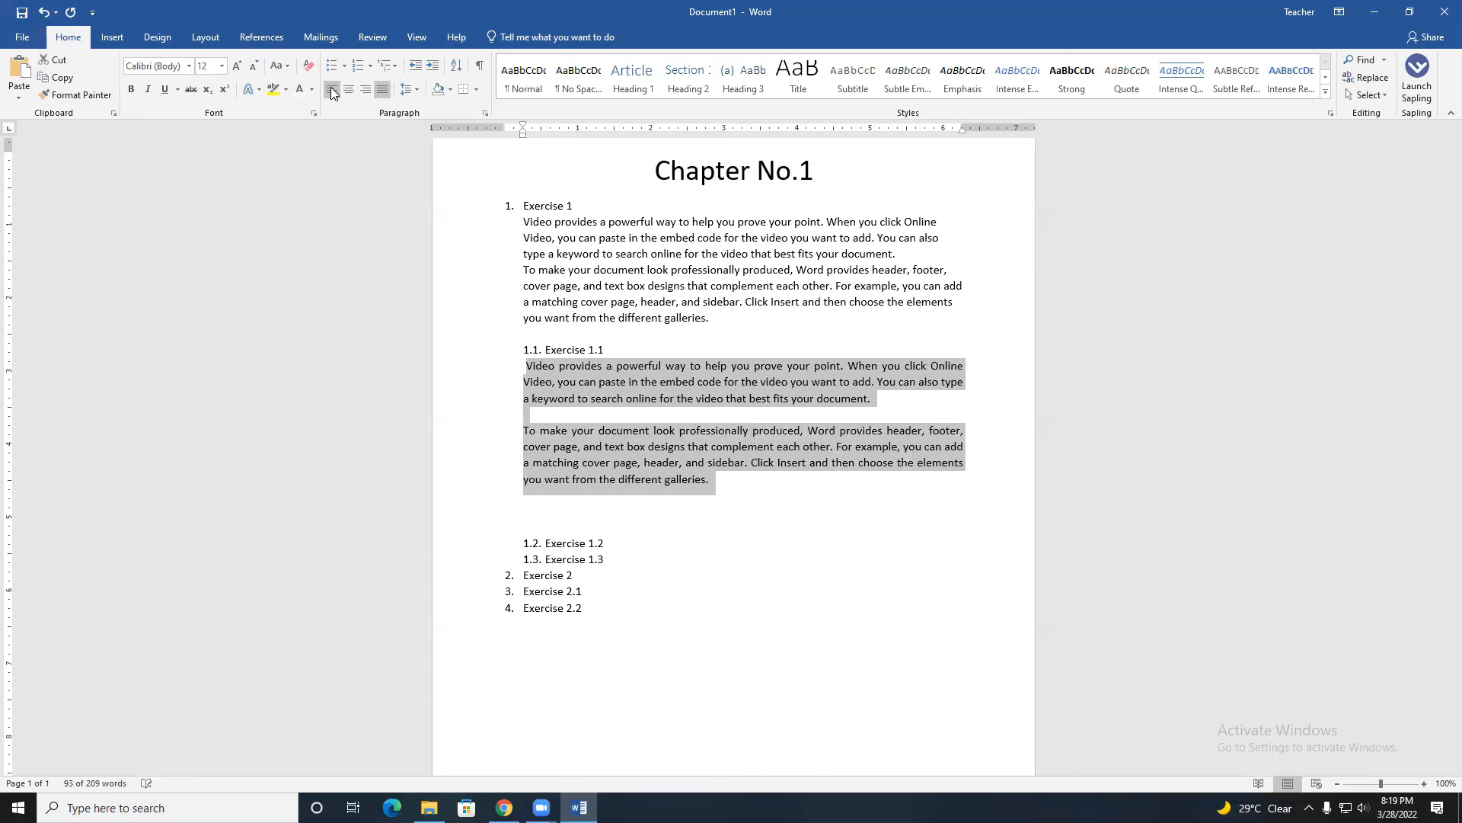
{"action": "left_click", "coordinate": [744, 556]}
{"action": "scroll", "coordinate": [658, 470], "scroll_direction": "down", "scroll_amount": 1}
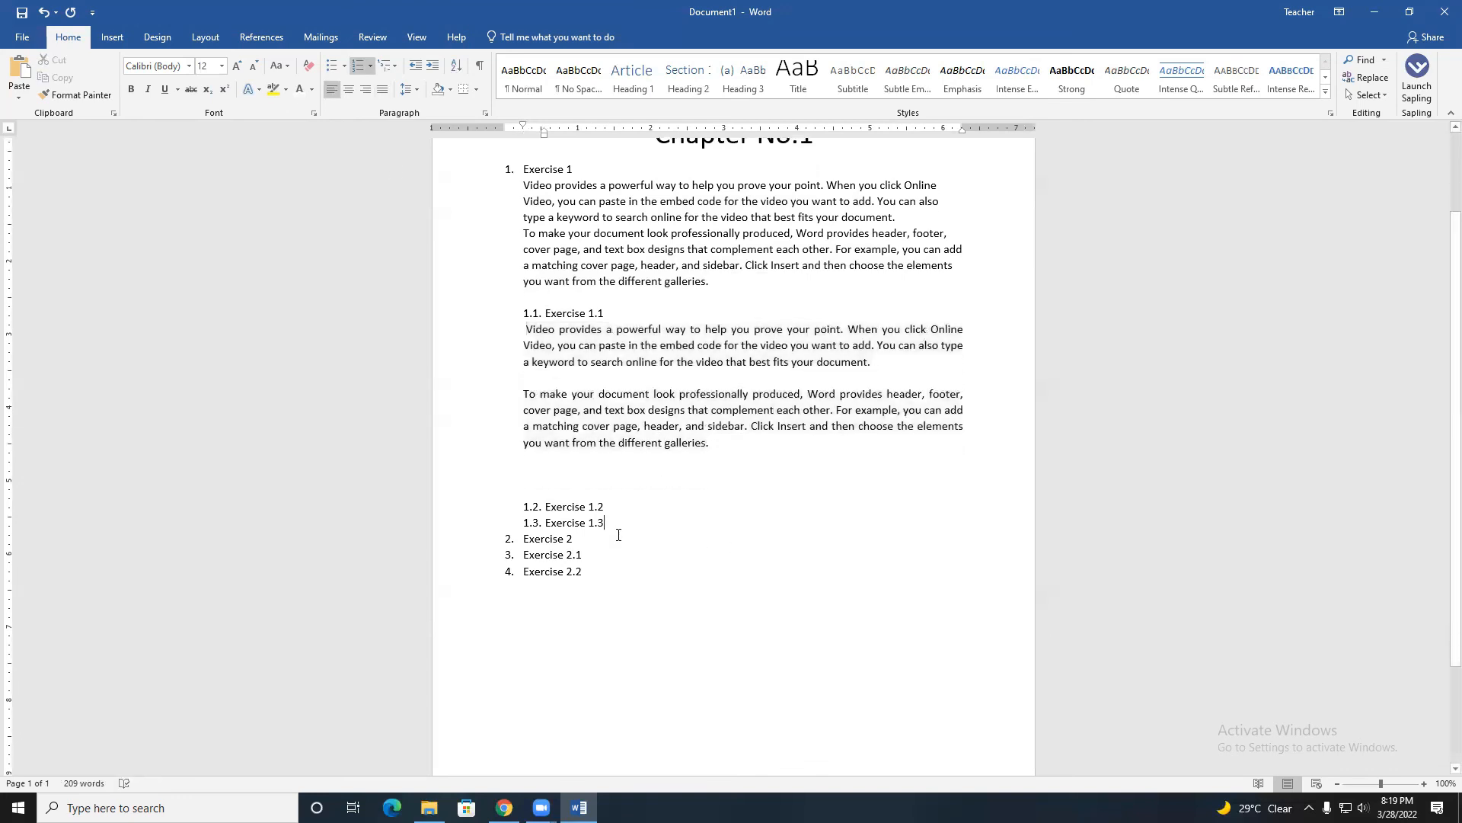
Demote Exercise 2.1 and Exercise 2.2 one level with Tab.
{"action": "left_click", "coordinate": [573, 540]}
{"action": "key", "text": "Tab"}
{"action": "key", "text": "Right"}
{"action": "key", "text": "Right"}
{"action": "key", "text": "Right"}
{"action": "key", "text": "Right"}
{"action": "key", "text": "Right"}
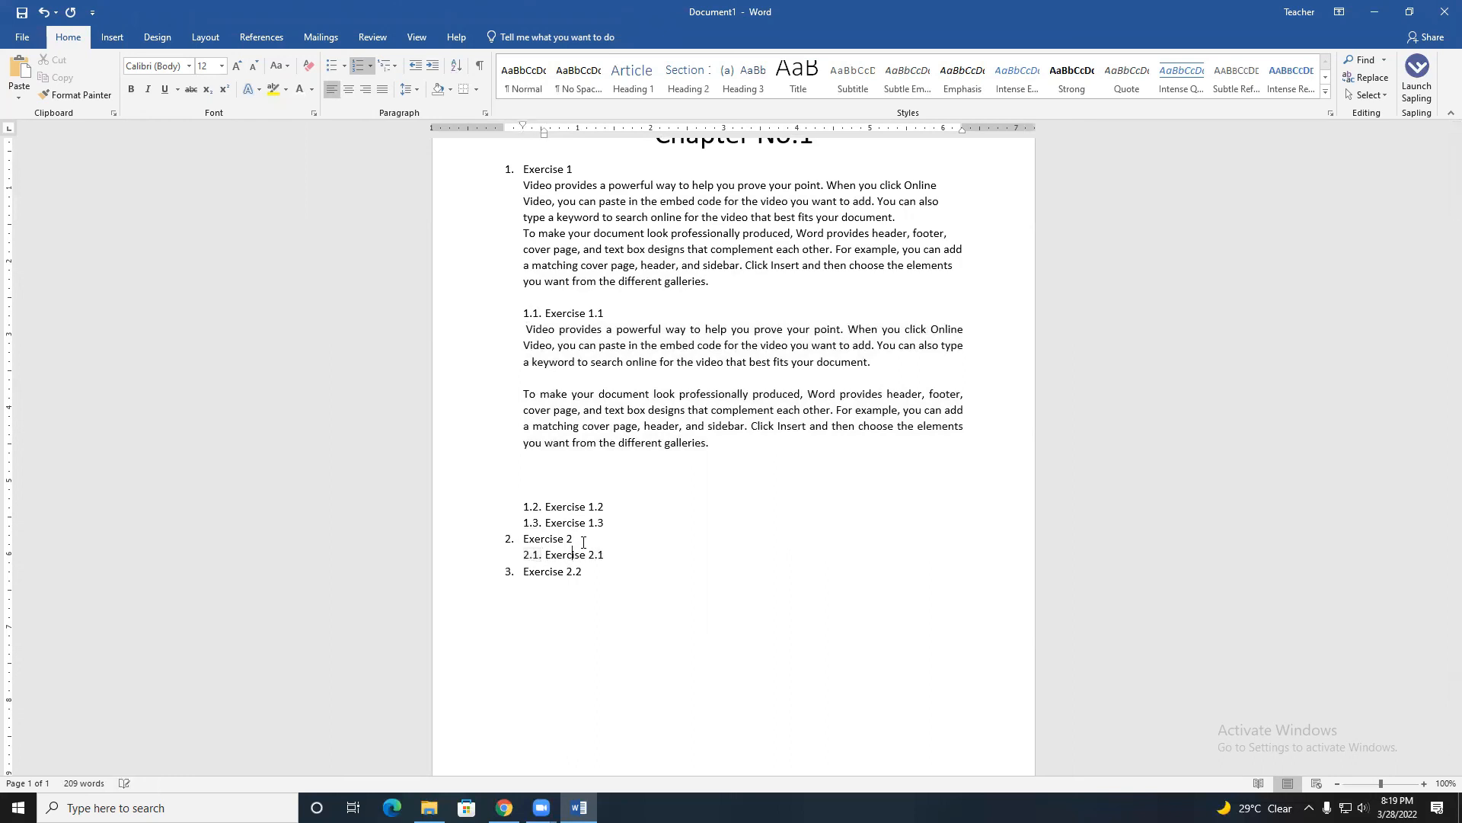
{"action": "key", "text": "Down"}
{"action": "left_click", "coordinate": [520, 575]}
{"action": "key", "text": "Tab"}
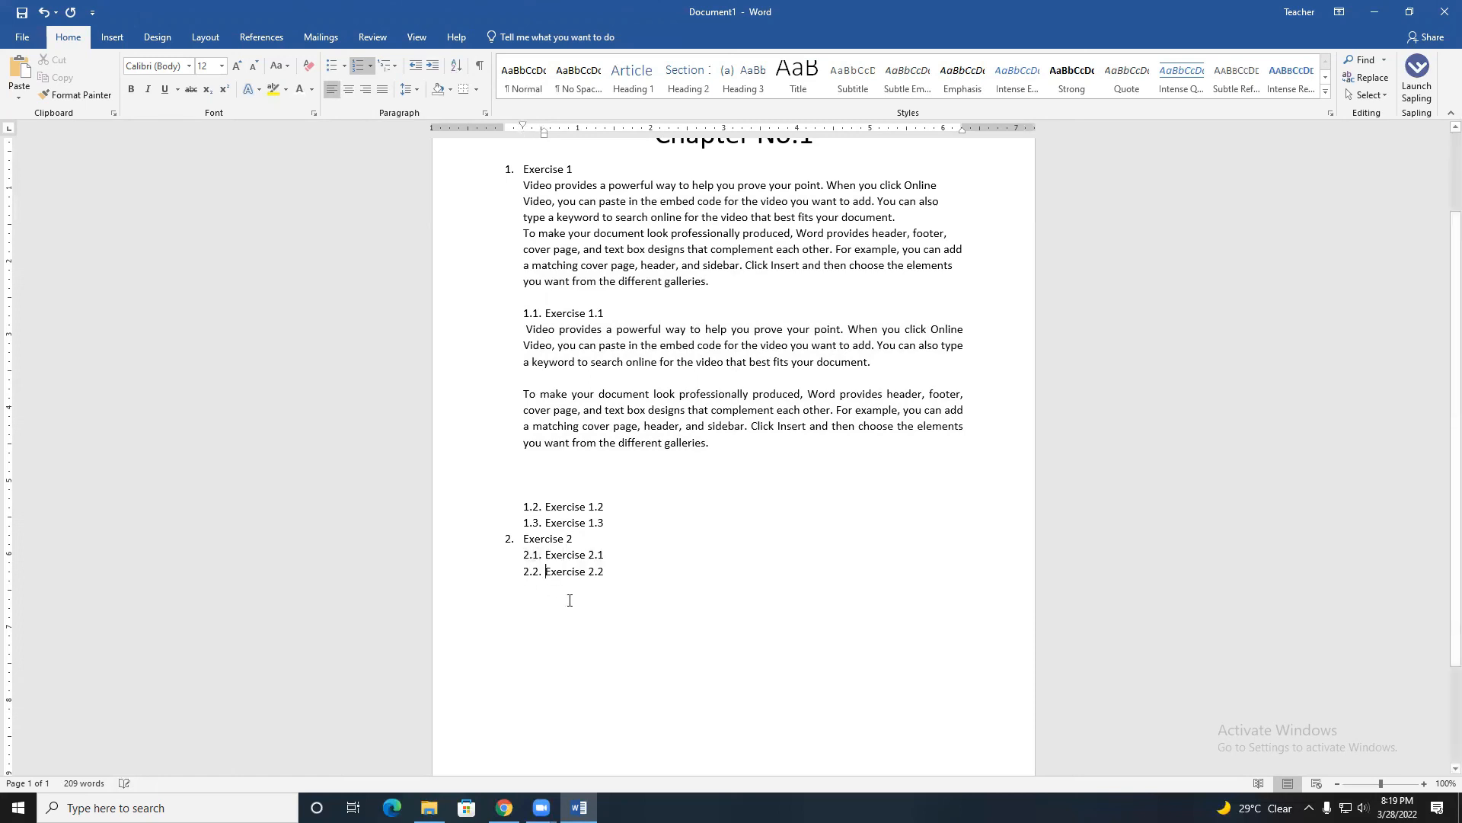
{"action": "scroll", "coordinate": [590, 595], "scroll_direction": "up", "scroll_amount": 3}
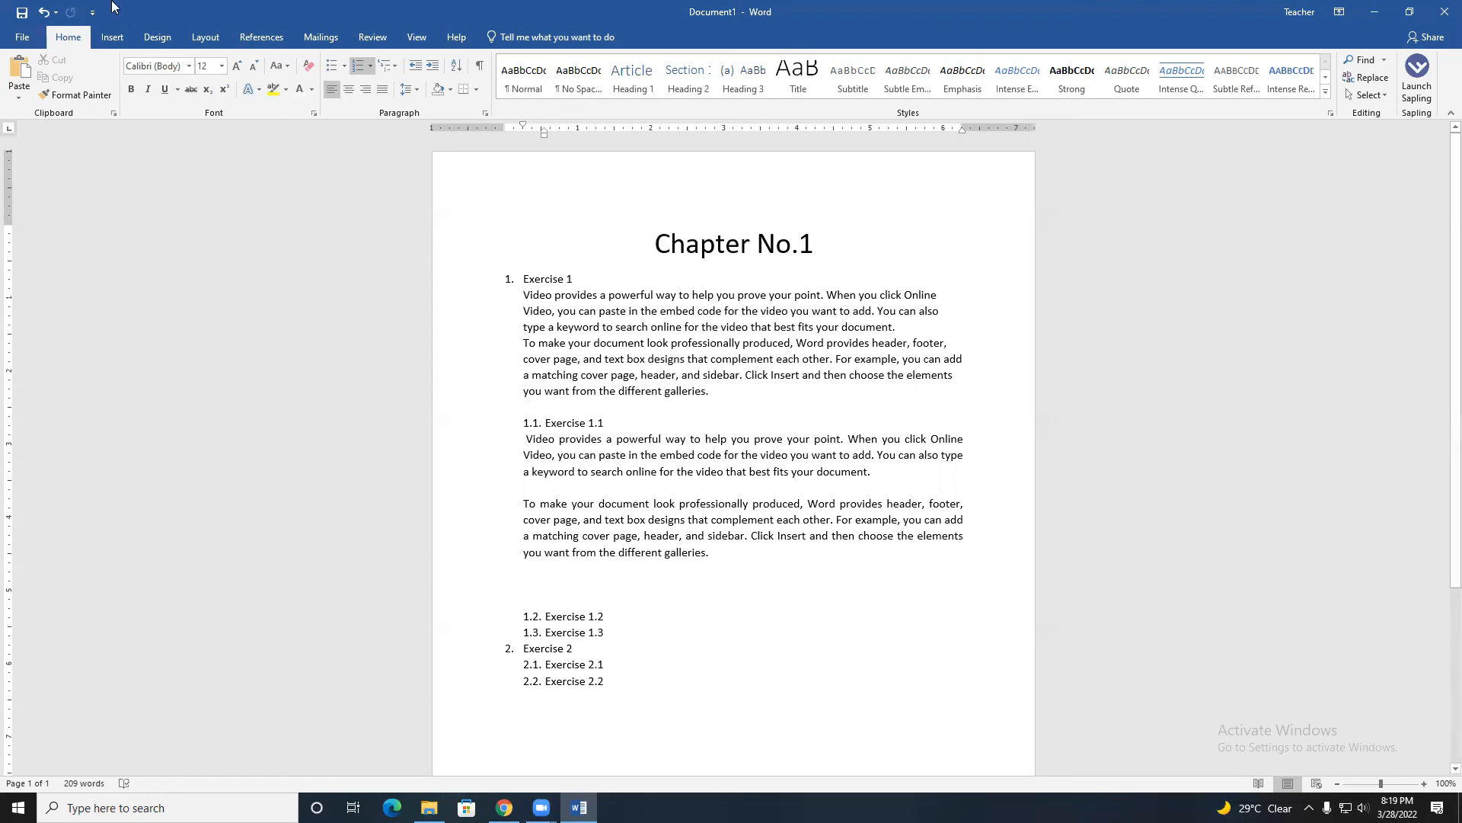
View the Insert tab, return to Home, and show hidden notification-area icons.
{"action": "left_click", "coordinate": [112, 38]}
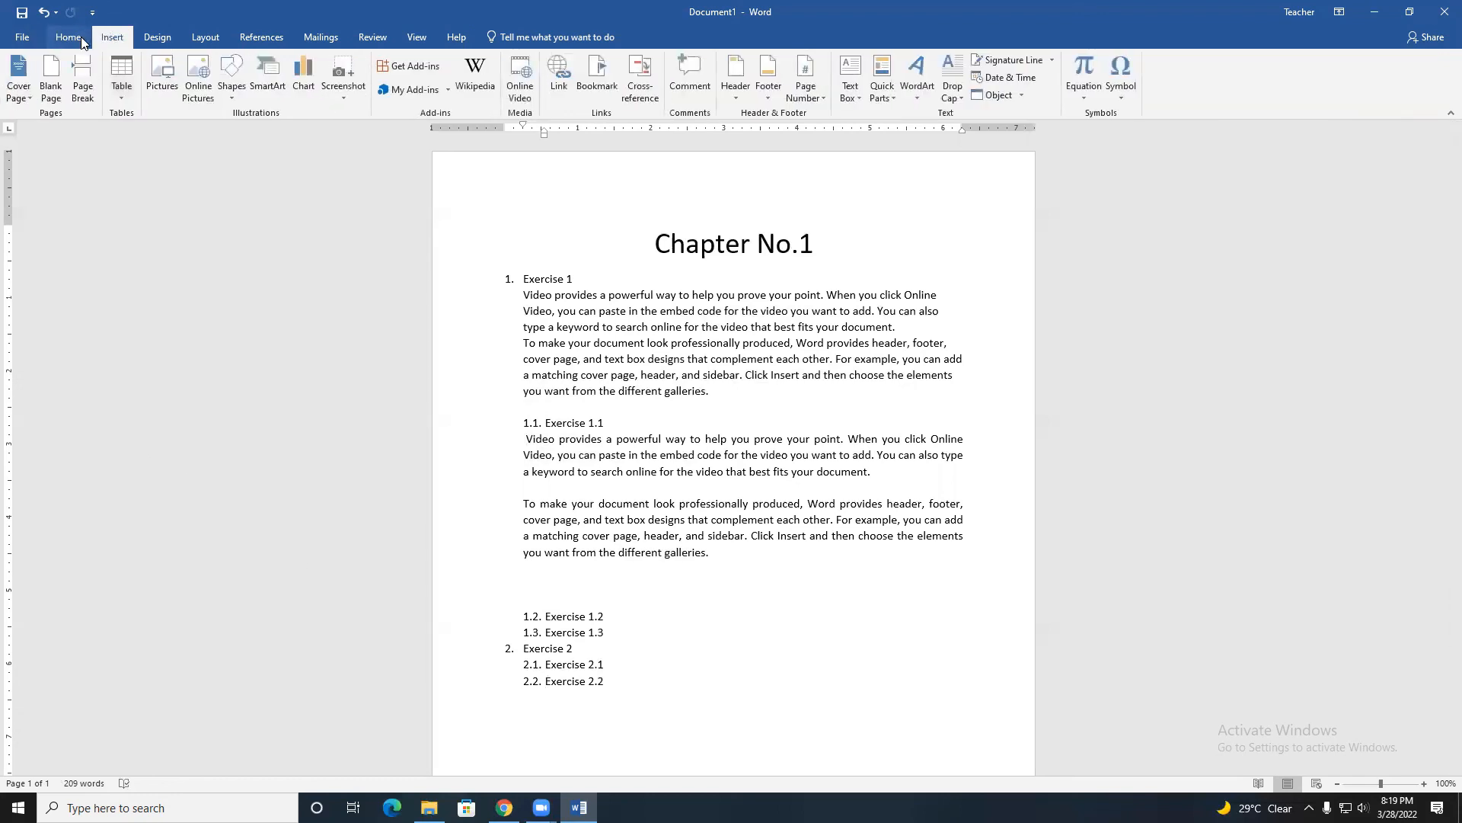
{"action": "left_click", "coordinate": [68, 38]}
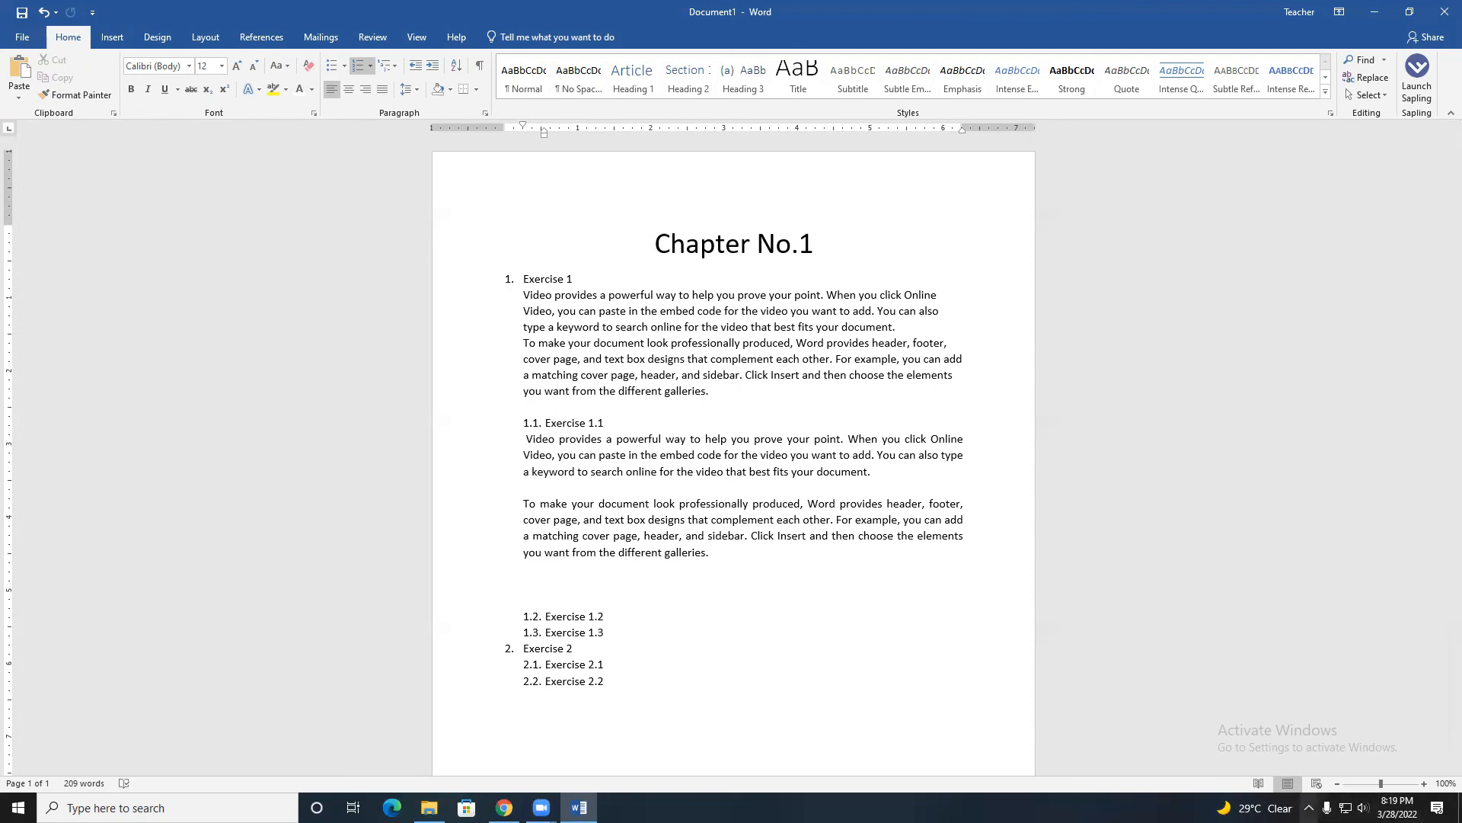
{"action": "left_click", "coordinate": [1308, 807]}
Open LanSchool Teacher from the tray, toggle Show Teacher, then minimize it.
{"action": "left_click", "coordinate": [1337, 748]}
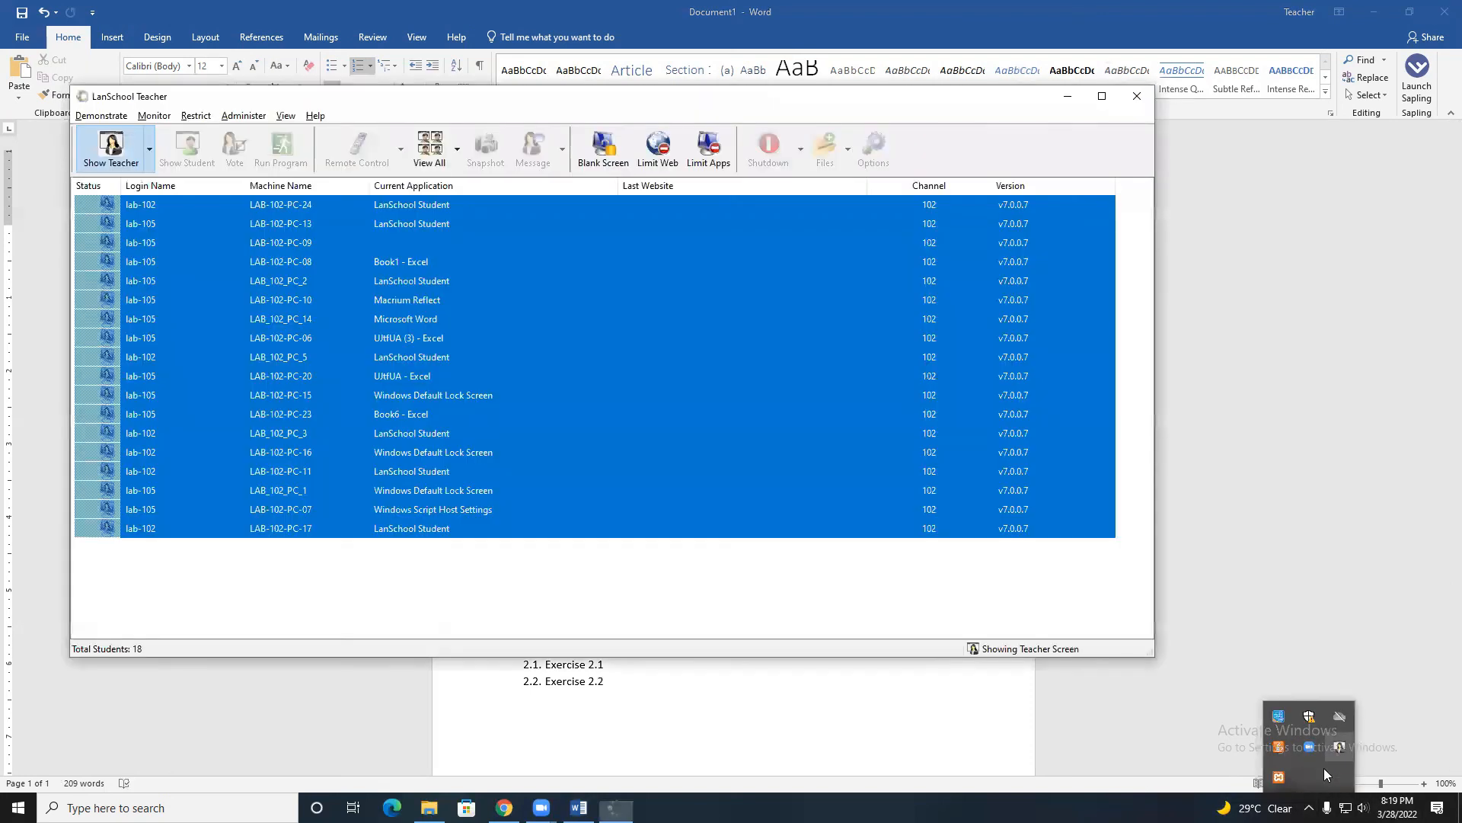
{"action": "left_click", "coordinate": [95, 152]}
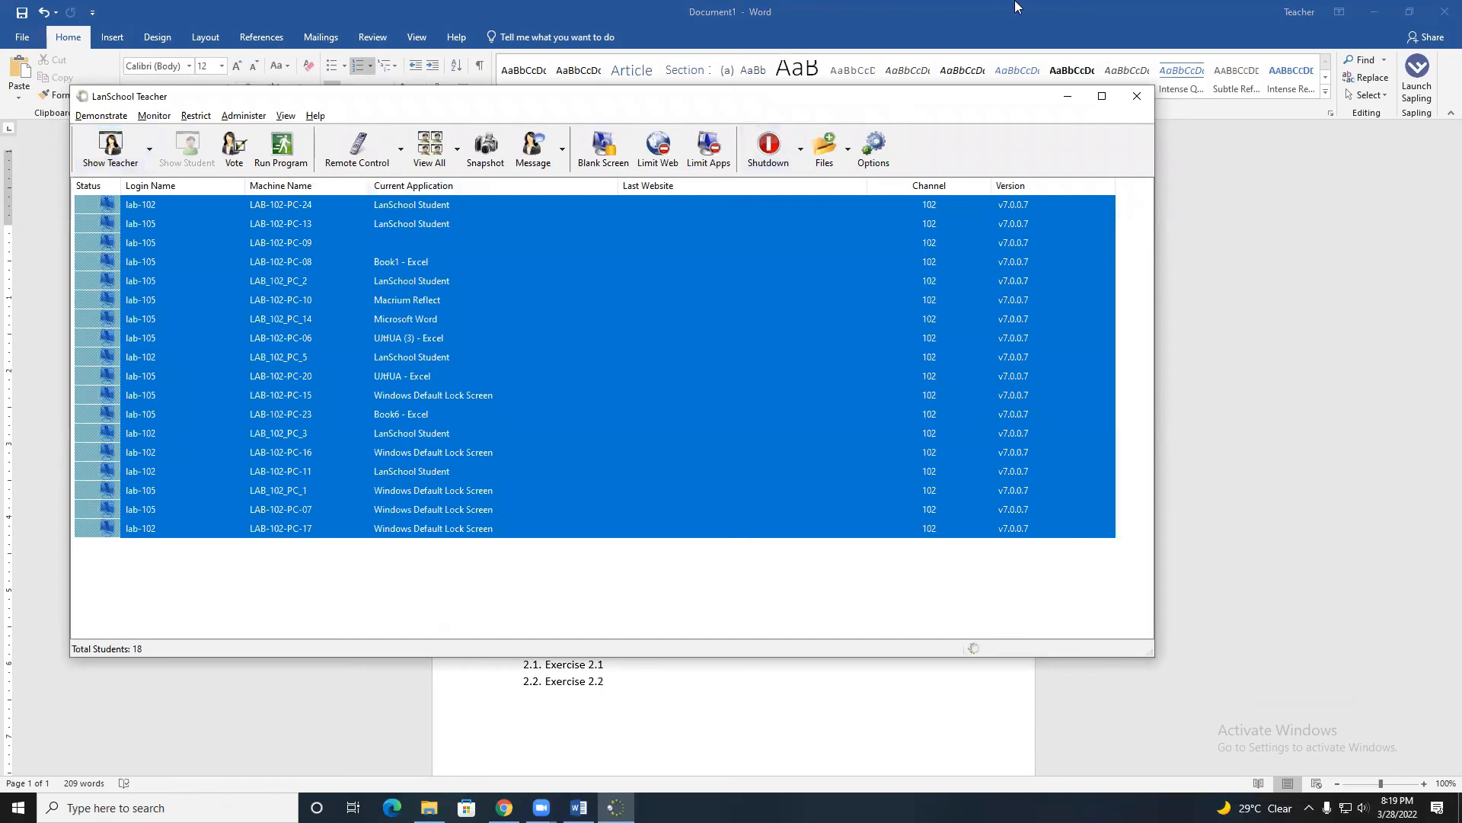
{"action": "left_click", "coordinate": [1061, 98]}
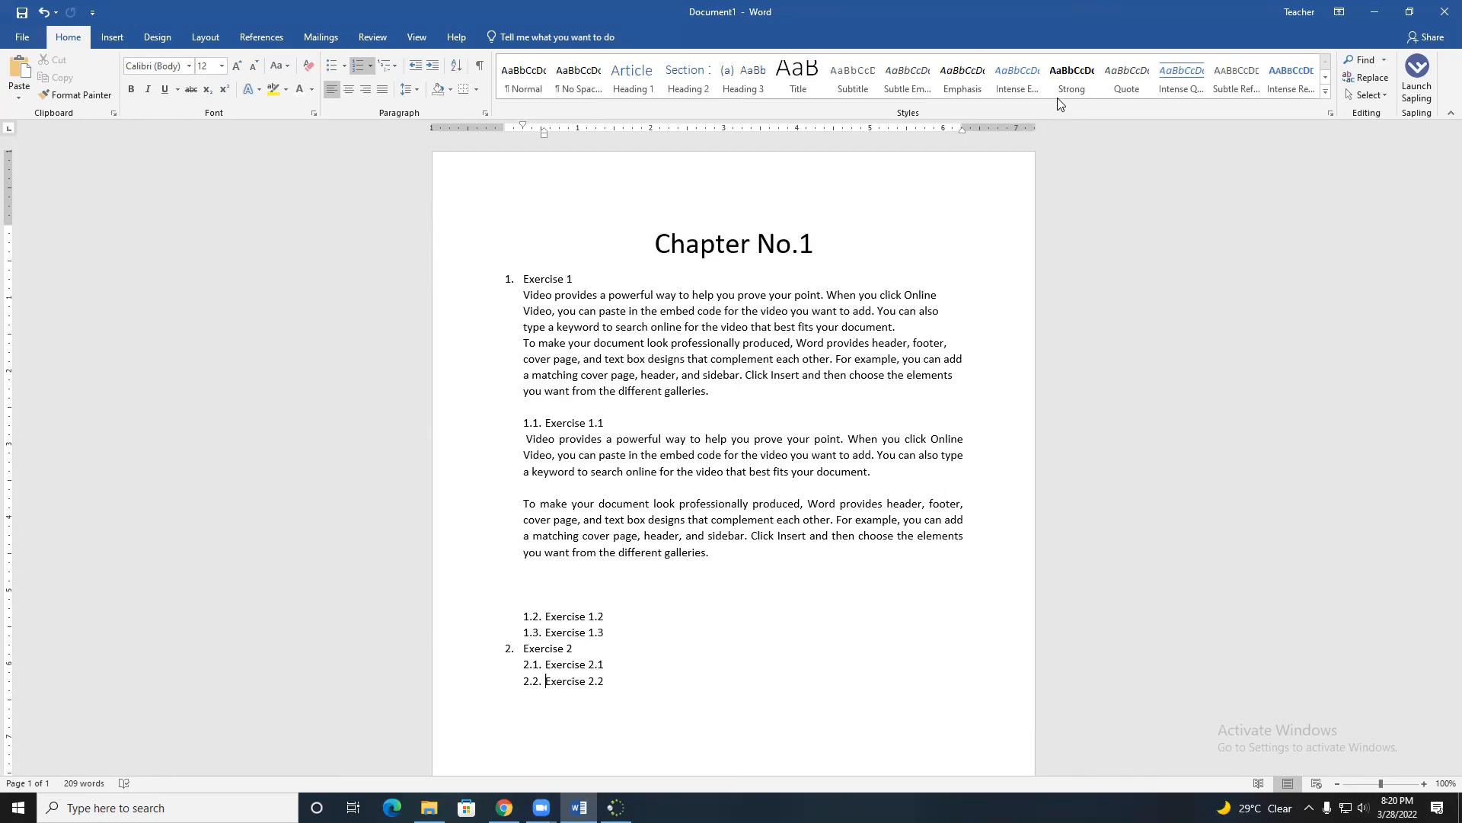
Switch to Chrome and search 'ms office download' in a new tab.
{"action": "key", "text": "super"}
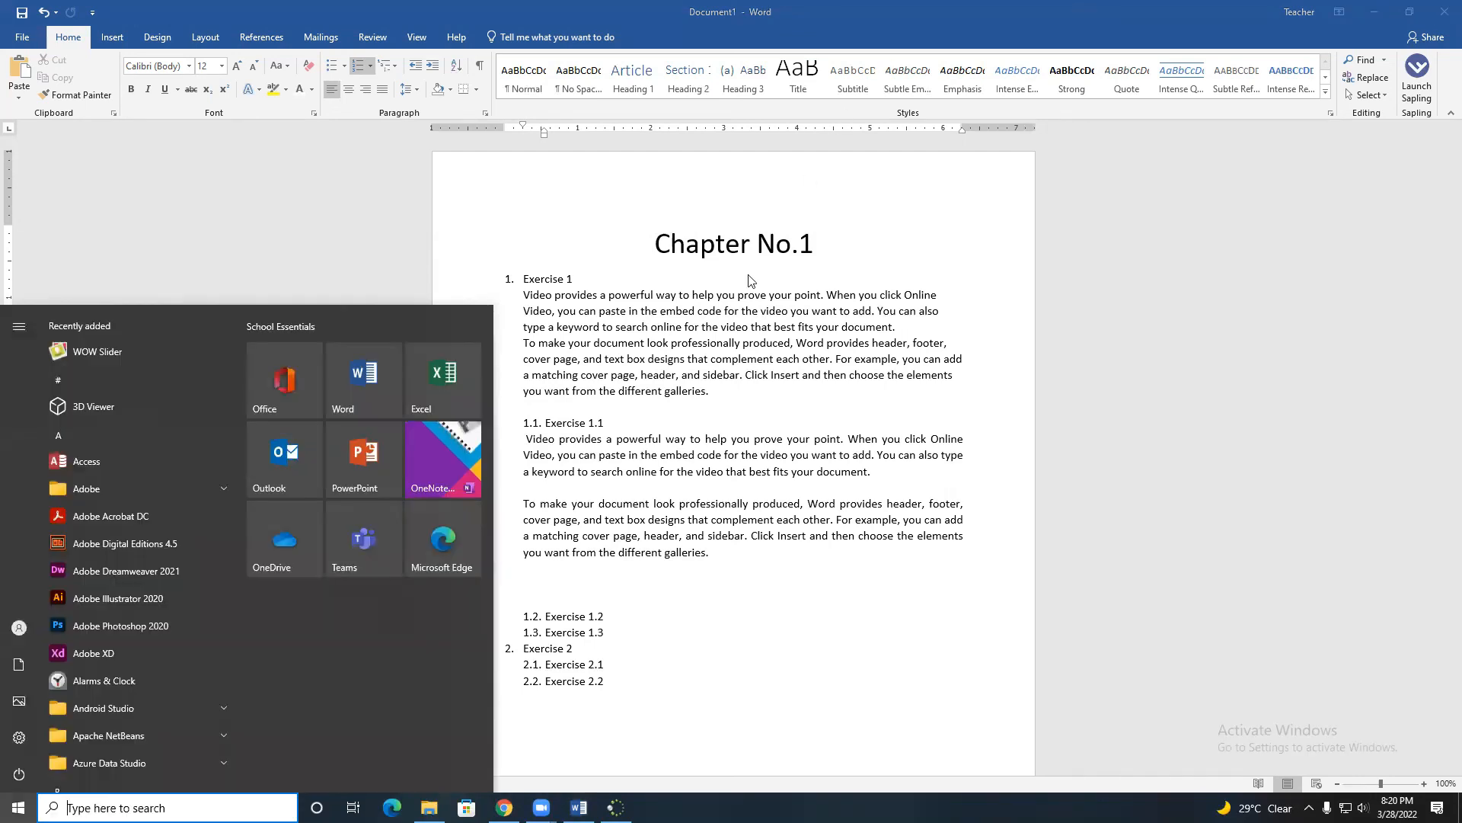
{"action": "left_click", "coordinate": [514, 784]}
{"action": "left_click", "coordinate": [505, 807]}
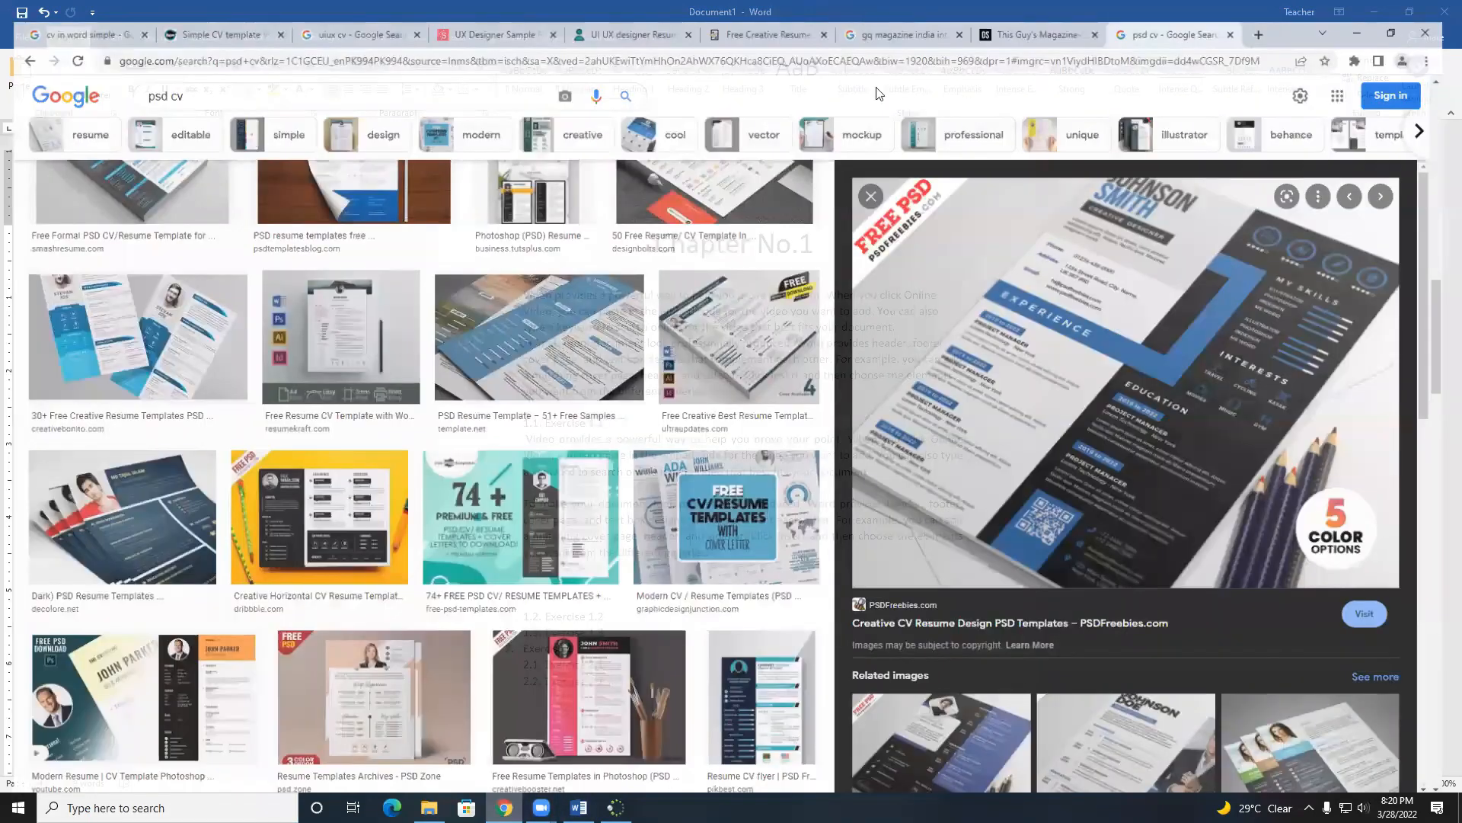
{"action": "key", "text": "ctrl+t"}
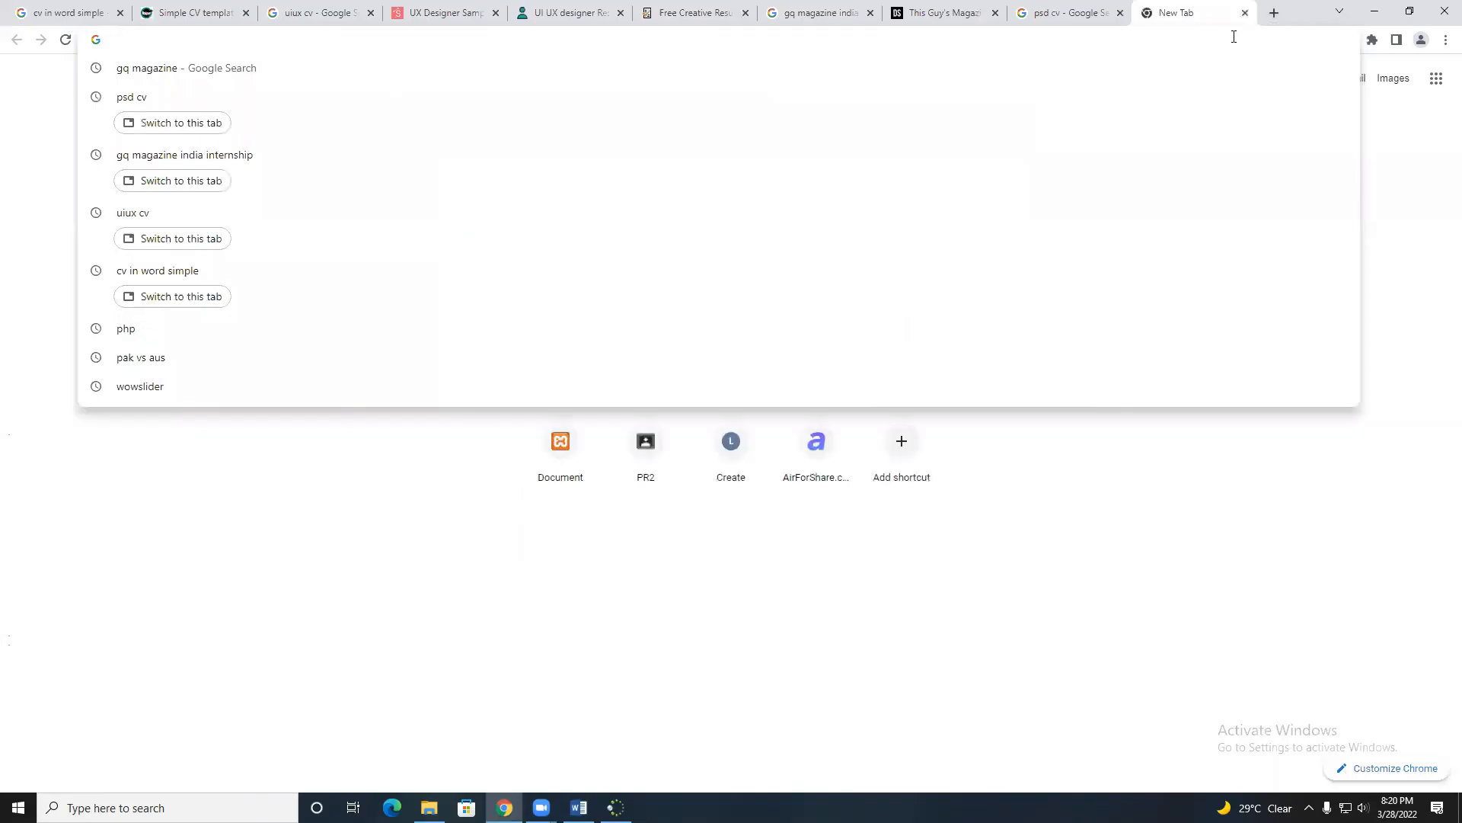
{"action": "type", "text": "ms off"}
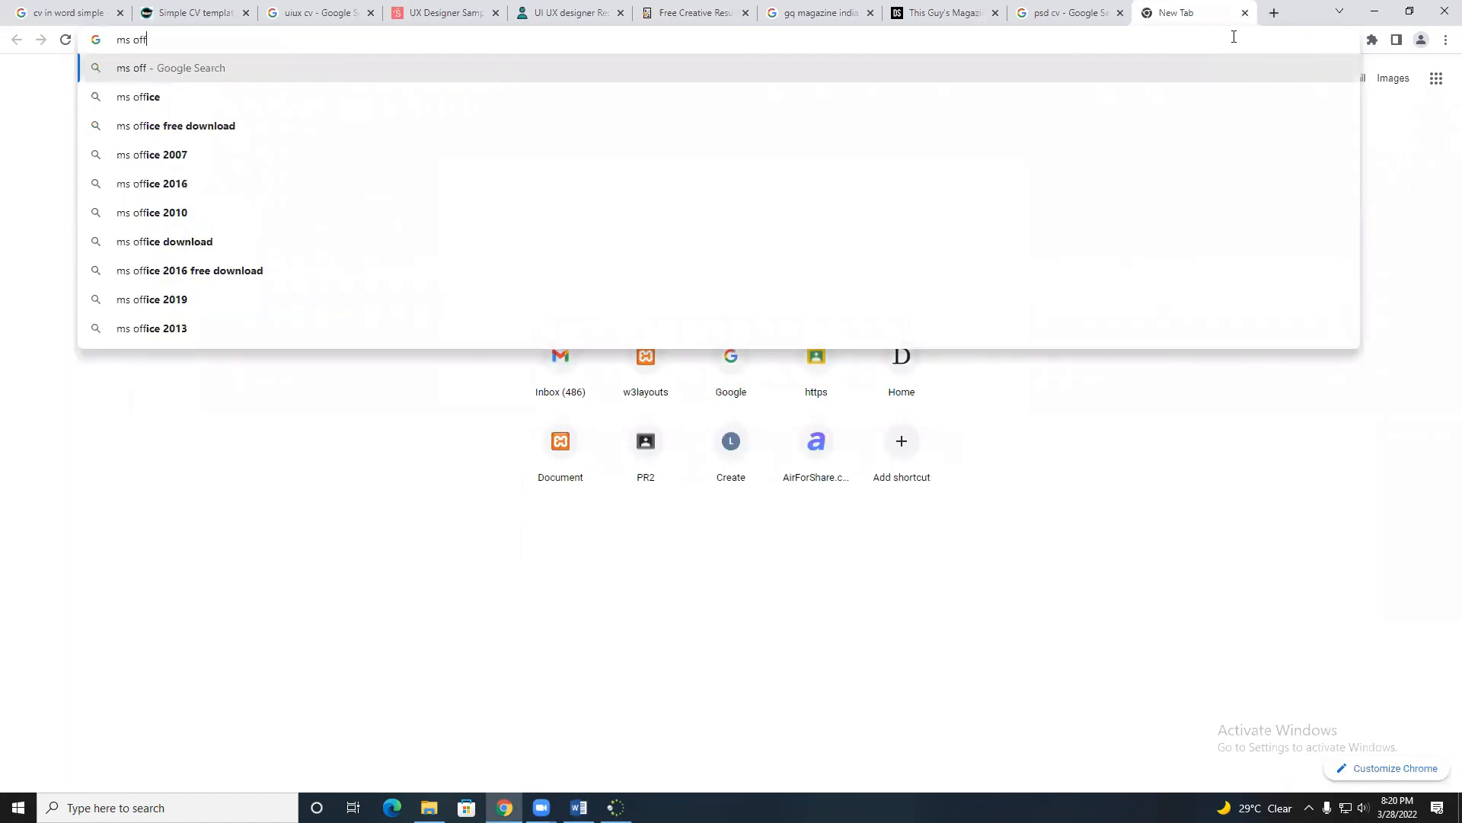
{"action": "type", "text": "ice download"}
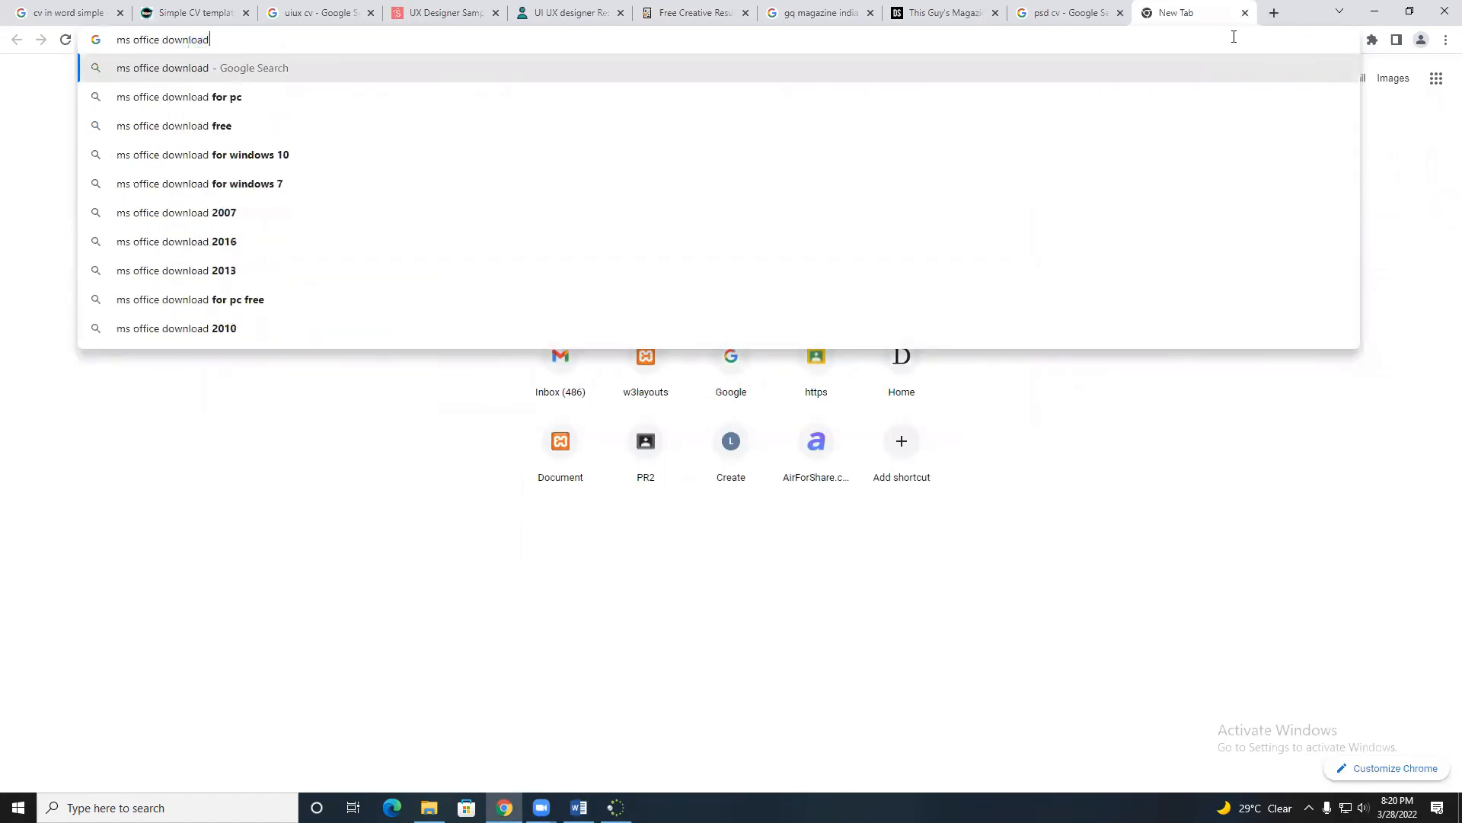
{"action": "key", "text": "Return"}
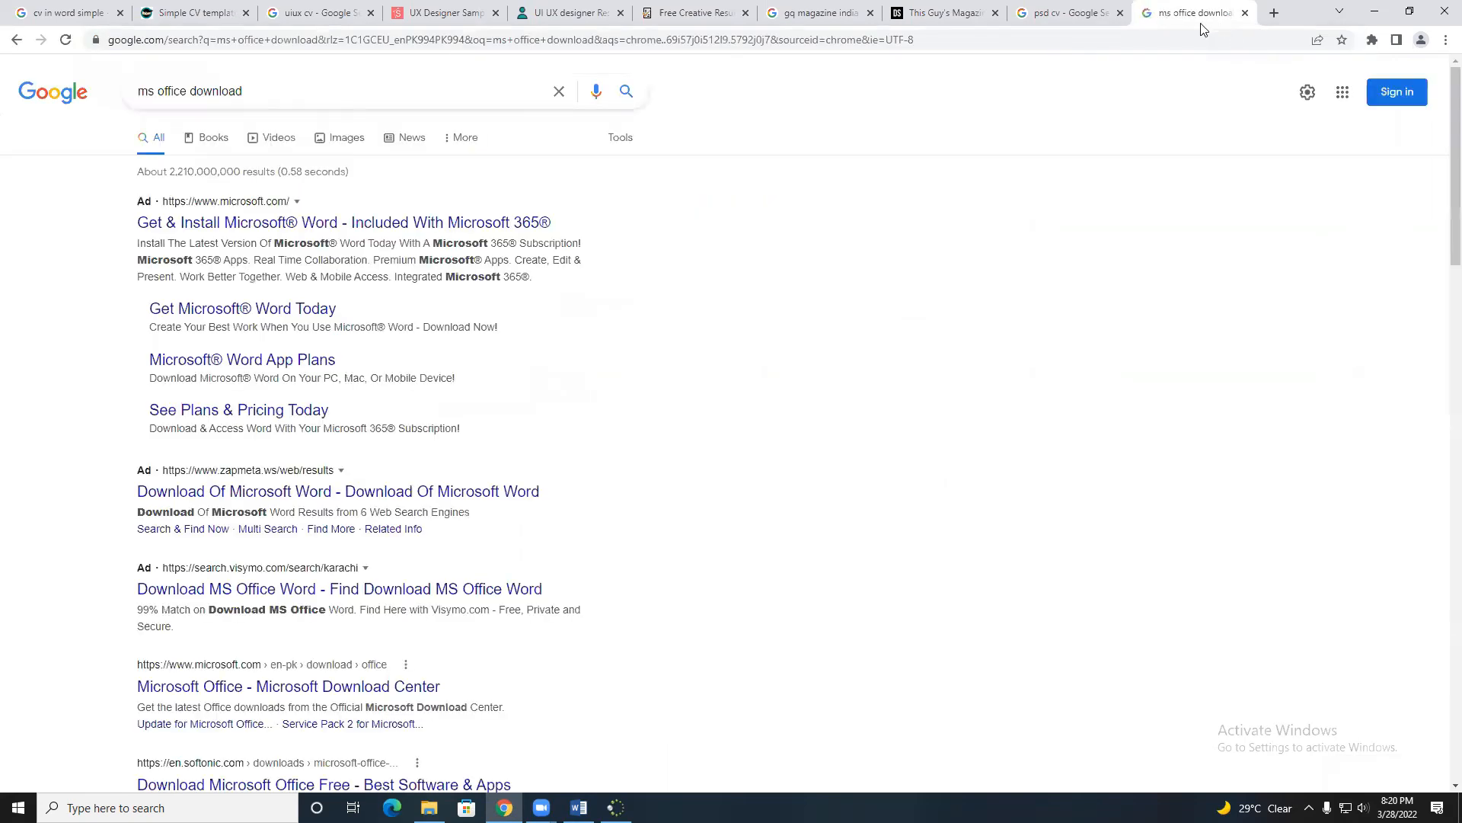